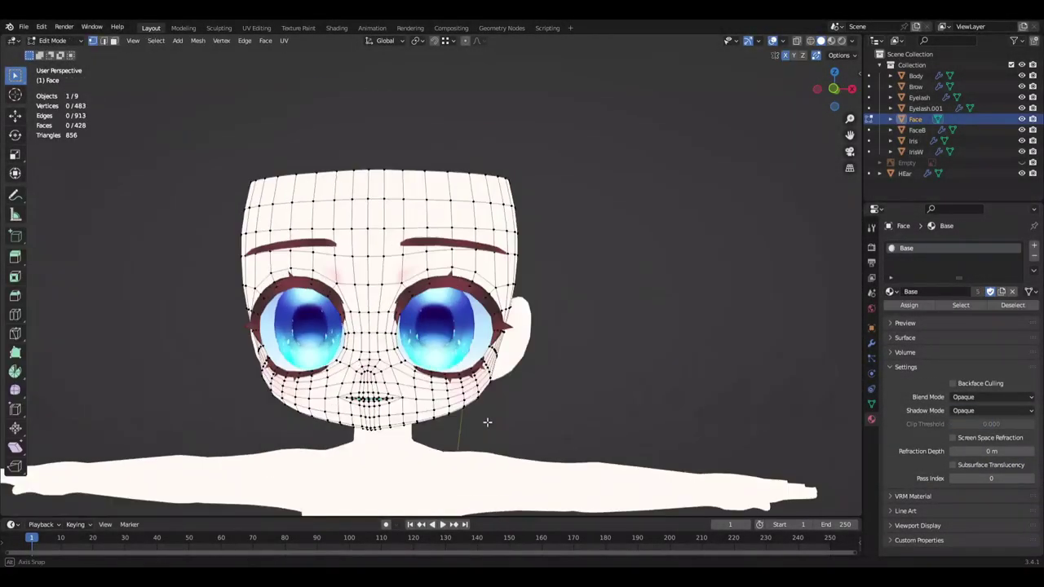
Step: Confirm the vertical move of the face vertices and save the painted face as Mine.blend
click(612, 378)
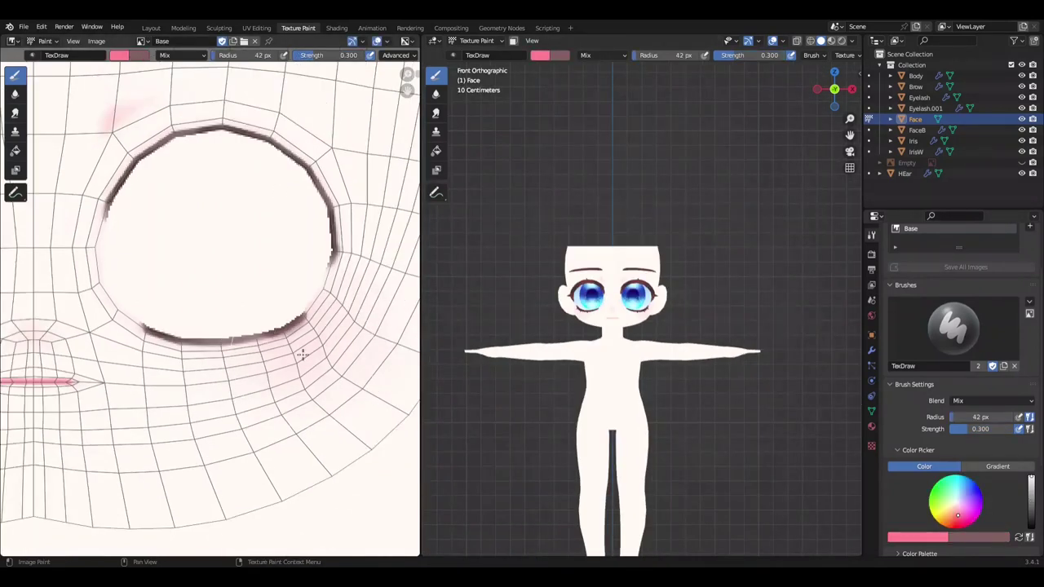
mouse_move(592, 386)
middle_down()
mouse_move(669, 357)
mouse_move(681, 340)
middle_up()
scroll(669, 356, up, 3)
scroll(669, 356, up, 2)
scroll(748, 350, down, 3)
key(KP_1)
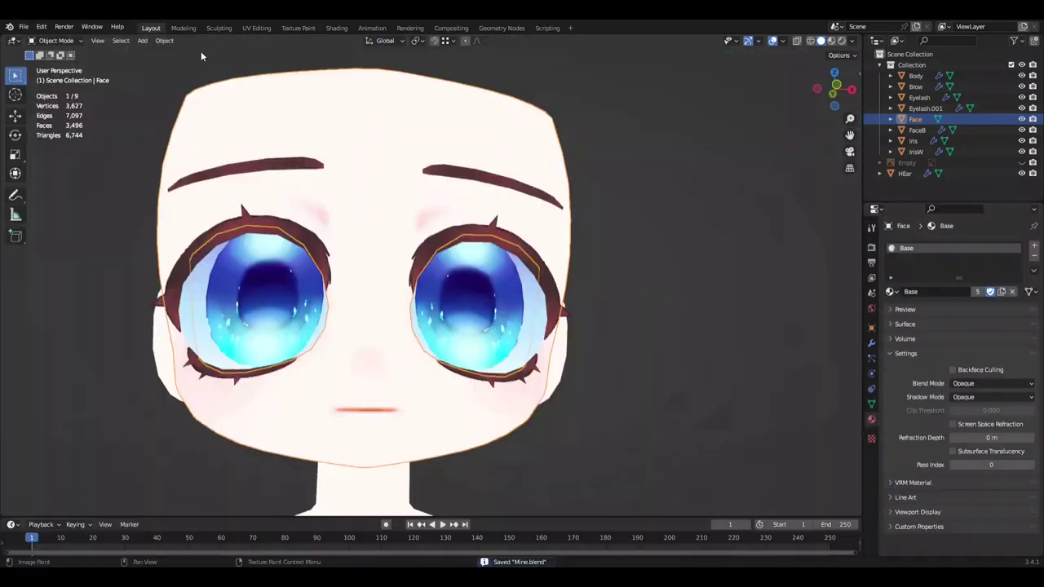
Step: In Face Edit Mode, use face select to pick the two forehead faces between the eyes
click(288, 27)
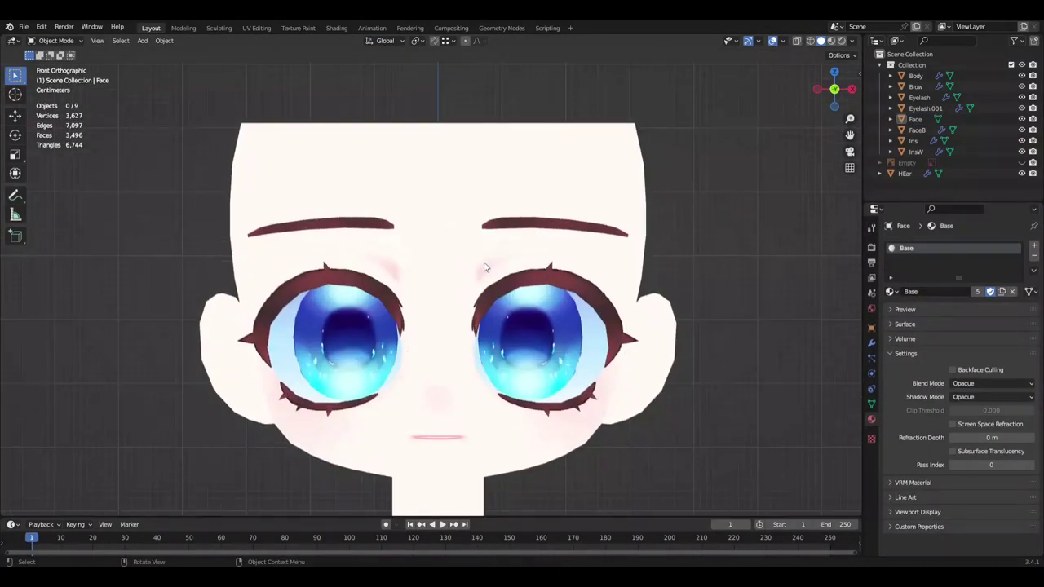
click(493, 271)
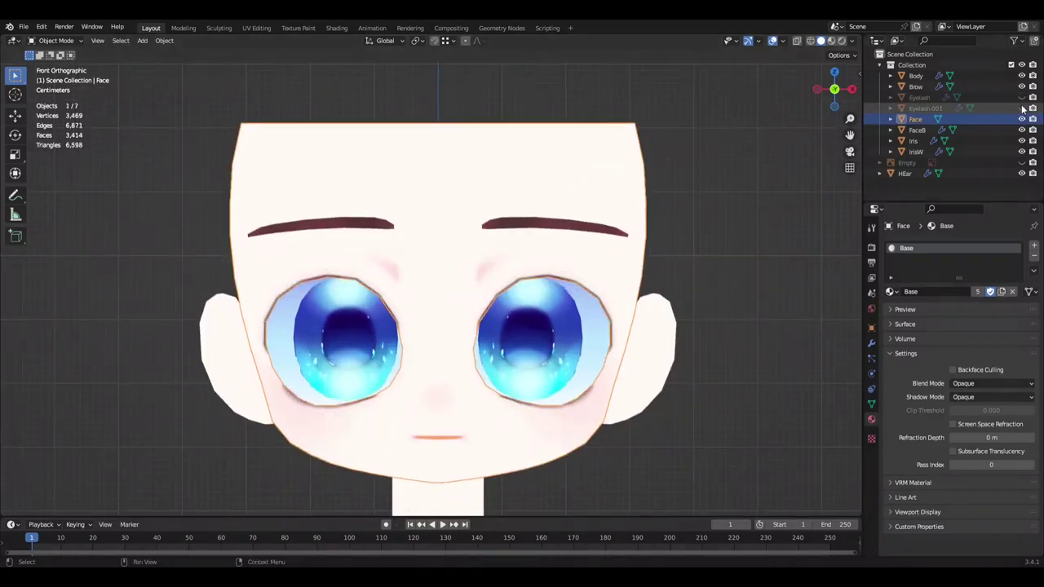
key(Tab)
key(a)
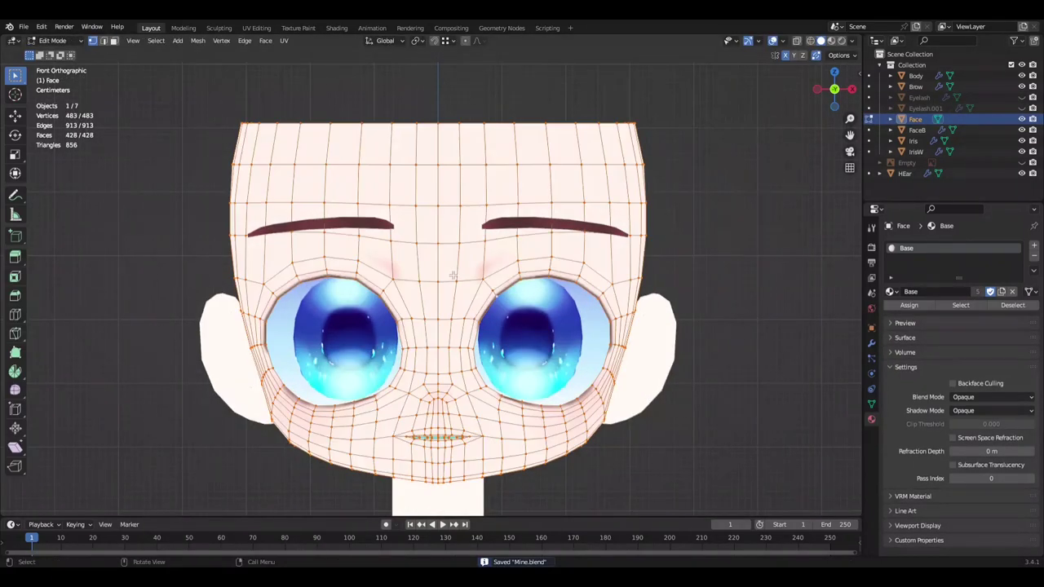
click(115, 41)
scroll(492, 292, up, 1)
click(492, 292)
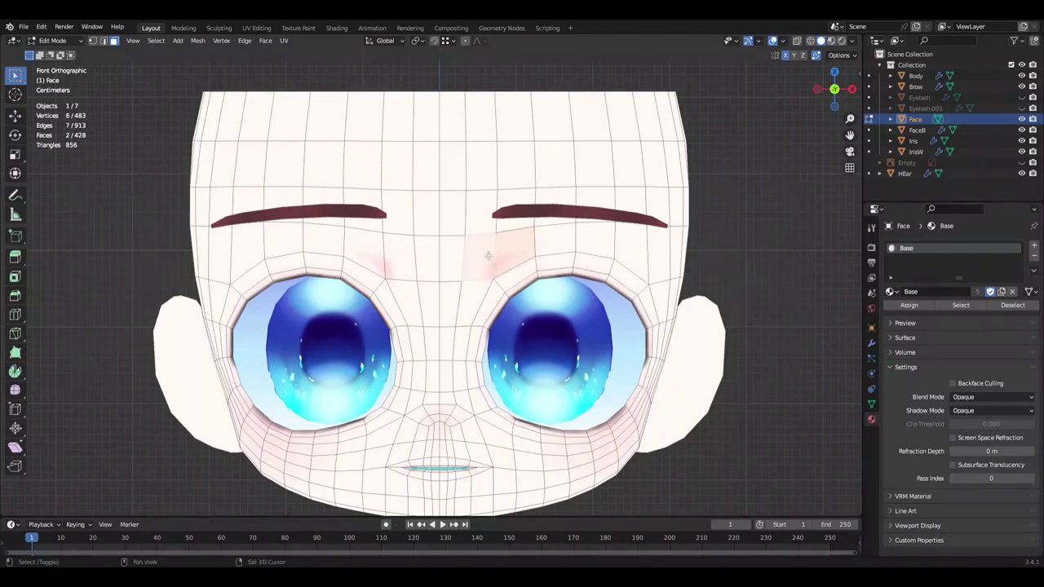
Step: Separate the faces into Brow and show its UVs over the Fur image in UV Editing
key(Tab)
key(ctrl+s)
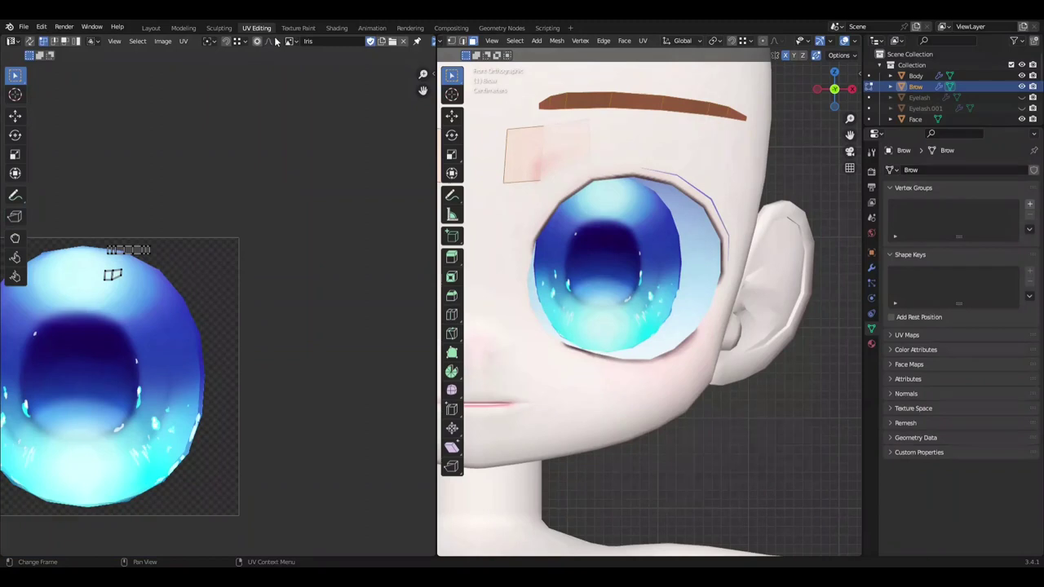
click(289, 41)
click(326, 73)
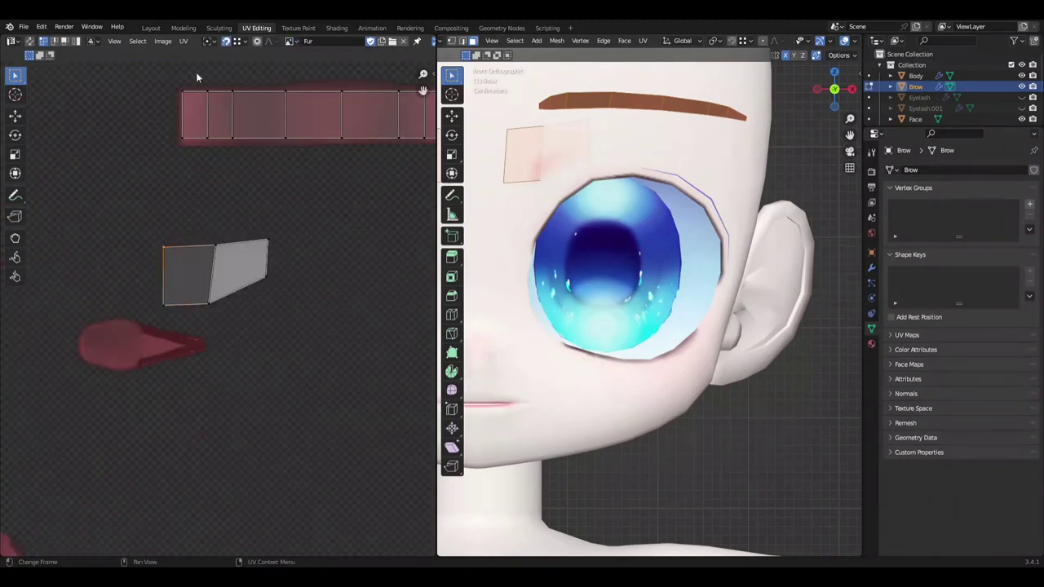
Step: Straighten the middle brow UV edge onto the Fur strip and separate the pieces into Brow.001
key(shift+w)
click(268, 259)
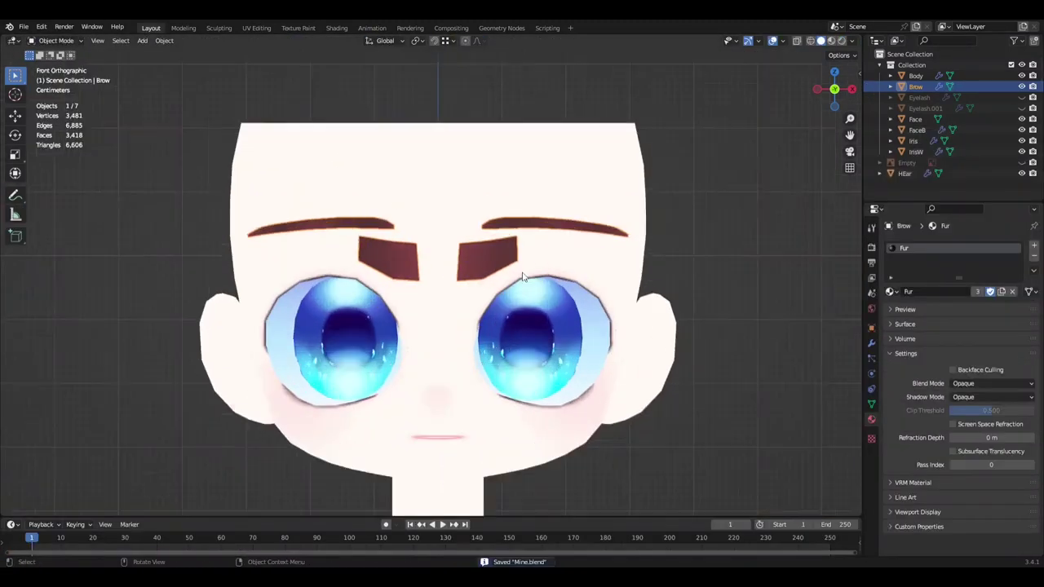
key(p)
click(620, 265)
scroll(509, 261, up, 2)
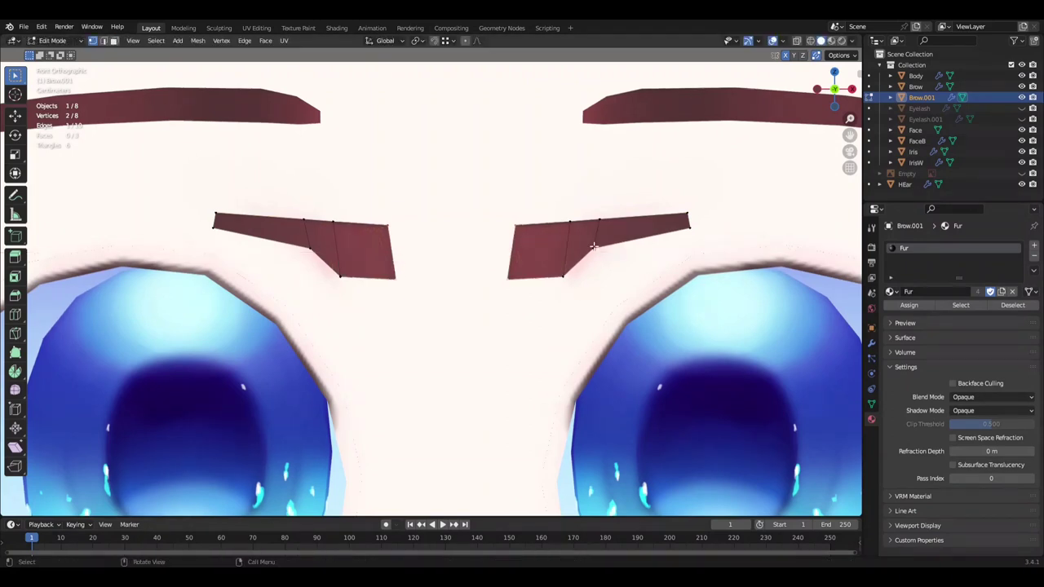
Step: Move and rotate the inner Brow.001 tips into an angled position above the eyes
key(g)
key(x)
click(571, 240)
key(ctrl+KP_Add)
key(ctrl+s)
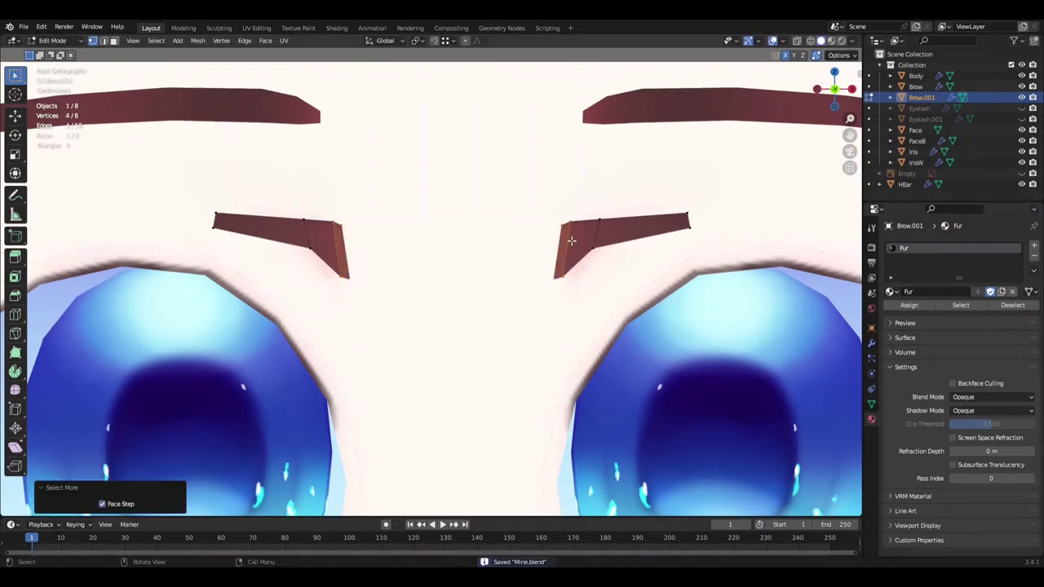
key(ctrl+KP_Subtract)
key(g)
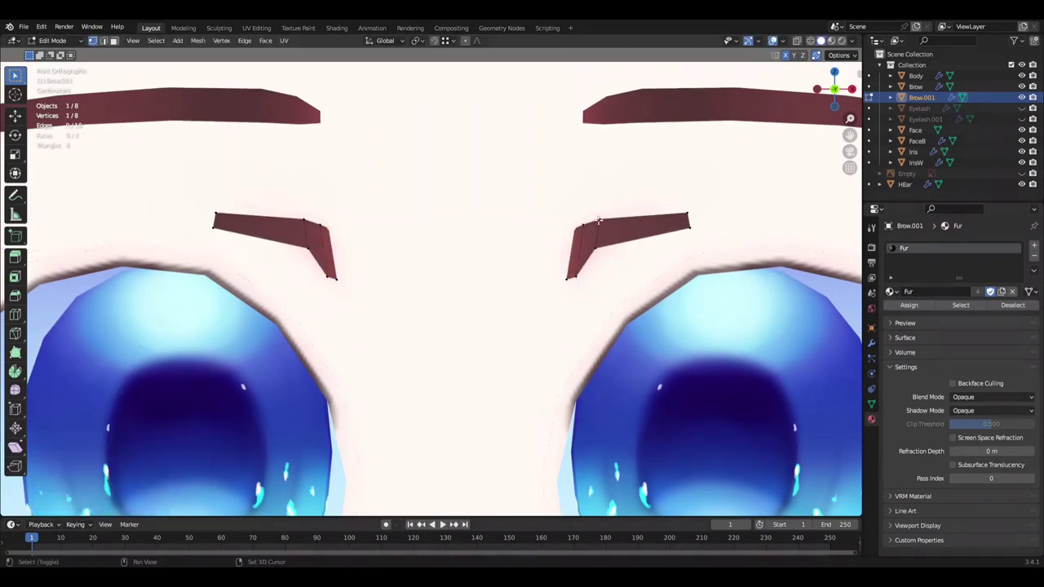
click(661, 199)
key(r)
click(662, 204)
Step: Shrink and reposition the remaining brow vertices into thin strokes, then return to Object Mode
right_click(590, 280)
key(Escape)
scroll(586, 278, up, 3)
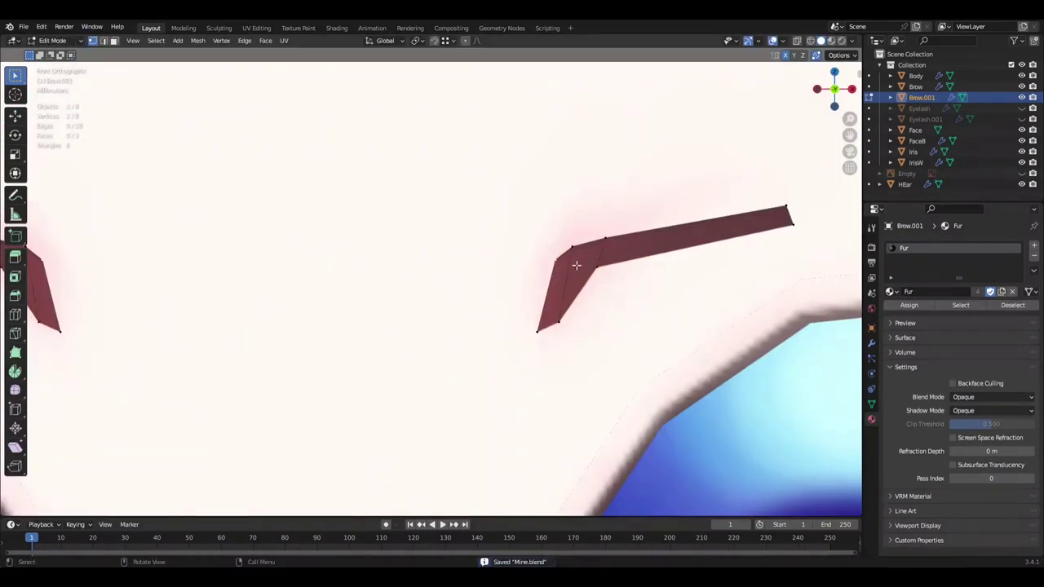
click(668, 239)
scroll(803, 216, down, 3)
key(ctrl+s)
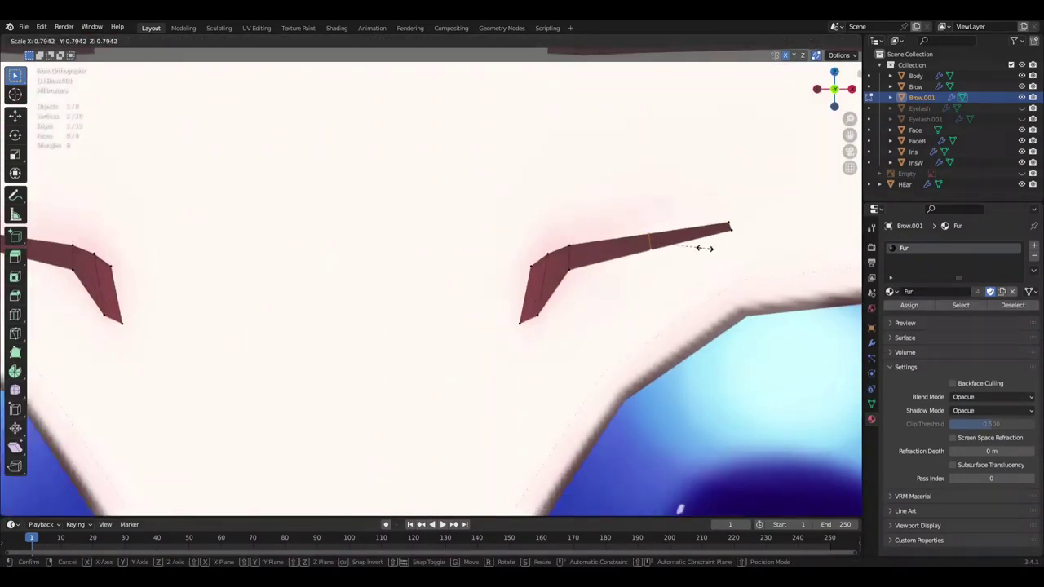
scroll(710, 246, down, 3)
scroll(717, 248, up, 5)
key(g)
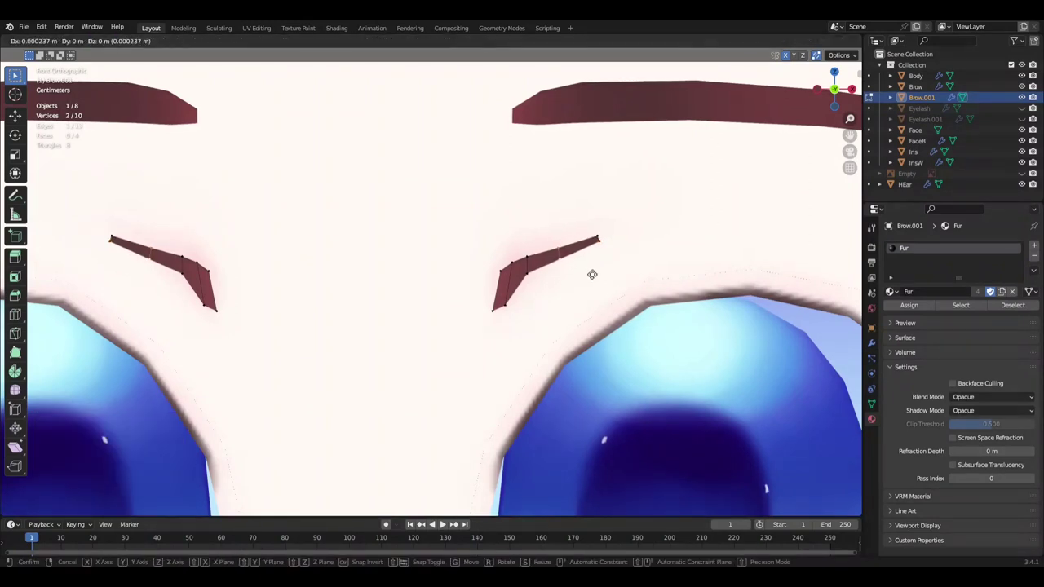
key(Tab)
scroll(597, 278, down, 5)
middle_drag(556, 317, 571, 310)
Step: Hide the Iris in a front close-up of the face to expose the eye whites
scroll(571, 310, down, 2)
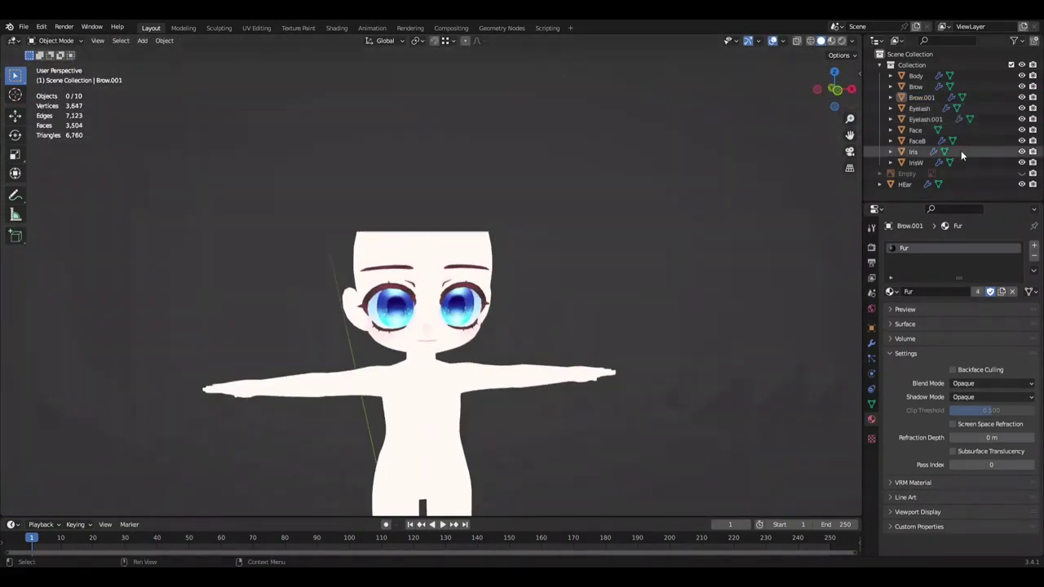
scroll(481, 254, up, 2)
scroll(482, 256, up, 1)
scroll(496, 263, up, 2)
mouse_move(496, 264)
middle_down()
mouse_move(515, 301)
mouse_move(424, 244)
middle_up()
key(ctrl+s)
scroll(418, 310, up, 2)
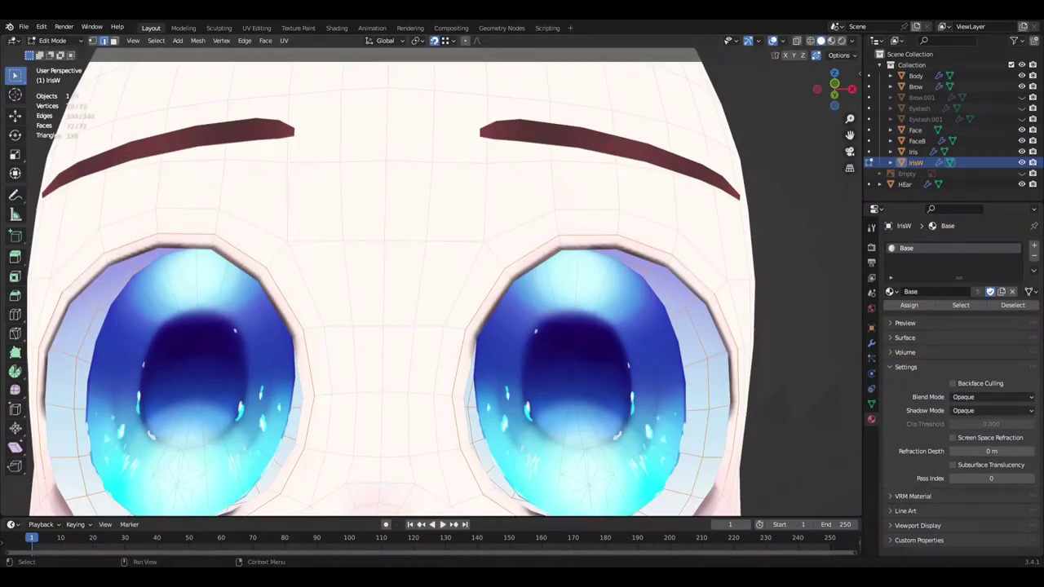
key(g)
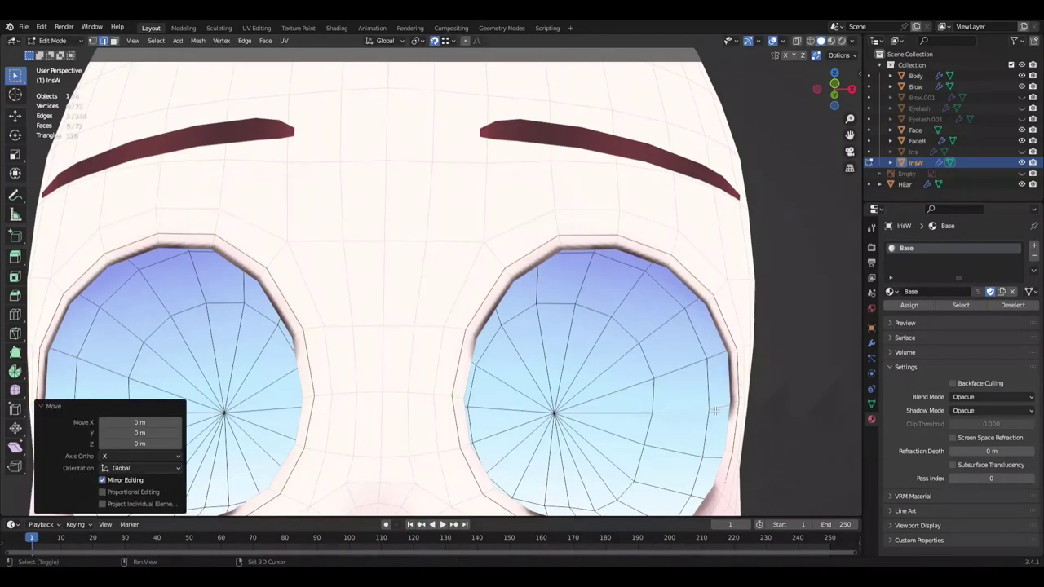
Step: Move the IrisW eye-white vertices and return to Object Mode
shift+middle_drag(615, 492, 607, 413)
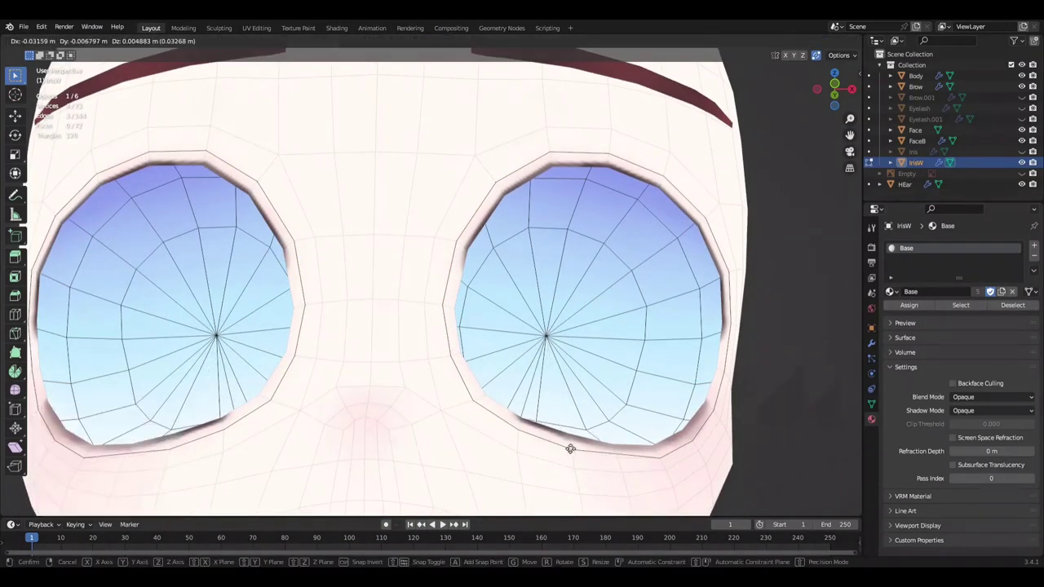
scroll(570, 449, down, 2)
click(536, 414)
scroll(410, 322, down, 2)
key(ctrl+s)
scroll(411, 321, down, 4)
key(Tab)
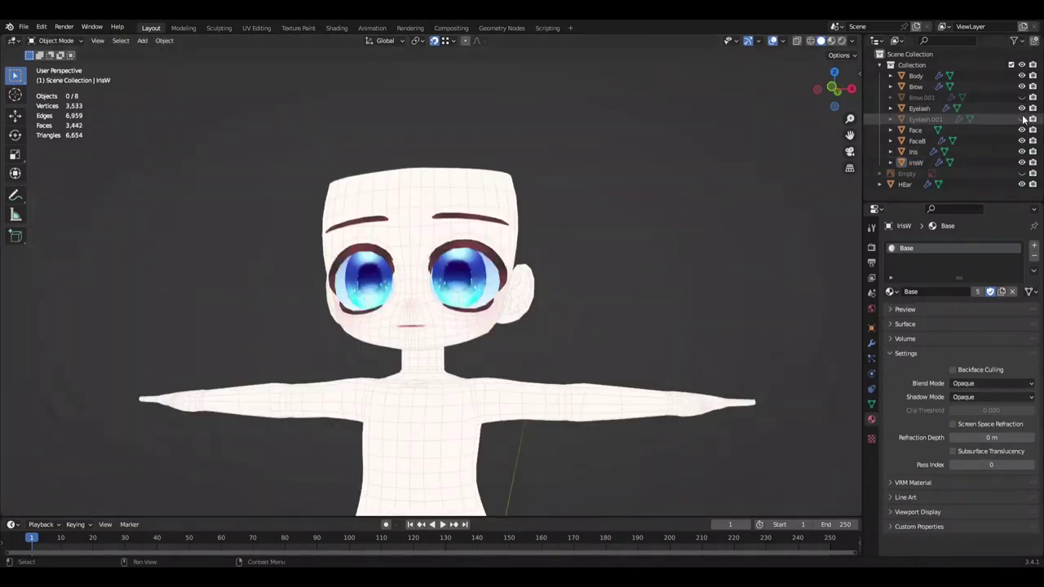
Step: Unhide Brow.001 and Eyelash.001 in the outliner and begin renaming Brow.001
click(1023, 119)
click(1022, 97)
click(922, 97)
key(KP_Decimal)
click(871, 405)
text(Eye+)
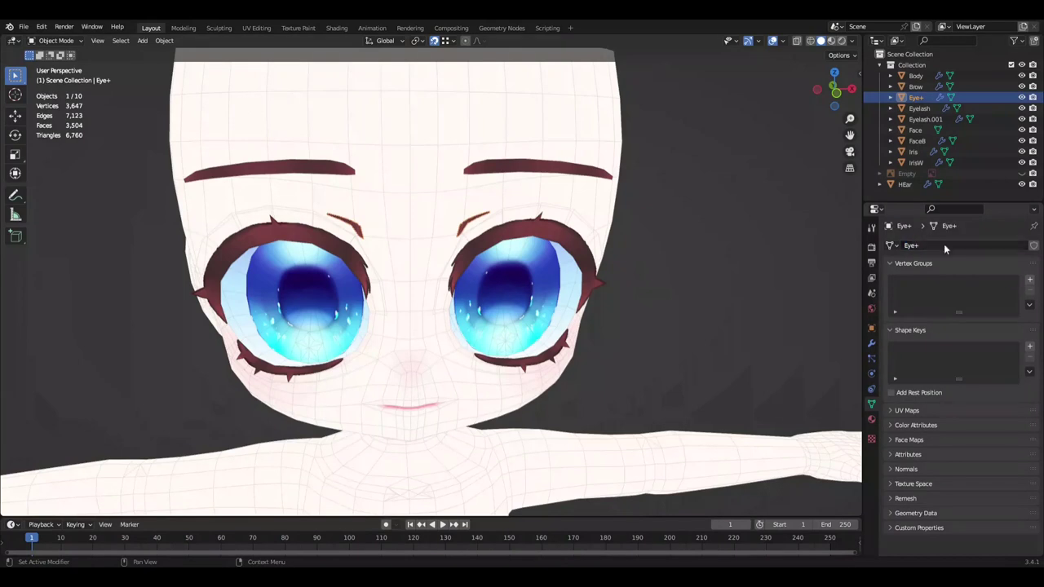
Step: Enter Edit Mode on the brow pieces and try a depth move from the side view, then cancel it
key(Tab)
scroll(457, 294, up, 2)
scroll(456, 294, up, 3)
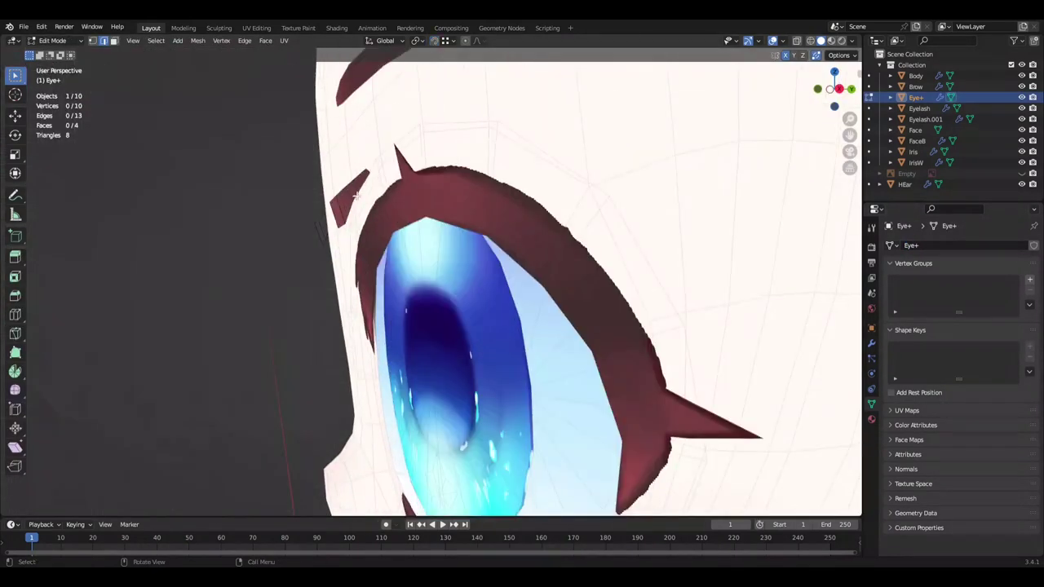
middle_drag(490, 277, 651, 255)
click(726, 298)
key(KP_3)
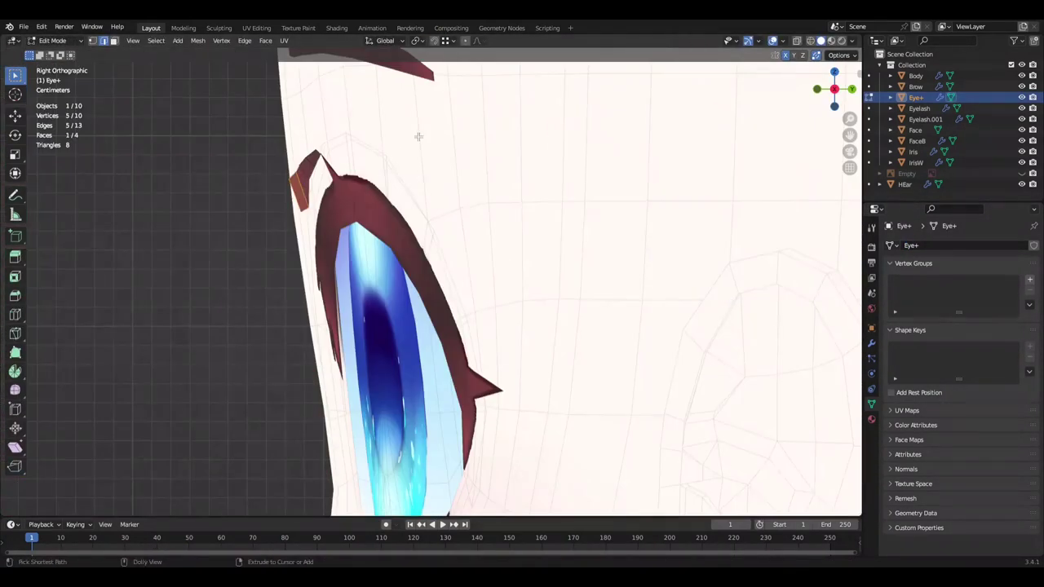
mouse_move(207, 242)
middle_down()
mouse_move(614, 234)
mouse_move(691, 310)
mouse_move(295, 163)
middle_up()
right_click(671, 328)
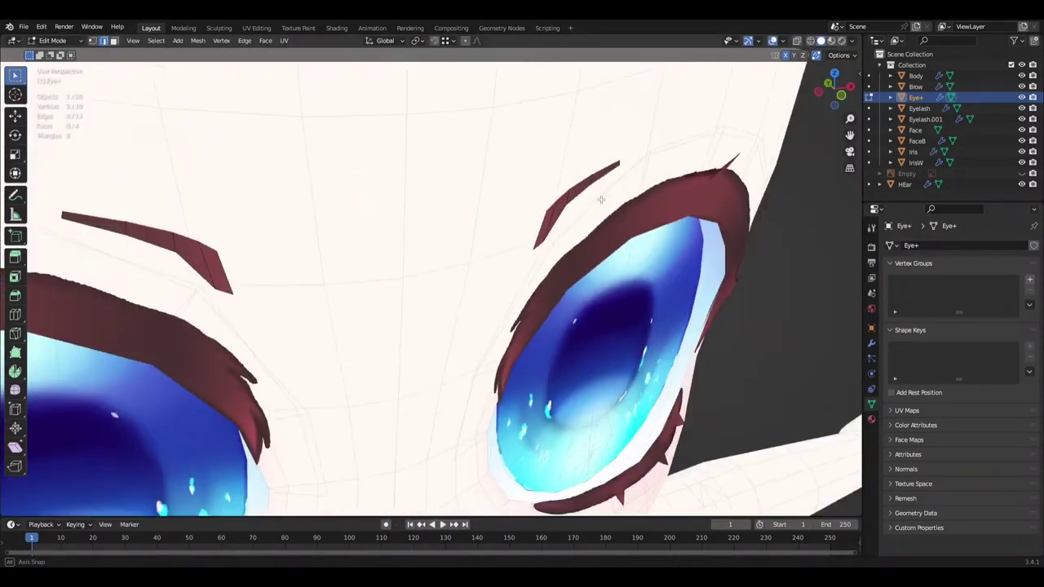
mouse_move(383, 152)
middle_down()
mouse_move(538, 236)
mouse_move(495, 286)
middle_up()
Step: Move the brow vertices vertically along Z, then reposition them
key(g)
key(z)
click(520, 238)
key(ctrl+s)
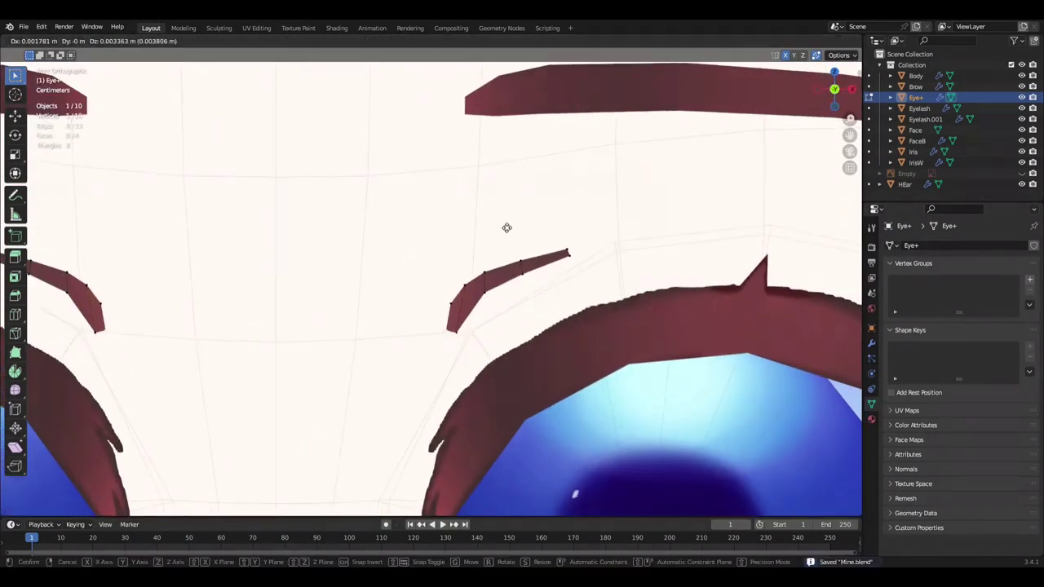
scroll(570, 286, down, 5)
key(ctrl+s)
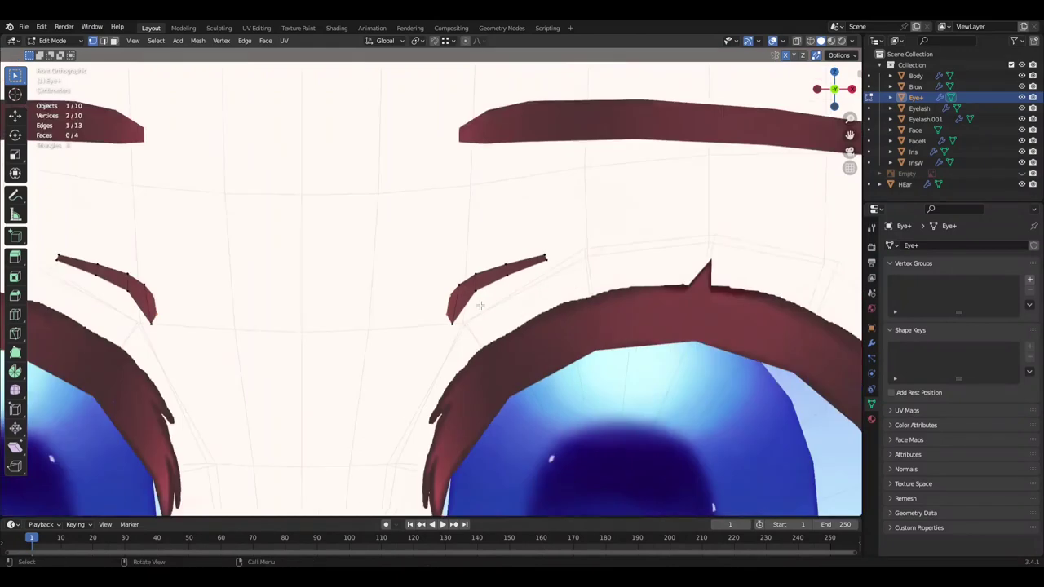
scroll(506, 318, up, 6)
click(550, 327)
Step: Scale the selected brow vertices down to about 0.72 to taper the strokes
scroll(550, 327, down, 5)
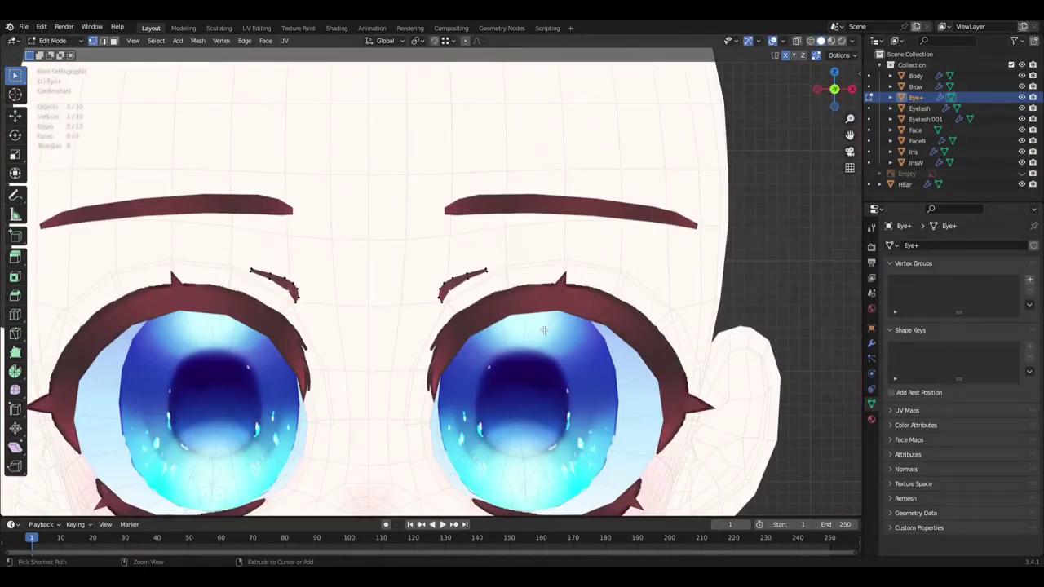
scroll(511, 321, up, 5)
scroll(517, 319, down, 5)
key(ctrl+s)
scroll(518, 322, up, 5)
scroll(519, 323, down, 5)
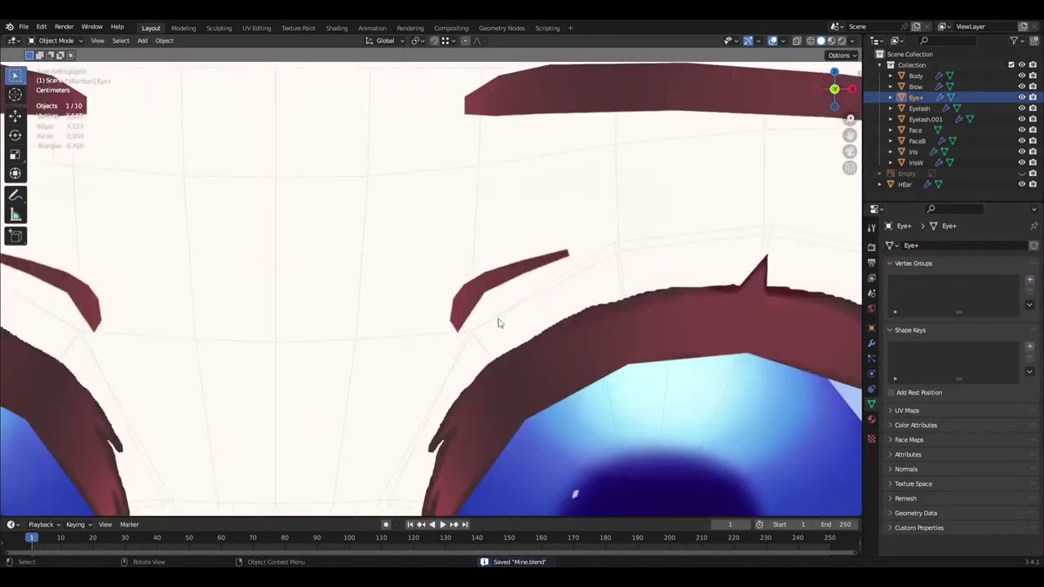
scroll(495, 321, up, 6)
key(s)
click(537, 313)
click(590, 323)
scroll(591, 323, down, 5)
Step: Grow the selection to neighbouring faces, return to Object Mode and save Mine.blend
middle_drag(557, 350, 722, 345)
scroll(722, 345, up, 5)
key(ctrl+KP_Add)
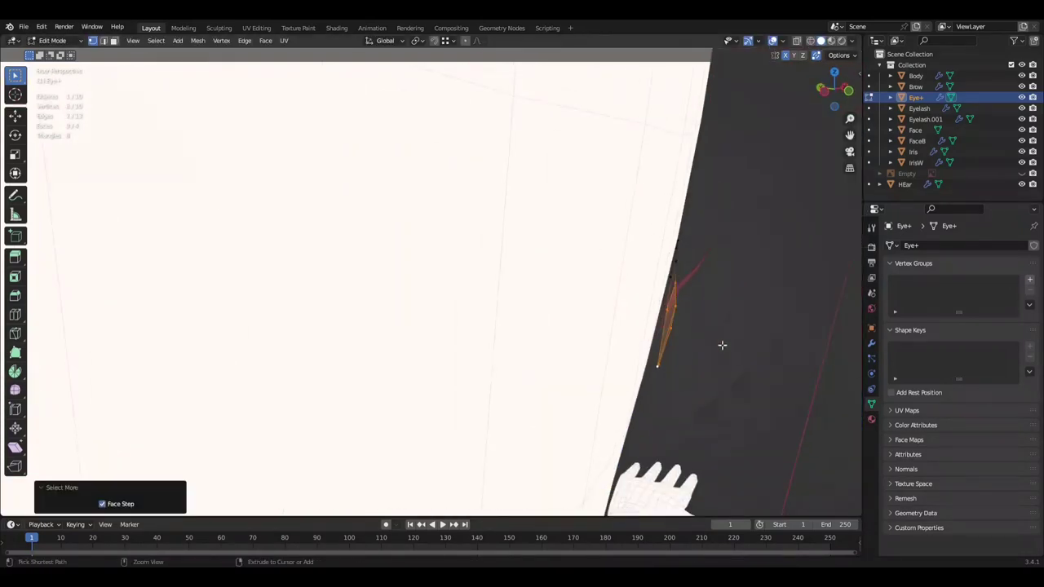
scroll(582, 359, down, 5)
key(KP_1)
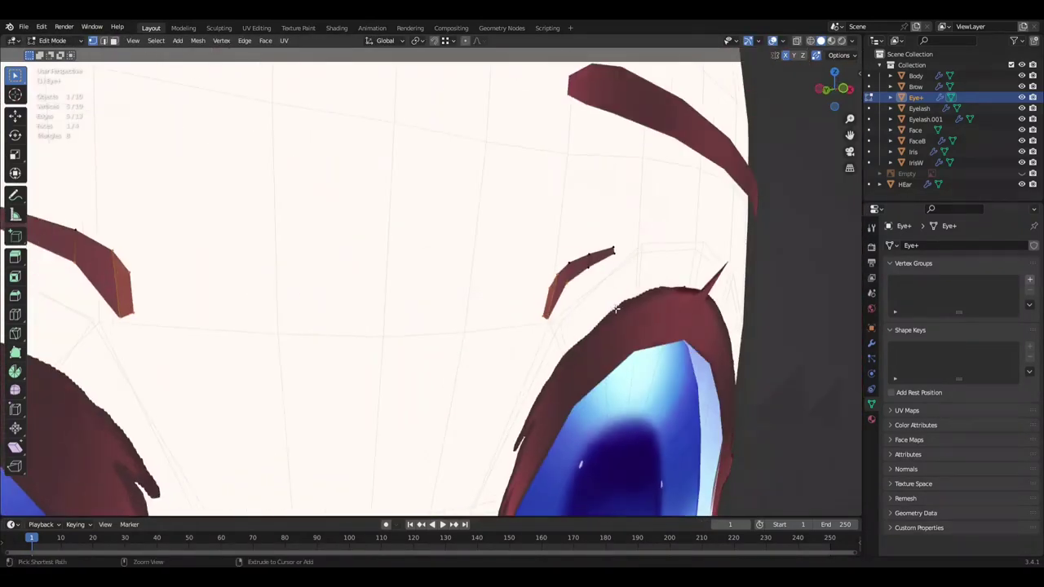
scroll(676, 324, down, 4)
key(Tab)
scroll(469, 298, up, 4)
key(ctrl+s)
scroll(469, 298, down, 2)
scroll(469, 299, down, 3)
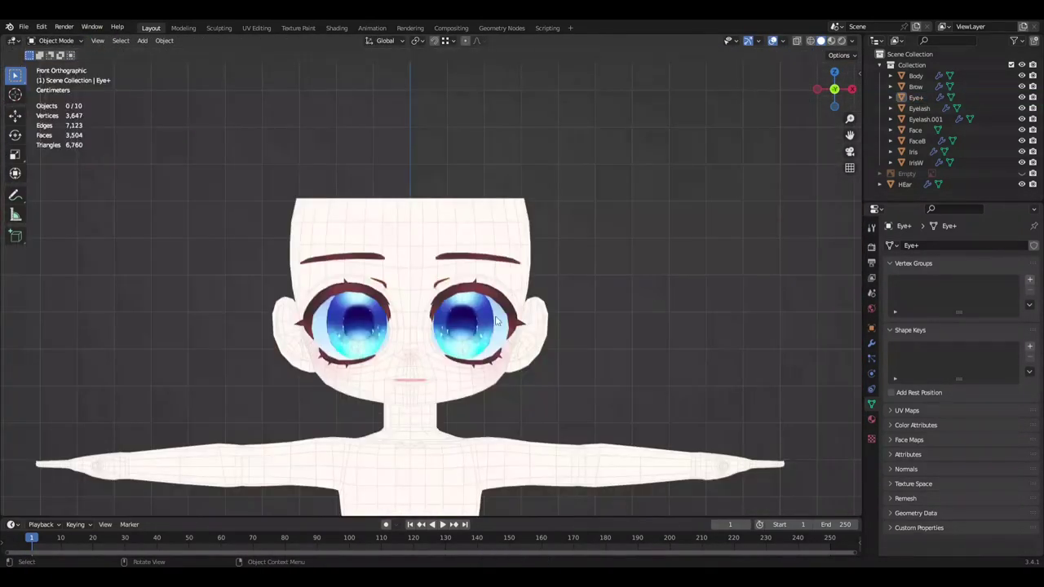
scroll(450, 295, up, 2)
scroll(449, 294, up, 5)
Step: Check the Eye+ strokes from the front, then select the Face object and enter Edit Mode
key(Tab)
scroll(519, 270, down, 4)
scroll(468, 296, up, 3)
key(KP_1)
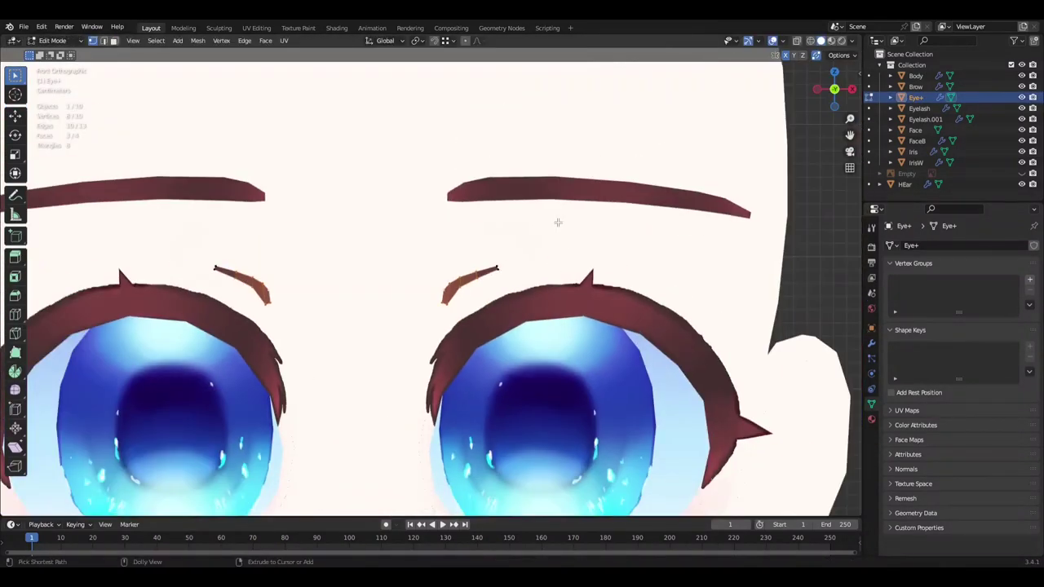
key(Tab)
scroll(558, 222, down, 6)
middle_drag(646, 297, 550, 321)
scroll(483, 400, up, 4)
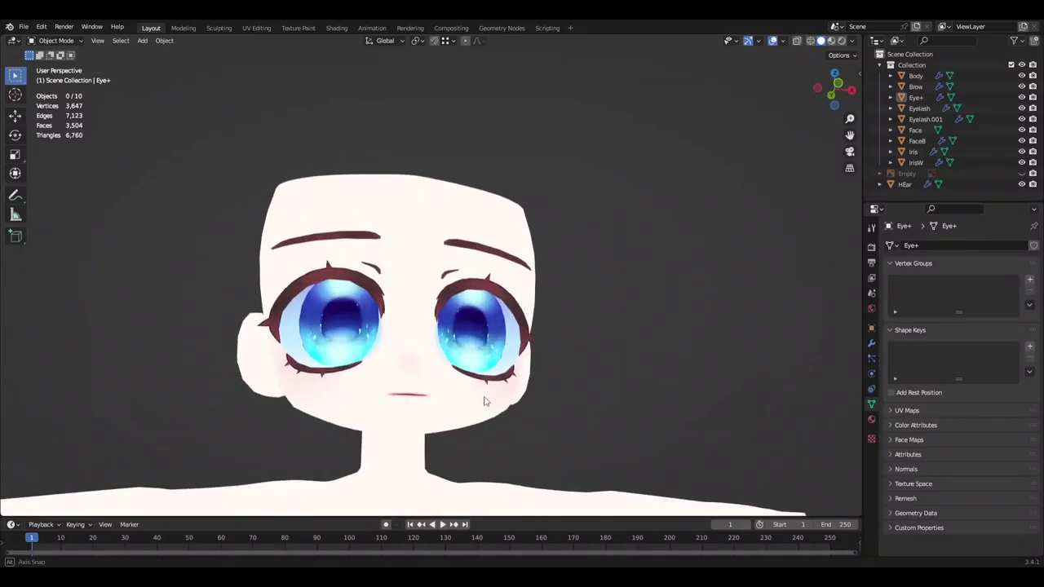
click(484, 401)
key(Tab)
scroll(469, 441, up, 5)
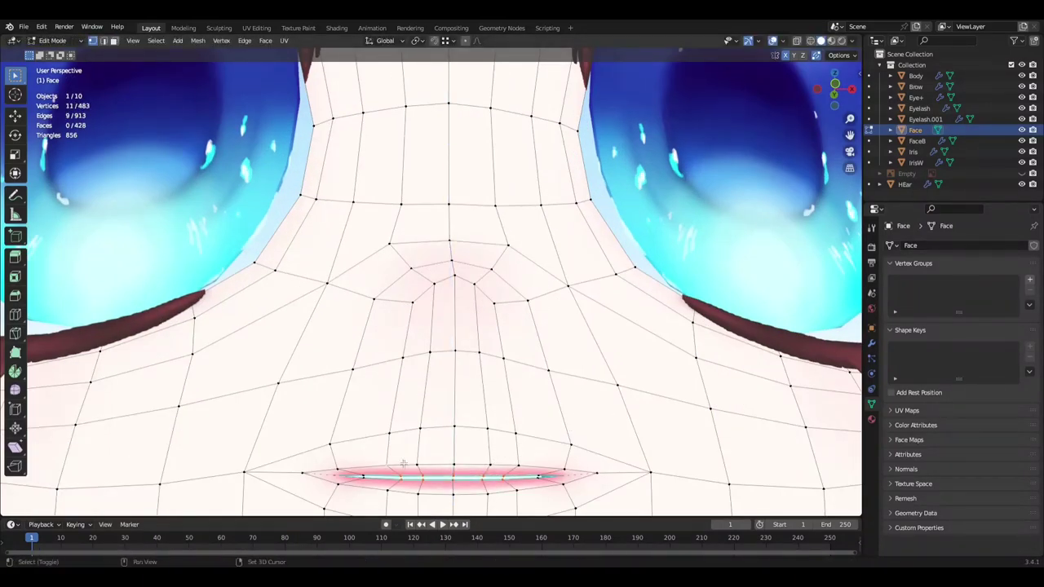
Step: Nudge the mouth vertices along Z from the front view, return to Object Mode and save
key(KP_1)
scroll(403, 430, up, 2)
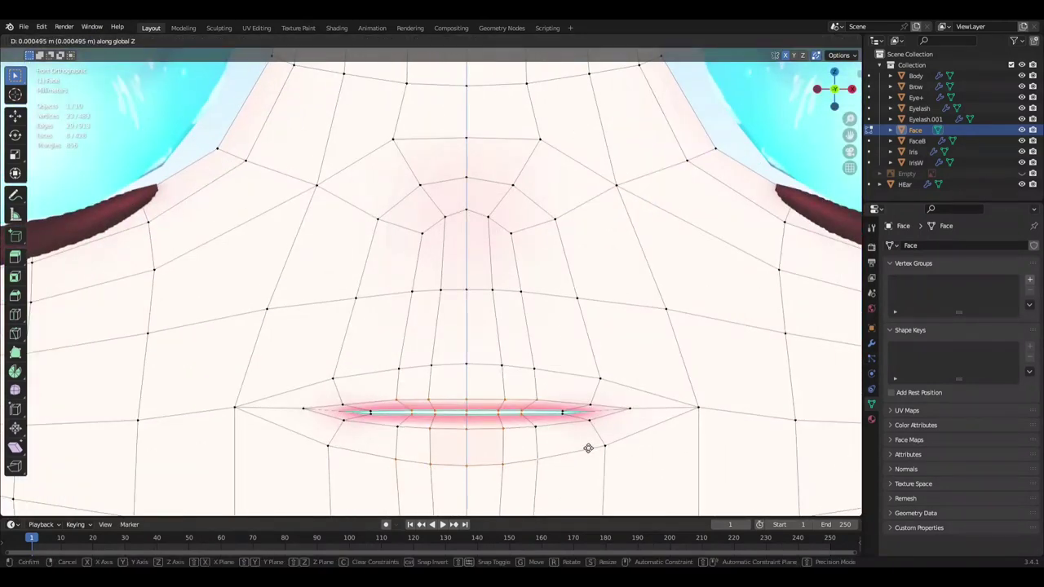
click(631, 442)
scroll(634, 436, down, 1)
middle_drag(634, 436, 617, 342)
key(Tab)
scroll(620, 357, down, 4)
key(ctrl+s)
Step: Frame the whole character, show the wireframe overlay, and start editing the HEar ear mesh
key(KP_1)
key(Tab)
key(Tab)
scroll(655, 334, down, 4)
key(KP_1)
scroll(514, 406, up, 2)
mouse_move(500, 400)
shift+middle_down()
mouse_move(538, 349)
mouse_move(513, 345)
shift+middle_up()
scroll(538, 349, down, 2)
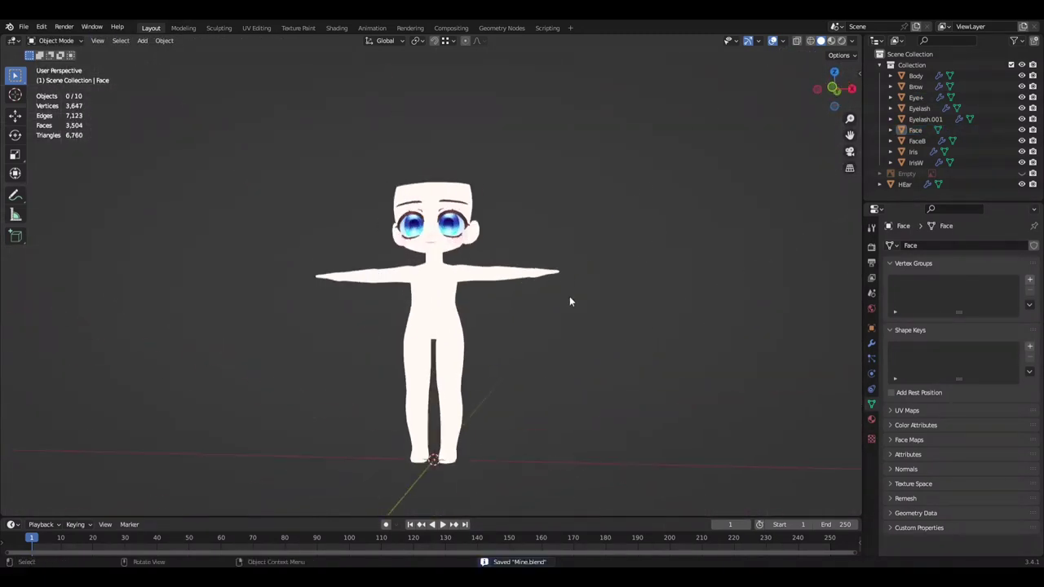
scroll(569, 296, up, 5)
click(780, 40)
click(719, 231)
scroll(387, 263, up, 2)
click(387, 263)
key(Tab)
key(g)
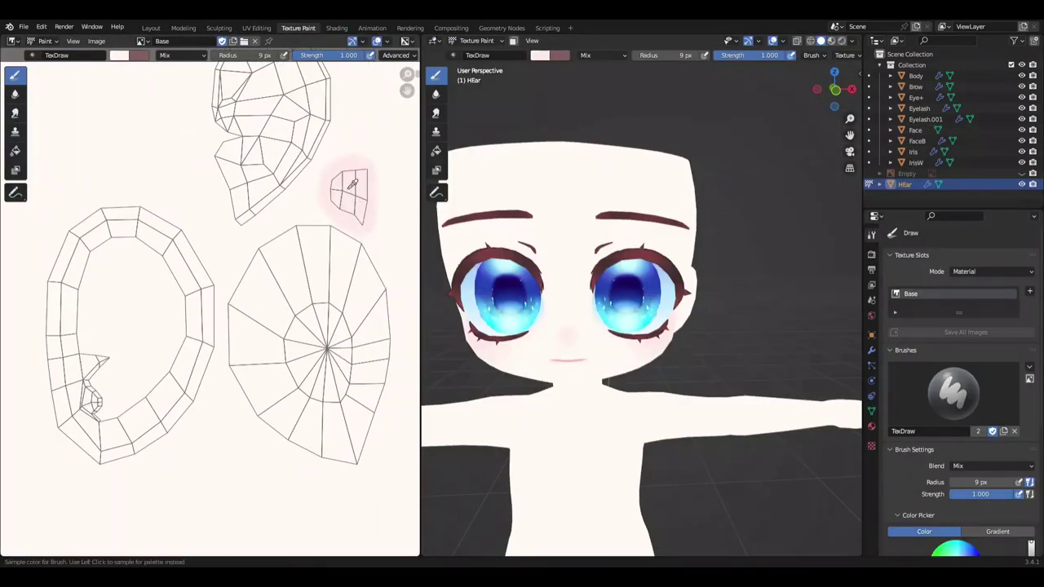
Step: Paint soft pink over the lower ear island in the texture
middle_drag(571, 326, 669, 342)
scroll(698, 362, up, 4)
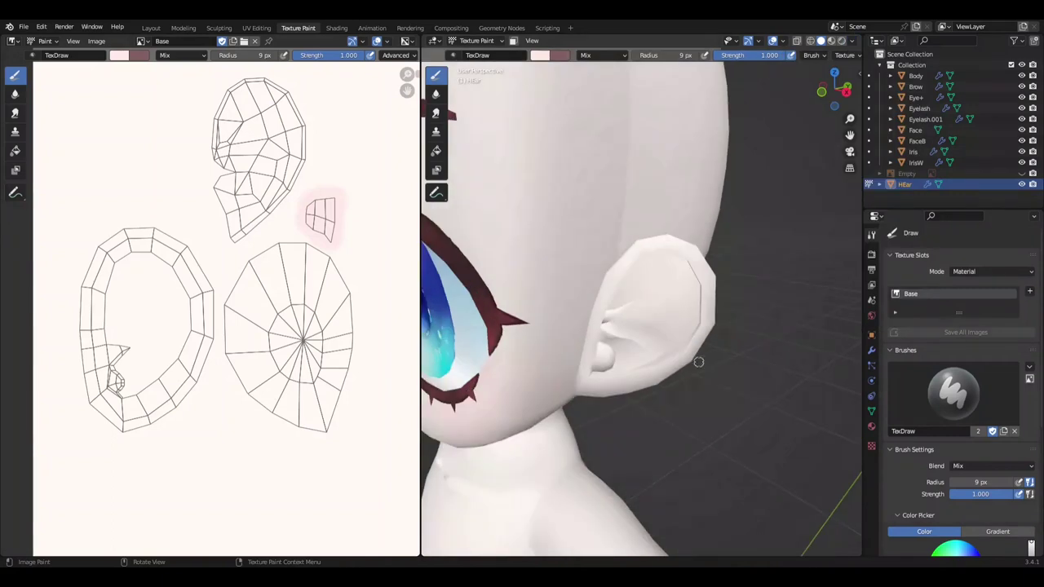
scroll(207, 327, up, 1)
scroll(156, 350, up, 2)
scroll(226, 356, up, 4)
drag(204, 383, 245, 343)
Step: Outline the ear's edge and its right and lower sides with straight pink lines, then save
middle_drag(506, 351, 584, 348)
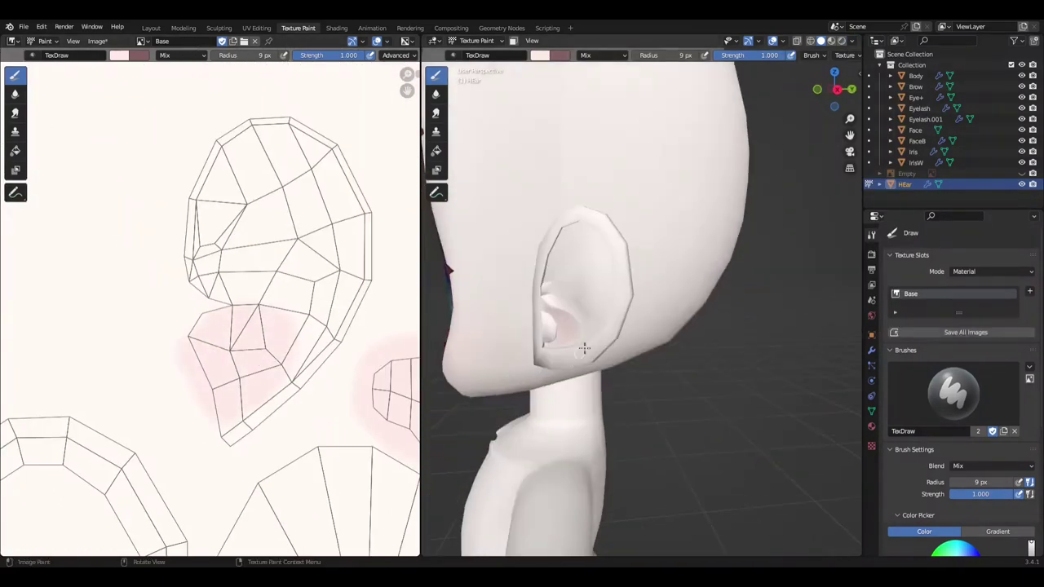
scroll(245, 310, up, 2)
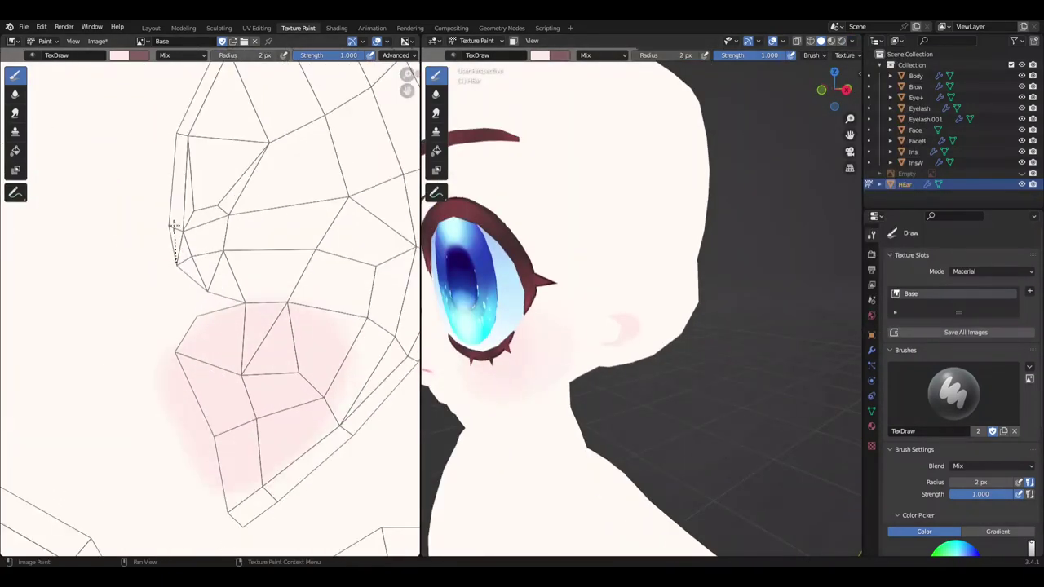
drag(172, 224, 175, 131)
middle_drag(175, 130, 159, 235)
mouse_move(383, 295)
mouse_down()
mouse_move(383, 339)
mouse_move(341, 415)
mouse_up()
middle_drag(619, 326, 725, 320)
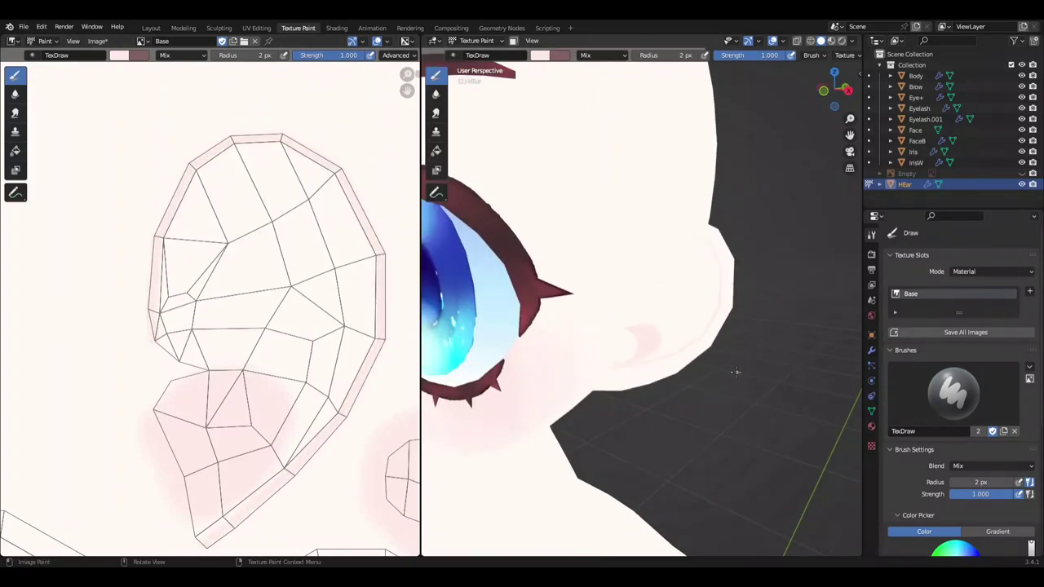
key(ctrl+s)
Step: Trace a straight-line pink outline all around the ear rim
scroll(719, 316, down, 3)
scroll(693, 323, up, 3)
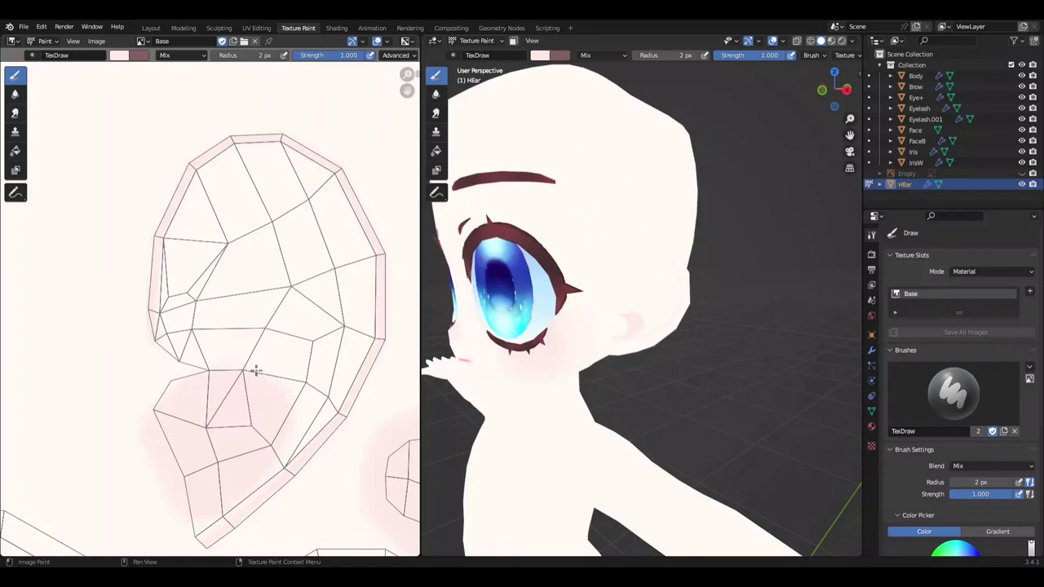
scroll(250, 367, up, 2)
middle_drag(249, 368, 137, 203)
scroll(238, 315, down, 2)
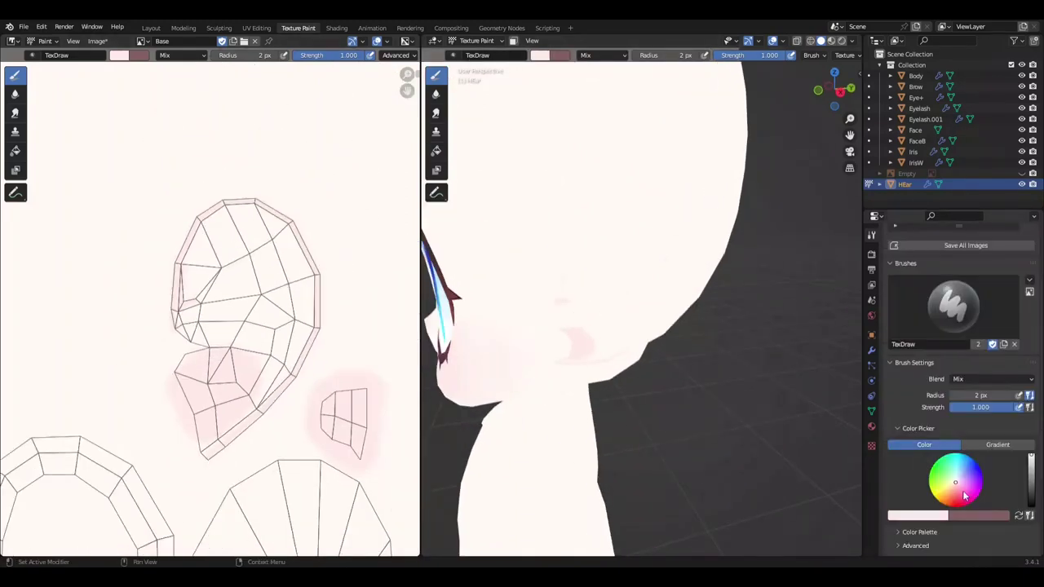
scroll(238, 315, up, 2)
middle_drag(237, 315, 149, 310)
drag(149, 310, 153, 231)
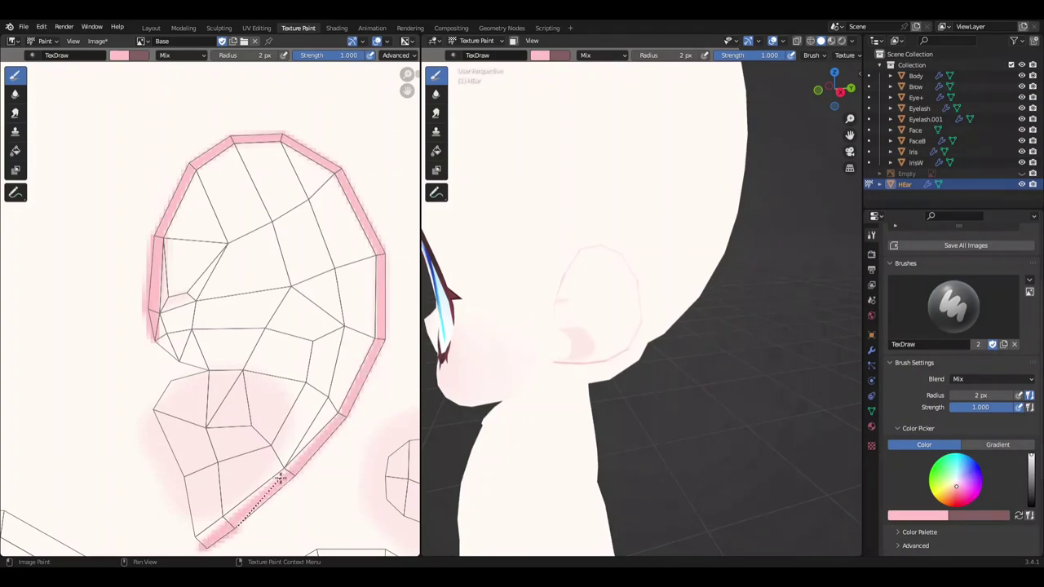
drag(279, 476, 280, 476)
Step: Check the brush stroke method options in the sidebar
scroll(664, 303, down, 2)
scroll(664, 303, down, 3)
scroll(204, 327, down, 2)
key(n)
click(375, 480)
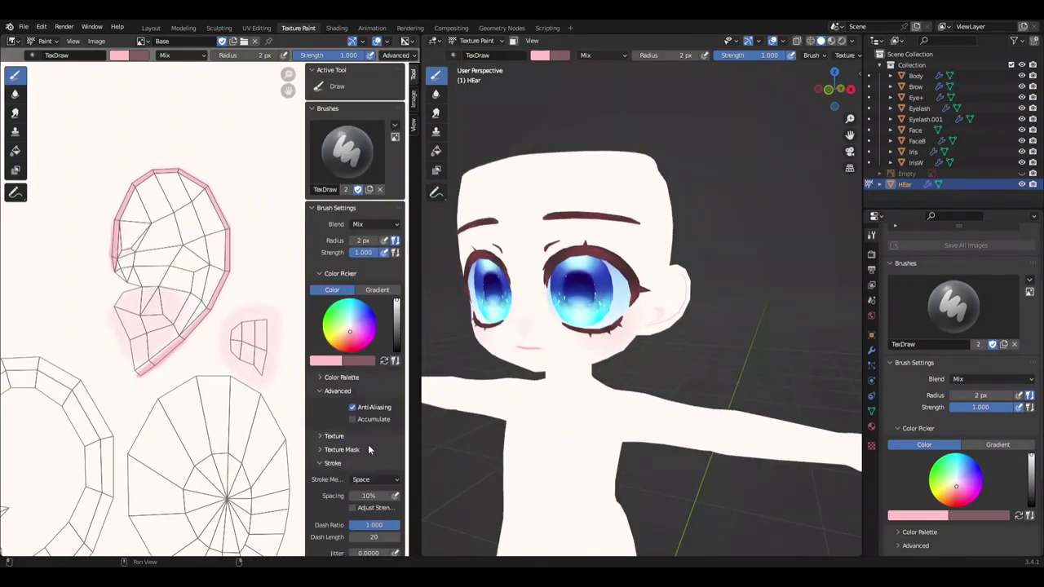
key(n)
Step: Set the brush size to 4 px, paint the small ear island a stronger pink, and save
scroll(269, 348, up, 2)
key(f)
middle_drag(571, 343, 636, 342)
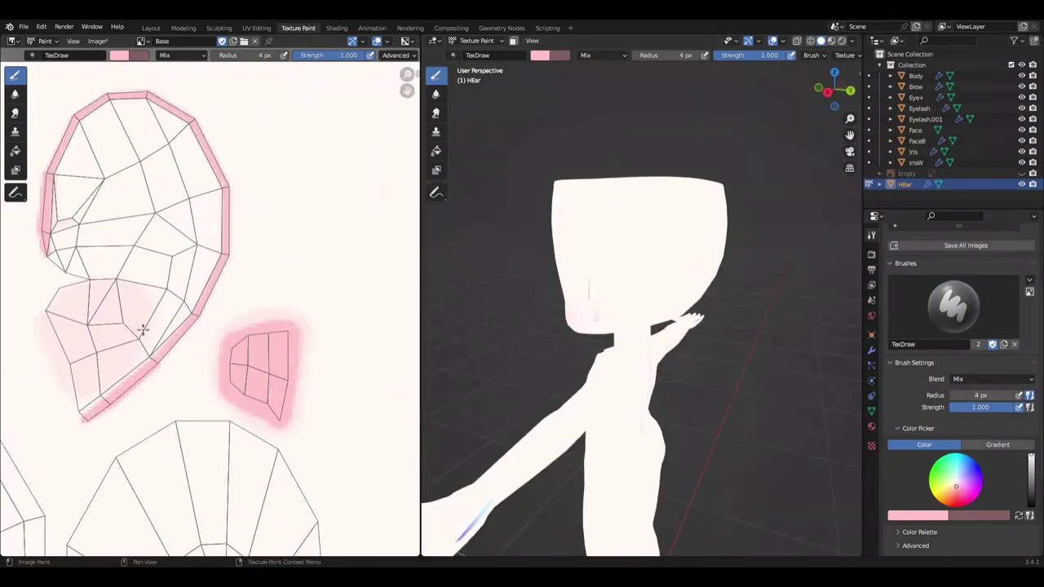
middle_drag(144, 331, 287, 331)
middle_drag(652, 326, 710, 303)
key(ctrl+s)
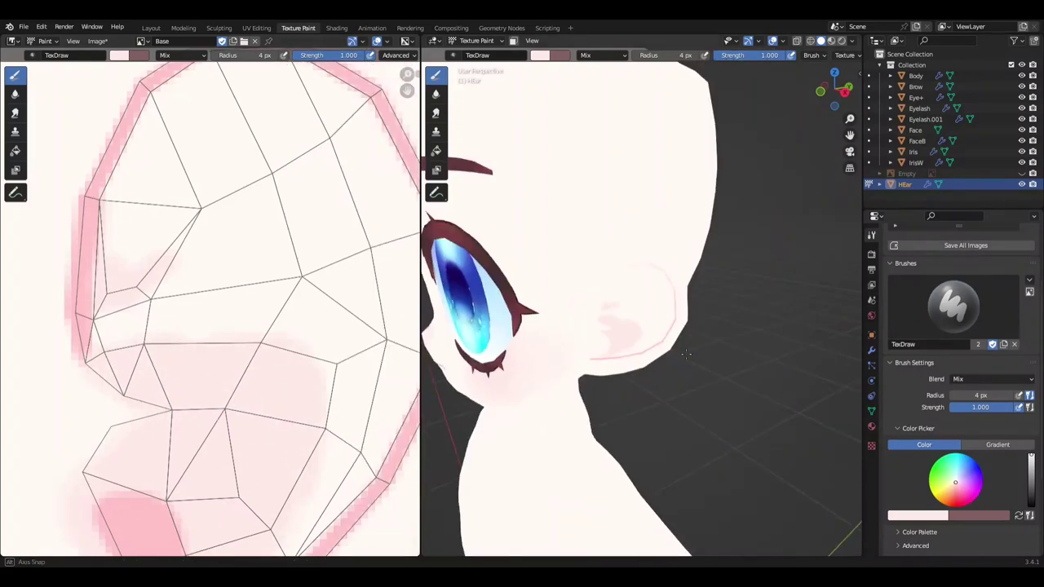
Step: Lower the brush strength to 0.3 and look at the ear up close
click(346, 56)
text(3)
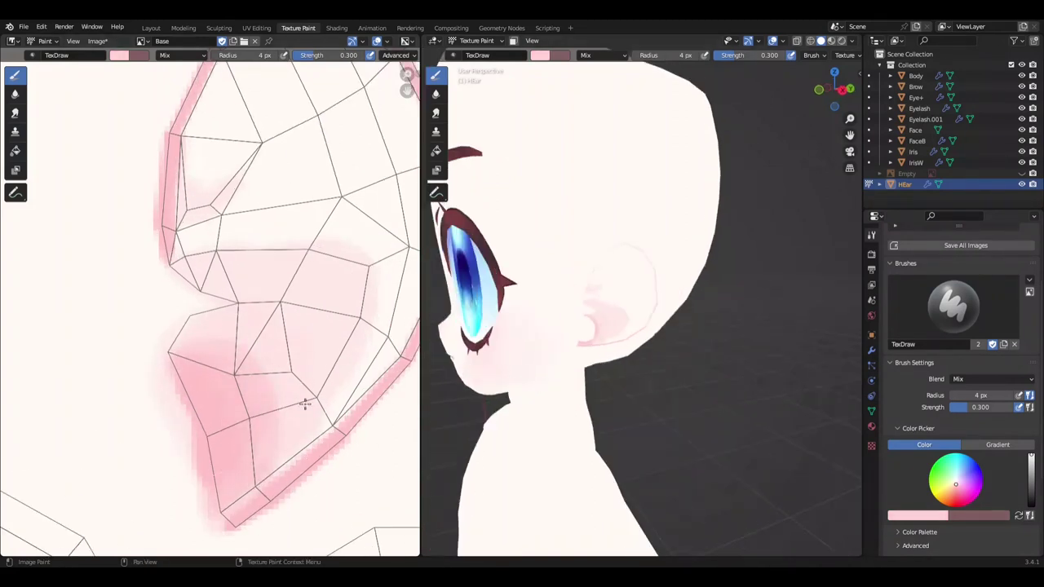
scroll(325, 417, down, 2)
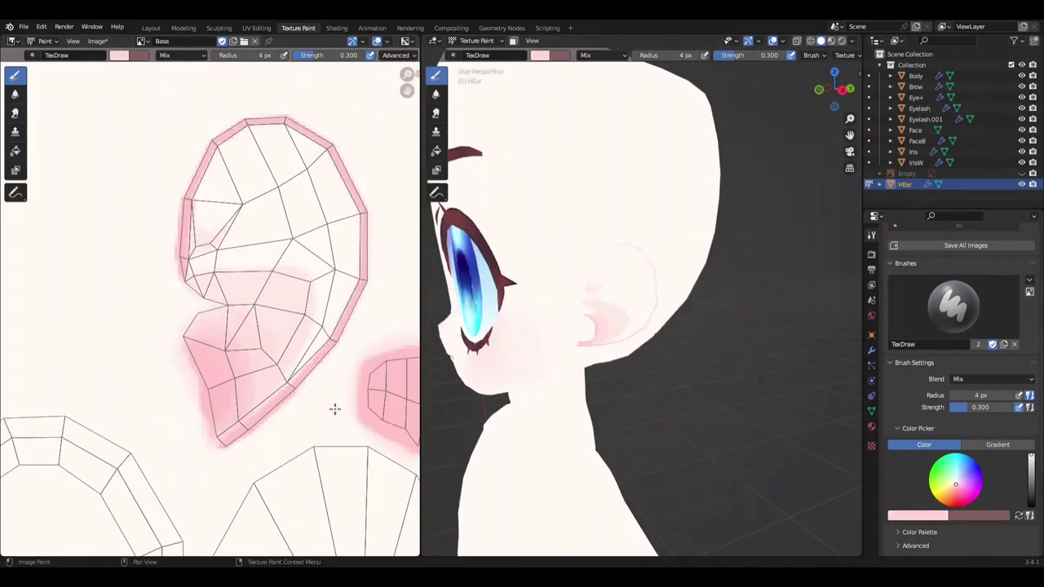
middle_drag(594, 326, 545, 340)
scroll(284, 234, up, 2)
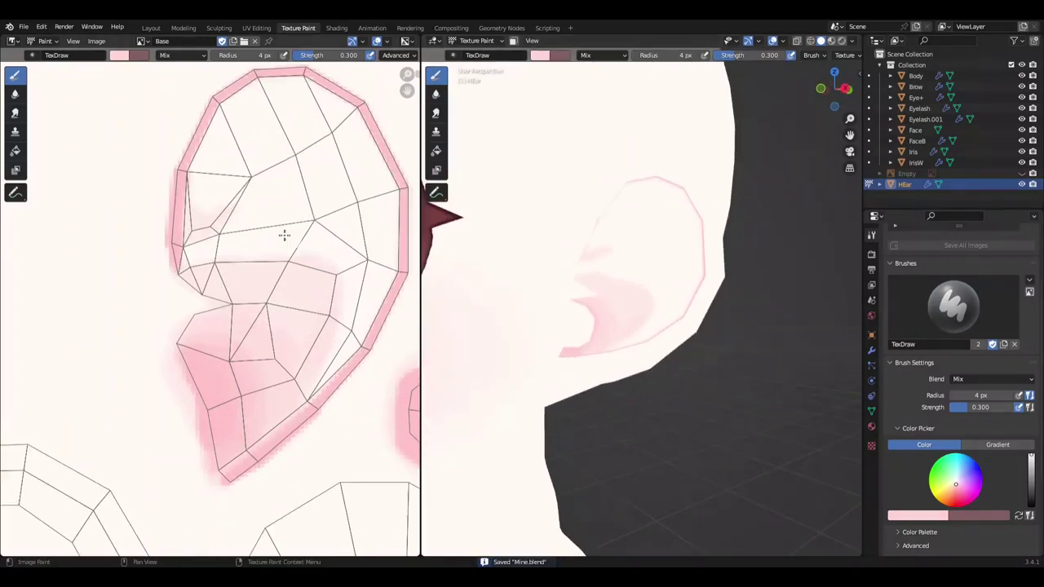
scroll(520, 333, down, 2)
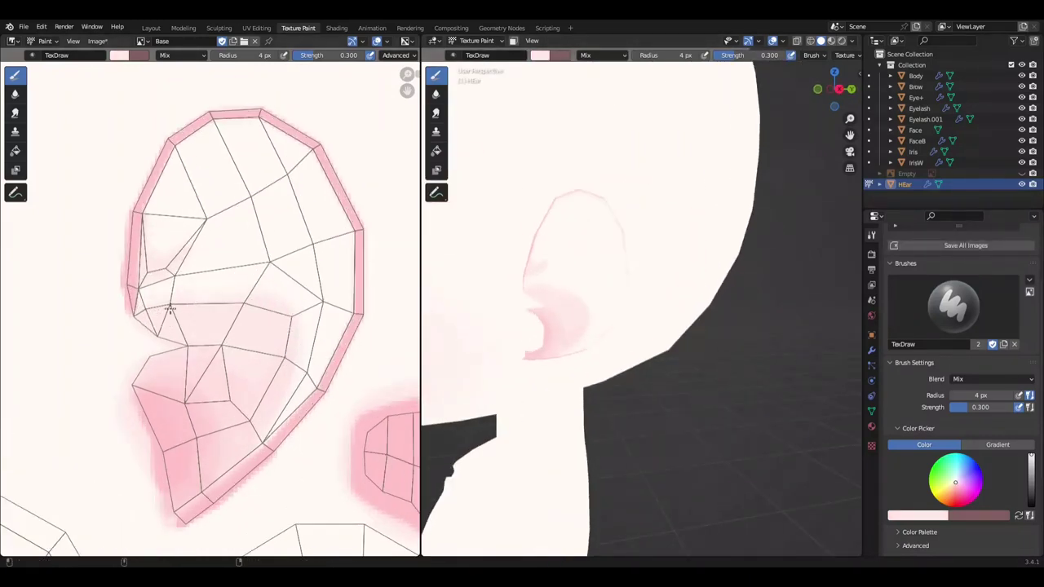
Step: Orbit out to see the whole head and save Mine.blend
middle_drag(519, 333, 672, 280)
scroll(672, 280, up, 4)
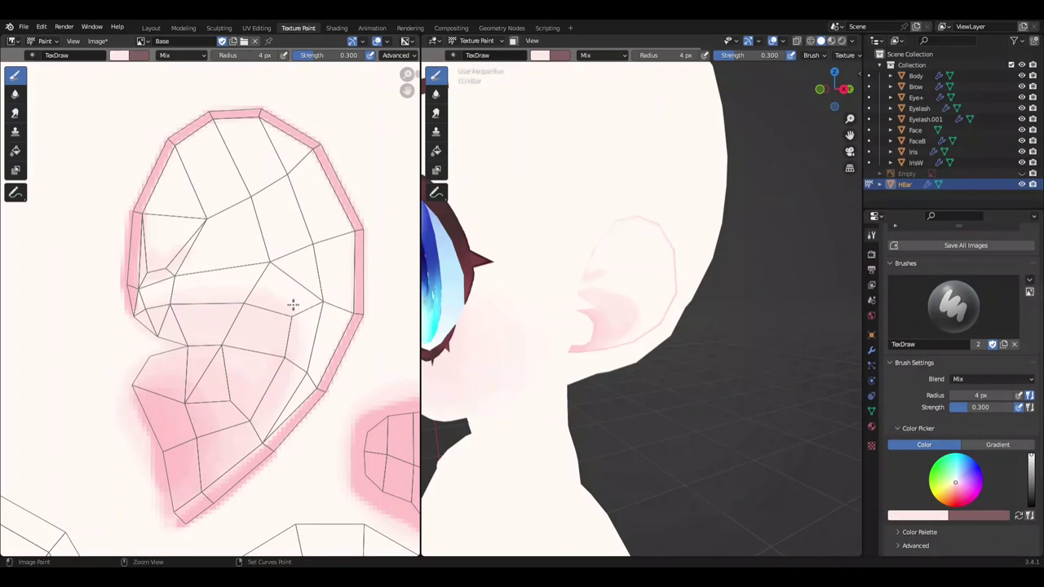
key(ctrl+s)
scroll(186, 269, up, 1)
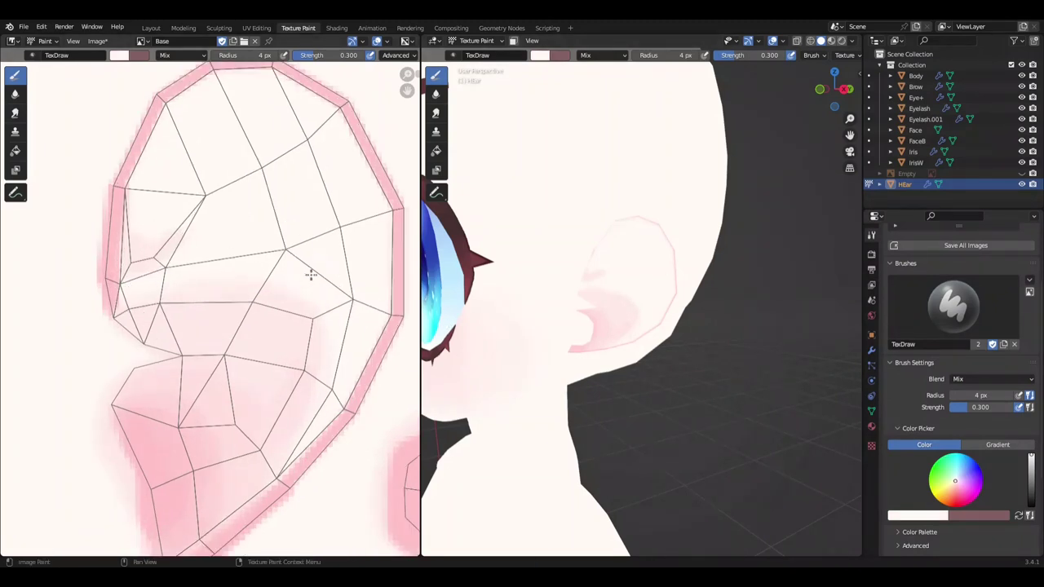
key(ctrl+s)
scroll(176, 267, down, 1)
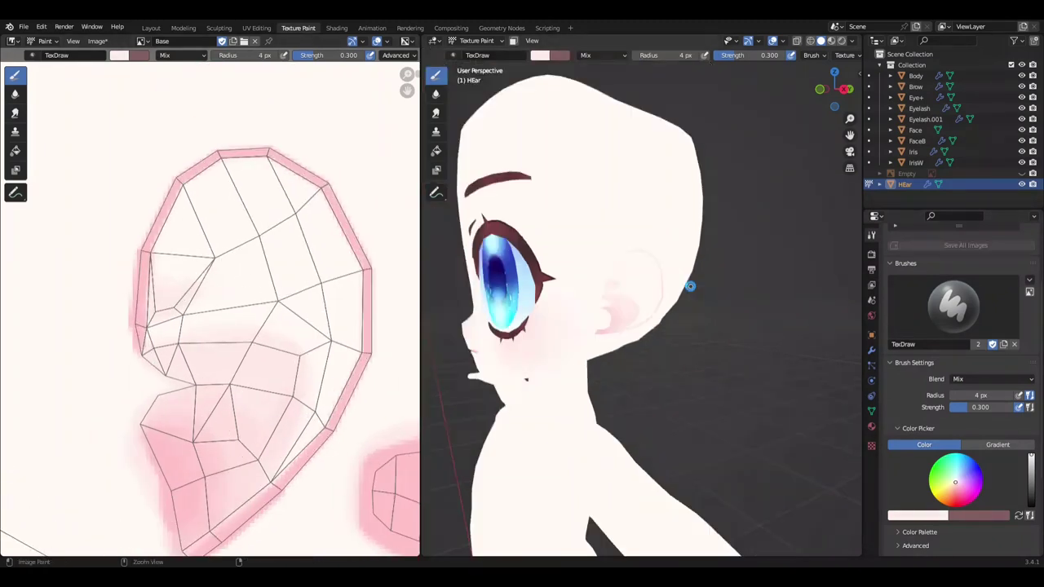
scroll(109, 251, up, 2)
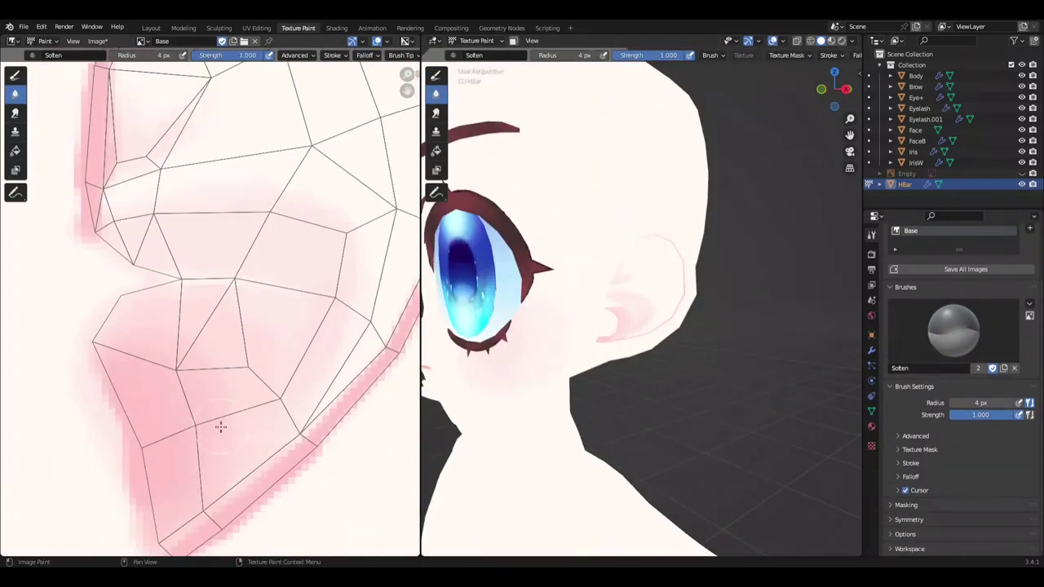
Step: Paint a straight pink line up the inner ear and a small stroke along its fold
scroll(190, 333, down, 2)
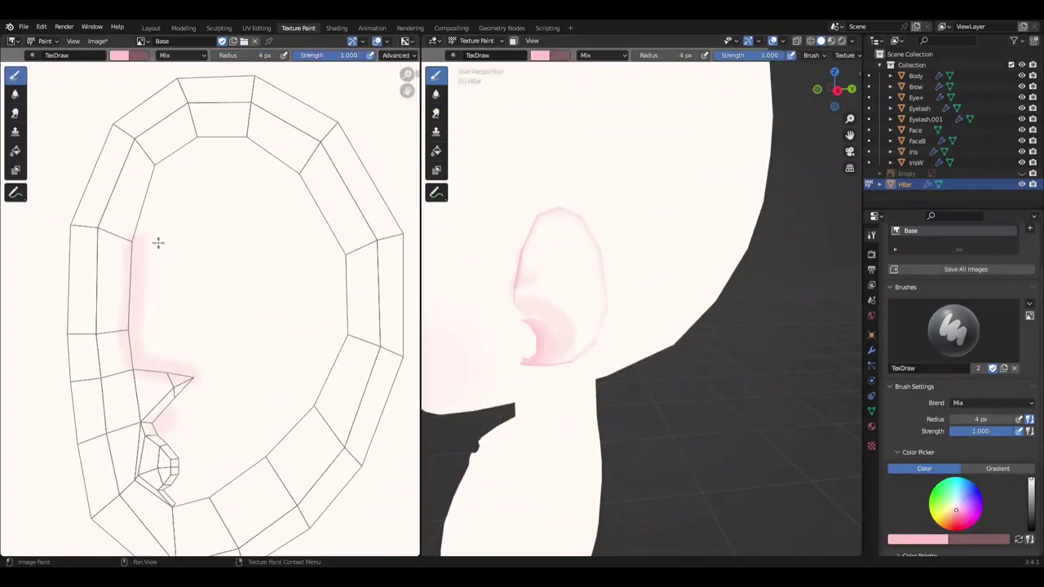
drag(132, 241, 149, 167)
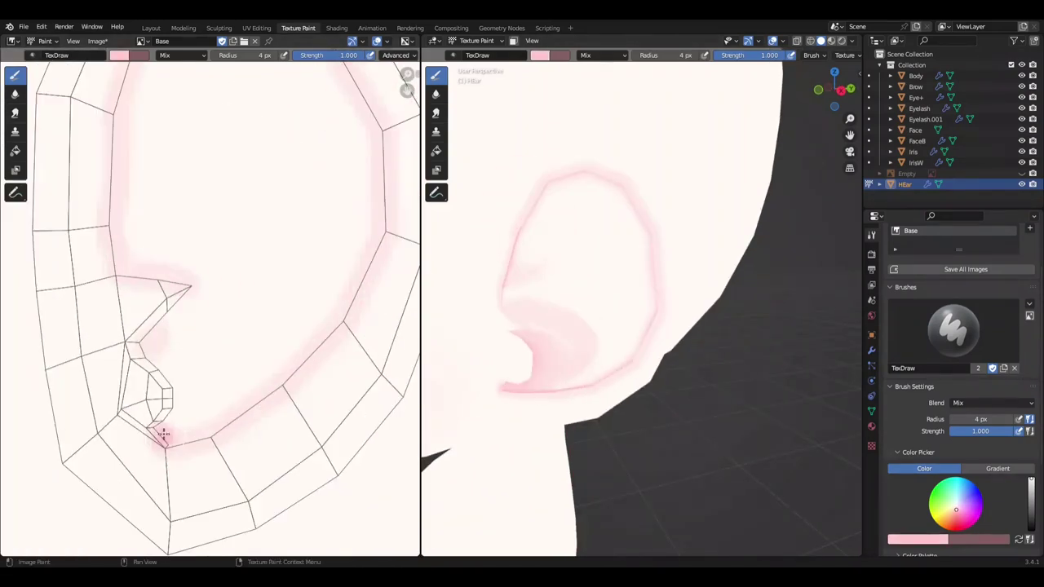
middle_drag(571, 351, 630, 344)
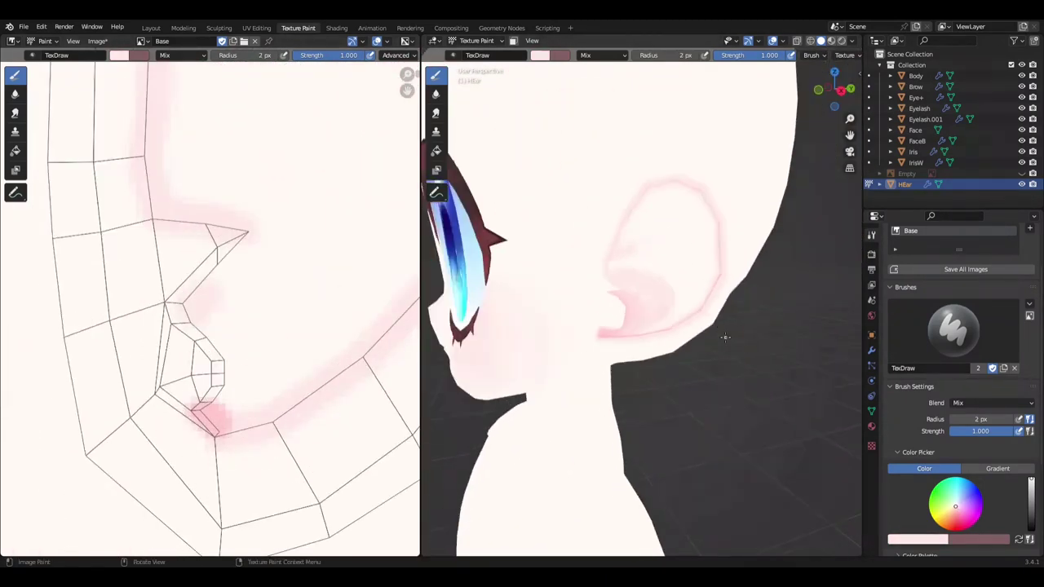
drag(214, 367, 189, 322)
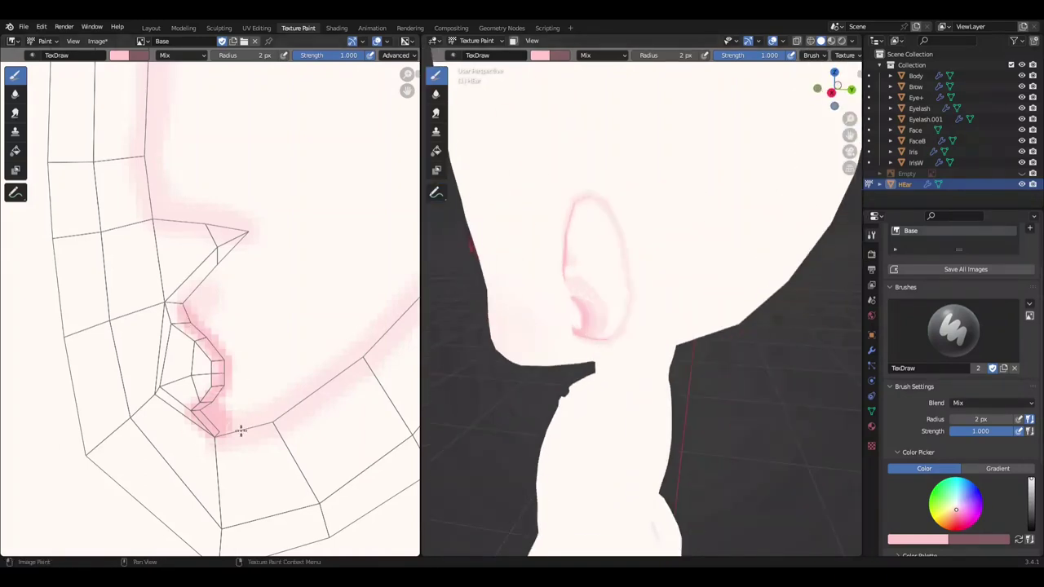
scroll(668, 343, up, 4)
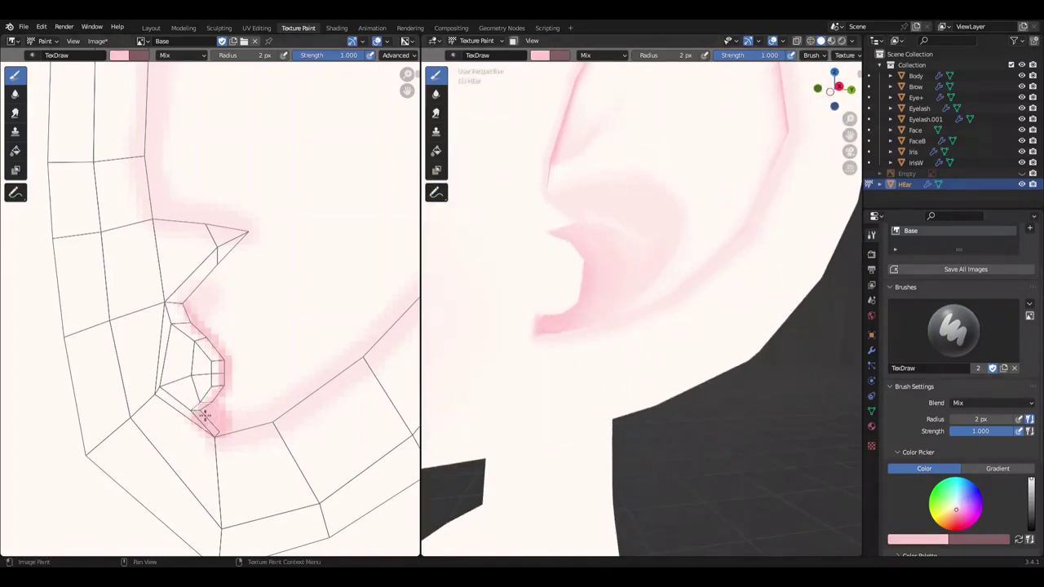
Step: In UV Editing, frame the ear's UV island and select its faces and vertices
click(256, 28)
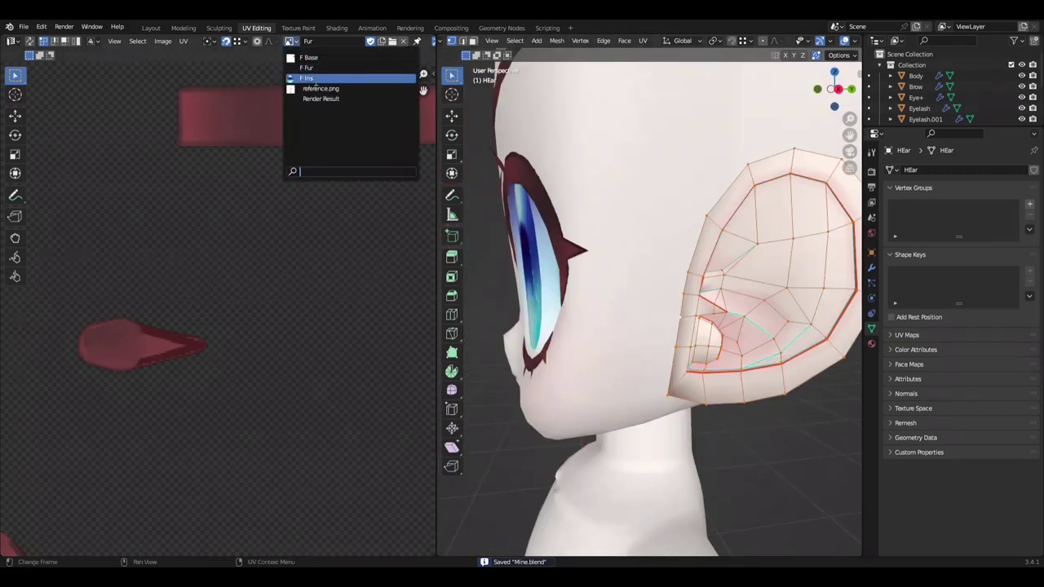
key(KP_Decimal)
click(323, 285)
scroll(270, 270, up, 2)
scroll(310, 394, up, 1)
click(306, 390)
click(296, 381)
scroll(296, 424, up, 1)
Step: Return to Texture Paint, orbit around the ear, and save Mine.blend
key(ctrl+Page_Down)
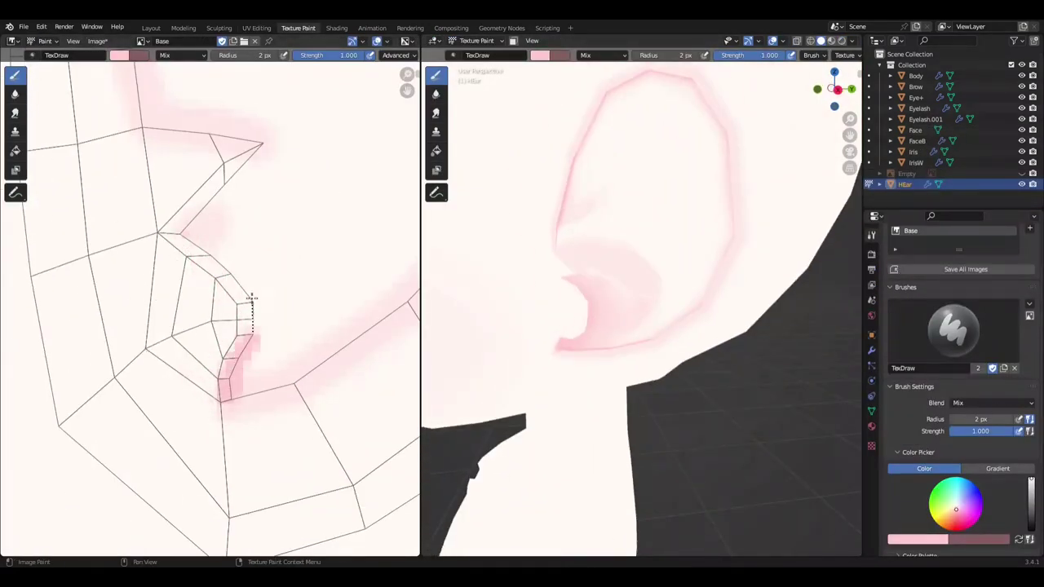
mouse_move(575, 360)
middle_down()
mouse_move(640, 368)
mouse_move(473, 237)
middle_up()
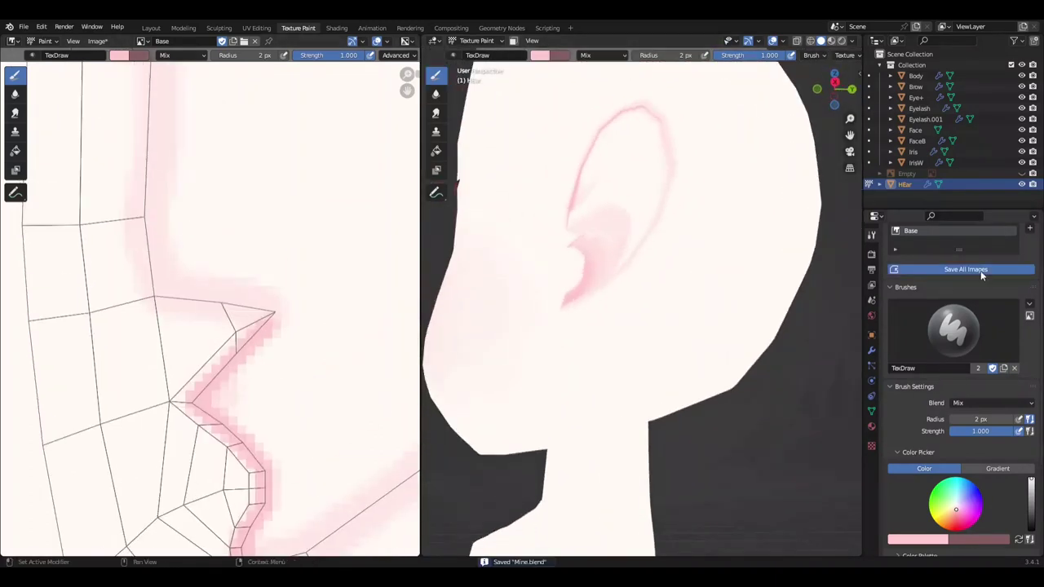
key(ctrl+s)
scroll(477, 332, down, 3)
scroll(214, 294, up, 2)
scroll(98, 172, up, 2)
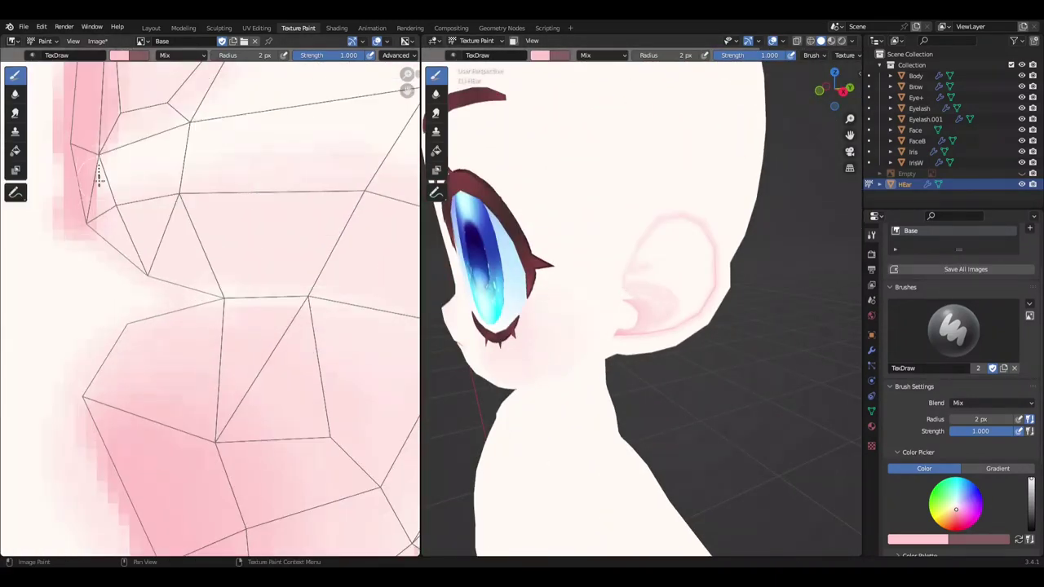
scroll(98, 172, up, 1)
scroll(577, 305, up, 3)
scroll(256, 332, up, 2)
scroll(150, 277, up, 1)
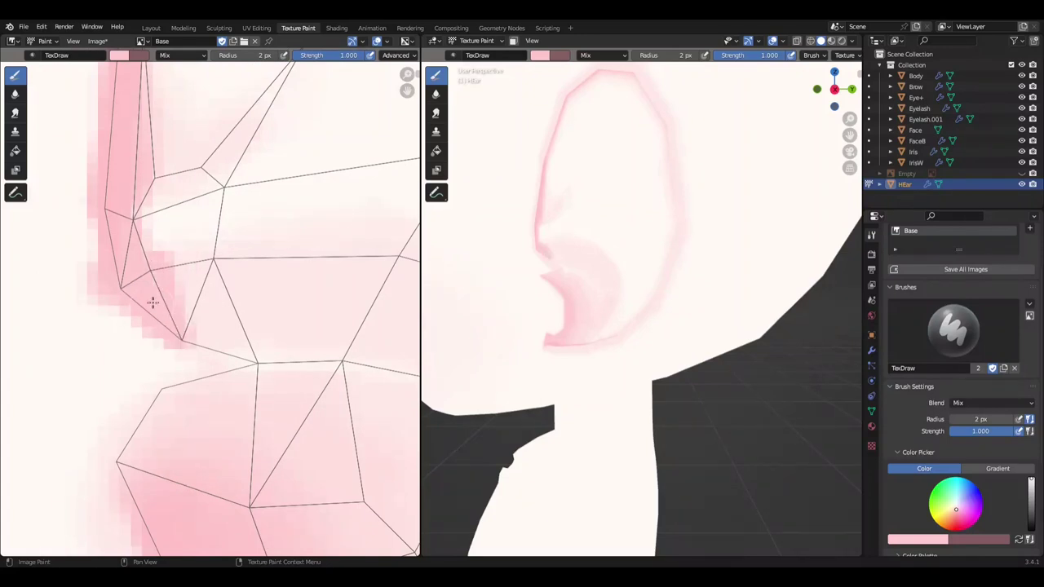
Step: Undo the last pink paint stroke and turn the view back onto the ear mesh
key(ctrl+z)
middle_drag(134, 286, 275, 332)
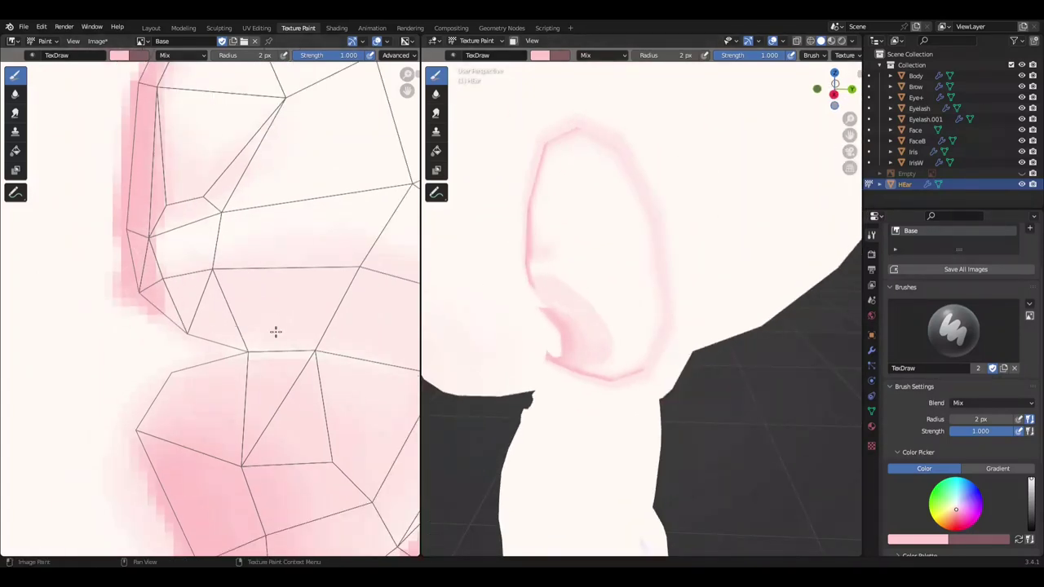
scroll(275, 333, down, 2)
scroll(664, 319, up, 3)
middle_drag(664, 319, 581, 266)
scroll(581, 266, down, 3)
scroll(226, 338, up, 1)
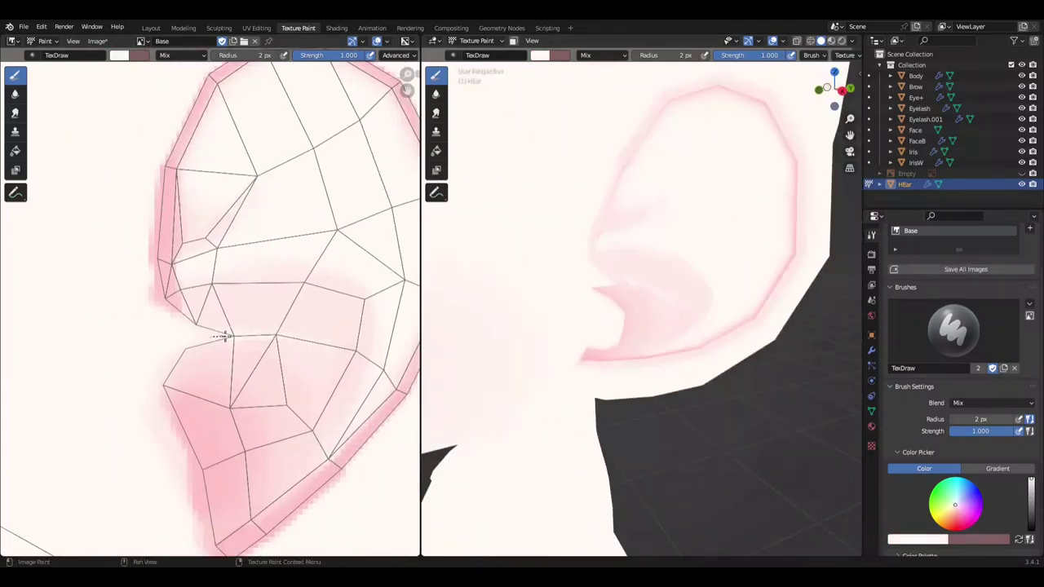
Step: Bring the ear ring island into view, orbit the head so the eye shows, and save
middle_drag(226, 338, 319, 263)
scroll(155, 401, up, 2)
scroll(664, 275, up, 3)
scroll(664, 274, down, 3)
scroll(221, 327, down, 2)
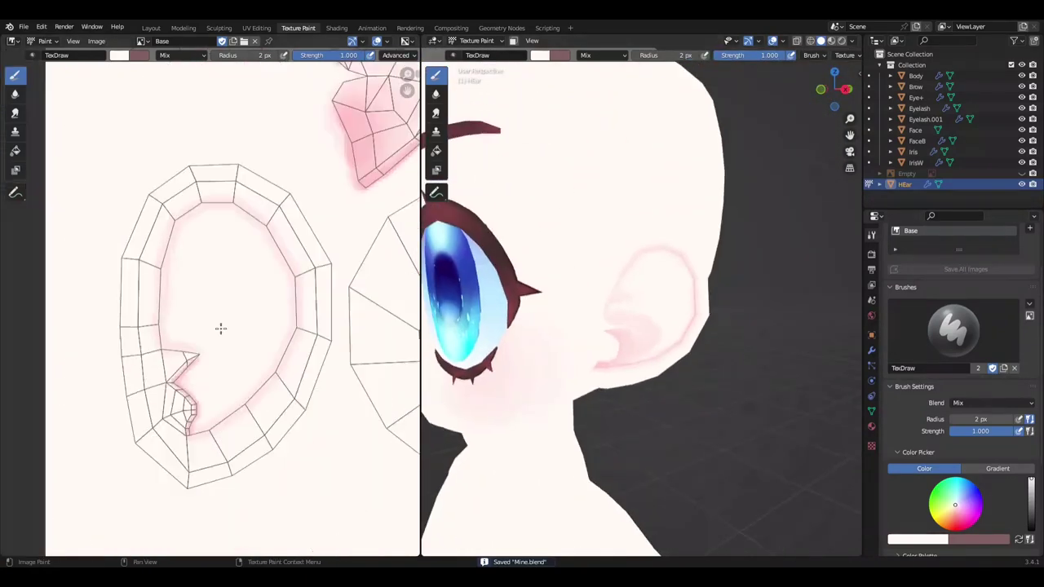
scroll(298, 311, up, 3)
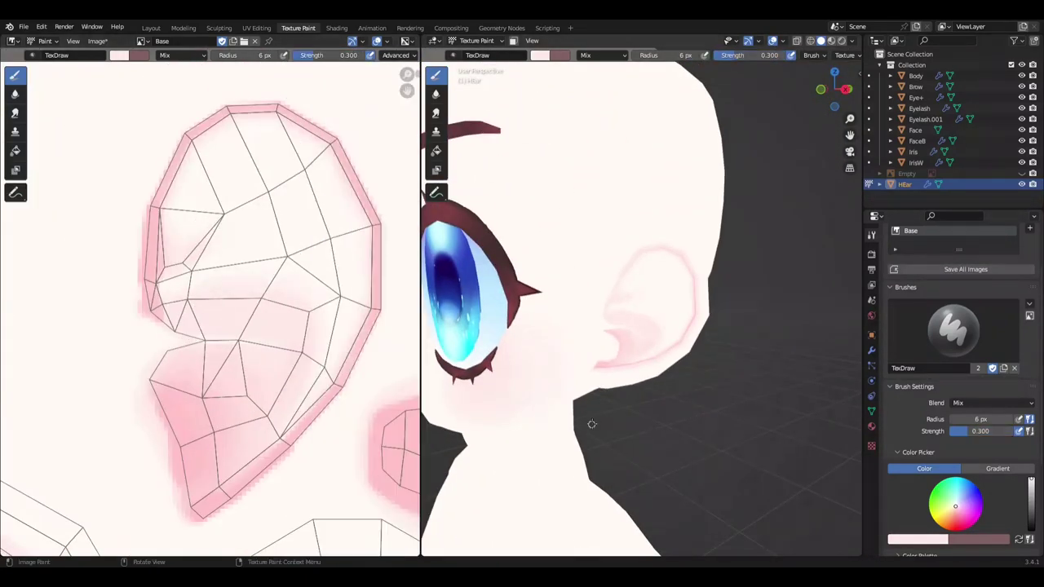
scroll(592, 424, up, 2)
scroll(722, 405, down, 3)
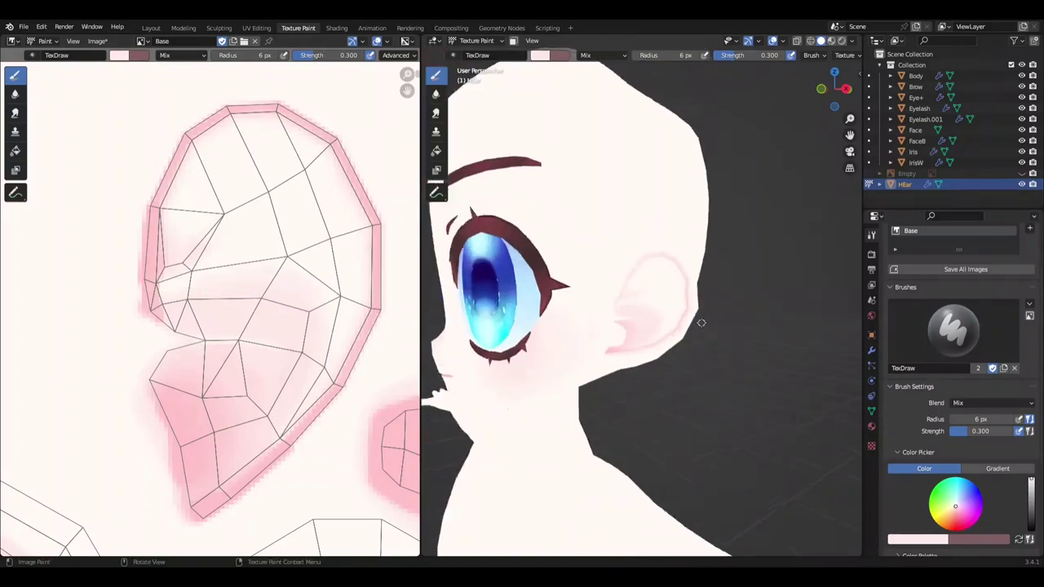
scroll(723, 294, down, 3)
scroll(723, 293, up, 3)
scroll(275, 380, up, 4)
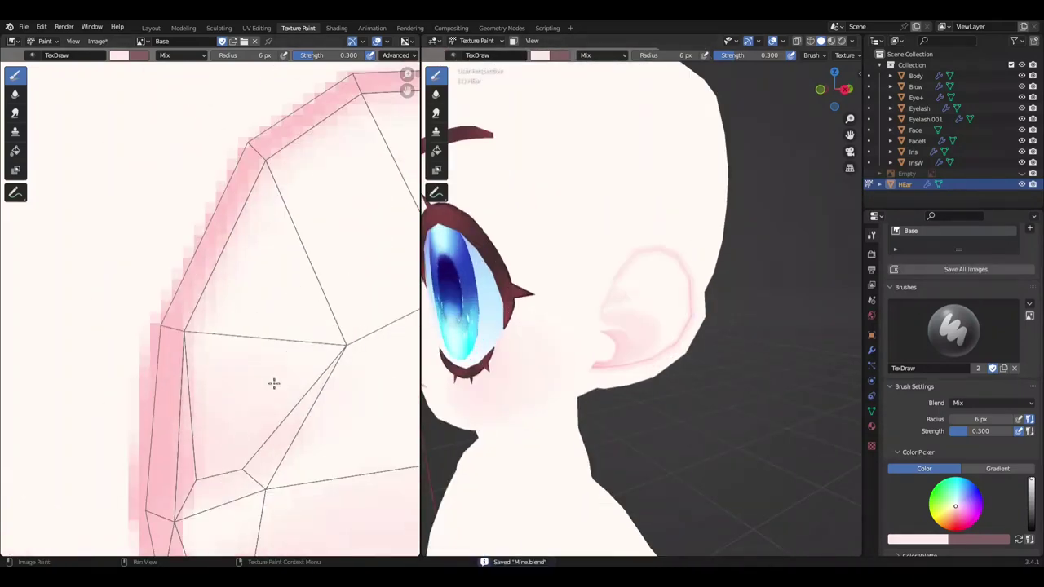
scroll(717, 354, up, 1)
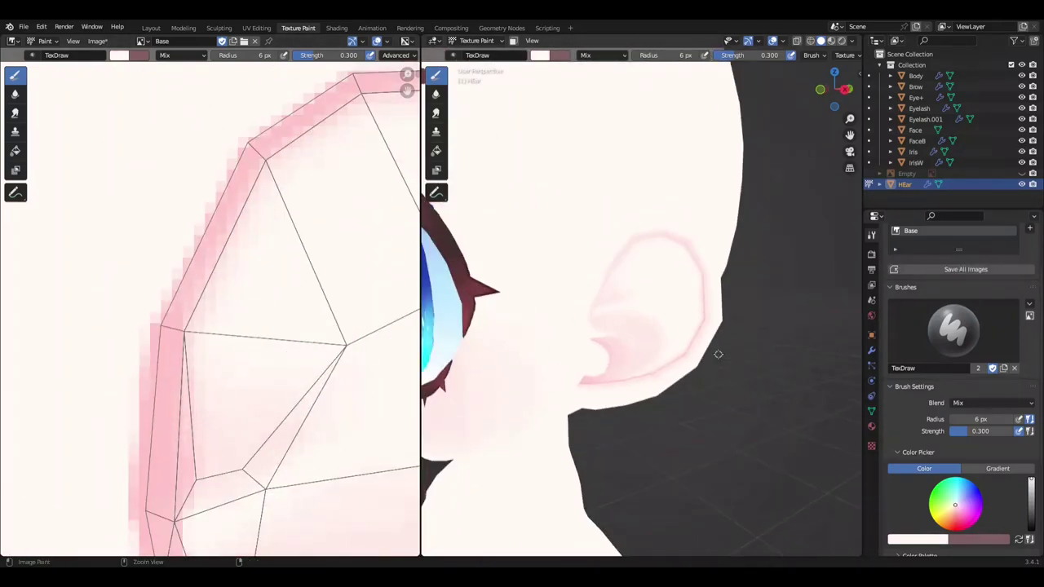
mouse_move(710, 373)
middle_down()
mouse_move(753, 356)
mouse_move(740, 365)
middle_up()
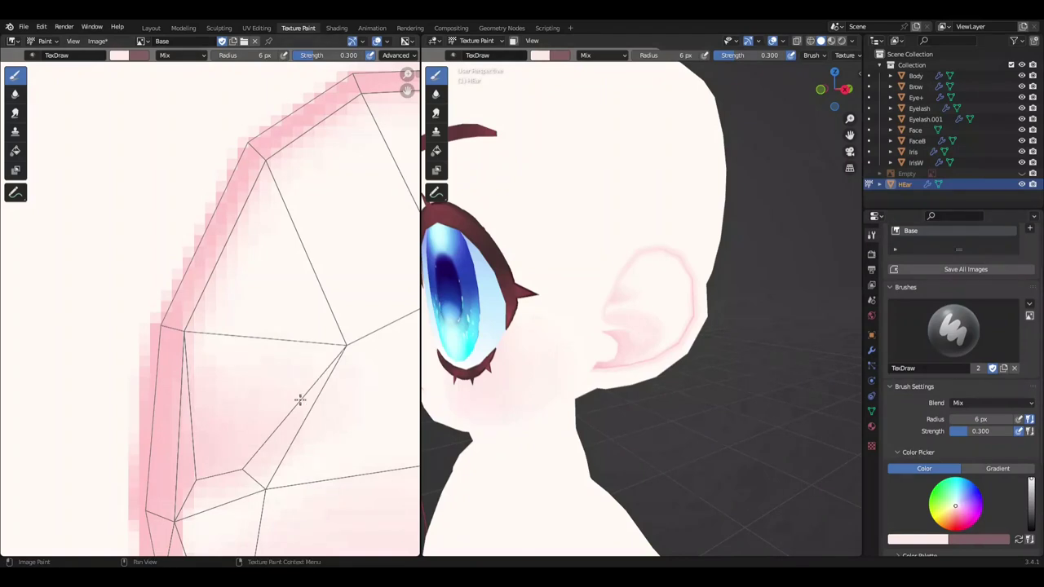
key(ctrl+s)
Step: Turn the head to a close side view of the ear and save Mine.blend
scroll(174, 419, down, 2)
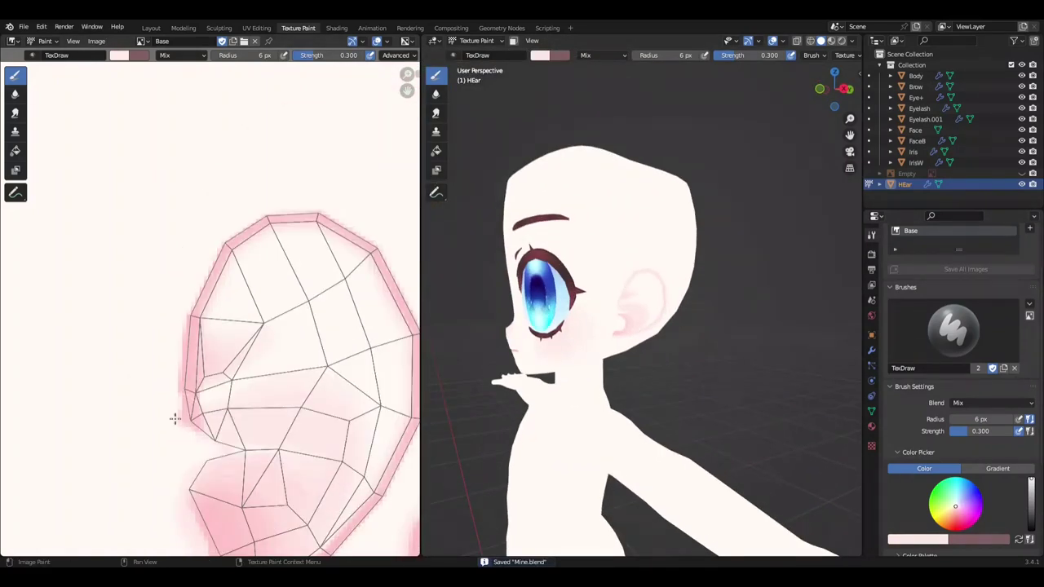
middle_drag(383, 497, 294, 408)
middle_drag(522, 384, 622, 378)
scroll(622, 377, up, 4)
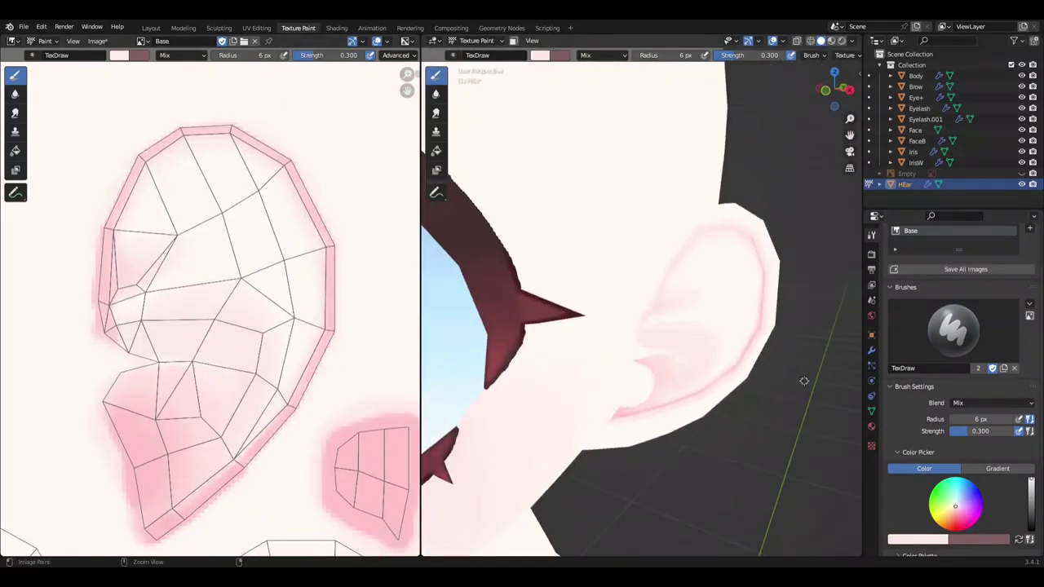
scroll(671, 383, down, 1)
scroll(671, 384, down, 2)
scroll(655, 384, down, 3)
key(ctrl+s)
scroll(250, 343, down, 2)
scroll(302, 383, up, 4)
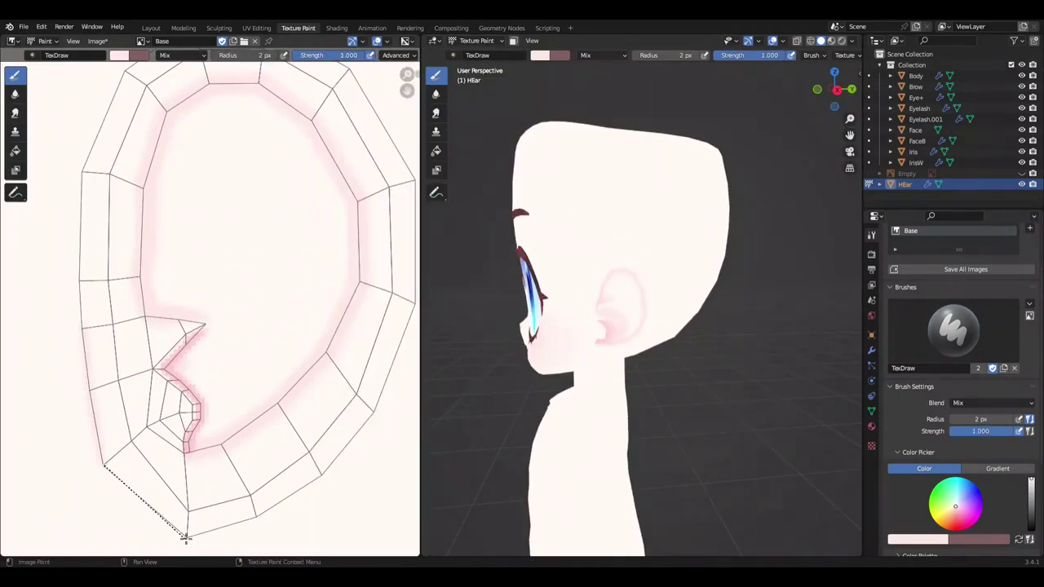
Step: Set the brush radius to 6 px and paint pink along the ear island's upper-left edge
scroll(102, 410, down, 1)
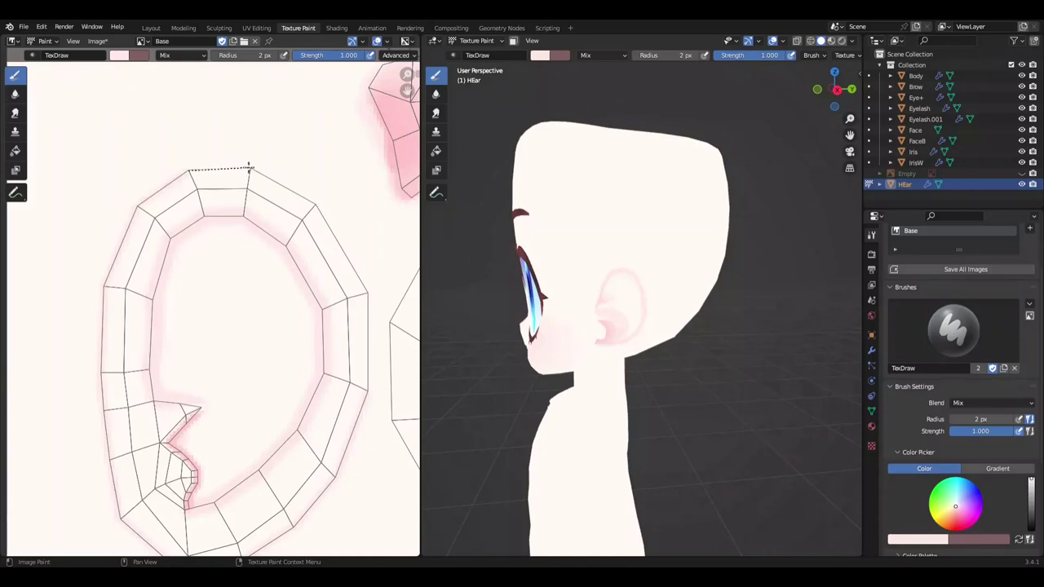
scroll(370, 383, down, 2)
scroll(538, 336, up, 3)
scroll(539, 335, down, 2)
scroll(196, 424, up, 1)
key(n)
click(375, 480)
click(371, 444)
key(n)
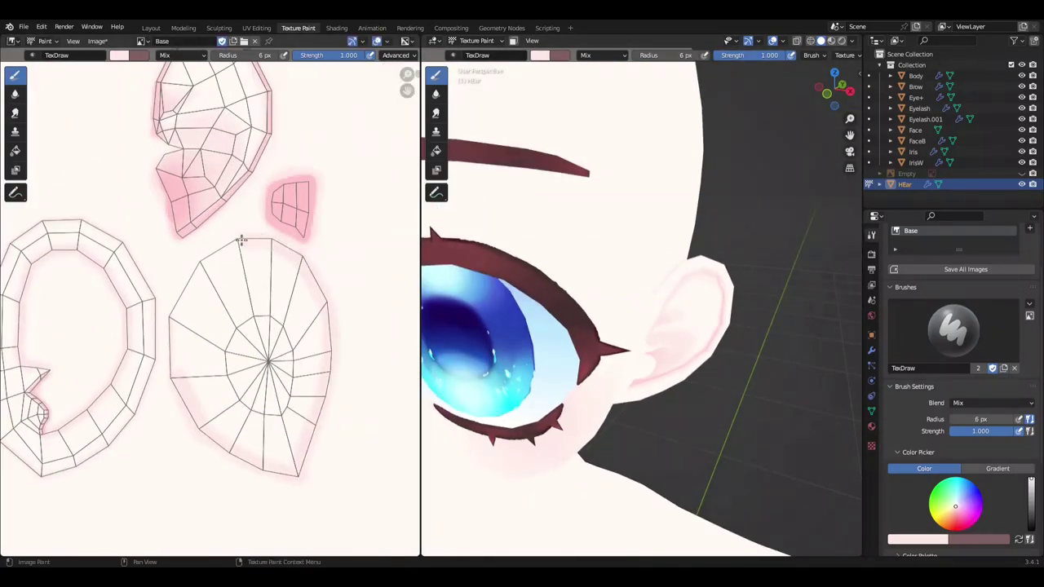
mouse_move(186, 335)
mouse_down()
mouse_move(212, 303)
mouse_move(210, 286)
mouse_up()
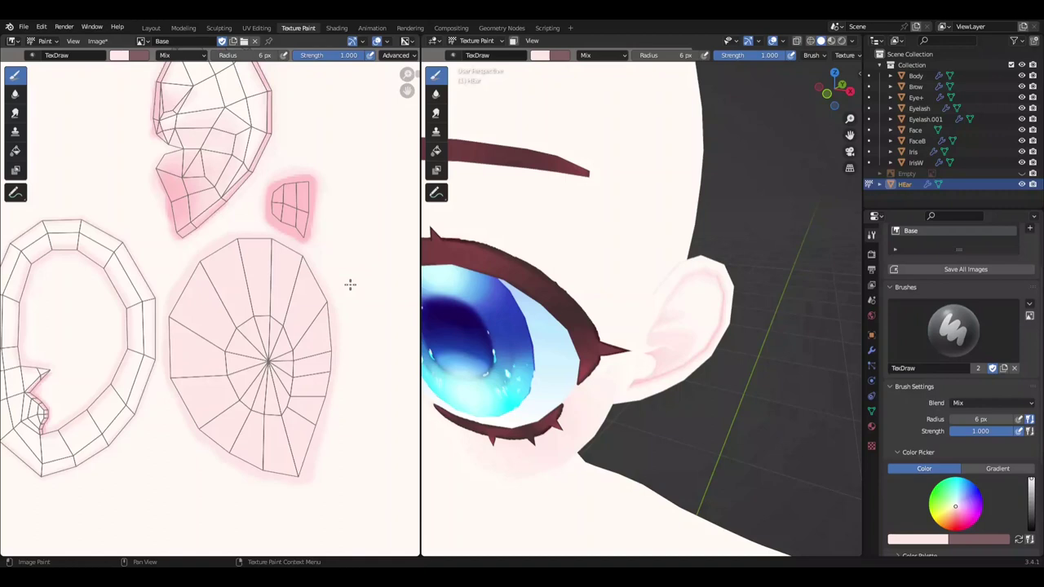
Step: Move the view to the neck and ear and bring the round radial island into view
middle_drag(571, 343, 692, 361)
middle_drag(169, 364, 249, 332)
middle_drag(620, 351, 669, 326)
scroll(155, 459, up, 2)
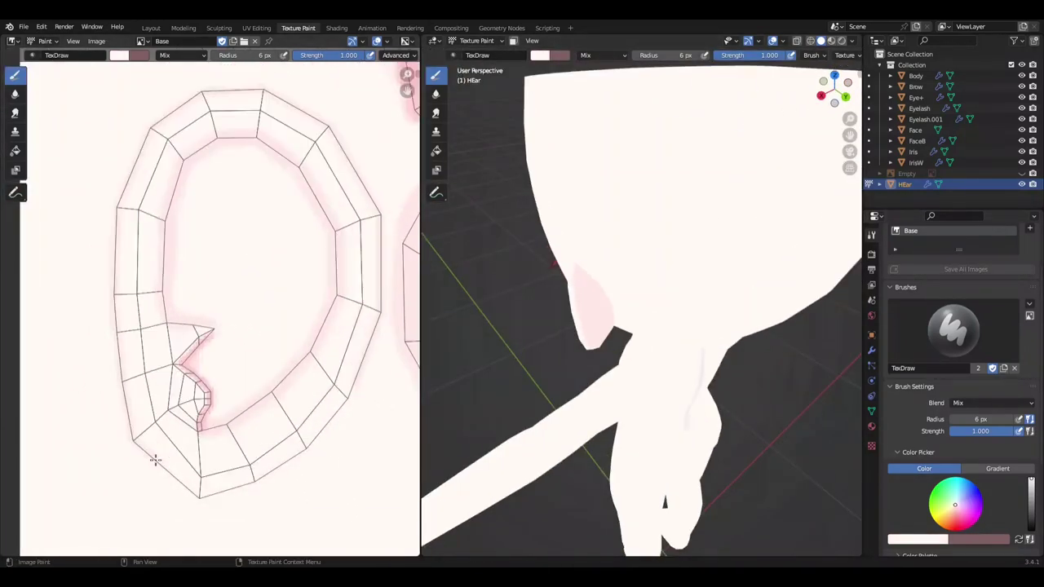
middle_drag(368, 249, 142, 279)
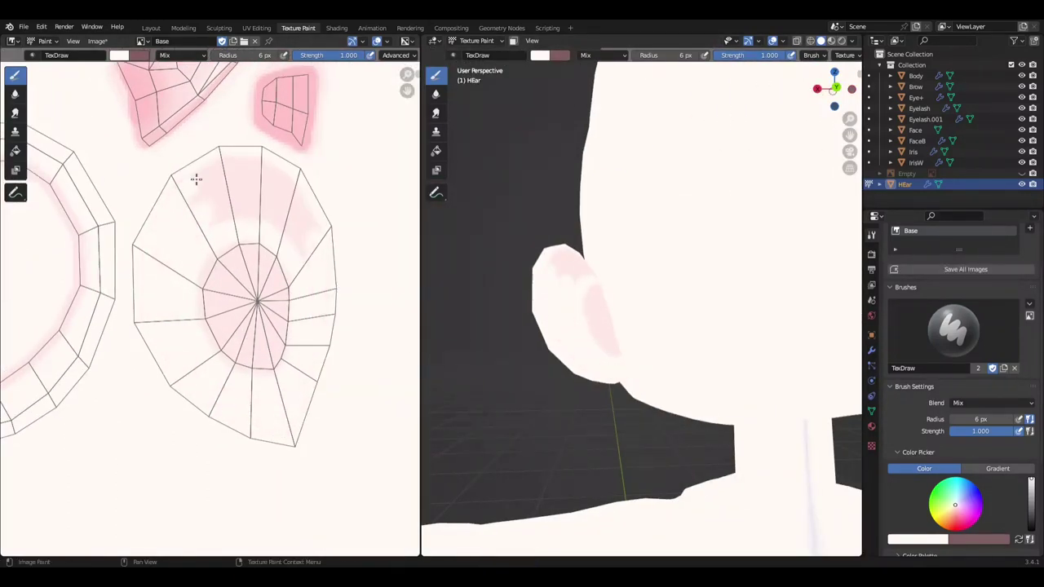
Step: Edit the brush strength, orbit toward the ear, resize the brush, and save Mine.blend
click(324, 55)
text(0.300)
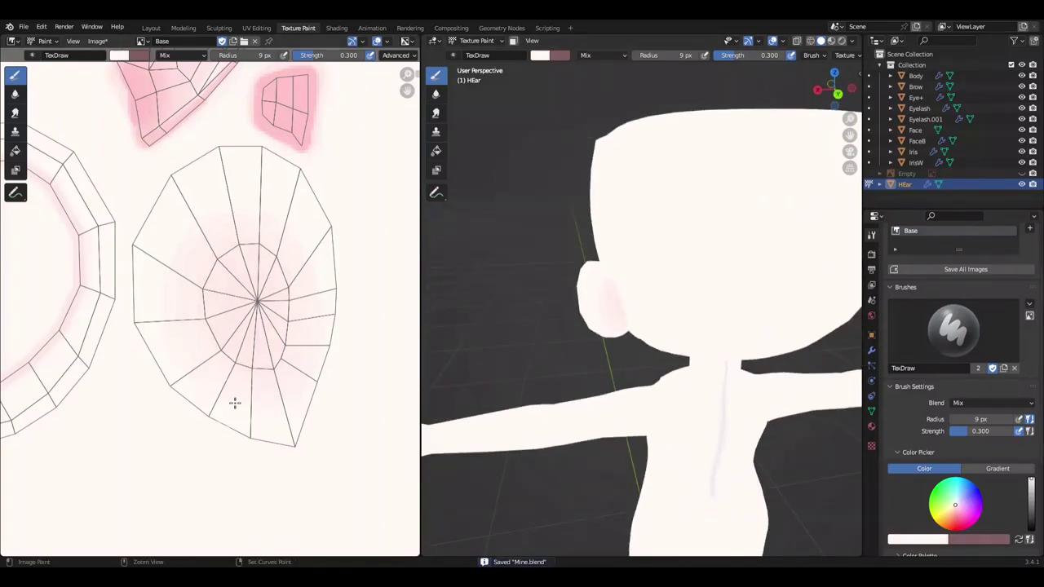
mouse_move(689, 336)
middle_down()
mouse_move(659, 348)
mouse_move(197, 252)
middle_up()
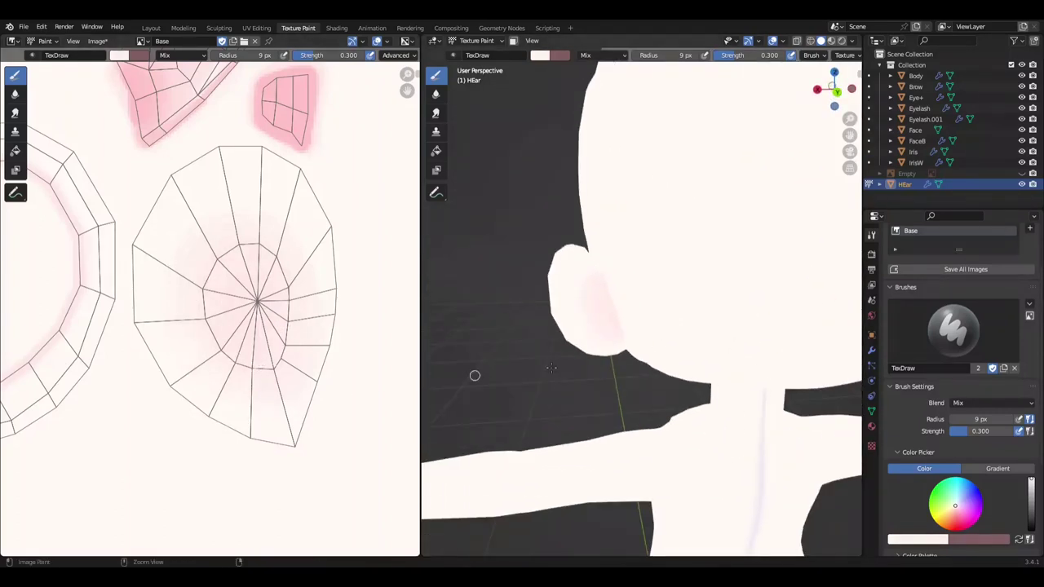
middle_drag(552, 367, 173, 282)
scroll(704, 350, down, 3)
scroll(585, 368, down, 2)
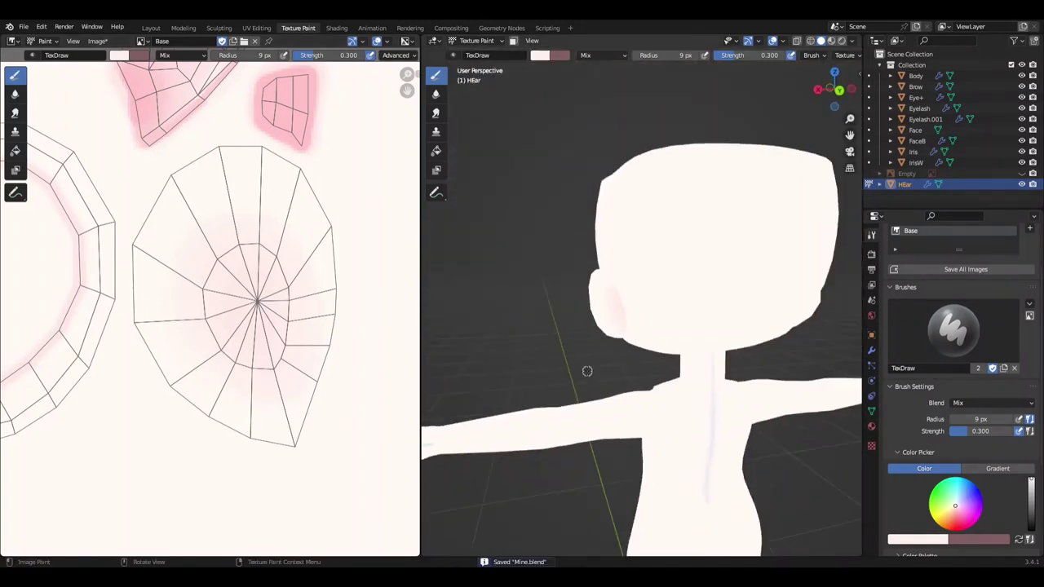
scroll(585, 368, up, 5)
key(f)
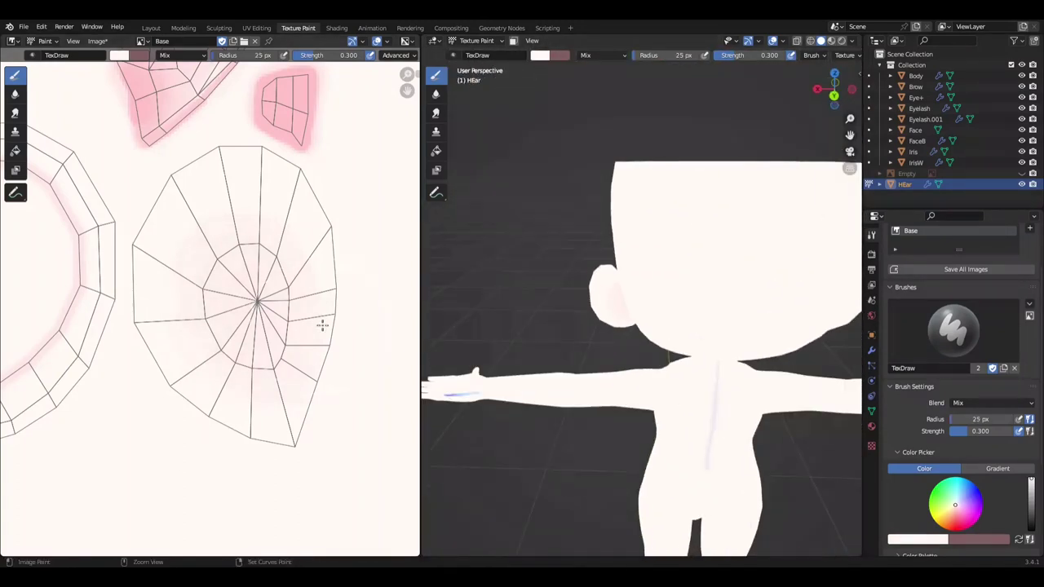
key(ctrl+s)
Step: Frame the ear's UV island, set a new brush size, and paint pink inside the lower hollow
key(KP_Decimal)
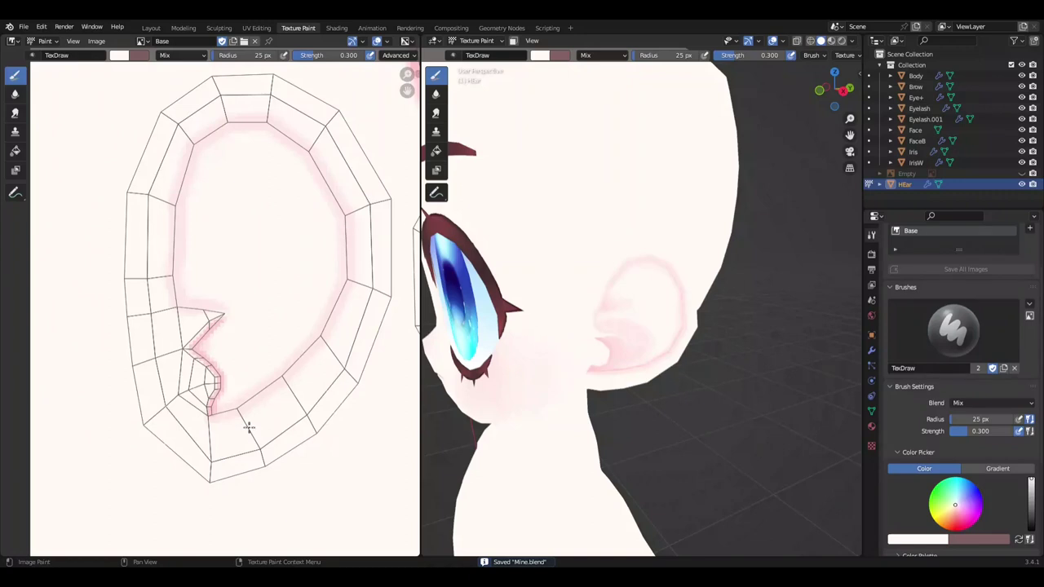
key(KP_Decimal)
key(f)
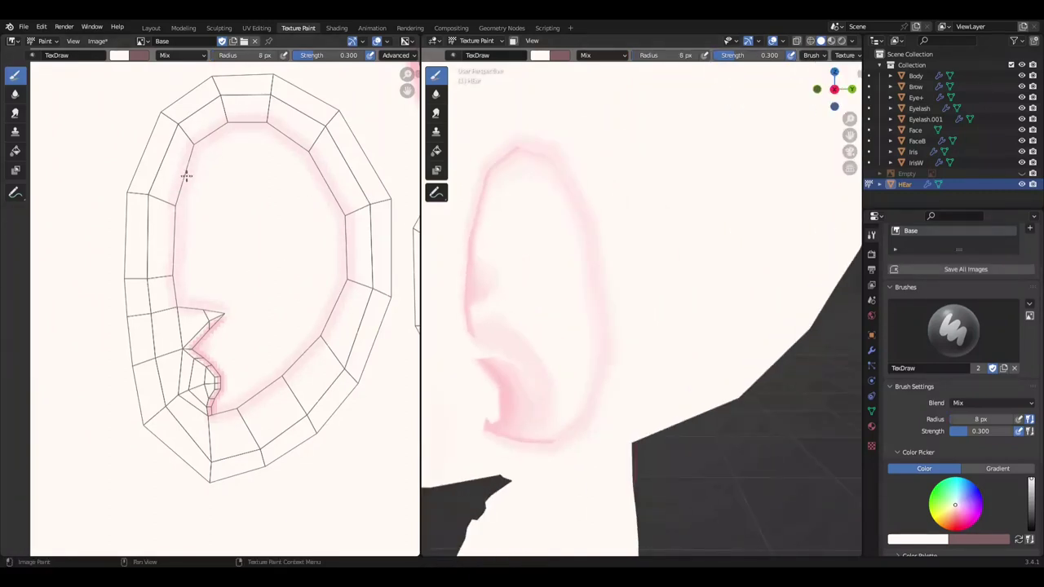
scroll(827, 362, down, 2)
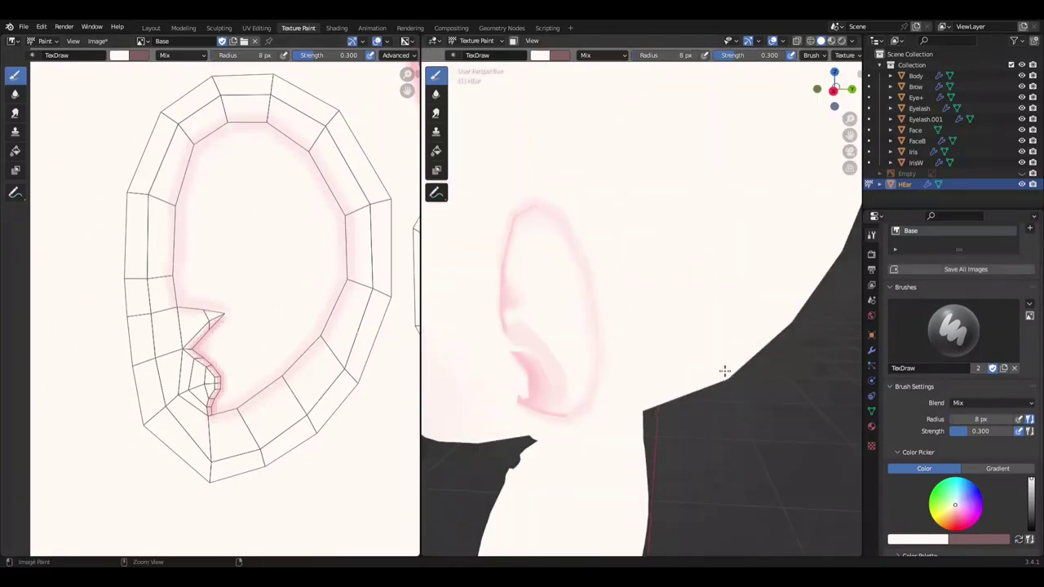
scroll(723, 368, up, 3)
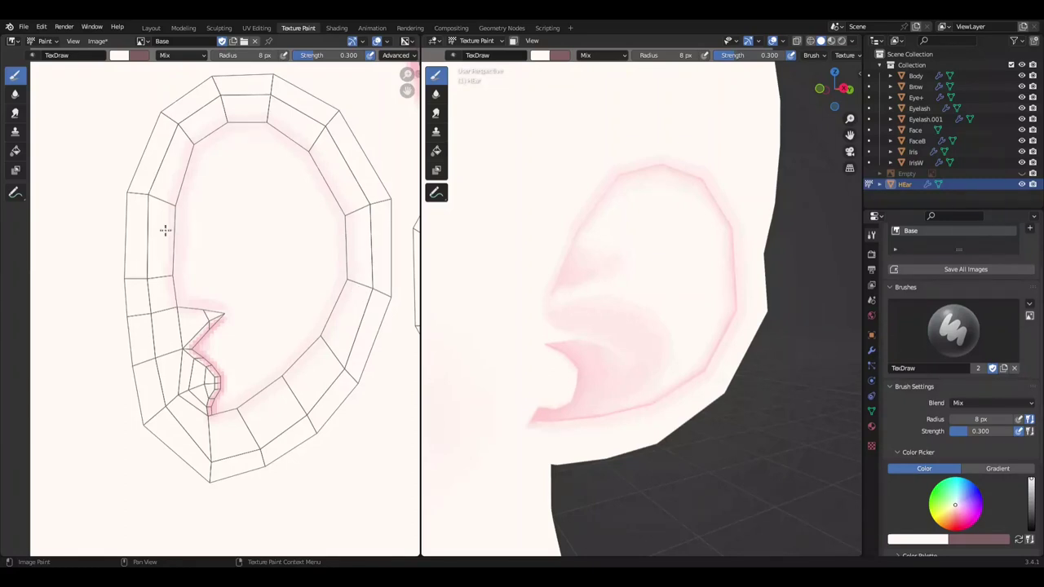
scroll(716, 307, down, 2)
scroll(802, 329, down, 2)
scroll(237, 394, up, 5)
mouse_move(554, 343)
middle_down()
mouse_move(565, 334)
mouse_move(604, 367)
mouse_move(677, 364)
middle_up()
scroll(123, 261, down, 2)
scroll(611, 317, up, 1)
Step: Save the painted texture images and the Mine.blend file
click(966, 269)
scroll(571, 368, down, 5)
key(ctrl+s)
scroll(636, 326, up, 4)
scroll(253, 361, up, 1)
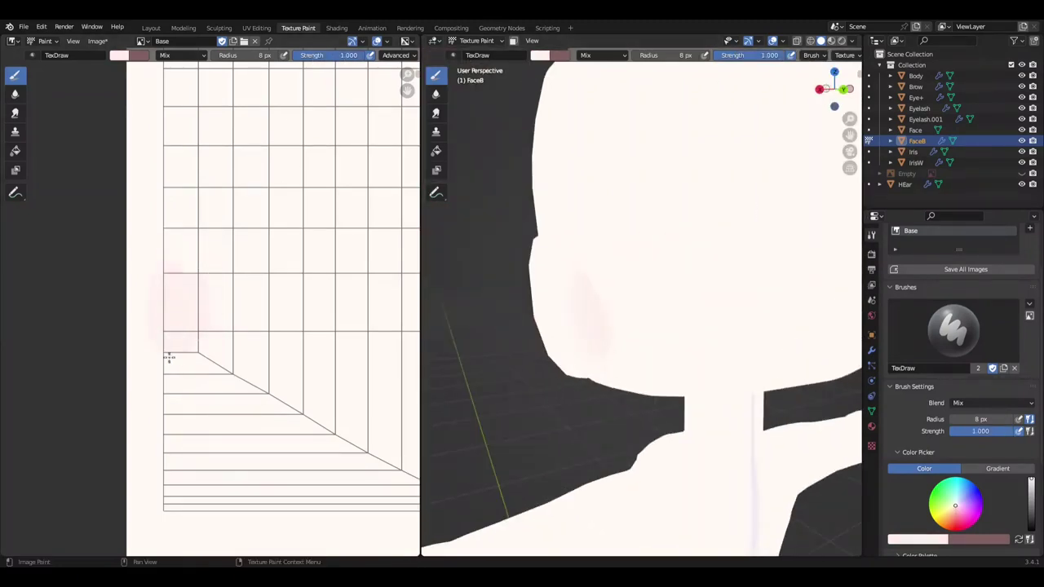
Step: Bring the ear into view, sample a colour with S, and paint a faint pink blush beside it
middle_drag(522, 318, 630, 286)
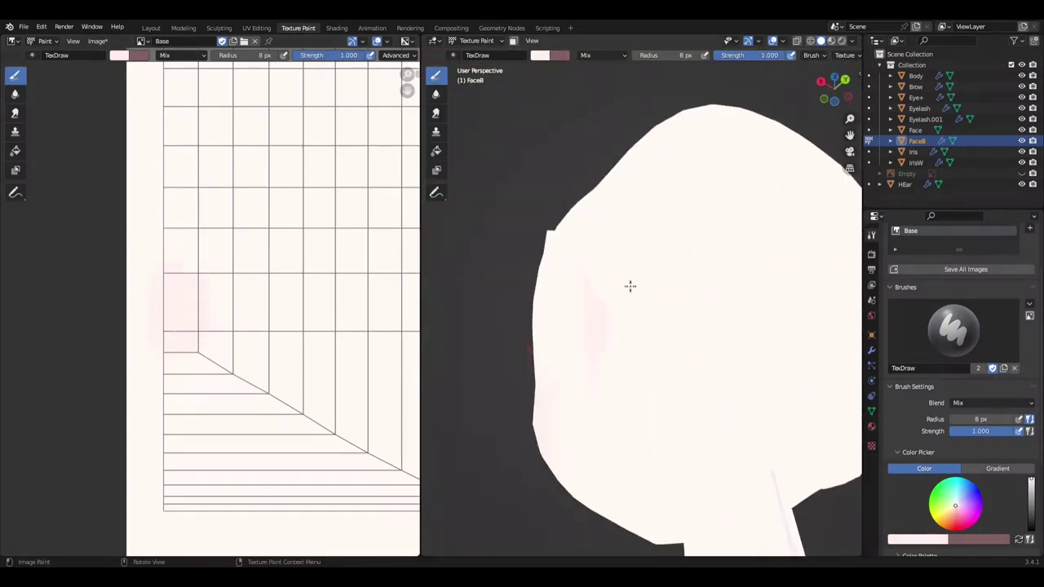
middle_drag(626, 342, 188, 295)
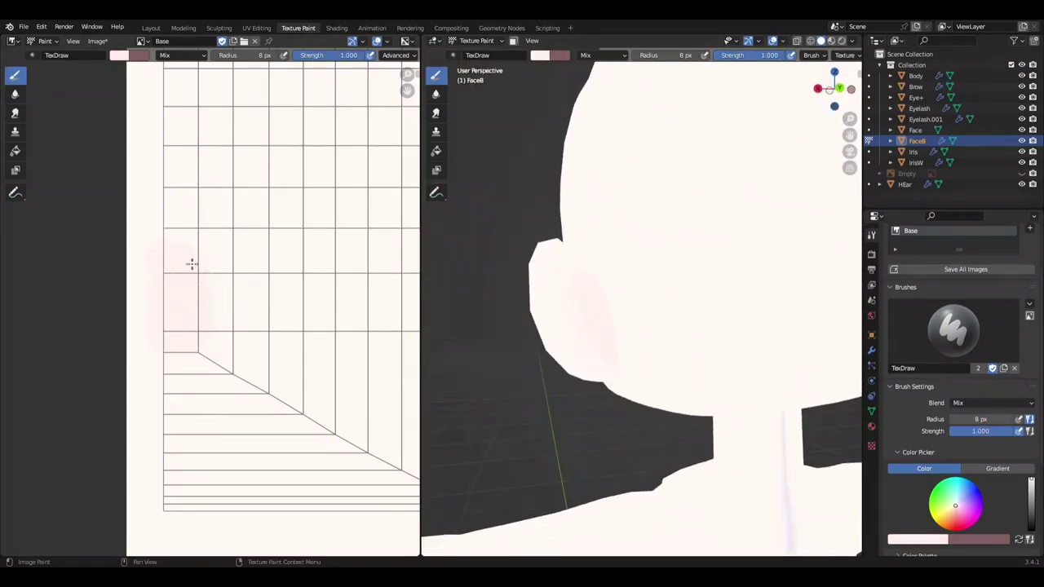
middle_drag(645, 268, 662, 276)
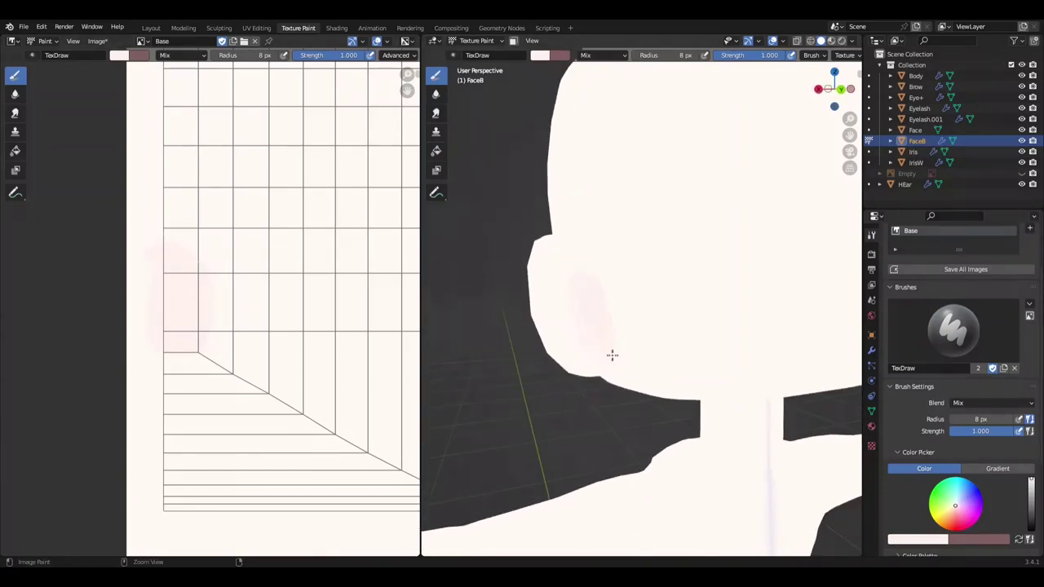
middle_drag(611, 354, 217, 352)
scroll(217, 351, up, 2)
middle_drag(519, 371, 457, 383)
scroll(315, 420, down, 6)
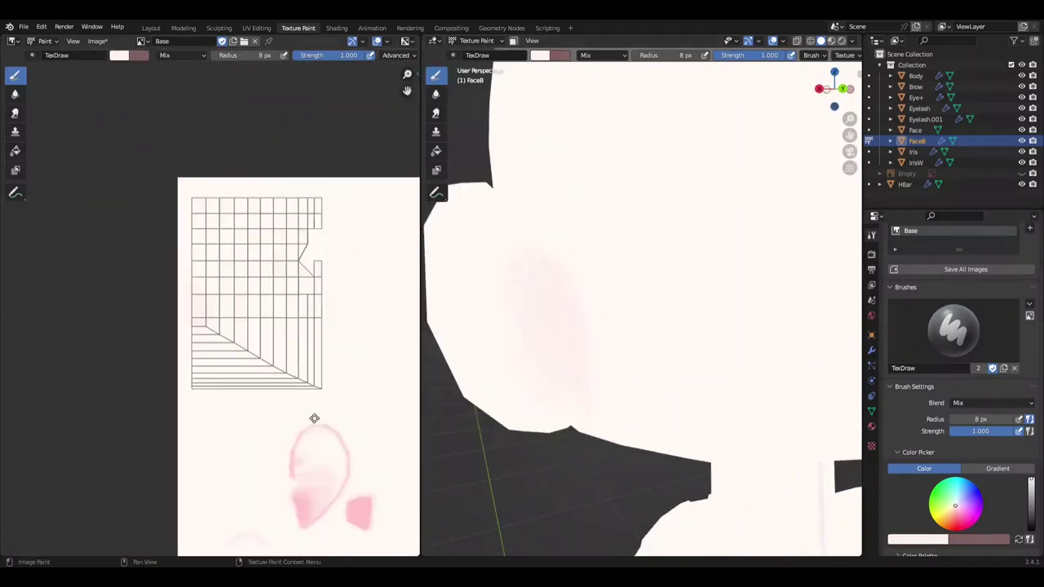
scroll(141, 430, up, 5)
key(s)
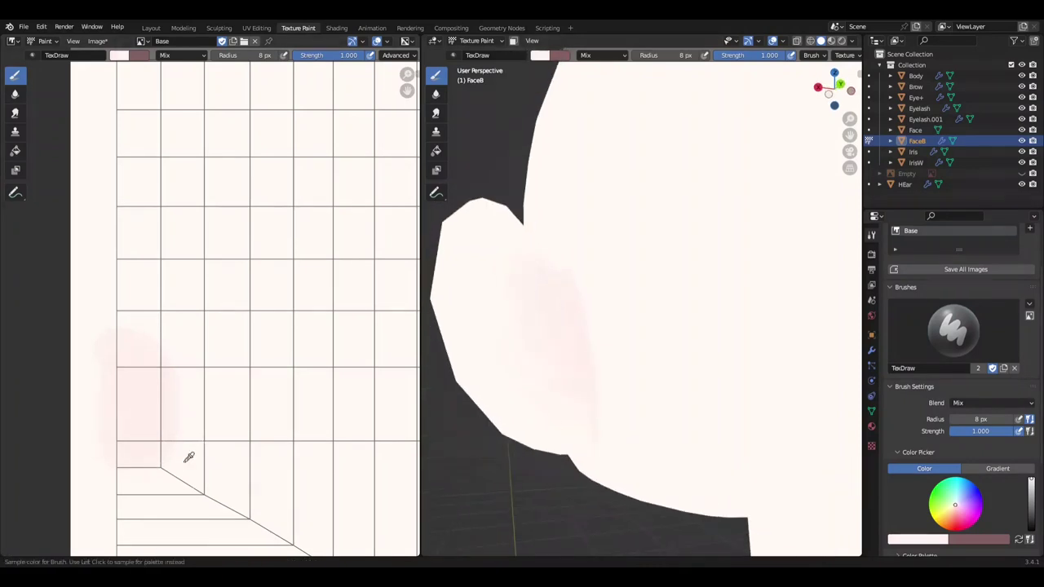
mouse_move(629, 411)
middle_down()
mouse_move(652, 403)
mouse_move(684, 329)
mouse_move(620, 326)
middle_up()
Step: Save Mine.blend again with the blush in place
key(ctrl+s)
scroll(683, 329, down, 5)
scroll(652, 319, down, 3)
Step: Enter Edit Mode on HEar and set up a front orthographic view of the ear
key(Tab)
scroll(578, 230, up, 5)
key(g)
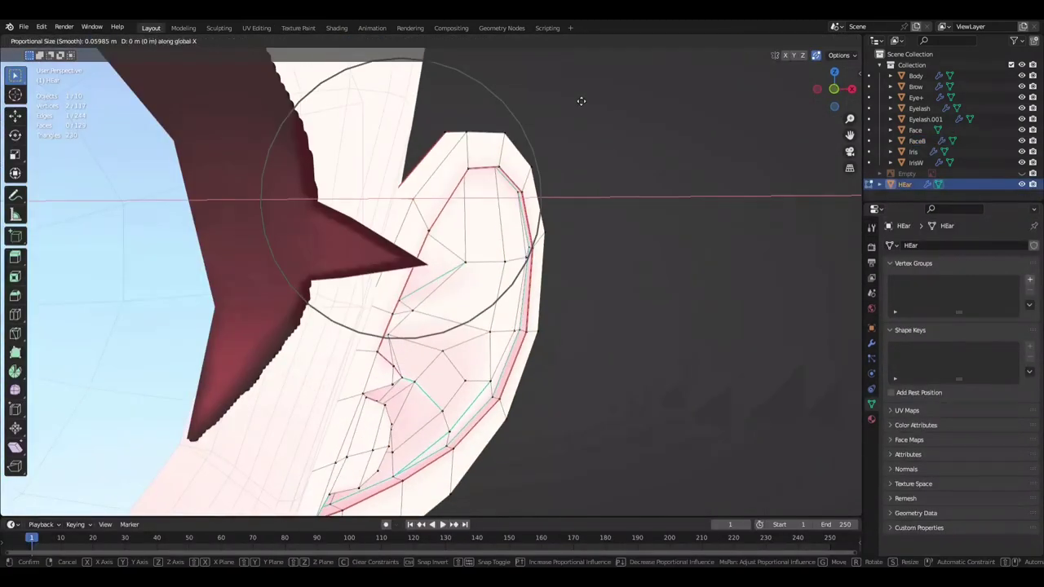
key(Escape)
key(KP_5)
right_click(604, 146)
mouse_move(604, 146)
middle_down()
mouse_move(587, 254)
mouse_move(303, 170)
mouse_move(354, 385)
mouse_move(454, 210)
mouse_move(595, 296)
mouse_move(522, 277)
mouse_move(478, 249)
middle_up()
key(KP_1)
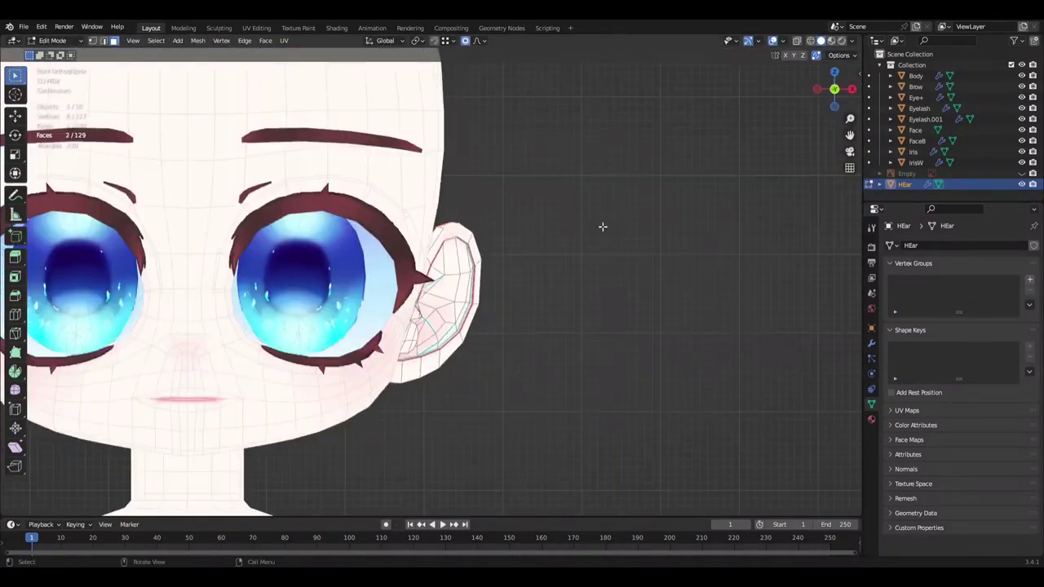
scroll(602, 226, down, 4)
mouse_move(618, 308)
middle_down()
mouse_move(617, 275)
mouse_move(550, 285)
mouse_move(476, 385)
mouse_move(720, 214)
mouse_move(480, 186)
mouse_move(627, 333)
mouse_move(681, 319)
mouse_move(727, 285)
mouse_move(694, 261)
middle_up()
scroll(476, 385, up, 6)
Step: Shift the selected ear vertices slightly along X
key(g)
key(x)
click(737, 198)
click(481, 186)
scroll(682, 319, down, 4)
scroll(617, 310, up, 4)
Step: Add more ear vertices to the selection and orbit toward the eye
mouse_move(618, 310)
middle_down()
mouse_move(469, 373)
mouse_move(386, 250)
middle_up()
ctrl+click(386, 249)
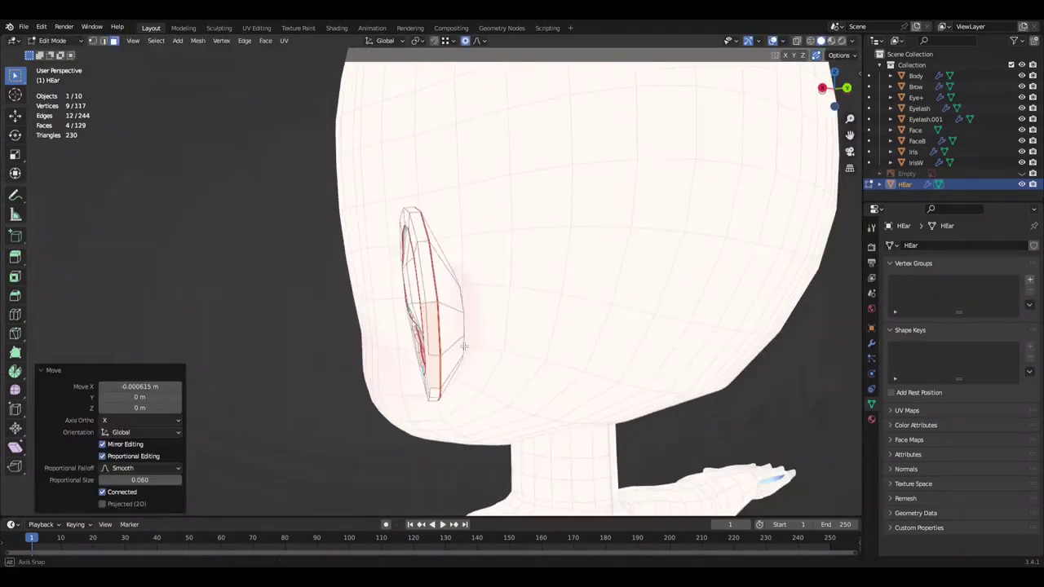
scroll(700, 361, down, 3)
mouse_move(699, 362)
middle_down()
mouse_move(641, 340)
mouse_move(573, 261)
mouse_move(612, 231)
mouse_move(613, 321)
mouse_move(500, 286)
mouse_move(578, 266)
middle_up()
scroll(641, 340, up, 5)
scroll(612, 231, down, 4)
scroll(613, 322, up, 5)
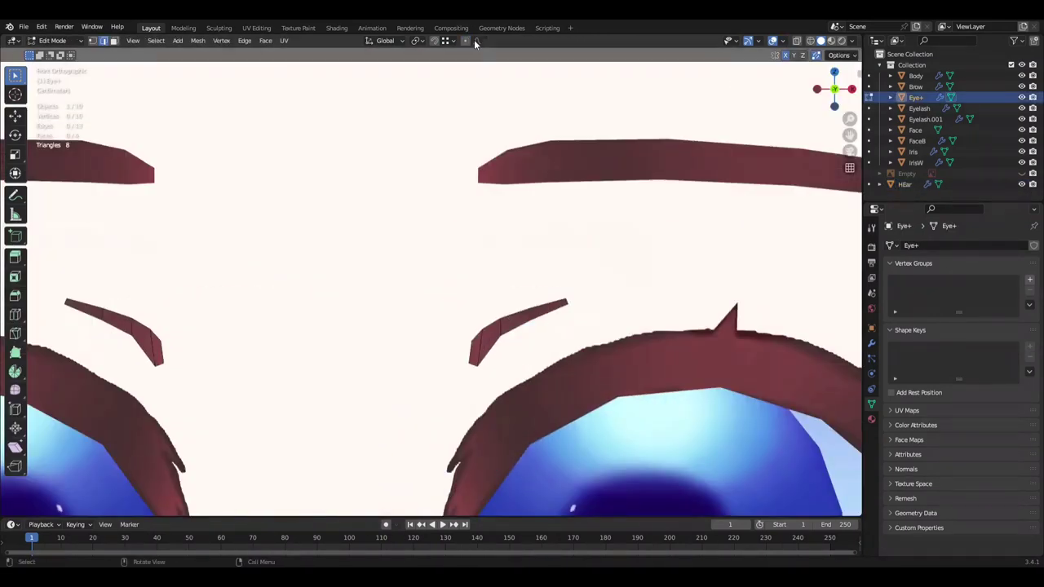
Step: Scale the Eye+ accent marks to 0.75 and reposition them along Z and X
scroll(564, 334, up, 2)
key(s)
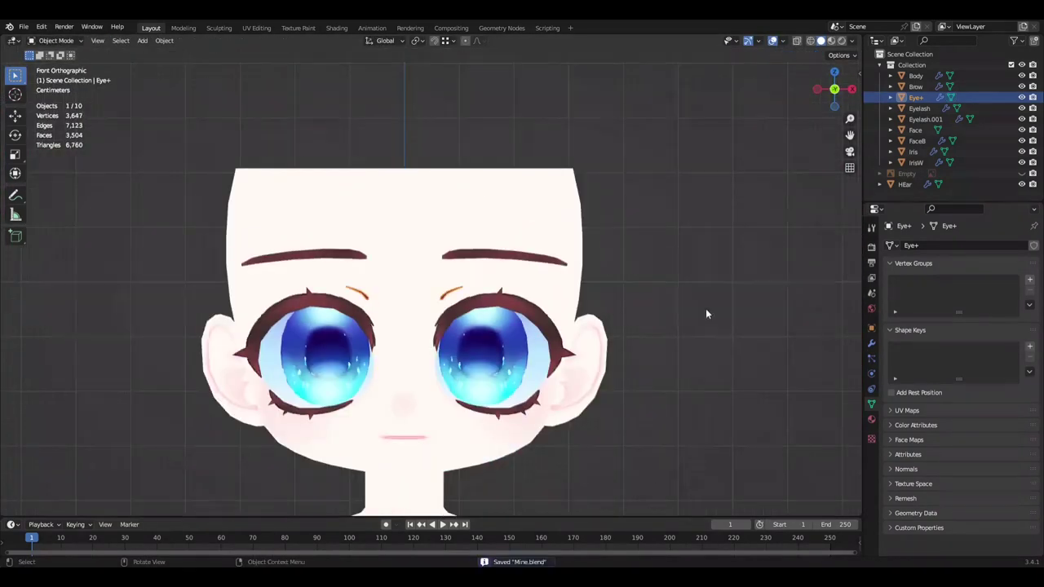
key(g)
key(z)
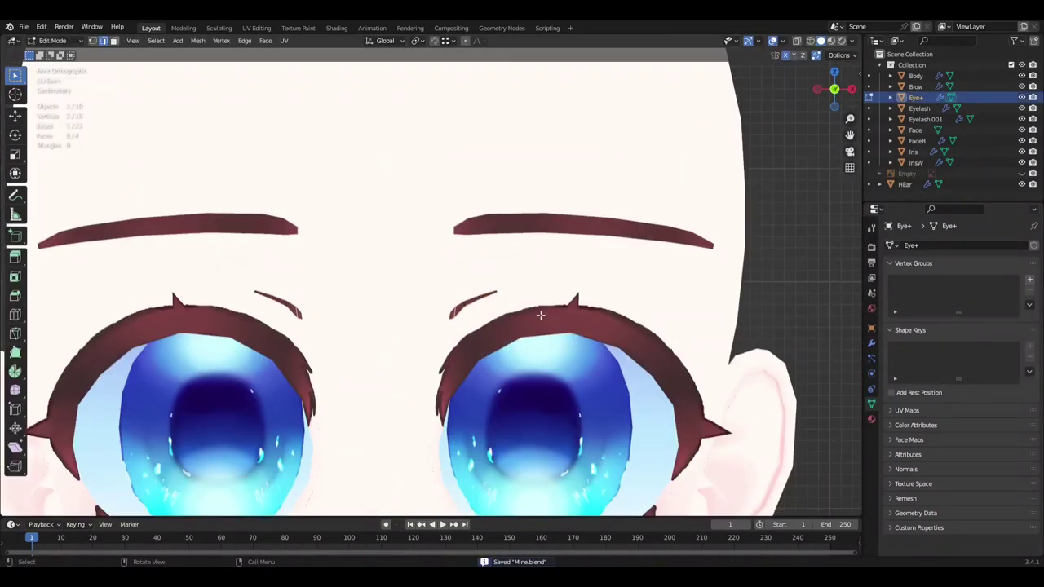
key(x)
Step: Preview the face in Object Mode, save Mine.blend, then undo back into Eye+ editing
scroll(735, 308, down, 6)
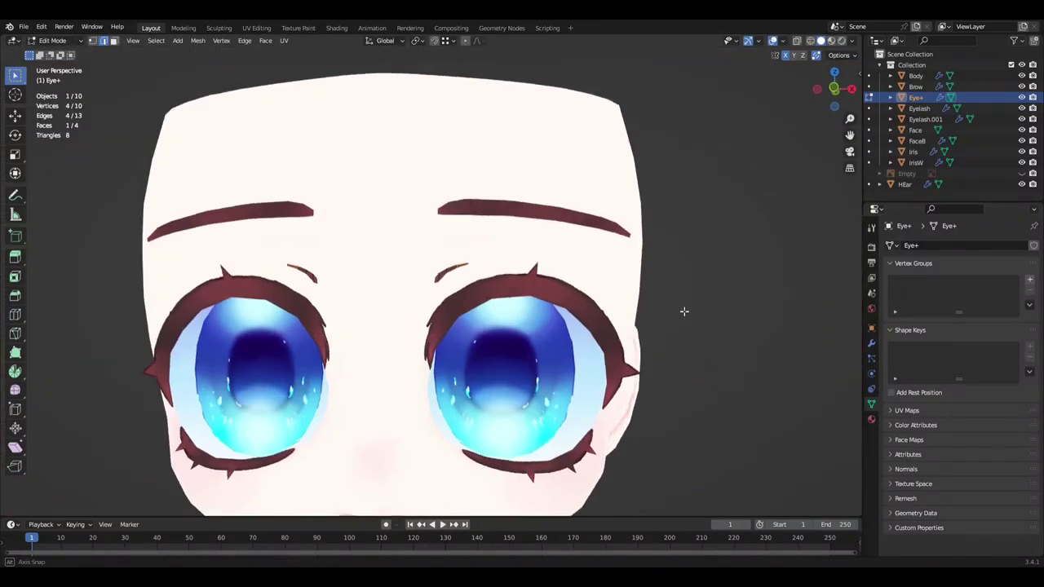
key(Tab)
key(ctrl+s)
scroll(415, 325, up, 3)
scroll(414, 326, up, 2)
scroll(725, 323, down, 5)
key(ctrl+z)
scroll(686, 283, up, 2)
scroll(682, 286, up, 2)
scroll(679, 286, up, 2)
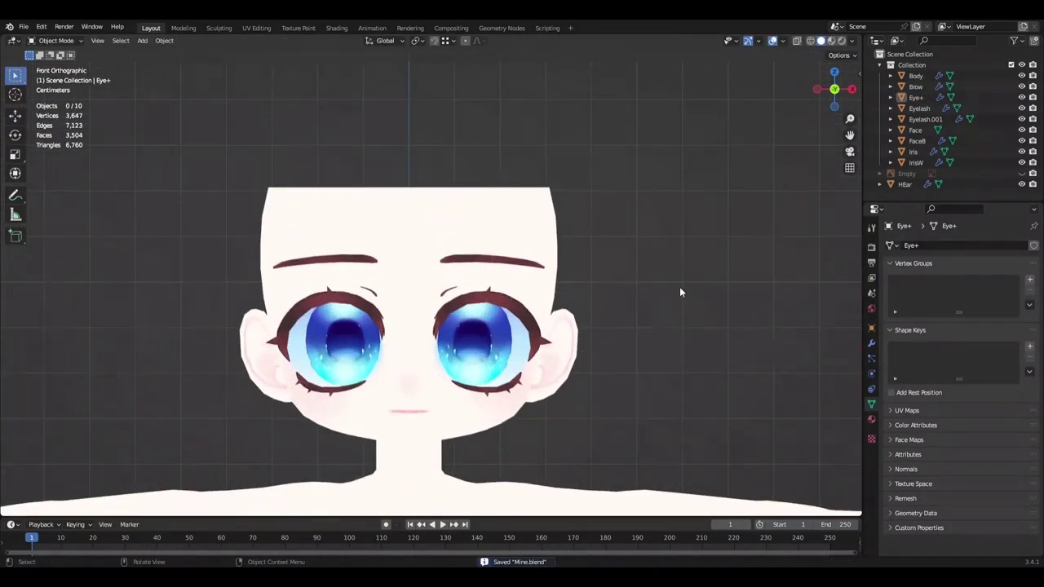
scroll(680, 287, down, 3)
scroll(620, 285, up, 5)
scroll(620, 286, down, 3)
Step: Frame the Eye+ mesh from the front and open the viewport overlay settings
key(Tab)
scroll(689, 298, down, 2)
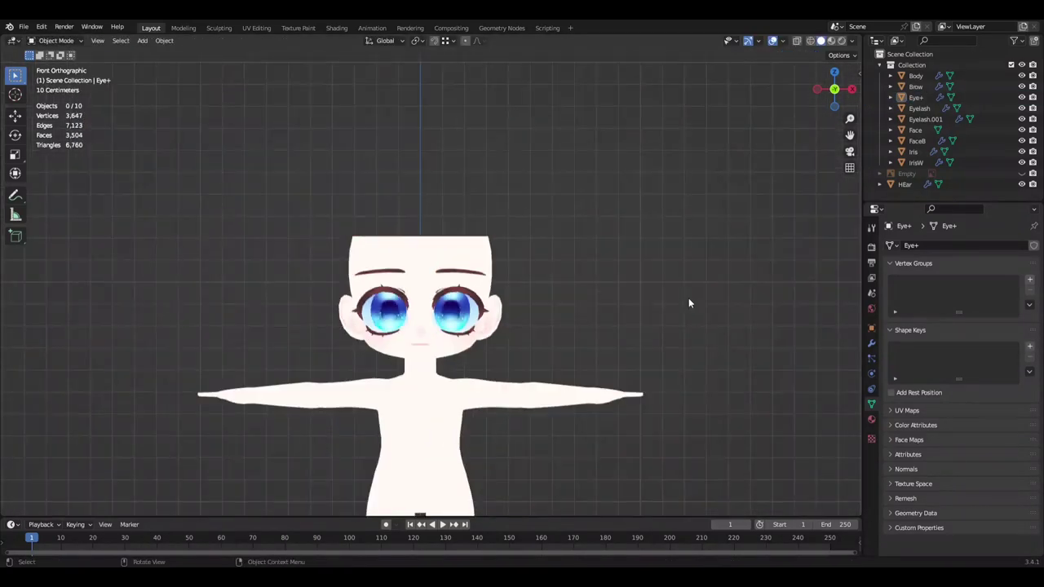
middle_drag(688, 298, 733, 298)
scroll(712, 309, up, 2)
key(KP_1)
key(KP_Decimal)
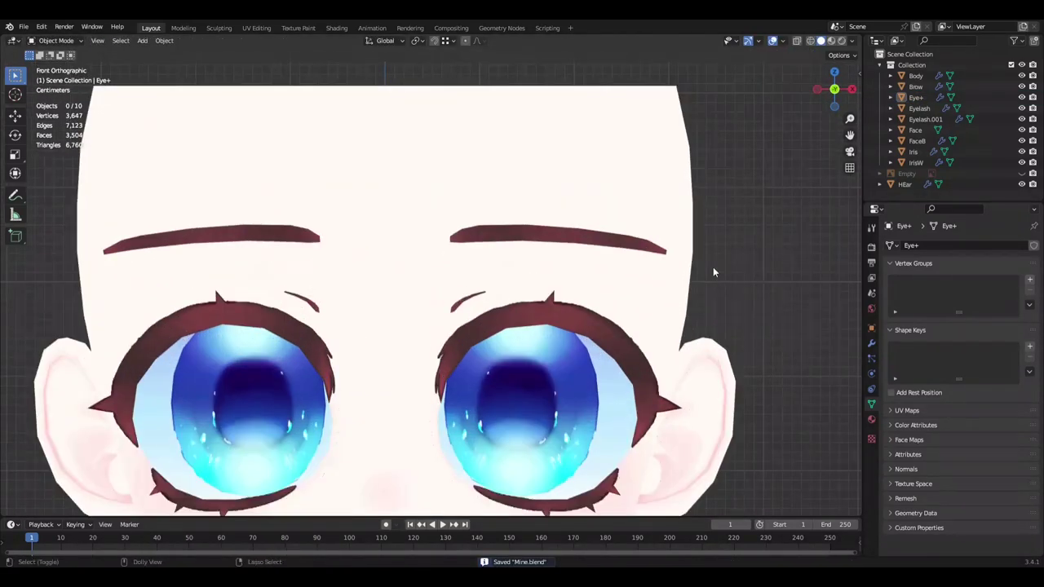
key(Tab)
click(782, 41)
scroll(723, 287, down, 2)
scroll(722, 287, down, 2)
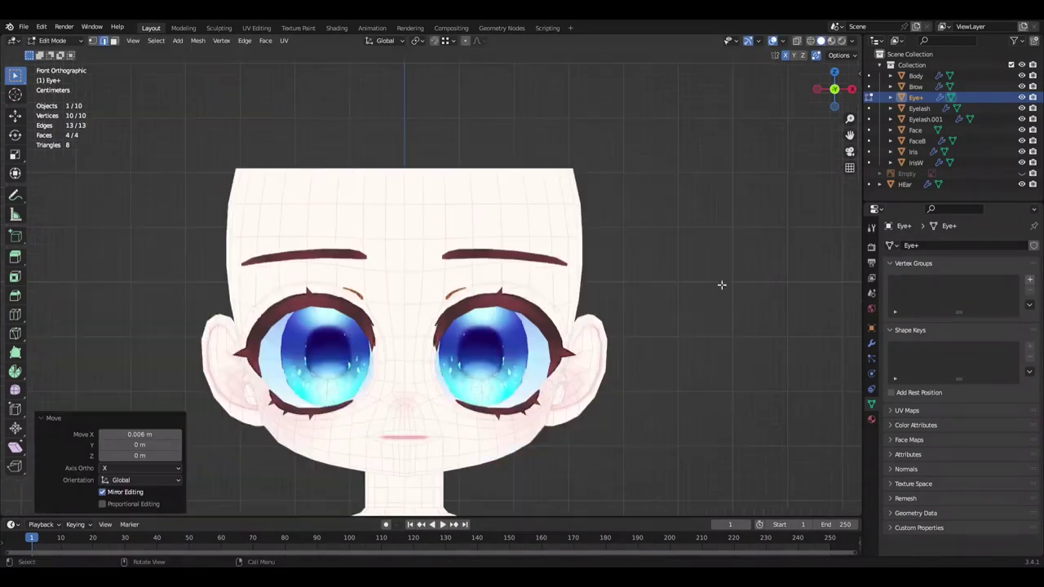
scroll(713, 293, up, 3)
scroll(717, 302, down, 3)
Step: Check the accent marks in Object Mode and save Mine.blend
key(Tab)
key(Tab)
scroll(585, 281, down, 1)
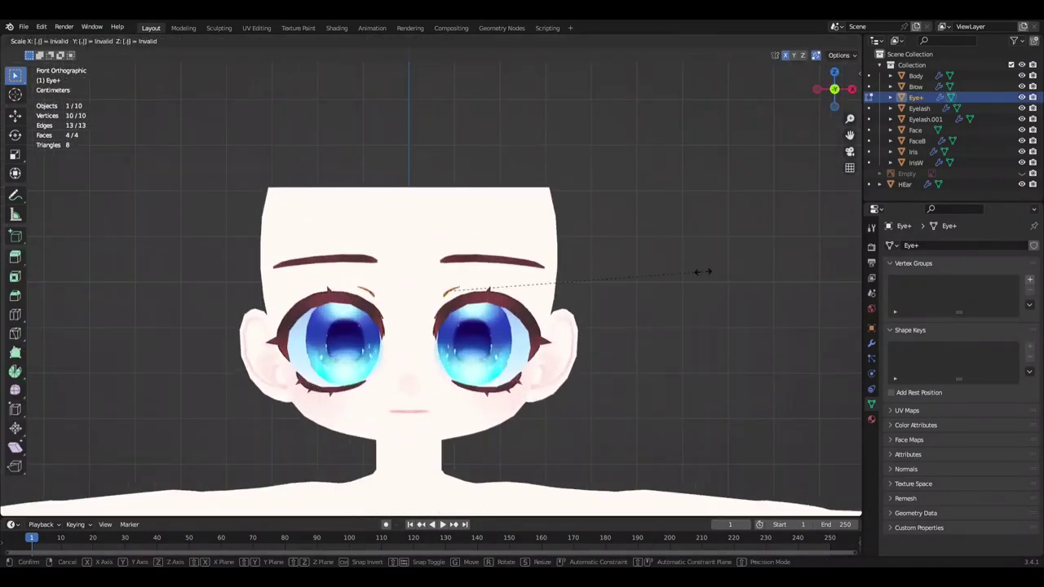
scroll(625, 302, up, 4)
scroll(725, 319, down, 5)
scroll(725, 317, up, 1)
scroll(725, 317, up, 5)
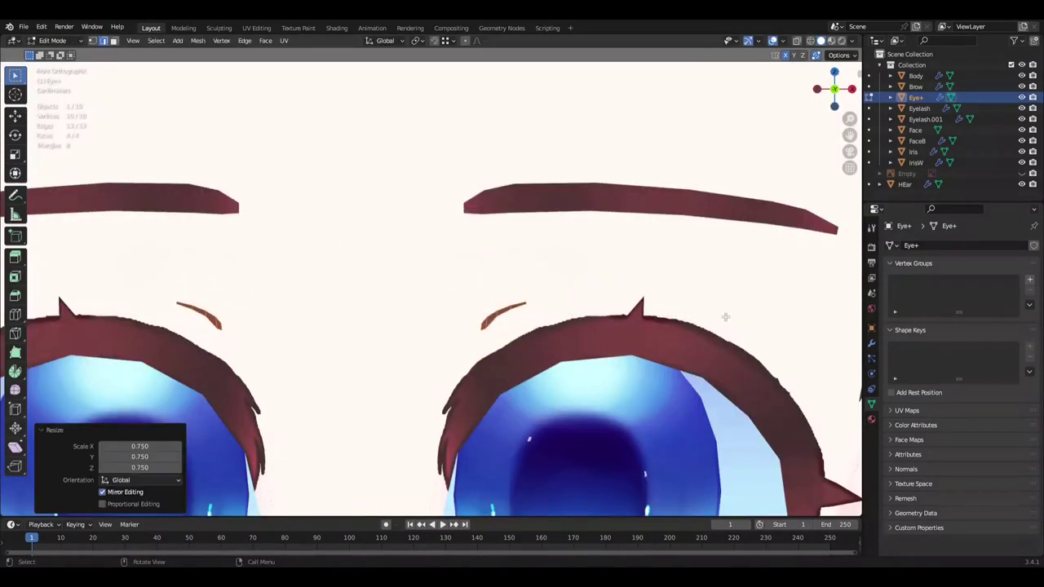
scroll(681, 335, down, 5)
scroll(681, 335, up, 3)
key(Tab)
key(ctrl+s)
Step: Scale the accent marks down again and shift them along X
key(Tab)
scroll(715, 340, up, 1)
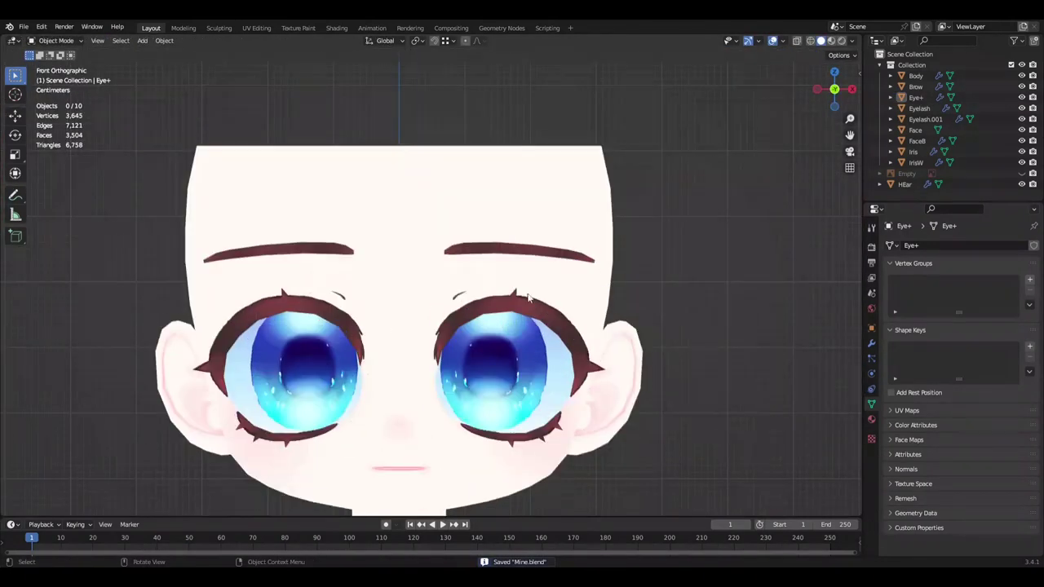
scroll(734, 319, up, 2)
key(s)
scroll(756, 299, down, 2)
scroll(742, 295, up, 1)
key(g)
key(x)
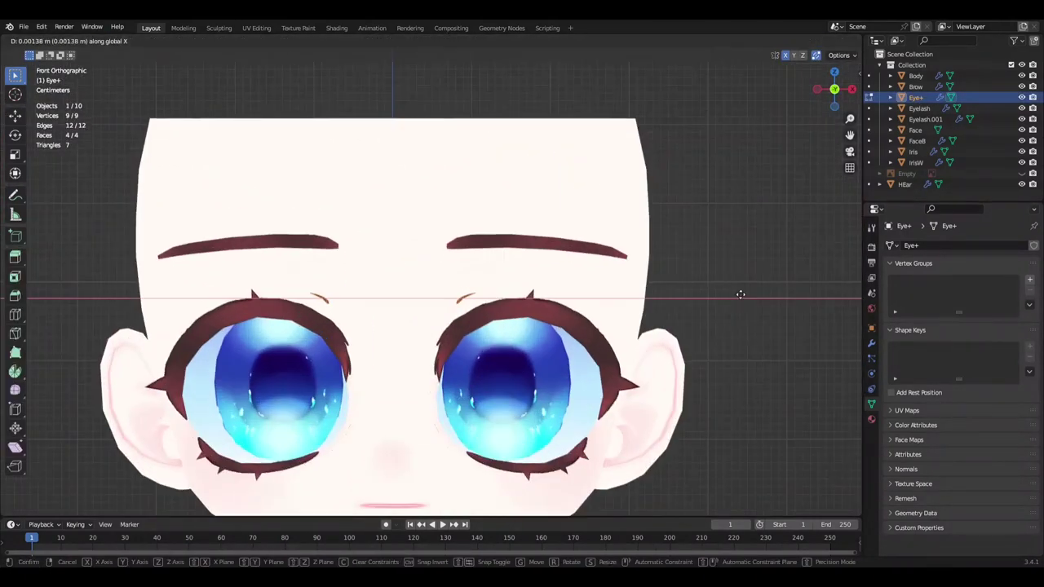
Step: Compare the edited accent marks in and out of Edit Mode, then save Mine.blend
key(Tab)
scroll(742, 295, down, 4)
scroll(734, 302, up, 3)
key(Tab)
scroll(734, 306, up, 2)
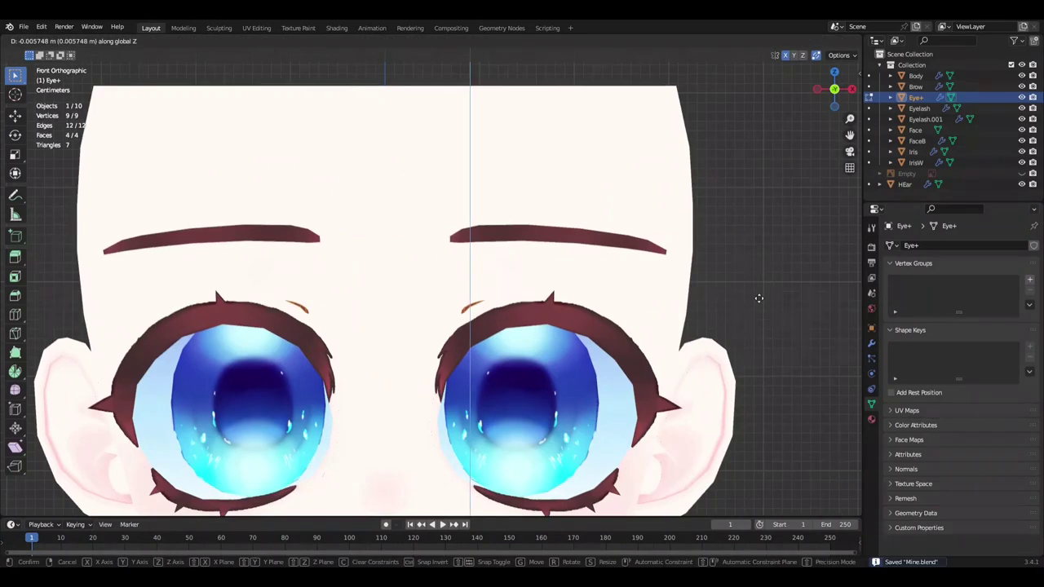
key(Tab)
key(Tab)
scroll(728, 315, up, 3)
scroll(710, 330, down, 3)
Step: Start another move of the accent marks, cancel it, and re-enter Edit Mode on Eye+
key(Tab)
key(ctrl+s)
key(Tab)
scroll(689, 310, up, 3)
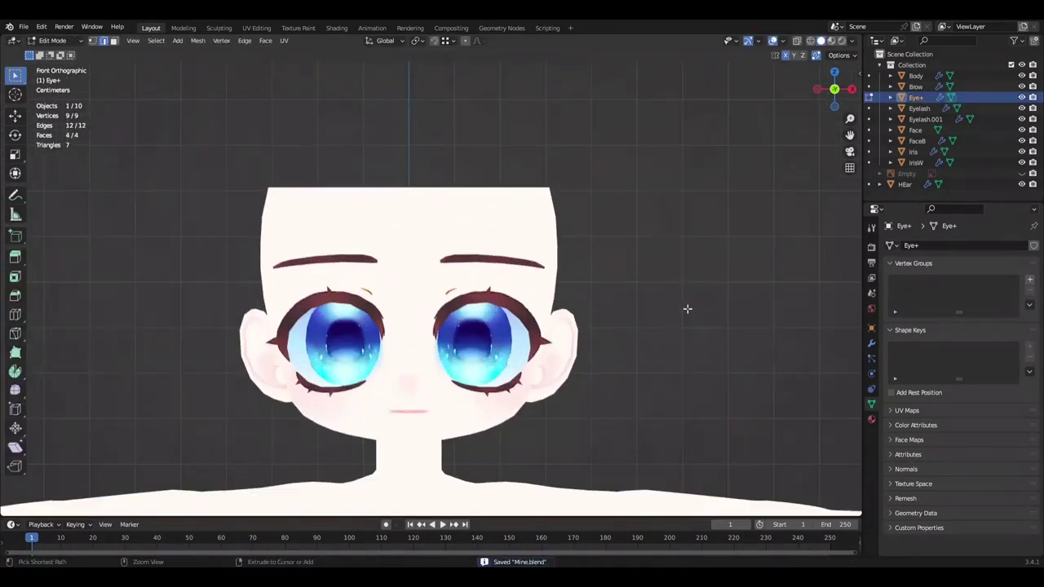
scroll(734, 318, down, 3)
scroll(755, 322, up, 1)
key(Tab)
scroll(653, 310, up, 4)
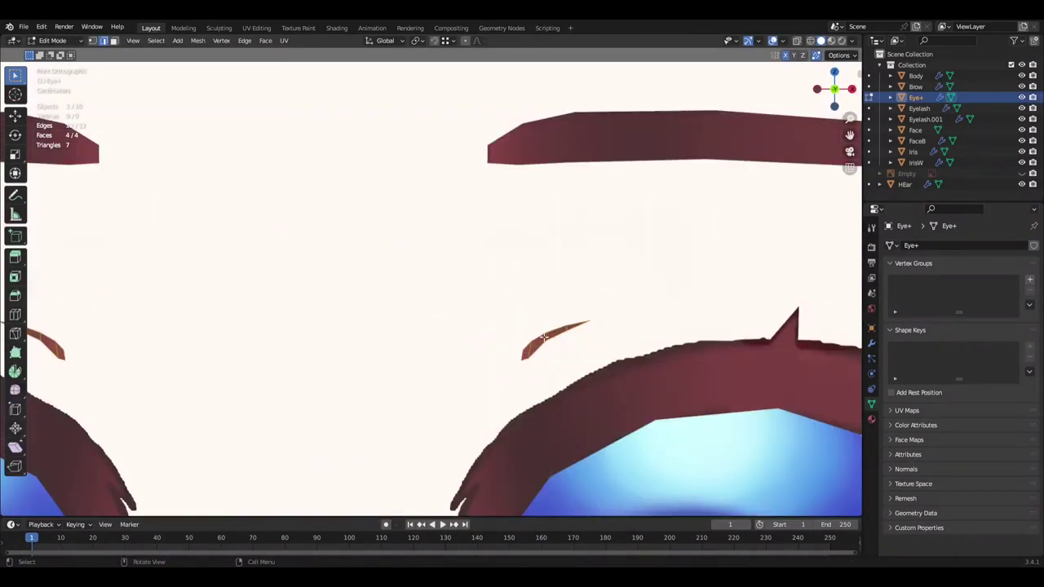
scroll(596, 294, down, 1)
key(g)
key(Escape)
key(Tab)
scroll(678, 311, down, 4)
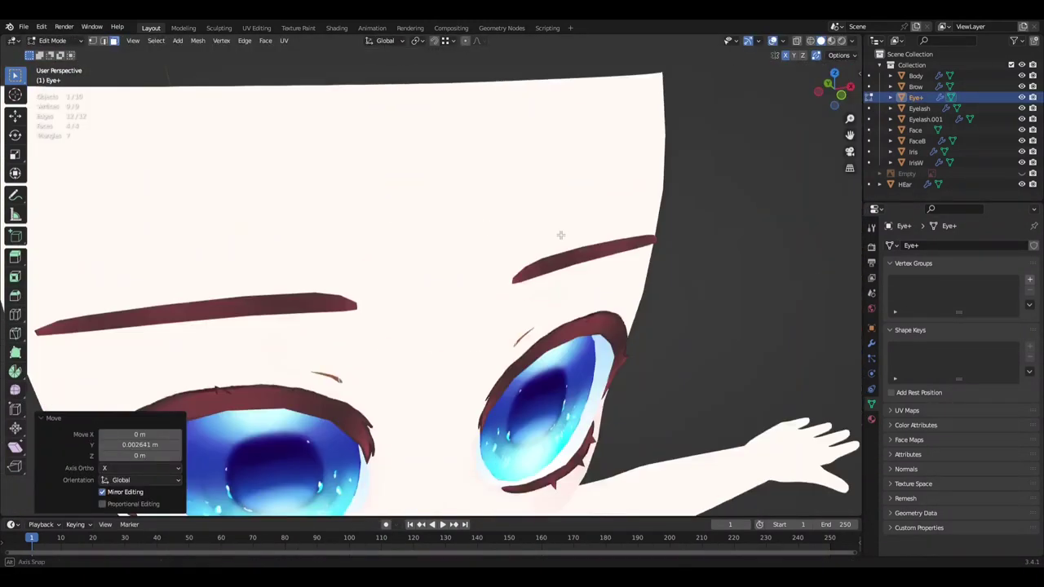
Step: Enter an exact offset to nudge the lash spikes, then zoom in close on the eyelash spike
click(117, 445)
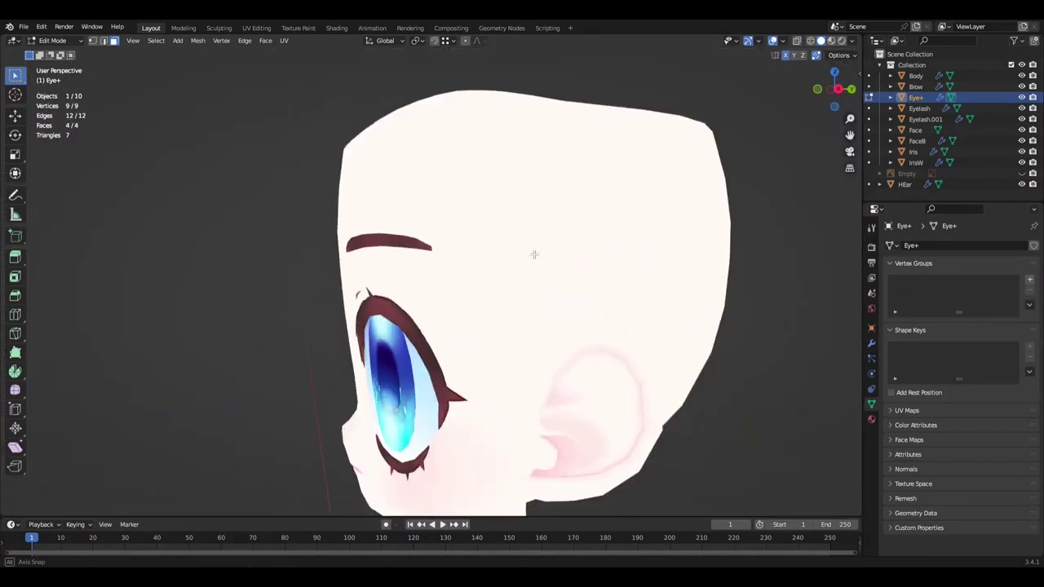
scroll(672, 253, up, 5)
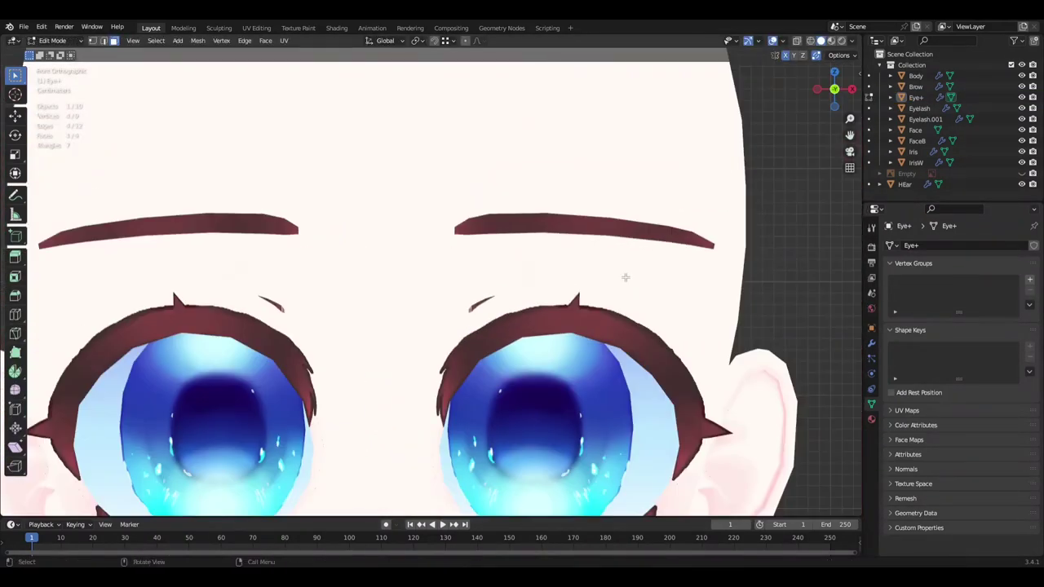
middle_drag(625, 277, 674, 299)
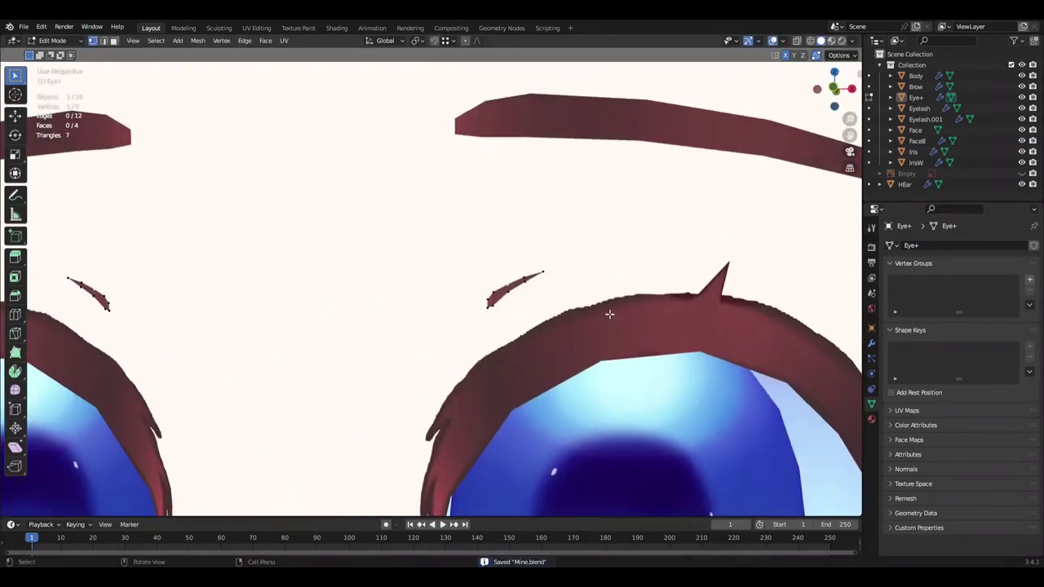
scroll(722, 326, up, 4)
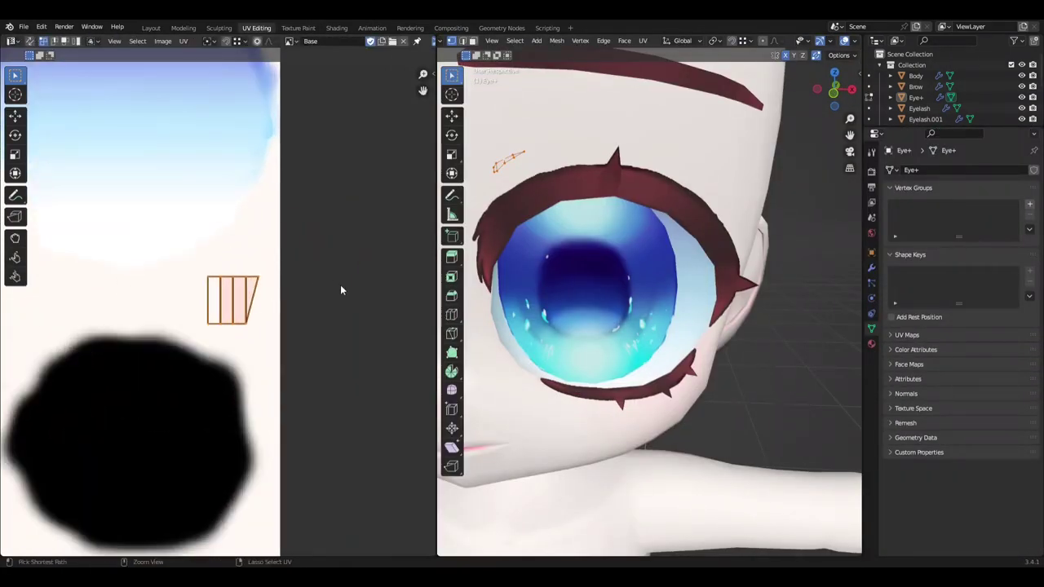
Step: Enter 0.6 as the scale factor for the spike UV island and confirm
key(6)
key(Return)
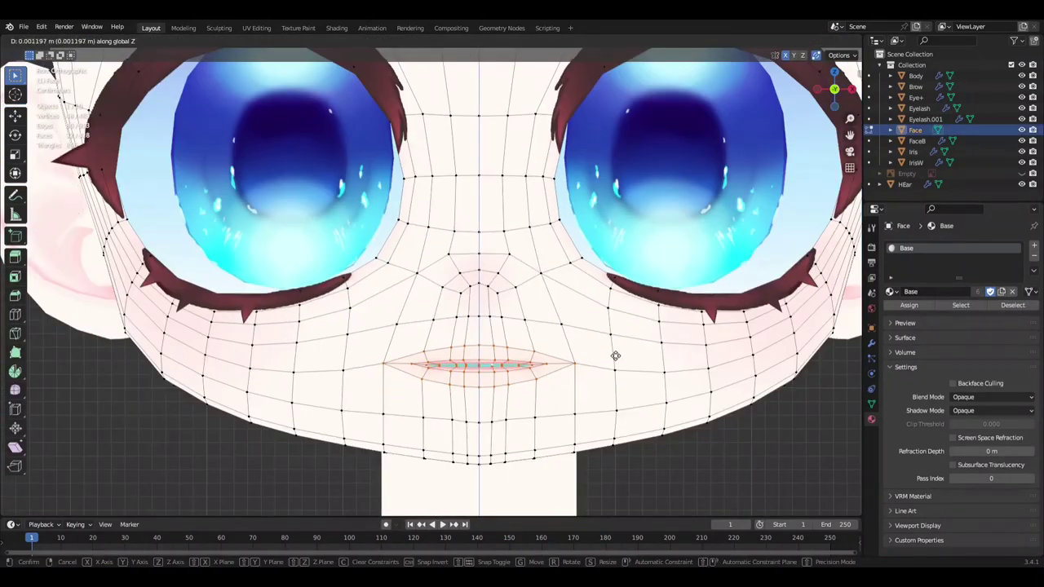
Step: Move the lip vertices along Z with one more vertex added, exit to Object Mode, and save
middle_drag(613, 354, 447, 369)
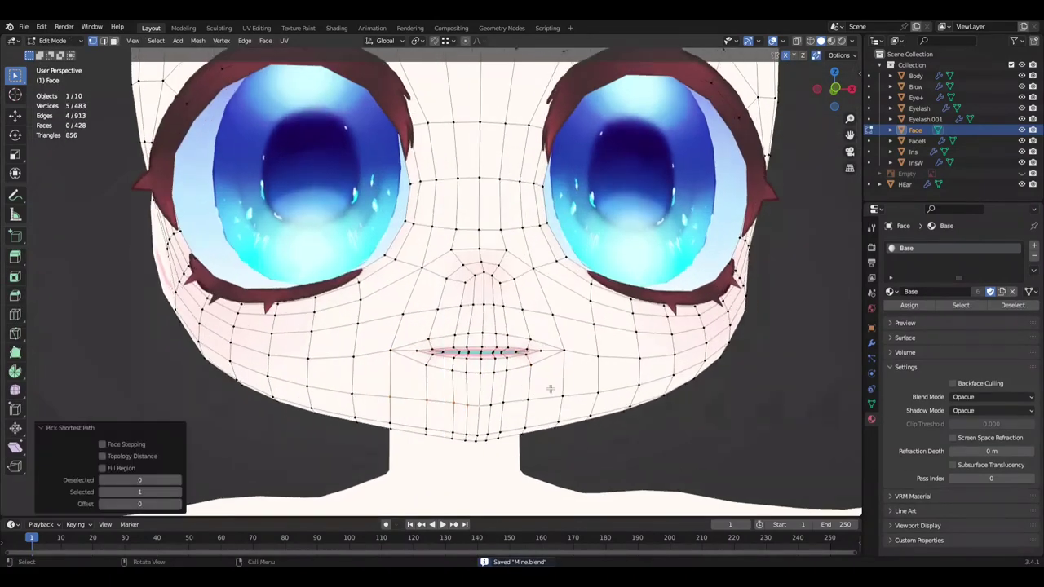
key(g)
key(z)
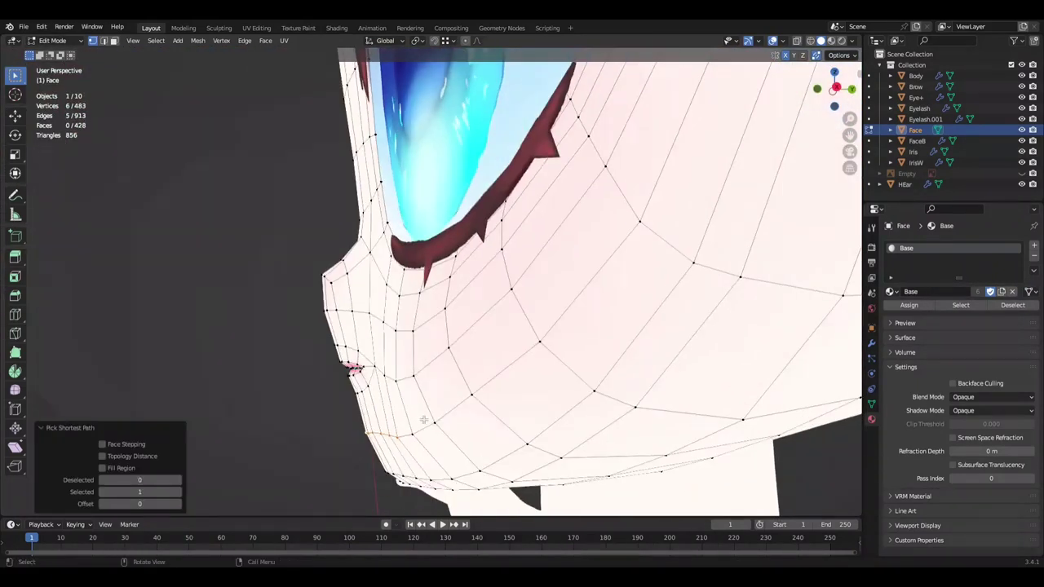
ctrl+click(340, 390)
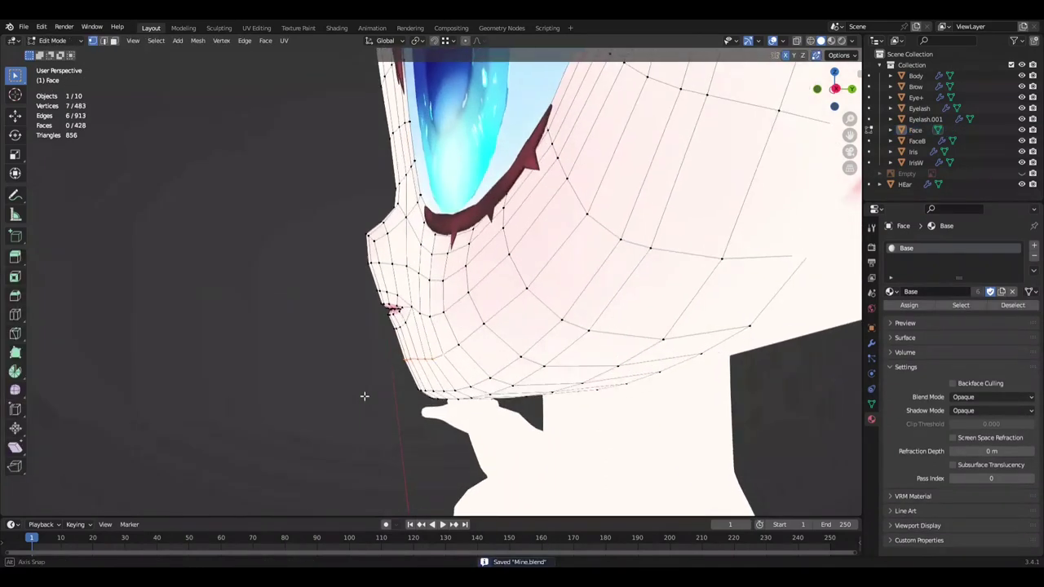
mouse_move(364, 396)
middle_down()
mouse_move(315, 410)
mouse_move(400, 396)
middle_up()
key(Tab)
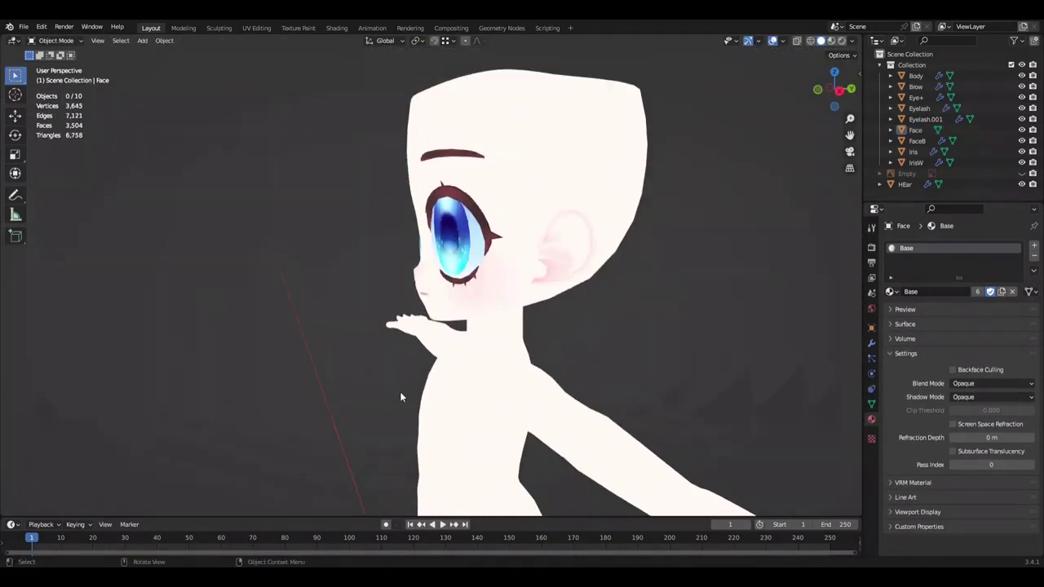
key(ctrl+s)
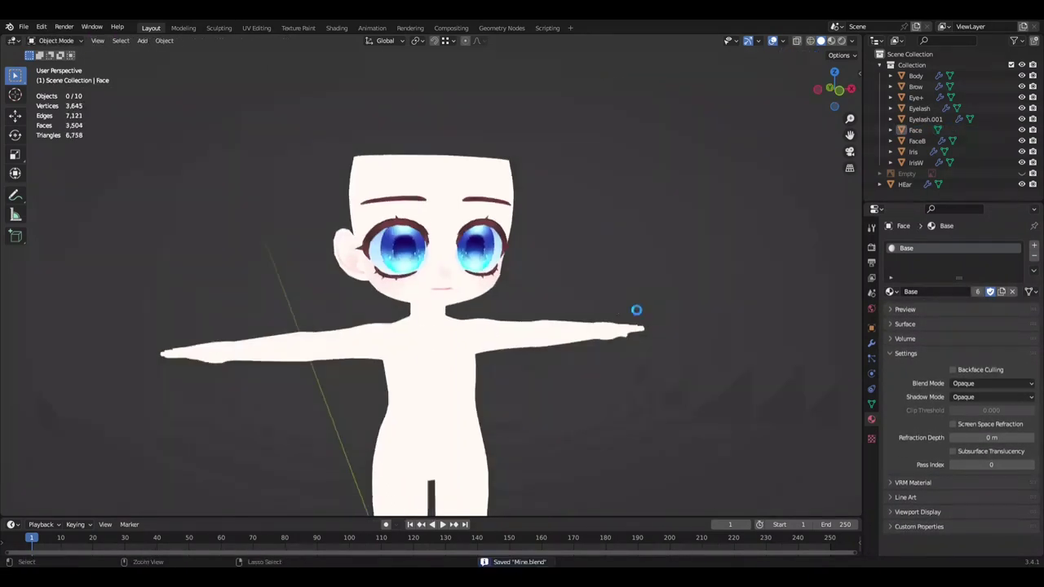
Step: Rename Eyelash.001 to Eyelash+ and set brush strength to 0.3 for the pink patch
middle_drag(636, 310, 482, 265)
click(481, 265)
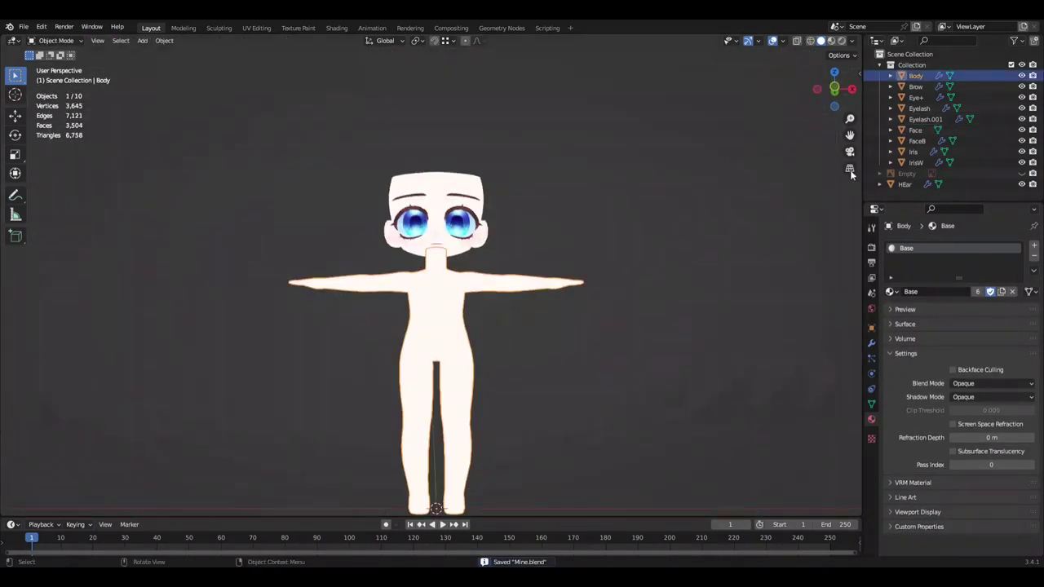
click(946, 119)
text(+)
key(Return)
double_click(950, 244)
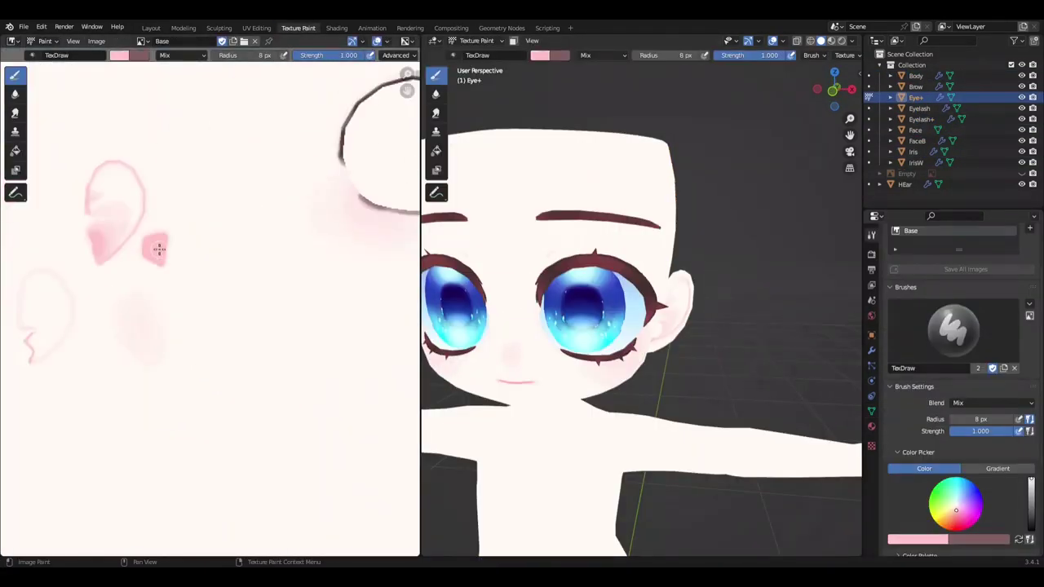
click(322, 55)
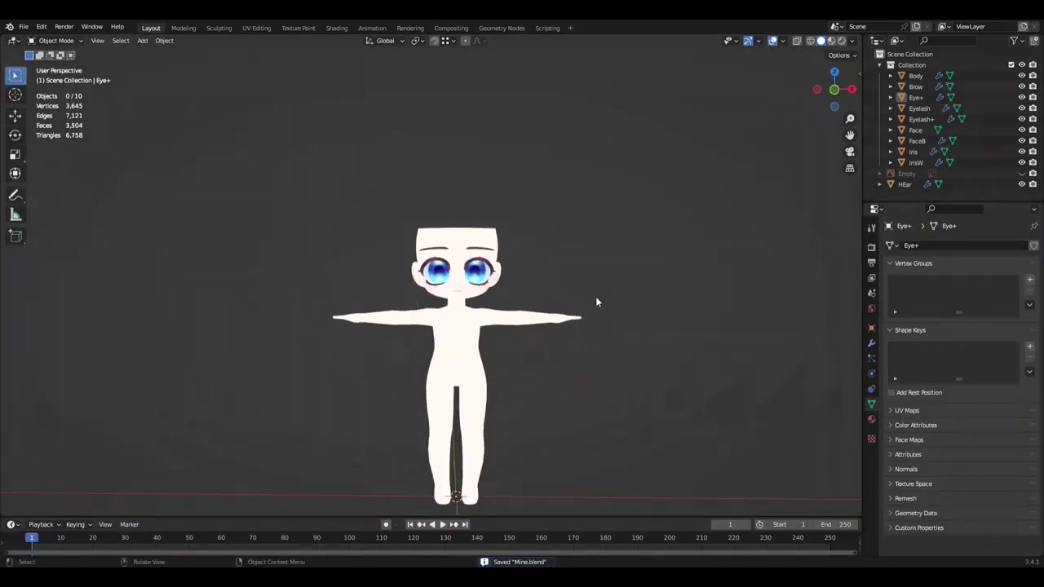
mouse_move(595, 296)
middle_down()
mouse_move(464, 329)
mouse_move(594, 404)
middle_up()
Step: In Edit Mode on the Face mesh, move the selected mouth vertices into place
key(Tab)
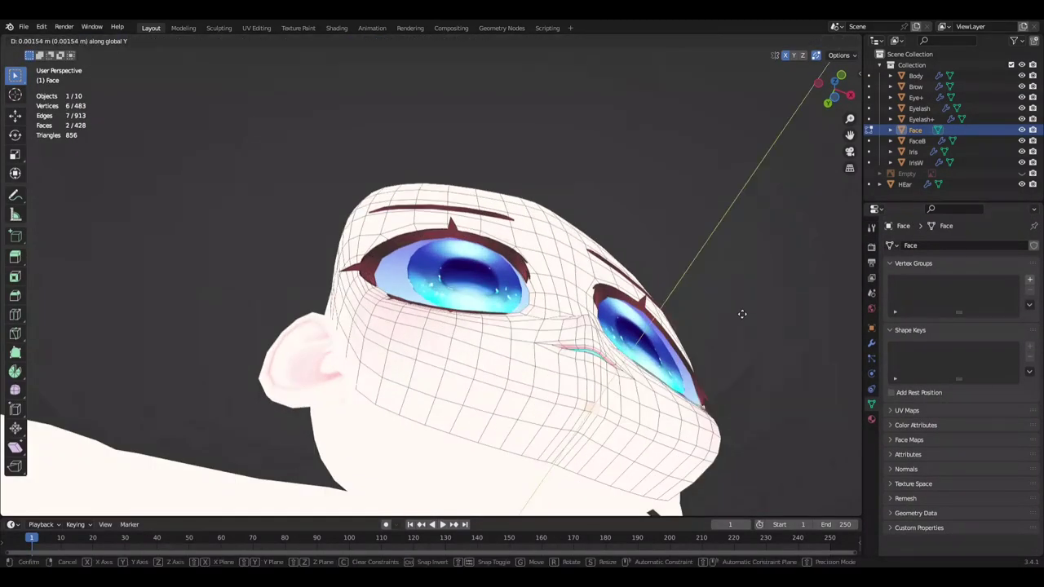
click(742, 314)
mouse_move(720, 427)
middle_down()
mouse_move(500, 347)
mouse_move(571, 392)
middle_up()
scroll(668, 433, up, 4)
key(ctrl+s)
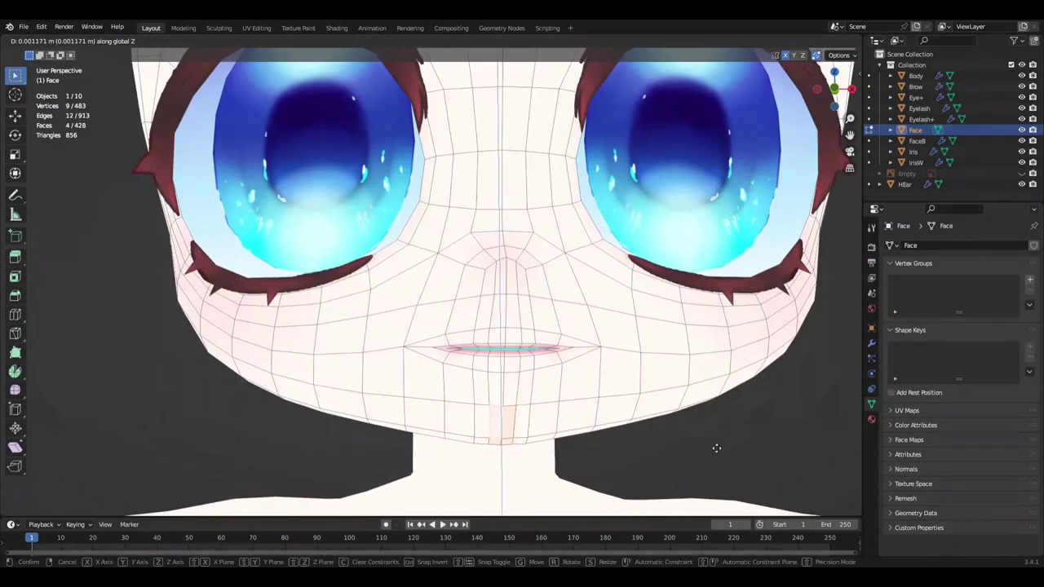
click(716, 448)
scroll(716, 448, down, 2)
Step: From a side-front view, nudge the mouth and chin vertices slightly along Z
mouse_move(717, 447)
middle_down()
mouse_move(449, 405)
mouse_move(471, 400)
mouse_move(547, 438)
mouse_move(653, 364)
mouse_move(715, 350)
mouse_move(641, 346)
mouse_move(571, 324)
mouse_move(604, 441)
mouse_move(660, 362)
middle_up()
scroll(646, 373, up, 5)
scroll(604, 442, up, 2)
scroll(615, 415, down, 4)
key(Escape)
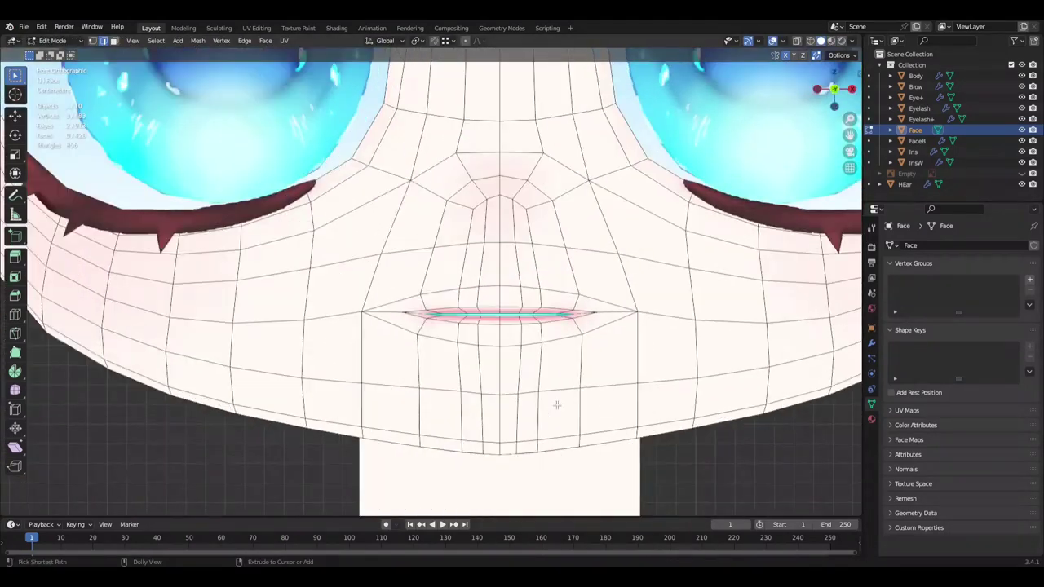
middle_drag(557, 405, 494, 373)
Step: Return the character to Object Mode and save Mine.blend
key(Tab)
key(ctrl+s)
scroll(676, 289, down, 5)
scroll(634, 329, down, 3)
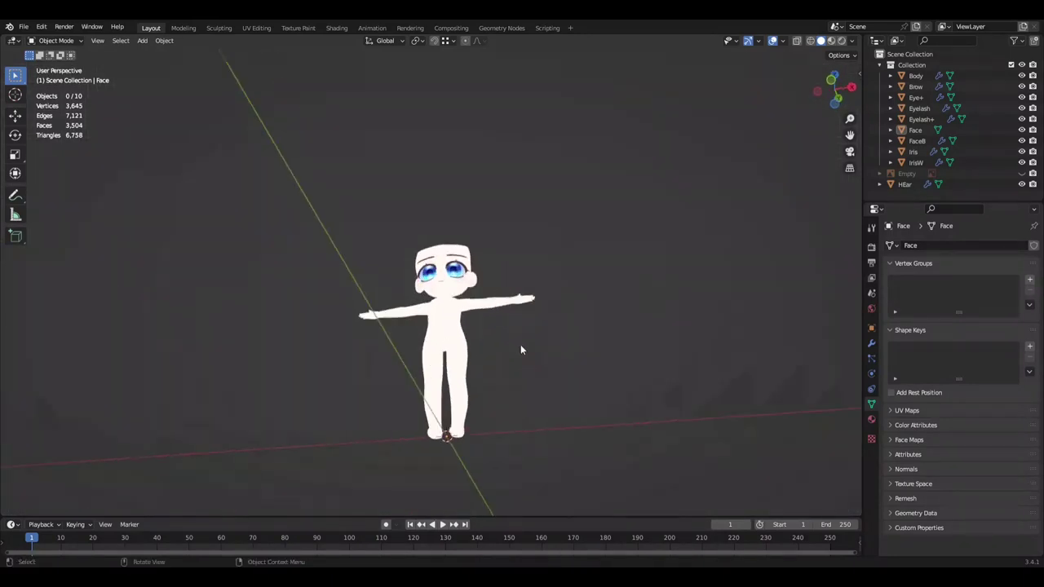
Step: In the UV Editing workspace, unwrap the Body mesh and view it from the front
middle_drag(463, 308, 379, 344)
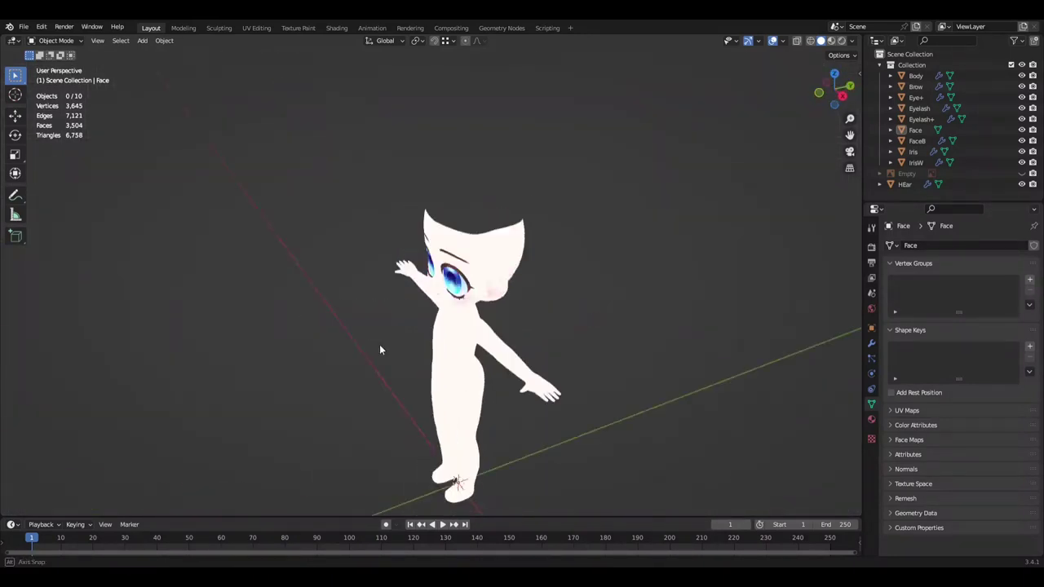
click(255, 27)
key(u)
scroll(221, 303, up, 3)
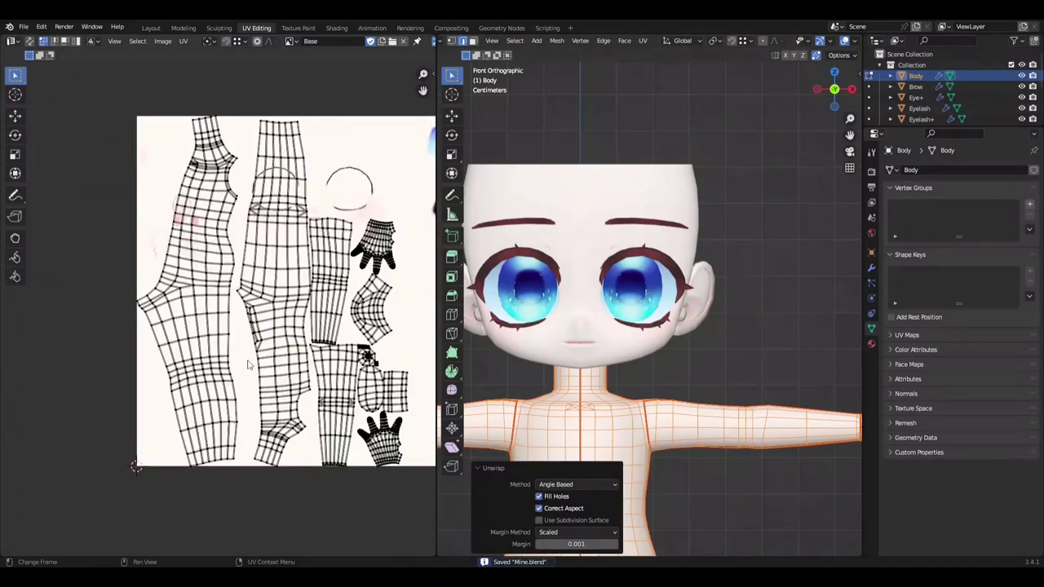
scroll(221, 303, up, 1)
middle_drag(489, 326, 662, 325)
key(KP_1)
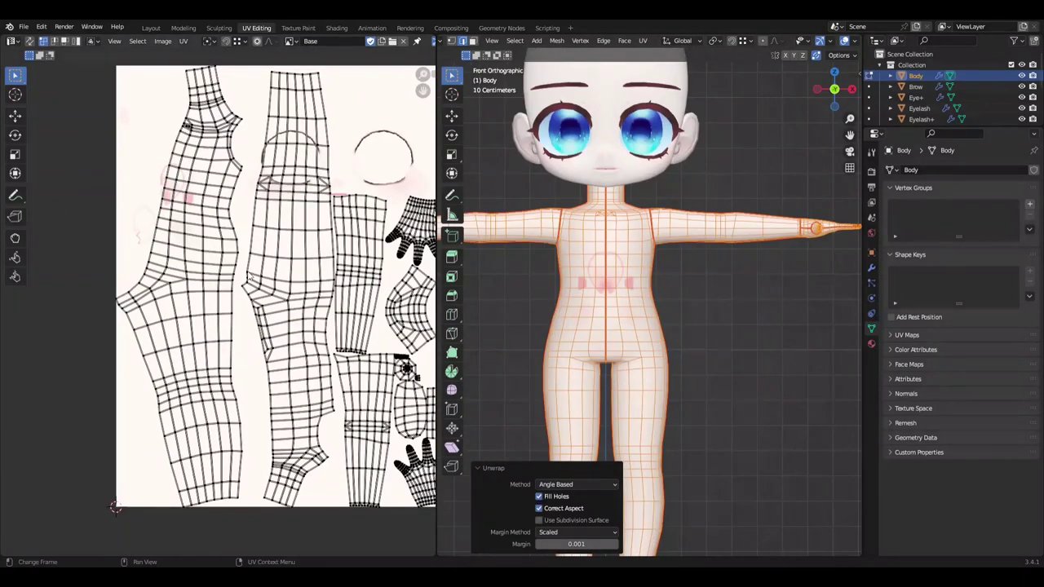
Step: Mirror one whole UV island across X and save the file
key(l)
key(ctrl+m)
key(x)
scroll(283, 360, down, 2)
key(ctrl+s)
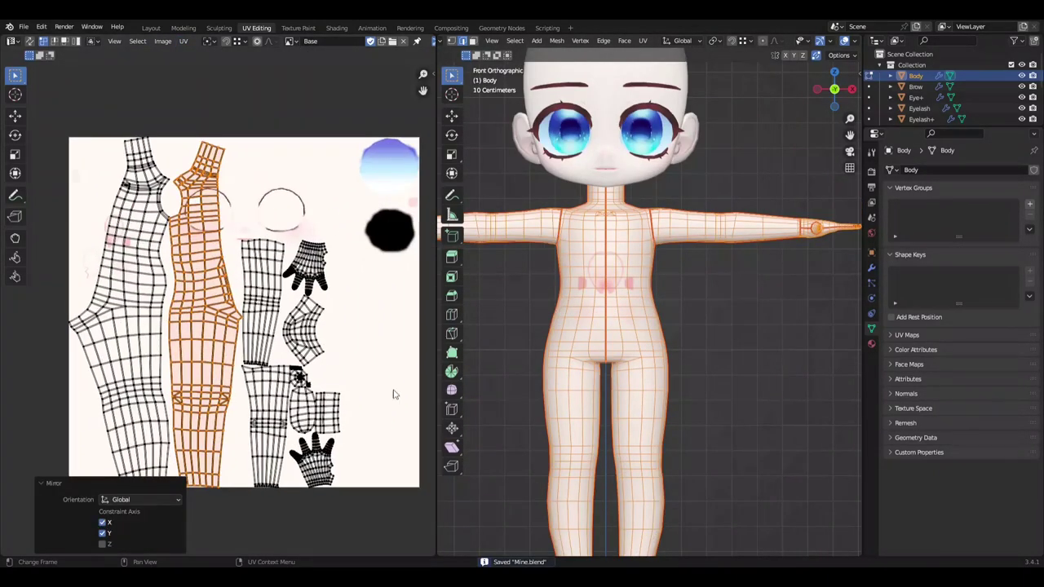
Step: Scale all the UV islands down to half size
key(a)
key(s)
click(275, 410)
key(ctrl+z)
scroll(275, 410, down, 1)
key(s)
click(356, 249)
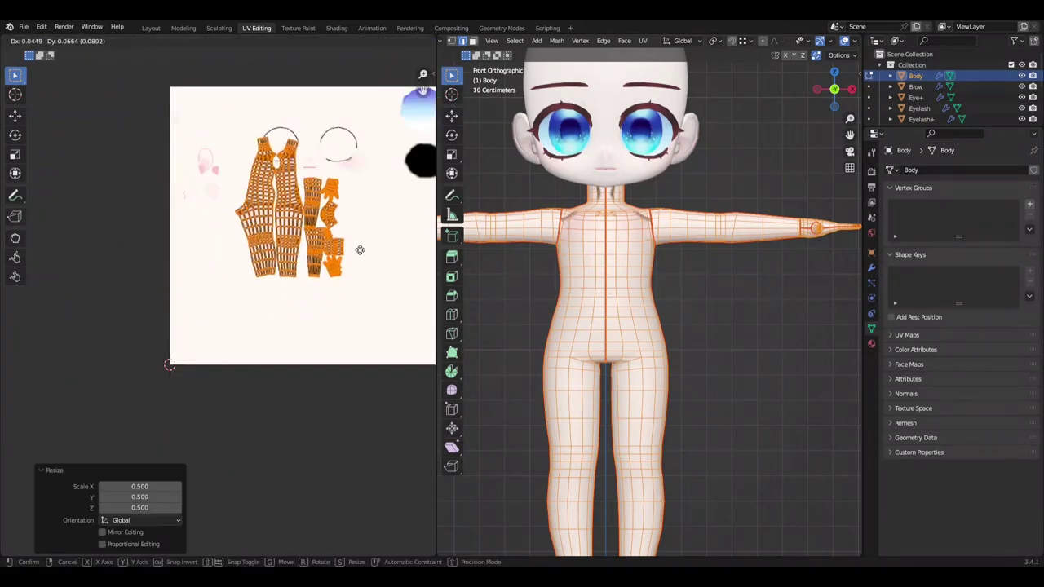
scroll(285, 244, up, 2)
Step: Select one whole body island and re-unwrap it
key(alt+a)
key(a)
key(alt+a)
key(l)
click(184, 41)
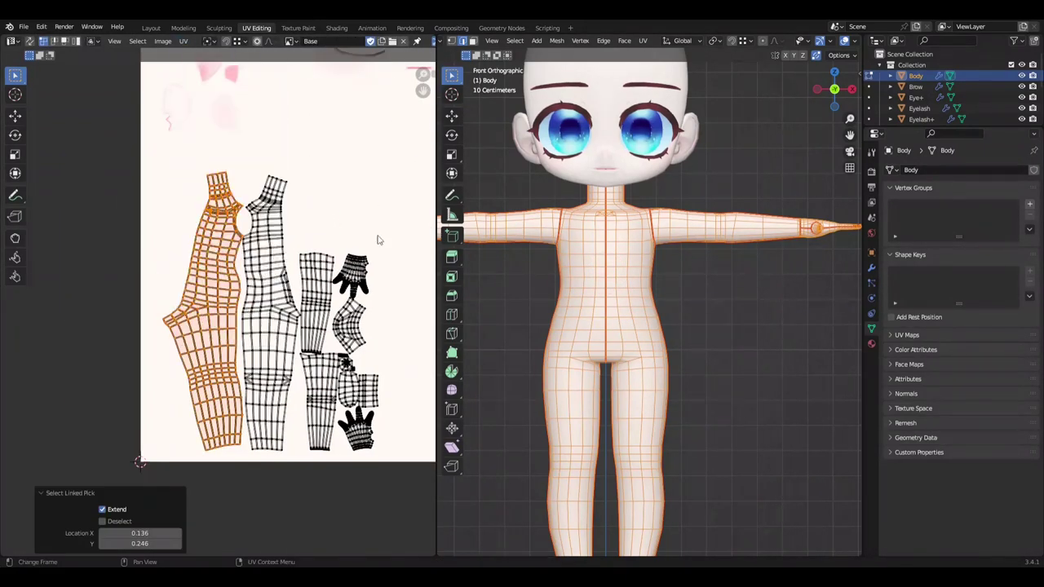
click(183, 41)
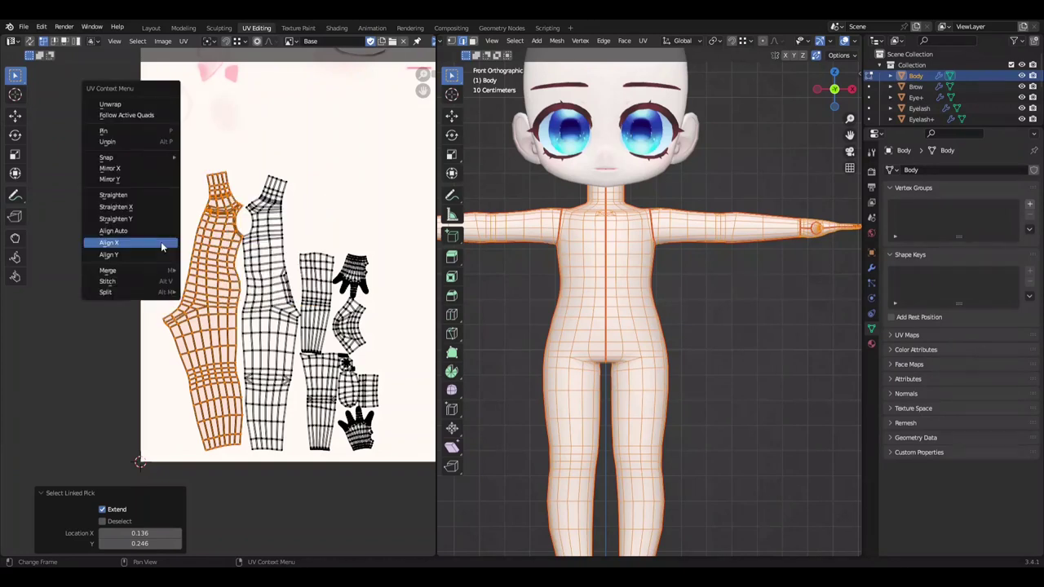
key(u)
click(316, 262)
Step: Line up an edge loop across both leg islands on one horizontal line, then save
key(alt+a)
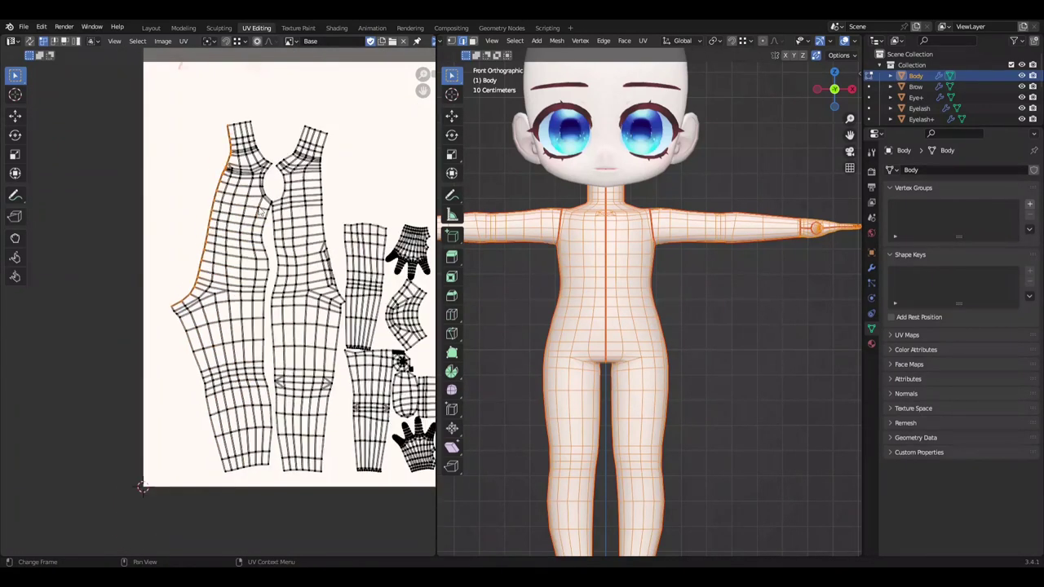
scroll(232, 192, up, 4)
scroll(233, 191, down, 4)
middle_drag(274, 522, 275, 427)
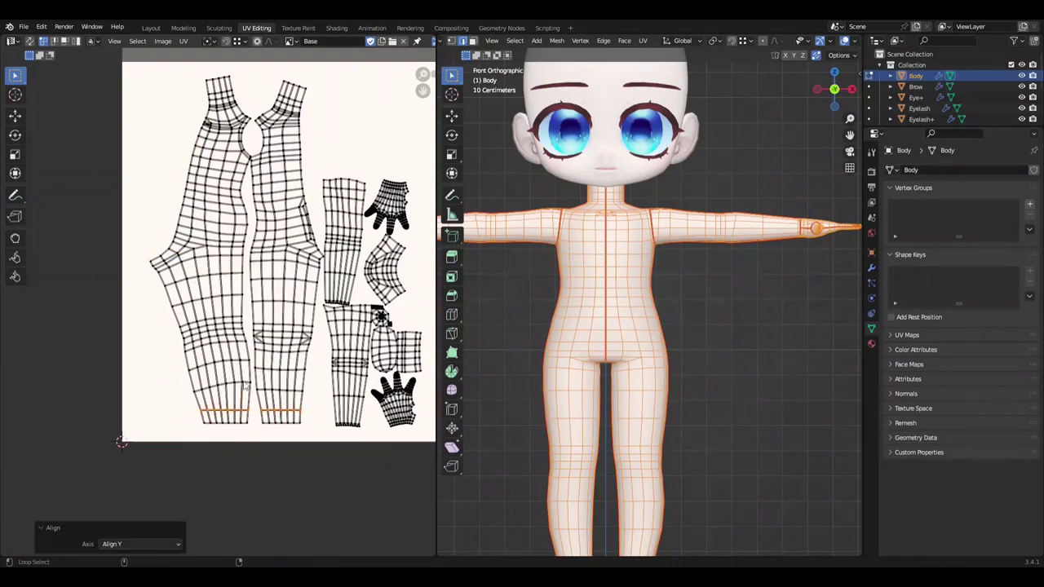
scroll(261, 347, up, 2)
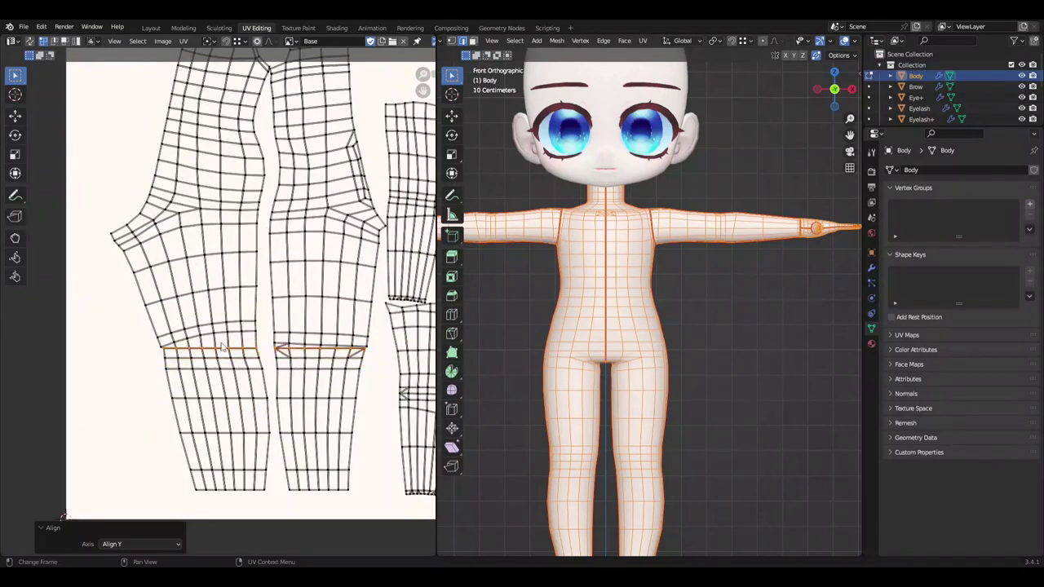
ctrl+click(282, 236)
key(shift+w)
click(291, 324)
scroll(291, 325, down, 1)
key(u)
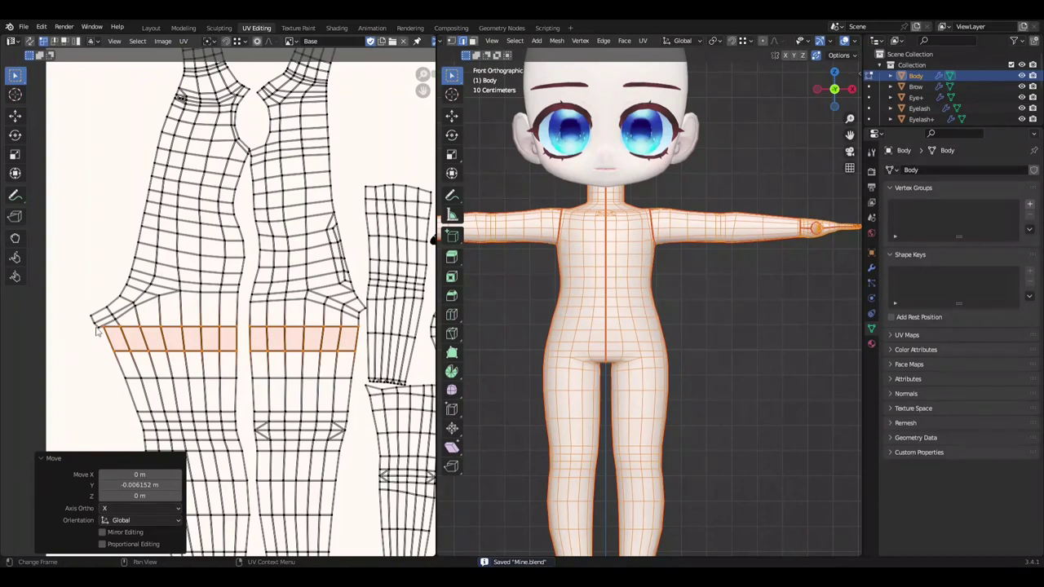
key(ctrl+s)
Step: Straighten the bottom edge rows of both leg islands horizontally with Align Y
ctrl+click(307, 501)
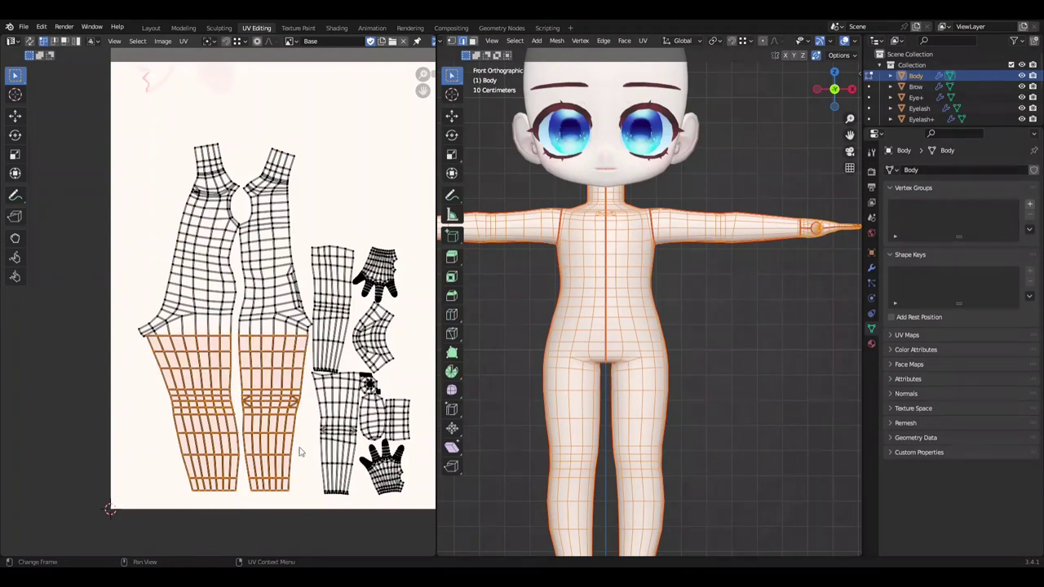
scroll(299, 452, up, 3)
right_click(360, 341)
click(360, 339)
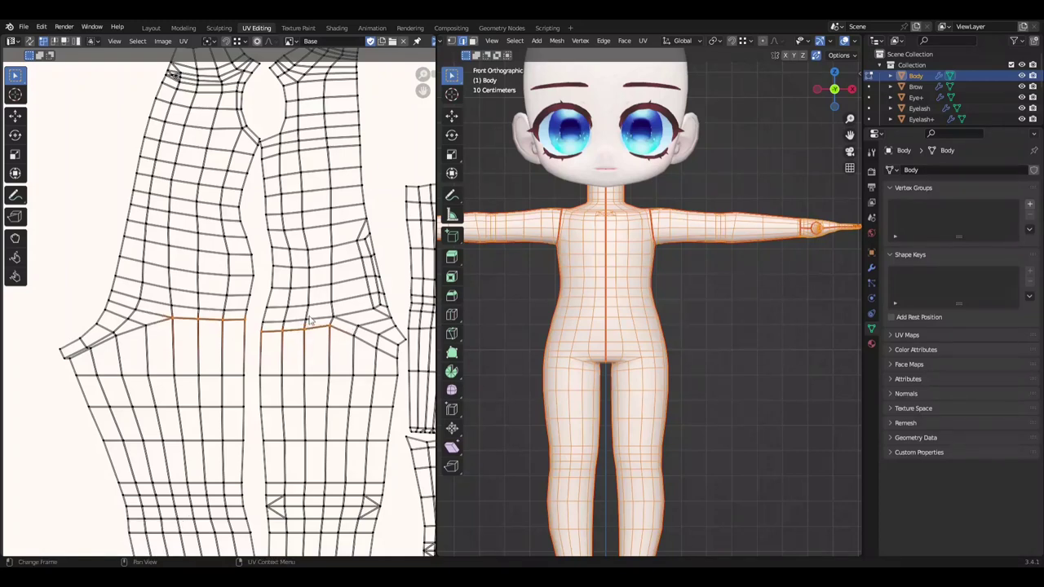
click(357, 333)
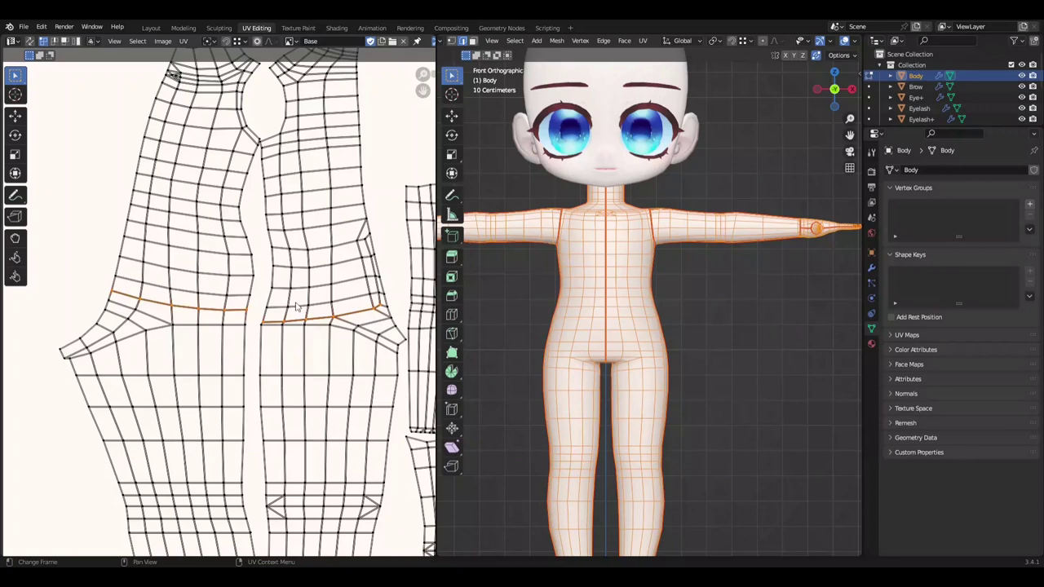
middle_drag(285, 268, 302, 330)
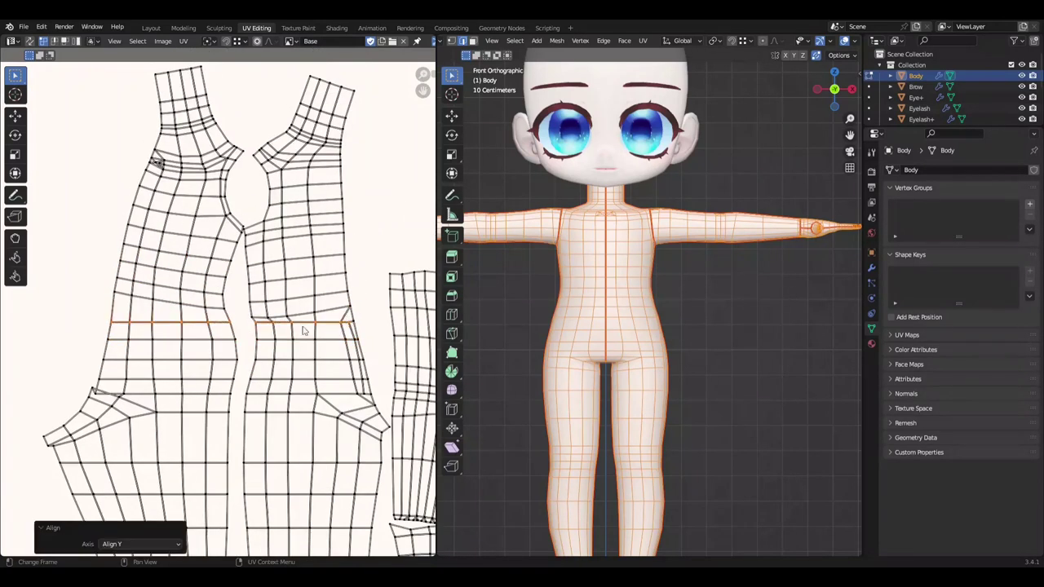
Step: Flatten the next edge row across both islands into a horizontal line
right_click(228, 245)
scroll(319, 321, up, 1)
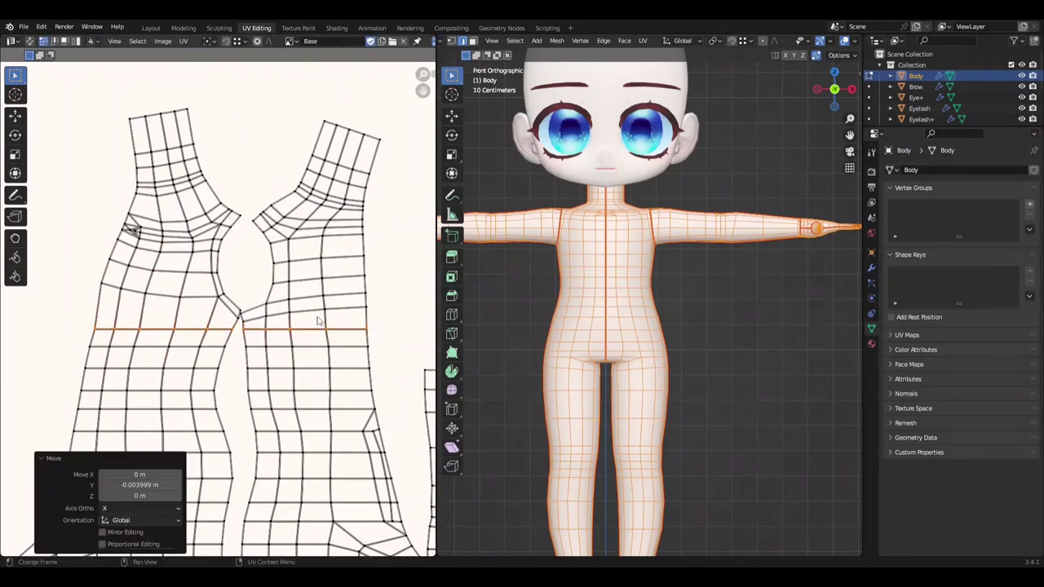
right_click(289, 311)
key(Escape)
key(ctrl+s)
right_click(282, 305)
click(316, 325)
scroll(322, 318, up, 2)
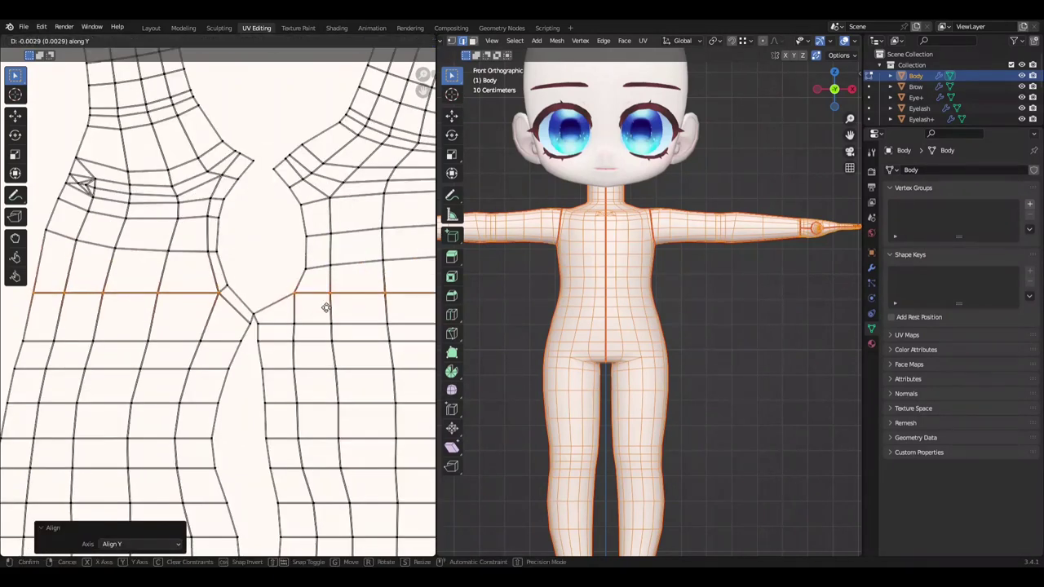
Step: Align further edge rows horizontally on both islands and nudge one row slightly down
right_click(322, 267)
click(321, 269)
scroll(320, 271, down, 2)
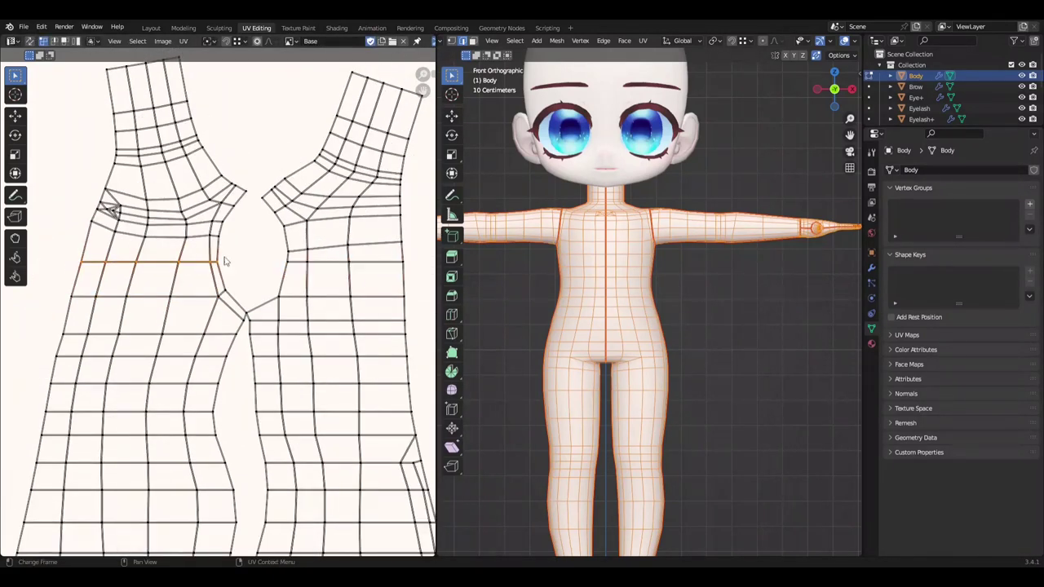
right_click(331, 251)
click(330, 252)
scroll(286, 266, up, 2)
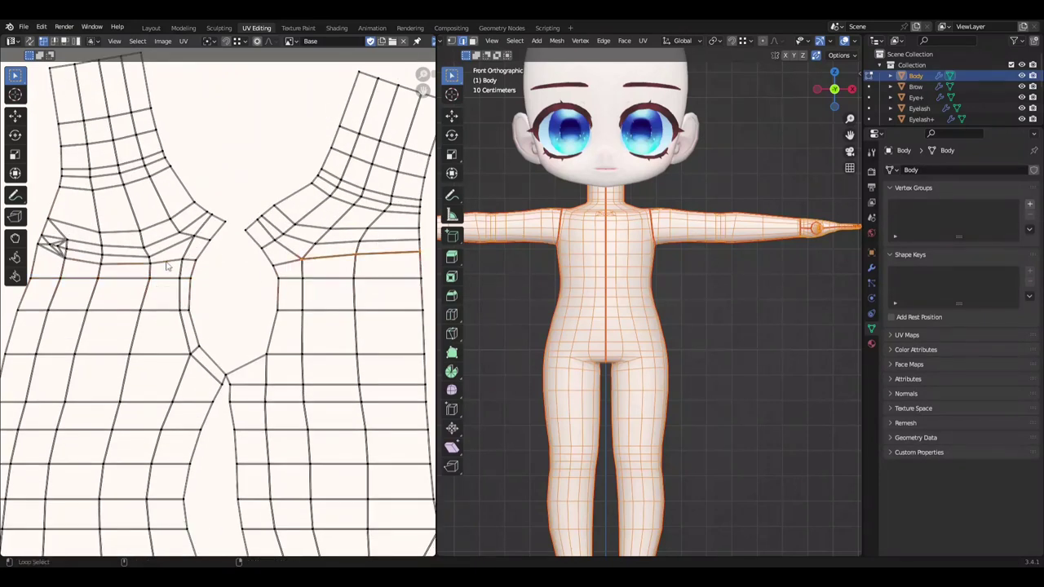
click(240, 281)
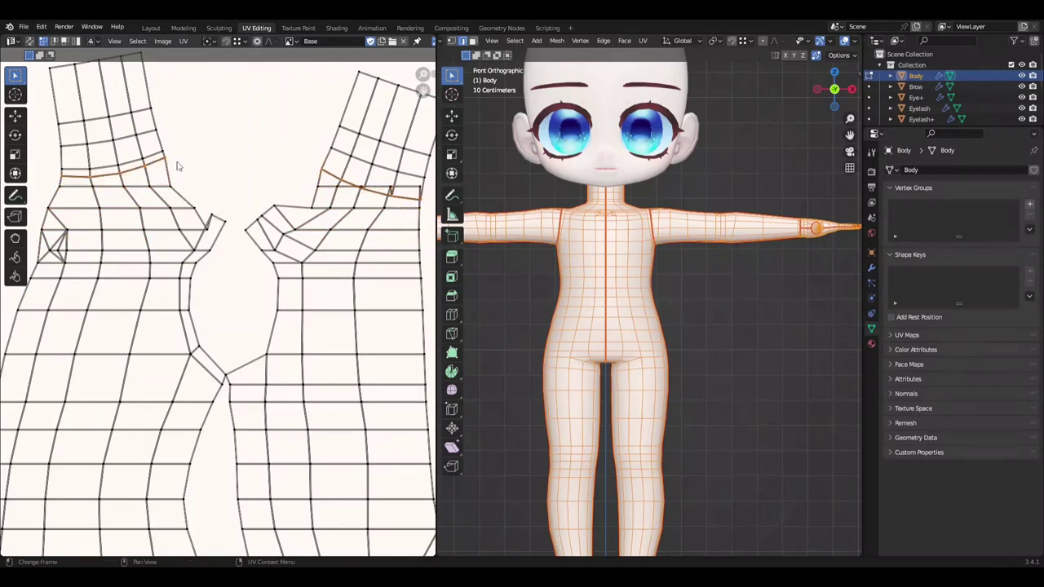
right_click(205, 349)
Step: Align the two selected edge rows onto one horizontal line and save the file
click(205, 349)
right_click(204, 328)
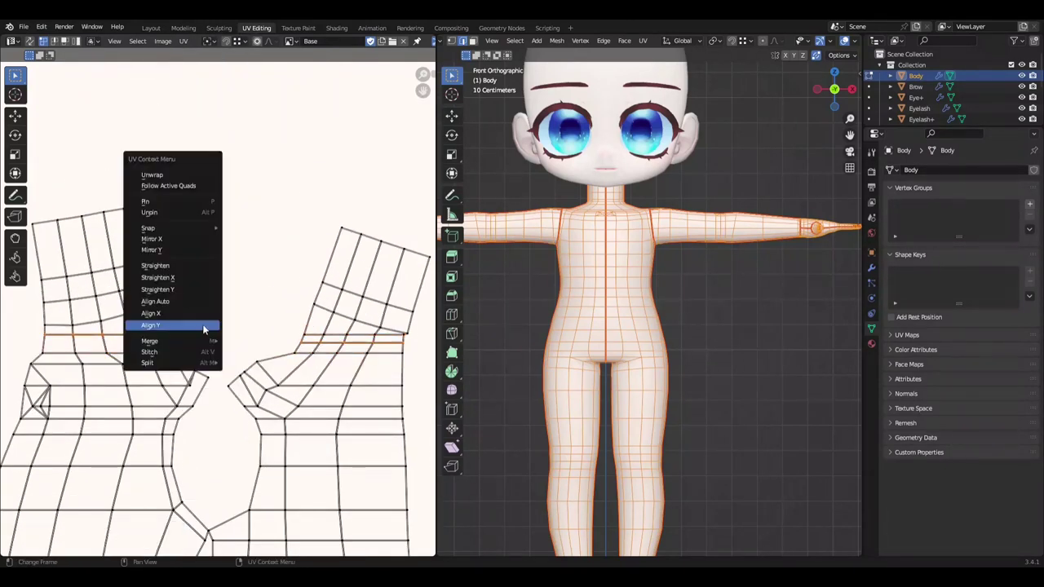
click(204, 329)
scroll(245, 343, down, 2)
scroll(310, 357, down, 2)
key(ctrl+s)
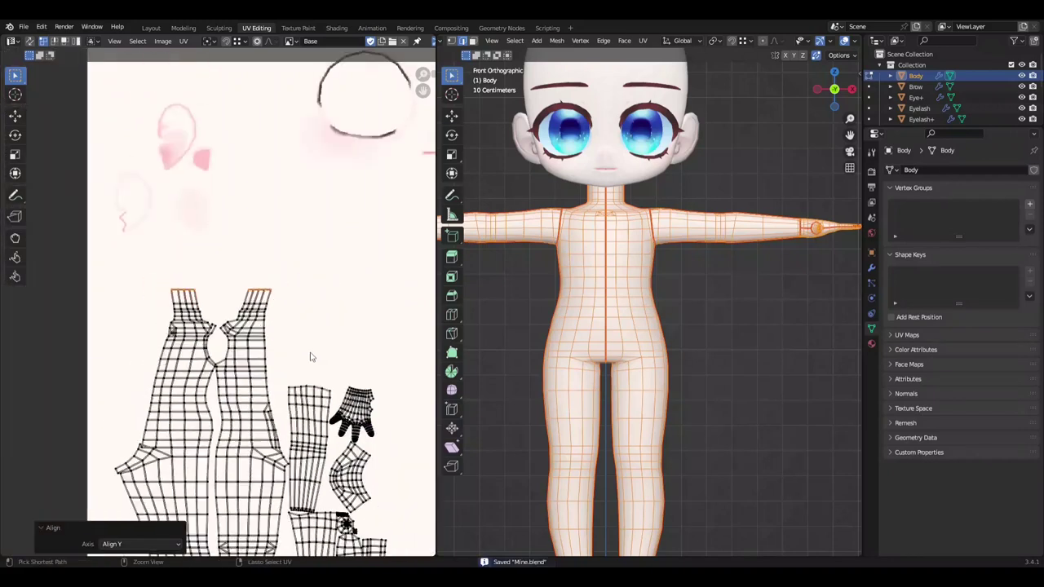
Step: Straighten the centre seam edge column into a vertical line with Align X
scroll(310, 356, up, 3)
alt+click(298, 291)
right_click(298, 291)
click(298, 292)
scroll(338, 295, down, 1)
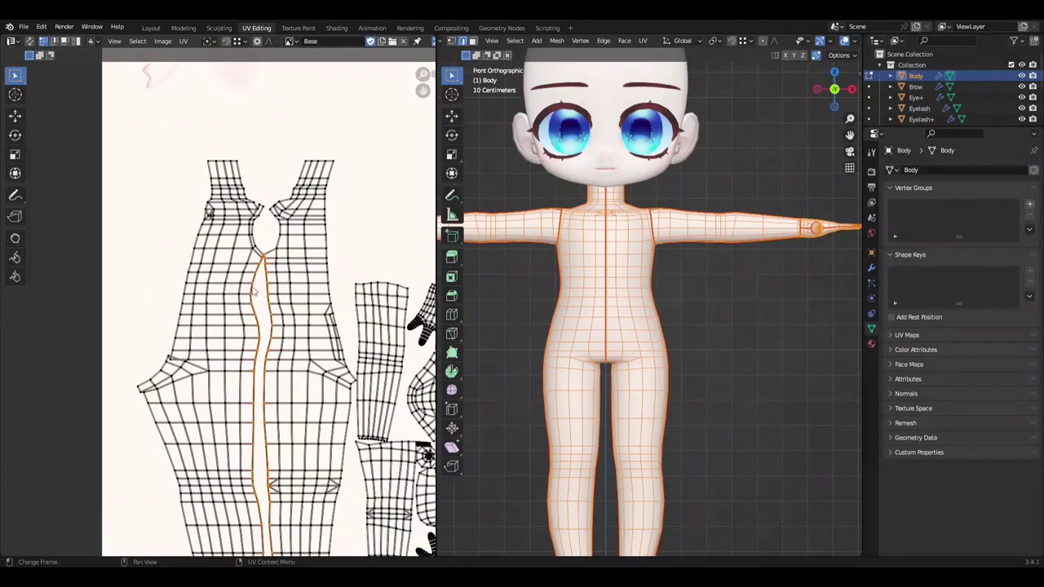
scroll(294, 294, up, 2)
click(275, 285)
scroll(276, 286, down, 2)
right_click(295, 284)
click(245, 280)
scroll(295, 284, up, 2)
right_click(295, 284)
click(295, 284)
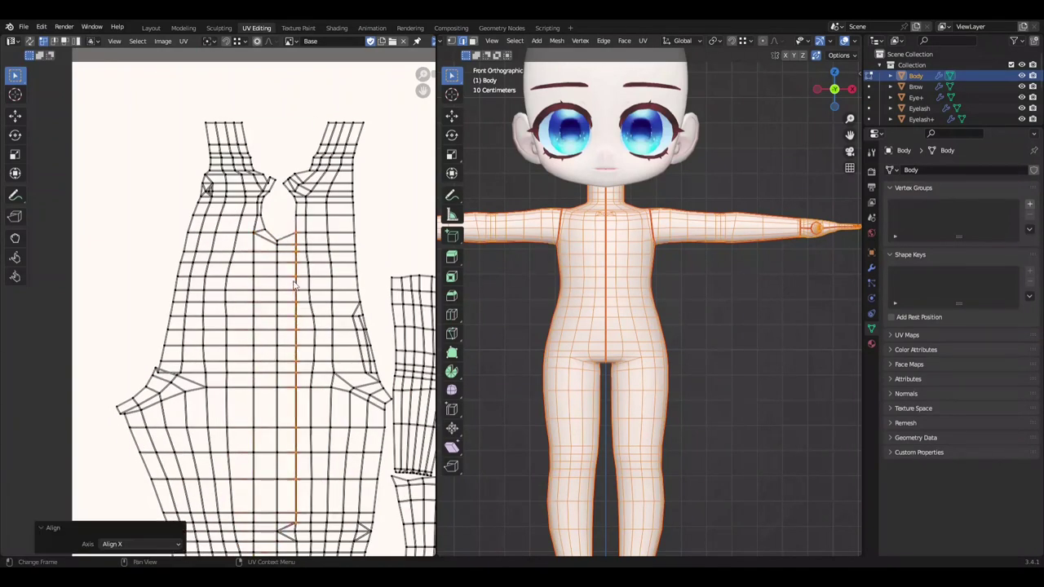
scroll(304, 290, up, 1)
Step: Select the neck edge loop and save the blend file
right_click(332, 260)
scroll(299, 291, up, 1)
scroll(259, 314, up, 1)
alt+click(259, 315)
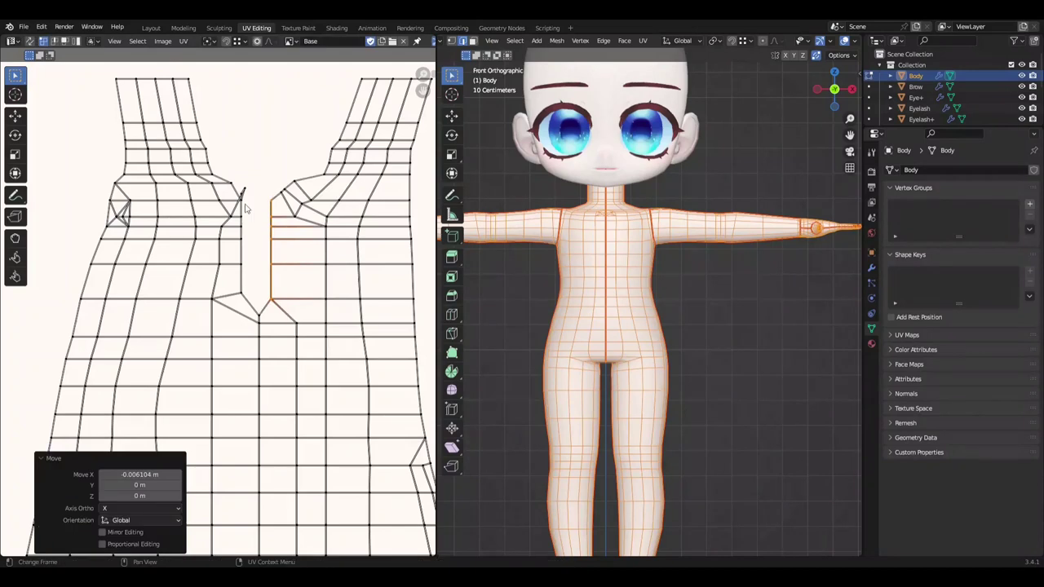
key(ctrl+s)
Step: Raise the edge loop left of the seam along Y to line up with the other island's loop
scroll(286, 244, up, 1)
alt+click(245, 292)
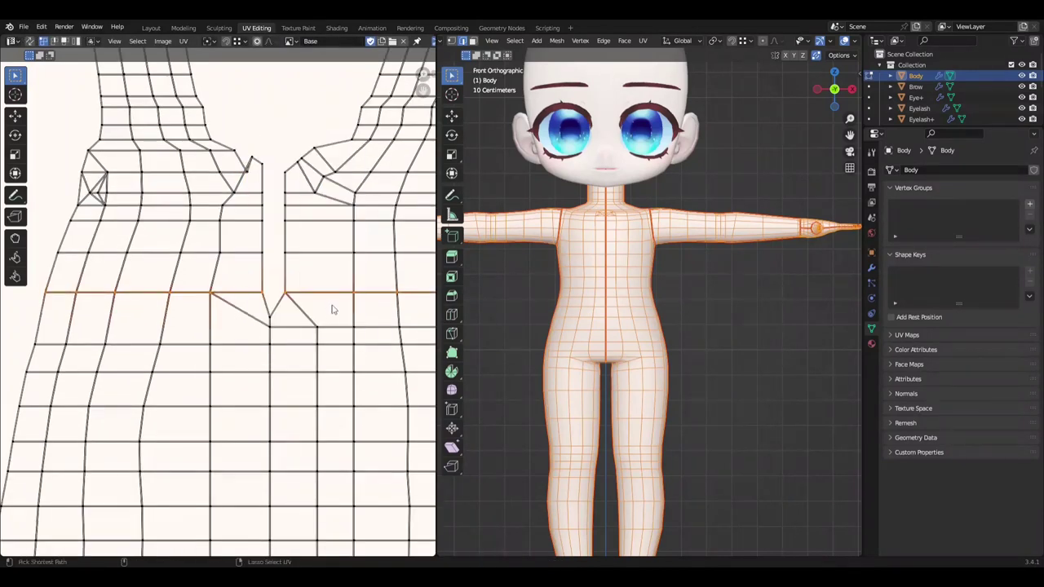
scroll(232, 278, up, 1)
key(g)
key(y)
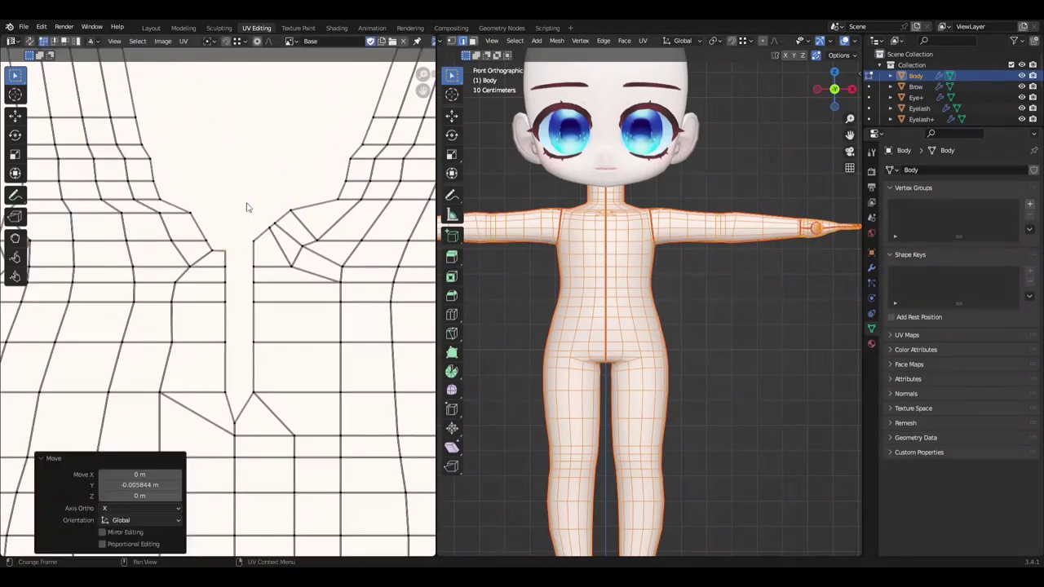
scroll(306, 234, down, 1)
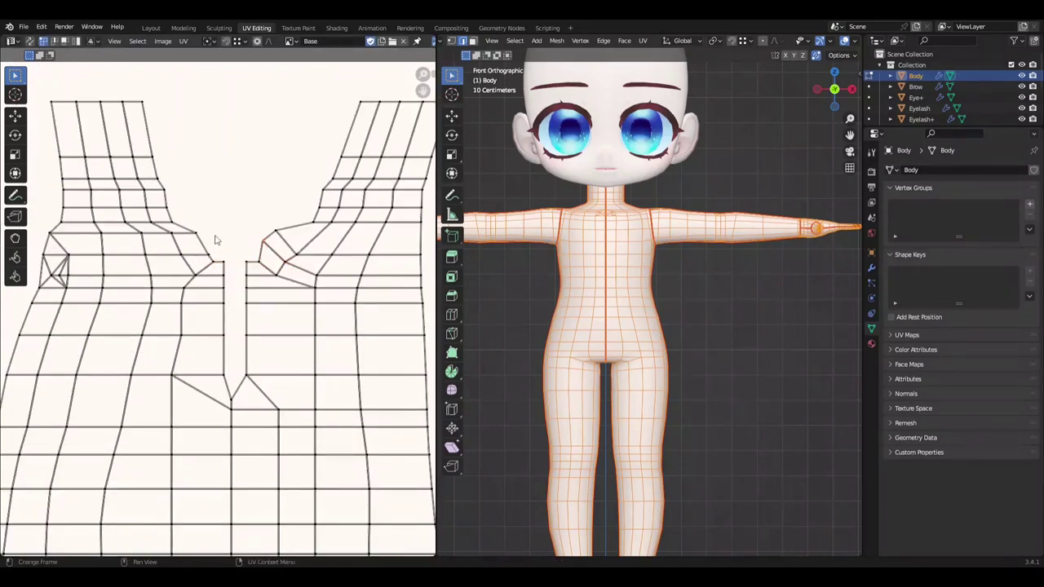
key(shift+w)
click(329, 247)
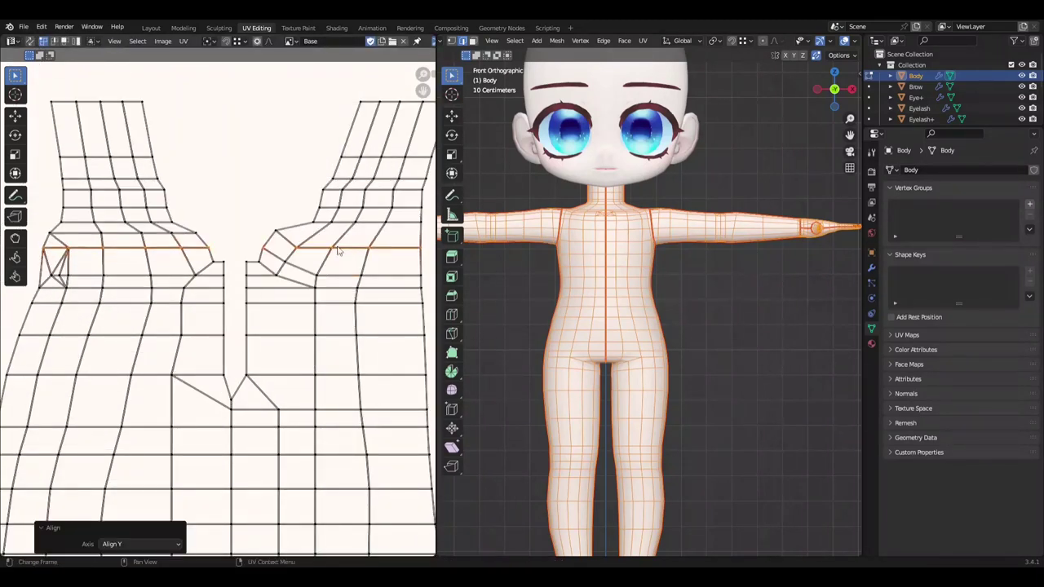
click(246, 209)
click(210, 209)
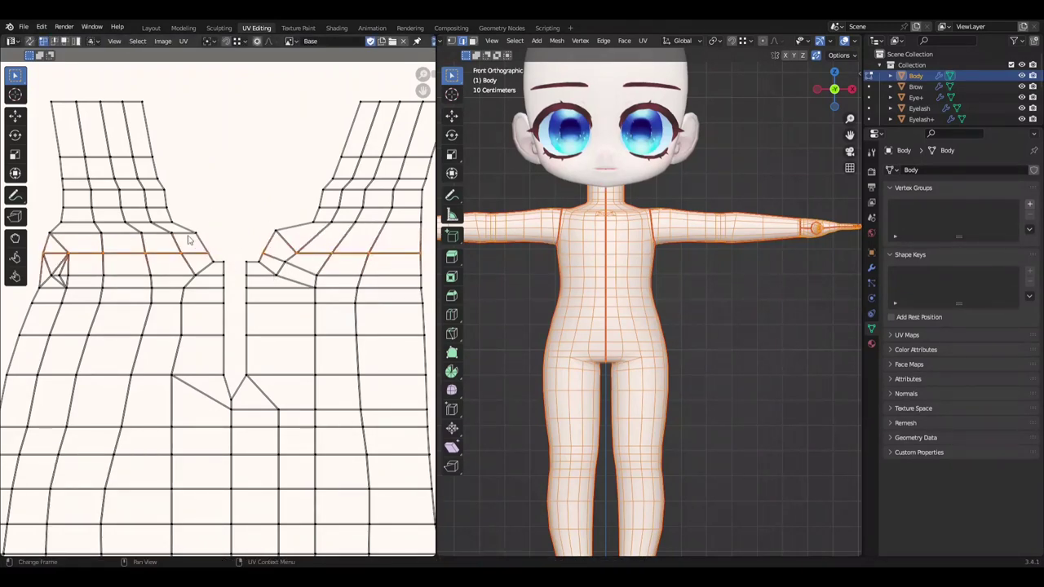
Step: Straighten the next edge row using the UV align operations on both axes
click(256, 205)
scroll(256, 205, down, 3)
scroll(277, 245, up, 4)
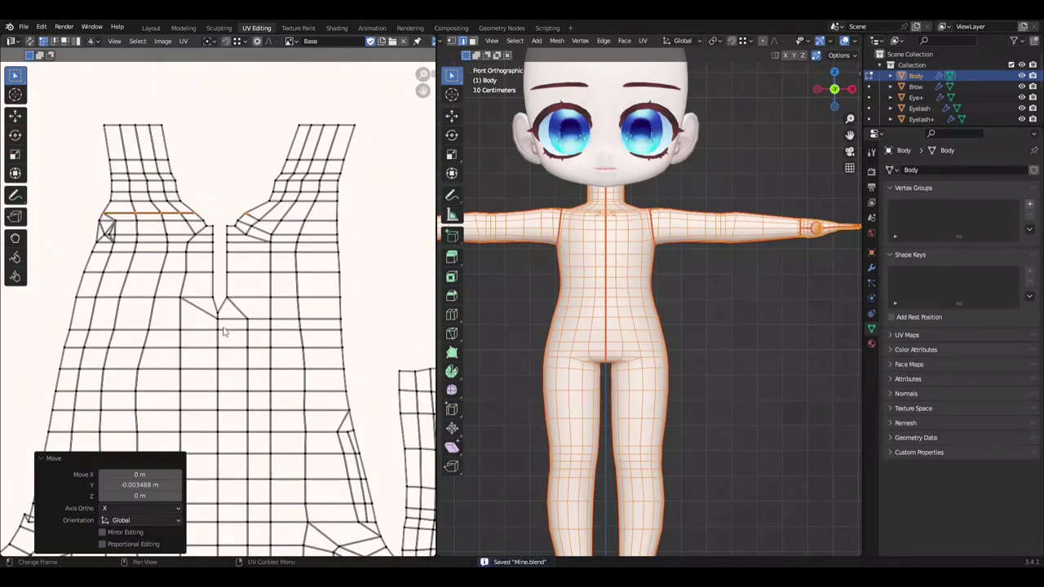
key(g)
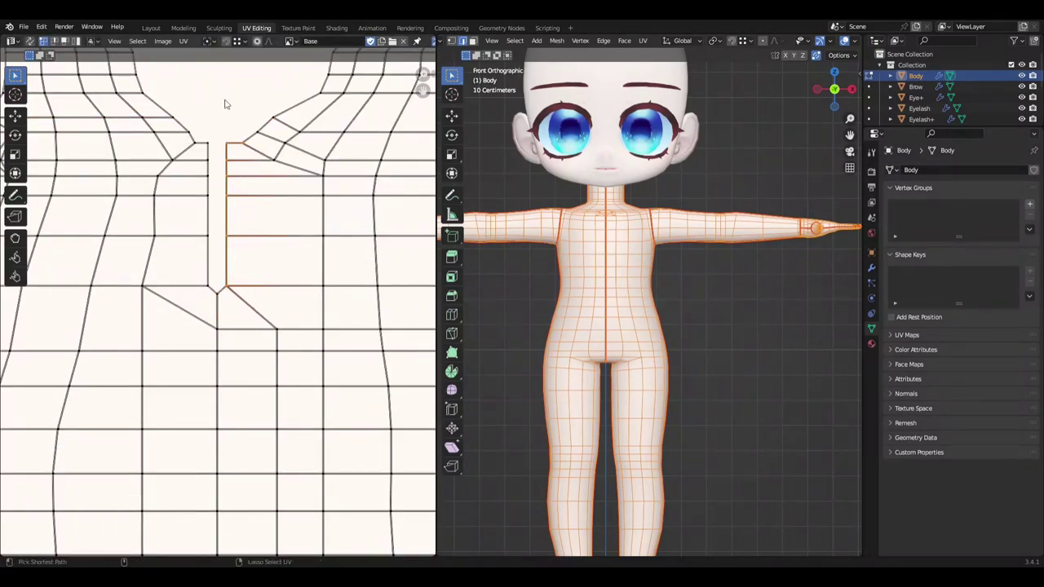
scroll(211, 107, down, 3)
scroll(217, 264, up, 3)
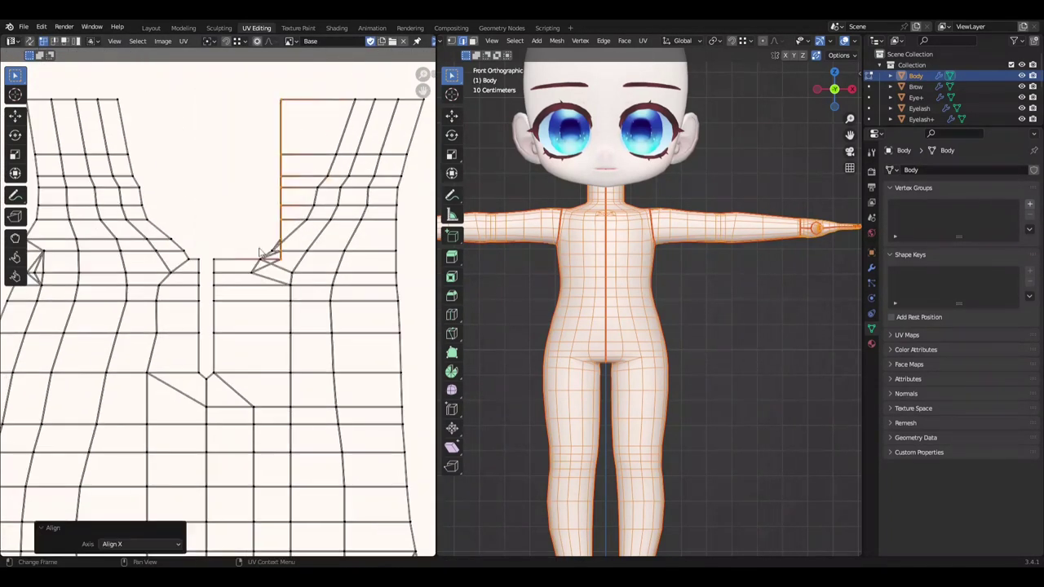
right_click(259, 253)
click(269, 215)
right_click(261, 245)
click(269, 236)
Step: Nudge those edges horizontally and slightly vertically into place, saving along the way
key(g)
key(x)
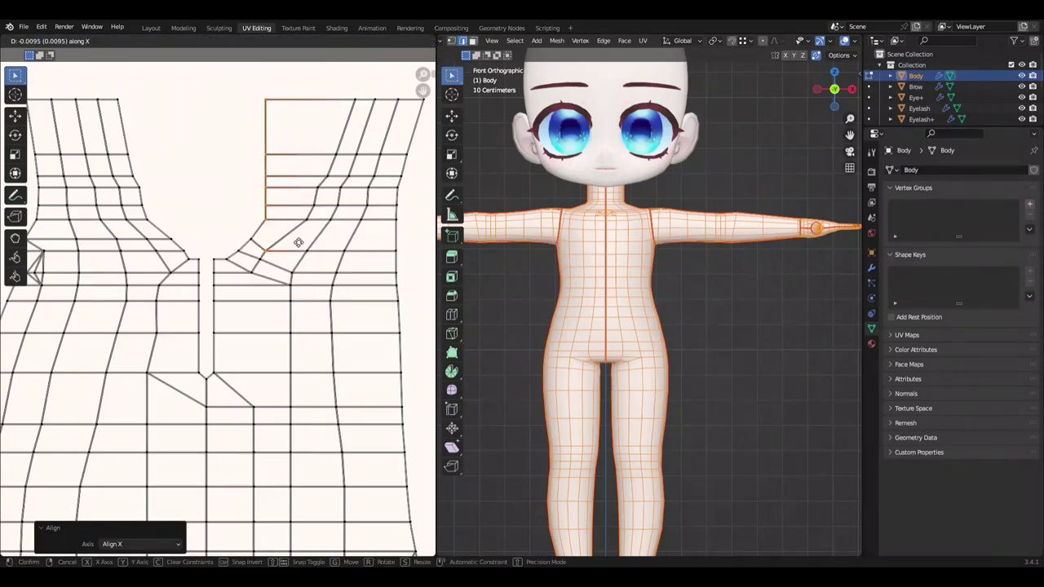
key(ctrl+z)
key(ctrl+z)
key(ctrl+z)
key(ctrl+z)
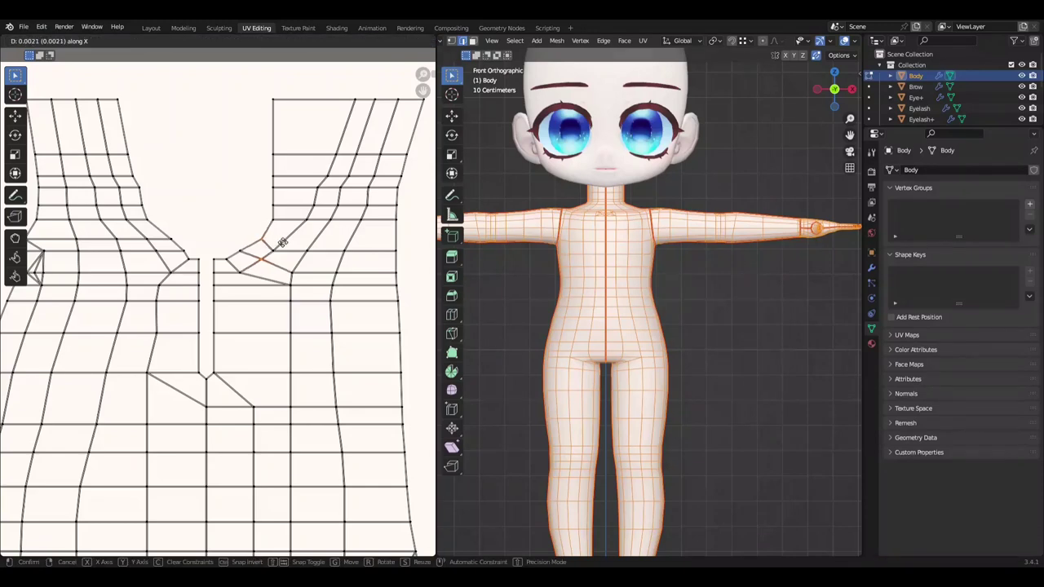
click(282, 243)
scroll(290, 243, down, 3)
scroll(298, 243, up, 3)
scroll(334, 226, up, 2)
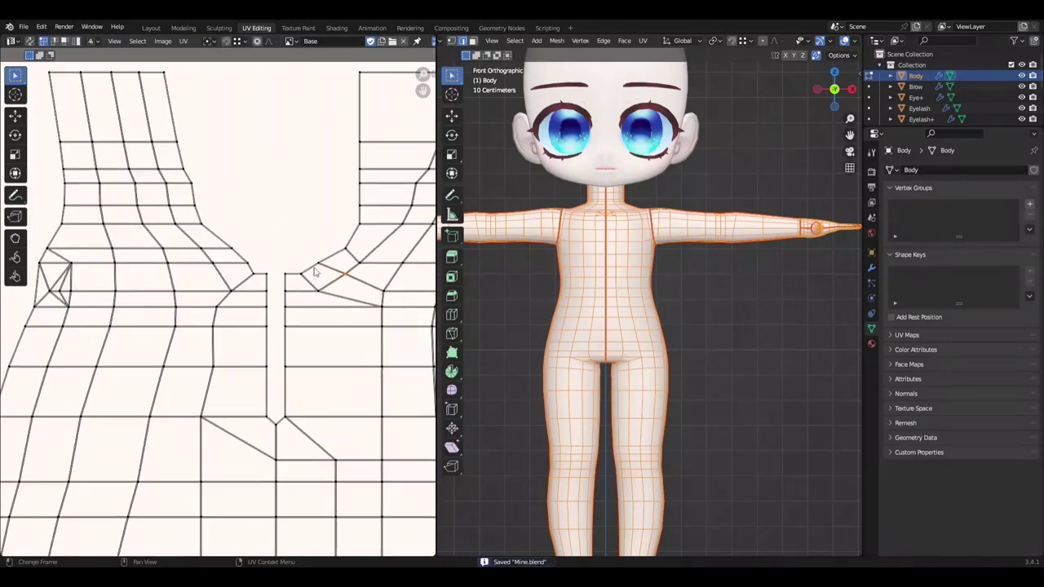
scroll(302, 293, up, 1)
scroll(331, 297, down, 1)
key(ctrl+s)
scroll(310, 299, down, 1)
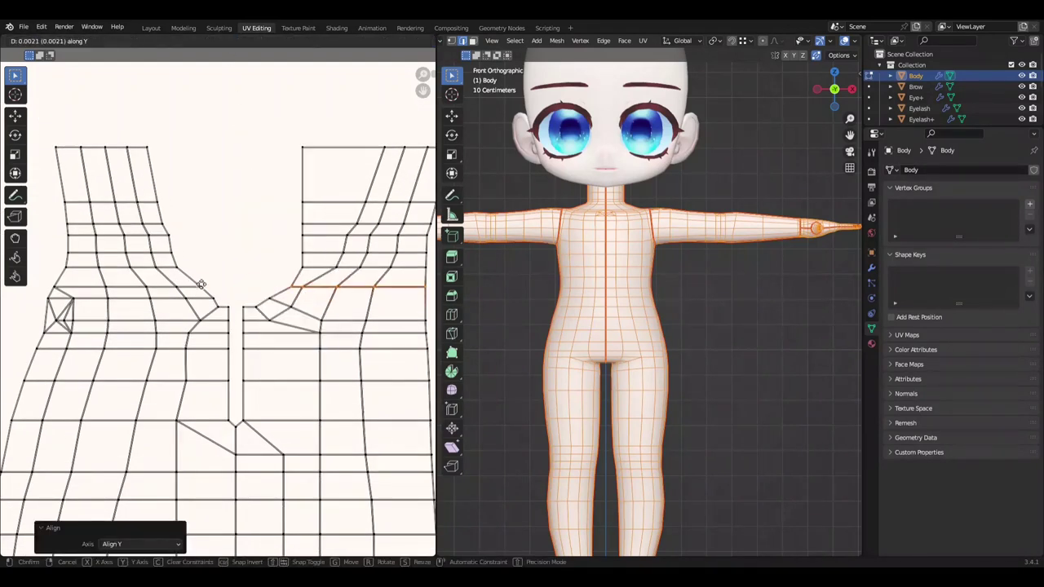
click(200, 284)
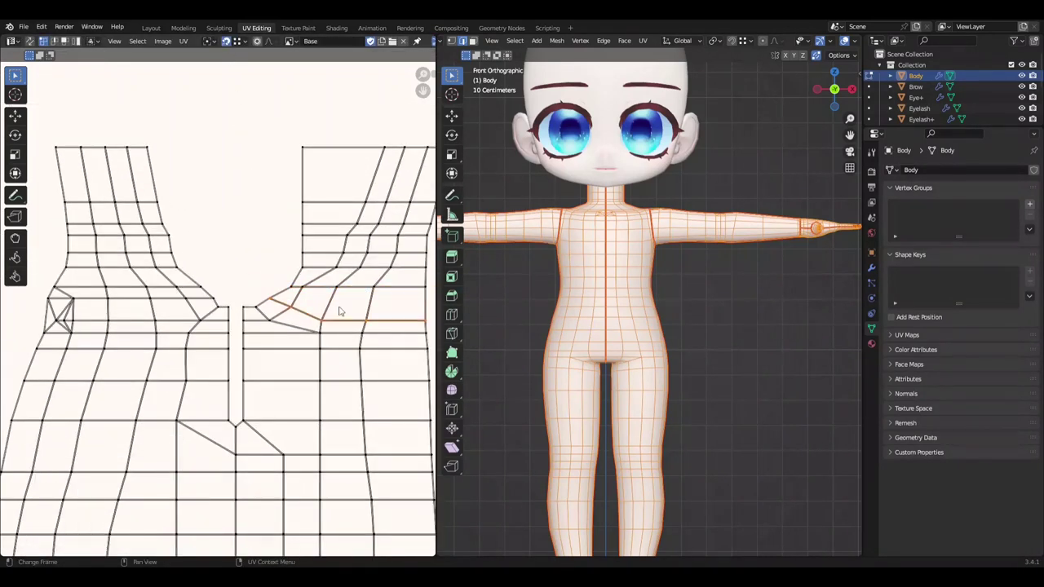
Step: Align the selected edges and save the file
right_click(279, 283)
click(337, 296)
key(ctrl+s)
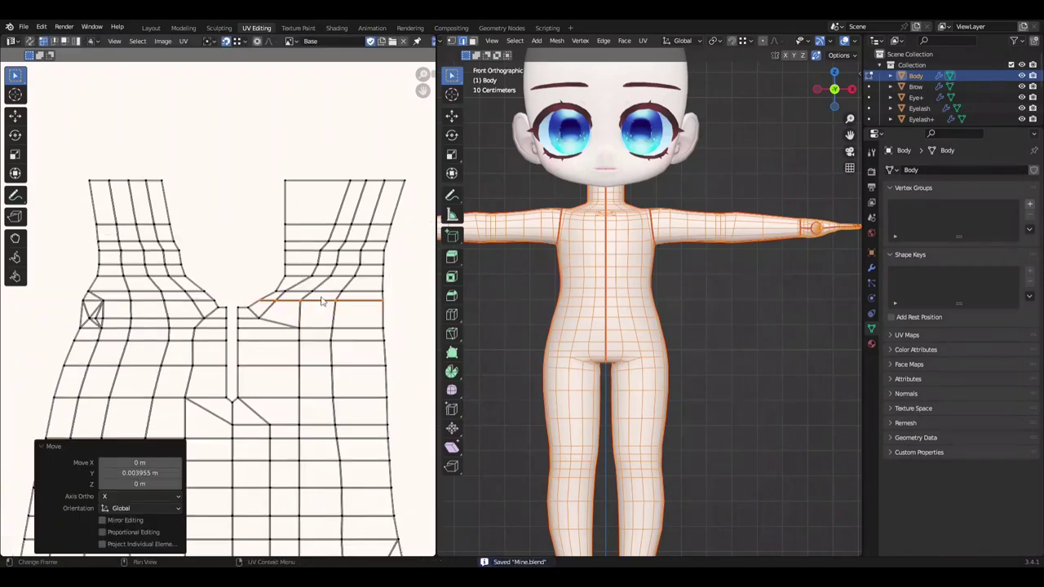
scroll(315, 268, up, 1)
scroll(217, 250, down, 2)
Step: Straighten the edge path up the right island's side vertically, shift it along X, and save
ctrl+click(286, 204)
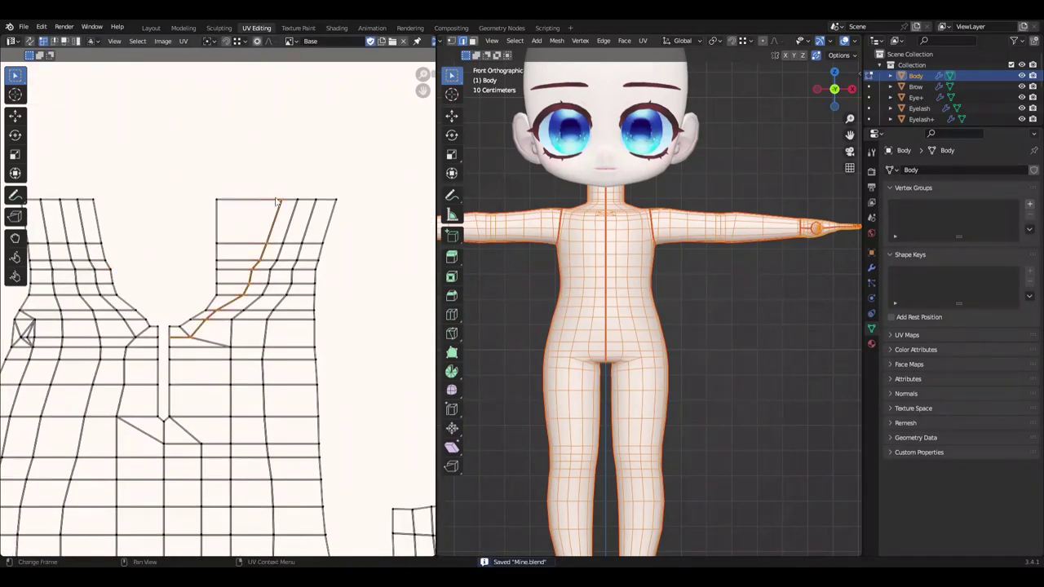
right_click(387, 272)
click(387, 271)
scroll(333, 273, down, 4)
scroll(330, 271, up, 6)
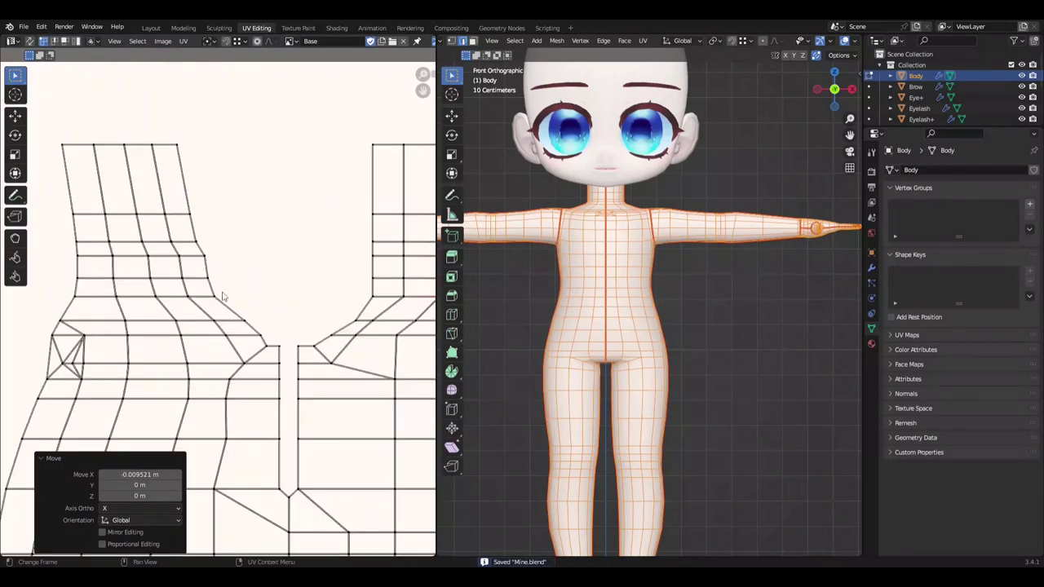
key(g)
key(x)
scroll(263, 281, down, 1)
key(ctrl+s)
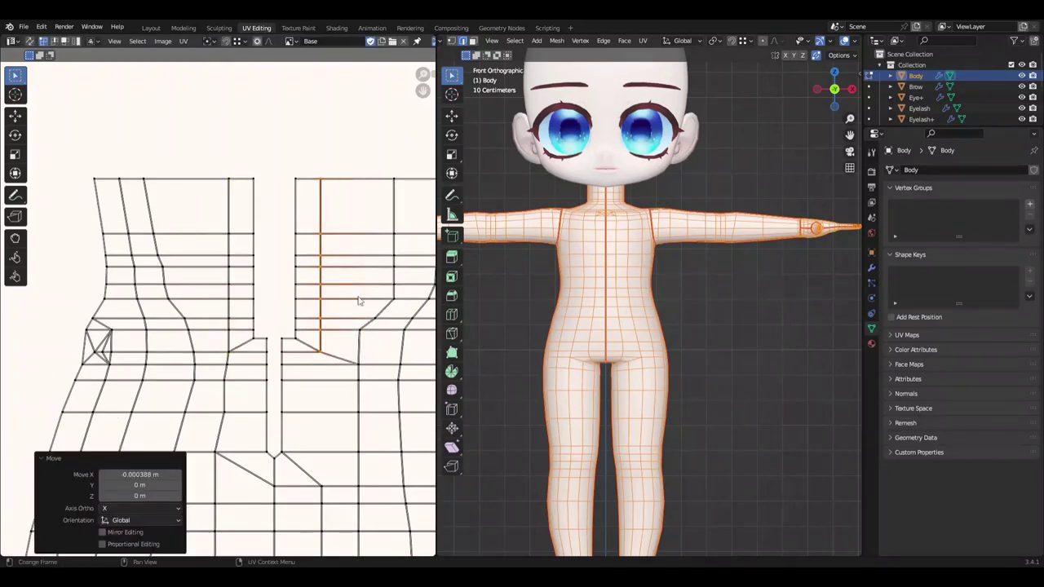
scroll(359, 302, down, 2)
scroll(244, 244, up, 2)
Step: Align another vertical torso edge column into a straight line and save
key(shift+w)
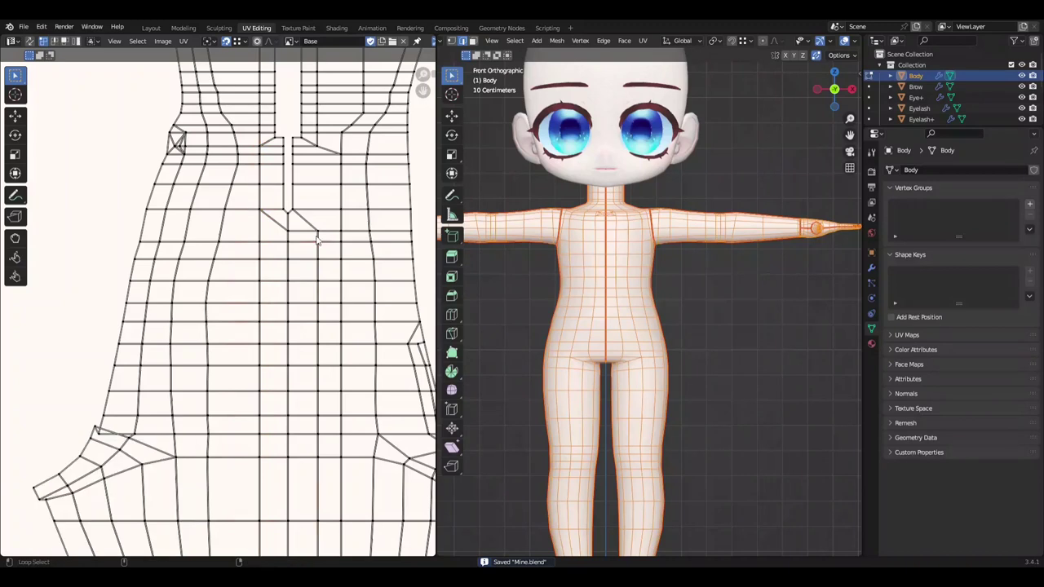
alt+click(318, 239)
right_click(299, 164)
click(291, 185)
scroll(291, 185, down, 2)
right_click(277, 321)
click(277, 321)
key(ctrl+s)
alt+click(296, 229)
Step: Straighten a torso edge column vertically using the UV context menu's align option
scroll(297, 228, down, 2)
right_click(294, 285)
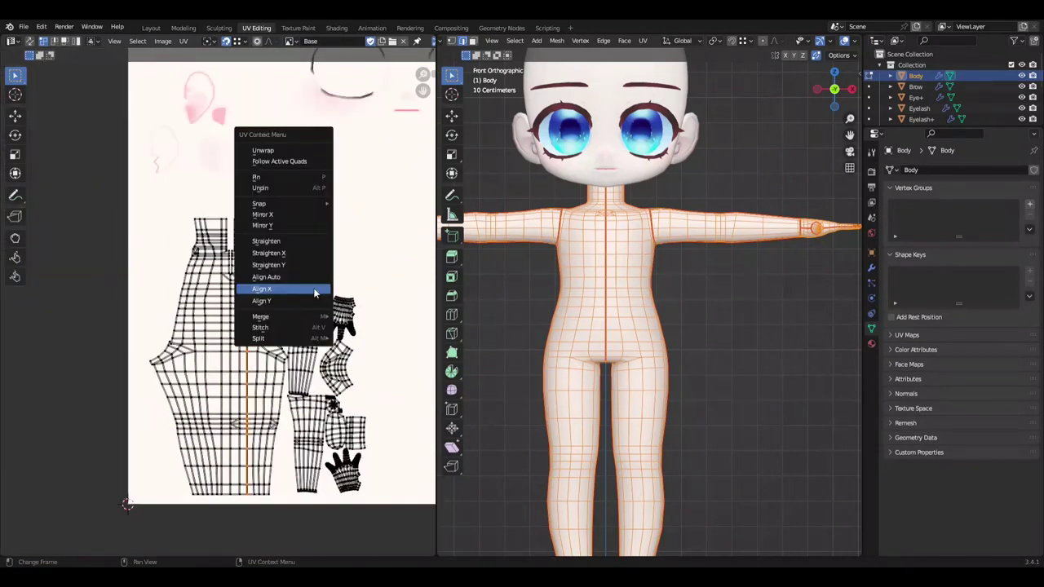
click(339, 299)
scroll(366, 149, up, 2)
scroll(366, 171, up, 2)
Step: Align the next selected column along X, shift it sideways into place, and save
right_click(285, 241)
click(285, 241)
scroll(266, 230, down, 1)
click(266, 230)
scroll(292, 234, up, 1)
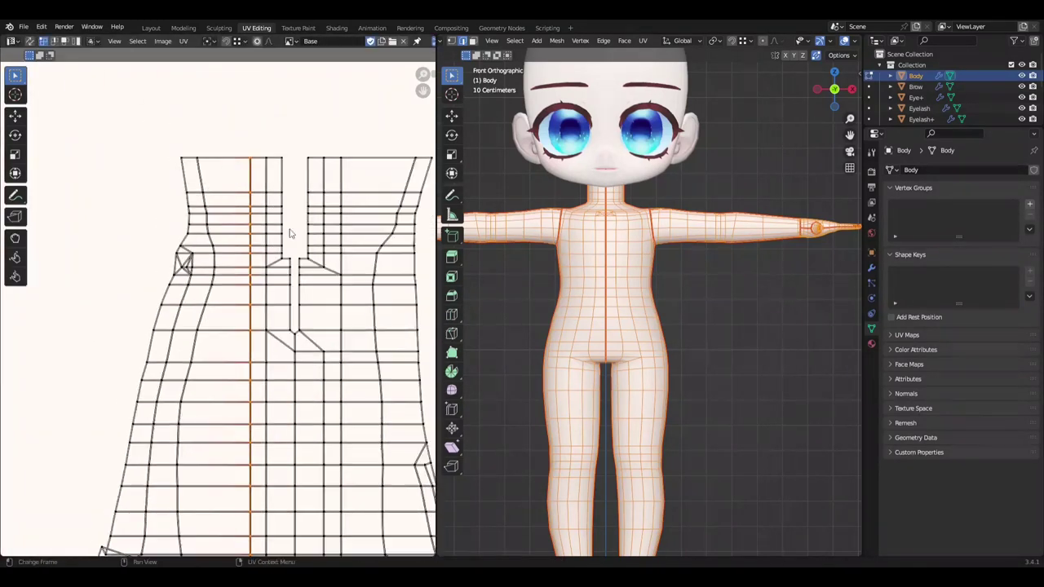
scroll(291, 233, down, 1)
key(ctrl+s)
Step: Slide the selected column horizontally with G X
scroll(262, 303, down, 2)
scroll(258, 170, up, 2)
key(g)
key(x)
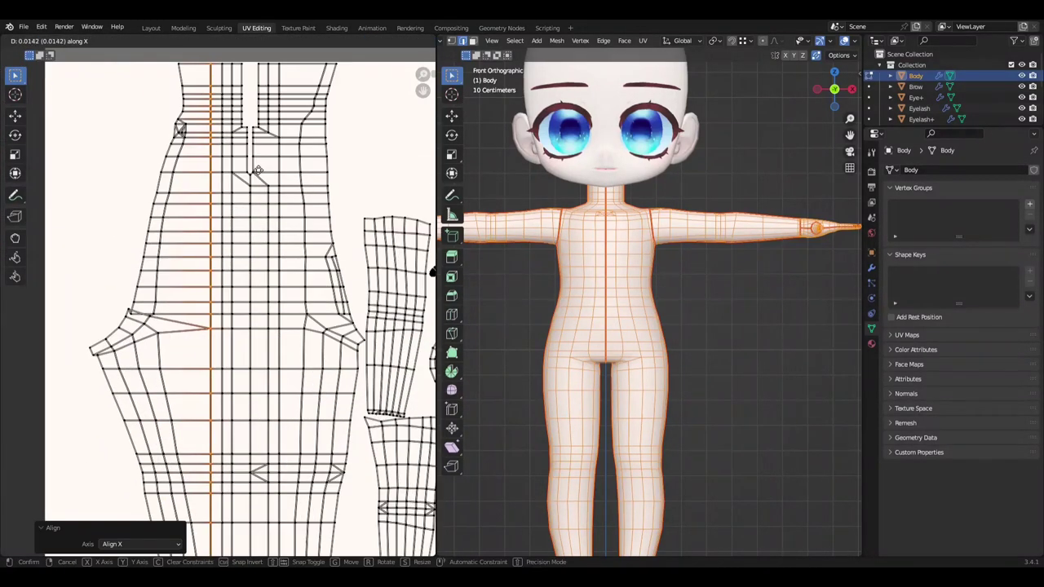
scroll(346, 321, down, 2)
scroll(346, 320, up, 2)
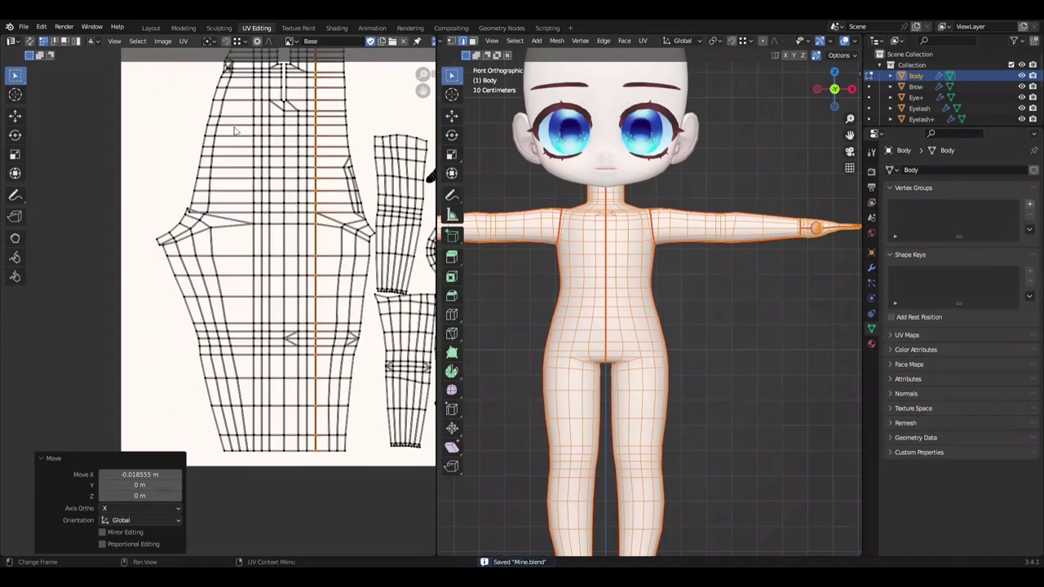
scroll(205, 221, up, 1)
Step: Straighten the island's left edge column vertically
alt+click(205, 221)
right_click(219, 187)
scroll(174, 420, down, 2)
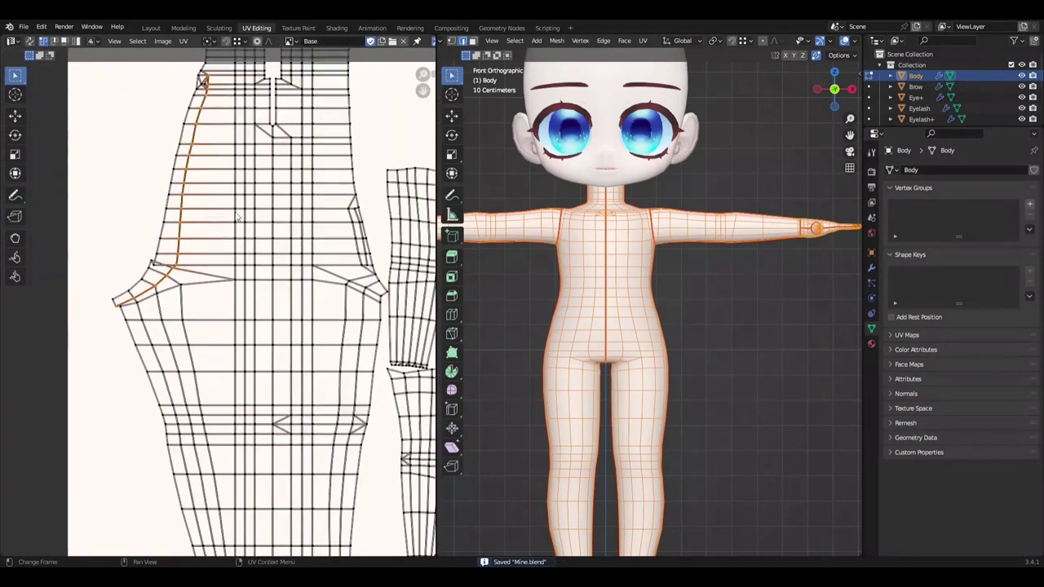
scroll(174, 421, up, 2)
scroll(255, 214, down, 2)
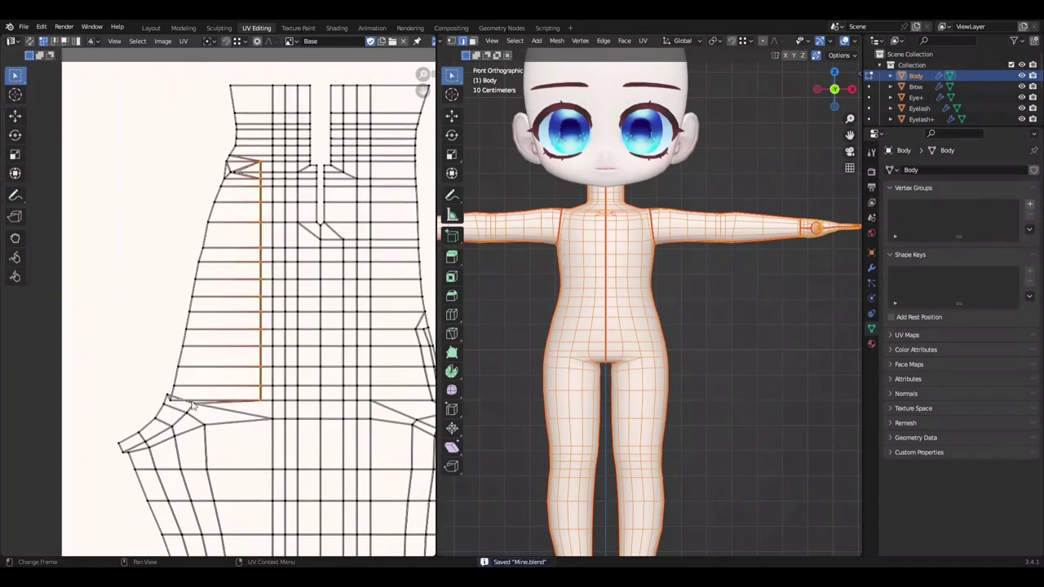
scroll(81, 346, up, 2)
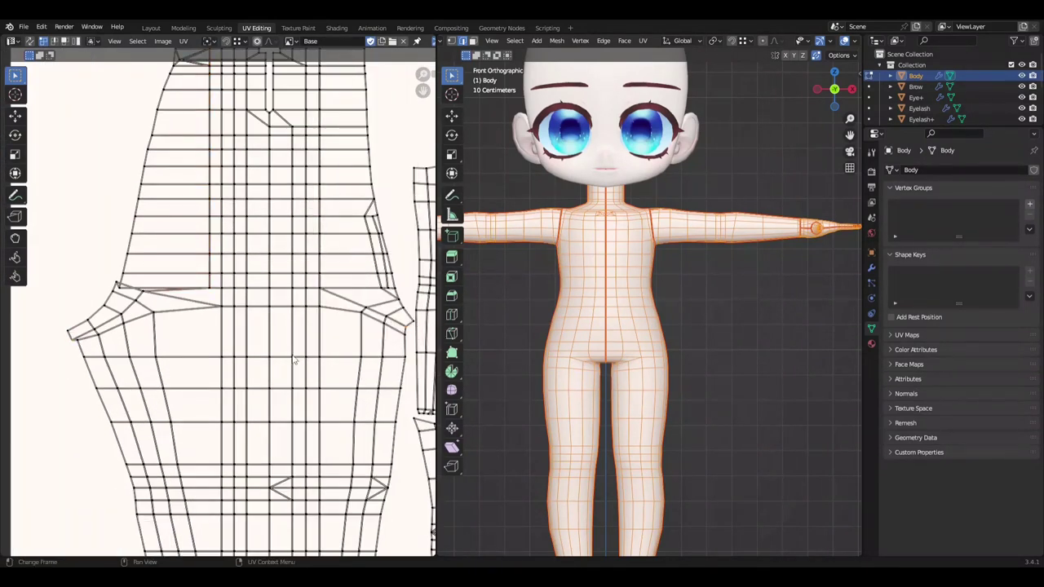
scroll(294, 361, down, 2)
scroll(255, 207, up, 2)
key(shift+w)
Step: Save, then select an inner edge column and the island's left outer boundary
click(255, 207)
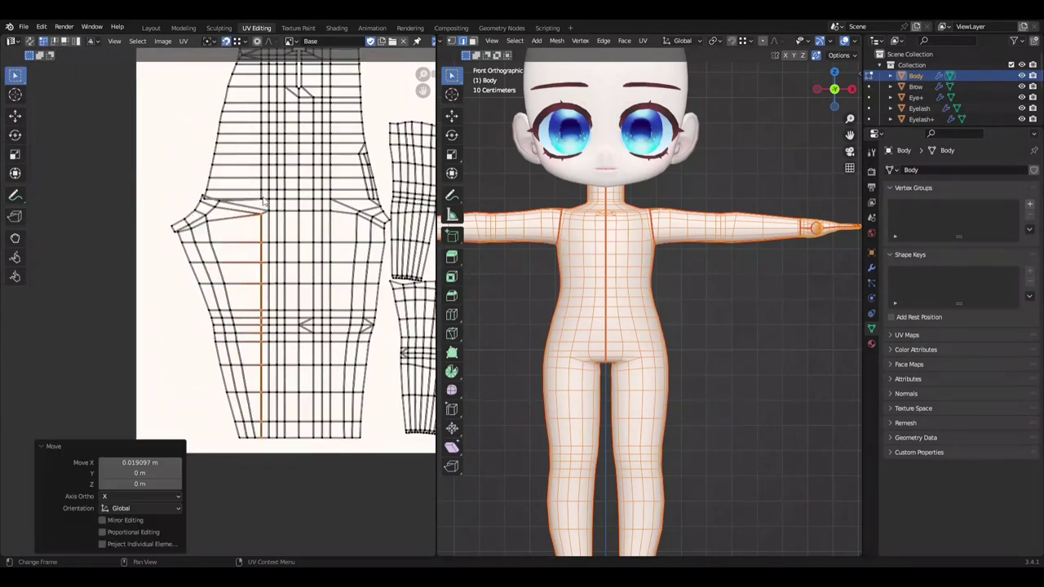
key(ctrl+s)
right_click(250, 201)
scroll(250, 201, down, 2)
scroll(261, 311, up, 2)
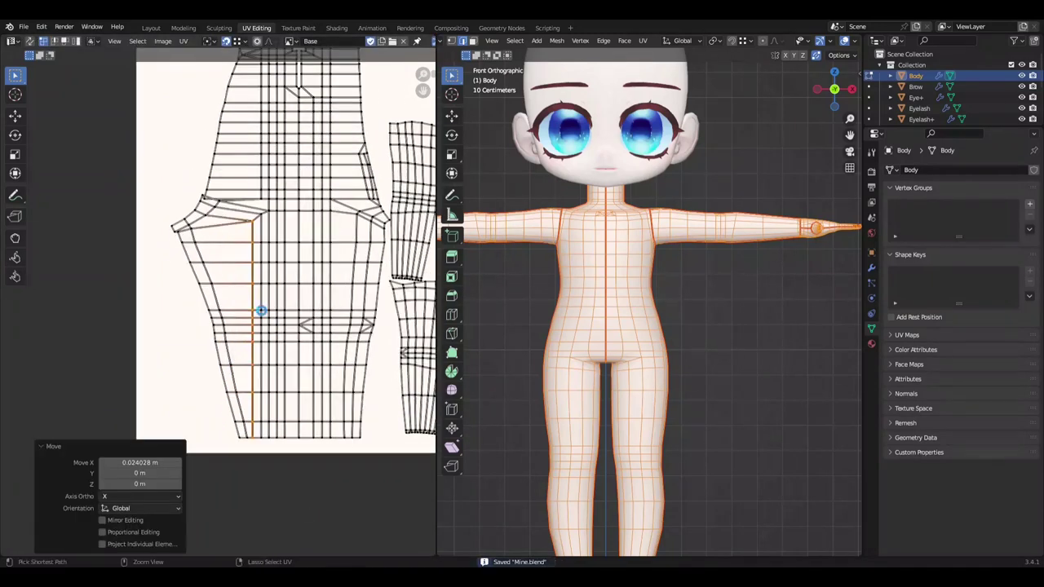
alt+click(226, 299)
scroll(244, 490, down, 2)
scroll(245, 310, up, 3)
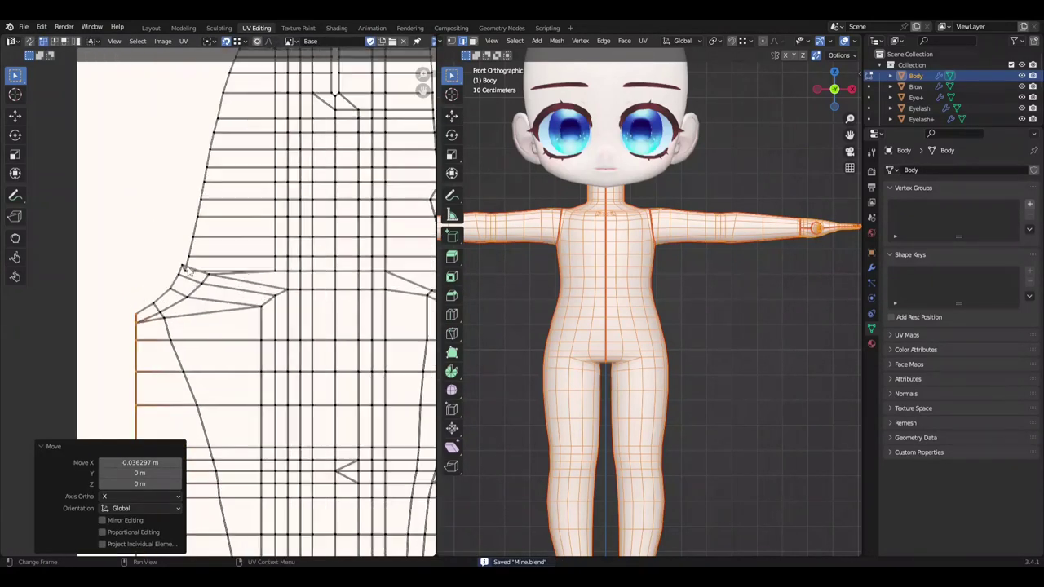
scroll(277, 308, up, 1)
Step: Reposition a short horizontal hip edge vertically with G Y, undoing and redoing the move
click(278, 308)
key(g)
key(y)
click(295, 283)
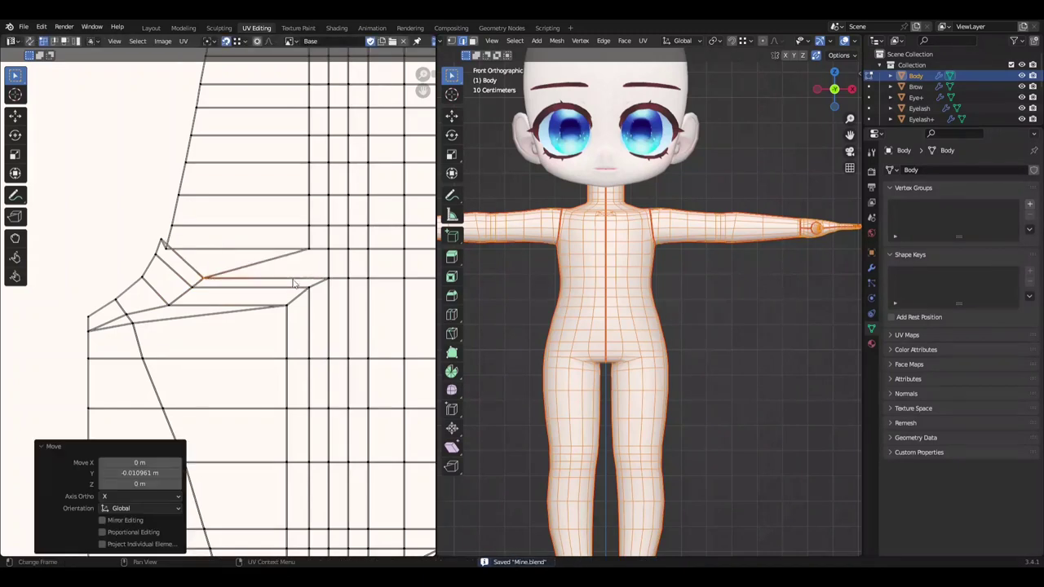
key(ctrl+z)
click(226, 173)
scroll(226, 173, down, 3)
Step: Align the selected edges twice through the UV context menu
right_click(247, 251)
click(248, 252)
scroll(202, 291, up, 2)
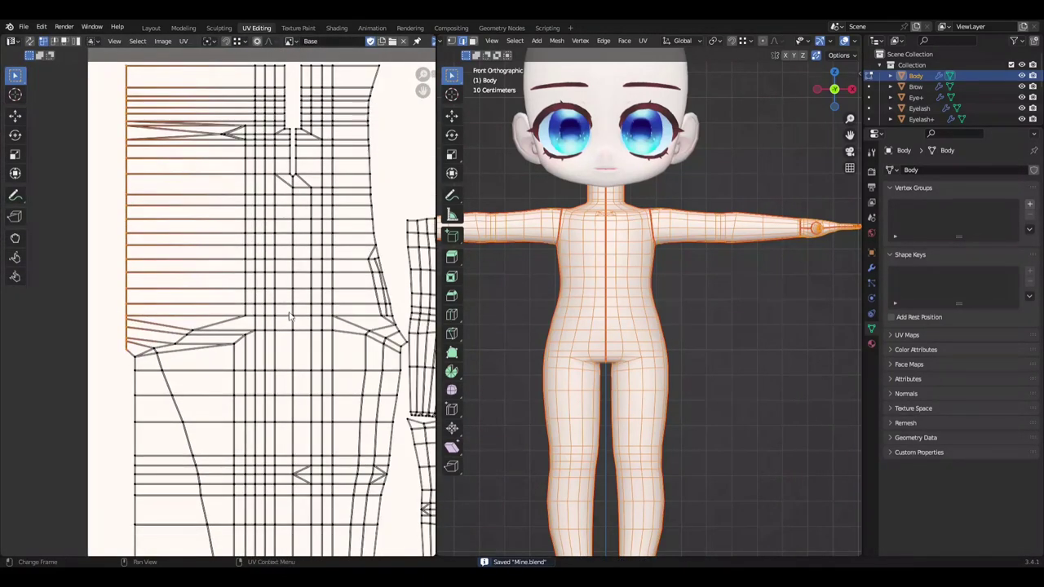
scroll(202, 291, up, 2)
right_click(249, 274)
click(249, 274)
Step: Shift the torso island's left outline sideways into line
alt+click(223, 235)
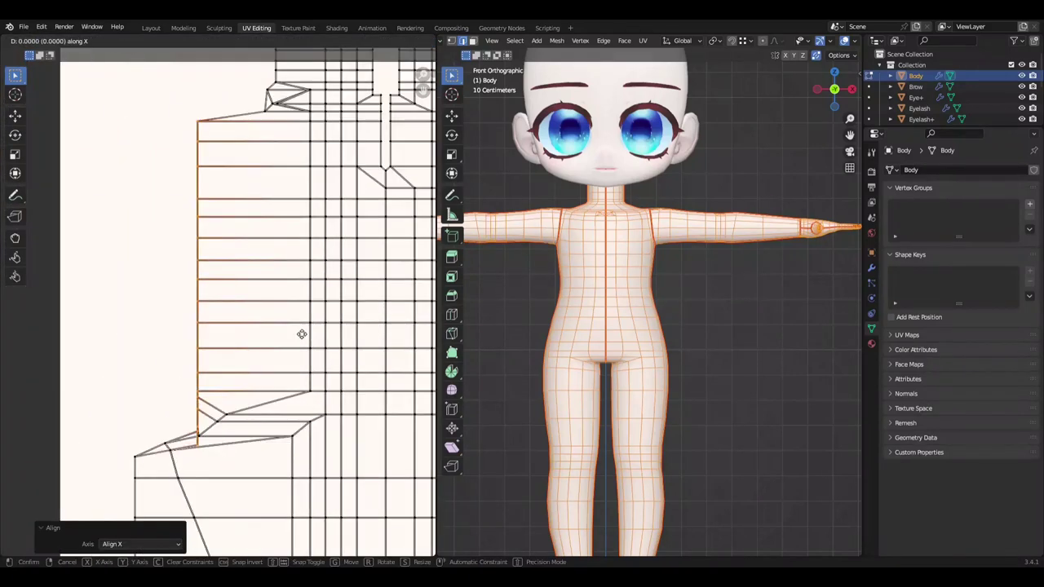
key(ctrl+s)
click(288, 228)
scroll(288, 228, down, 3)
scroll(268, 281, up, 2)
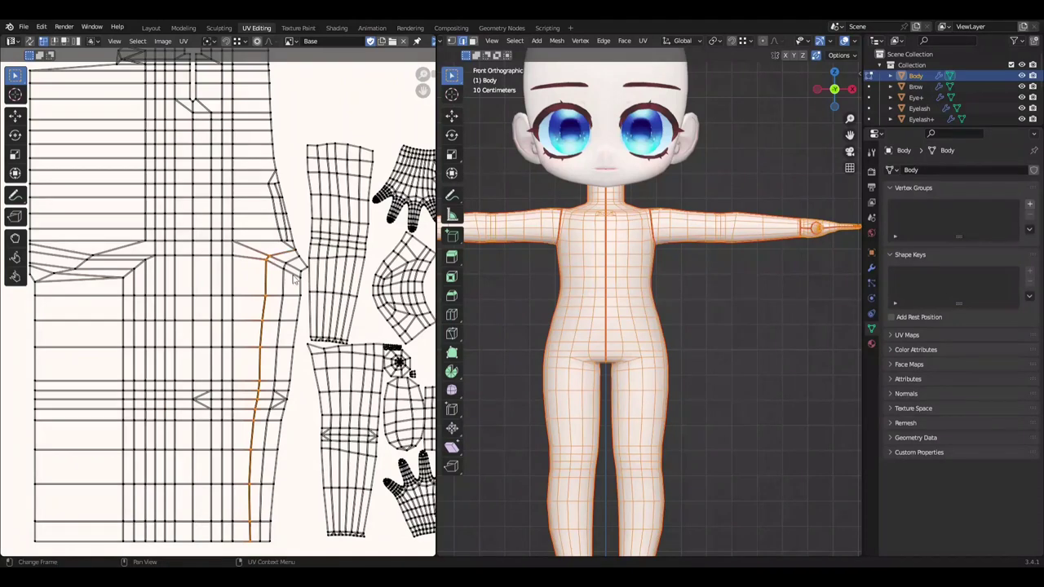
Step: Slide the last straightened column horizontally into its final position with G X
right_click(303, 268)
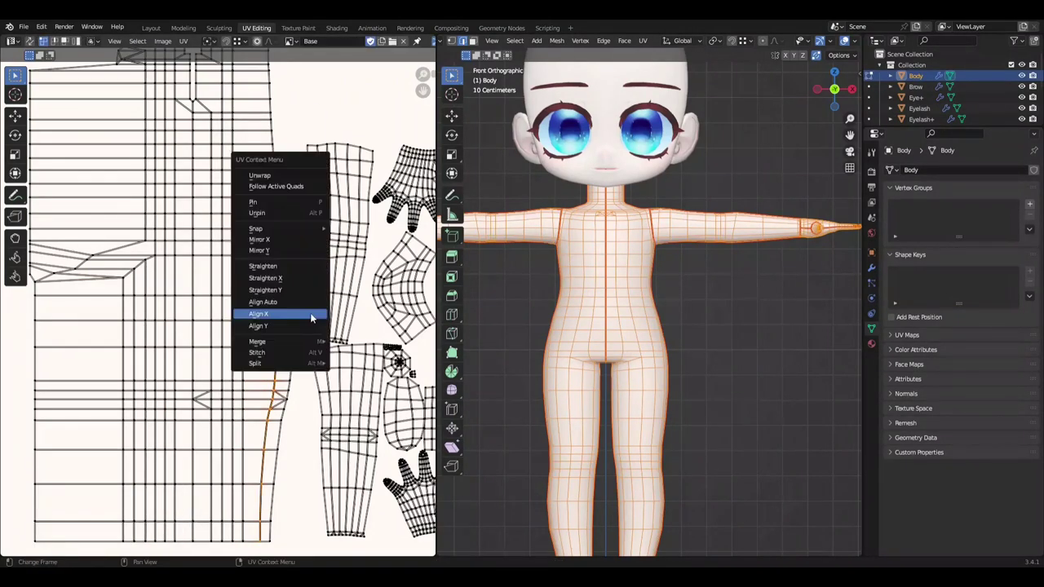
key(Escape)
key(g)
key(x)
click(310, 271)
scroll(310, 271, down, 2)
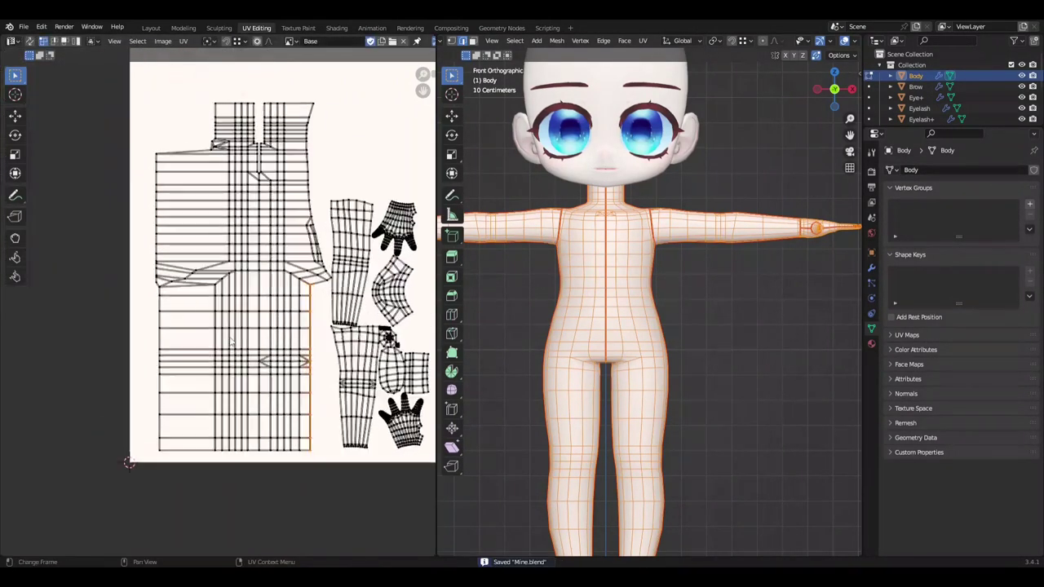
scroll(224, 319, up, 3)
Step: Confirm the torso column move and save the file
click(287, 154)
key(ctrl+s)
scroll(326, 245, down, 2)
scroll(380, 288, up, 2)
scroll(379, 288, down, 2)
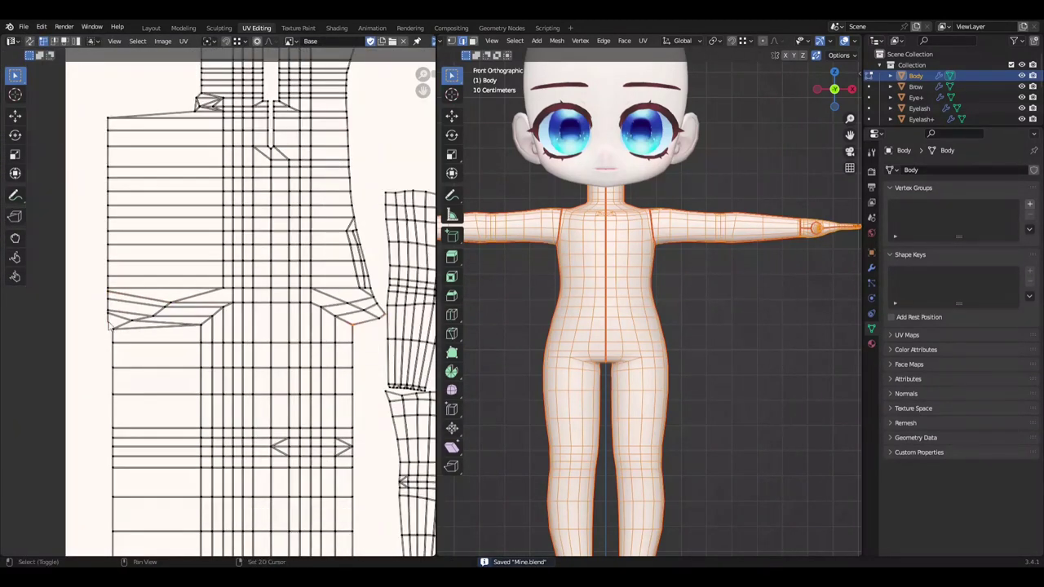
scroll(106, 320, up, 2)
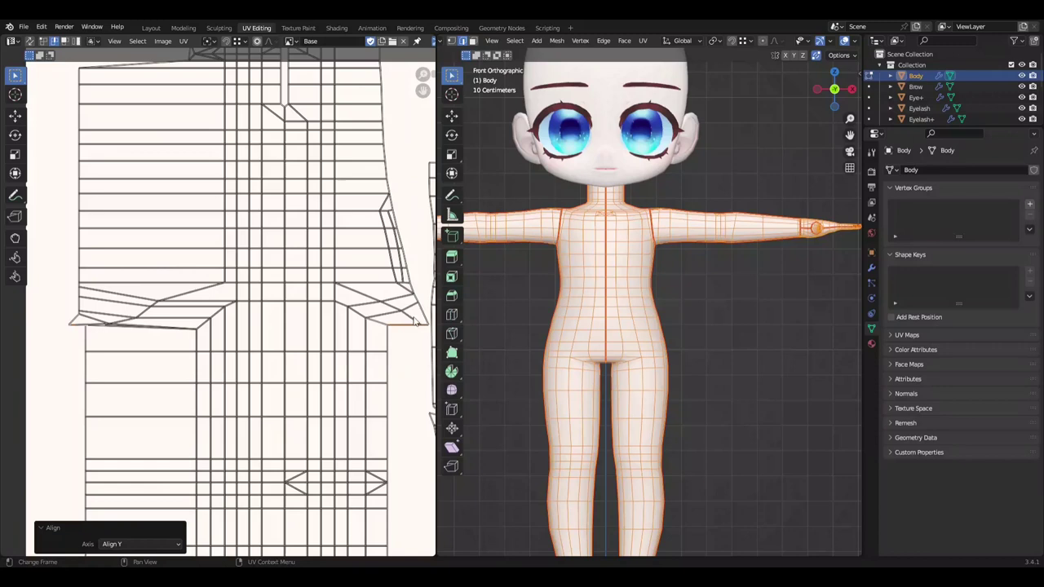
scroll(408, 324, down, 2)
scroll(251, 328, up, 2)
Step: Straighten the selected armpit edge row horizontally
key(shift+w)
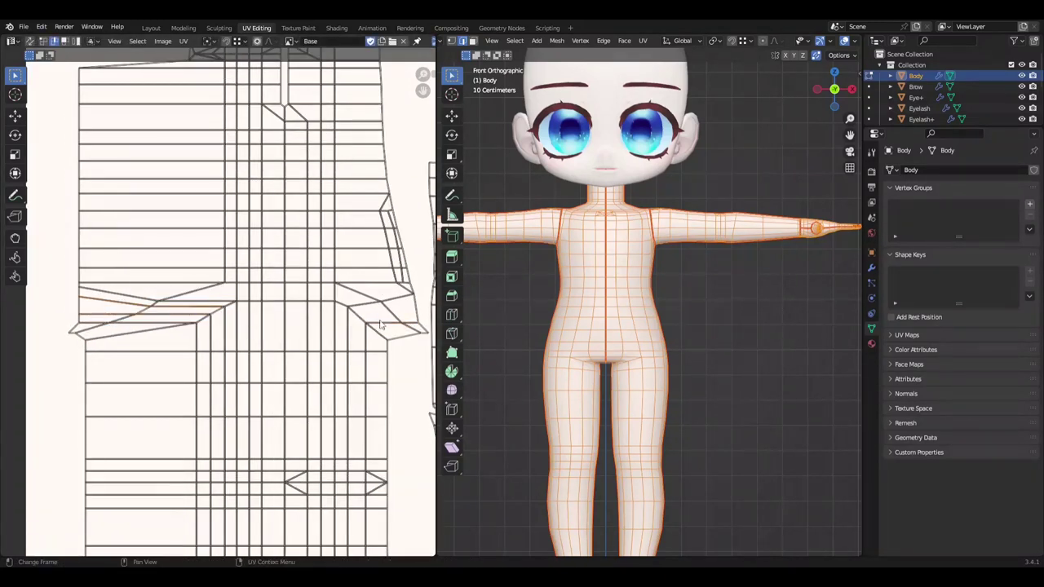
click(249, 312)
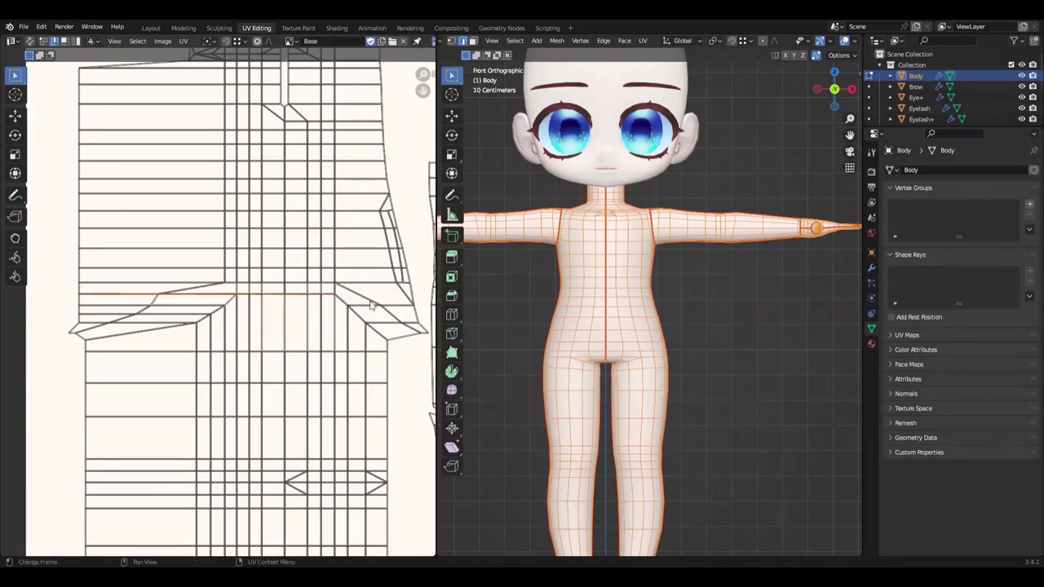
scroll(371, 305, up, 2)
scroll(359, 278, up, 2)
Step: Align the torso edge column vertically and shift it sideways along X
key(g)
key(x)
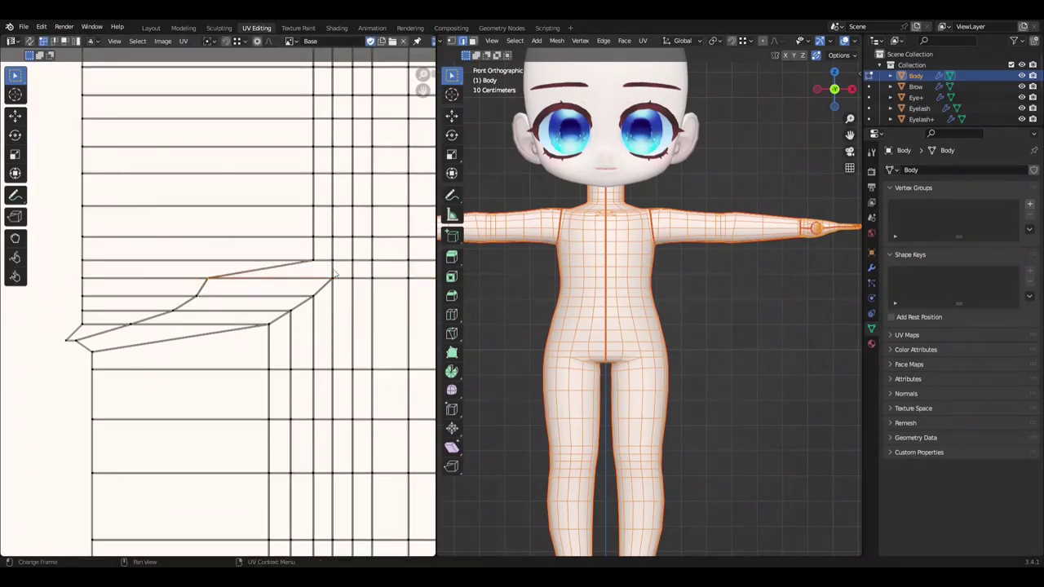
scroll(334, 276, down, 4)
scroll(383, 367, up, 1)
scroll(392, 375, up, 1)
right_click(364, 298)
click(364, 298)
key(g)
key(x)
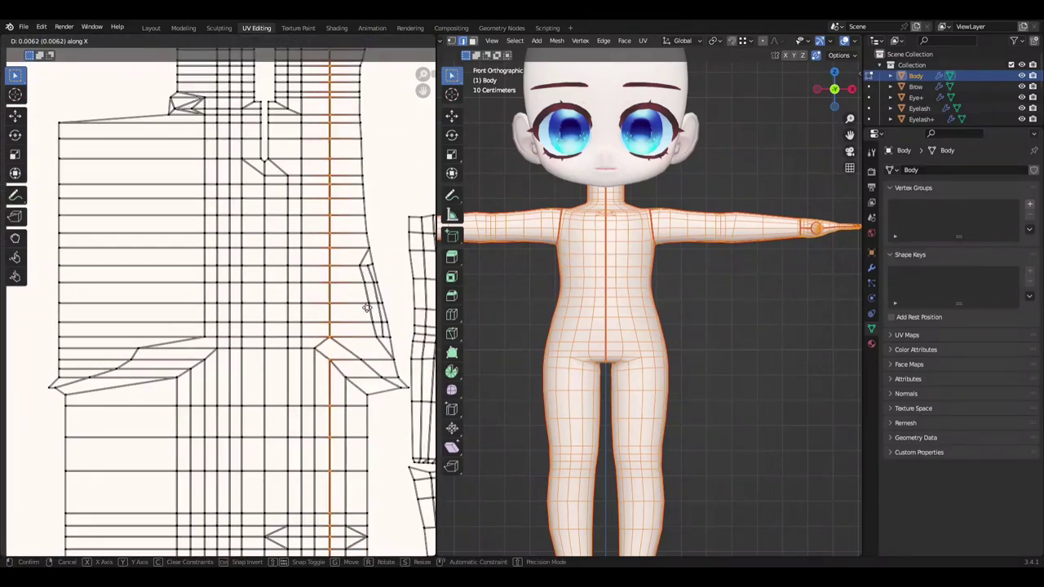
click(366, 308)
Step: Select the neighbouring vertical edge columns of the torso and save
scroll(294, 318, up, 2)
scroll(228, 327, up, 1)
scroll(265, 320, up, 1)
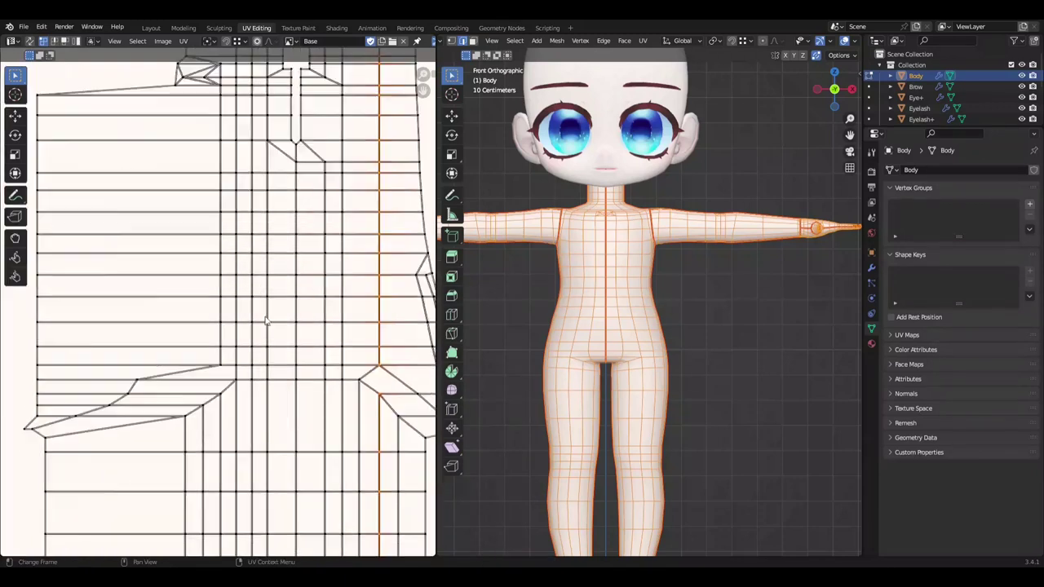
scroll(265, 321, down, 2)
ctrl+click(211, 424)
scroll(211, 424, up, 1)
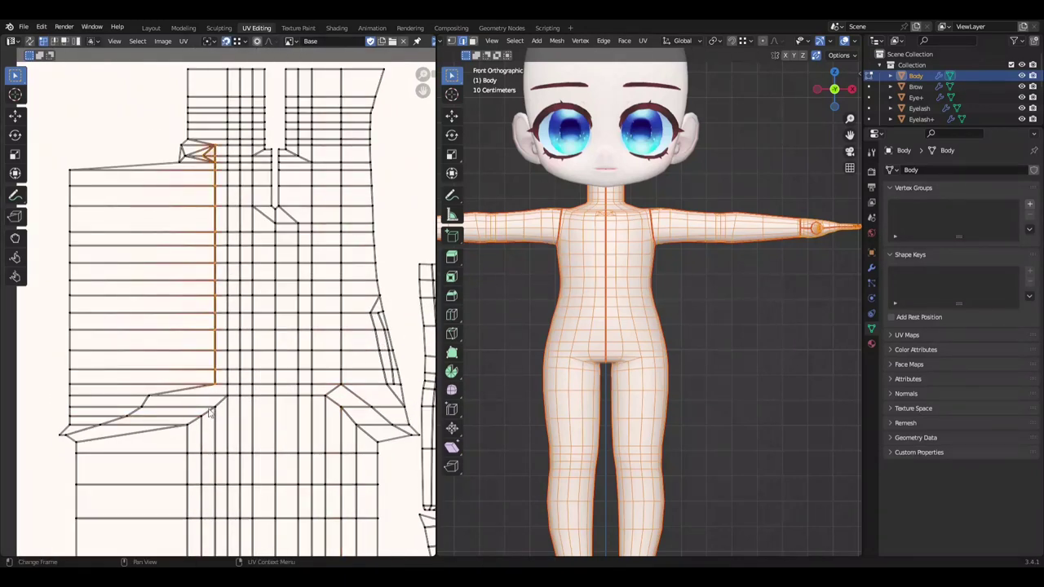
middle_drag(210, 413, 229, 422)
ctrl+click(248, 412)
key(ctrl+s)
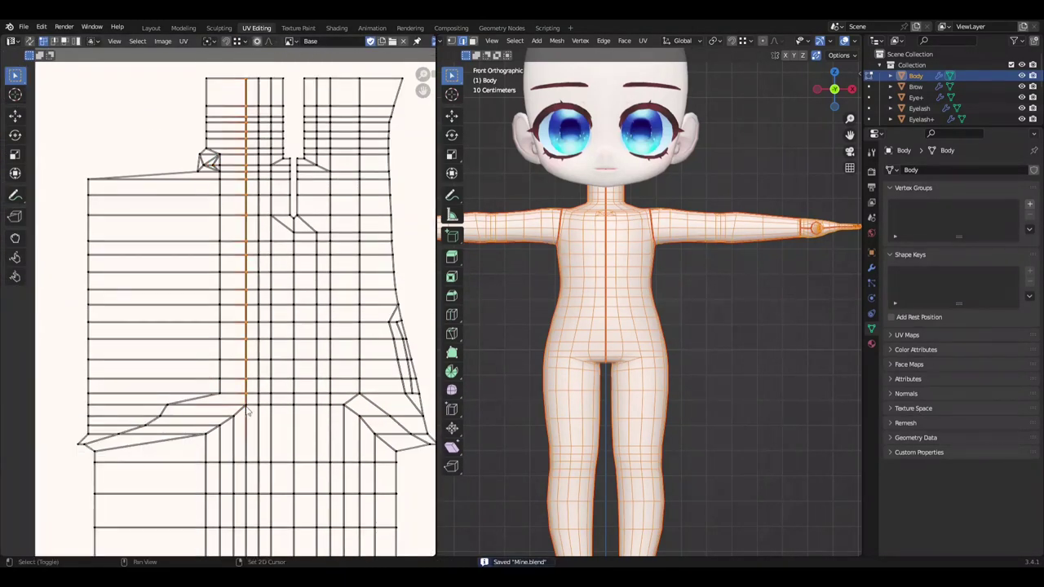
Step: Move and fine-tune the selected torso vertices into position, then save
key(ctrl+s)
scroll(189, 412, up, 1)
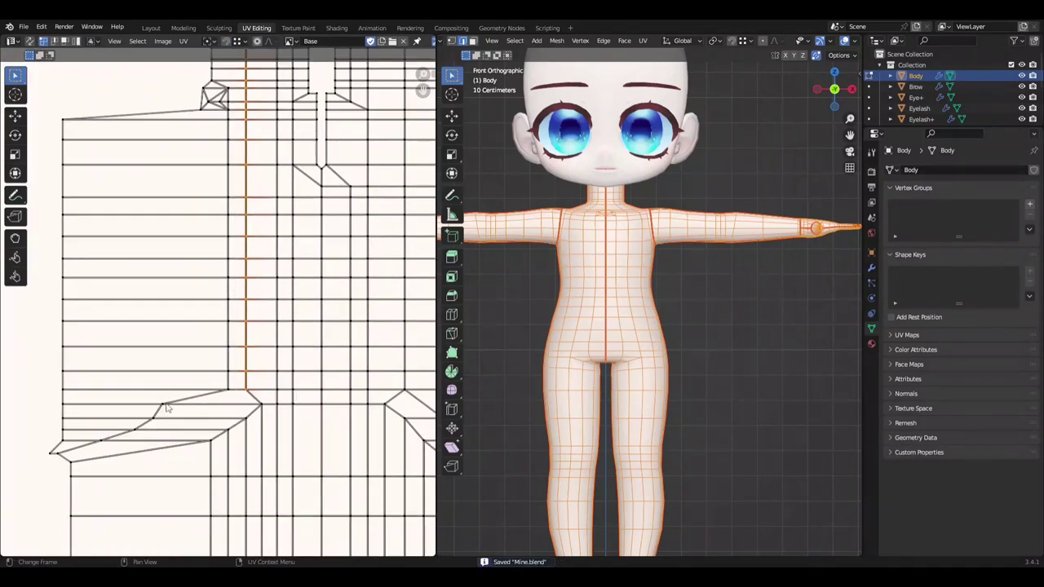
scroll(263, 371, down, 2)
scroll(284, 314, up, 2)
click(325, 301)
key(g)
click(310, 314)
key(ctrl+s)
scroll(310, 315, down, 2)
scroll(181, 276, up, 2)
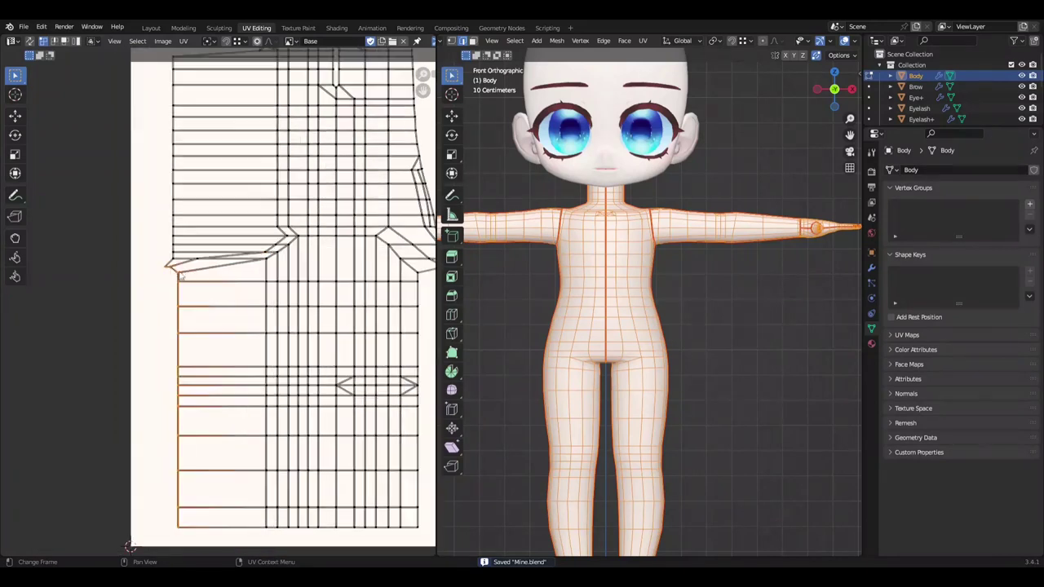
click(259, 278)
Step: Align the selected torso edge path vertically and confirm its constrained moves
scroll(259, 279, up, 1)
scroll(269, 282, up, 1)
scroll(278, 293, down, 3)
scroll(288, 306, up, 2)
scroll(289, 306, down, 2)
scroll(291, 343, up, 2)
right_click(291, 370)
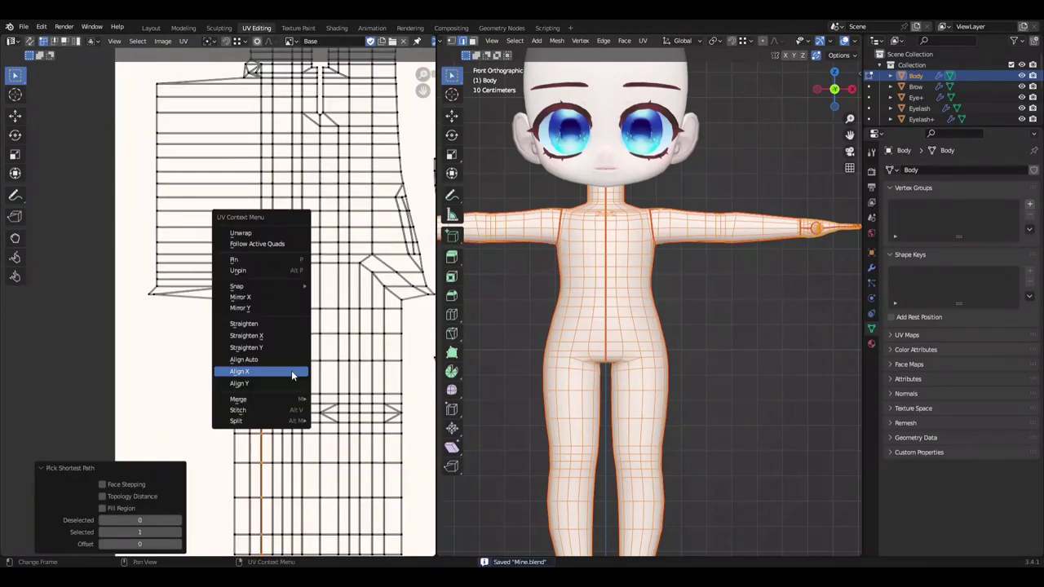
click(296, 366)
scroll(306, 327, up, 3)
scroll(203, 392, up, 1)
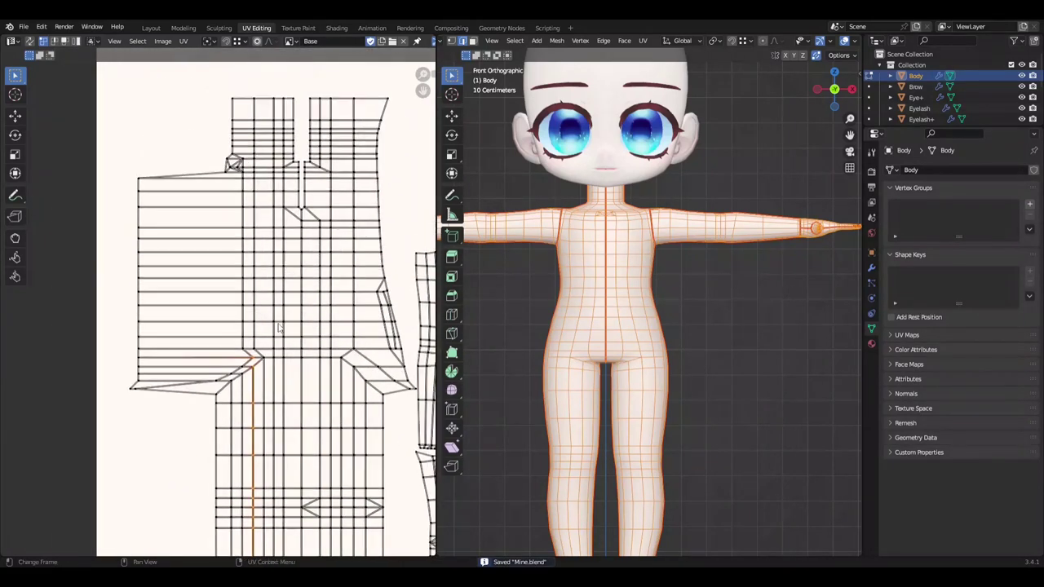
ctrl+click(228, 425)
scroll(221, 201, down, 1)
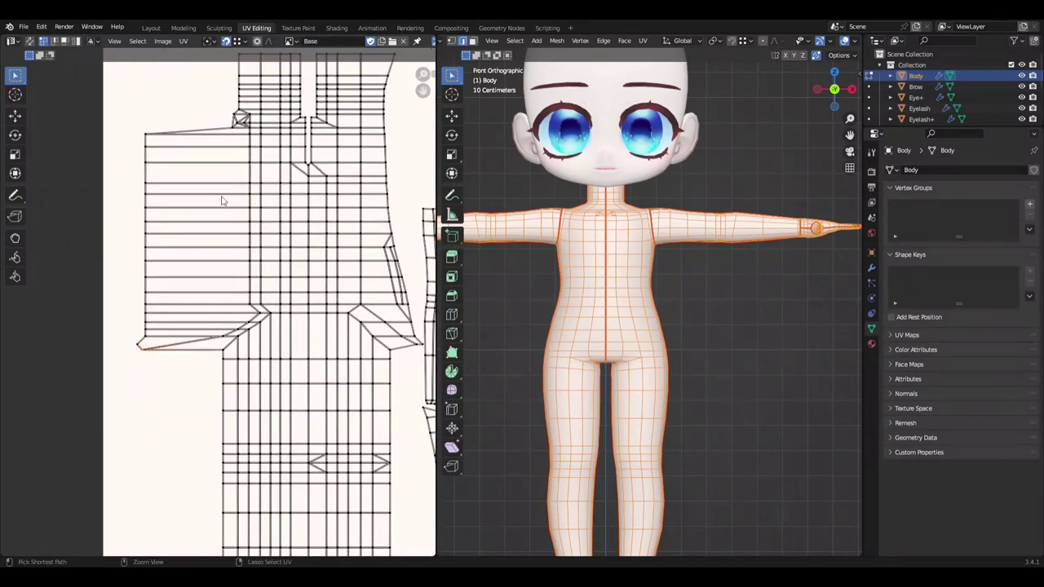
click(262, 276)
Step: Align the selected torso edge into a vertical line
scroll(233, 366, up, 3)
scroll(273, 356, down, 1)
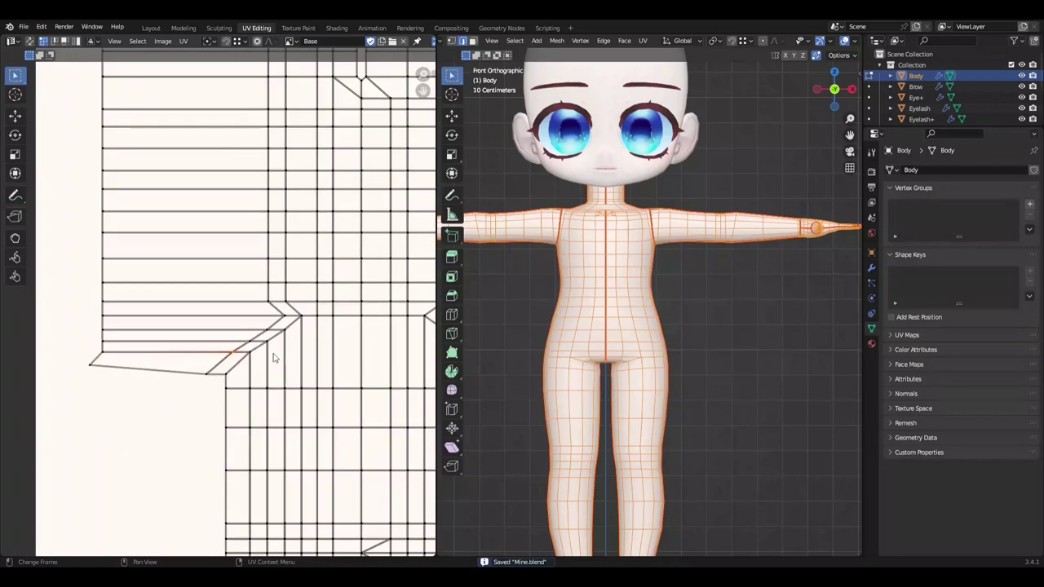
scroll(196, 352, down, 1)
scroll(196, 353, down, 2)
scroll(240, 350, up, 2)
right_click(239, 350)
click(240, 350)
key(g)
key(x)
right_click(238, 152)
Step: Align the selected UVs horizontally, nudge them along Y, and save
right_click(284, 343)
click(284, 349)
key(g)
key(y)
click(330, 416)
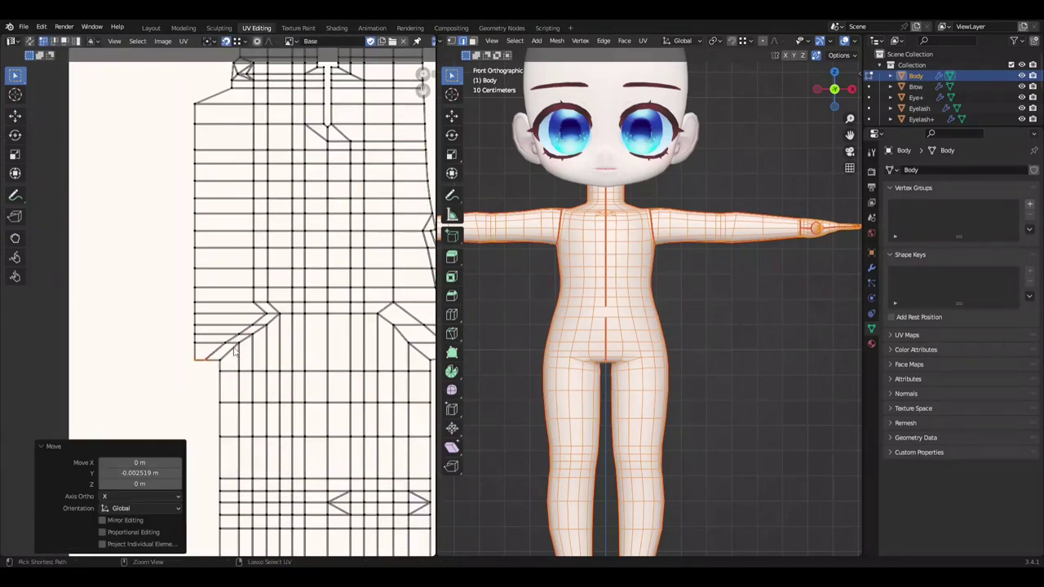
key(ctrl+s)
Step: Select the torso's left vertical edge loop and slide it right along X
scroll(282, 401, down, 1)
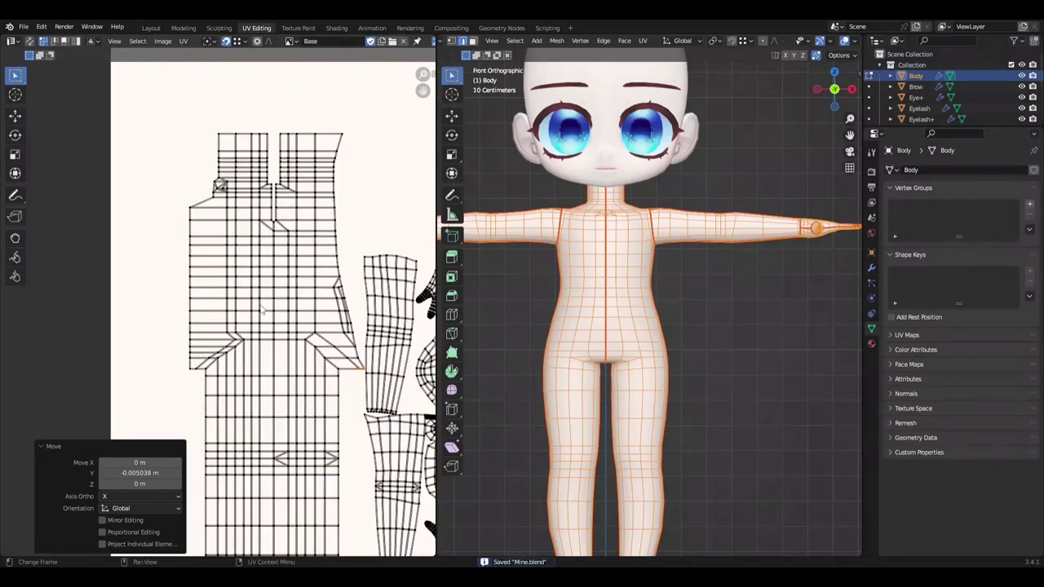
scroll(262, 308, up, 2)
scroll(263, 308, up, 1)
alt+click(245, 375)
key(g)
key(x)
click(269, 406)
scroll(269, 406, up, 1)
right_click(261, 152)
Step: Save, then align the selected torso edge loop into a vertical line
key(ctrl+s)
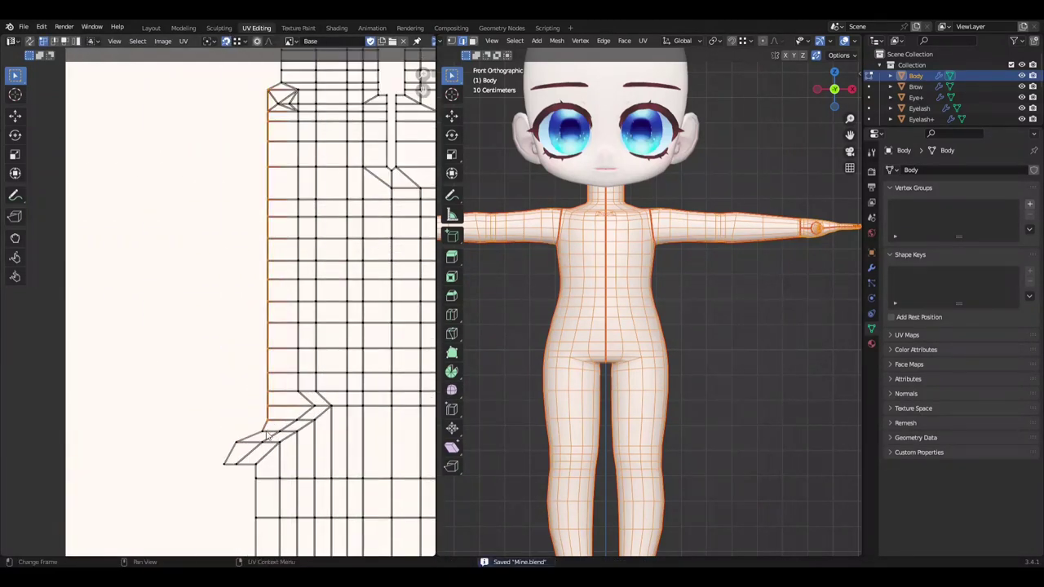
scroll(269, 408, down, 1)
scroll(294, 307, up, 1)
scroll(261, 343, down, 1)
scroll(233, 380, up, 1)
scroll(232, 379, down, 1)
key(ctrl+s)
scroll(269, 391, down, 1)
scroll(310, 400, down, 1)
scroll(351, 408, down, 1)
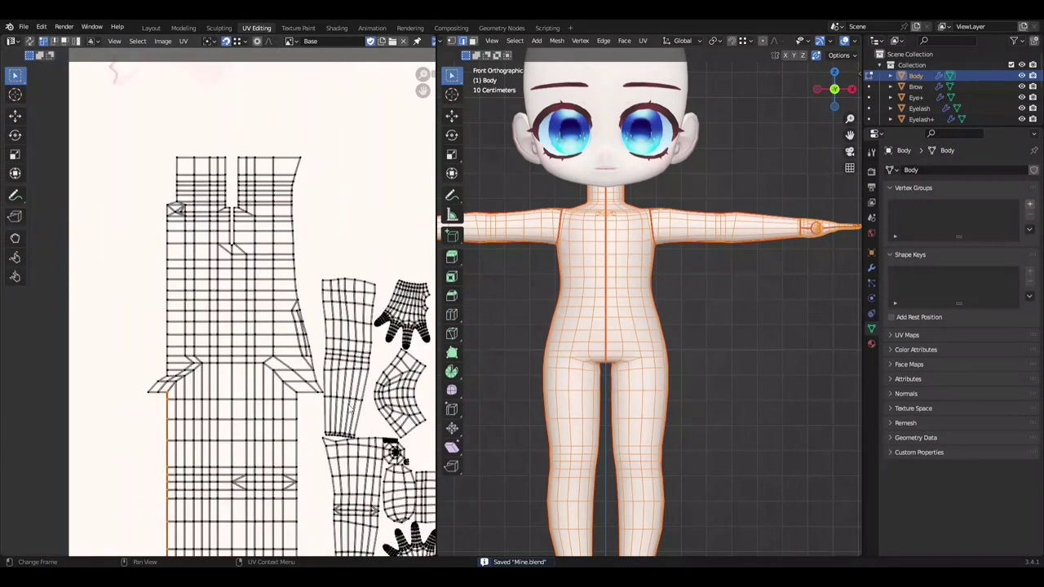
scroll(349, 407, up, 2)
key(shift+w)
click(329, 408)
Step: Shift the aligned left outline column along X and save
scroll(318, 420, down, 1)
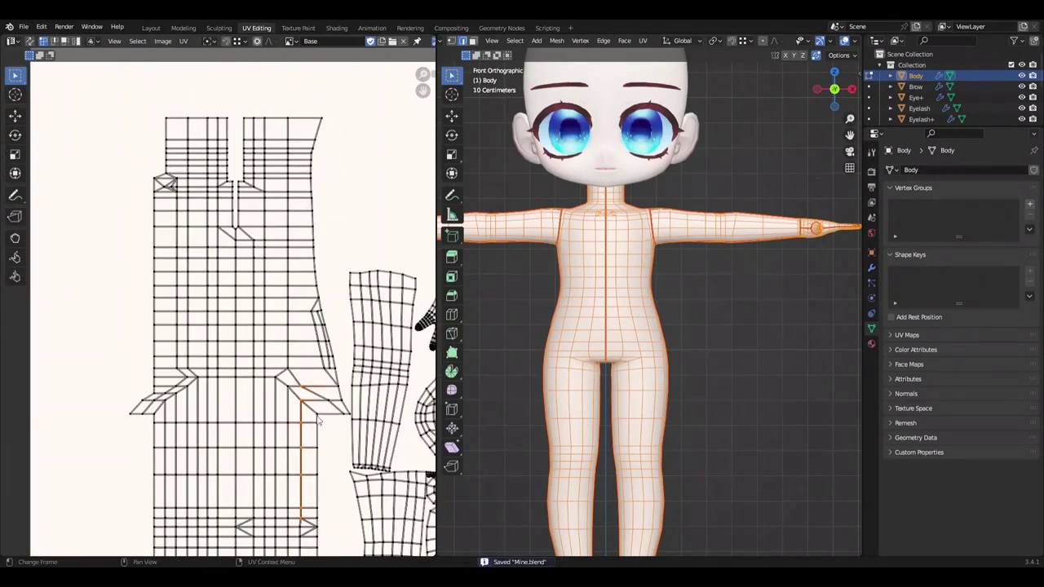
ctrl+middle_drag(355, 370, 99, 548)
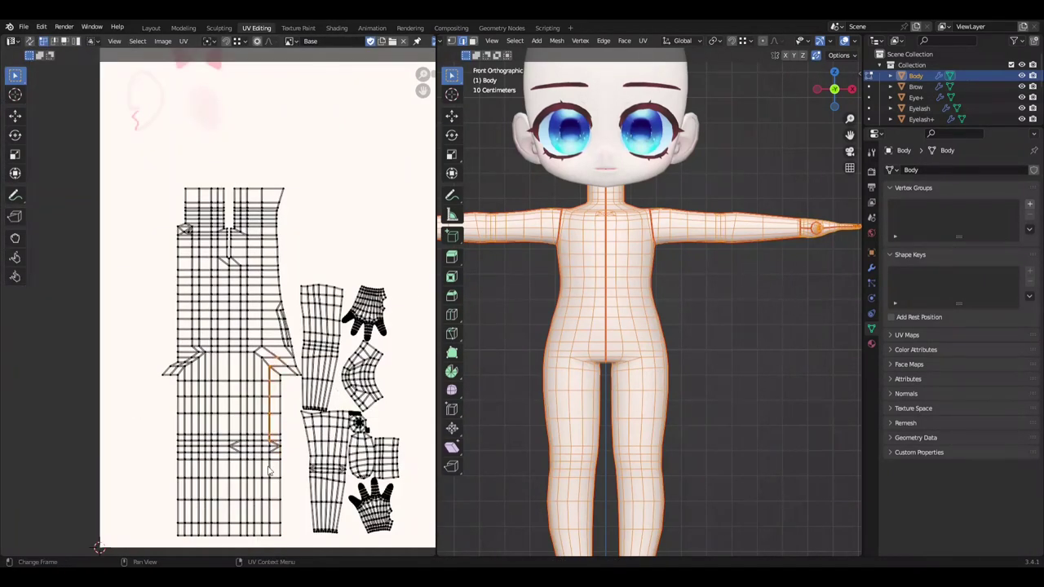
scroll(319, 364, up, 2)
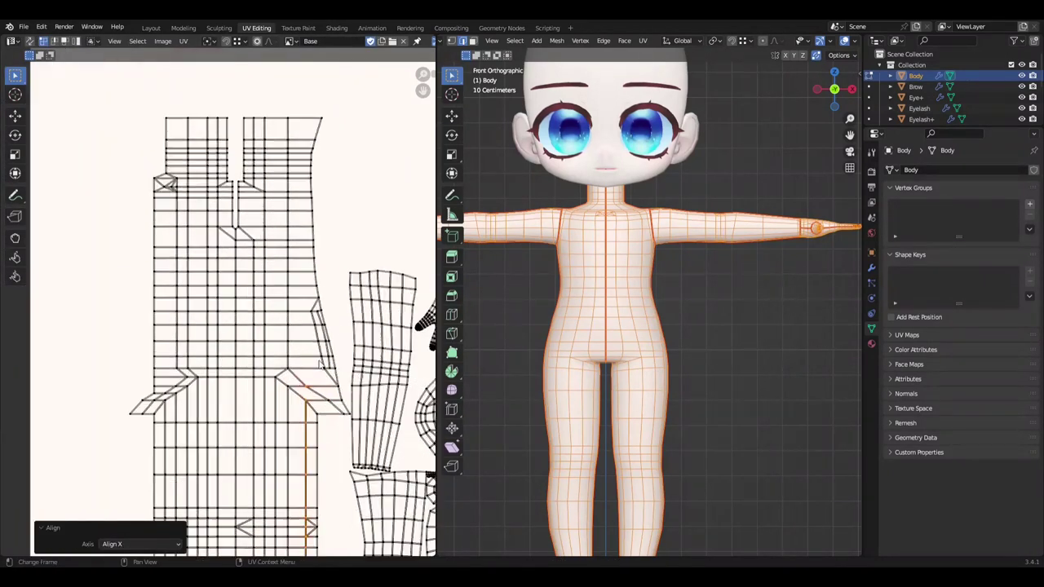
click(364, 381)
scroll(402, 414, up, 2)
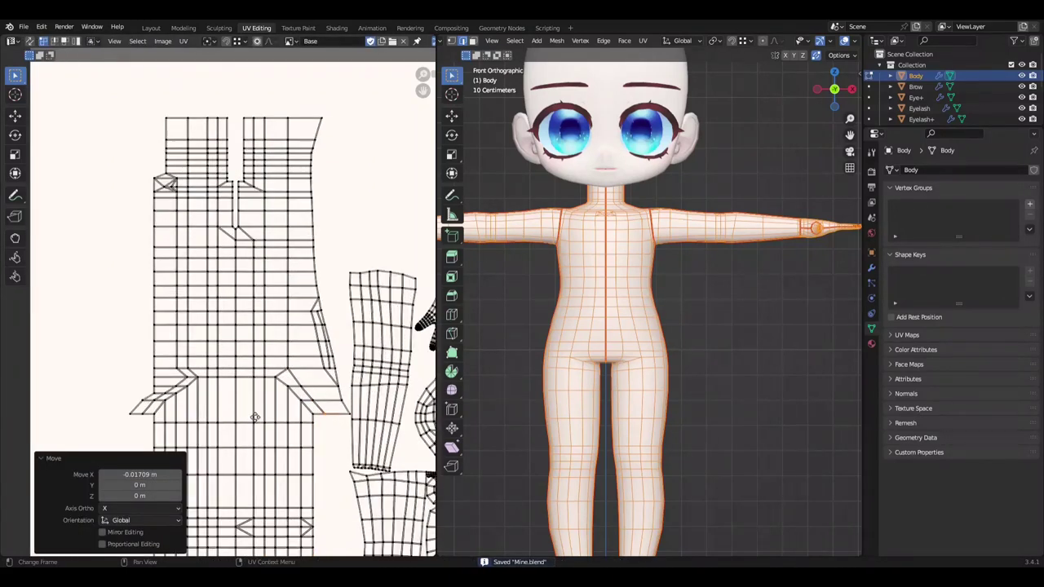
key(ctrl+s)
Step: Line up the armpit edges horizontally and straighten the torso's right edge column
scroll(367, 403, down, 1)
key(shift+w)
click(347, 398)
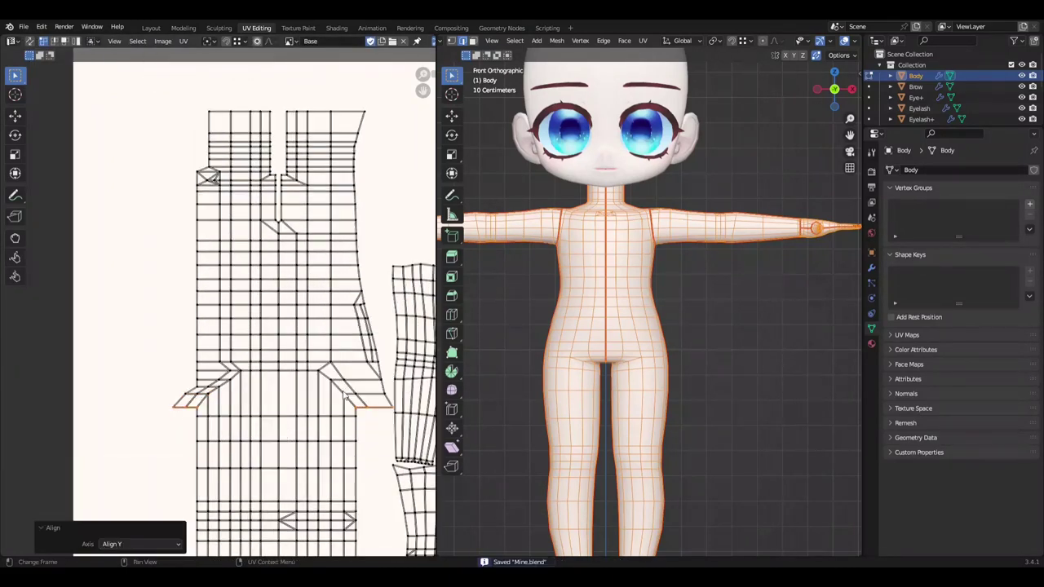
click(368, 431)
scroll(346, 336, down, 1)
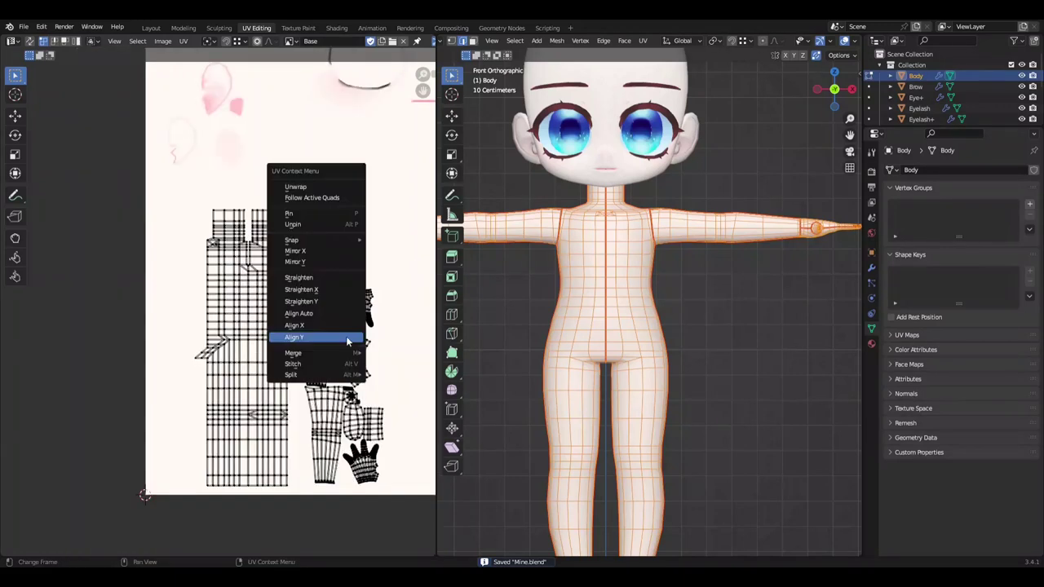
click(341, 334)
scroll(341, 335, up, 2)
Step: Straighten the short notch edge vertically and scale the section to 0.820
click(346, 359)
key(shift+w)
click(363, 341)
key(ctrl+s)
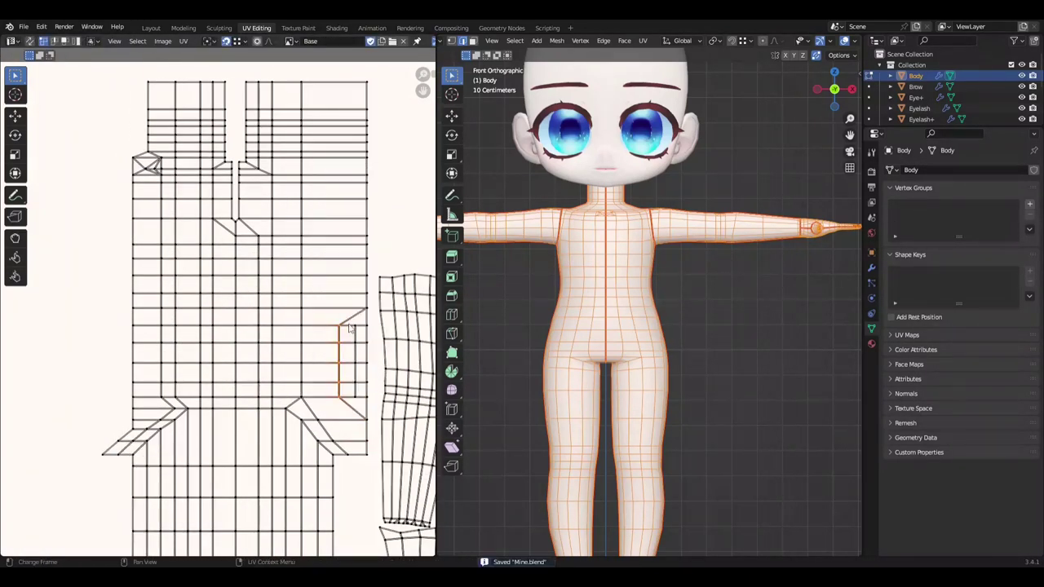
click(392, 348)
scroll(389, 355, down, 2)
key(ctrl+s)
Step: Select another vertical edge loop on the torso and save
scroll(391, 408, down, 2)
scroll(236, 362, up, 2)
scroll(227, 336, up, 2)
scroll(231, 334, down, 2)
alt+click(231, 334)
scroll(230, 334, up, 1)
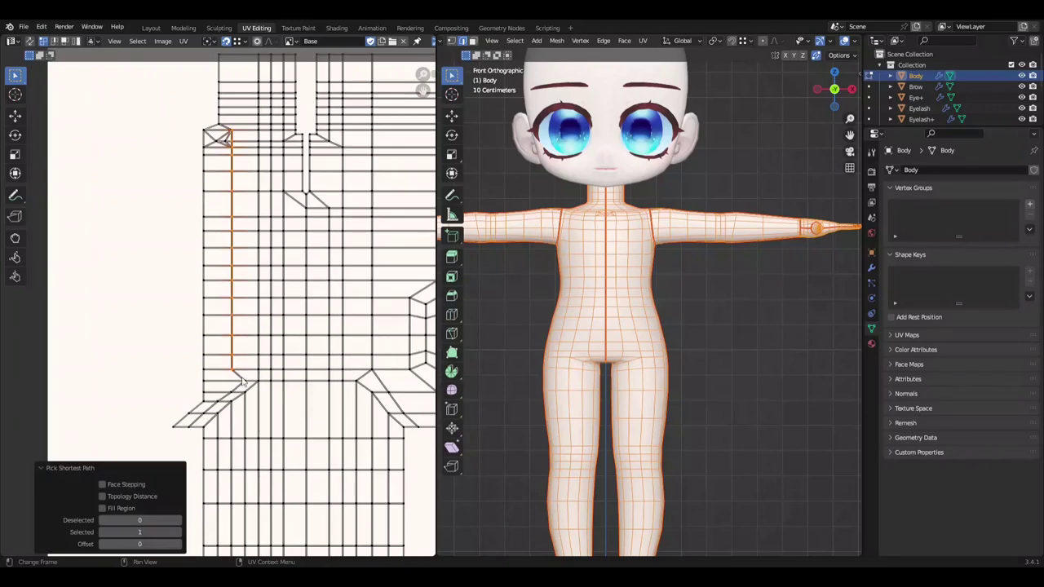
key(ctrl+s)
scroll(234, 395, down, 2)
scroll(227, 393, up, 1)
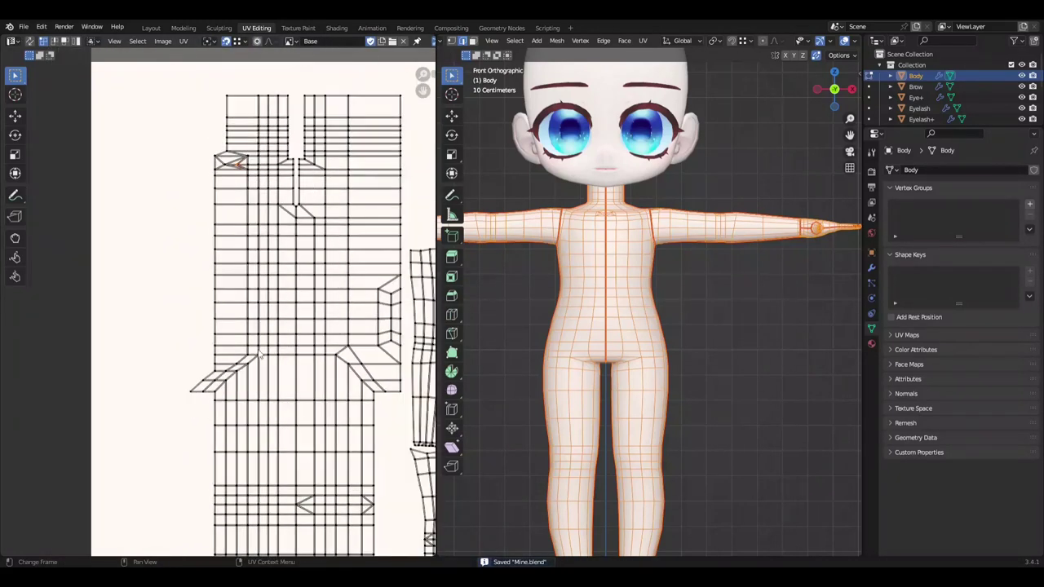
scroll(220, 392, up, 2)
scroll(217, 391, down, 1)
Step: Flatten the torso's left UV edge loop to a straight vertical line with S X 0 and Align X
key(s)
key(x)
key(0)
key(Return)
key(ctrl+z)
key(s)
key(x)
key(0)
key(Return)
key(shift+w)
click(215, 148)
shift+scroll(220, 130, up, 3)
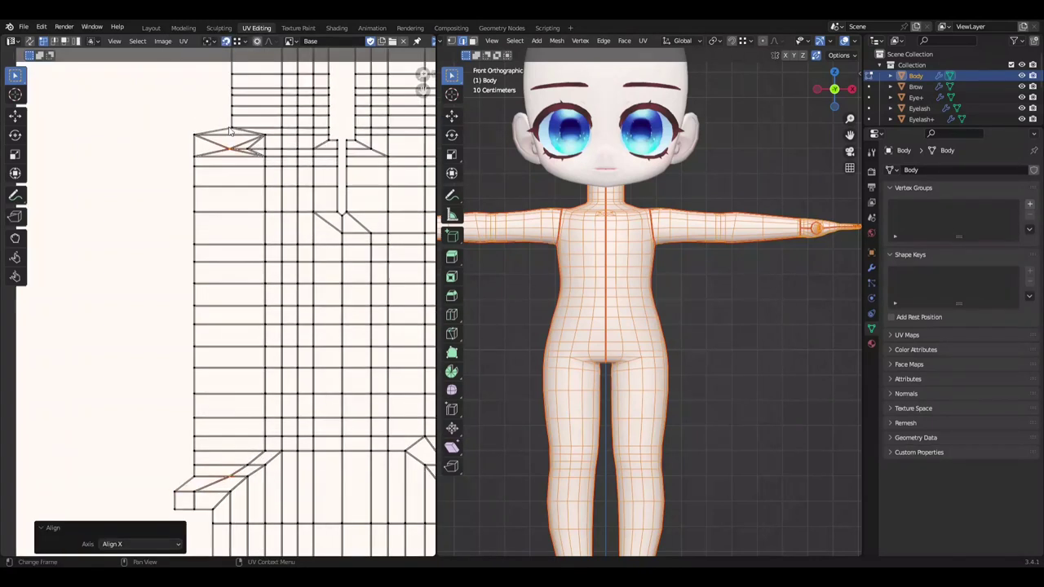
Step: Slide the left edge column horizontally into line and save Mine.blend
ctrl+click(236, 96)
key(g)
key(x)
click(212, 466)
key(ctrl+s)
scroll(265, 428, up, 1)
click(258, 462)
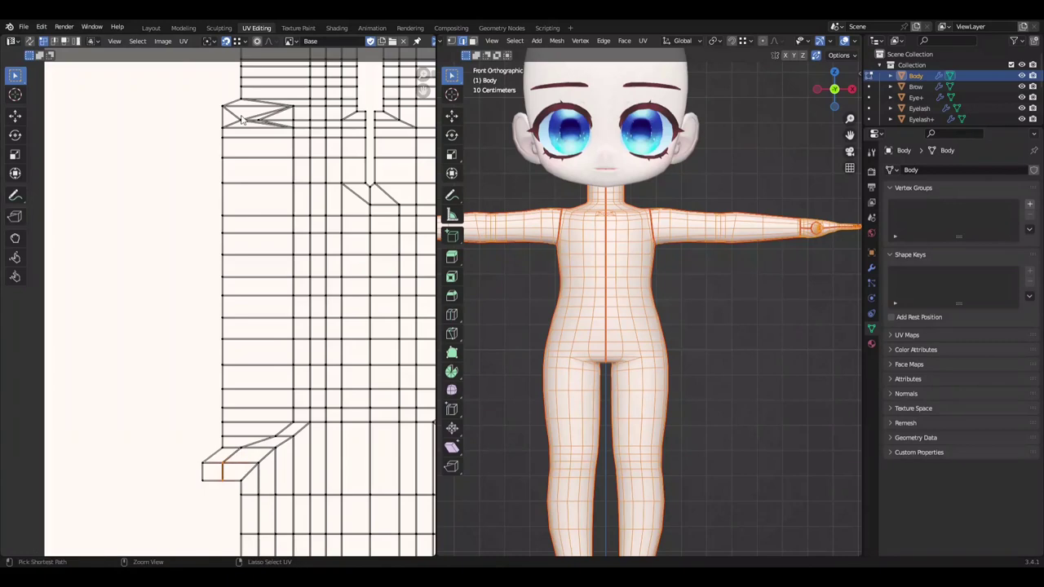
Step: Line up another vertical vertex column with the vertices below it and save
ctrl+click(296, 417)
scroll(295, 408, down, 1)
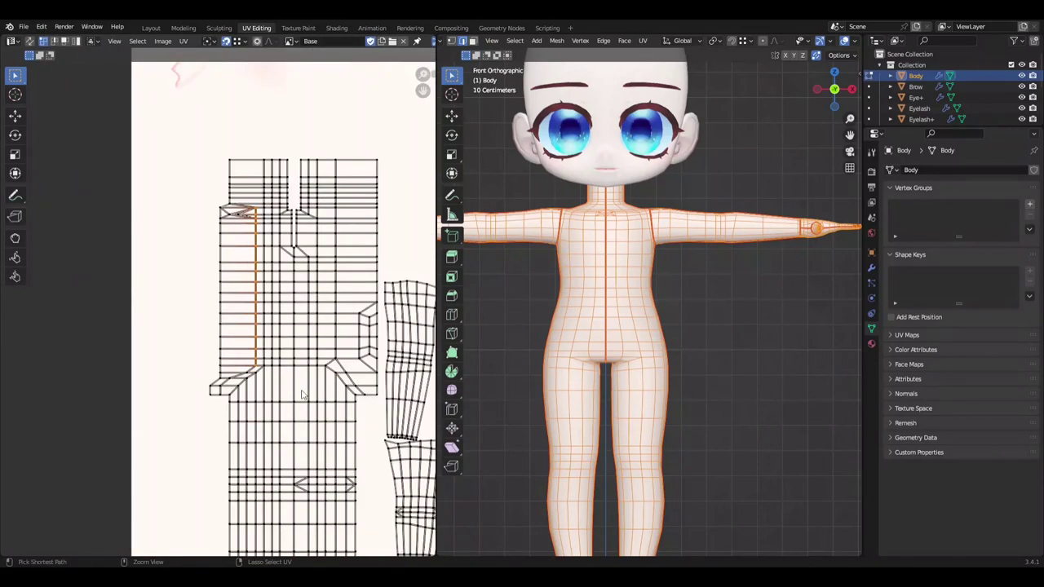
scroll(295, 402, up, 1)
key(ctrl+s)
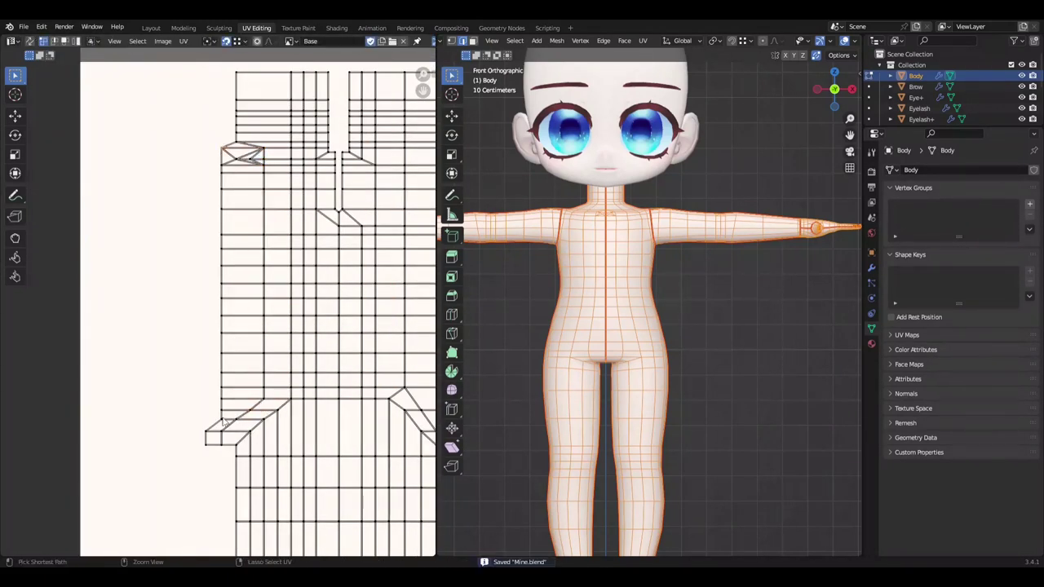
ctrl+click(224, 421)
click(221, 430)
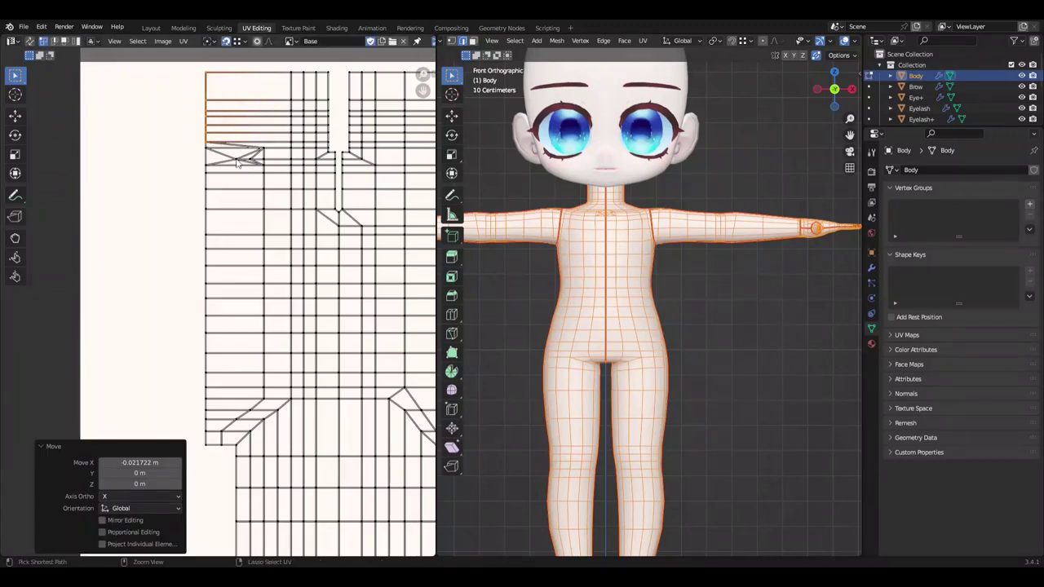
key(ctrl+s)
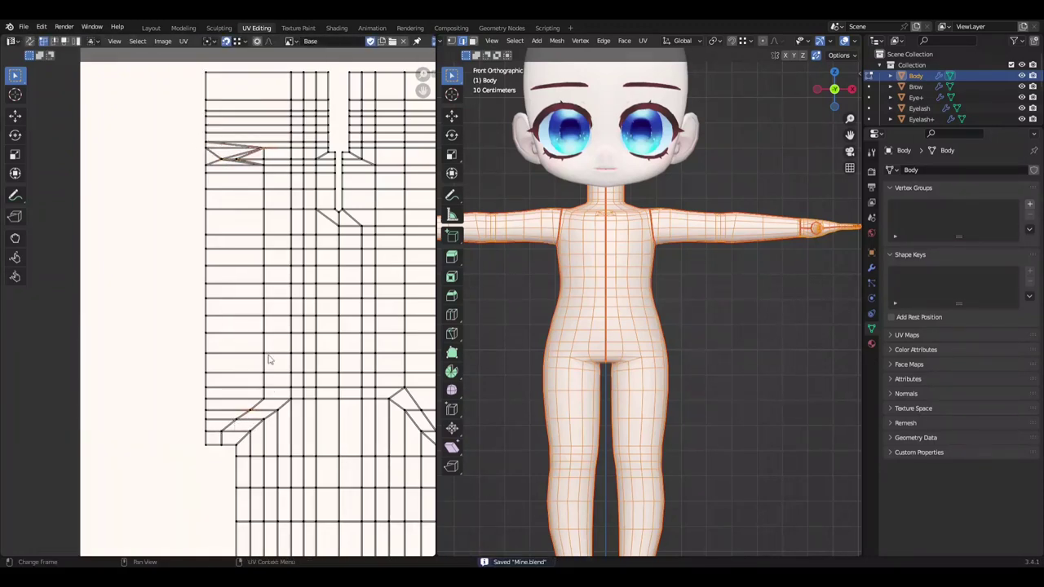
Step: Zoom in on the zigzag edges and select the hexagon's left edge
middle_drag(269, 362, 261, 451)
scroll(252, 275, up, 3)
scroll(283, 223, down, 4)
scroll(283, 222, up, 3)
middle_drag(341, 402, 341, 359)
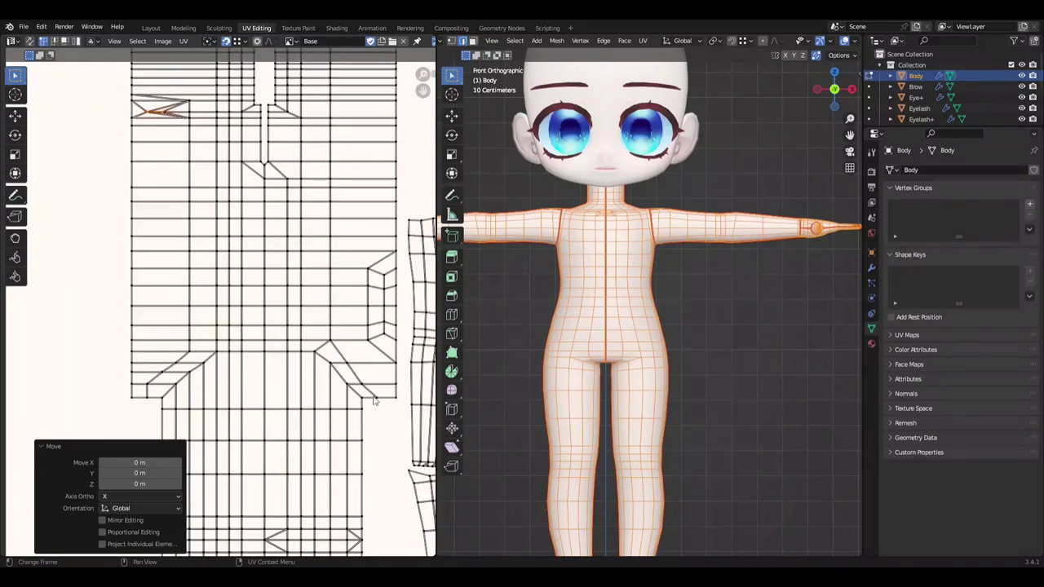
click(369, 298)
Step: Shift the leg's inner vertical edge loop left into line, raise it slightly, and save
middle_drag(363, 407, 348, 390)
alt+click(348, 390)
key(g)
key(x)
scroll(338, 343, down, 2)
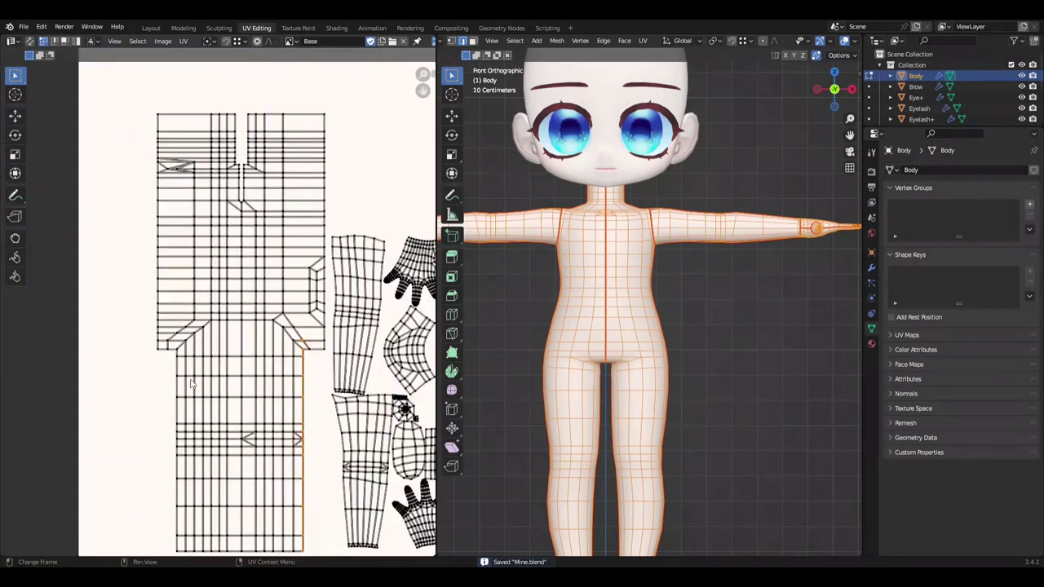
scroll(339, 322, up, 2)
click(341, 313)
mouse_move(339, 313)
middle_down()
mouse_move(321, 221)
mouse_move(231, 276)
middle_up()
scroll(321, 222, down, 2)
scroll(321, 221, up, 2)
key(ctrl+s)
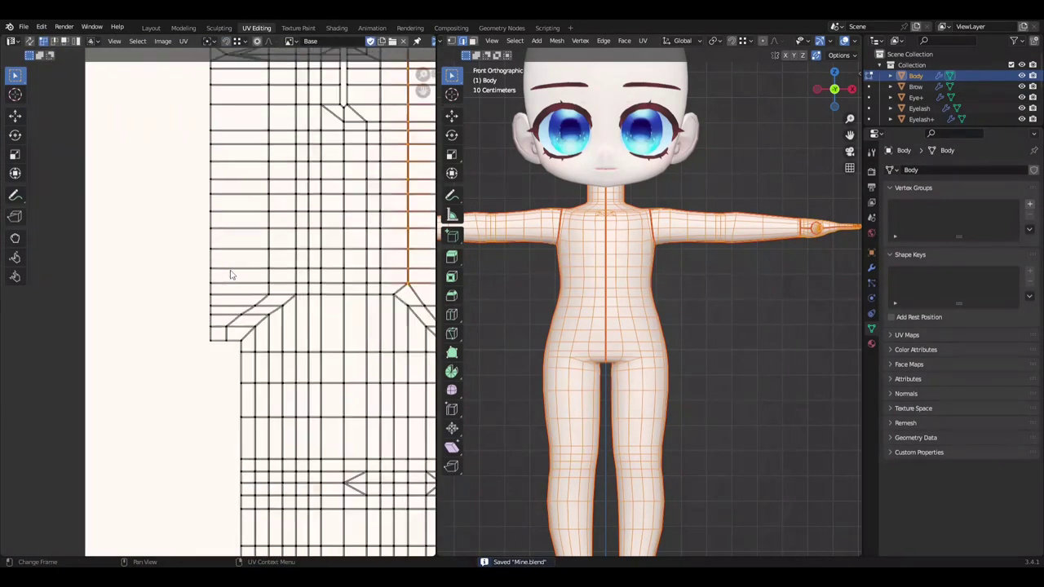
scroll(231, 275, down, 3)
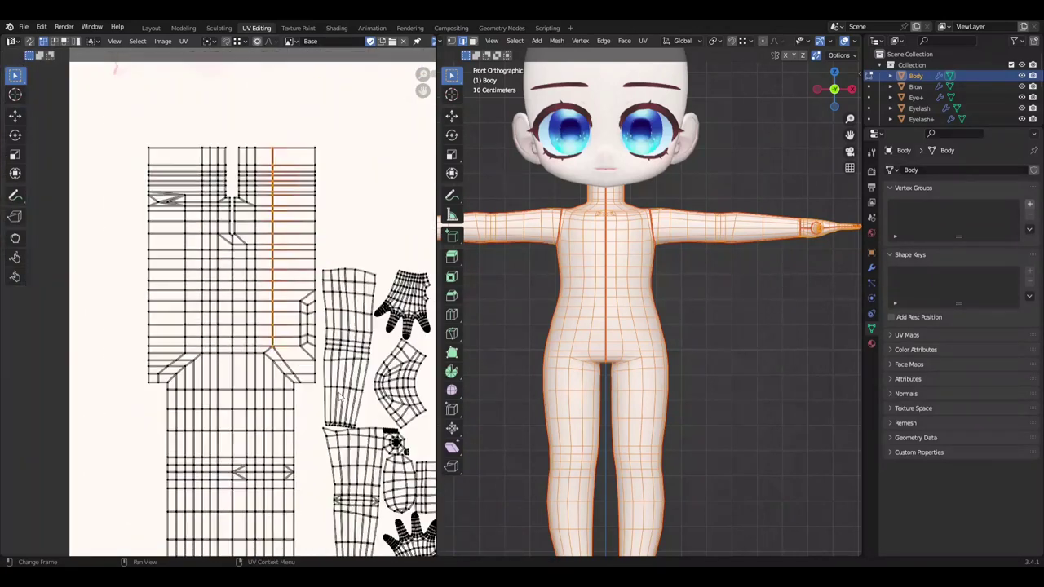
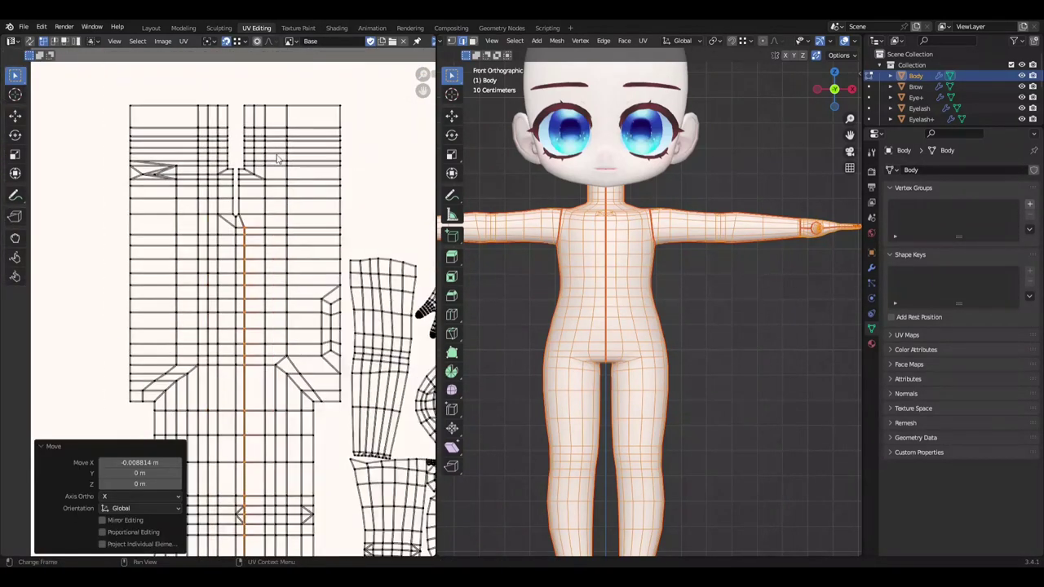
Step: Save Mine.blend and shift the selected body seam edges -0.01 along X with gx-.01
key(ctrl+s)
scroll(277, 159, down, 2)
scroll(245, 284, up, 3)
scroll(245, 285, down, 1)
scroll(243, 303, up, 1)
scroll(243, 303, down, 2)
scroll(286, 296, up, 1)
scroll(286, 296, down, 2)
scroll(286, 289, up, 1)
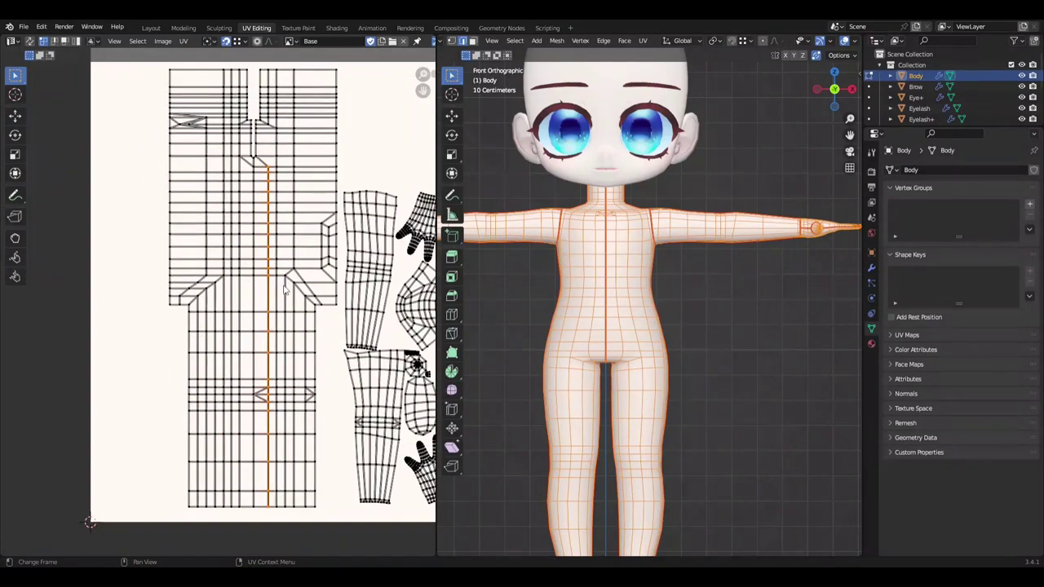
scroll(182, 275, up, 3)
scroll(182, 275, down, 2)
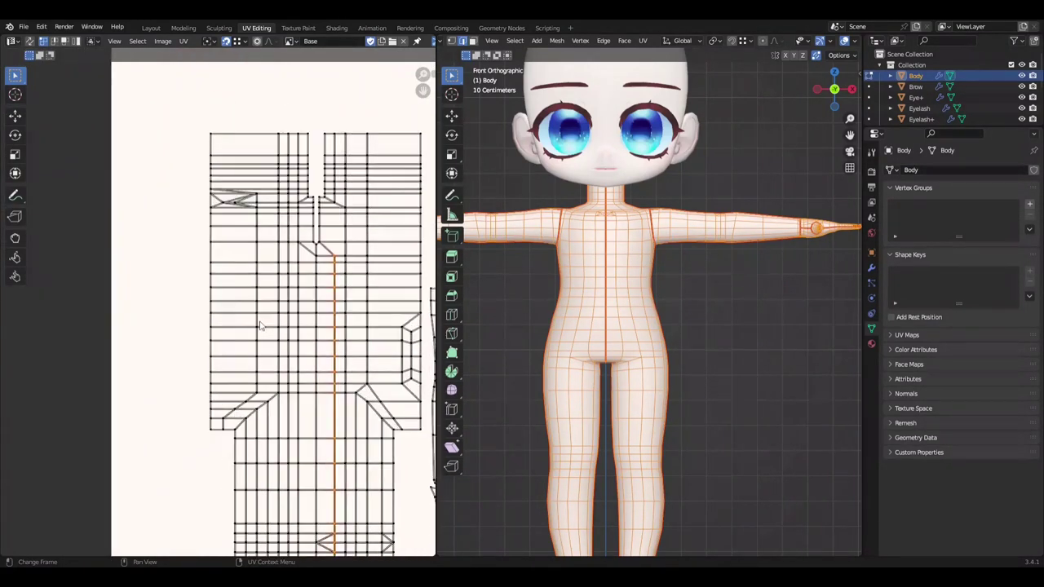
scroll(287, 331, down, 3)
scroll(287, 330, up, 4)
scroll(286, 310, down, 1)
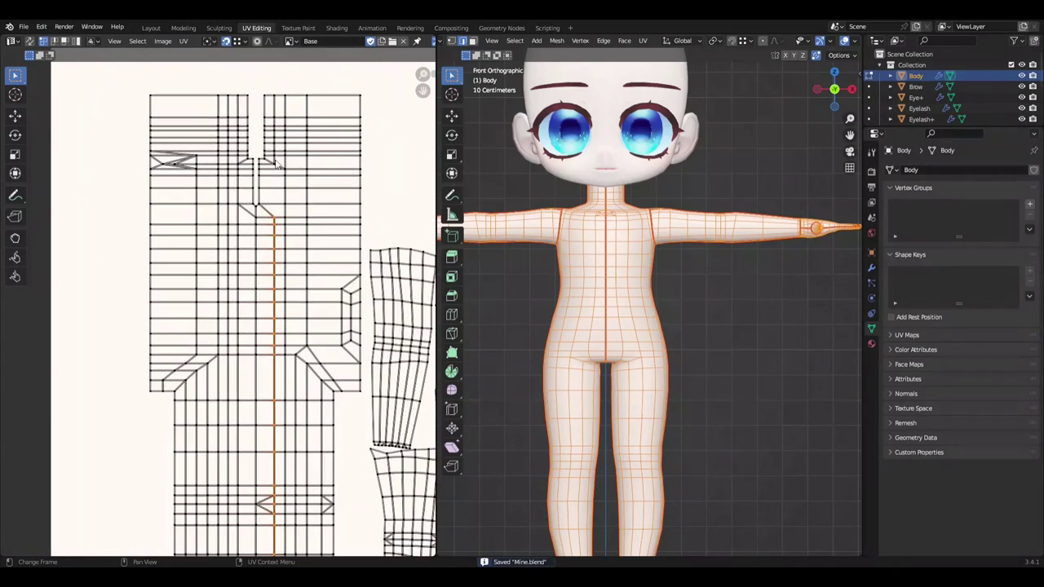
scroll(283, 244, up, 2)
scroll(280, 190, up, 2)
text(gx-.01)
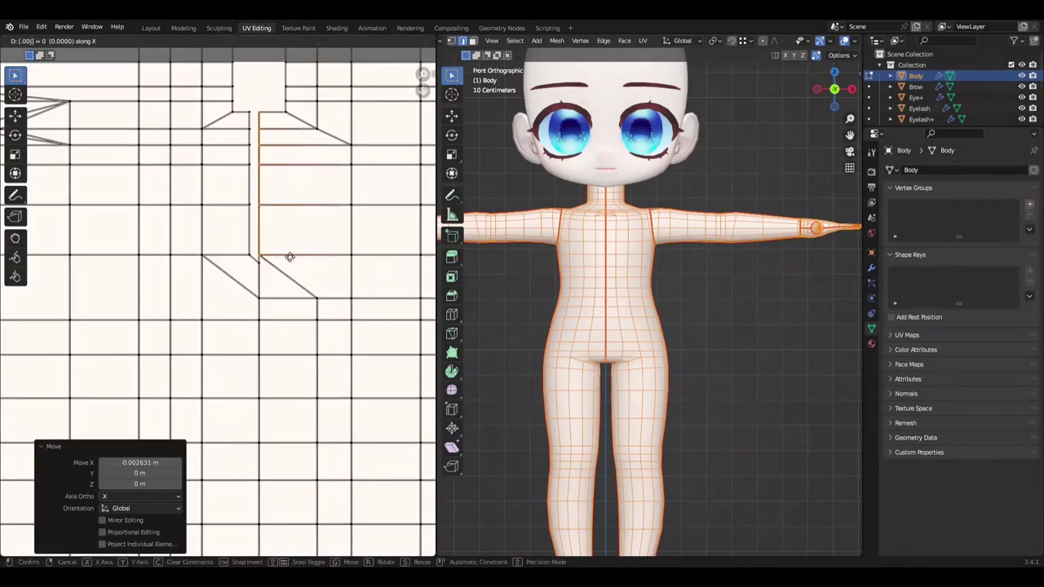
key(Return)
Step: Nudge the seam edges a little further along X and save Mine.blend
scroll(298, 287, down, 2)
key(g)
key(x)
key(g)
key(x)
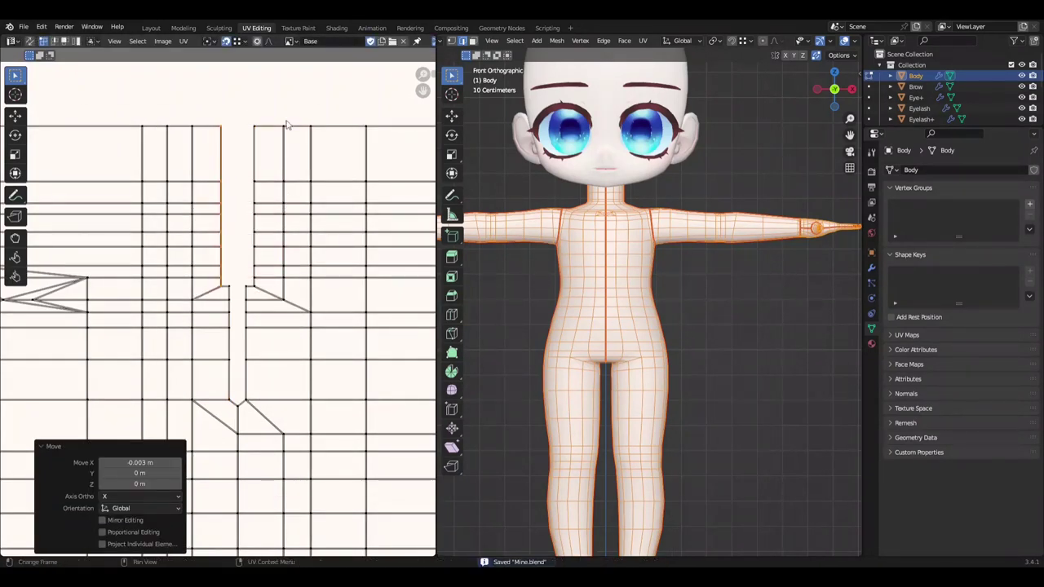
key(Return)
scroll(318, 269, down, 3)
scroll(310, 228, up, 2)
key(ctrl+s)
Step: Near the hand islands, fine-tune a seam edge's sideways position along X
scroll(306, 208, up, 2)
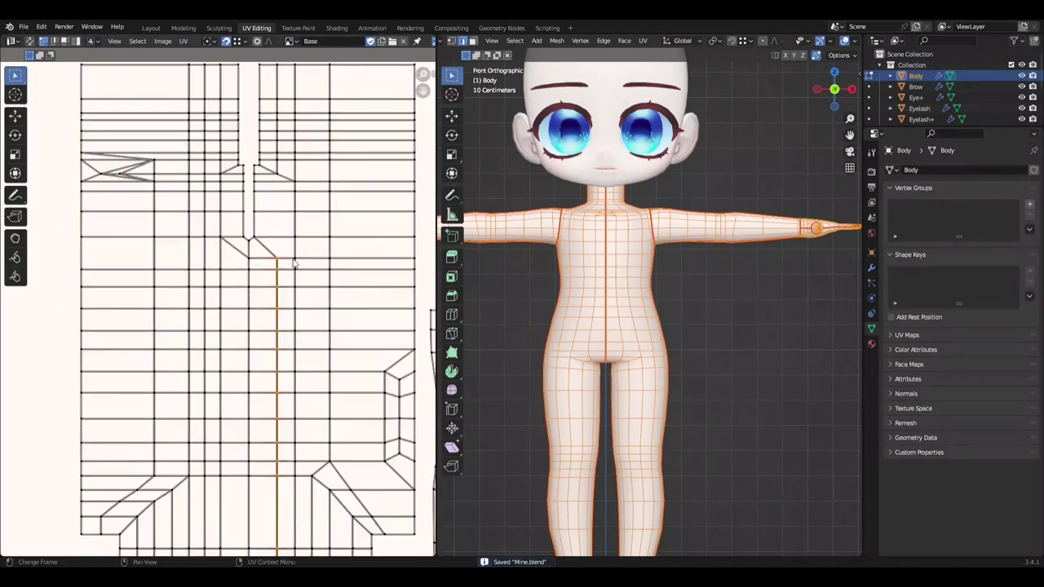
scroll(302, 192, down, 1)
scroll(298, 175, up, 1)
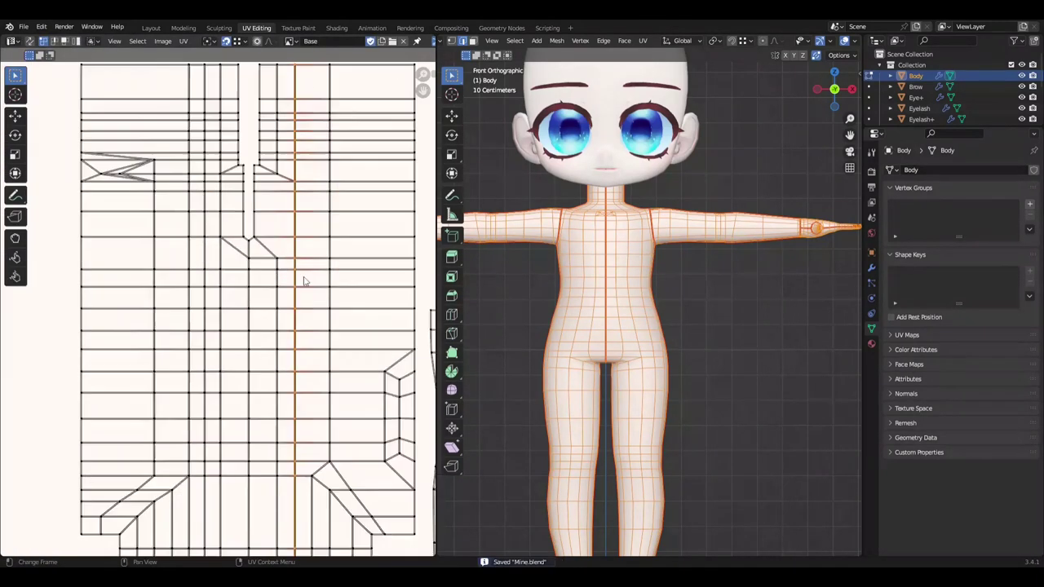
scroll(306, 164, down, 1)
scroll(294, 212, down, 1)
middle_drag(278, 188, 263, 359)
key(g)
key(x)
key(g)
key(x)
click(265, 363)
key(g)
key(x)
click(270, 384)
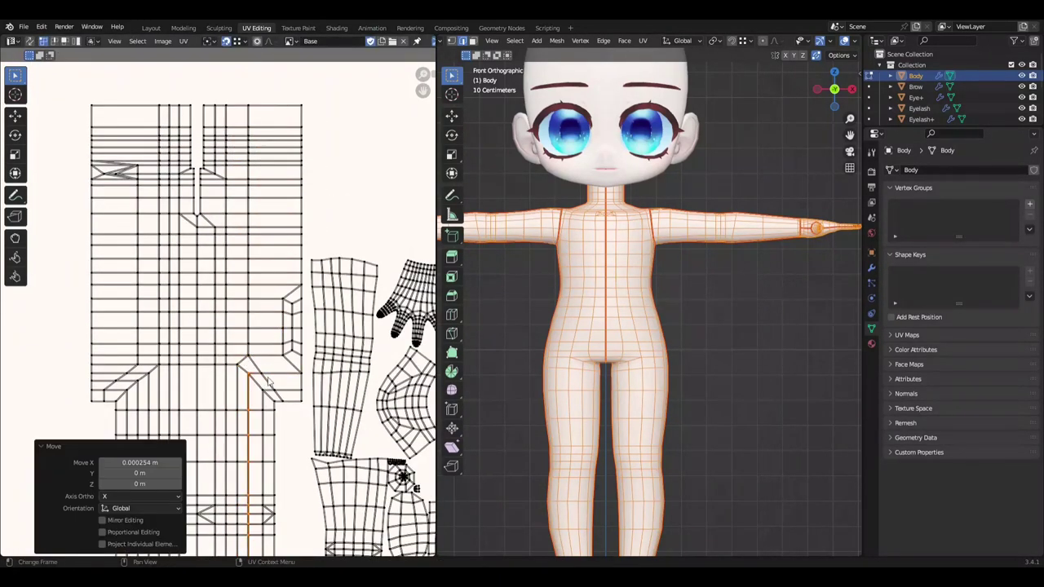
Step: Shift another selected seam edge along X and save Mine.blend
scroll(281, 396, up, 1)
scroll(298, 436, down, 2)
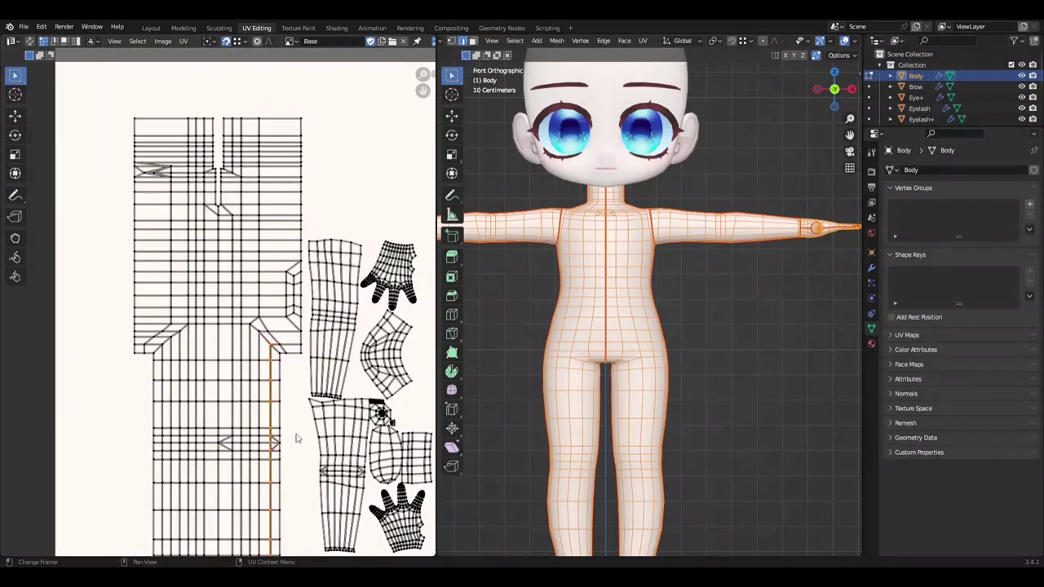
scroll(297, 438, up, 2)
key(g)
key(x)
click(299, 333)
key(ctrl+s)
click(311, 322)
key(ctrl+s)
scroll(293, 310, down, 1)
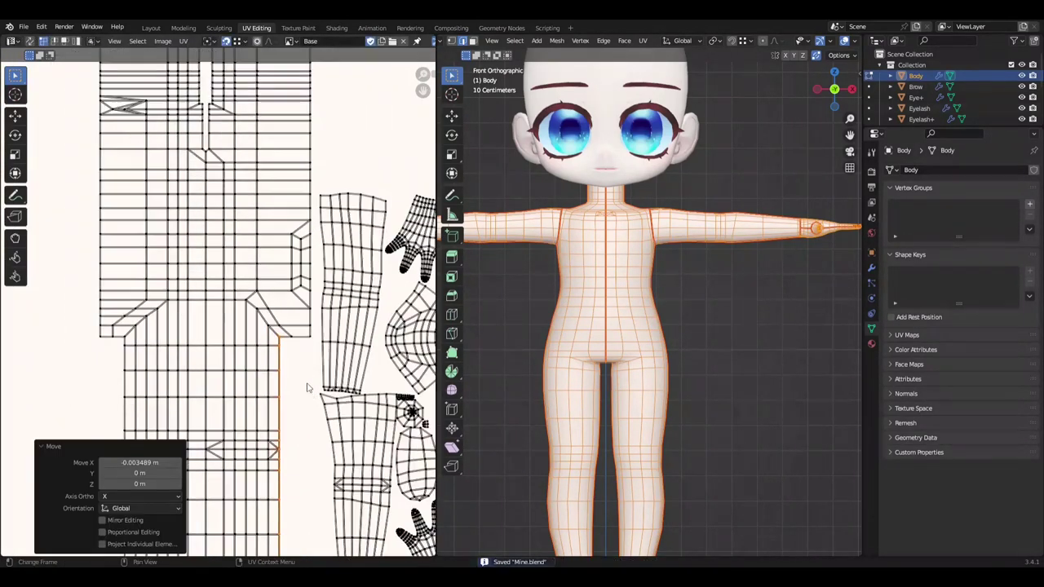
scroll(284, 297, up, 1)
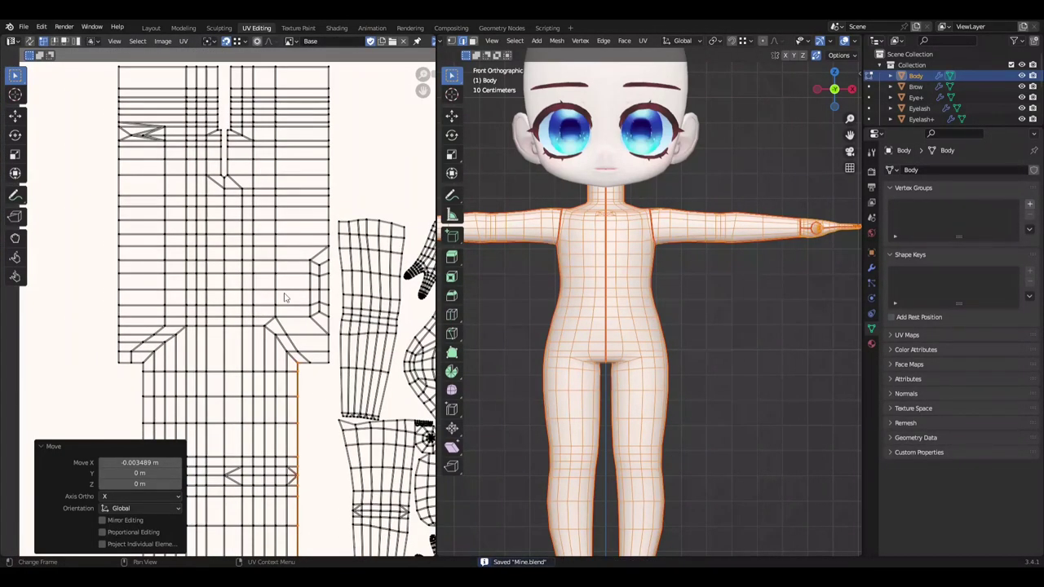
scroll(284, 297, down, 1)
Step: Complete another sideways X move of the seam and save Mine.blend
key(g)
key(x)
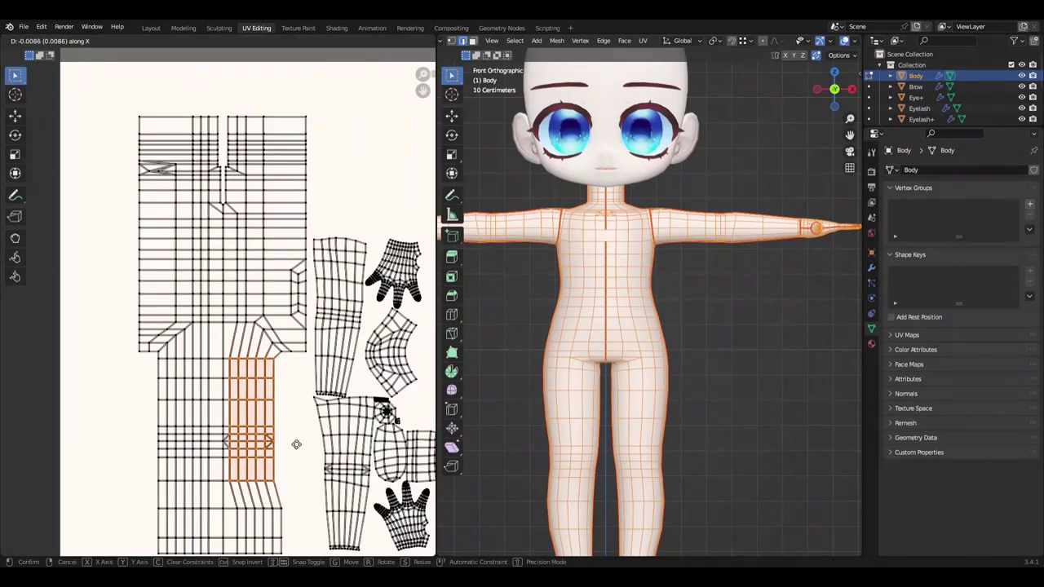
click(296, 443)
scroll(245, 245, up, 1)
key(ctrl+s)
Step: Box-select the vertical seam edge column, shift it along X, and save
drag(239, 201, 251, 365)
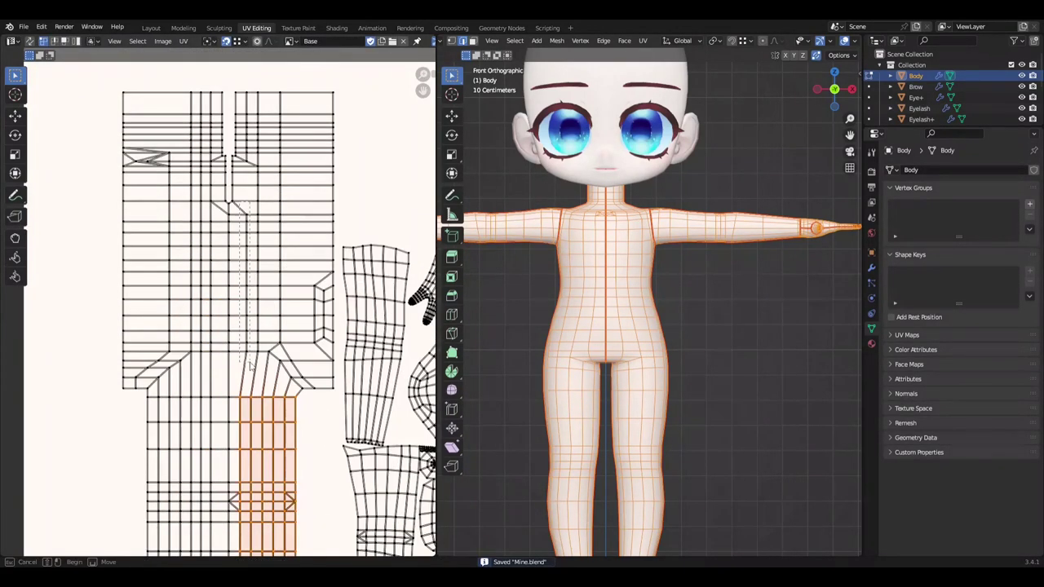
scroll(253, 245, up, 2)
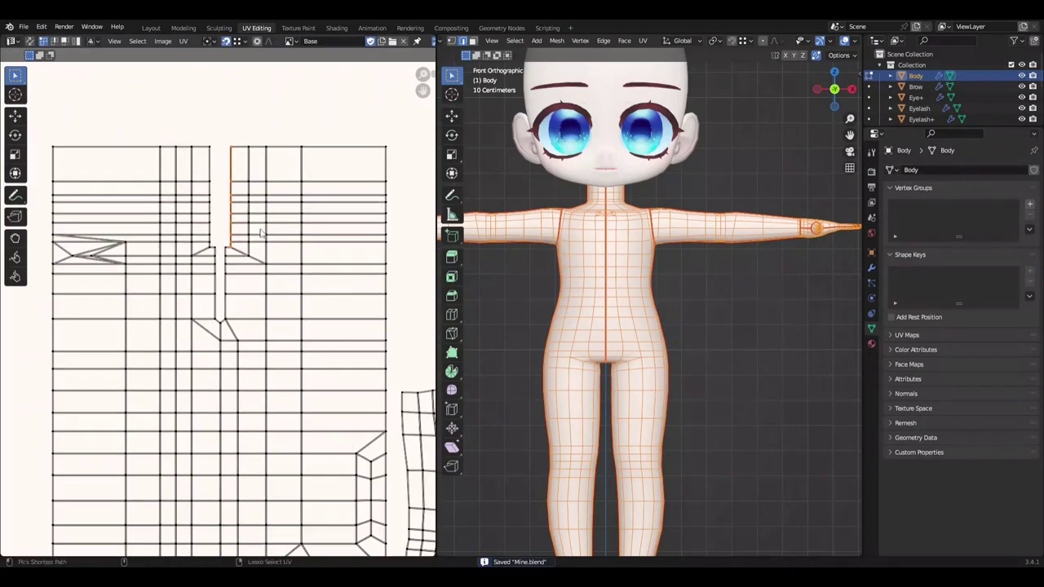
key(g)
key(x)
click(304, 296)
click(303, 292)
key(ctrl+s)
Step: Extend the seam selection down the column and move the side corner edge into place
scroll(261, 440, down, 2)
ctrl+click(269, 430)
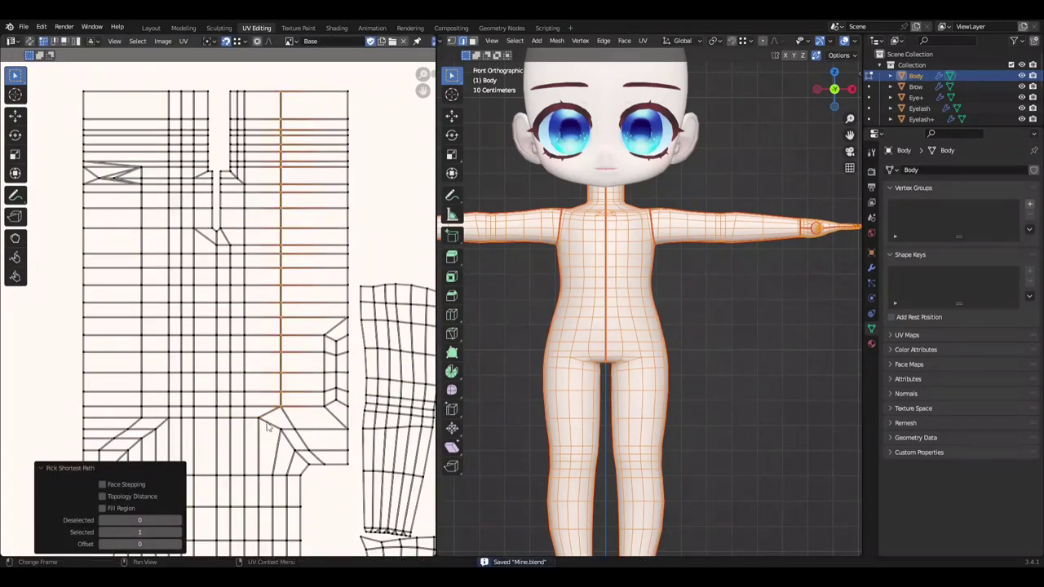
click(295, 451)
key(shift+r)
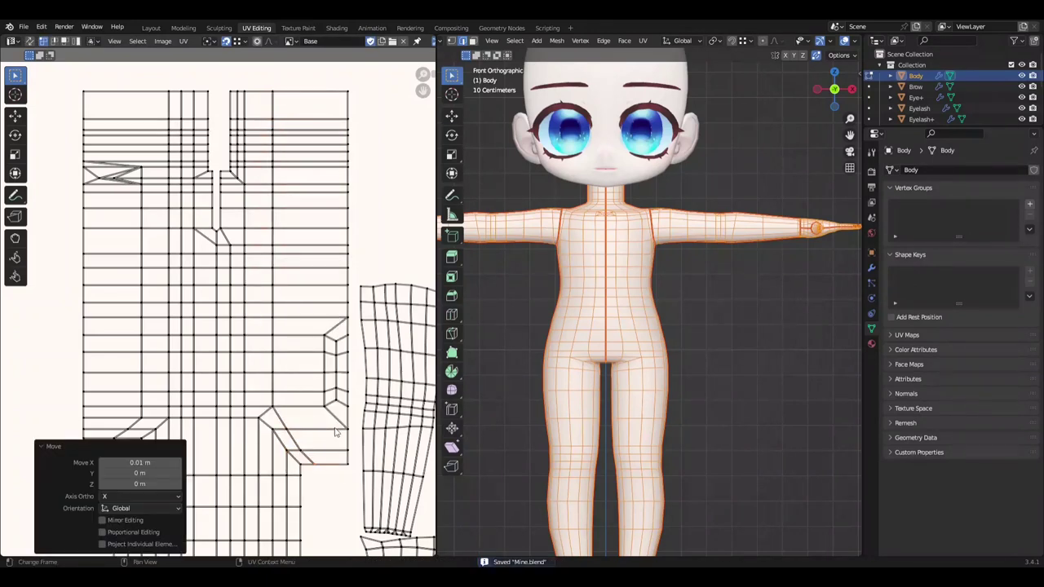
scroll(335, 432, up, 2)
scroll(310, 416, down, 3)
scroll(287, 405, up, 2)
click(287, 405)
key(g)
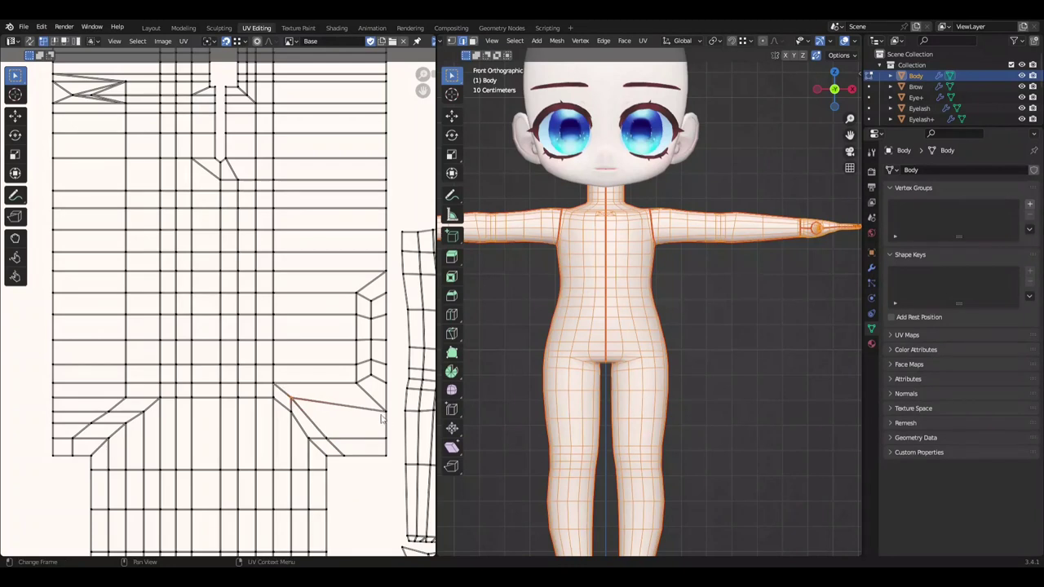
click(295, 417)
key(ctrl+s)
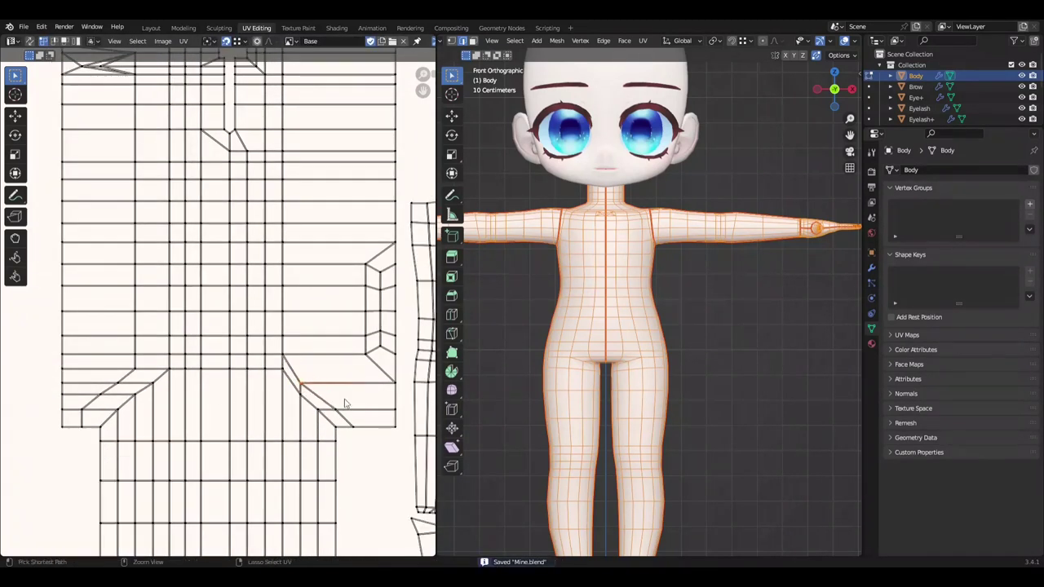
Step: Reposition the hip corner edges along Y and bring up UV options to align them level
ctrl+click(333, 403)
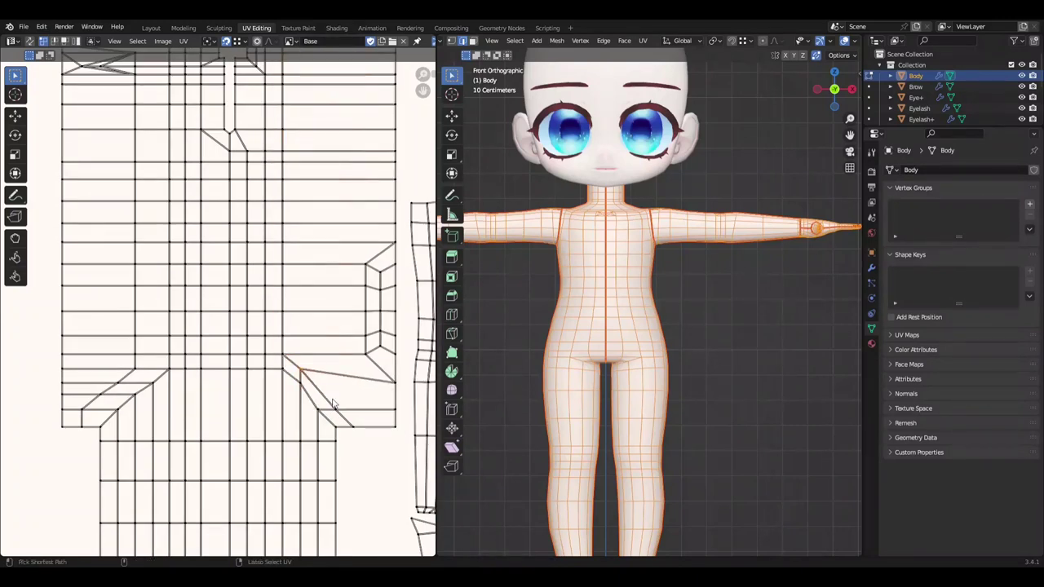
key(ctrl+s)
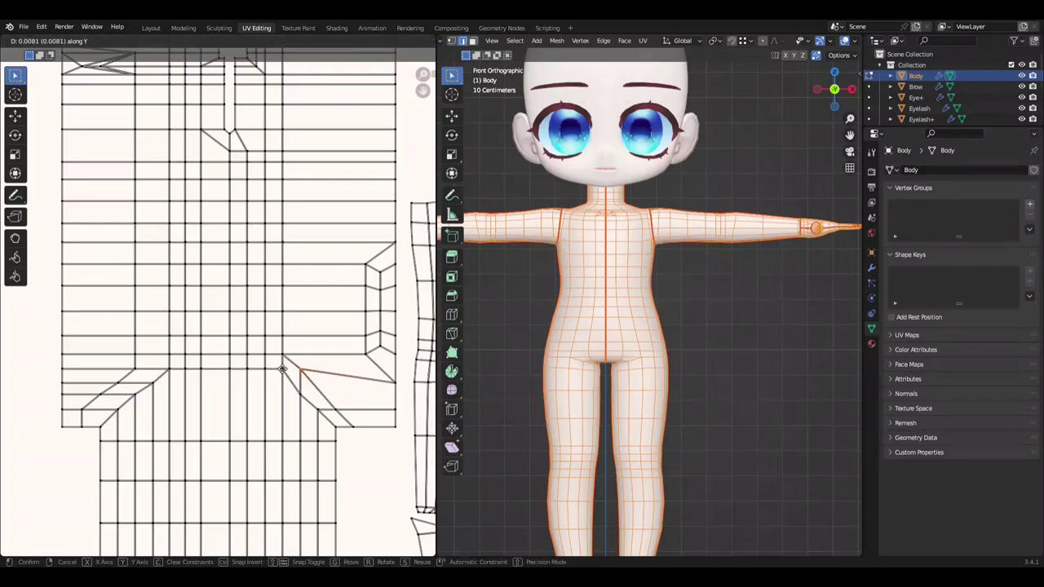
click(282, 370)
key(ctrl+s)
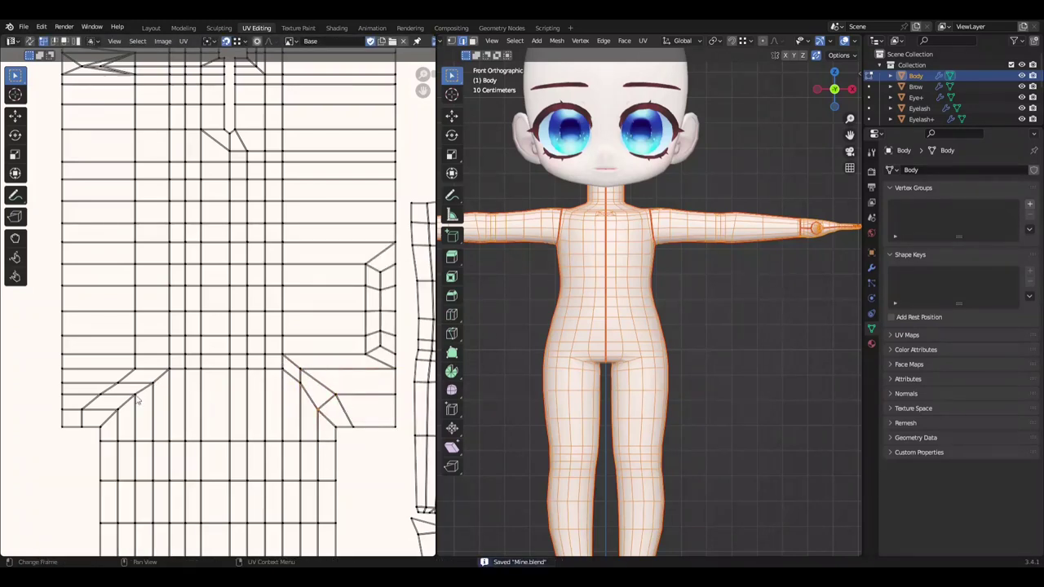
key(ctrl+z)
key(ctrl+z)
key(ctrl+z)
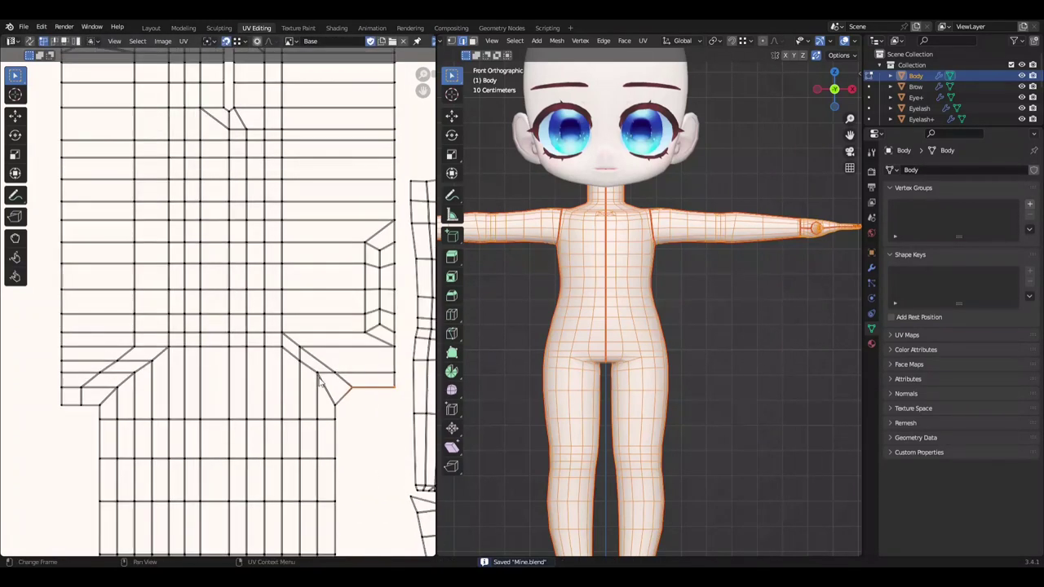
click(118, 387)
click(331, 341)
key(ctrl+s)
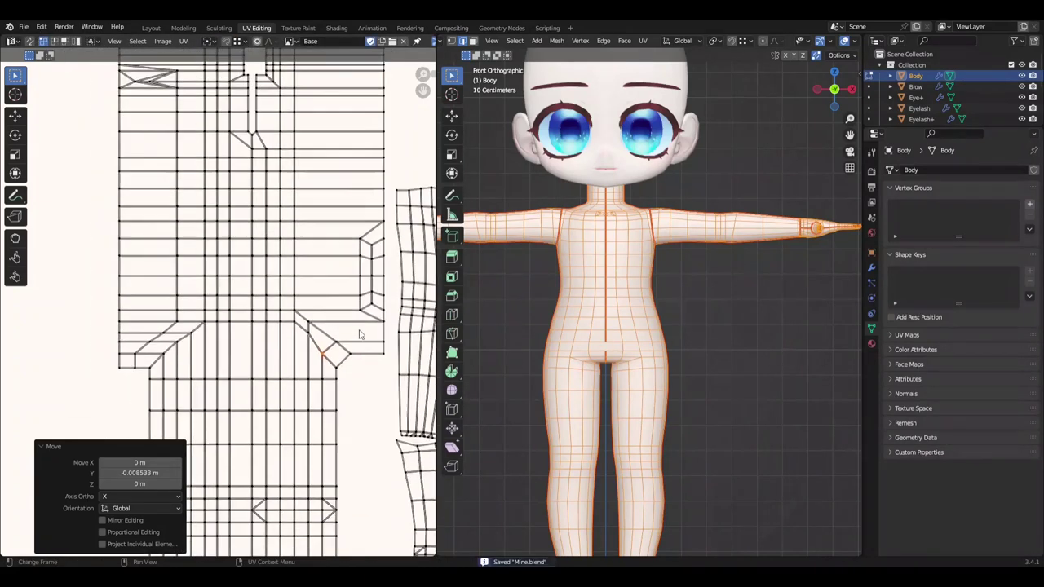
click(354, 309)
right_click(250, 342)
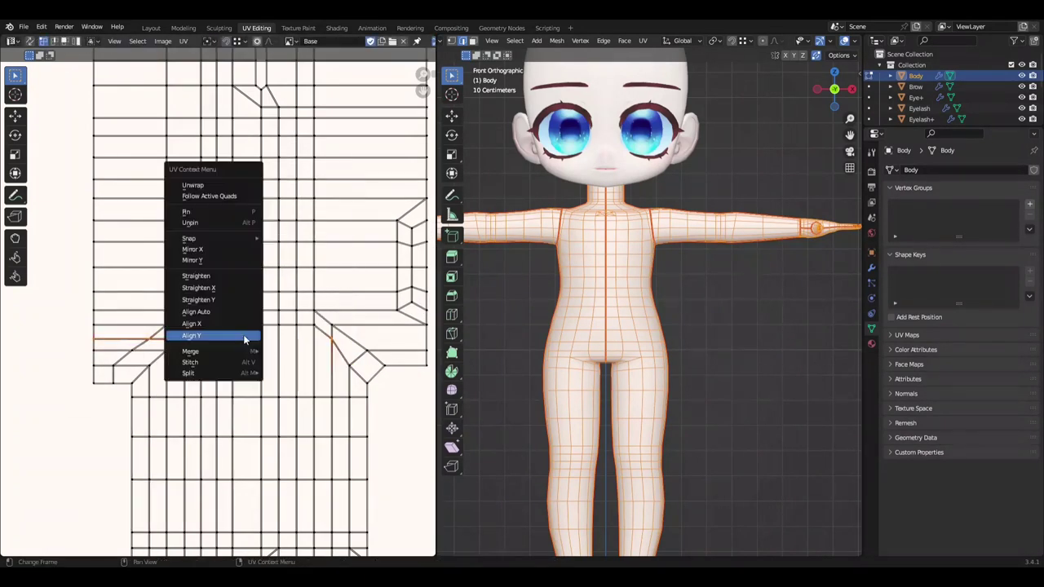
scroll(369, 385, down, 2)
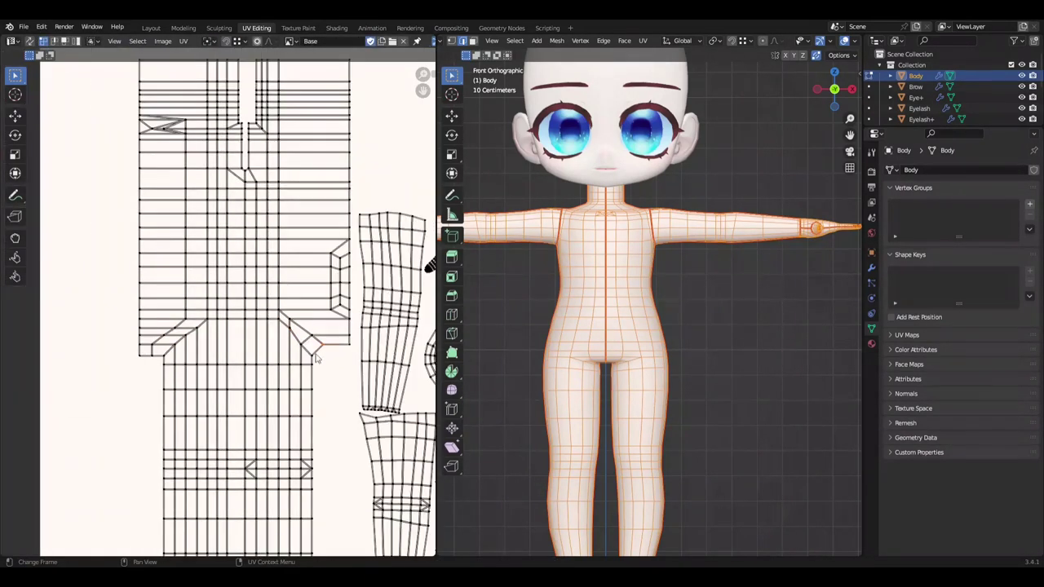
Step: Shift the vertical seam loop near the neck -0.01 along X and save Mine.blend
key(ctrl+s)
scroll(351, 357, up, 1)
scroll(351, 356, down, 2)
scroll(332, 354, up, 2)
scroll(333, 354, up, 1)
scroll(231, 379, down, 2)
scroll(231, 380, up, 3)
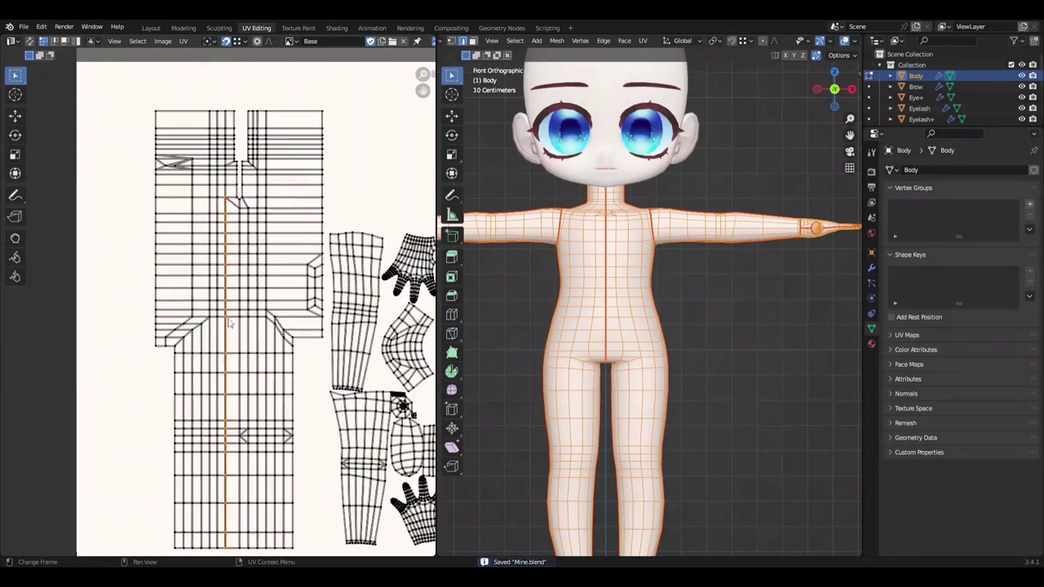
scroll(245, 285, up, 2)
scroll(245, 245, up, 1)
alt+click(243, 212)
key(g)
key(x)
text(-.01)
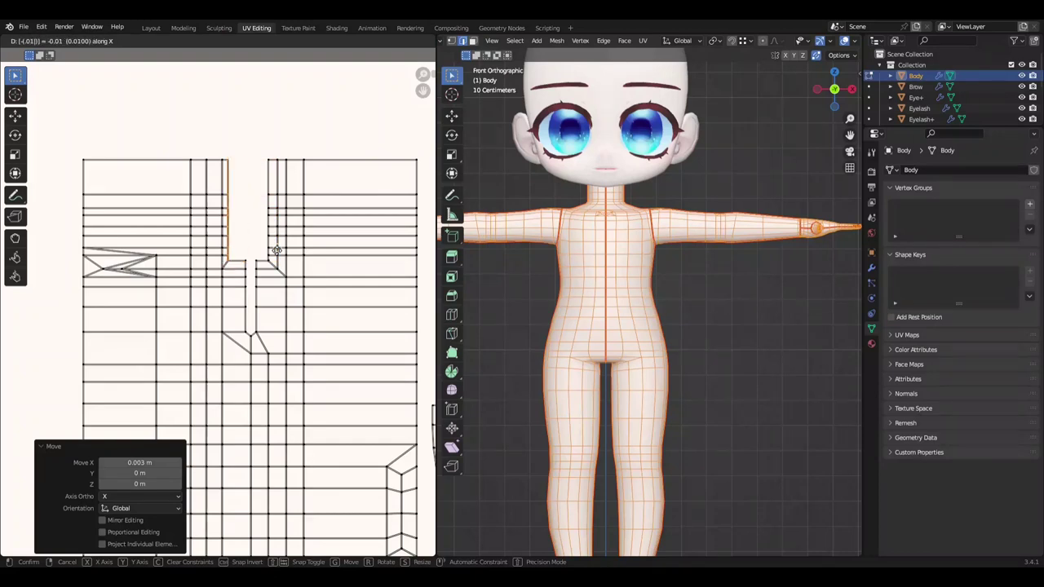
key(Return)
scroll(276, 250, down, 2)
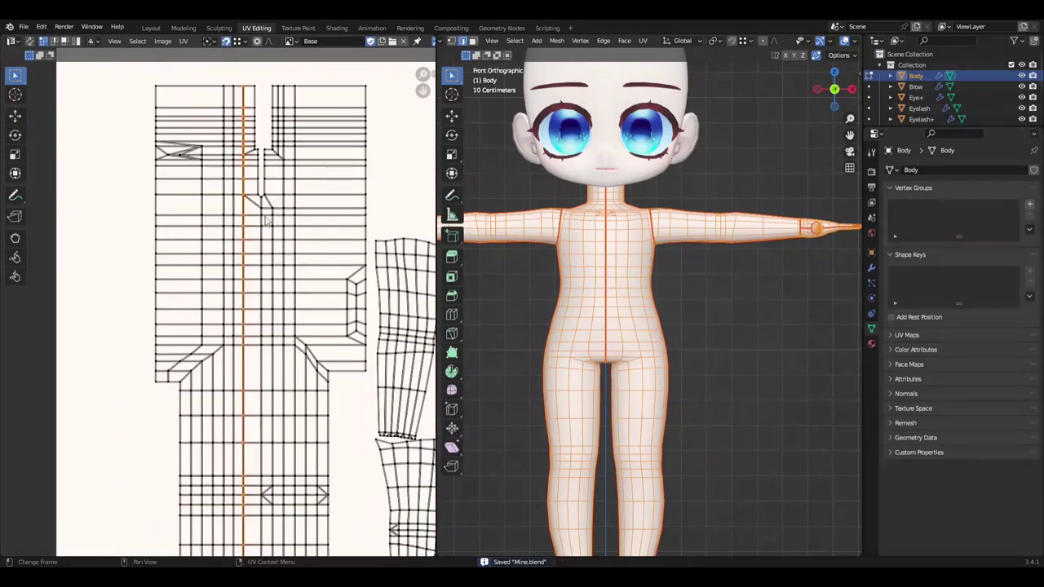
scroll(277, 269, up, 1)
scroll(241, 319, up, 2)
key(ctrl+s)
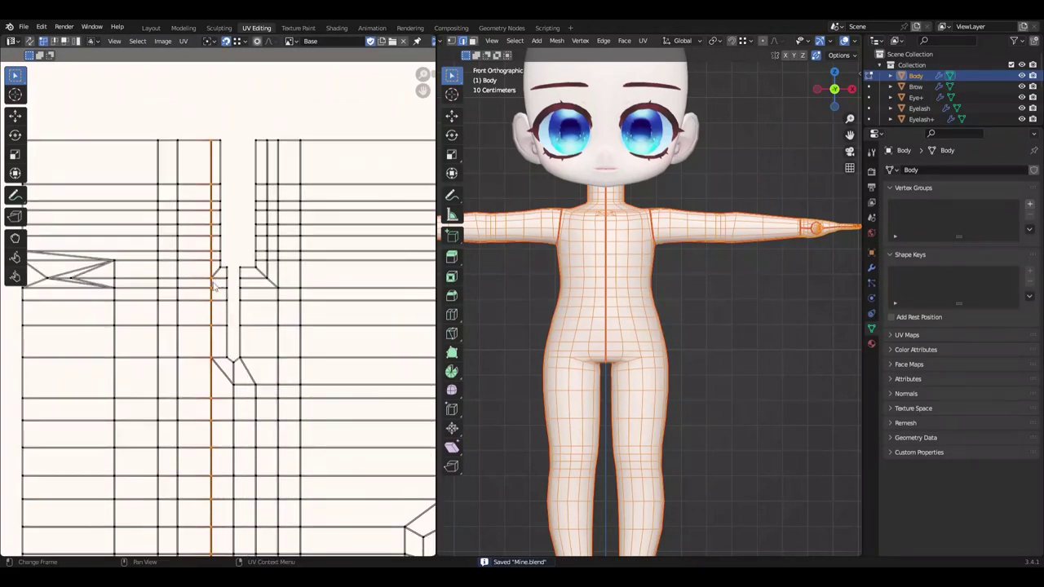
Step: Select the seam edge path down to the V vertex and shift it slightly along X
ctrl+click(213, 285)
scroll(216, 289, down, 2)
scroll(217, 296, up, 1)
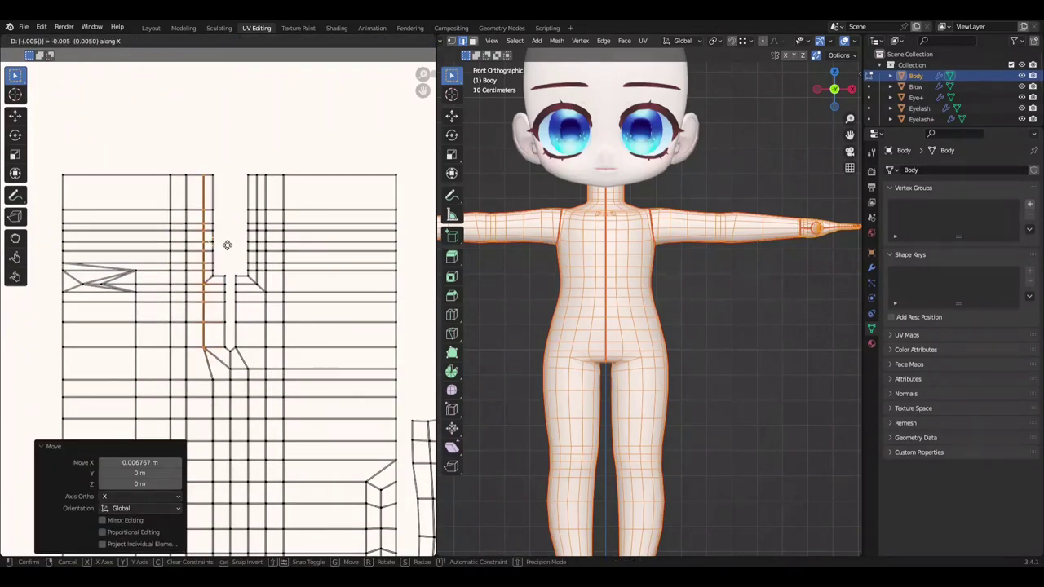
ctrl+click(204, 348)
scroll(212, 326, down, 1)
scroll(209, 261, up, 1)
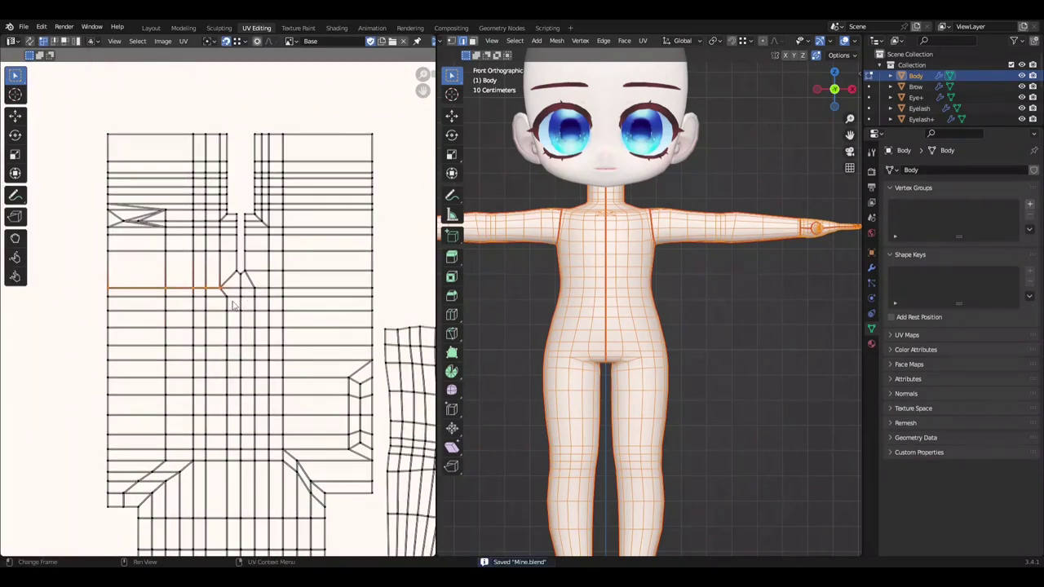
right_click(232, 305)
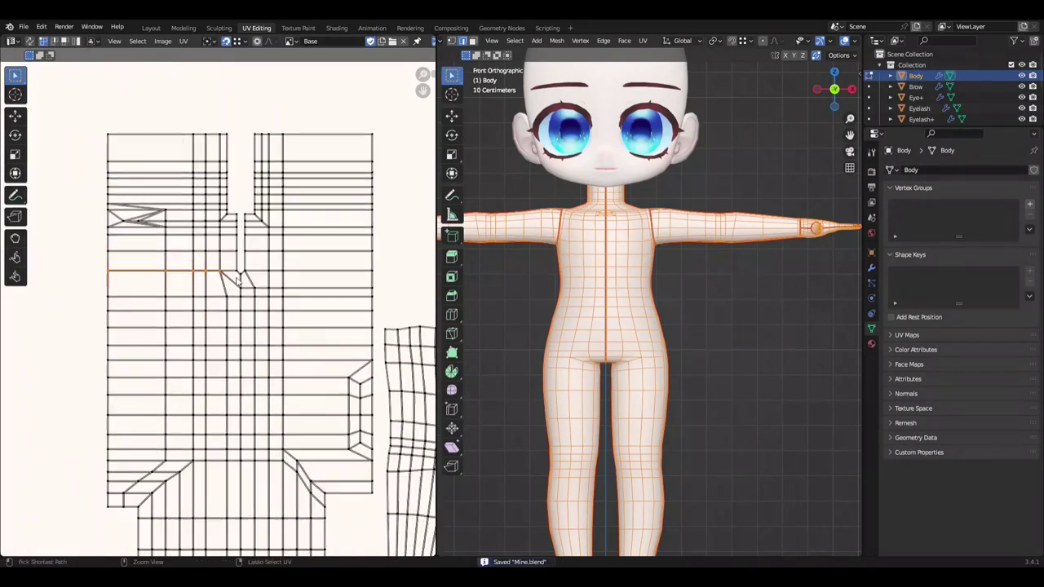
scroll(245, 319, down, 3)
key(g)
key(x)
click(265, 344)
Step: Line up a short seam section and its vertex by moving them along X and Y
scroll(269, 326, up, 2)
scroll(269, 319, down, 1)
scroll(257, 305, up, 2)
scroll(254, 294, down, 2)
scroll(253, 288, up, 4)
key(g)
key(x)
click(257, 270)
scroll(261, 245, down, 2)
scroll(264, 220, up, 3)
key(g)
key(y)
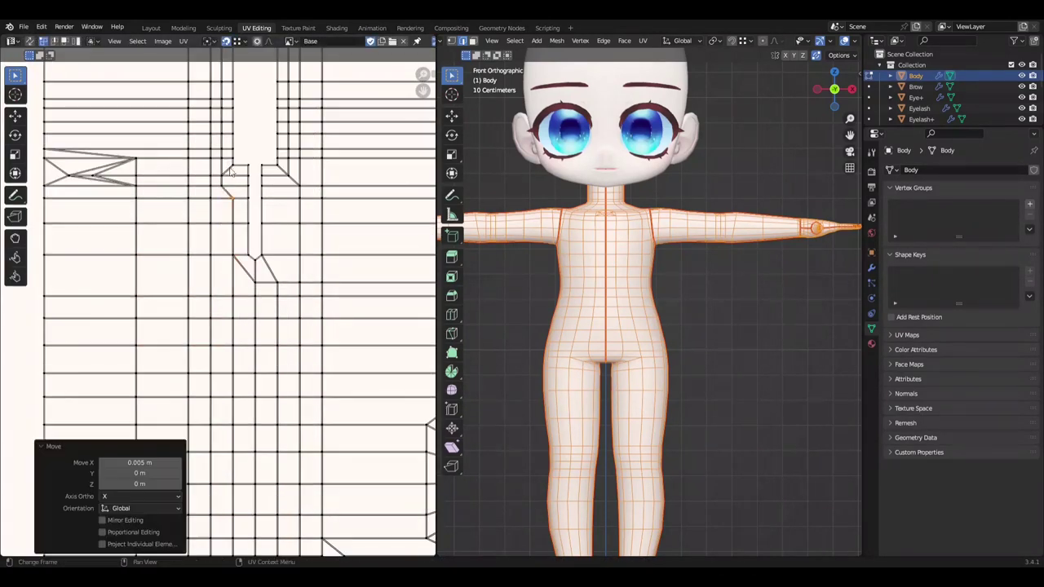
scroll(269, 245, down, 3)
scroll(261, 326, down, 1)
Step: Select the vertical seam path along the leg, try an X shift, and save
ctrl+click(255, 487)
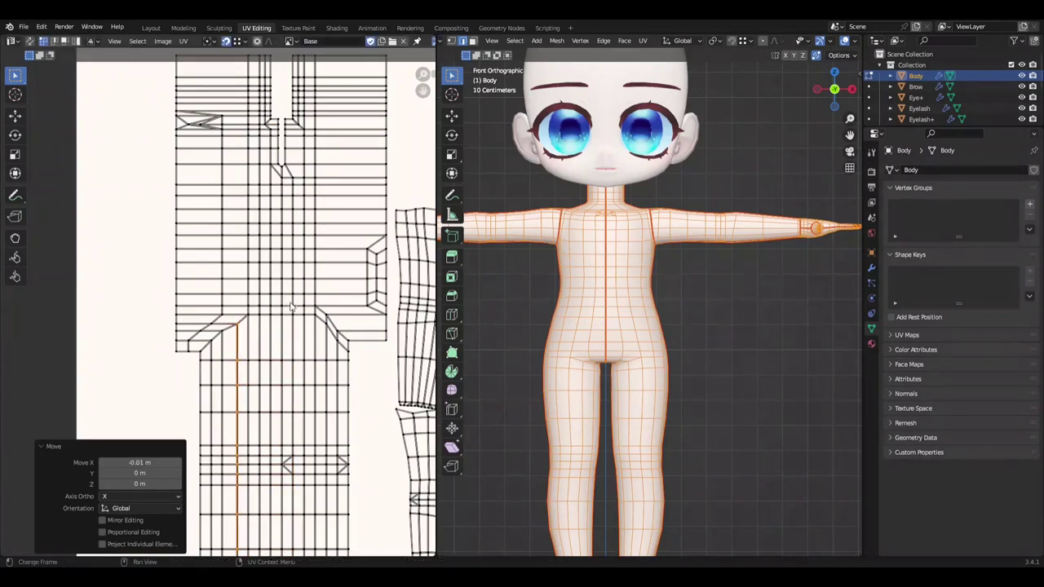
key(ctrl+s)
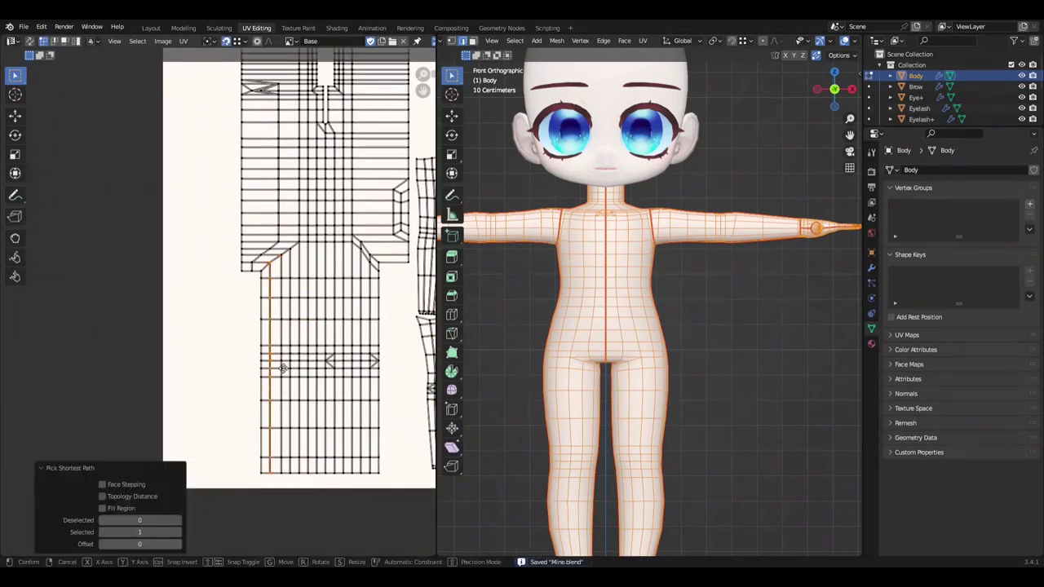
key(g)
key(x)
key(Escape)
key(ctrl+s)
scroll(232, 298, up, 1)
middle_drag(232, 298, 236, 370)
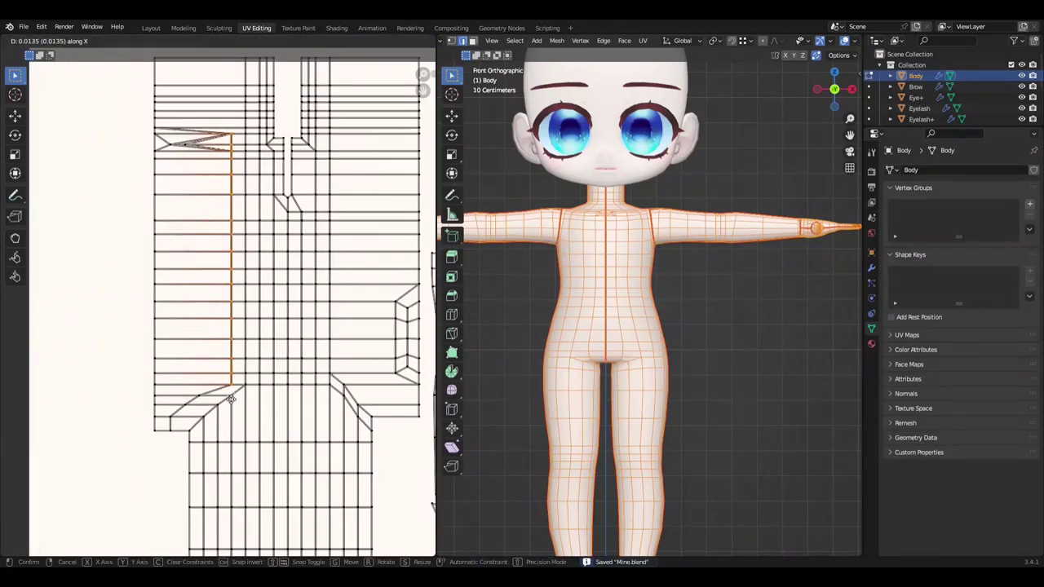
Step: Select the vertical edge path on the torso's left, undoing stray changes, and save Mine.blend
ctrl+click(236, 367)
key(ctrl+z)
key(ctrl+z)
key(ctrl+z)
mouse_move(200, 386)
middle_down()
mouse_move(249, 417)
mouse_move(279, 400)
mouse_move(241, 395)
middle_up()
key(ctrl+z)
key(ctrl+z)
key(ctrl+z)
key(ctrl+s)
key(ctrl+shift+z)
key(ctrl+z)
key(ctrl+shift+z)
key(ctrl+shift+z)
key(ctrl+z)
middle_drag(238, 414, 212, 470)
key(ctrl+s)
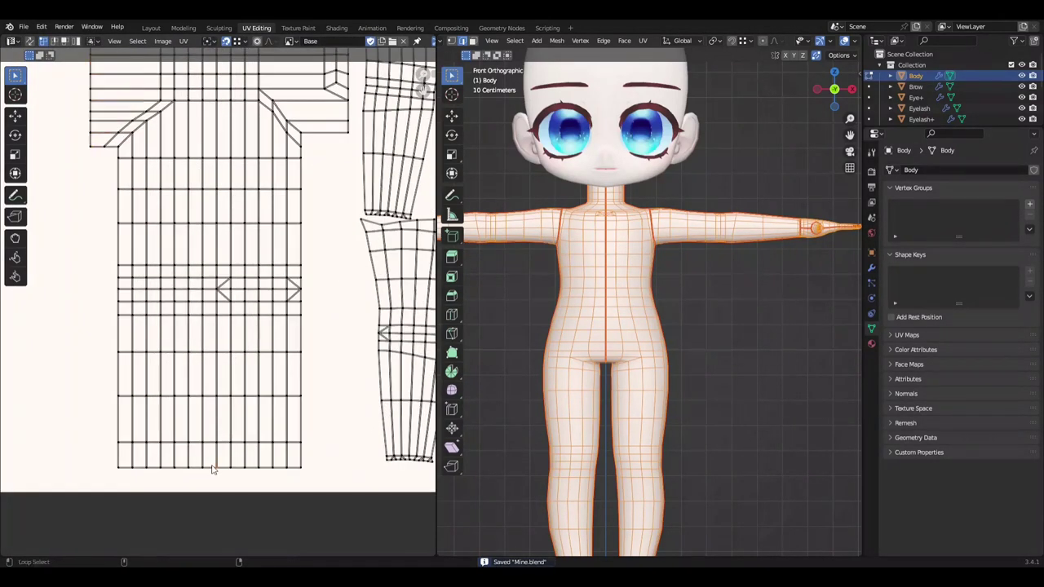
Step: Move the selected horizontal UV edge row up along Y only to a new height
key(g)
key(y)
click(275, 400)
key(g)
key(y)
click(264, 333)
key(g)
key(y)
key(g)
key(y)
click(265, 336)
Step: Fine-tune the edge row's height with further Y-only moves and save Mine.blend
key(g)
key(y)
key(g)
key(y)
click(335, 306)
key(g)
key(y)
click(301, 296)
key(ctrl+s)
key(g)
key(y)
click(323, 345)
key(g)
key(y)
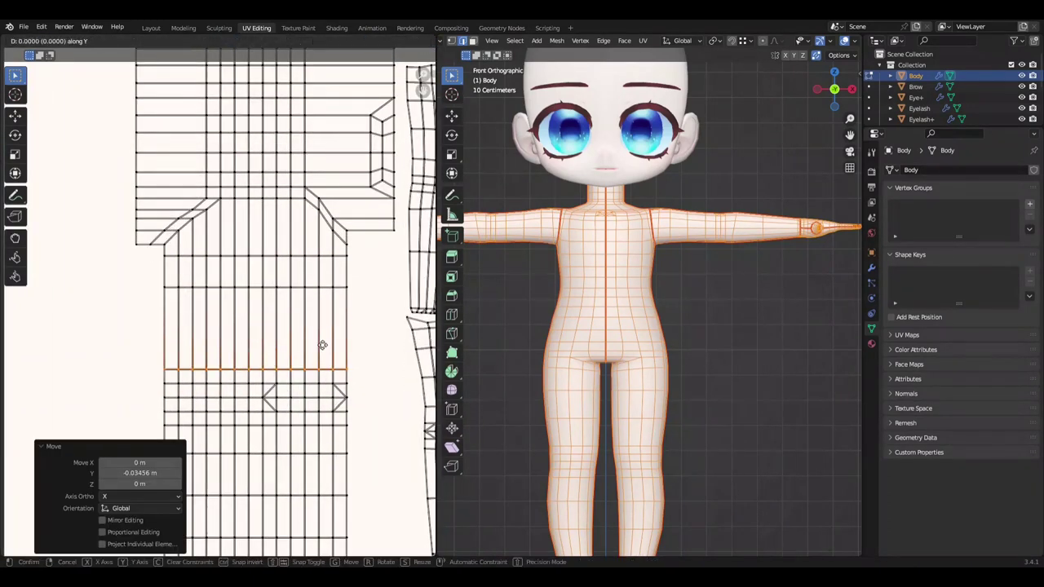
Step: Settle the horizontal edge at its final height, save, and cancel the extra move
scroll(318, 343, down, 2)
scroll(342, 351, up, 3)
click(302, 336)
key(ctrl+s)
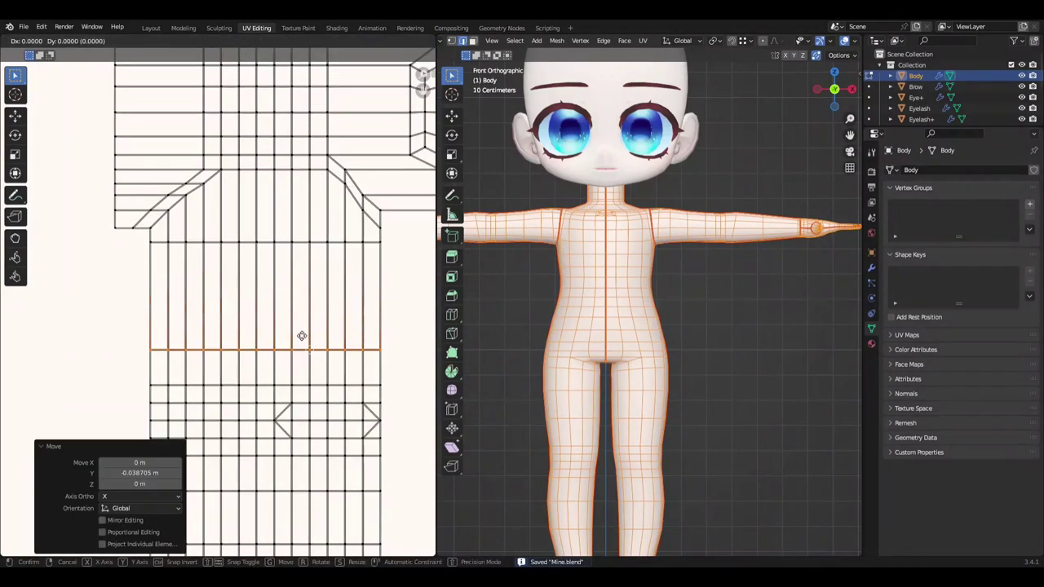
key(g)
key(y)
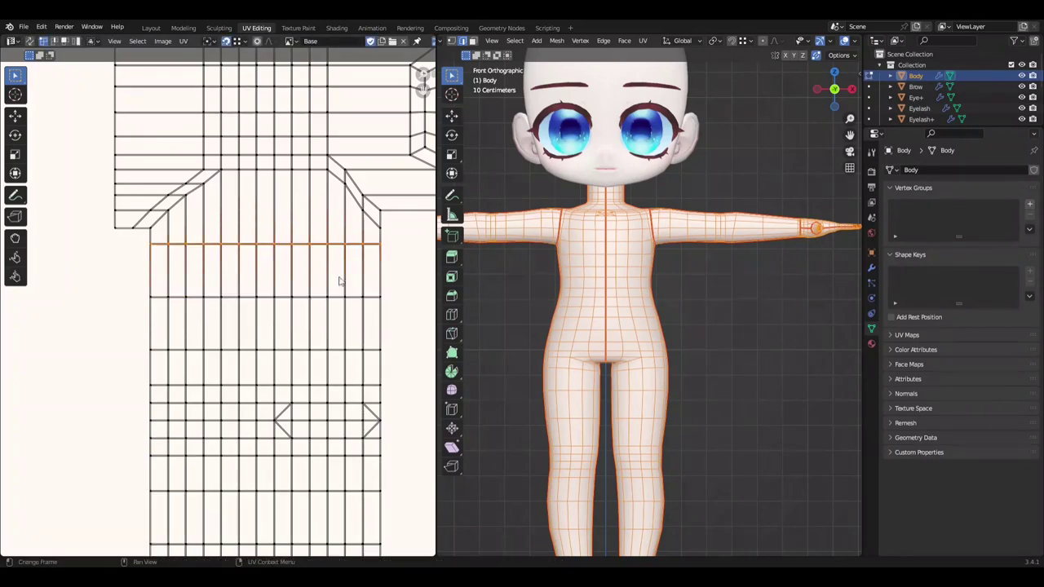
click(187, 326)
right_click(378, 333)
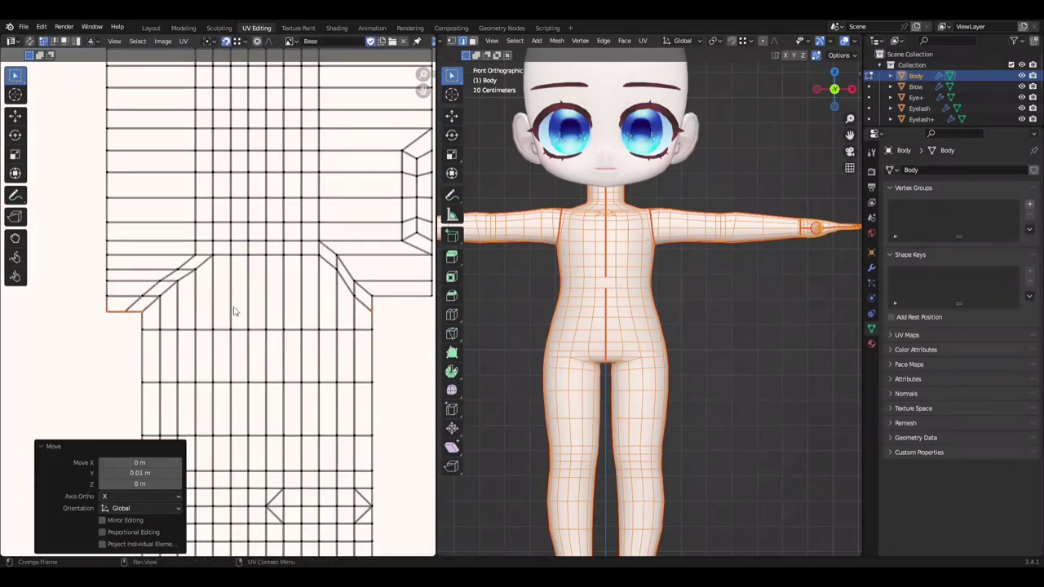
Step: Select the short edges at the lower step corners, revert the trial move, and save
alt+click(395, 308)
click(372, 311)
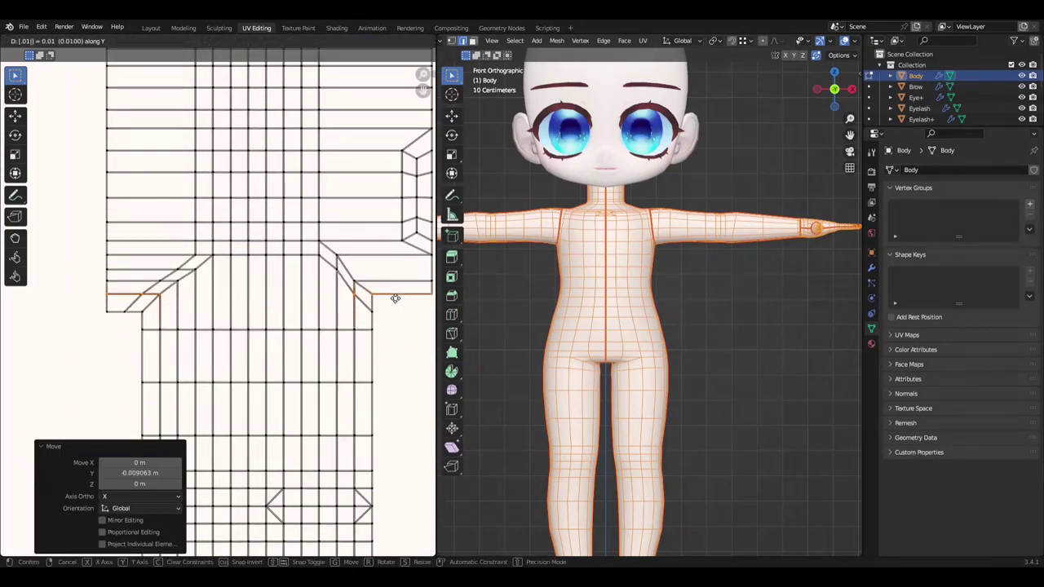
middle_drag(394, 296, 362, 394)
middle_drag(157, 414, 160, 400)
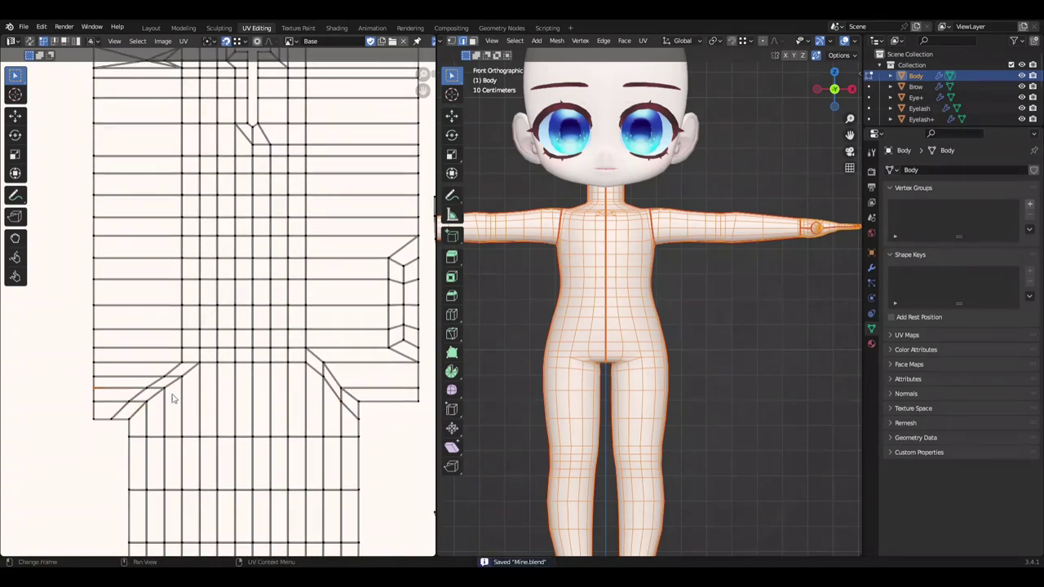
click(385, 386)
key(ctrl+z)
key(ctrl+shift+z)
key(ctrl+z)
key(ctrl+s)
Step: Box-select the small left step edge, undoing the trial moves, and save Mine.blend
alt+click(113, 392)
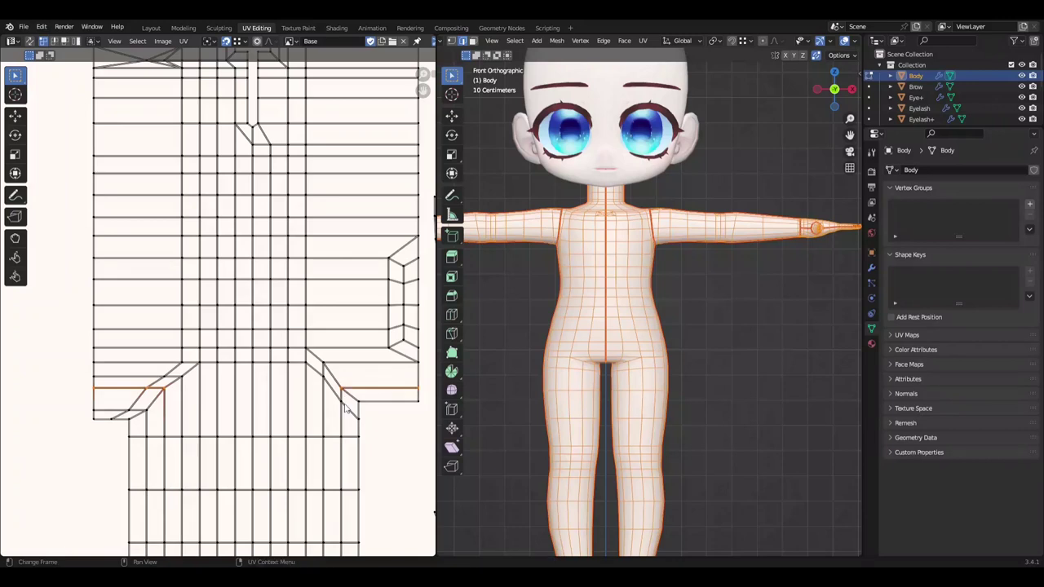
drag(166, 398, 167, 398)
key(ctrl+shift+z)
key(ctrl+z)
key(ctrl+shift+z)
key(g)
key(y)
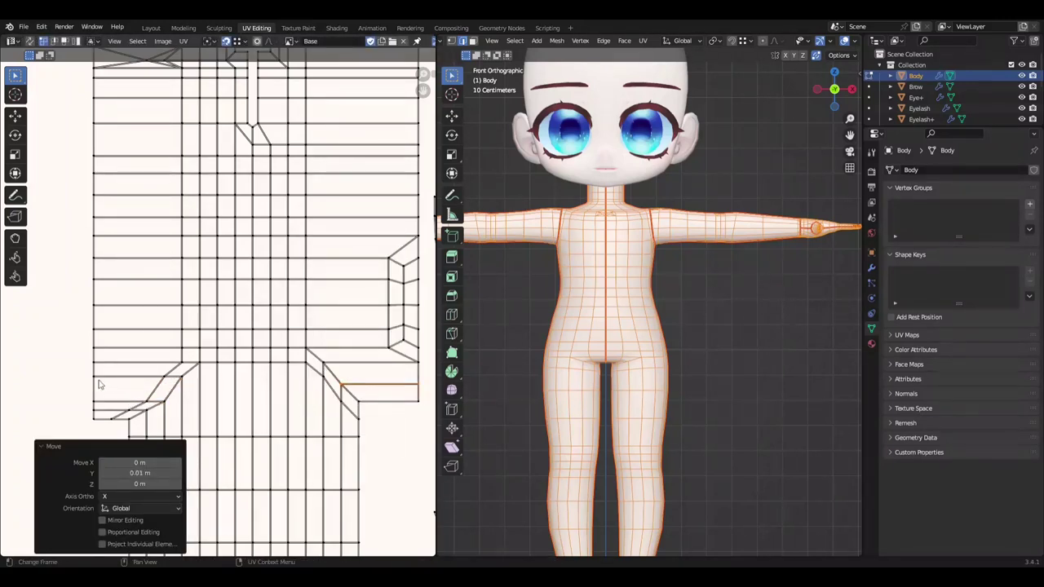
key(ctrl+z)
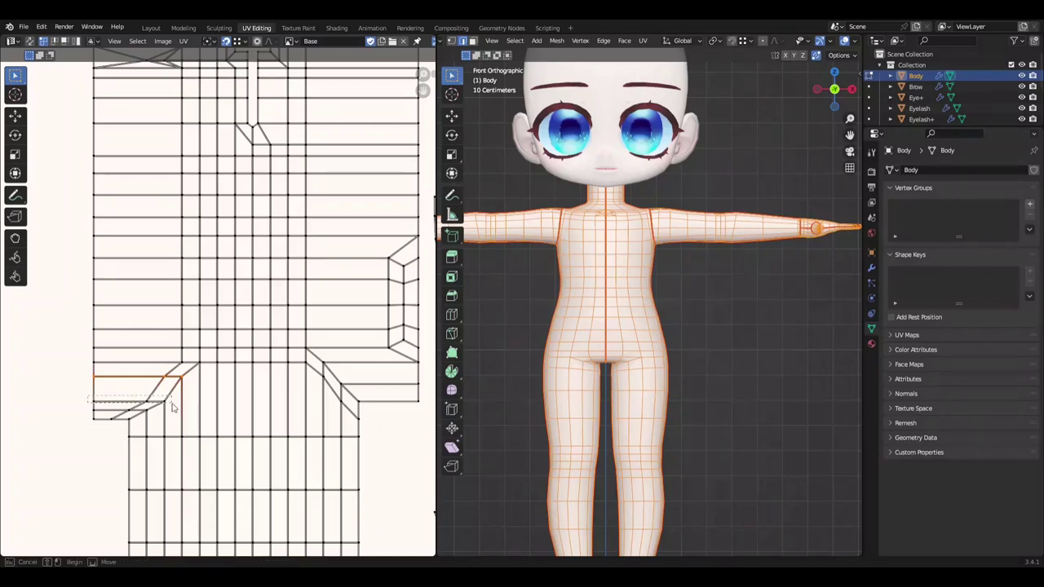
key(ctrl+z)
key(ctrl+z)
key(ctrl+z)
key(ctrl+s)
Step: Level the small left edge with UV > Align > Align Y, nudge it down, and save
right_click(345, 386)
click(345, 387)
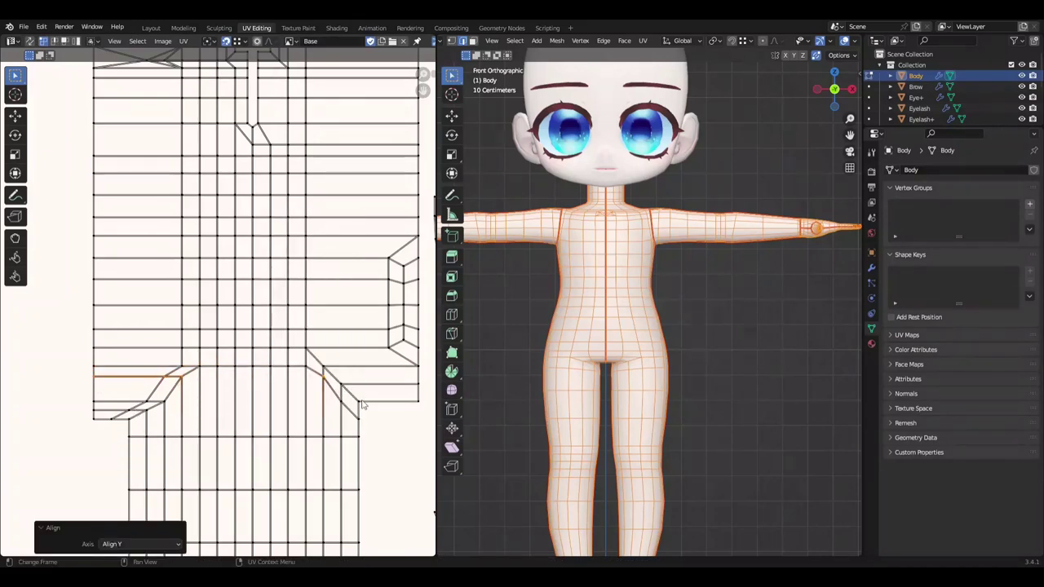
key(g)
key(y)
click(157, 400)
key(ctrl+s)
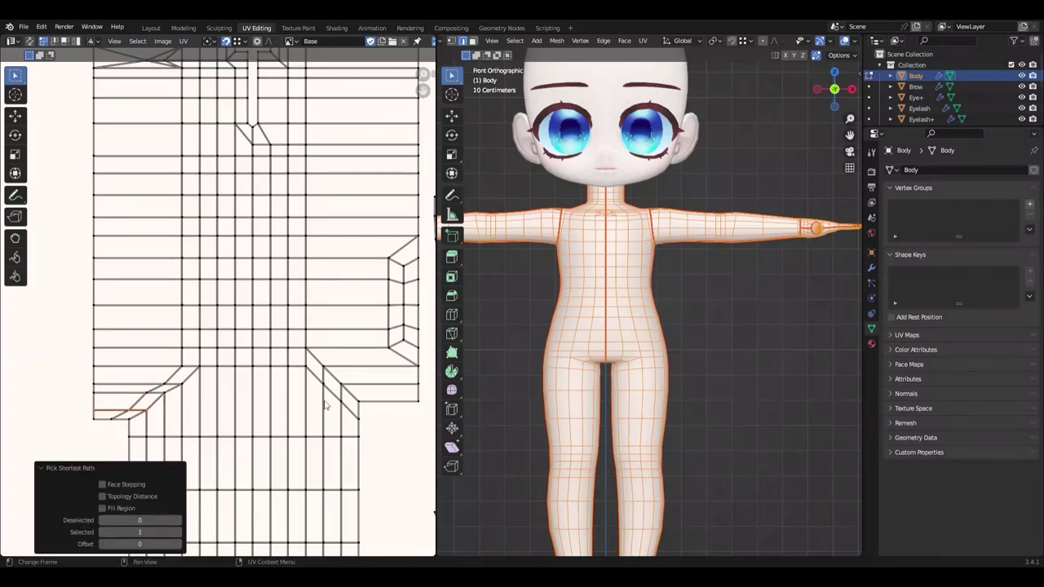
Step: Set the move's Y offset to -0.005 in the Move panel
middle_drag(249, 438, 292, 438)
double_click(151, 473)
text(-0.005)
key(Return)
Step: Save Mine.blend with the -0.005 offset and zoom the UV view around the torso notch
key(ctrl+s)
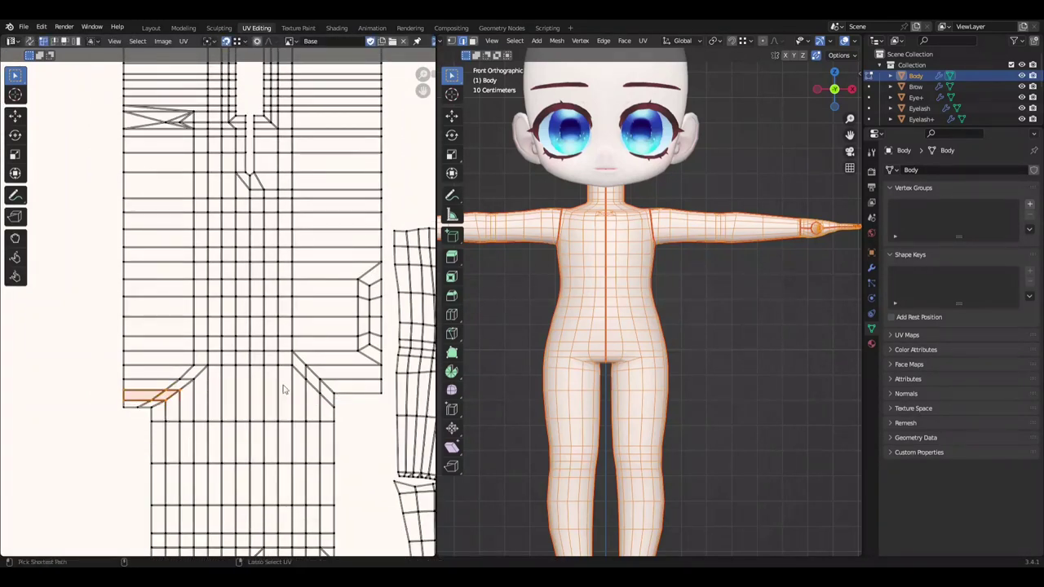
scroll(260, 418, up, 1)
scroll(259, 419, down, 2)
scroll(260, 418, down, 1)
scroll(259, 418, up, 1)
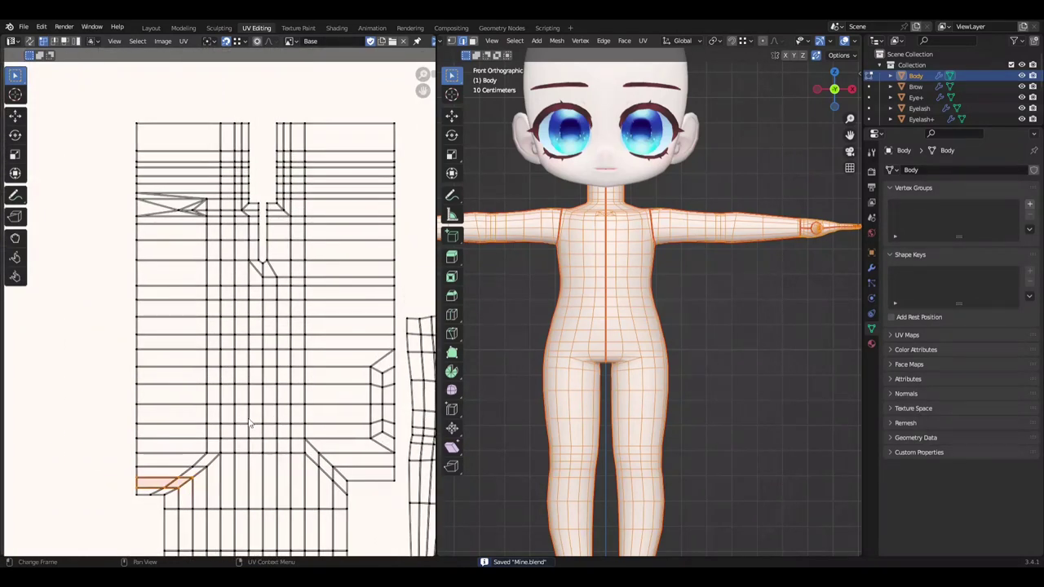
scroll(232, 408, down, 1)
scroll(302, 395, up, 1)
Step: Select the vertical edge at the hip cutout plus adjoining edges and straighten the right column
ctrl+click(341, 373)
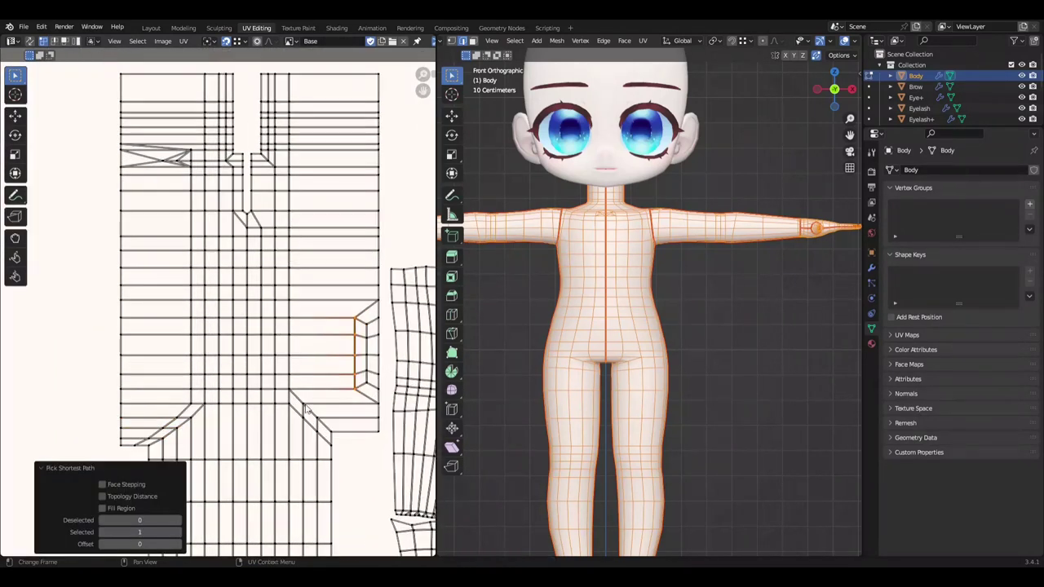
middle_drag(571, 368, 816, 359)
scroll(366, 354, up, 1)
ctrl+click(326, 408)
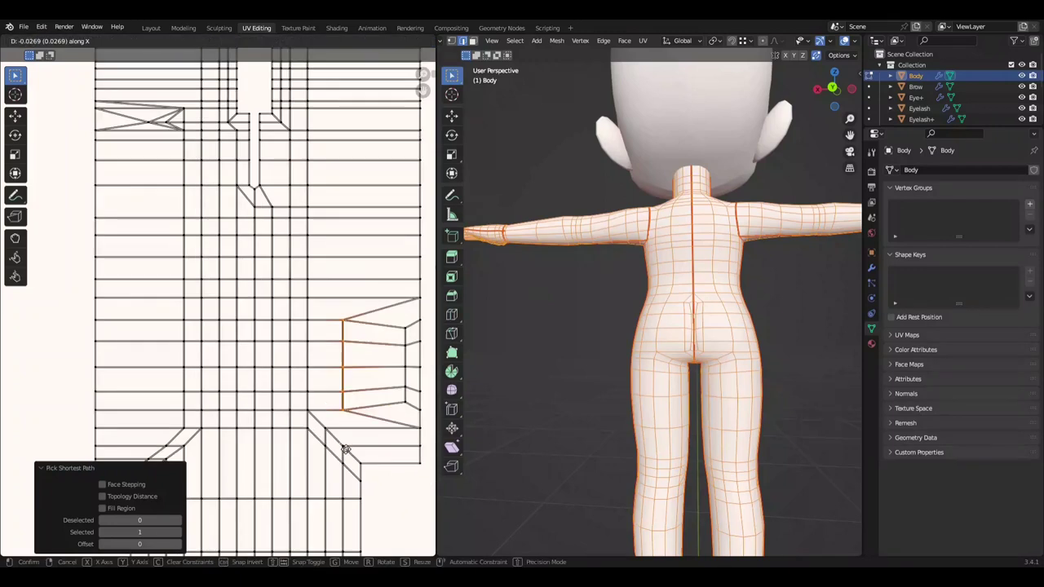
click(405, 397)
click(360, 465)
scroll(383, 432, down, 3)
scroll(323, 168, up, 3)
click(382, 377)
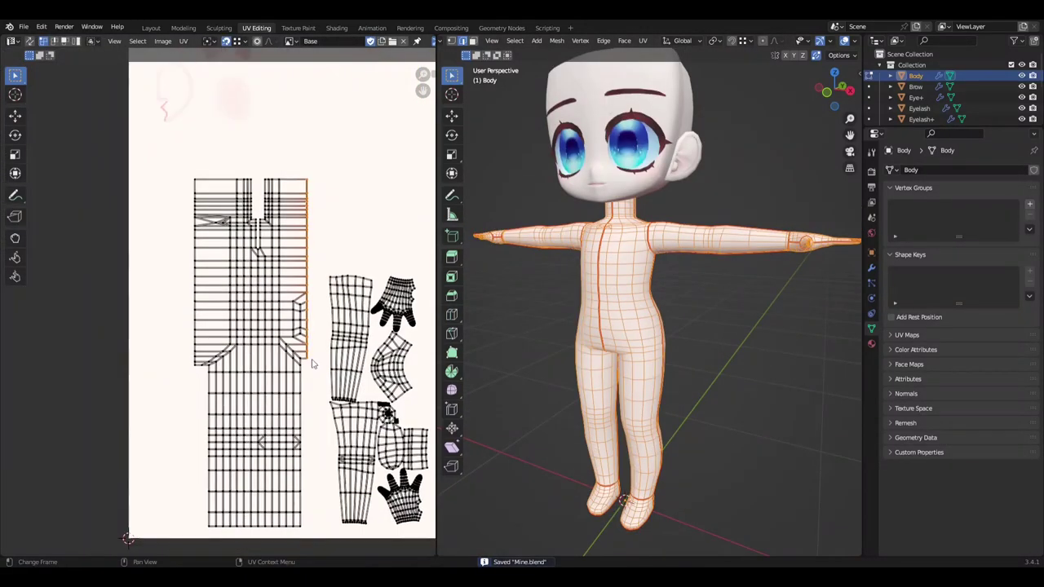
Step: Shift the seam vertex sideways with an X-constrained move
scroll(188, 522, up, 2)
scroll(188, 522, up, 2)
scroll(187, 522, up, 2)
scroll(188, 522, down, 3)
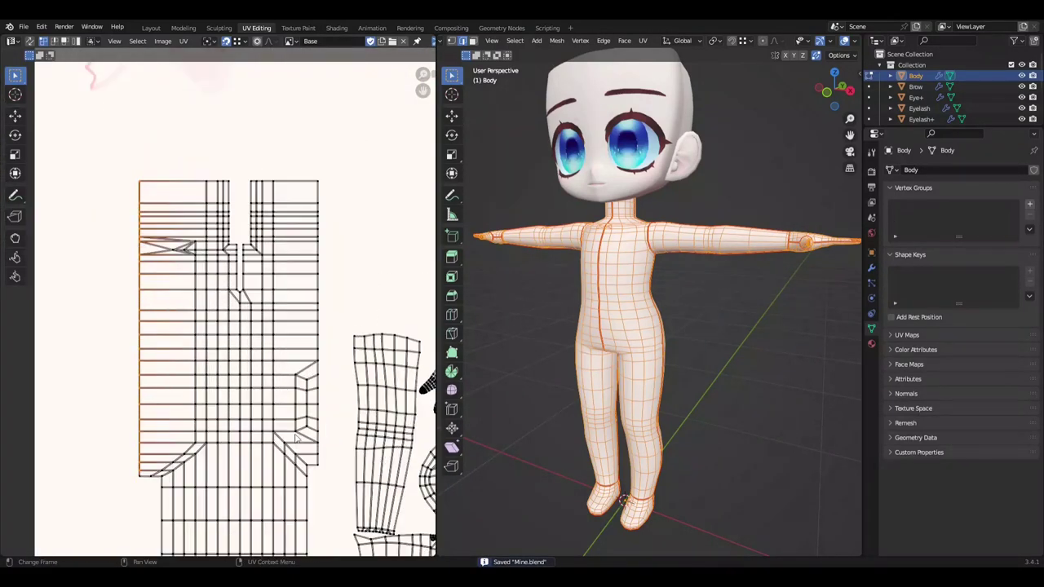
scroll(244, 408, up, 2)
click(312, 483)
key(g)
key(x)
click(313, 487)
Step: Slide the selection further along X and save Mine.blend
key(g)
key(x)
scroll(312, 408, down, 3)
scroll(312, 408, up, 3)
click(312, 386)
scroll(312, 383, down, 2)
key(ctrl+s)
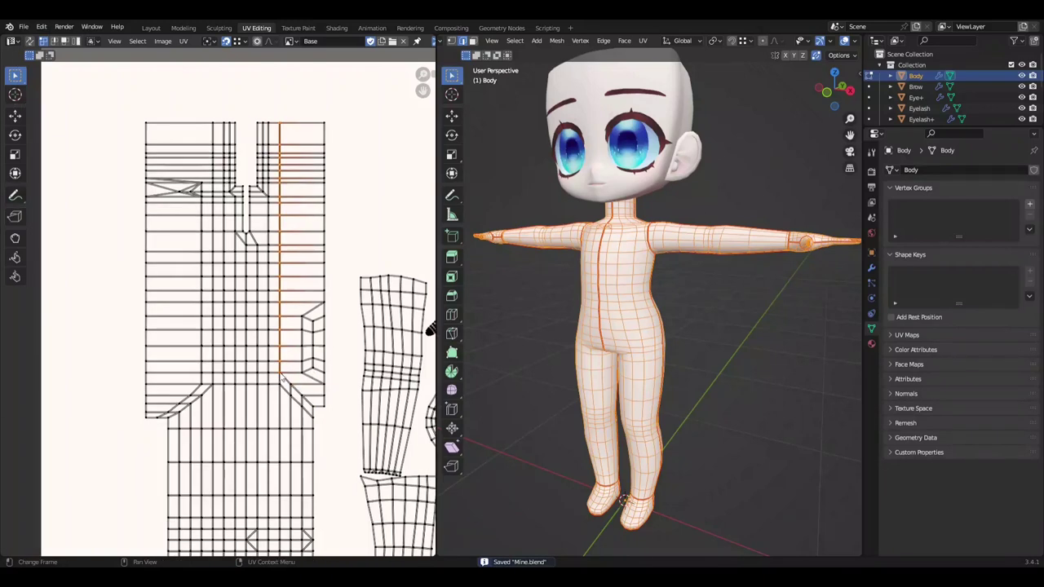
Step: Finish the horizontal moves and bring the top of the body island into view
scroll(312, 384, down, 3)
scroll(242, 365, up, 3)
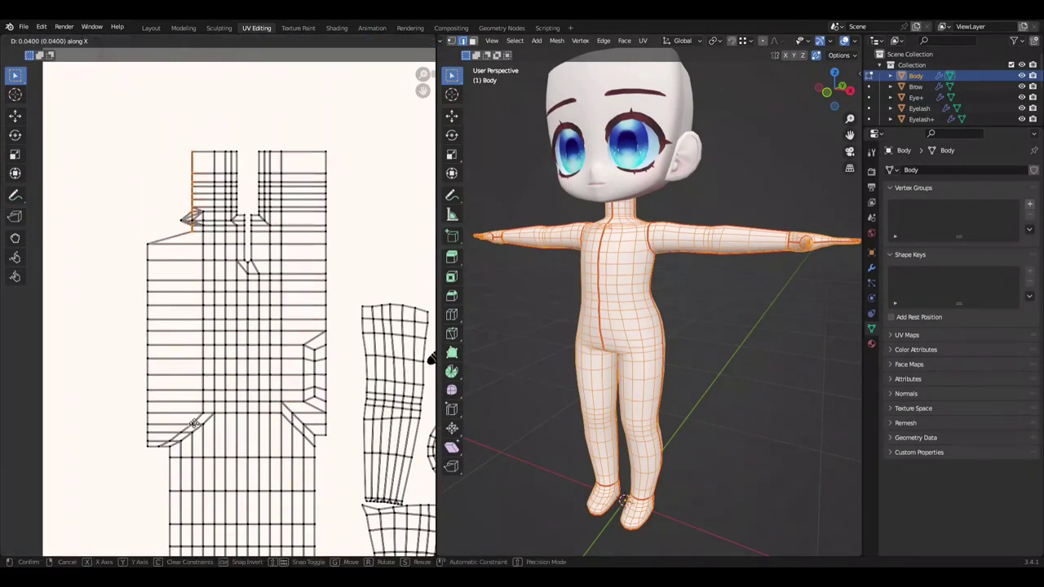
click(194, 423)
middle_drag(159, 379, 194, 345)
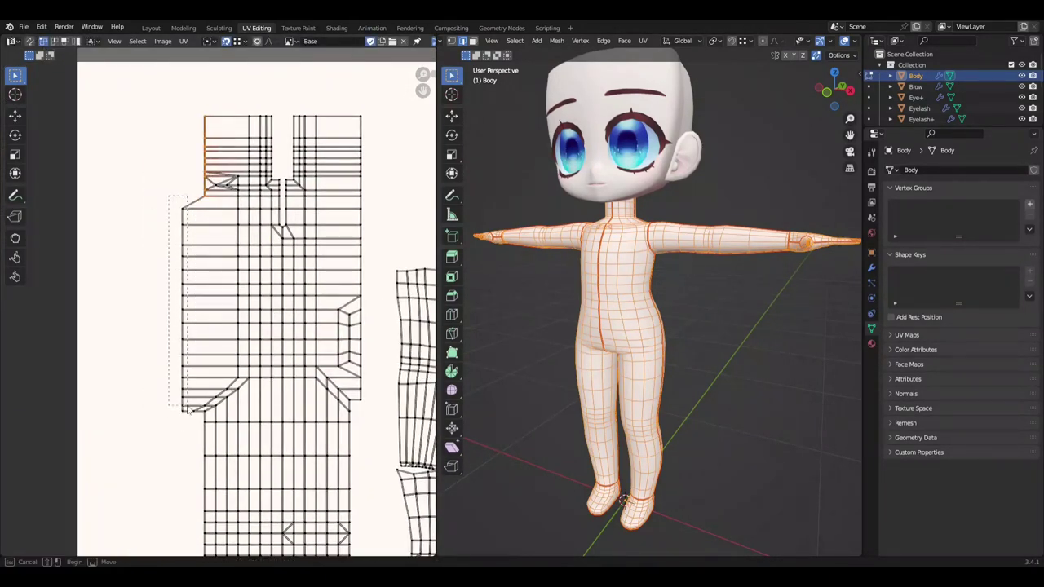
click(190, 412)
scroll(226, 203, up, 1)
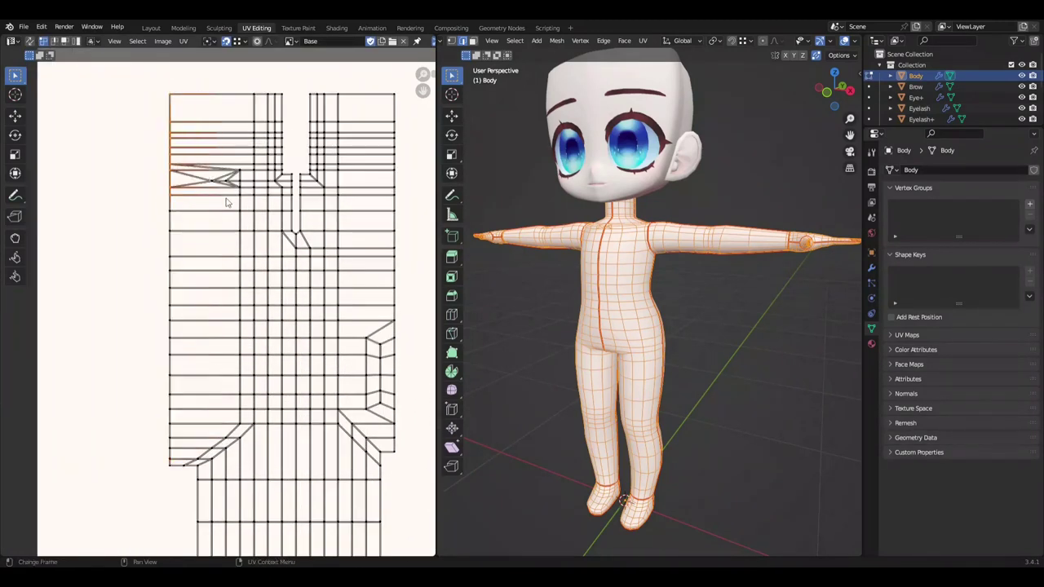
Step: Box-select the X-shaped vertex group and shift it slightly left along X
key(ctrl+z)
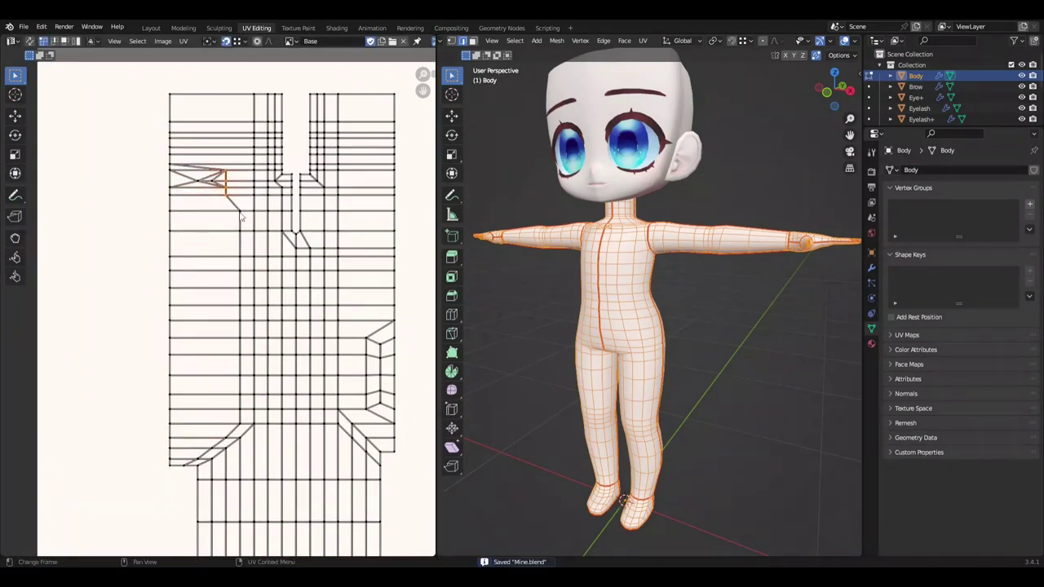
middle_drag(241, 216, 264, 204)
key(g)
key(x)
click(243, 400)
Step: Save, then shift the selected UV edge along the X axis
scroll(243, 400, down, 1)
scroll(242, 400, up, 1)
scroll(79, 339, down, 2)
scroll(123, 368, up, 3)
scroll(147, 392, down, 3)
key(ctrl+s)
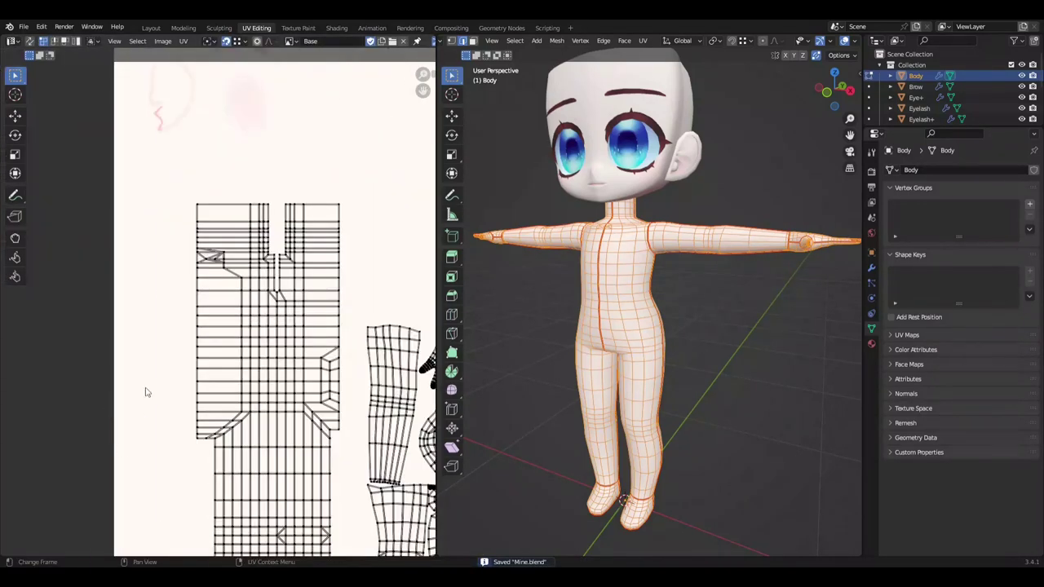
scroll(147, 392, up, 2)
key(g)
key(x)
click(257, 177)
Step: Move the picked UV edge along X and pick a different edge column
scroll(258, 177, up, 3)
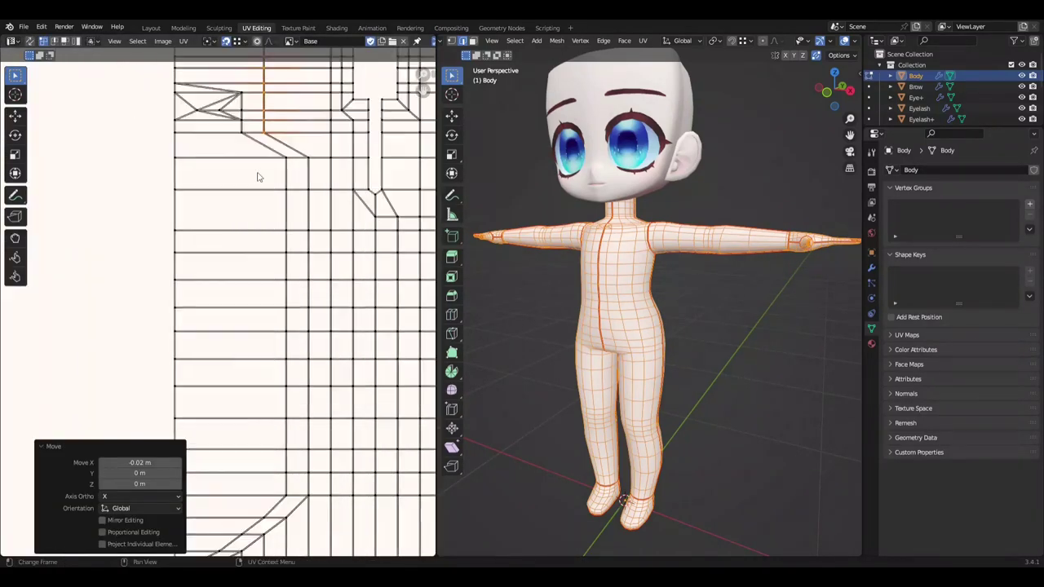
scroll(258, 177, down, 3)
scroll(269, 438, up, 1)
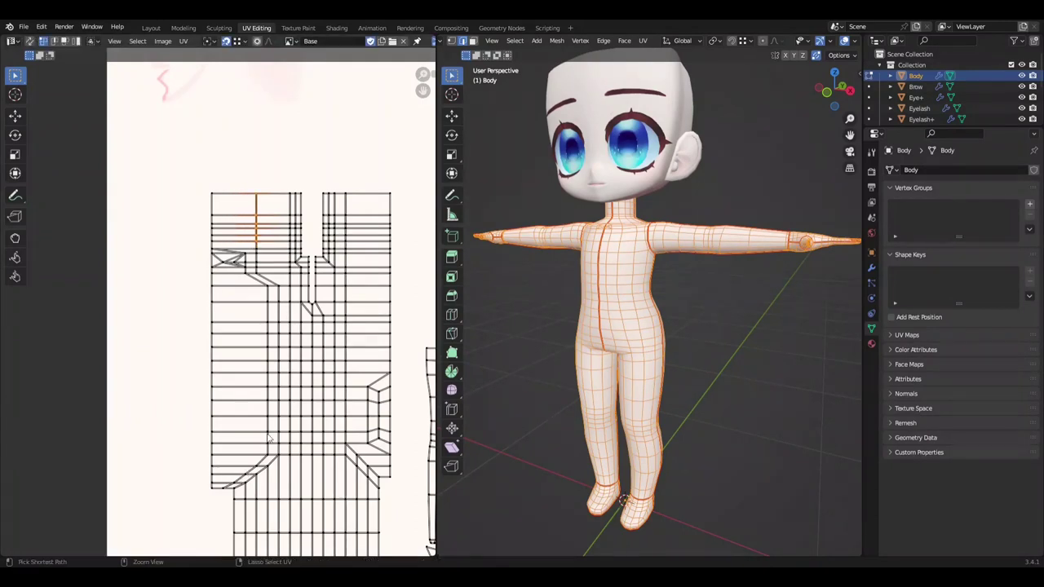
scroll(269, 438, down, 2)
scroll(289, 196, up, 2)
key(g)
key(x)
click(335, 392)
Step: Save and slide the last vertical edge column horizontally into line
scroll(340, 397, down, 1)
key(ctrl+s)
scroll(341, 396, down, 2)
scroll(226, 315, up, 3)
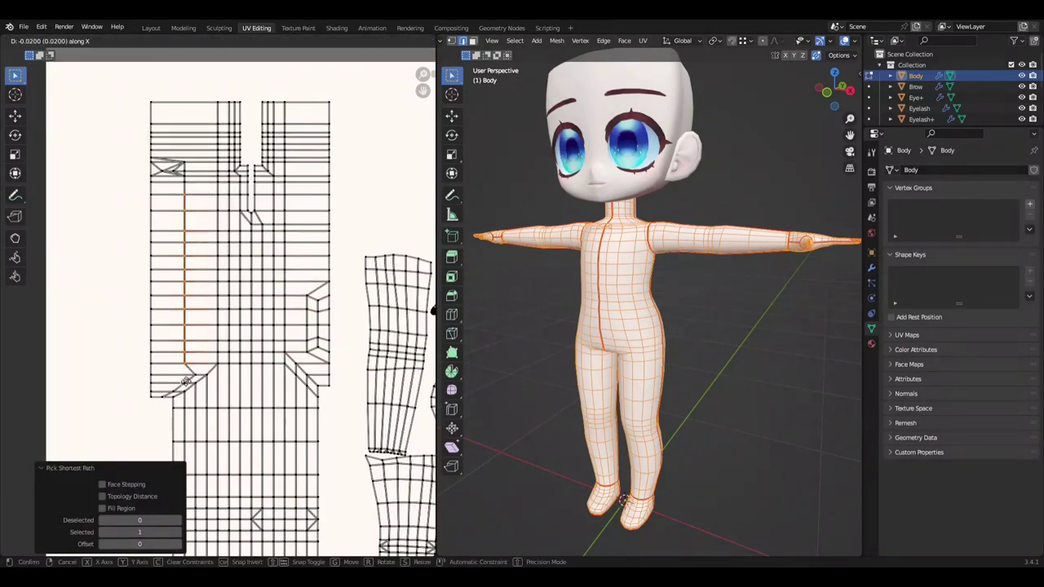
key(ctrl+s)
middle_drag(219, 135, 271, 174)
ctrl+click(272, 174)
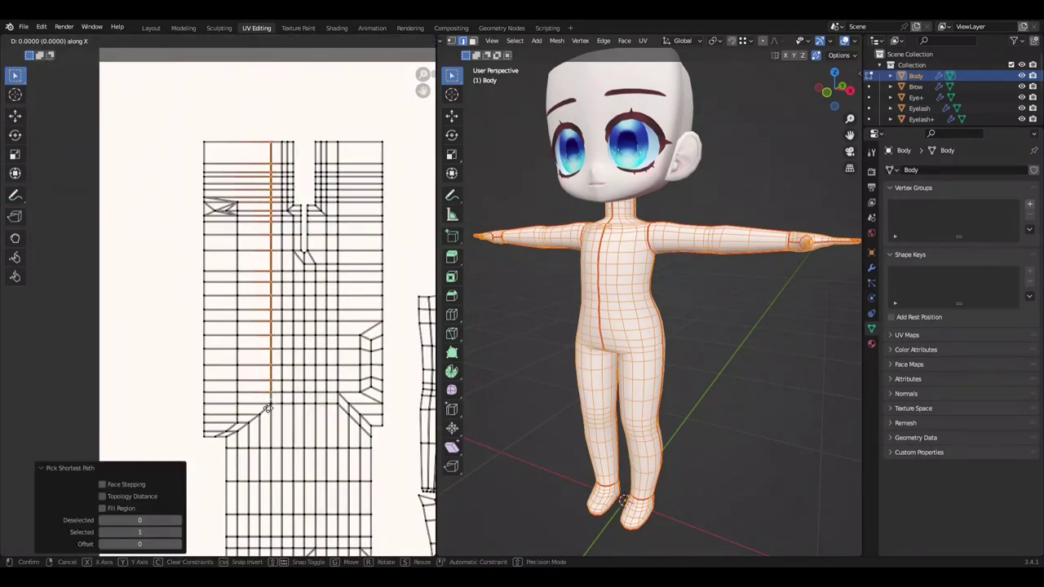
click(249, 425)
Step: Straighten the body UV island's notch by shifting one vertical edge column along X
scroll(326, 416, down, 2)
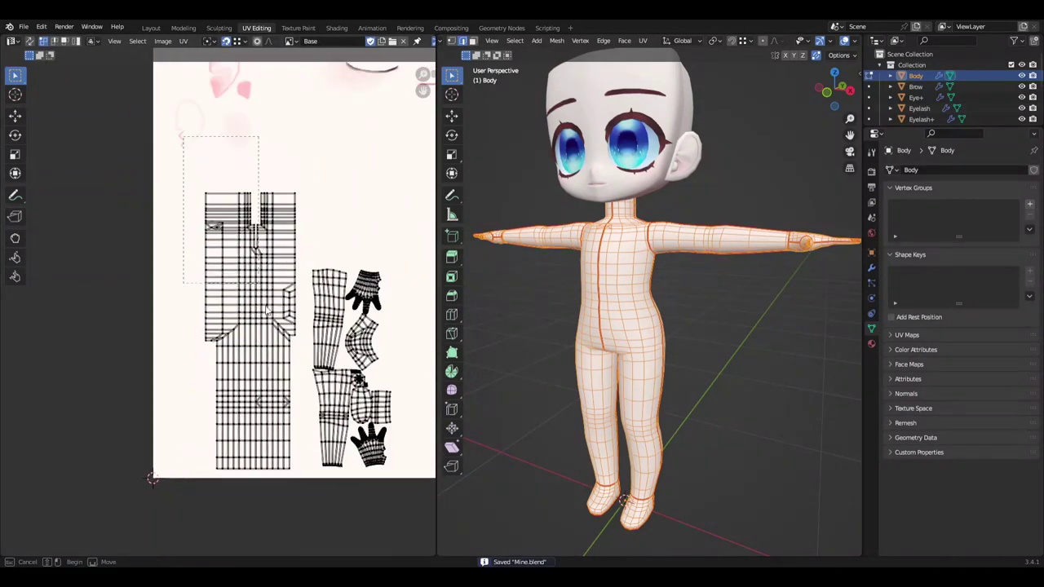
scroll(327, 416, up, 2)
key(a)
scroll(326, 416, up, 1)
alt+click(186, 262)
key(g)
key(x)
click(230, 439)
scroll(230, 438, up, 1)
scroll(230, 439, down, 1)
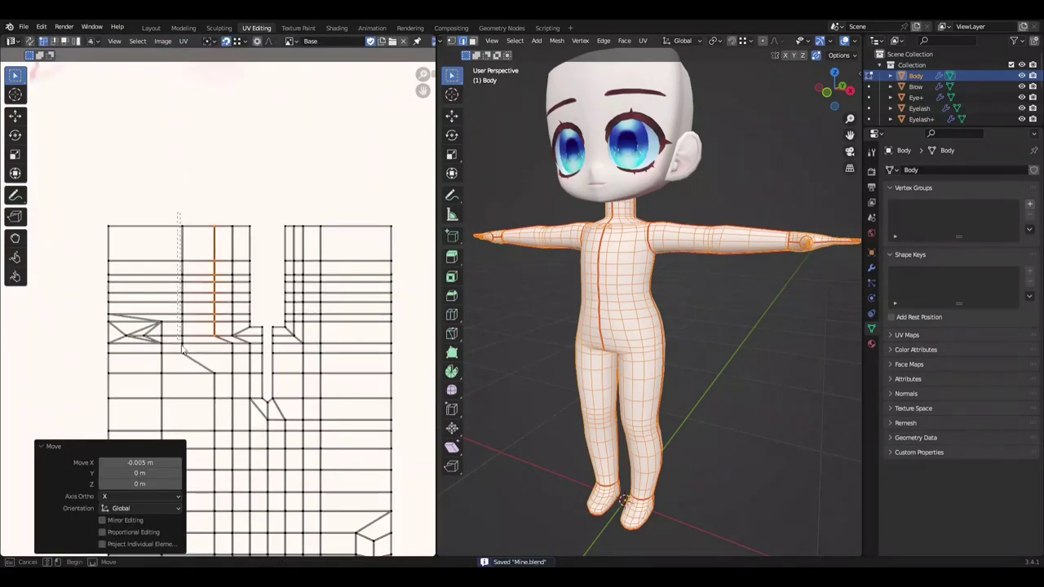
click(219, 341)
Step: Shift a second path of notch edges along X and save the blend file
scroll(228, 347, up, 2)
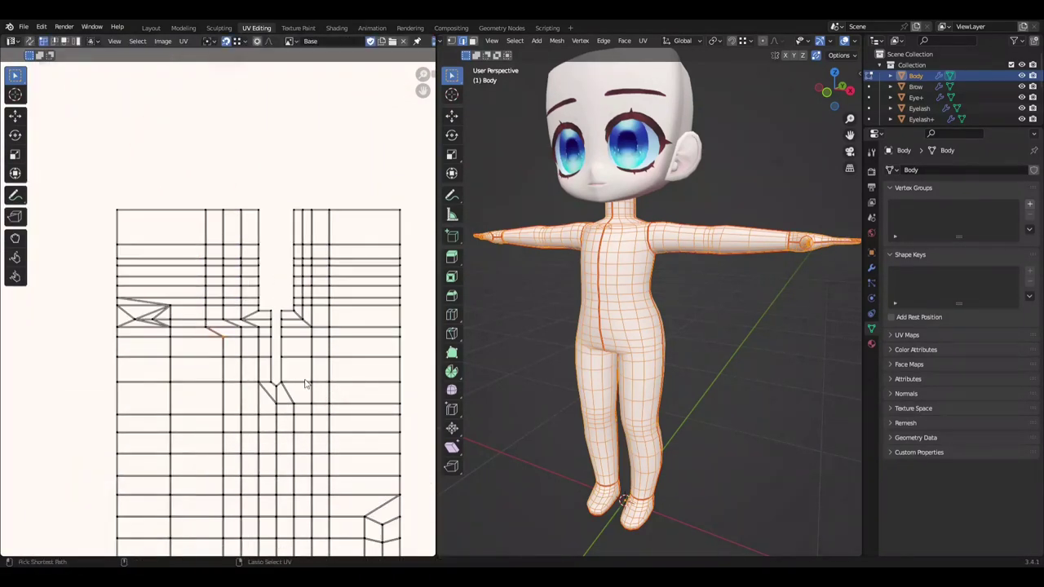
scroll(306, 383, down, 2)
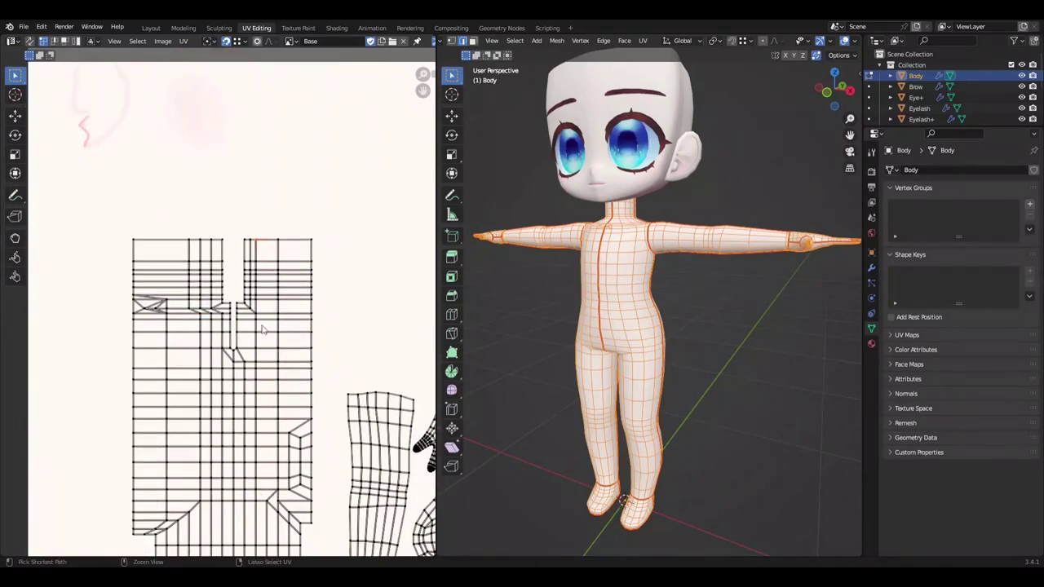
scroll(263, 329, up, 1)
ctrl+click(279, 290)
key(g)
key(x)
click(283, 321)
key(ctrl+s)
Step: Move the whole body UV island further left along X, deselect it, and save
scroll(284, 326, down, 3)
scroll(285, 330, up, 1)
scroll(285, 330, up, 1)
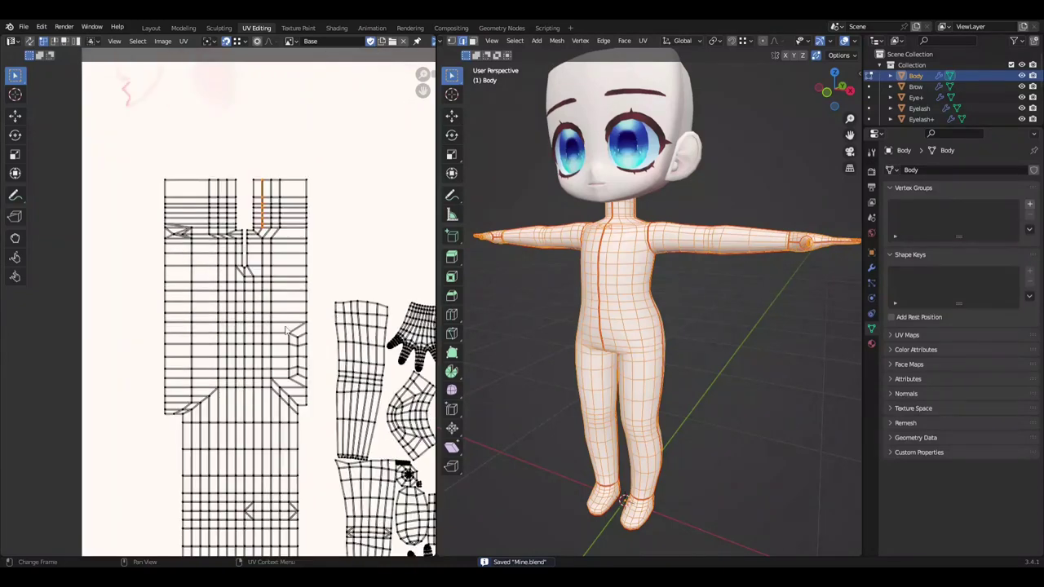
scroll(286, 330, up, 1)
click(313, 346)
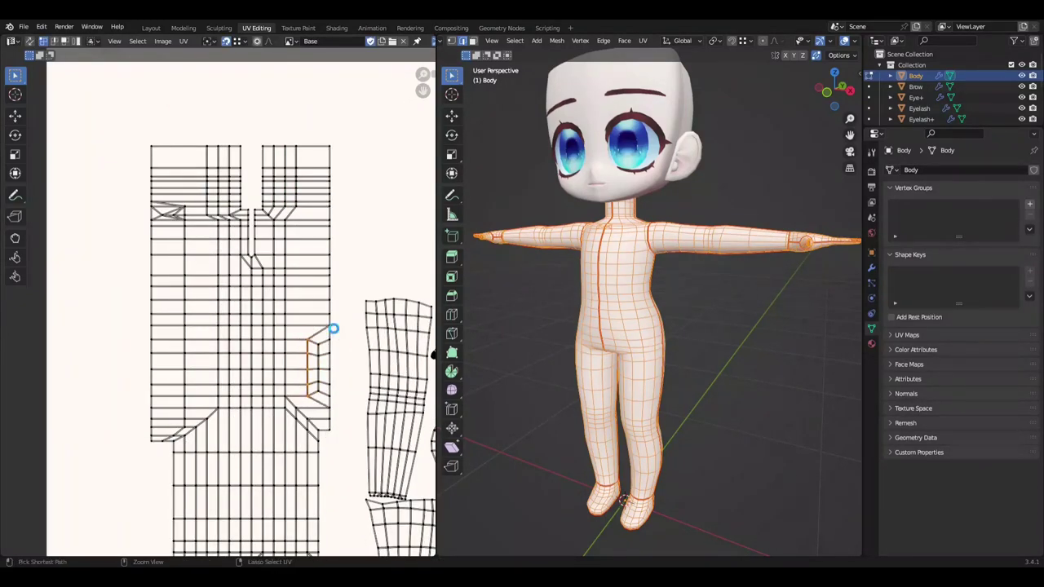
scroll(333, 329, down, 3)
key(ctrl+l)
key(g)
key(x)
click(255, 388)
scroll(254, 388, up, 5)
click(245, 420)
key(ctrl+s)
Step: Select a path of faces up the right-hand UV column and save Mine.blend
scroll(278, 383, down, 3)
scroll(255, 335, up, 1)
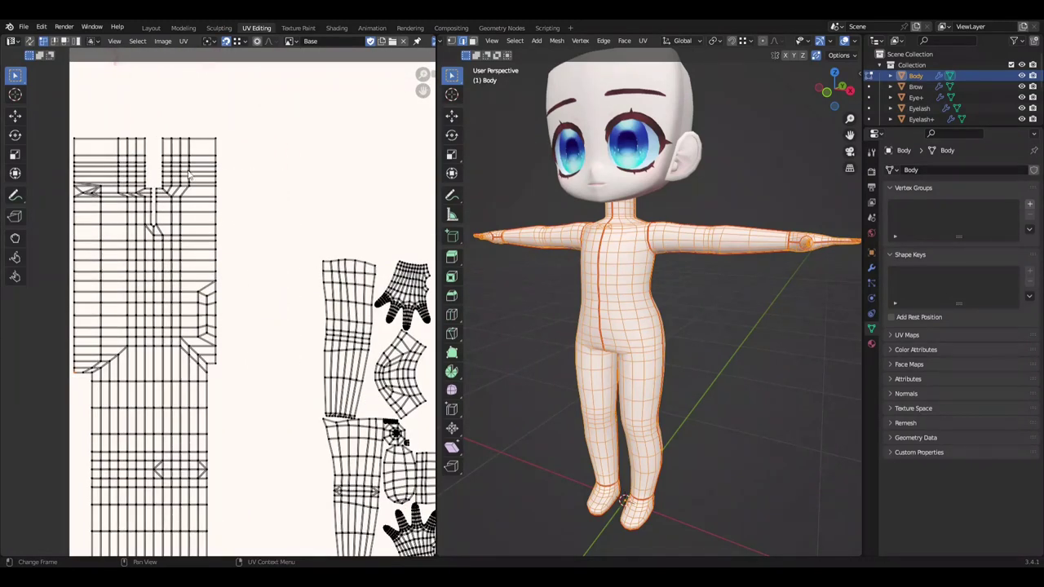
scroll(188, 173, up, 3)
ctrl+click(220, 295)
scroll(219, 302, down, 1)
scroll(216, 314, down, 2)
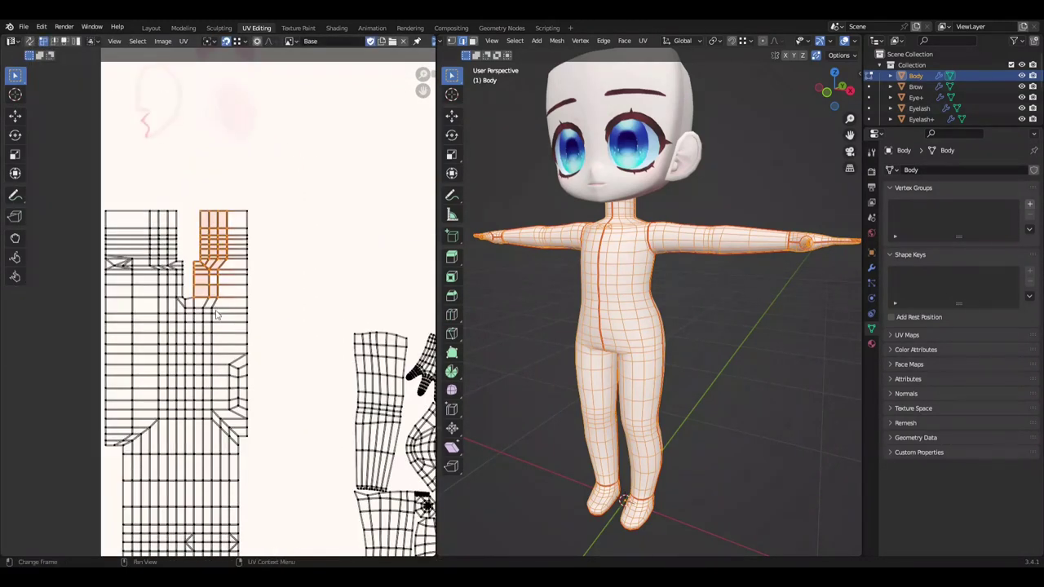
scroll(216, 314, up, 2)
key(ctrl+s)
scroll(216, 314, down, 5)
scroll(244, 310, up, 3)
scroll(245, 310, up, 1)
scroll(261, 305, down, 4)
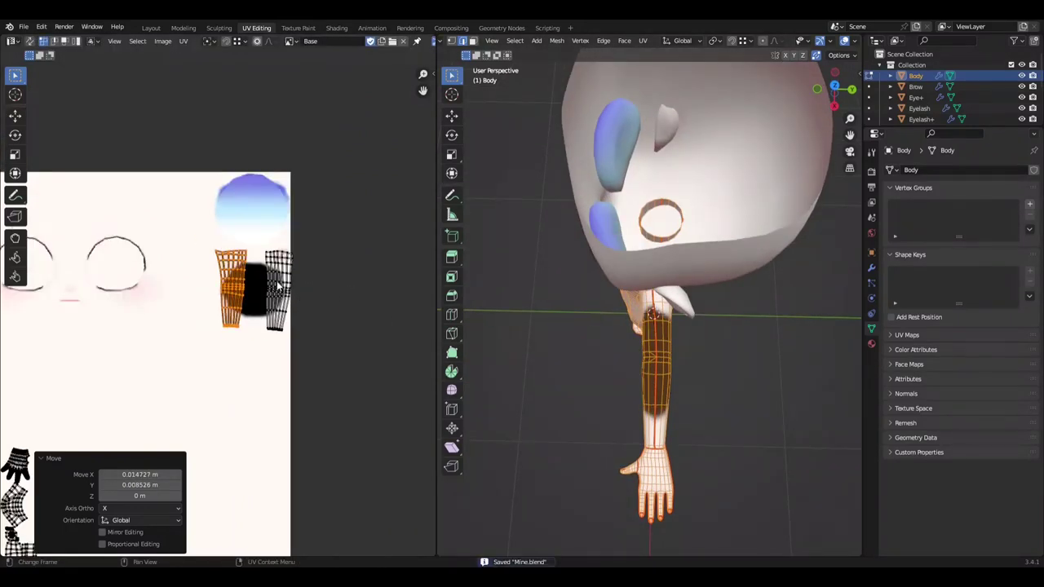
Step: Flatten the bottom edge loops of both arm UV islands, and the loop higher up, then save
scroll(245, 310, up, 4)
alt+click(163, 448)
alt+shift+click(319, 464)
right_click(323, 465)
click(382, 462)
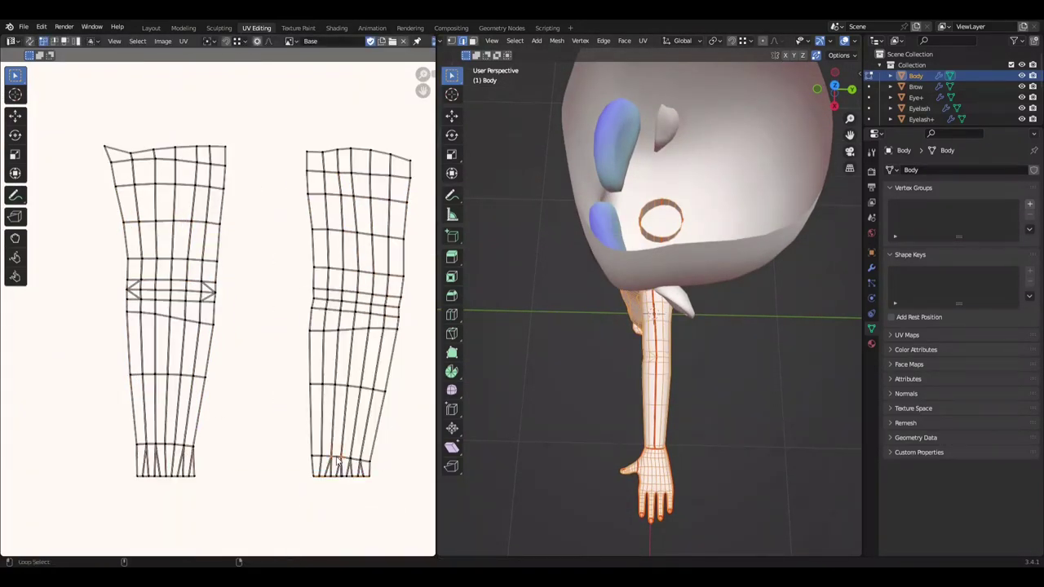
alt+click(148, 383)
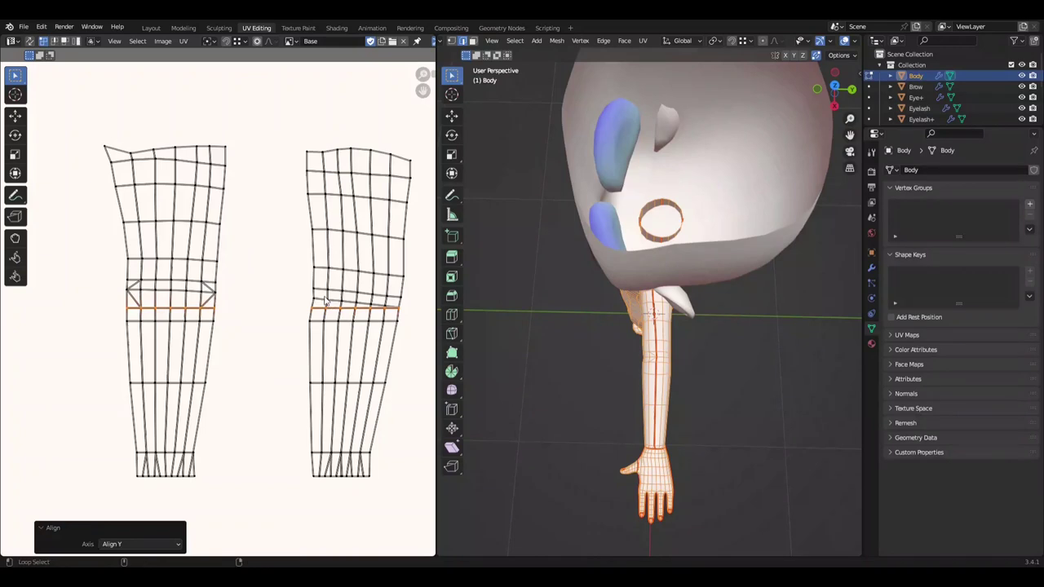
alt+click(210, 282)
click(265, 310)
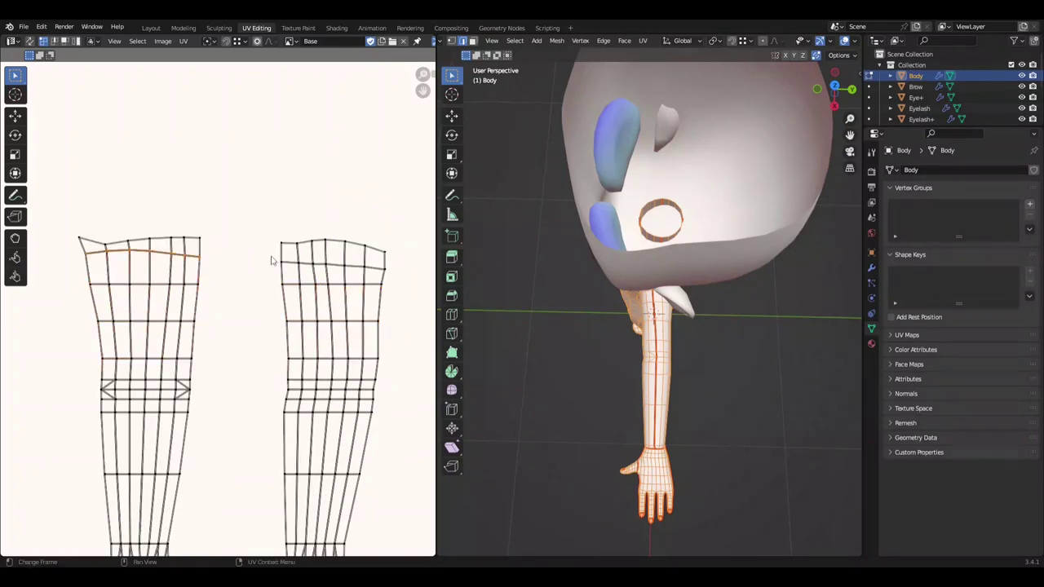
scroll(226, 401, down, 2)
key(ctrl+s)
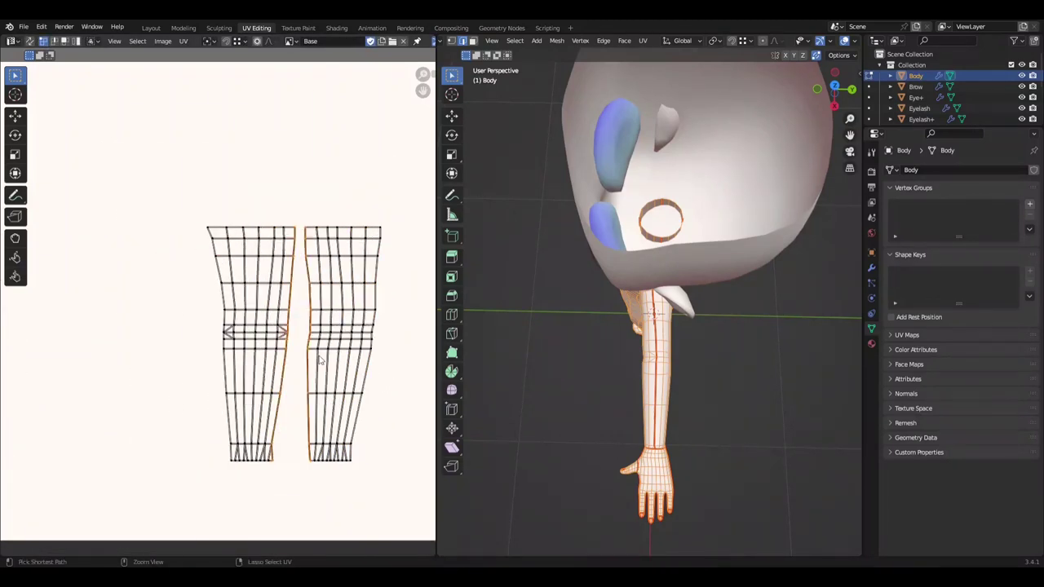
Step: Shift the selected UV edge sideways along X, undoing a first leftward attempt
scroll(354, 372, up, 2)
scroll(354, 371, up, 2)
key(g)
key(x)
double_click(158, 462)
key(g)
key(x)
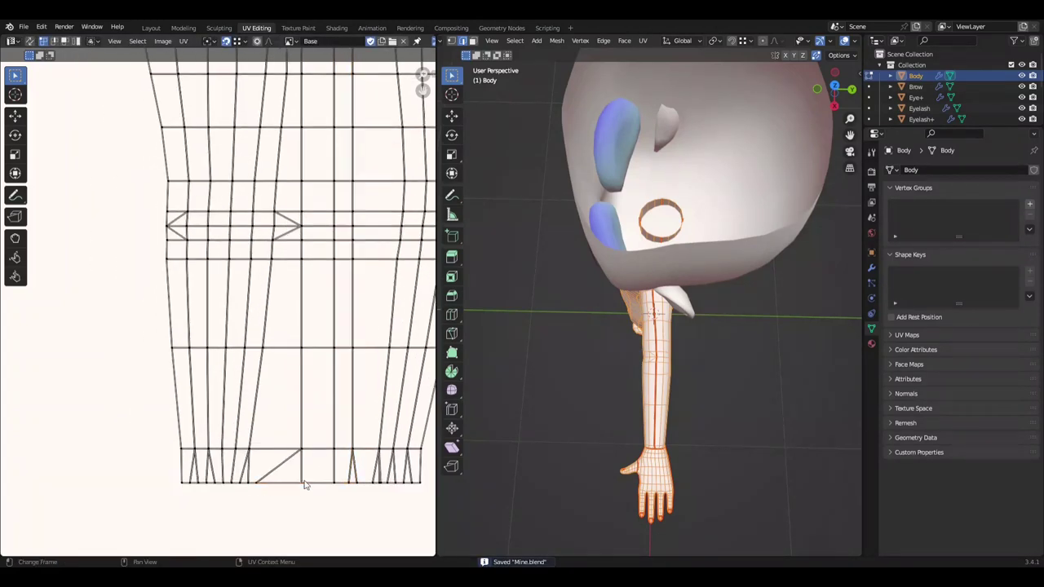
click(284, 431)
key(ctrl+z)
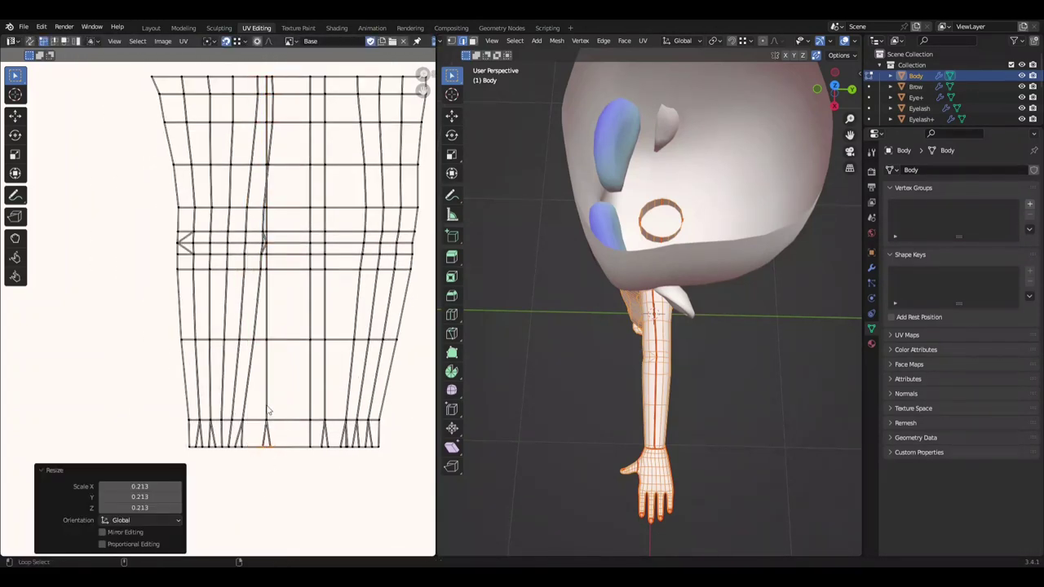
click(291, 106)
Step: Complete the sideways move of the selected UVs
scroll(403, 401, up, 1)
scroll(310, 321, up, 1)
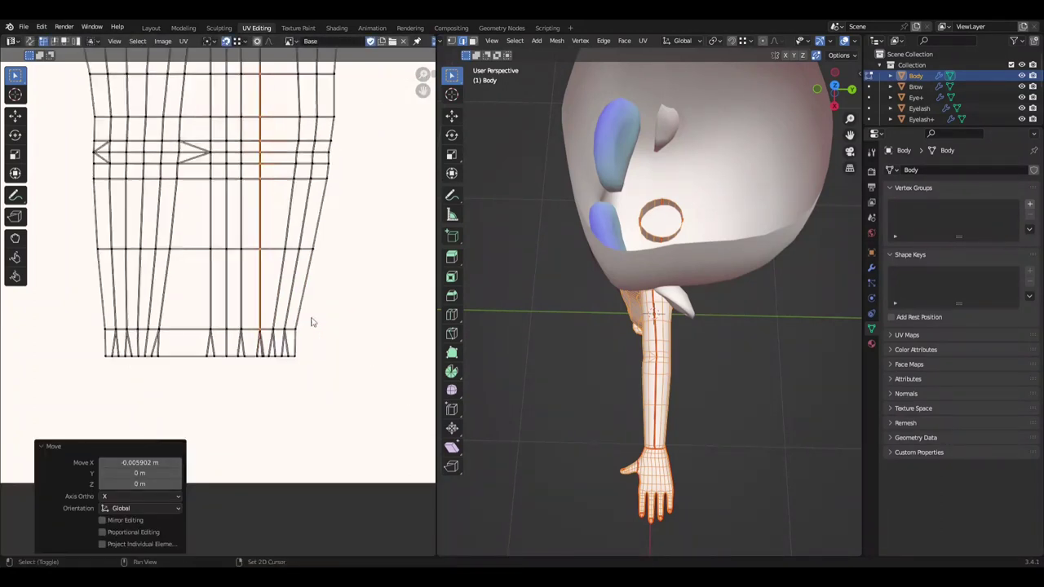
scroll(315, 284, up, 2)
click(376, 424)
scroll(263, 314, down, 1)
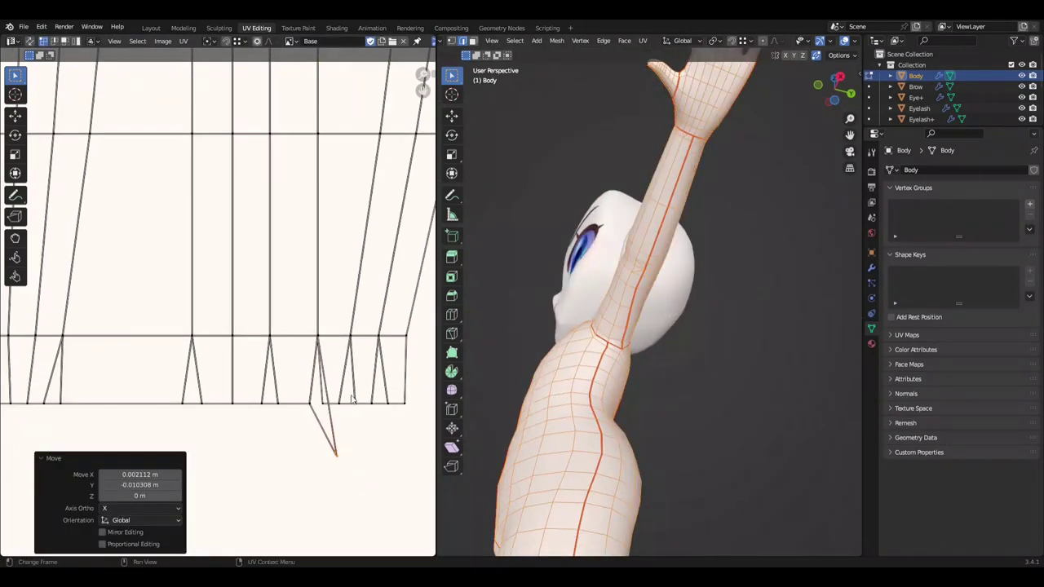
scroll(340, 464, down, 5)
scroll(297, 425, up, 2)
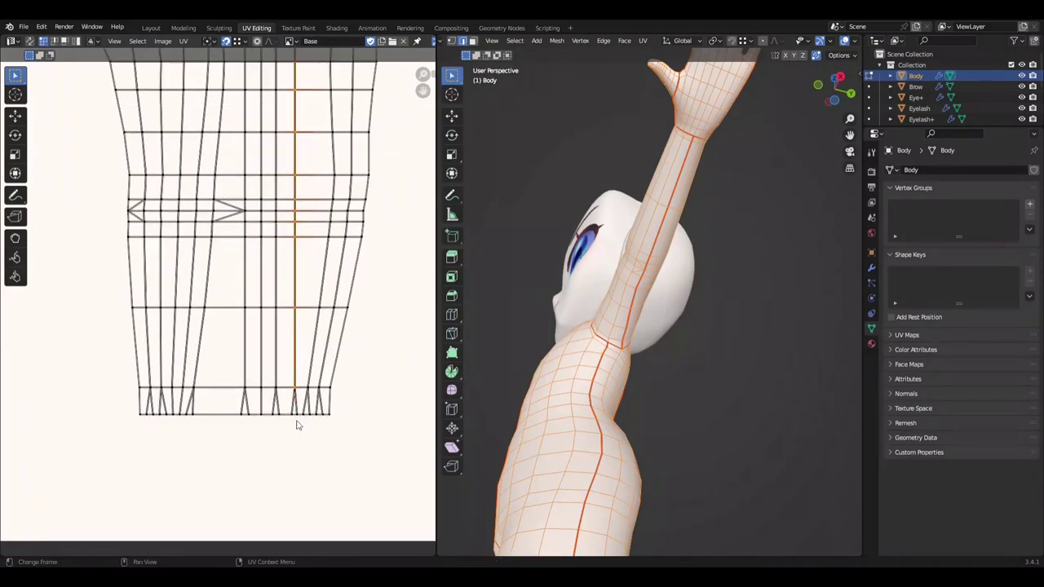
click(371, 321)
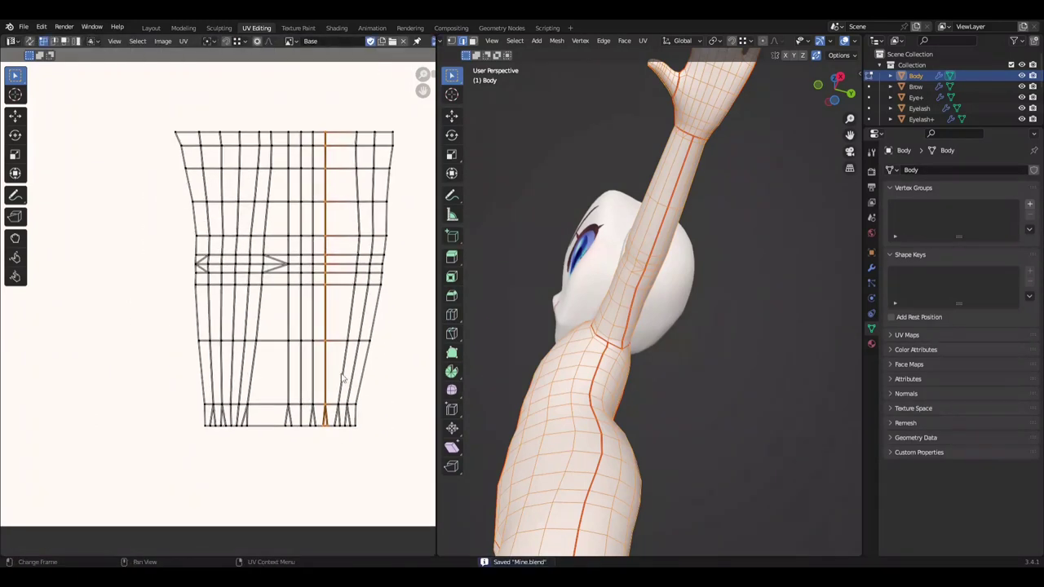
Step: Slide the selected UVs left and scale them along X, then save
scroll(285, 269, up, 1)
right_click(315, 267)
key(Escape)
drag(225, 440, 262, 441)
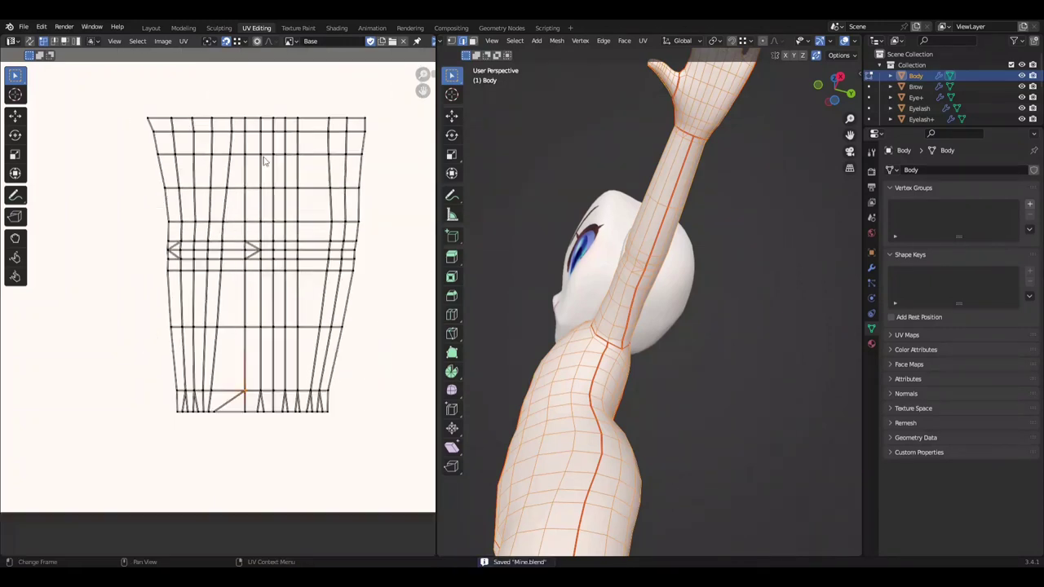
key(Return)
key(s)
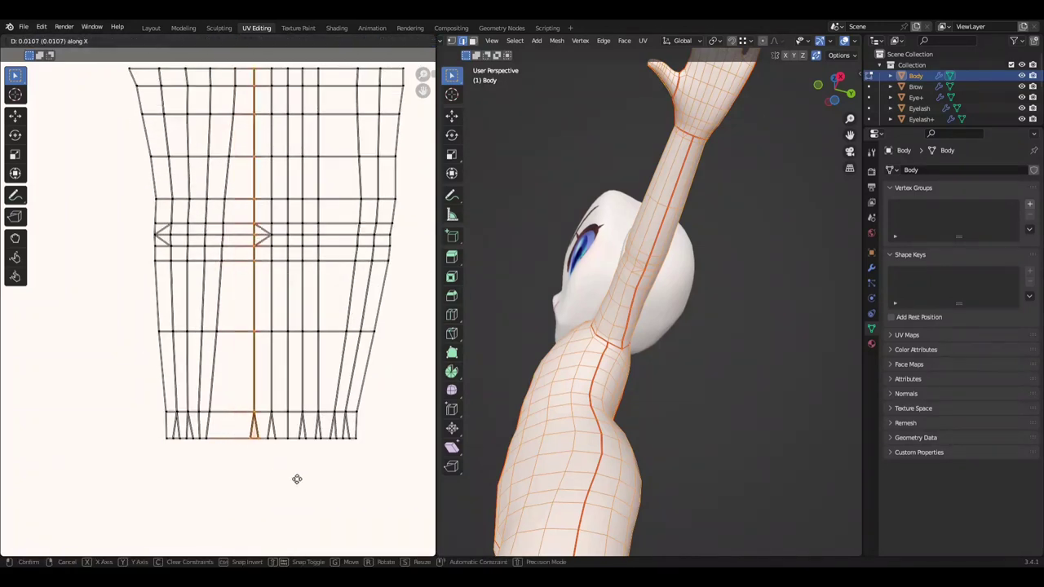
click(297, 480)
key(ctrl+s)
Step: Straighten the slanted UV column, then undo back to the earlier layout
key(g)
key(x)
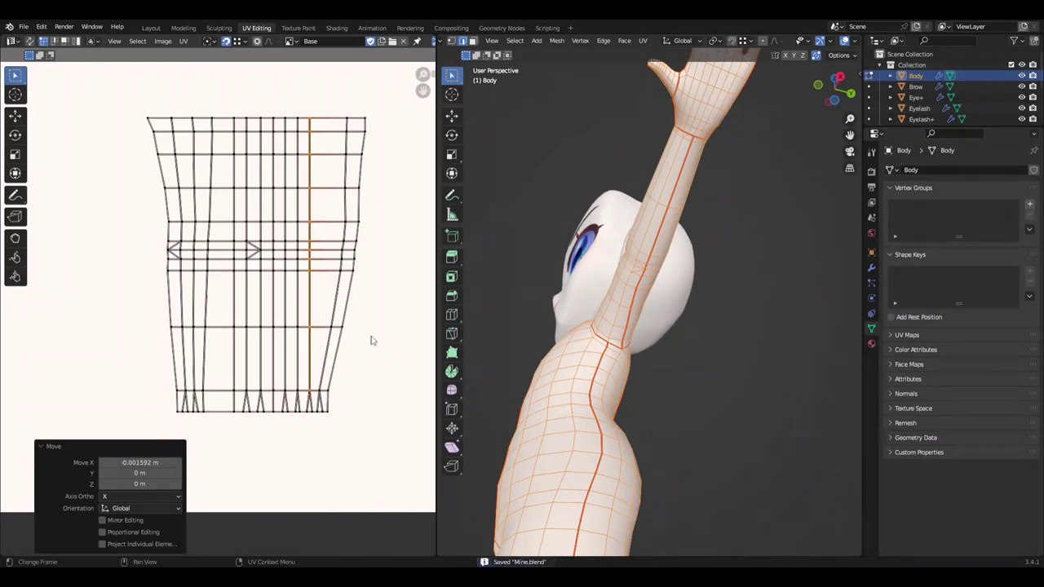
alt+click(205, 371)
right_click(214, 387)
click(204, 384)
scroll(261, 494, up, 1)
scroll(260, 495, down, 1)
key(ctrl+z)
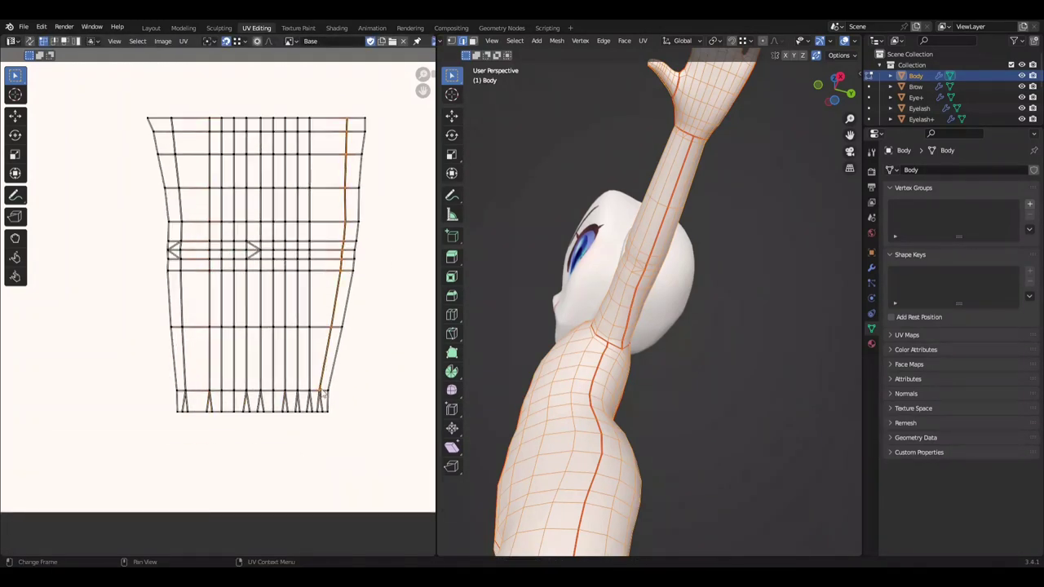
key(ctrl+z)
Step: Move the left edge column -0.005 along X
alt+click(187, 412)
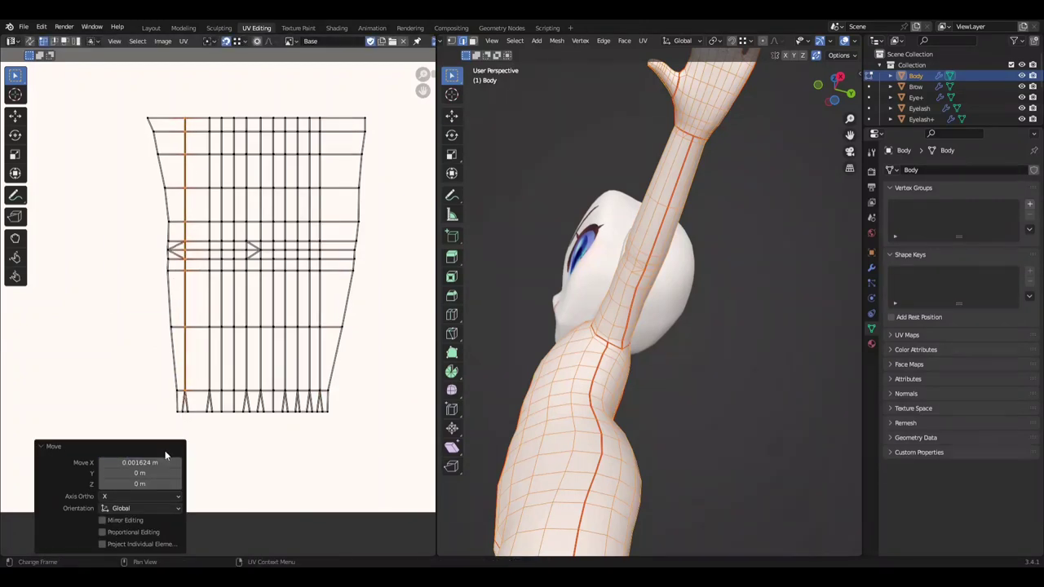
key(g)
key(x)
click(377, 385)
key(ctrl+z)
scroll(277, 306, up, 1)
key(ctrl+z)
key(ctrl+z)
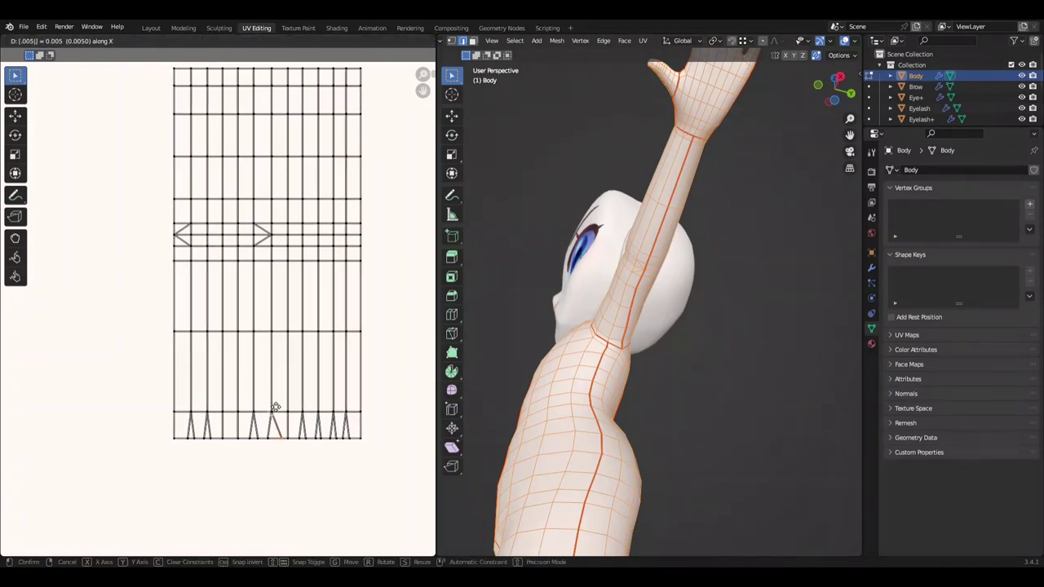
key(Return)
scroll(296, 378, up, 1)
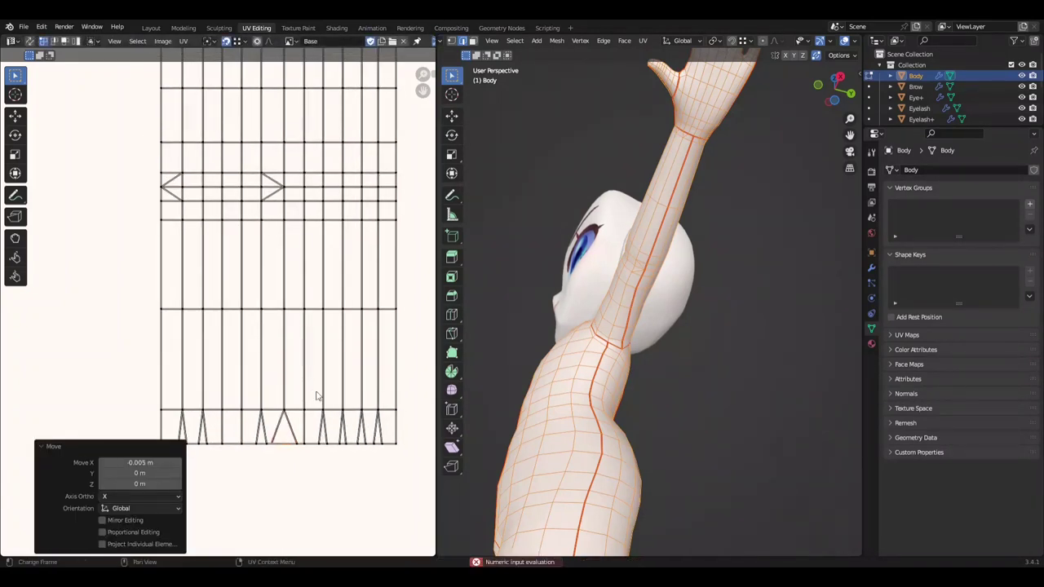
scroll(317, 397, down, 1)
Step: Shift the right UV columns 0.01 along X and the inverted left columns -0.01
click(275, 449)
key(g)
key(x)
click(380, 401)
key(ctrl+s)
key(ctrl+i)
text(gx-0.01)
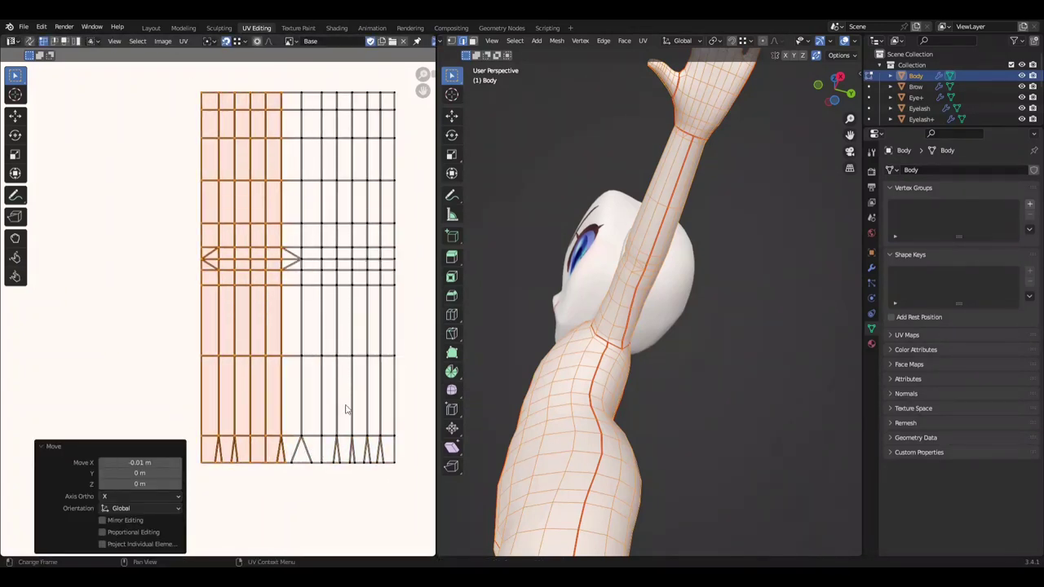
key(ctrl+z)
key(ctrl+z)
key(ctrl+z)
ctrl+scroll(340, 422, right, 1)
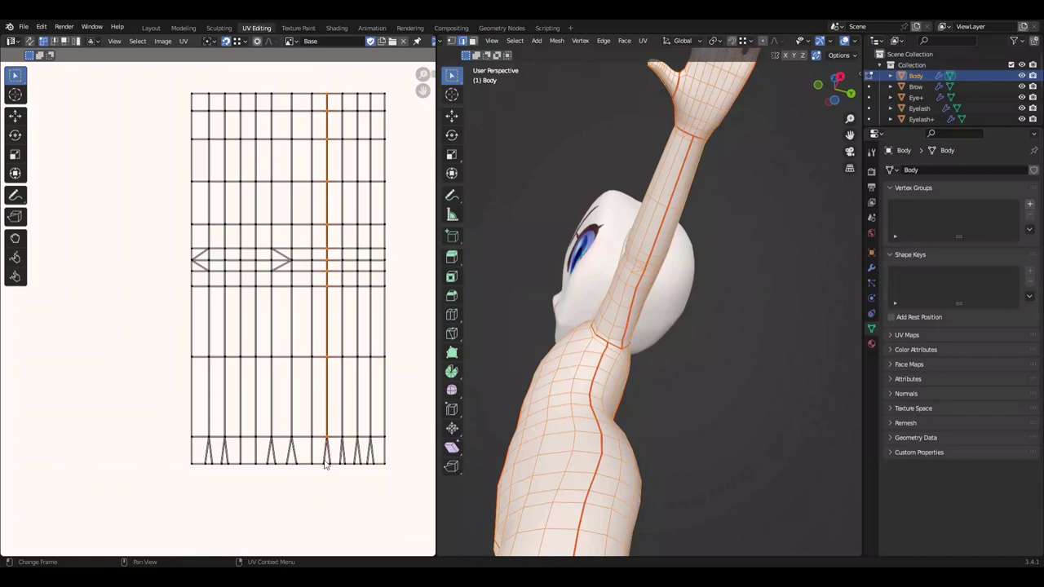
click(313, 462)
Step: Nudge the UV column horizontally into its new position and save Mine.blend
key(g)
key(x)
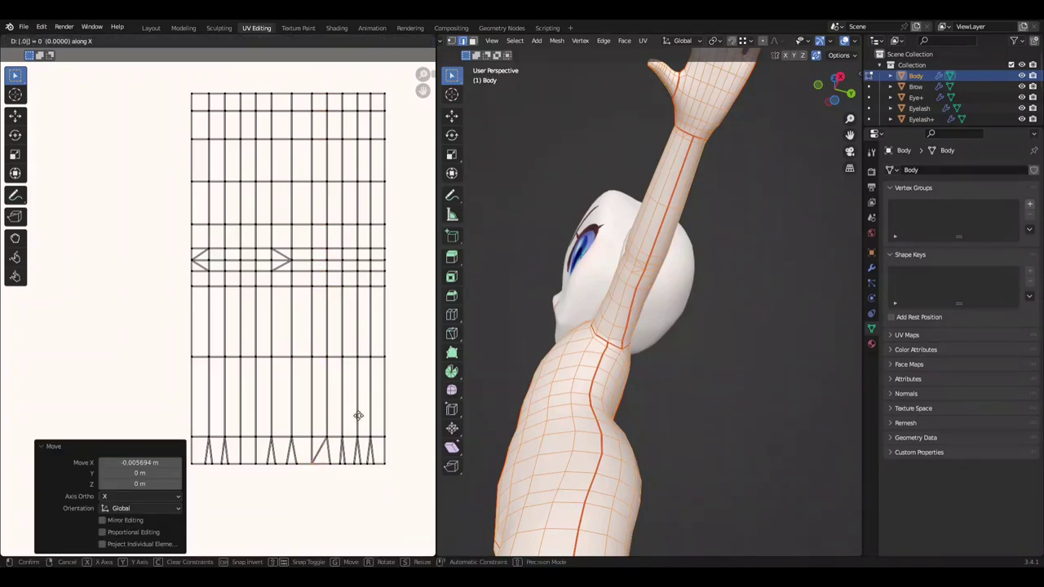
key(g)
key(x)
click(315, 459)
key(ctrl+s)
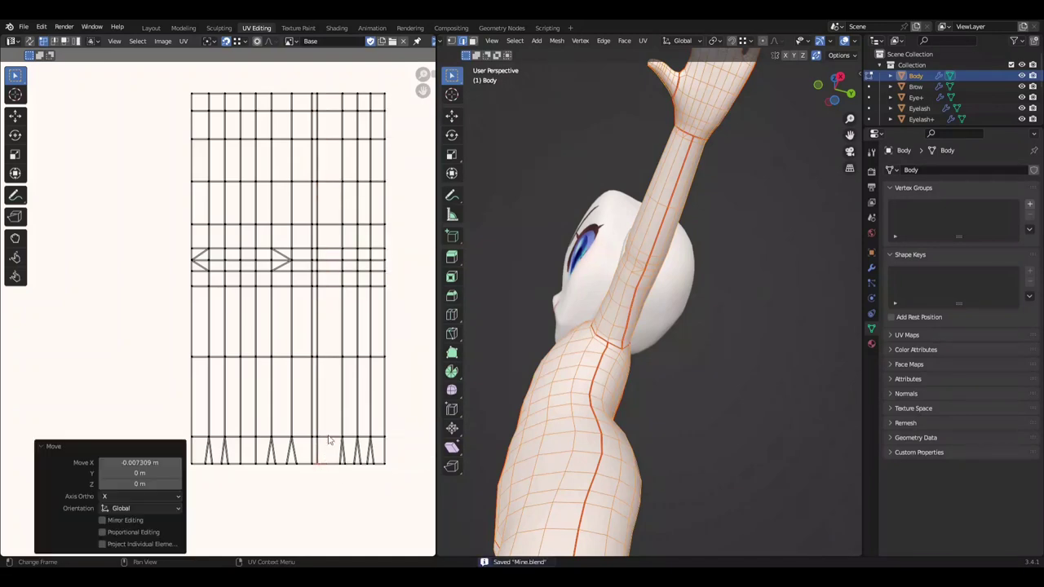
key(ctrl+s)
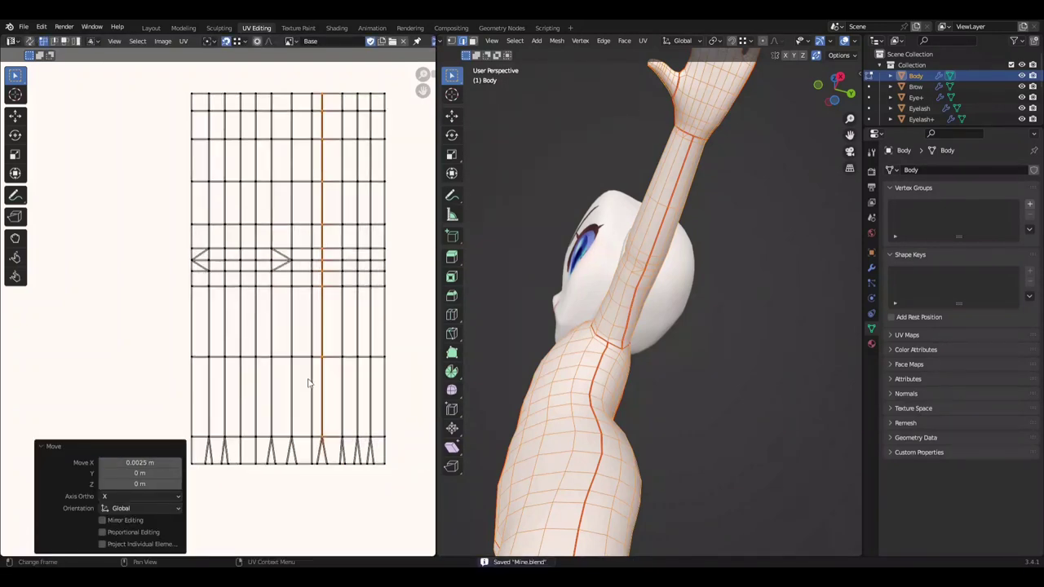
Step: Move the rightmost UV columns horizontally, save, and deselect them
shift+click(349, 468)
key(g)
key(x)
click(382, 497)
scroll(297, 440, down, 1)
key(ctrl+s)
scroll(346, 302, up, 1)
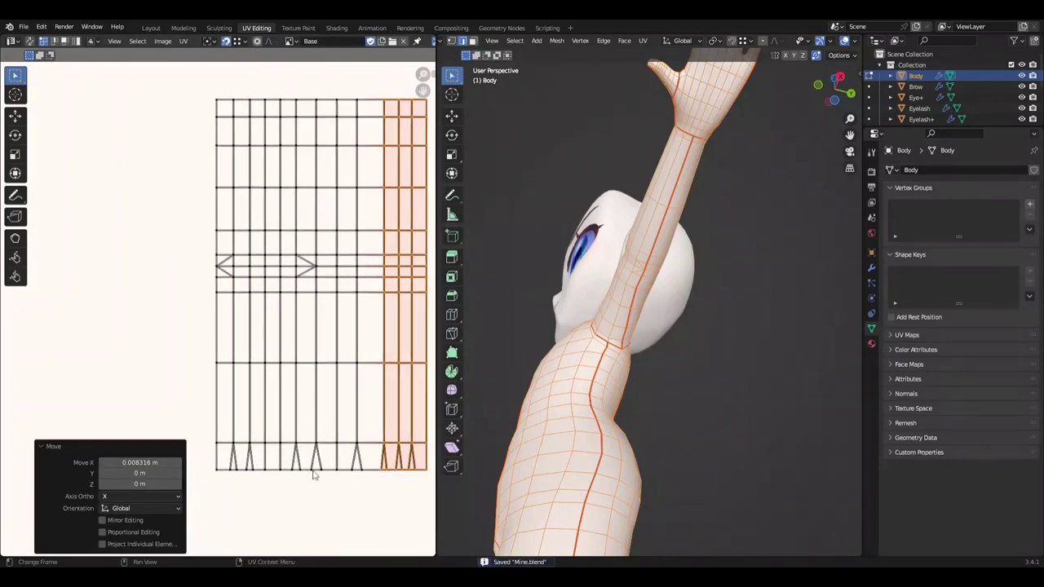
key(alt+a)
Step: Select a single UV column and shift it horizontally
key(g)
key(x)
click(323, 422)
alt+click(302, 424)
key(g)
key(x)
click(338, 431)
Step: Undo the misplaced column shift, restoring the column, and save
key(ctrl+z)
key(g)
key(x)
click(318, 331)
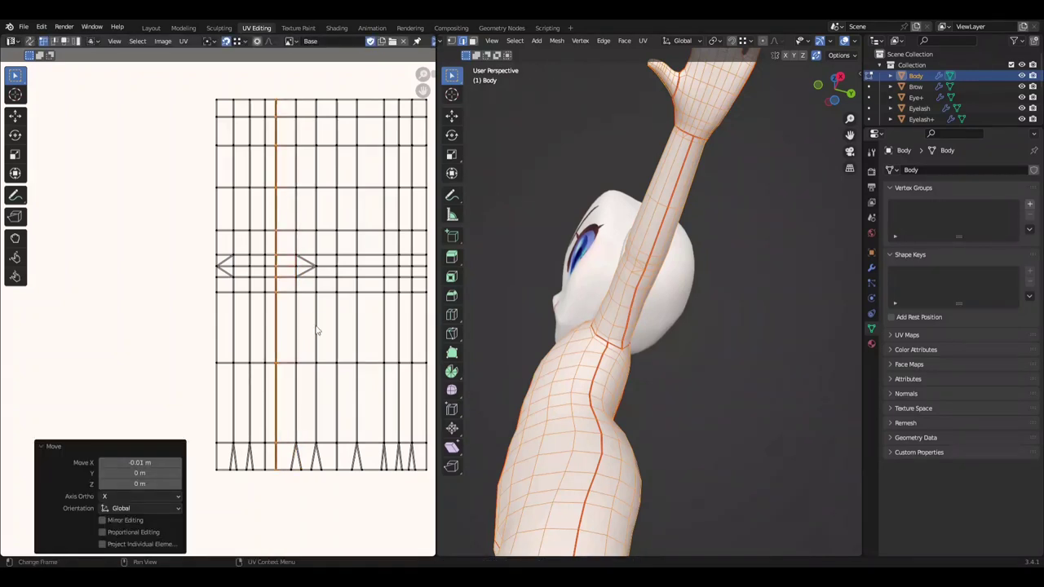
key(ctrl+z)
key(ctrl+z)
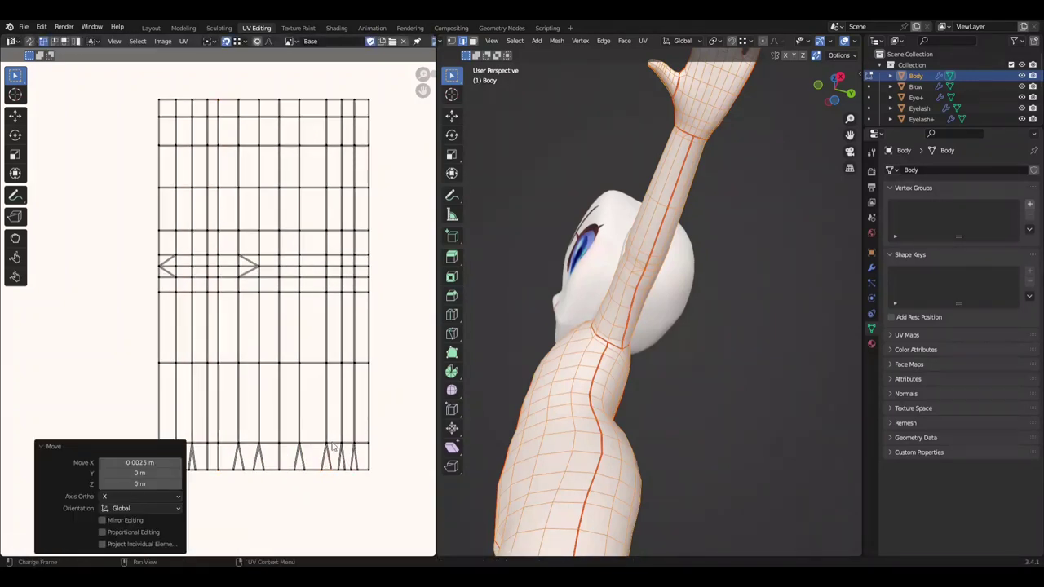
key(ctrl+z)
scroll(310, 446, up, 1)
key(ctrl+s)
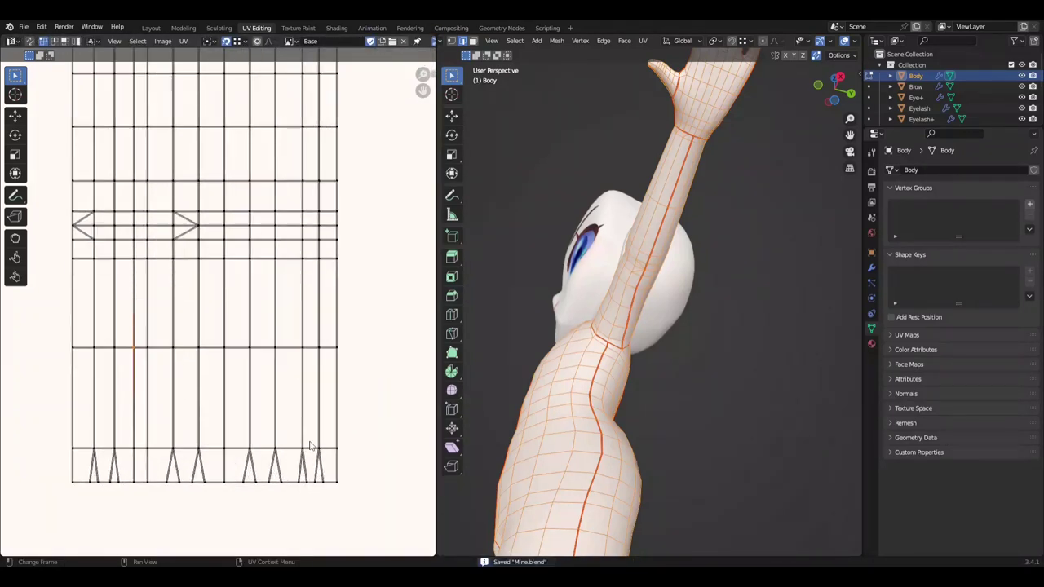
Step: Shift a UV column slightly right, undo and redo it, then save
key(g)
key(x)
click(306, 436)
key(g)
key(x)
scroll(315, 438, down, 1)
click(367, 438)
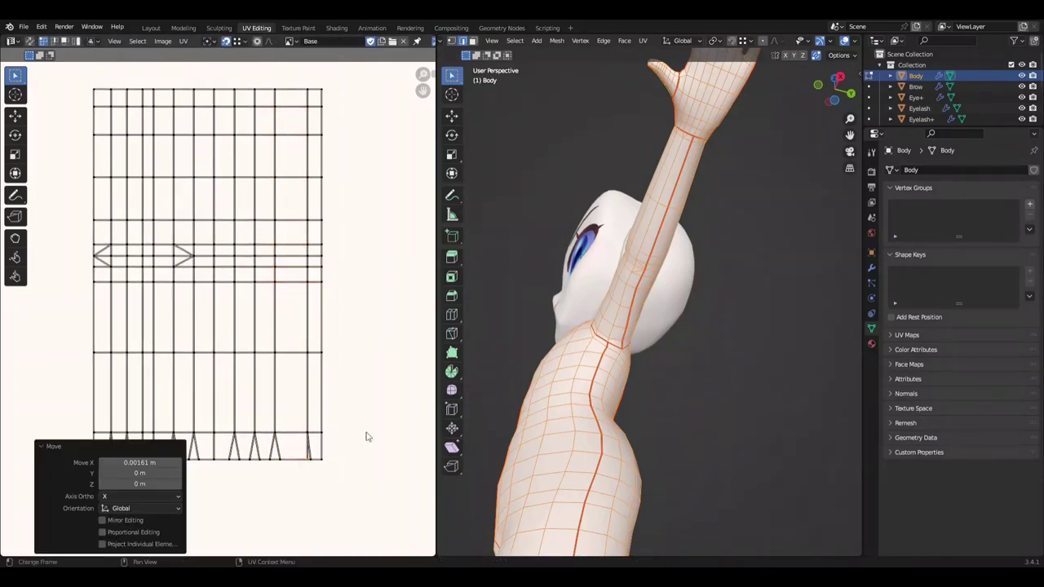
key(ctrl+z)
key(ctrl+shift+z)
key(ctrl+z)
key(ctrl+s)
Step: Start moving the leftmost UV columns horizontally, undoing and redoing along the way
click(215, 422)
key(g)
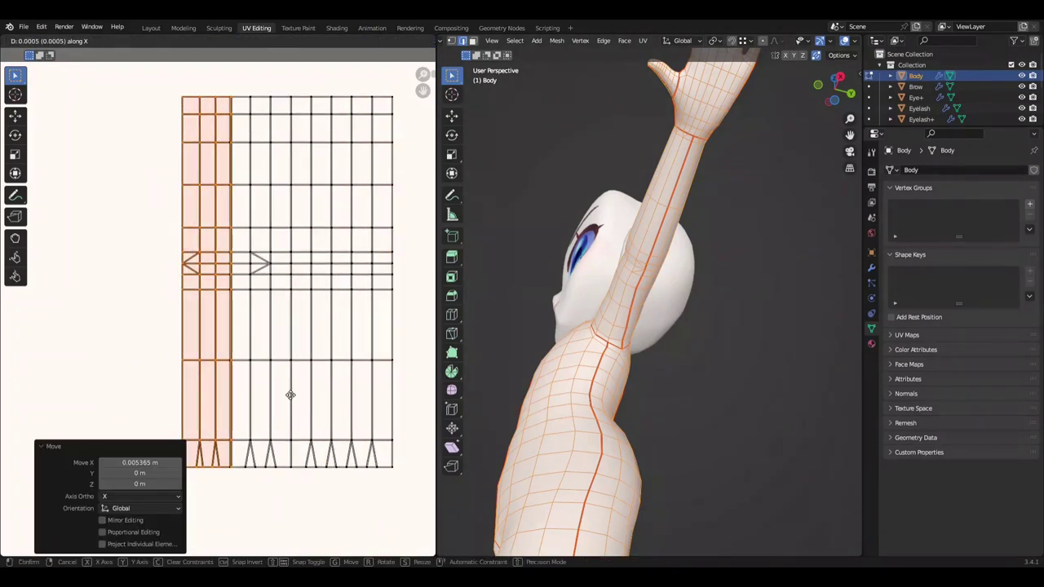
key(ctrl+shift+z)
key(ctrl+z)
key(ctrl+shift+z)
key(g)
key(x)
Step: Confirm the leftmost columns' shift of -0.0025 along X and save
click(225, 432)
scroll(249, 400, down, 2)
scroll(270, 419, up, 1)
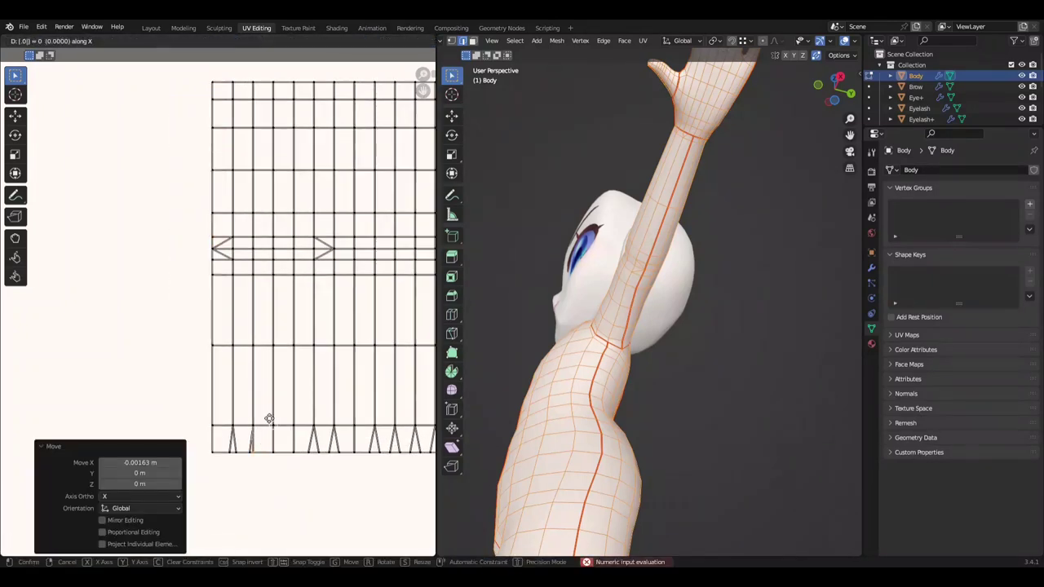
scroll(263, 467, up, 1)
click(249, 459)
key(ctrl+s)
Step: Redo the column's sideways move to its final position and save Mine.blend again
scroll(249, 459, up, 2)
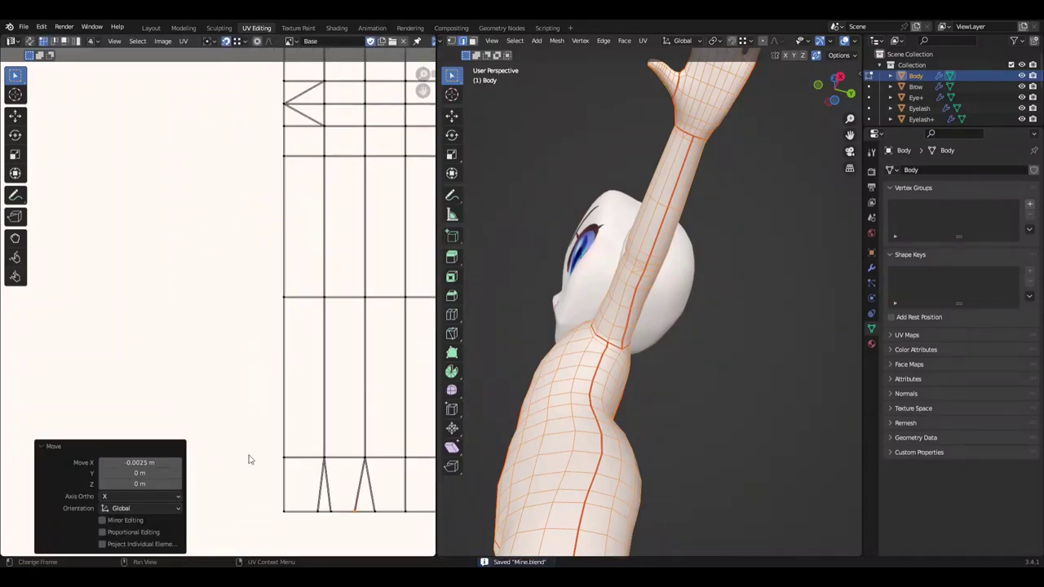
right_click(347, 445)
key(g)
key(x)
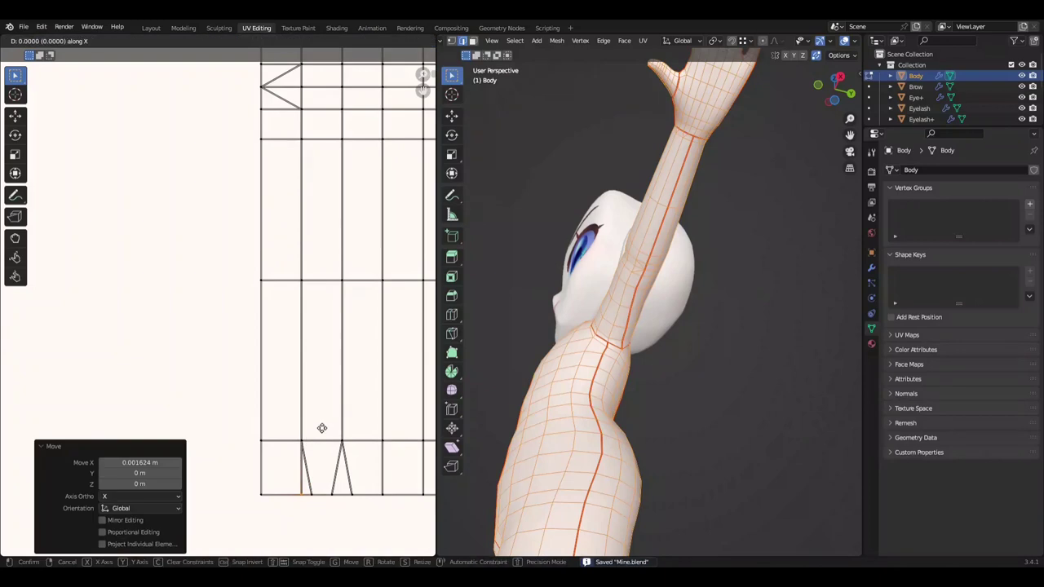
click(321, 427)
key(ctrl+s)
scroll(302, 430, down, 3)
scroll(292, 434, down, 1)
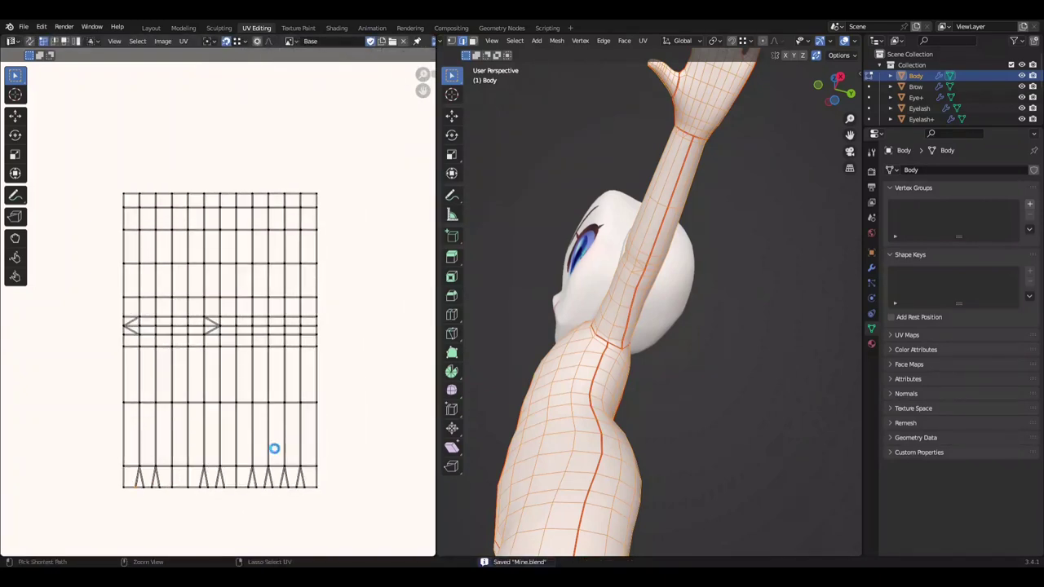
Step: Align the strip's bottom row of UVs to one height
drag(112, 433, 343, 469)
key(shift+w)
key(g)
key(y)
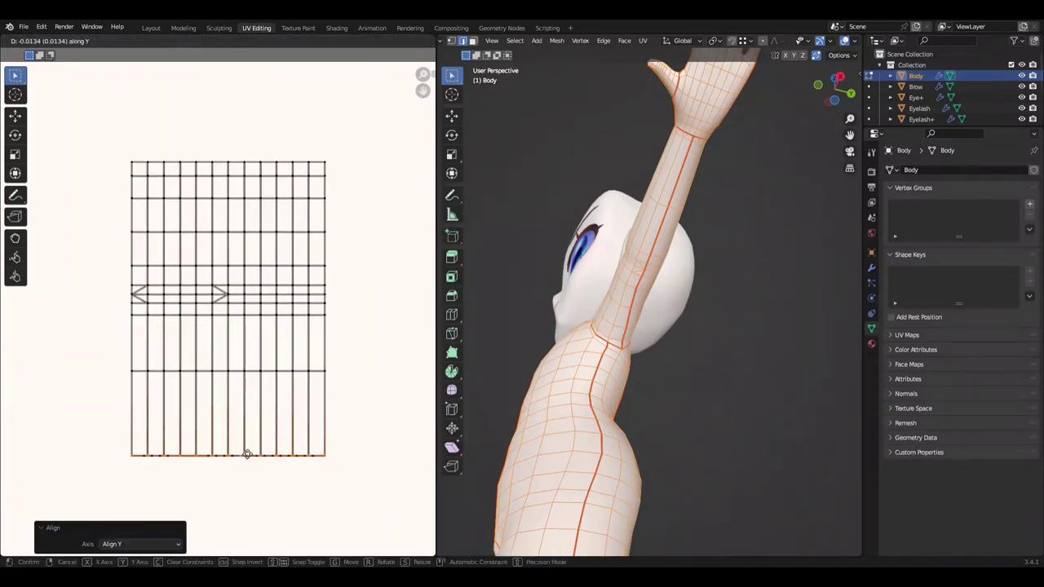
scroll(344, 432, down, 3)
Step: Slide the smaller body strip island along X to sit beside the main strip
key(ctrl+l)
key(g)
key(x)
click(334, 419)
scroll(330, 434, up, 2)
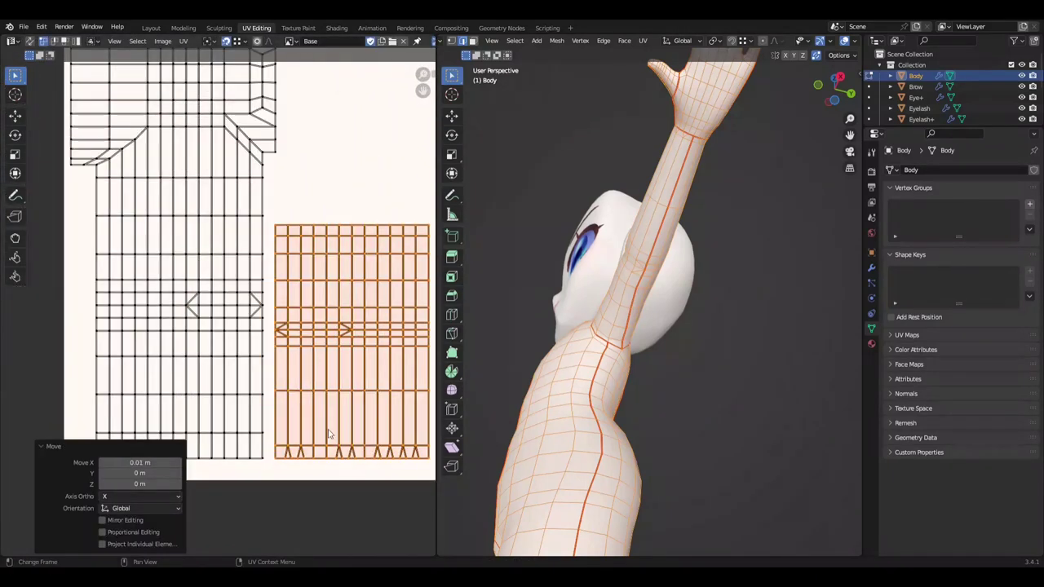
key(Return)
key(g)
key(x)
click(308, 362)
Step: Raise the strip's upper rows along Y, leaving the bottom fringe rows, and save Mine.blend
middle_drag(308, 362, 259, 362)
key(ctrl+s)
ctrl+drag(196, 383, 392, 469)
key(g)
key(y)
click(214, 357)
scroll(217, 337, up, 1)
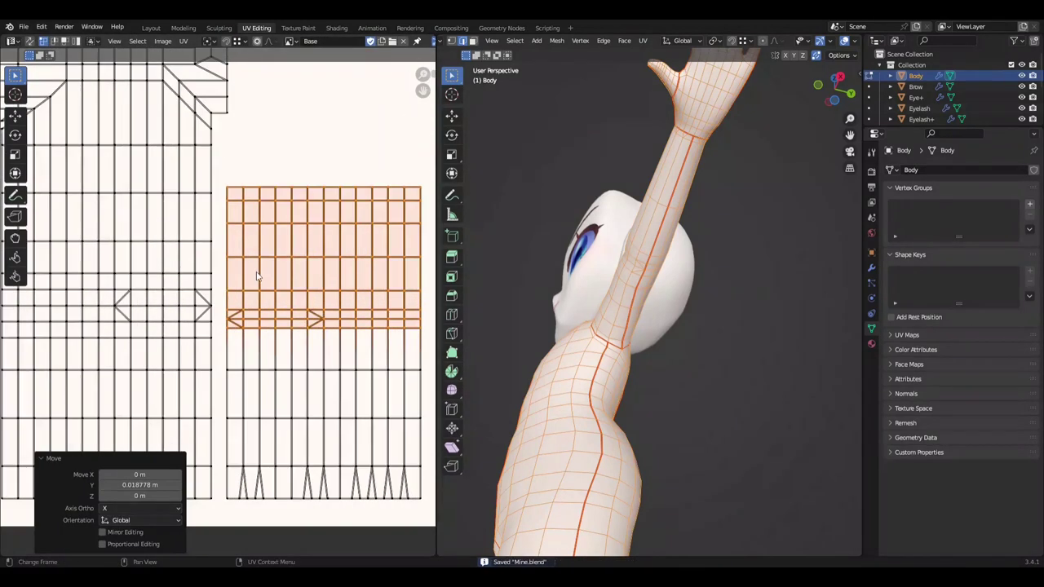
scroll(249, 350, up, 1)
scroll(199, 401, down, 2)
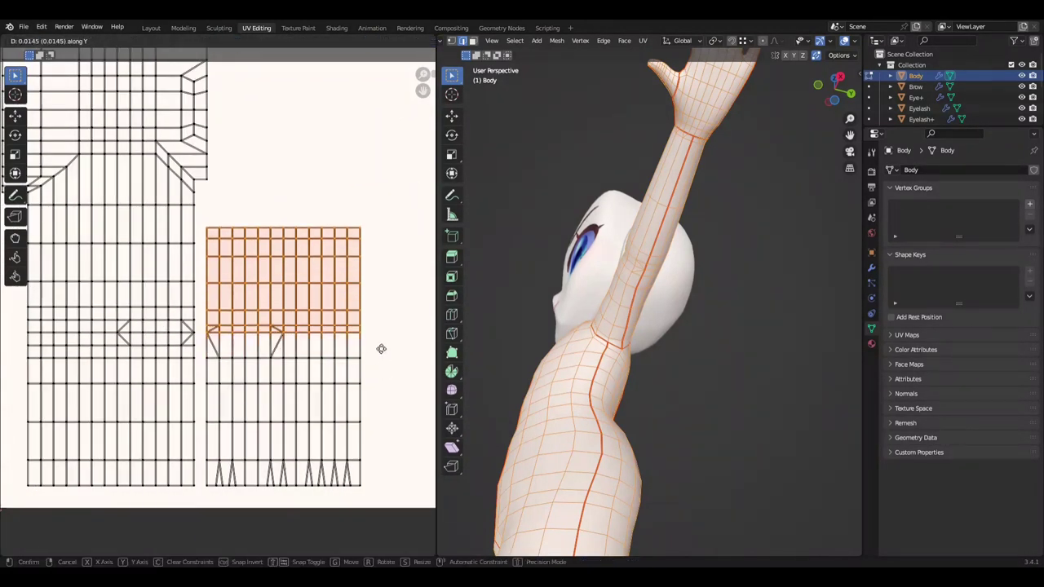
click(381, 348)
scroll(233, 396, up, 2)
scroll(275, 371, up, 1)
key(ctrl+s)
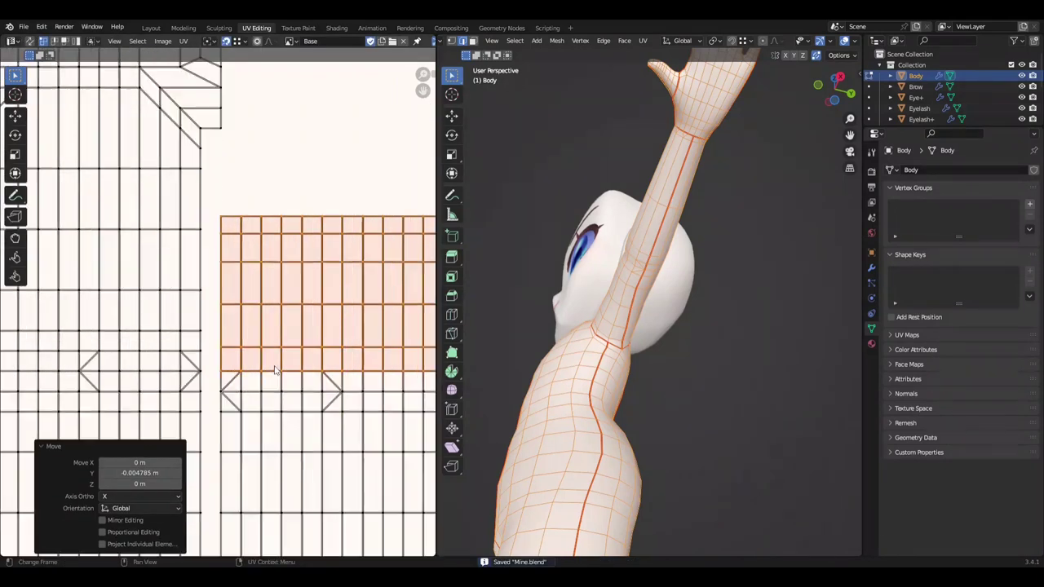
Step: Move one horizontal edge row vertically, setting its Y offset in the Move panel, and save
scroll(245, 359, down, 2)
scroll(245, 367, up, 1)
scroll(245, 383, up, 1)
alt+click(246, 384)
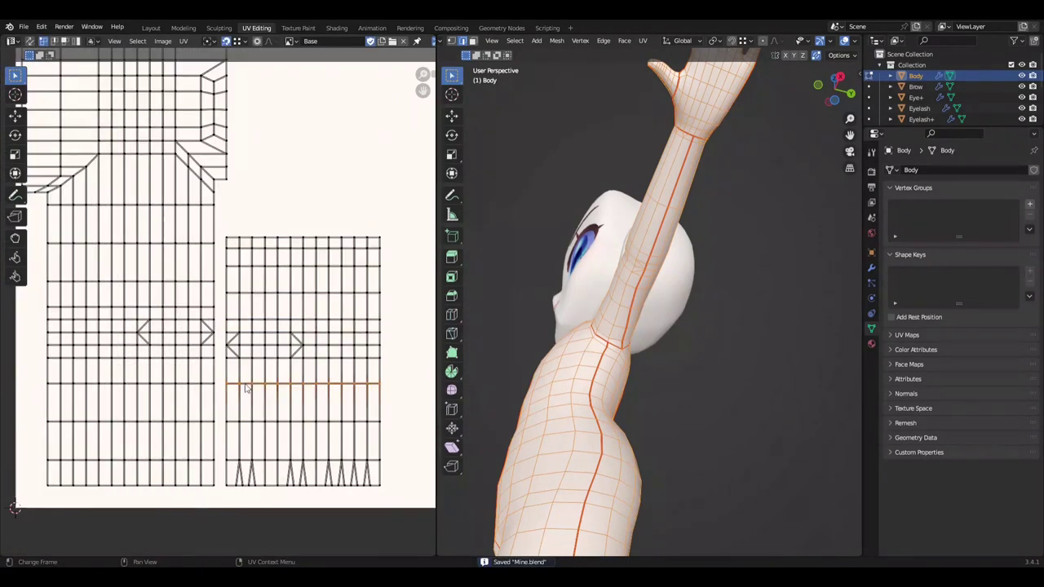
click(296, 126)
scroll(269, 326, up, 1)
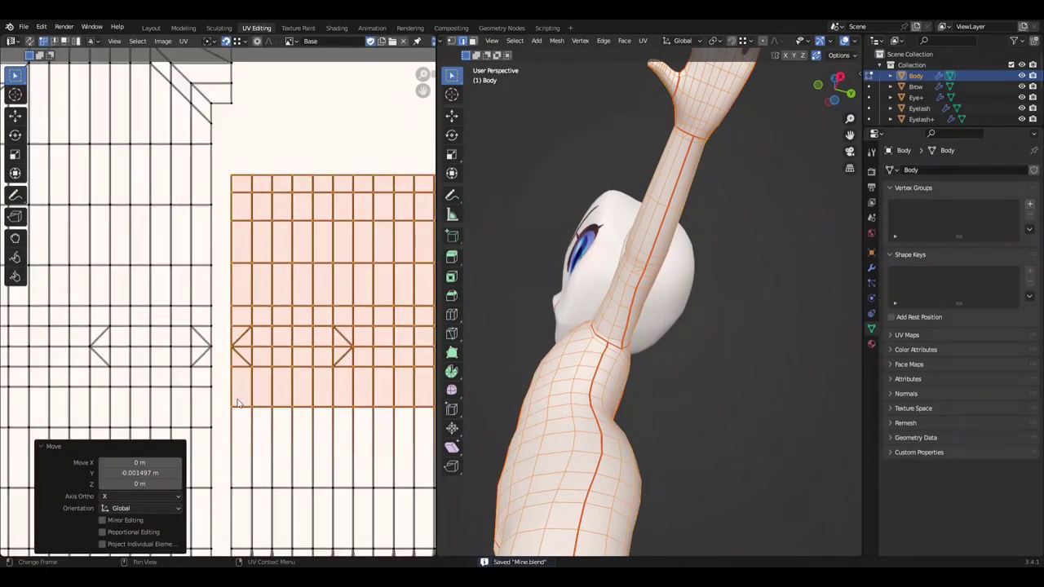
scroll(212, 383, up, 1)
alt+click(192, 403)
scroll(192, 403, down, 2)
drag(131, 473, 168, 473)
click(168, 473)
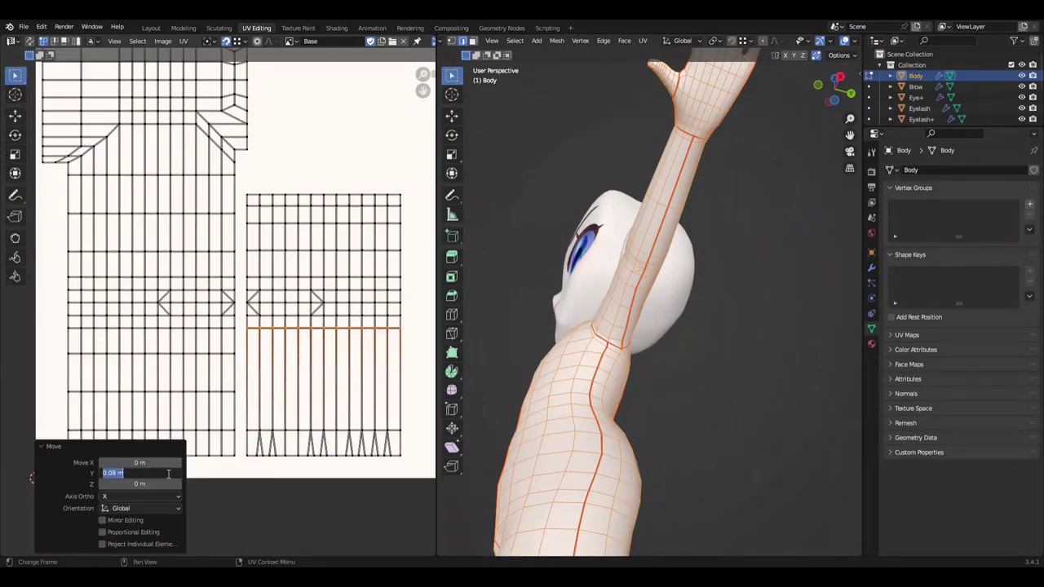
key(ctrl+s)
scroll(245, 326, up, 1)
Step: Nudge the edge row about -0.0011 m along Y, then view the whole character
key(g)
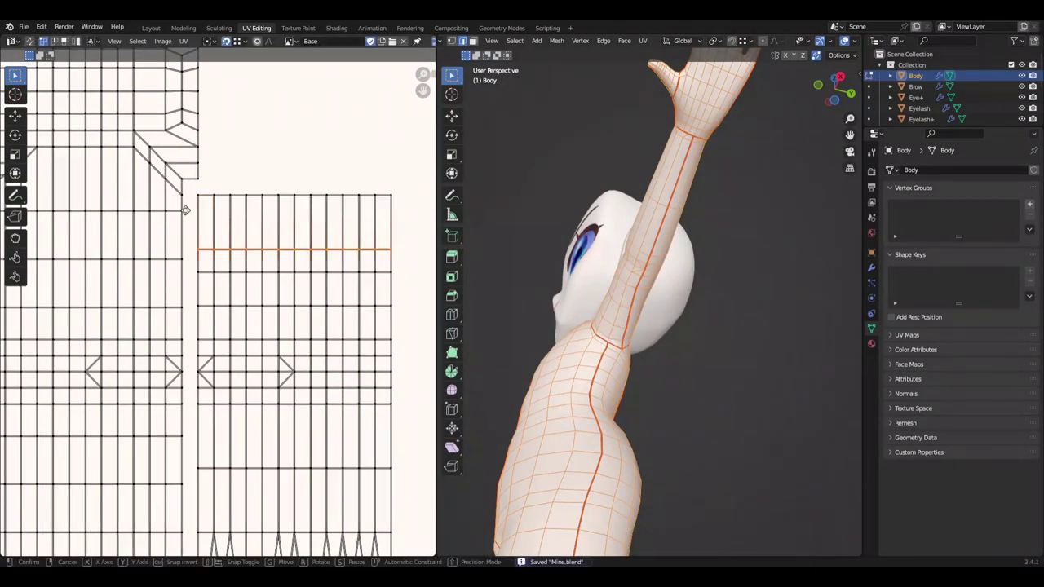
click(275, 422)
scroll(316, 343, down, 1)
scroll(316, 342, down, 3)
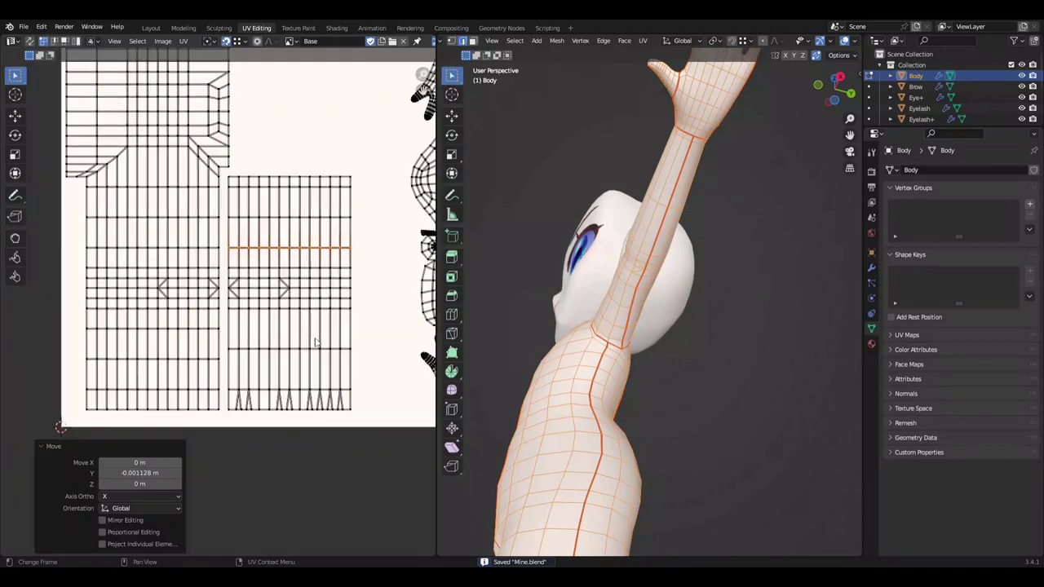
scroll(310, 392, up, 1)
key(ctrl+z)
key(ctrl+z)
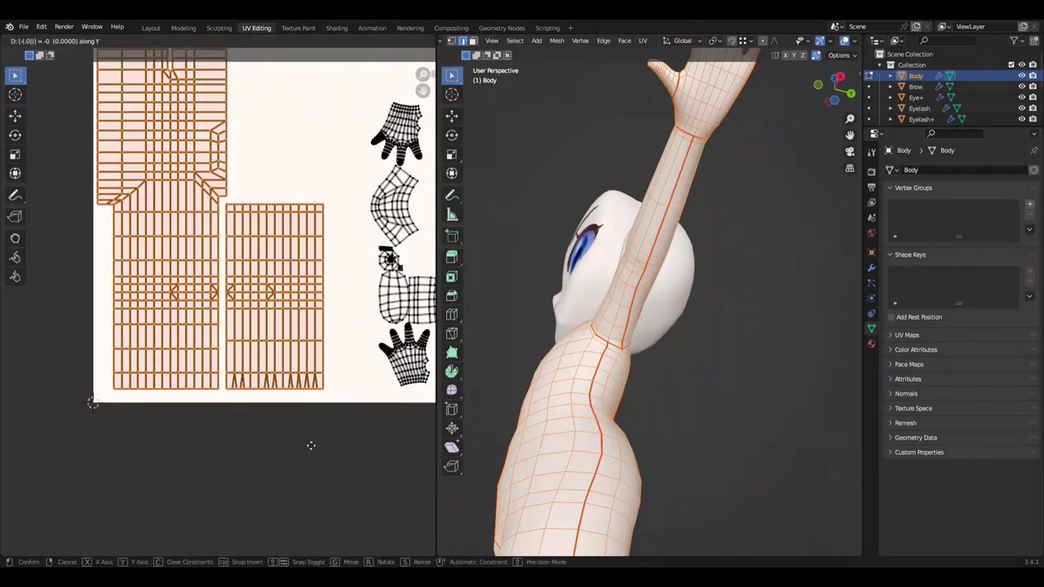
scroll(310, 443, up, 3)
scroll(601, 478, down, 5)
middle_drag(601, 478, 742, 319)
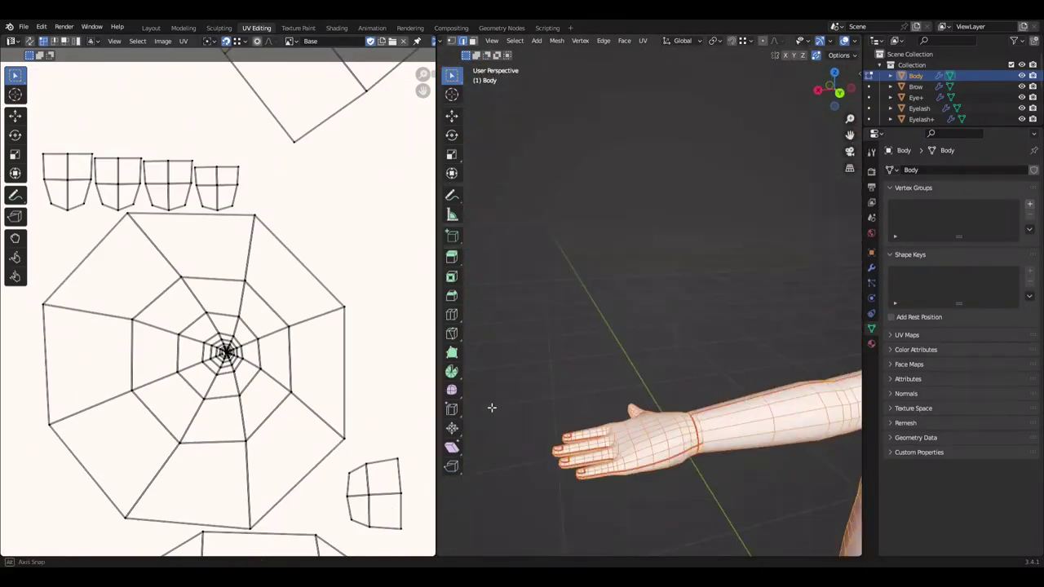
Step: Mirror the second hand UV island beside the first, then select the small fingernail island
key(ctrl+s)
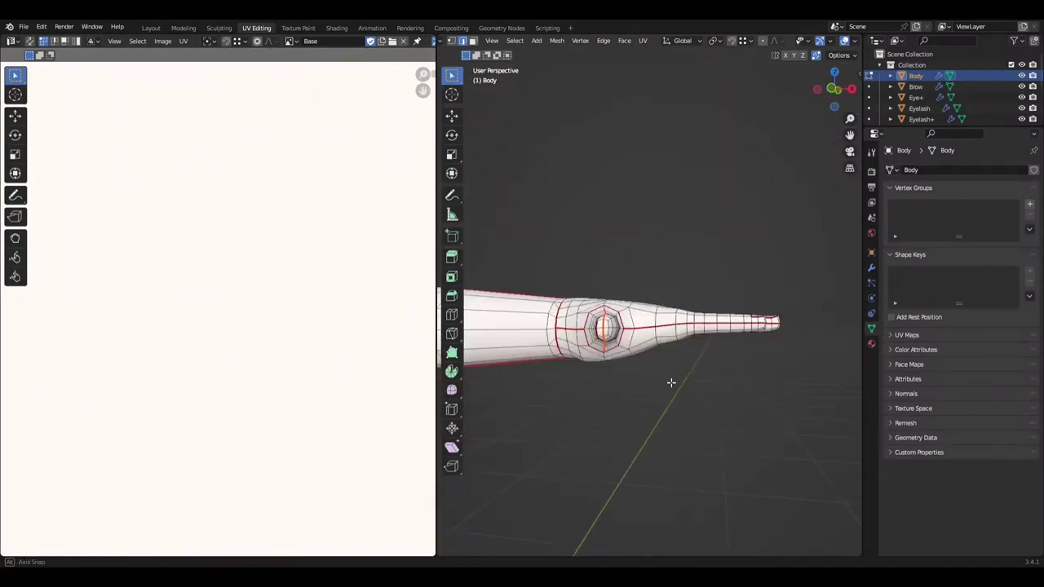
key(l)
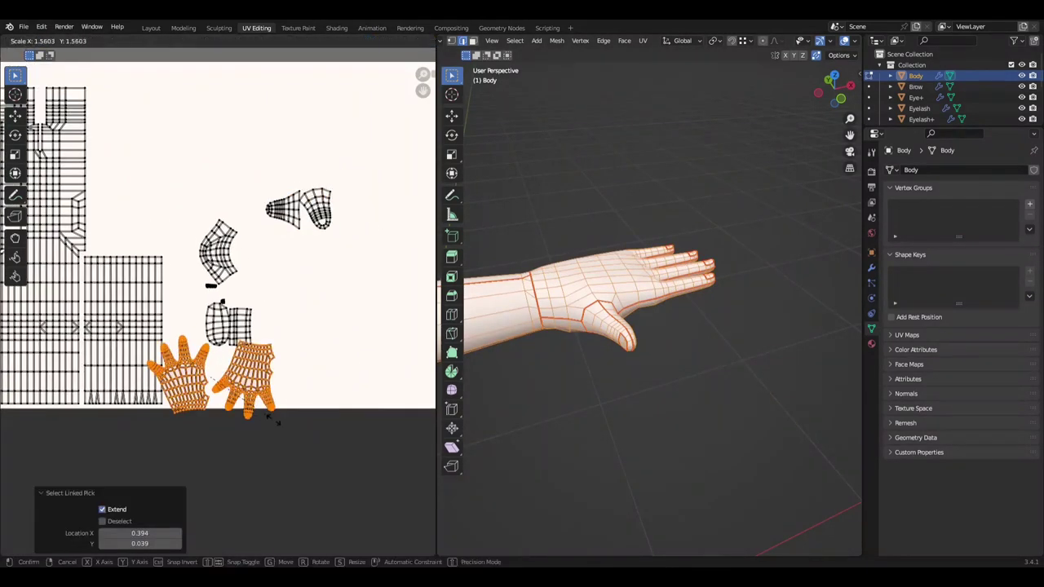
key(ctrl+s)
key(l)
click(183, 40)
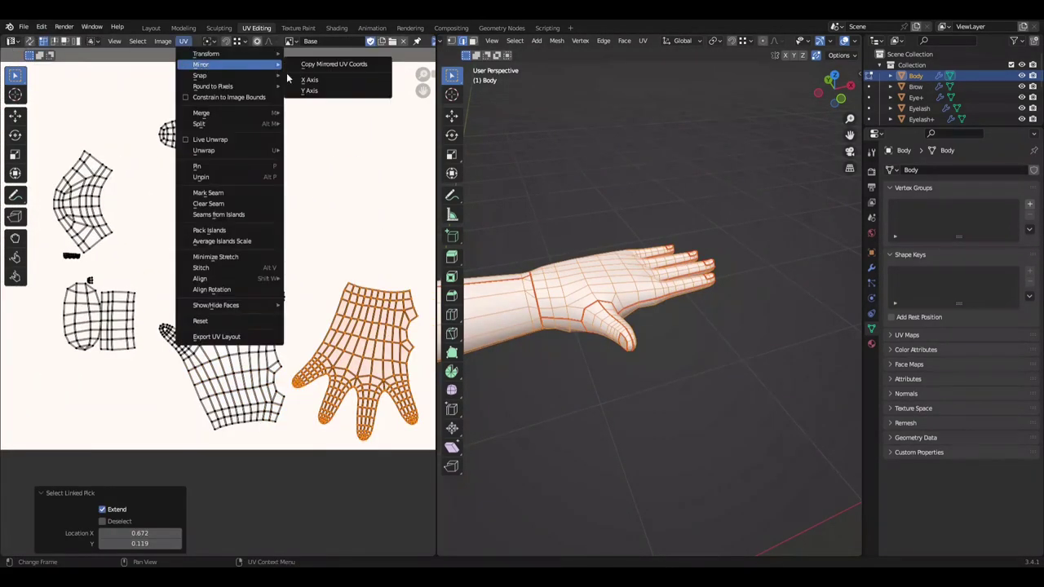
click(221, 63)
click(306, 88)
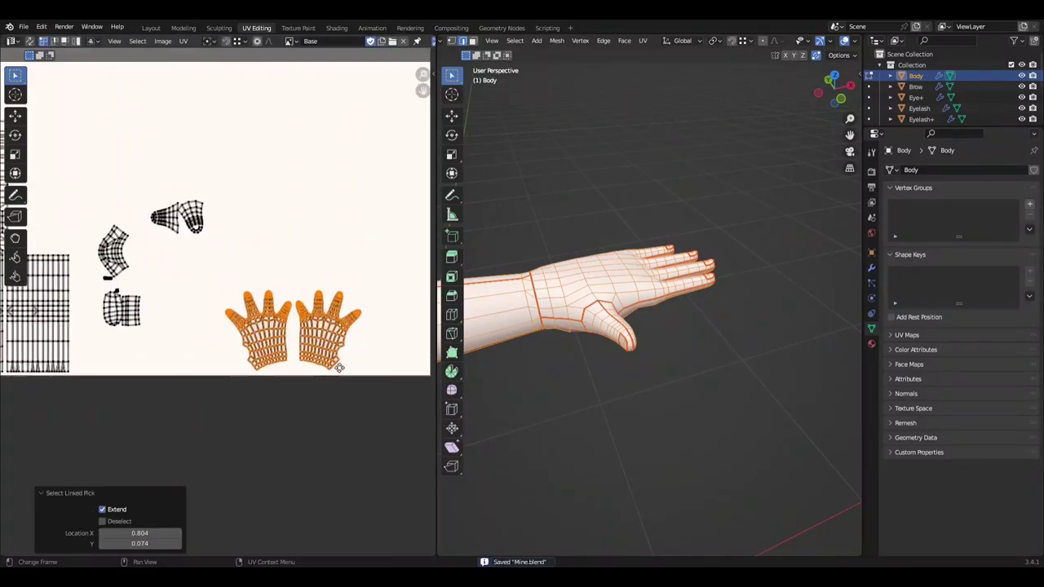
key(l)
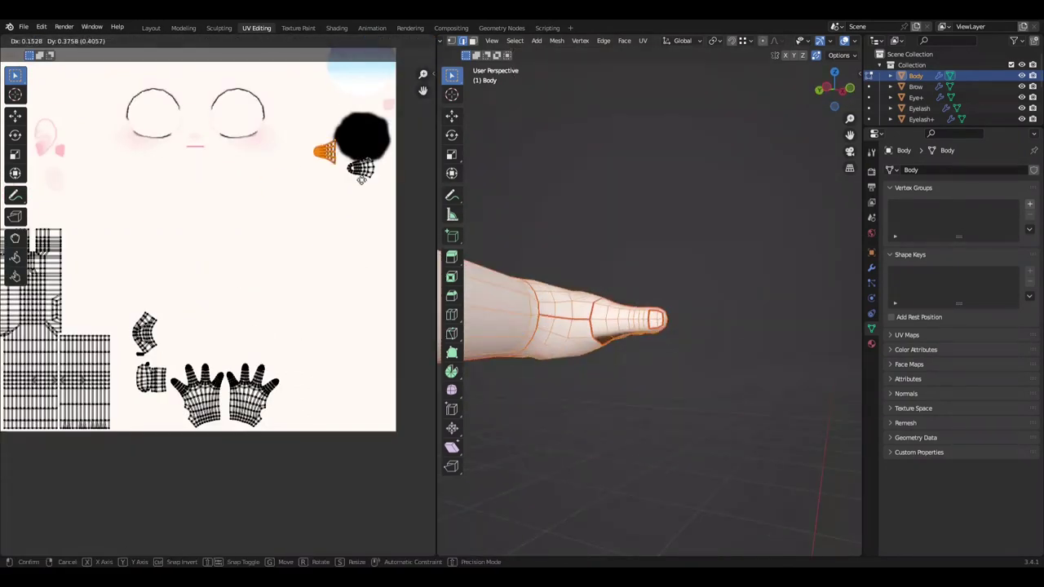
Step: Move the nail island toward the black circle and scale it by 1.5
key(g)
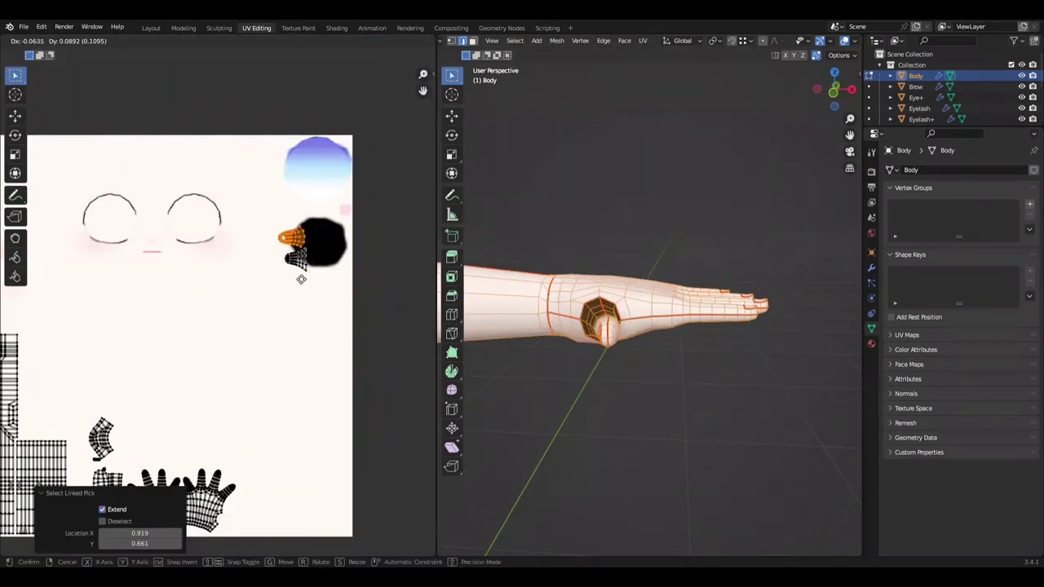
click(301, 279)
key(ctrl+s)
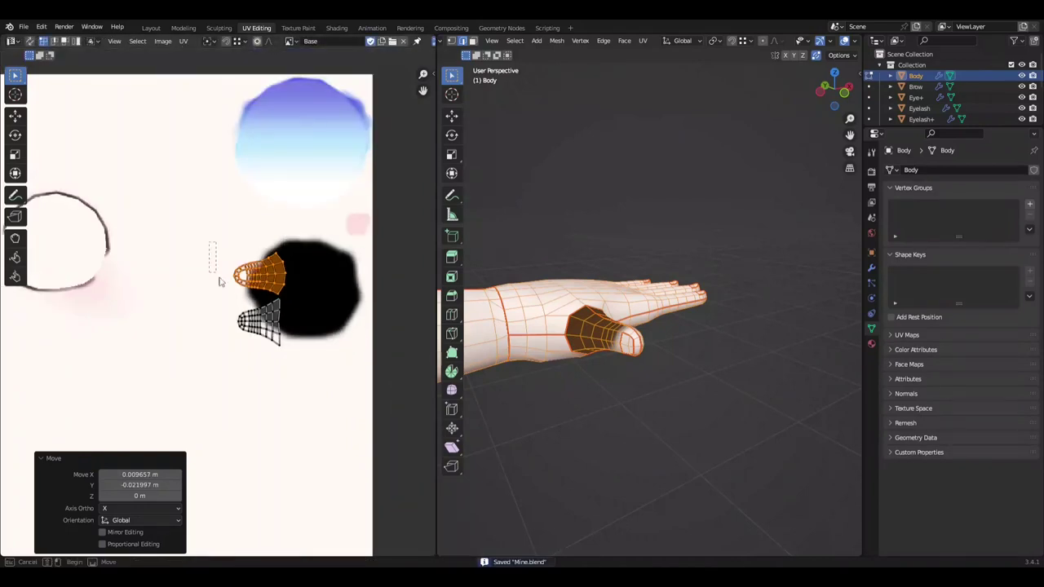
scroll(219, 281, down, 3)
text(s1.5)
key(Return)
key(g)
key(Return)
Step: Select both hand islands and frame the whole texture in the UV view
key(l)
key(s)
click(269, 361)
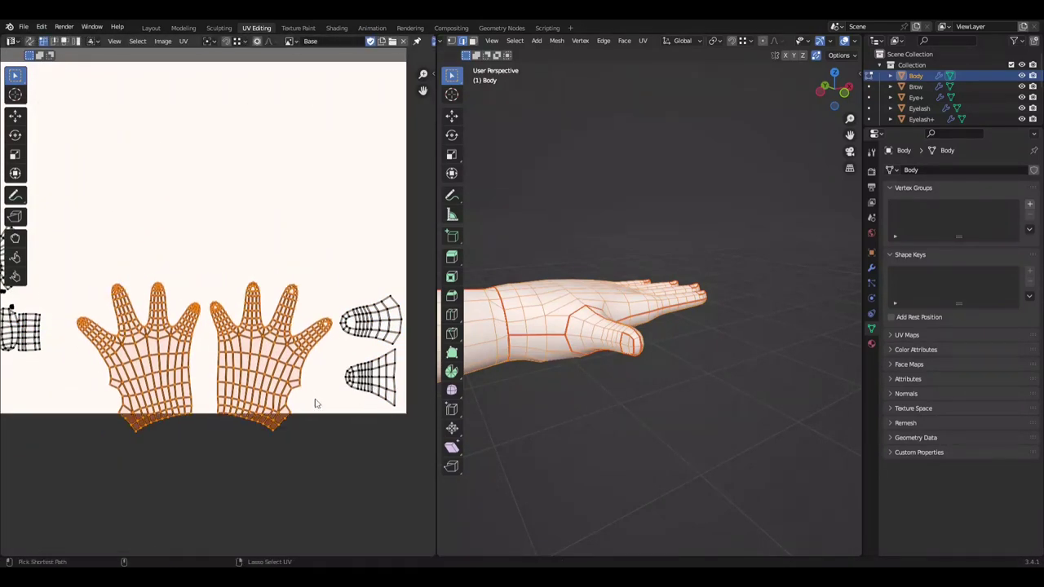
scroll(317, 404, down, 2)
scroll(327, 396, down, 2)
scroll(343, 383, down, 3)
key(ctrl+s)
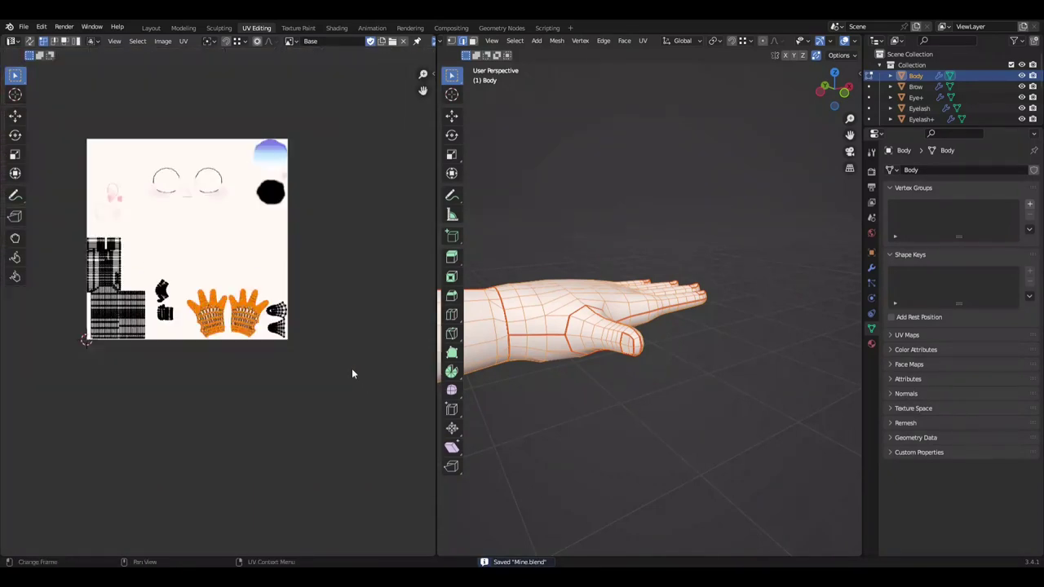
scroll(339, 375, up, 2)
scroll(323, 371, down, 1)
scroll(318, 383, up, 2)
scroll(314, 408, up, 2)
scroll(314, 412, down, 2)
Step: Place a single nail face in the black circle, rotate it 90°, and mirror it on Y and X
key(g)
click(261, 283)
scroll(362, 177, down, 3)
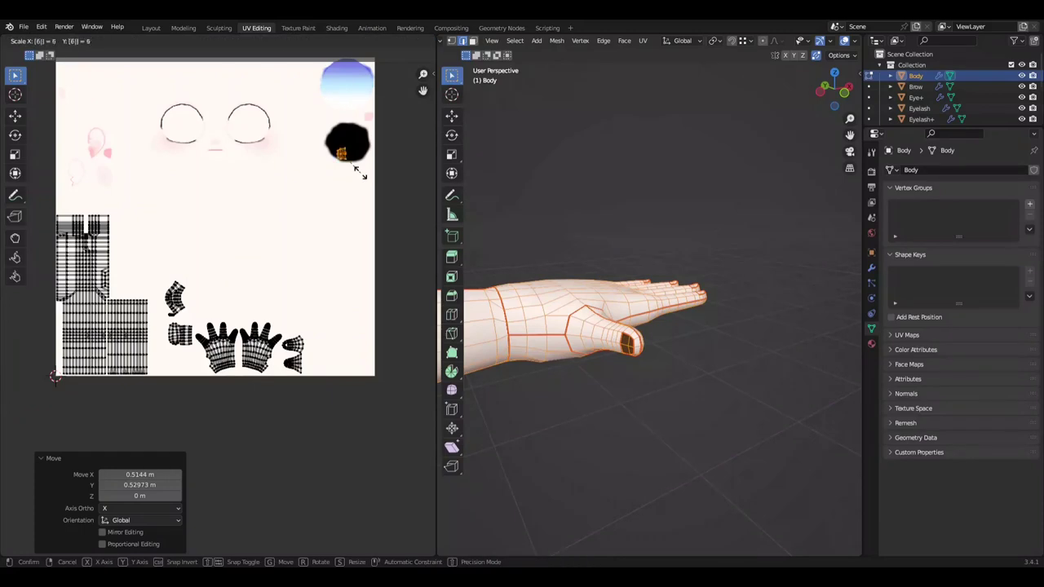
key(Return)
scroll(371, 196, up, 1)
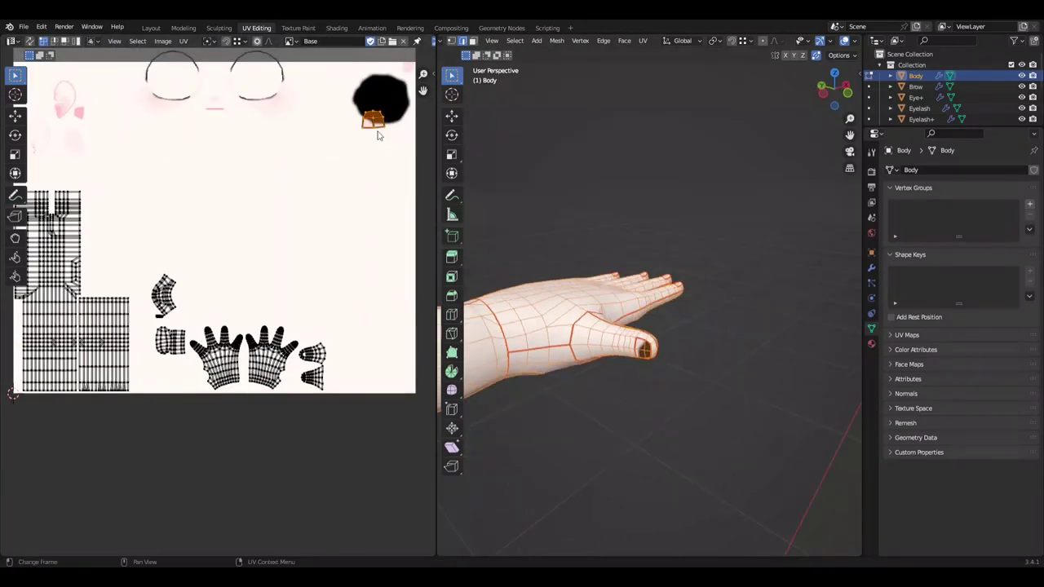
scroll(245, 286, down, 1)
key(ctrl+m)
key(y)
scroll(244, 286, up, 2)
middle_drag(653, 326, 620, 310)
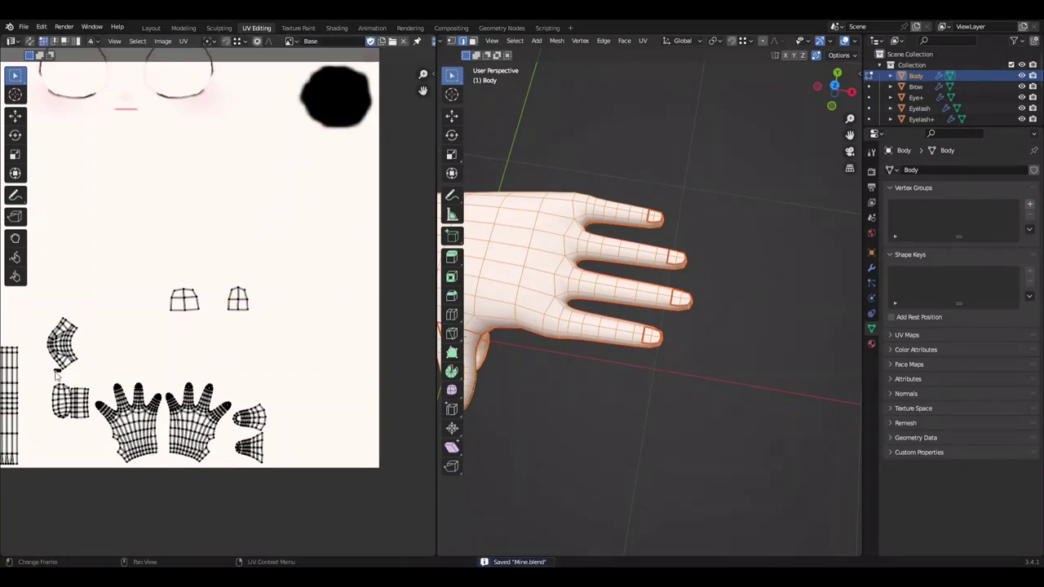
key(ctrl+m)
Step: Finish flipping the nail face horizontally along X
key(x)
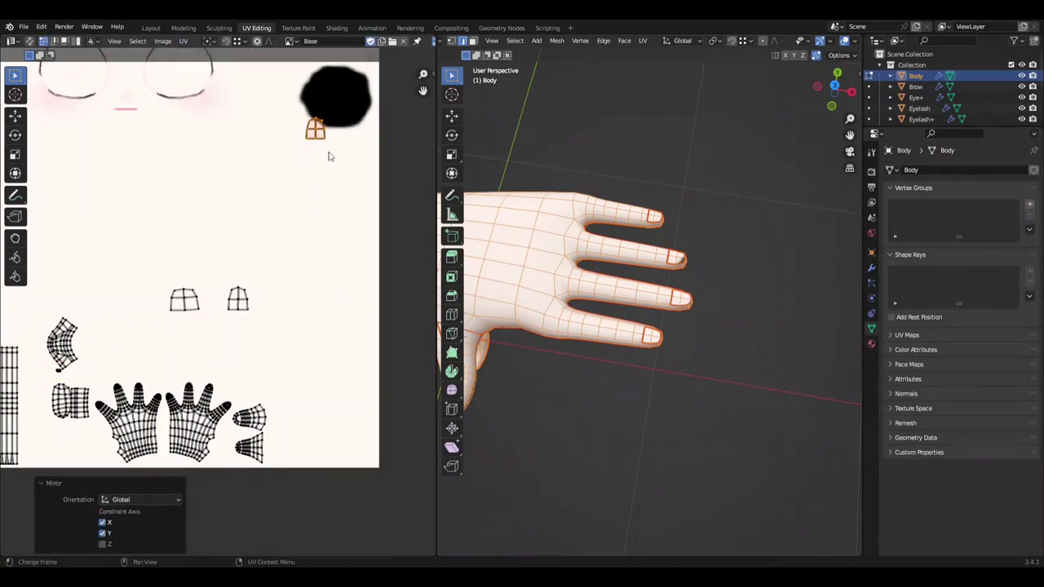
click(142, 363)
key(ctrl+m)
key(x)
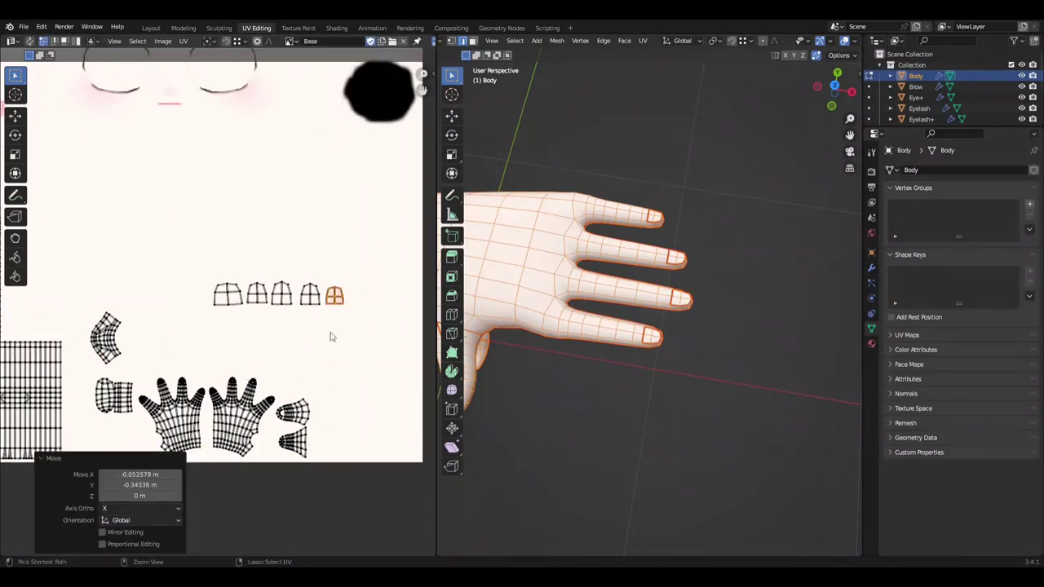
right_click(278, 313)
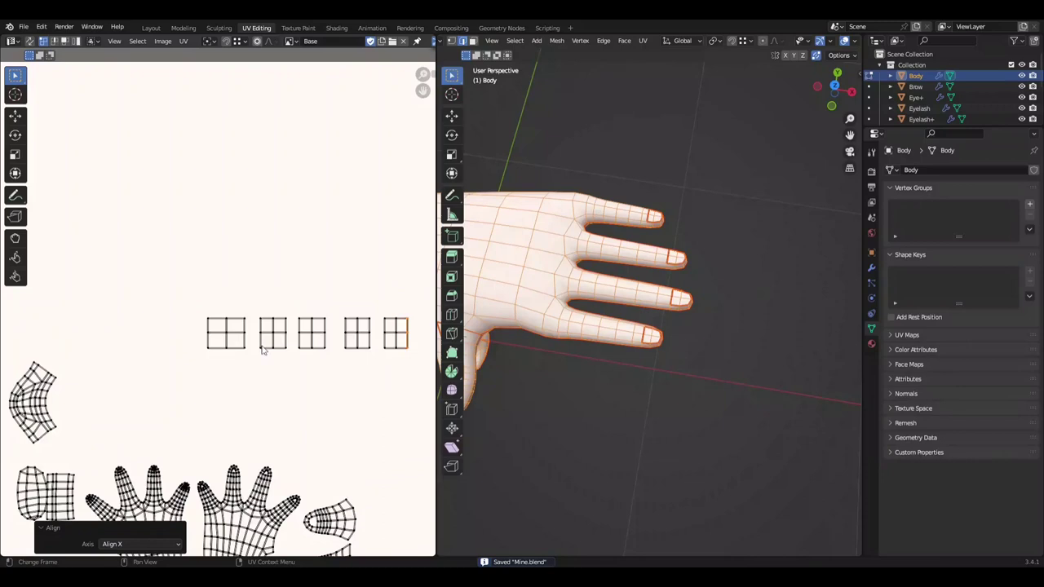
scroll(256, 326, up, 2)
scroll(263, 334, up, 1)
Step: Slide the nail grids' vertical edges along X to equalize their widths
click(272, 315)
key(g)
key(x)
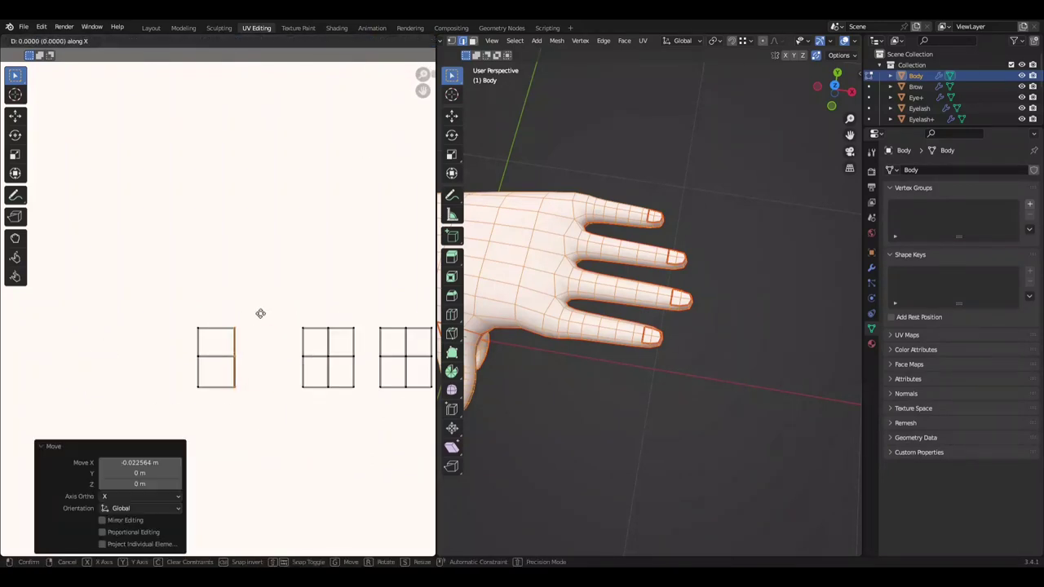
key(ctrl+z)
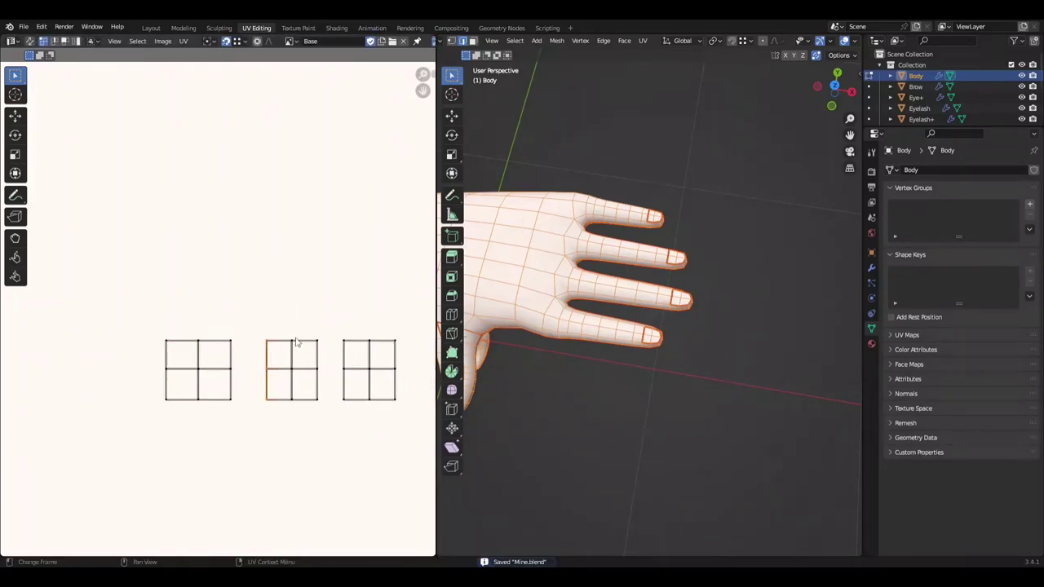
key(g)
key(x)
click(320, 356)
key(Escape)
key(ctrl+z)
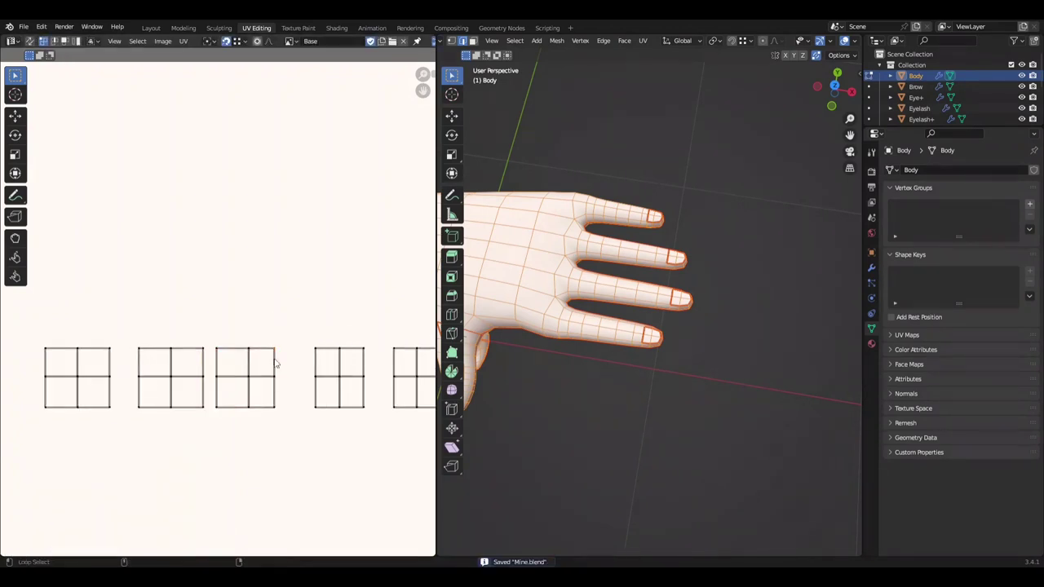
key(ctrl+z)
key(ctrl+z)
key(ctrl+z)
key(ctrl+z)
scroll(369, 346, down, 2)
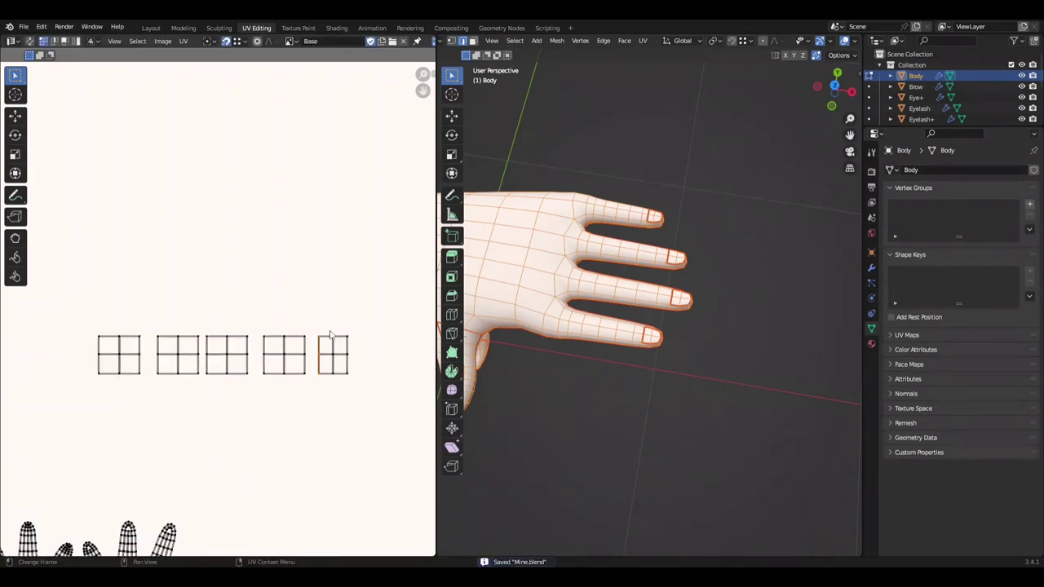
Step: Lower the middle horizontal loop across the grids and reposition the top edge
key(ctrl+s)
alt+click(220, 357)
key(g)
key(y)
click(317, 368)
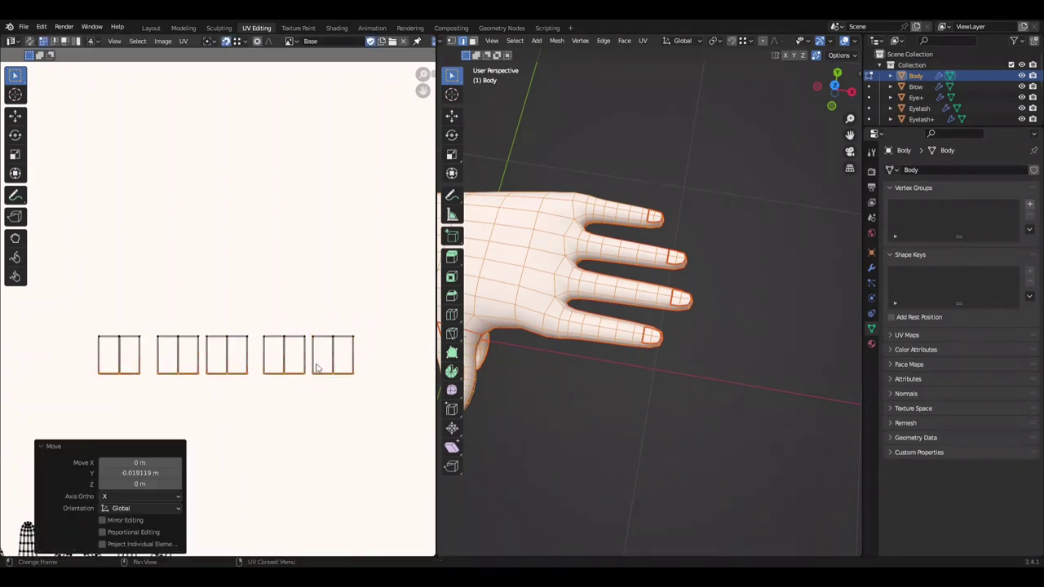
text(.01)
key(Return)
key(g)
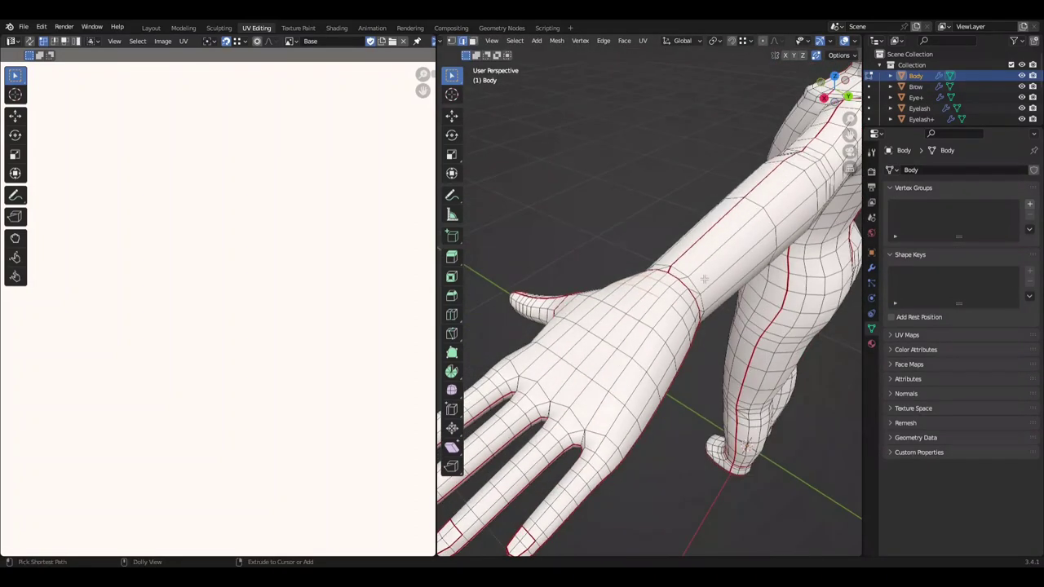
click(756, 297)
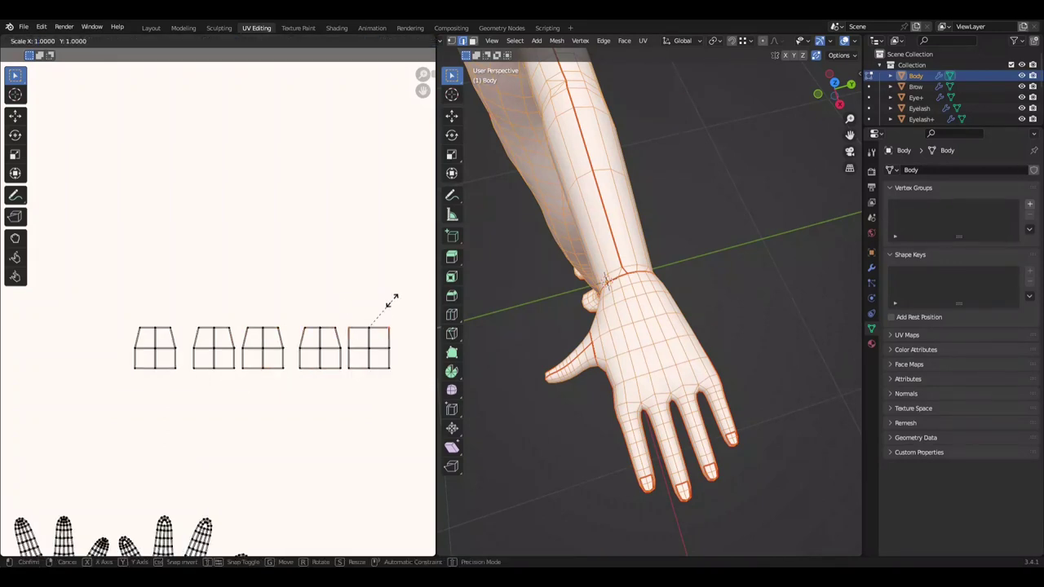
right_click(392, 302)
Step: Drop the grids' top corner vertices along Y to form arched nail tips
shift+click(309, 333)
key(g)
key(y)
click(183, 410)
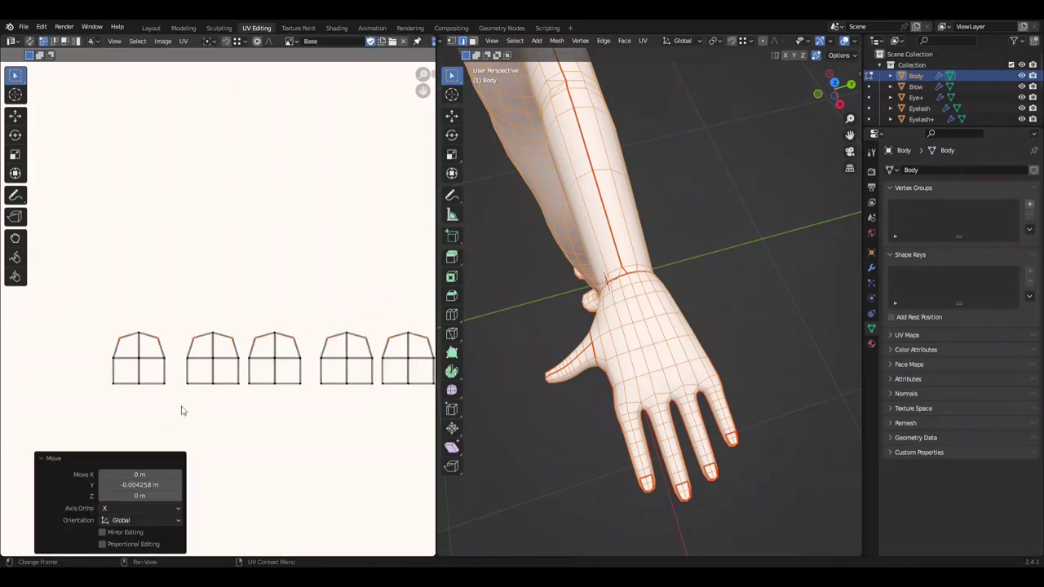
scroll(205, 346, down, 2)
key(ctrl+s)
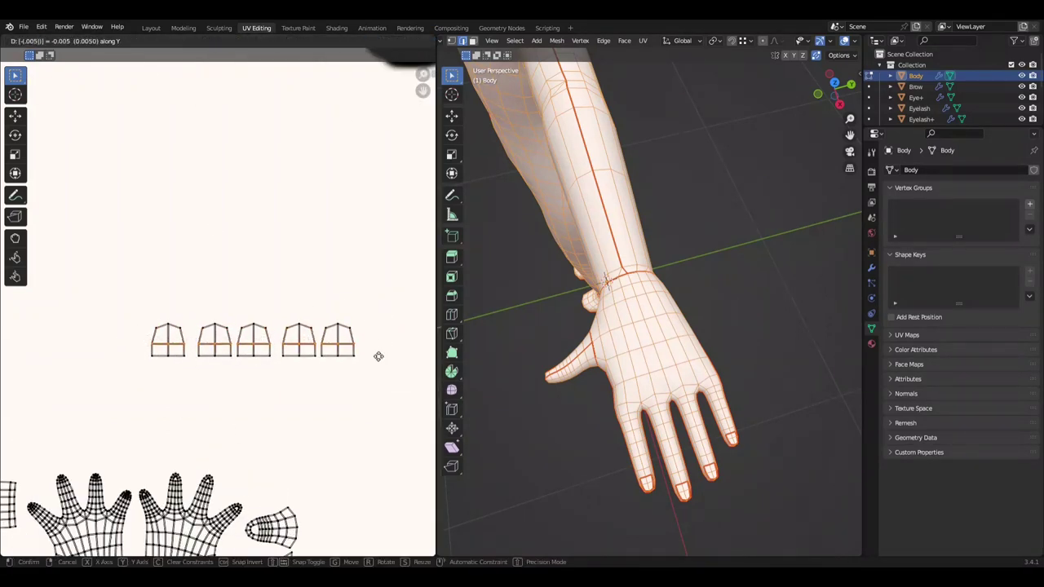
click(379, 357)
scroll(327, 384, up, 1)
Step: Nudge the bottom edges of every nail grid slightly down and save
drag(329, 397, 391, 400)
key(g)
key(y)
click(391, 400)
key(ctrl+s)
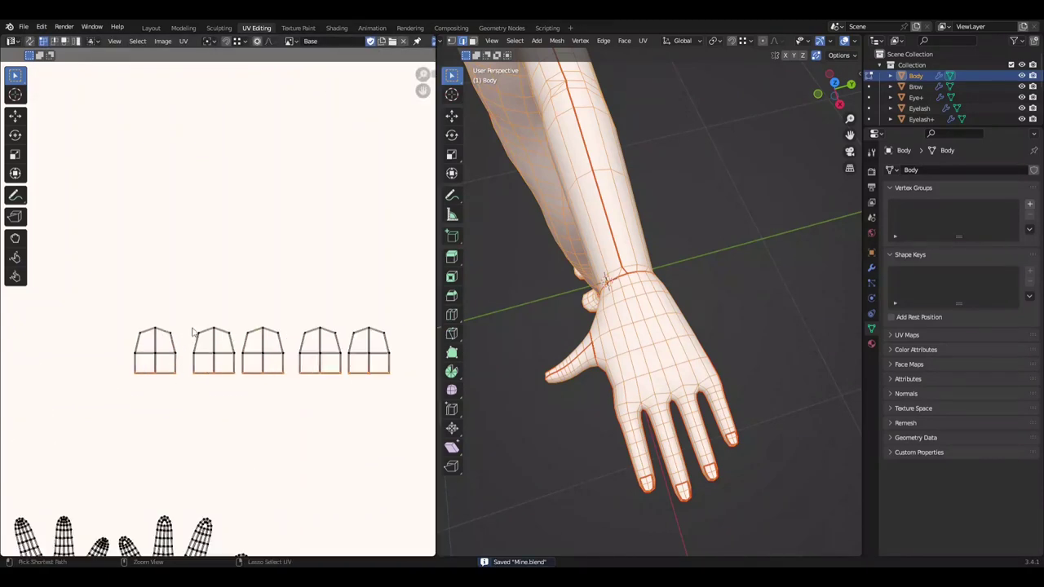
Step: Shift a nail island along X so the five islands are evenly spaced
key(g)
key(x)
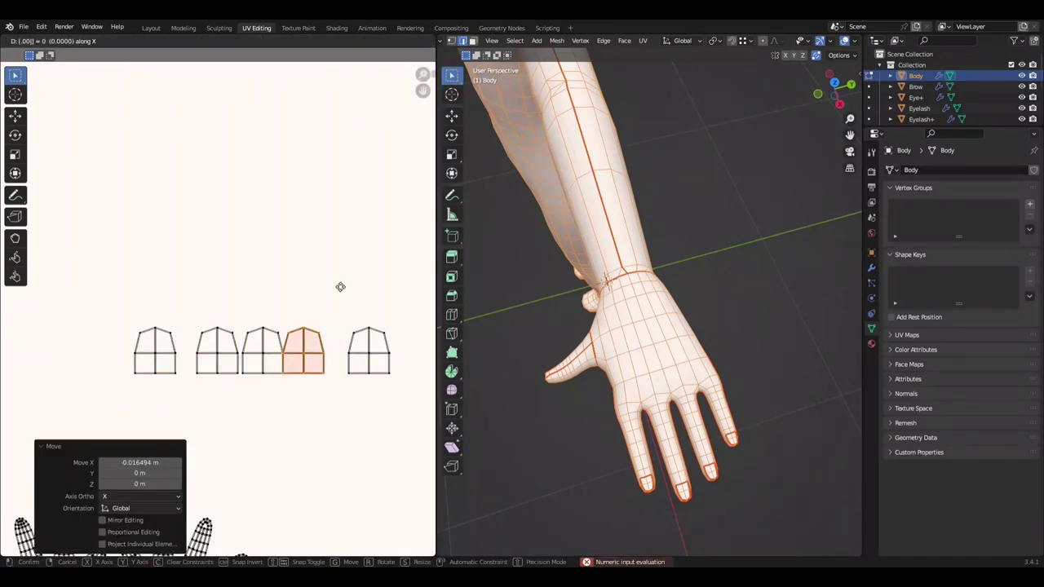
key(Return)
scroll(357, 383, down, 2)
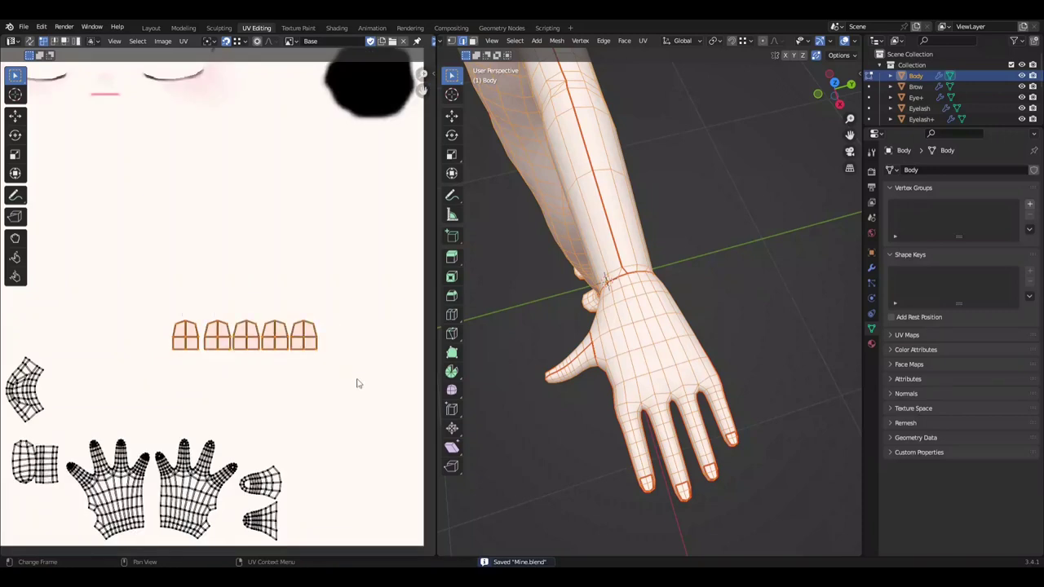
scroll(357, 383, down, 2)
Step: Select both hand UV islands and shift them horizontally to the right
scroll(342, 330, down, 1)
drag(198, 303, 351, 392)
key(g)
key(x)
click(357, 309)
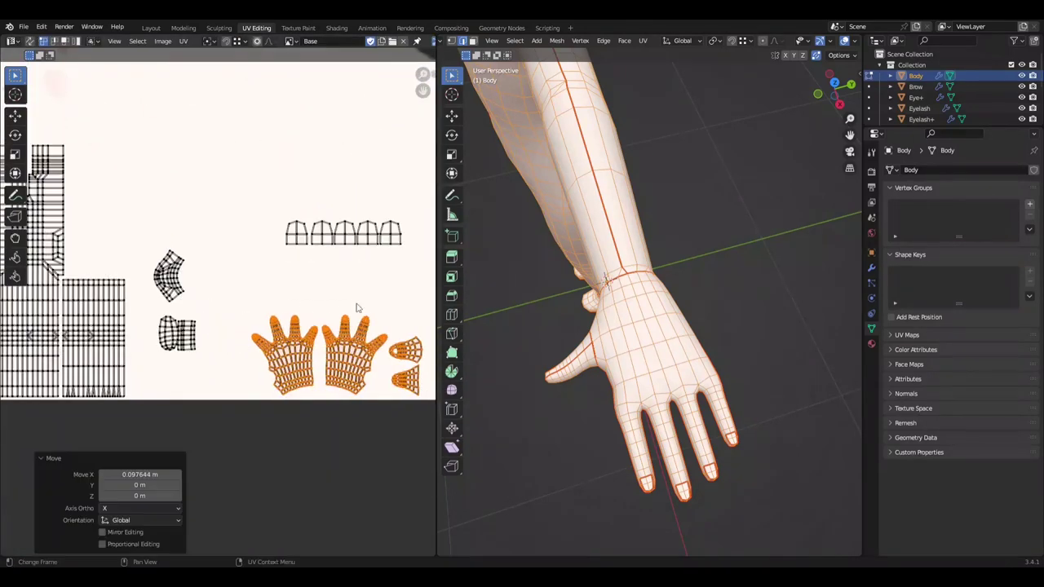
scroll(357, 308, down, 3)
Step: Select the whole linked small nail-strip UV island on its own
click(321, 375)
scroll(245, 326, up, 5)
scroll(251, 363, down, 5)
key(l)
key(ctrl+s)
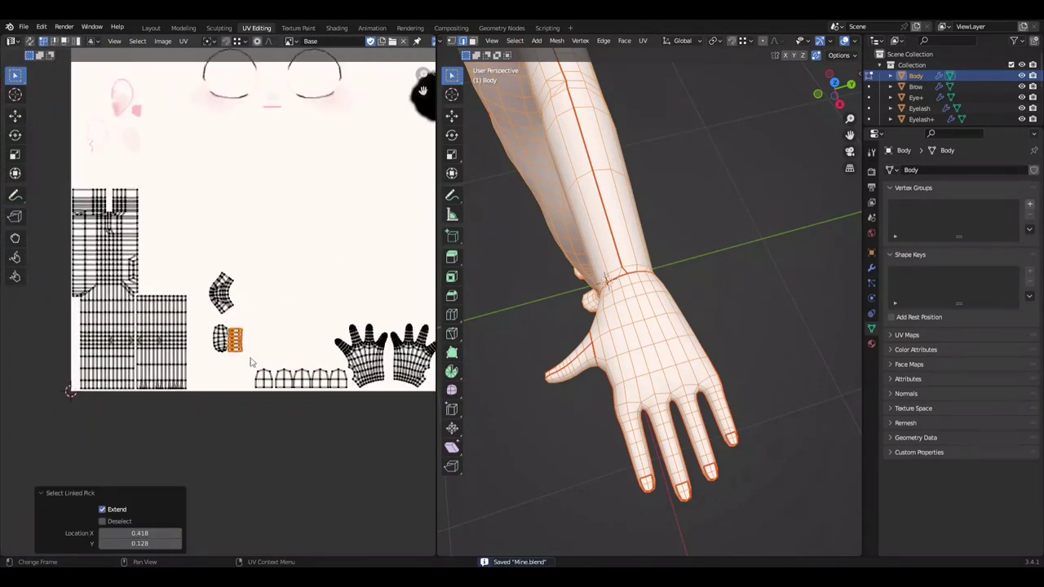
middle_drag(620, 343, 669, 415)
Step: Rotate the nail strip 90 degrees and place it near the black circle
scroll(378, 209, up, 3)
text(r90)
key(Return)
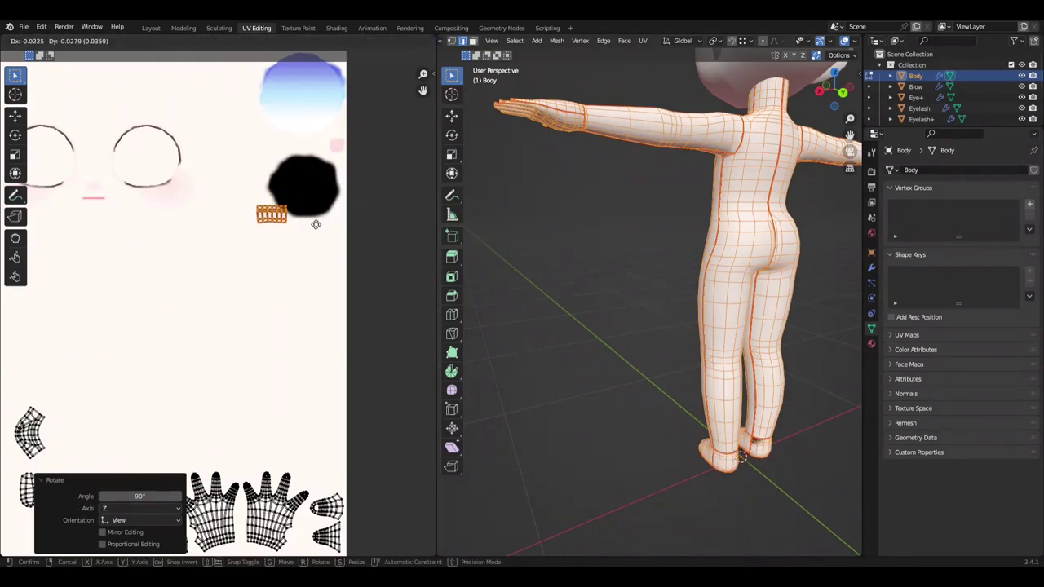
click(315, 224)
scroll(315, 225, down, 3)
scroll(319, 373, up, 4)
Step: Rotate the strip another 90 degrees and slide it horizontally beside the black circle
scroll(386, 177, down, 1)
text(r)
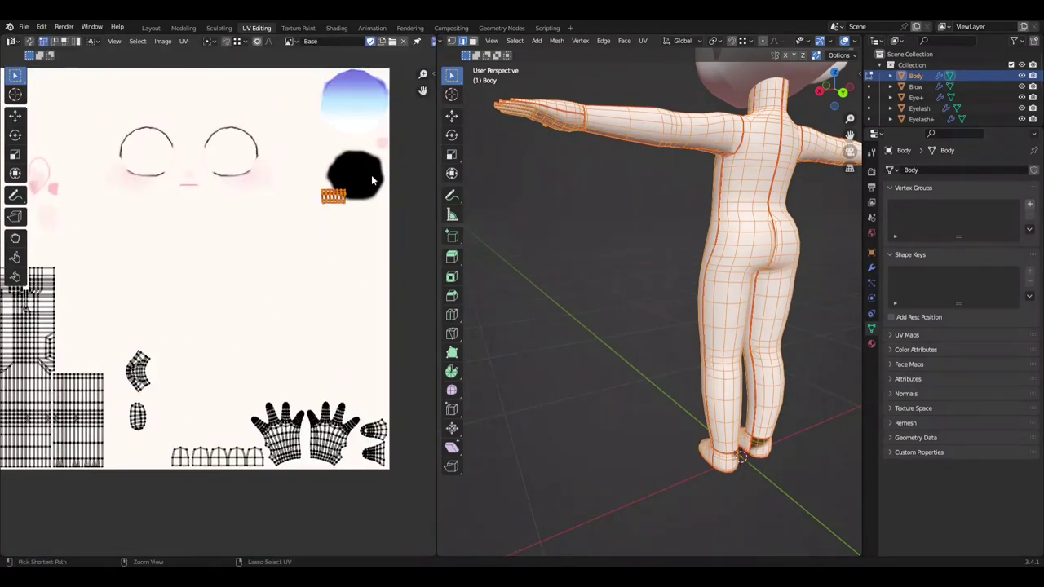
text(r90)
key(Return)
middle_drag(620, 310, 571, 244)
key(g)
key(x)
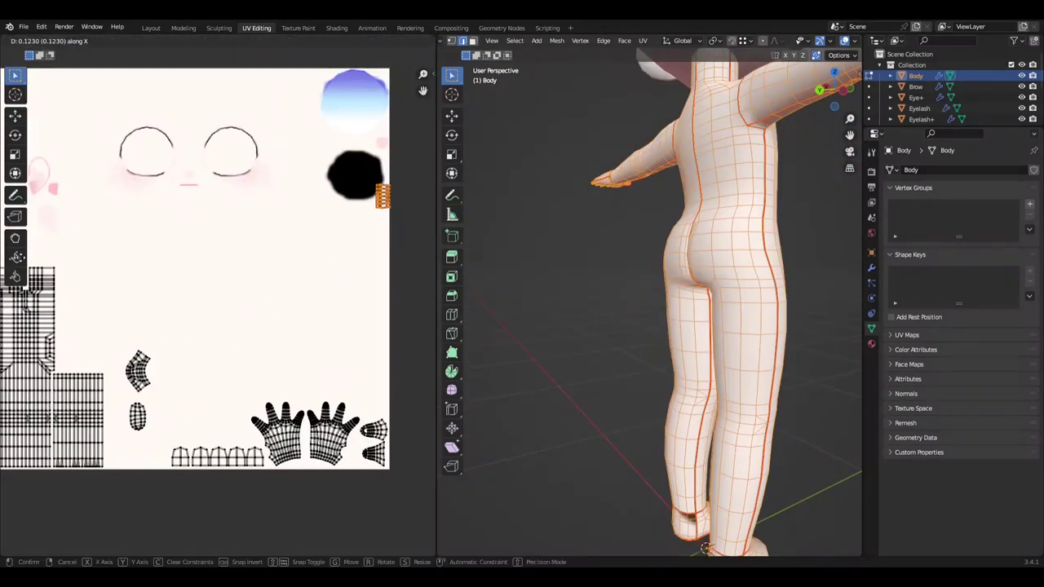
Step: Mirror the nail strip horizontally and also flip it vertically
key(ctrl+m)
key(x)
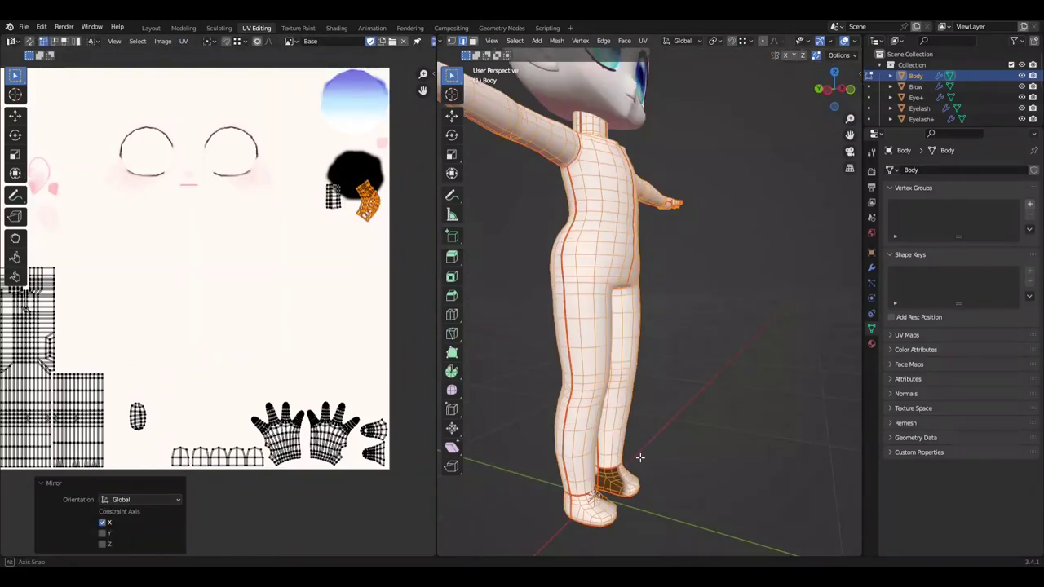
middle_drag(653, 327, 620, 310)
scroll(196, 327, up, 1)
click(104, 534)
middle_drag(718, 408, 776, 422)
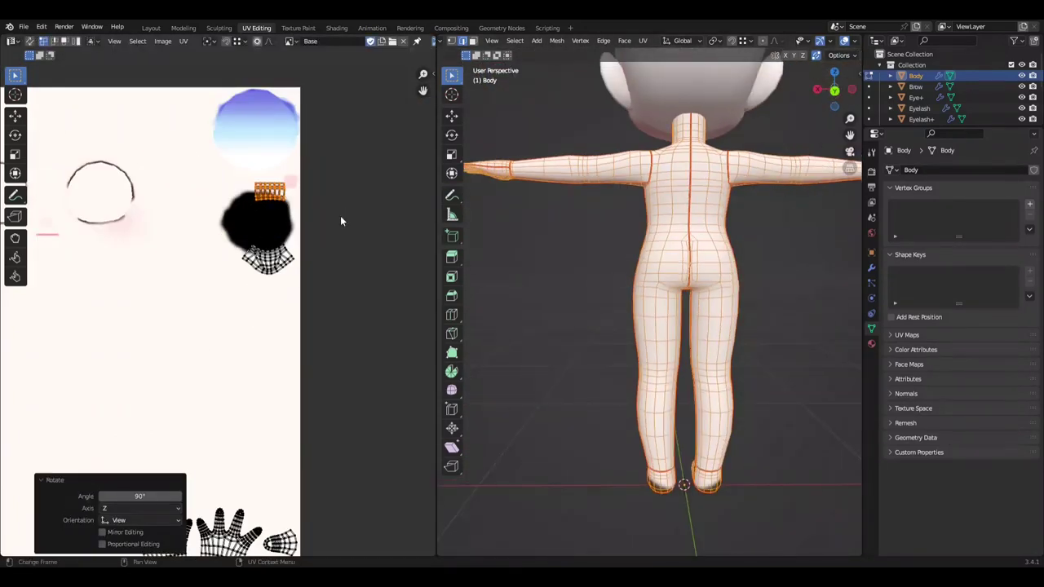
middle_drag(620, 343, 703, 393)
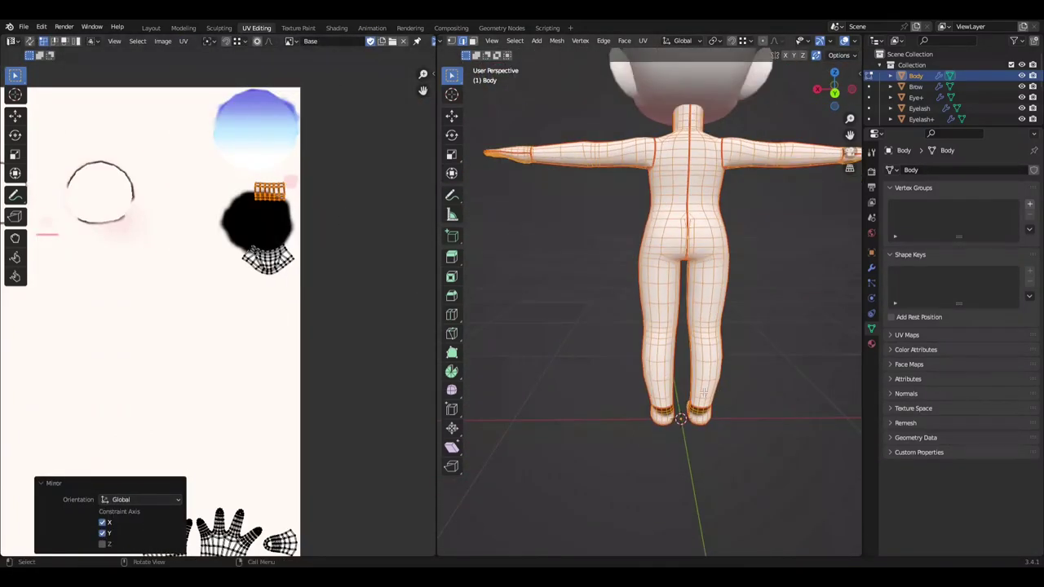
Step: Move the selected island to the top of the UV layout and save the file
key(g)
click(310, 138)
mouse_move(563, 318)
middle_down()
mouse_move(628, 318)
mouse_move(620, 322)
middle_up()
key(ctrl+s)
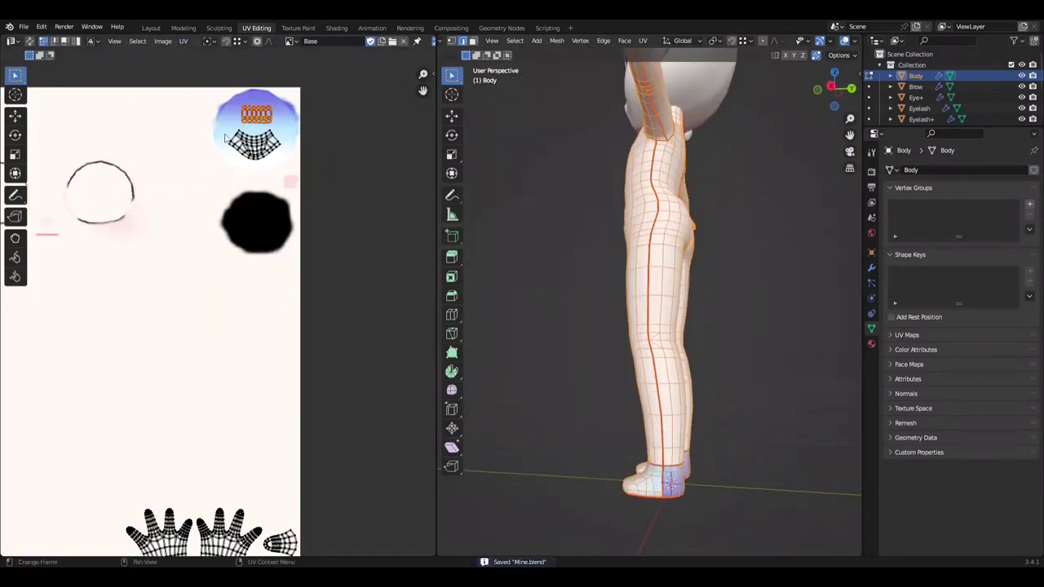
scroll(372, 274, up, 2)
Step: Move the island vertically, then flip it with UV > Mirror > Y
key(g)
key(y)
click(375, 287)
click(196, 41)
click(354, 207)
scroll(354, 208, down, 1)
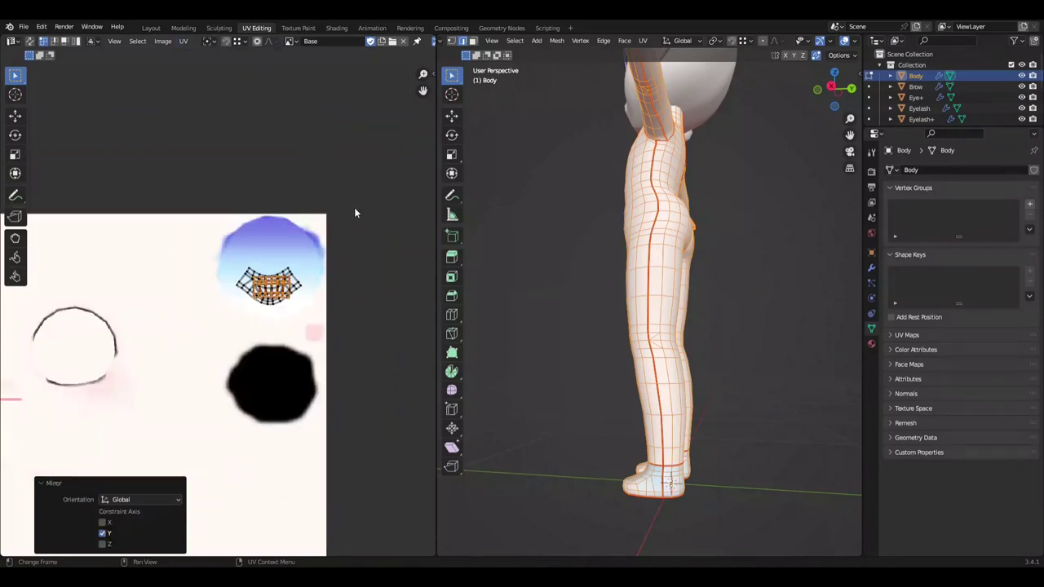
scroll(369, 285, up, 1)
Step: Cancel a vertical move, keeping the flipped island in place, and restore the flip
key(g)
key(y)
right_click(362, 315)
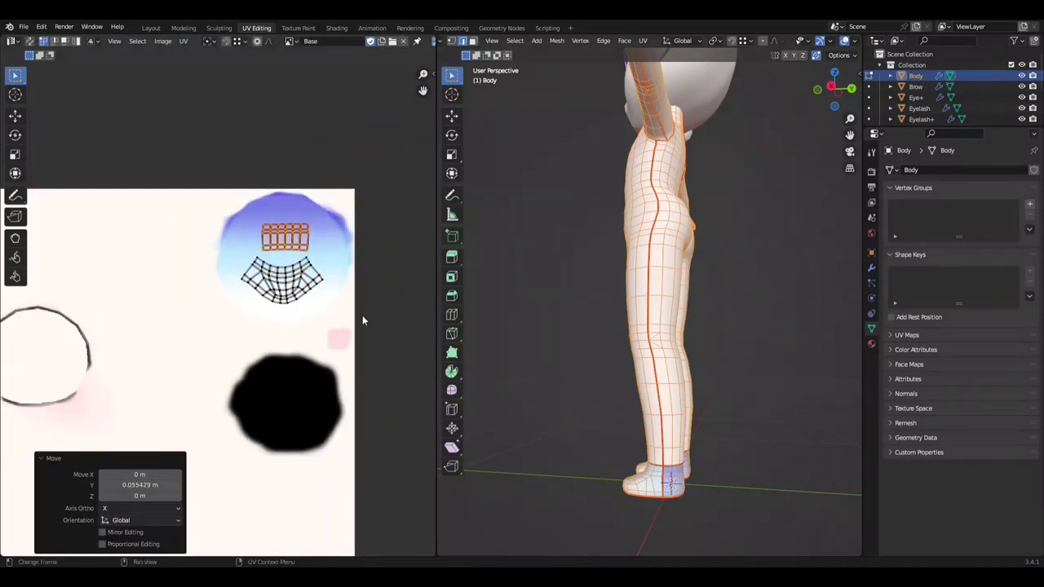
key(ctrl+z)
key(ctrl+shift+z)
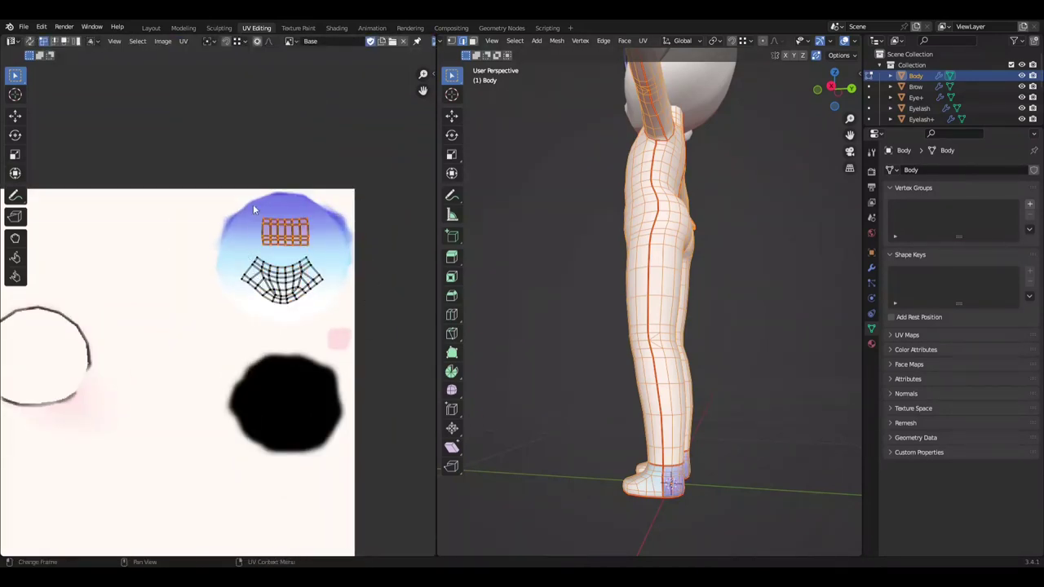
Step: Slide the flipped foot island down vertically into open space and save Mine.blend
key(g)
key(y)
click(354, 277)
scroll(378, 329, down, 3)
key(shift+w)
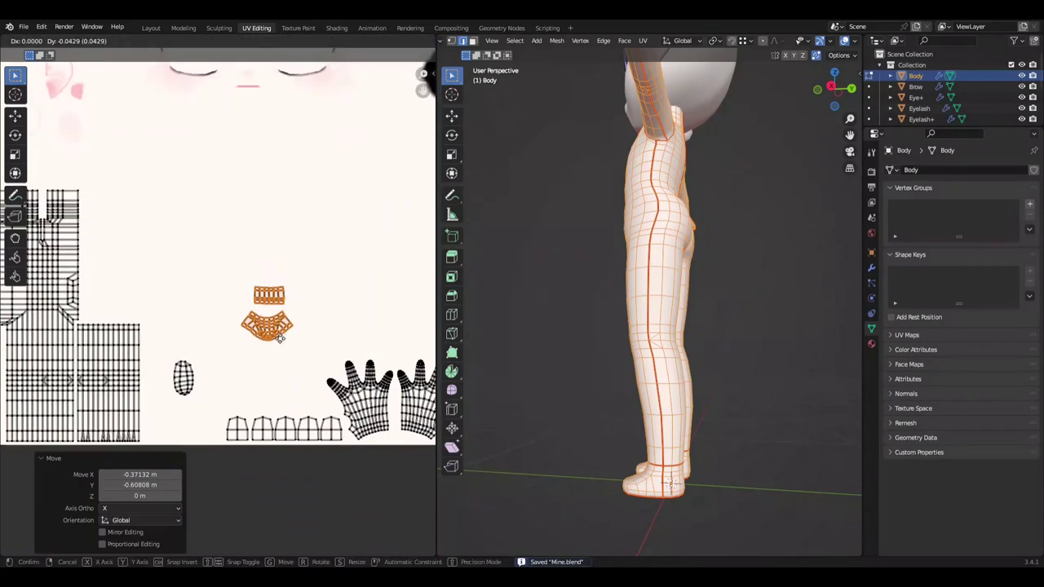
scroll(319, 392, up, 3)
Step: Straighten the lower UV island's left and right sides vertically
key(ctrl+s)
key(g)
key(y)
click(336, 432)
right_click(245, 319)
click(246, 319)
click(372, 300)
right_click(383, 284)
click(383, 284)
Step: Select an edge row across the lower island, flatten it horizontally and align it vertically
key(g)
key(x)
key(ctrl+s)
click(384, 318)
ctrl+click(245, 303)
right_click(357, 342)
click(357, 343)
right_click(286, 359)
click(306, 349)
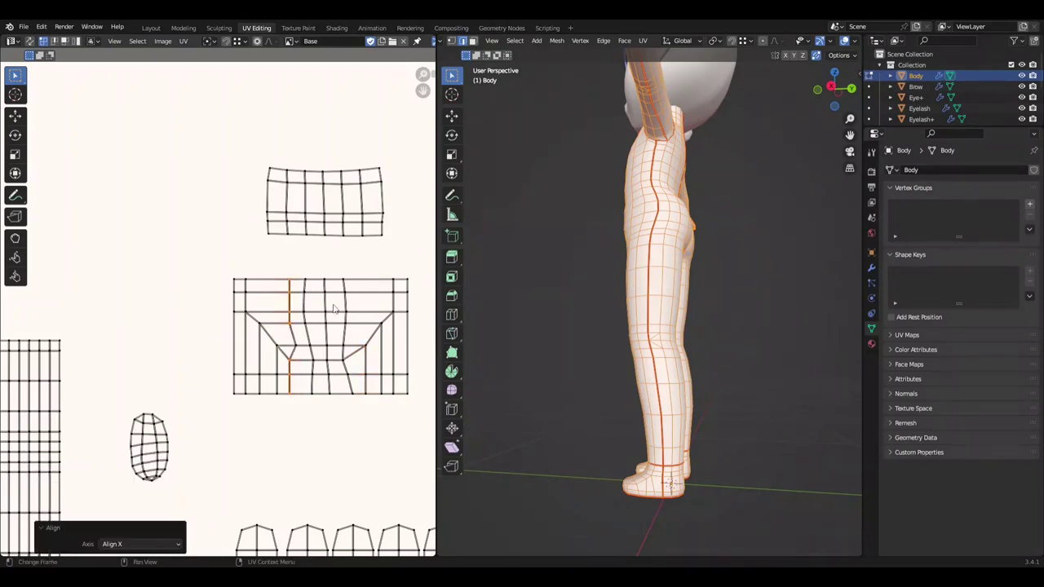
Step: Straighten a vertical loop in the lower island and try nudging a horizontal loop along Y
alt+click(311, 359)
right_click(334, 346)
click(336, 345)
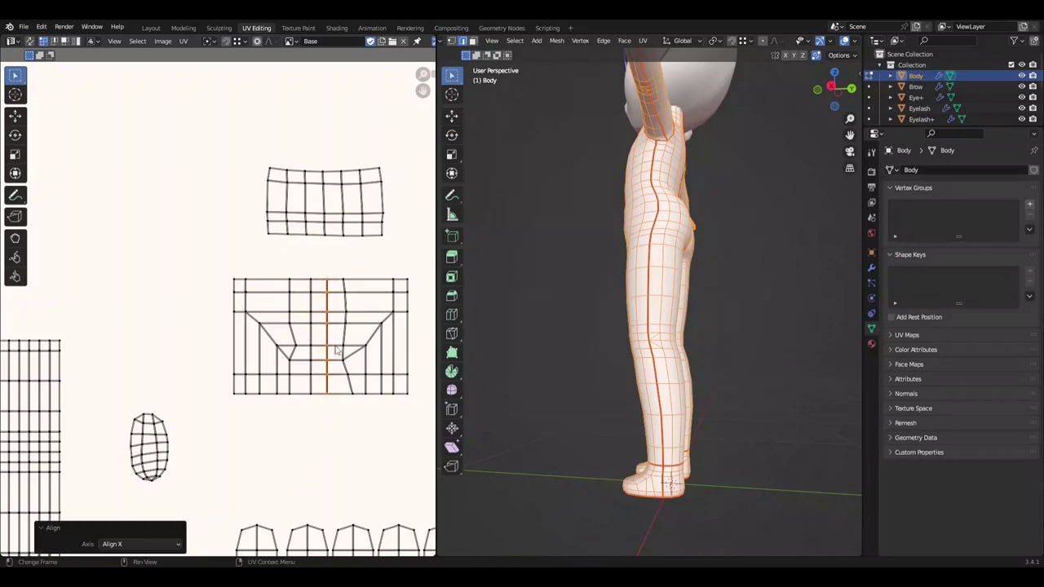
alt+click(385, 332)
key(g)
key(y)
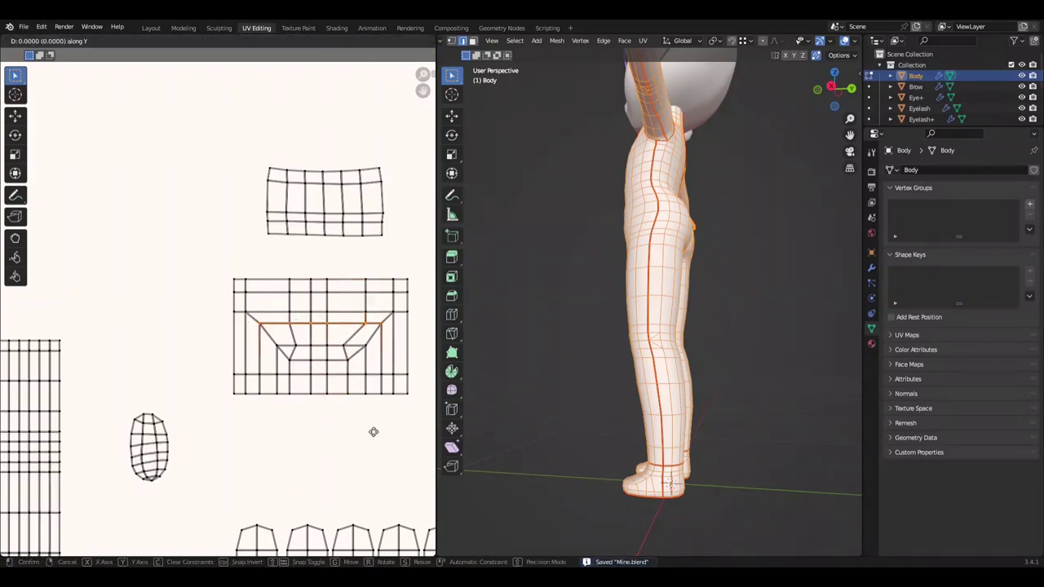
click(310, 347)
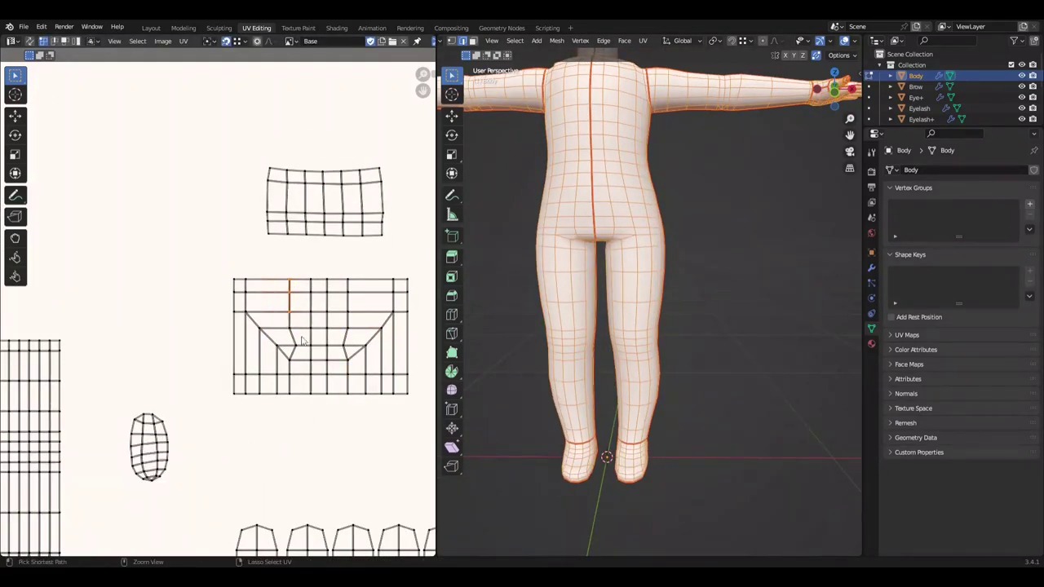
key(ctrl+z)
middle_drag(333, 340, 275, 354)
key(ctrl+s)
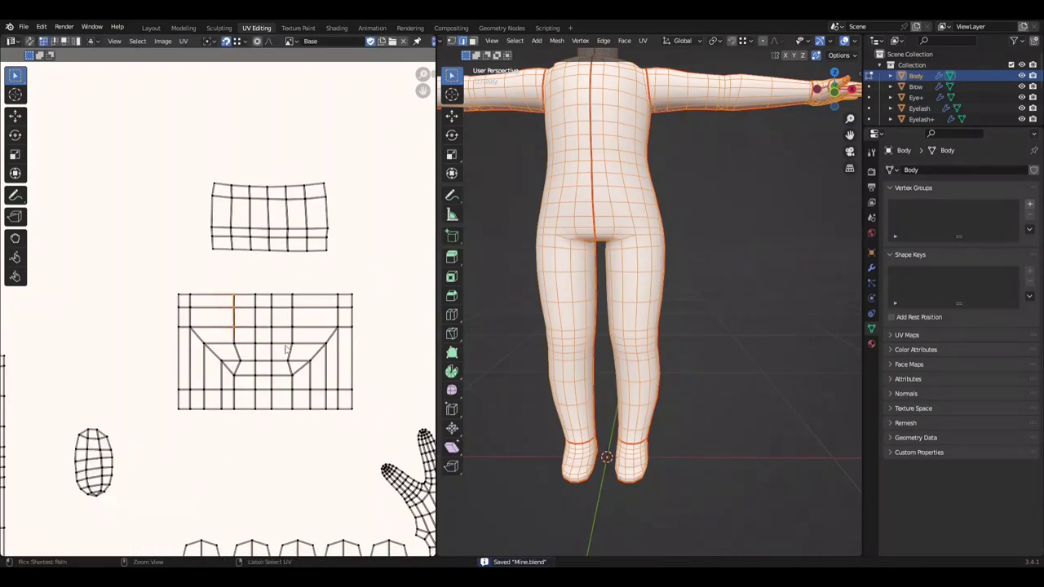
key(ctrl+shift+z)
Step: Shift the selected vertical edge of the lower island horizontally and save
scroll(353, 357, down, 2)
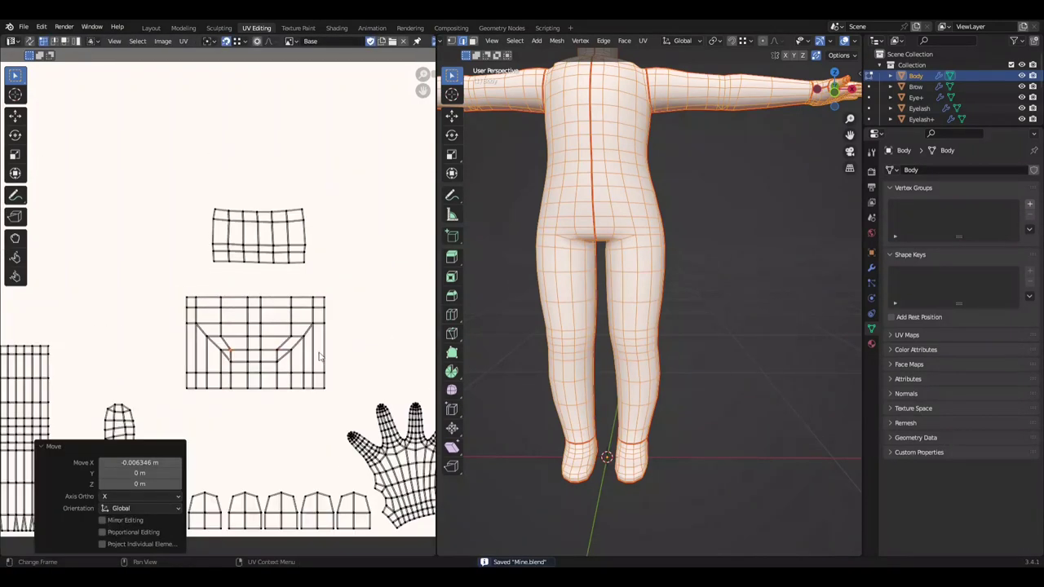
scroll(352, 357, up, 2)
scroll(352, 358, down, 1)
key(ctrl+shift+z)
scroll(243, 273, down, 2)
scroll(229, 267, down, 1)
scroll(228, 267, up, 3)
key(g)
key(x)
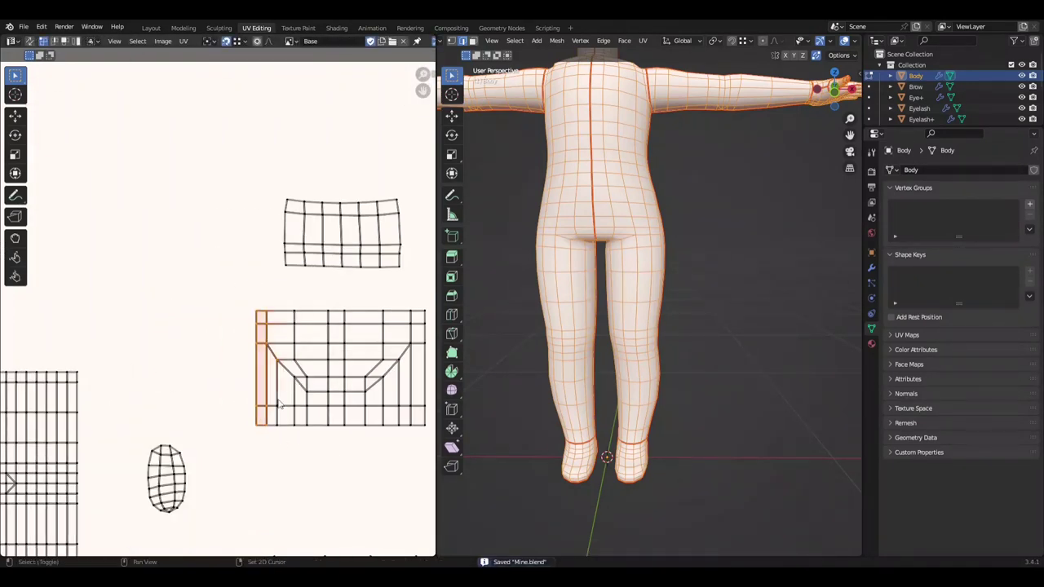
click(296, 383)
key(ctrl+s)
Step: Slide edge columns of the lower island sideways along X
key(g)
key(x)
click(302, 395)
key(g)
key(x)
scroll(322, 394, down, 1)
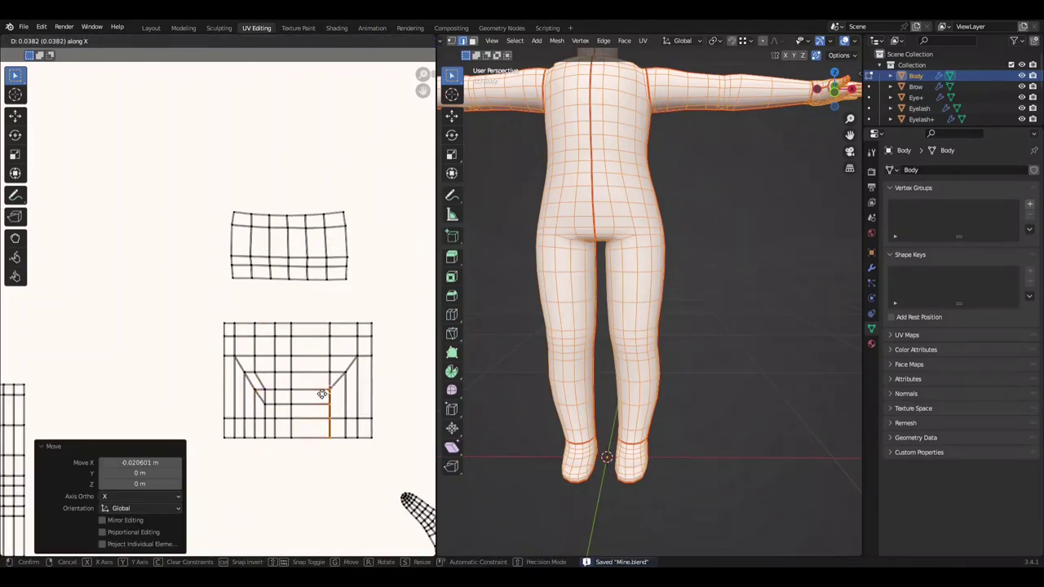
key(g)
key(x)
click(302, 359)
Step: Move another vertical edge of the lower island 0.01 to the left
key(g)
key(x)
click(320, 390)
key(g)
key(x)
click(341, 373)
key(g)
key(x)
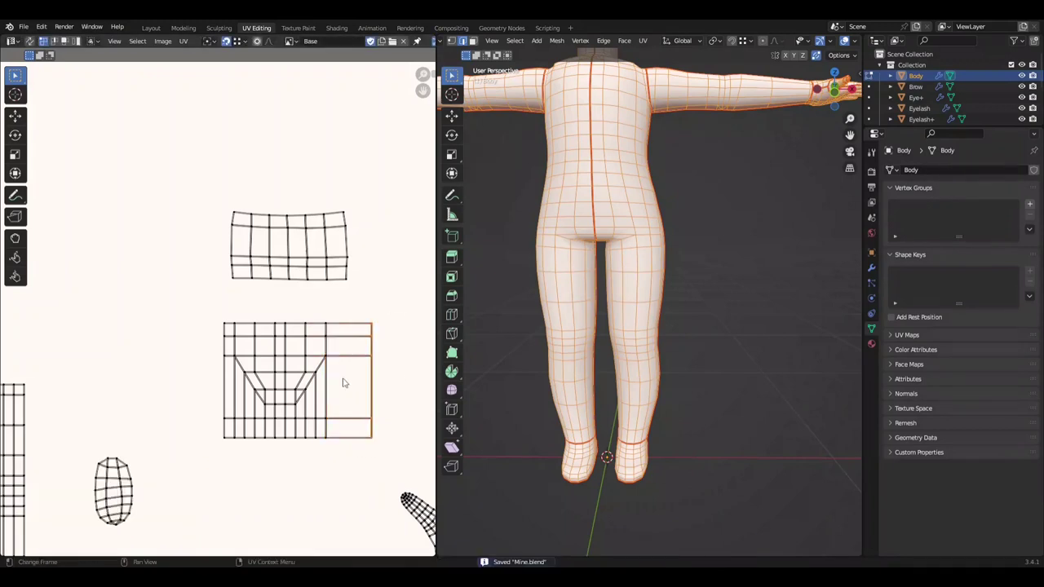
click(359, 345)
Step: Try a -0.01 m horizontal offset on lower-island edges, then revert it
scroll(343, 376, up, 2)
scroll(299, 405, down, 3)
scroll(299, 405, up, 3)
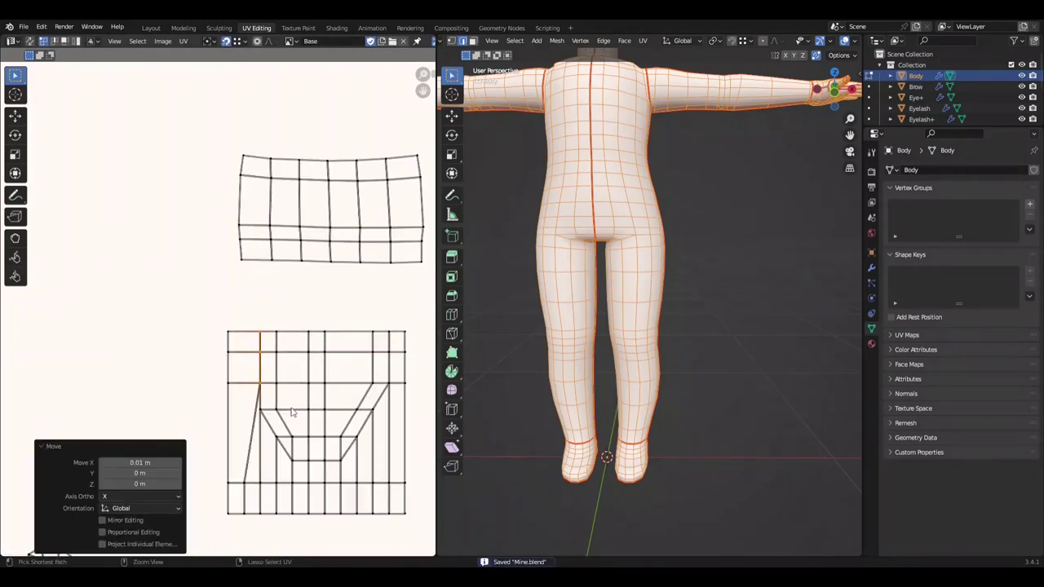
drag(270, 323, 284, 397)
scroll(272, 326, down, 1)
key(ctrl+z)
click(163, 461)
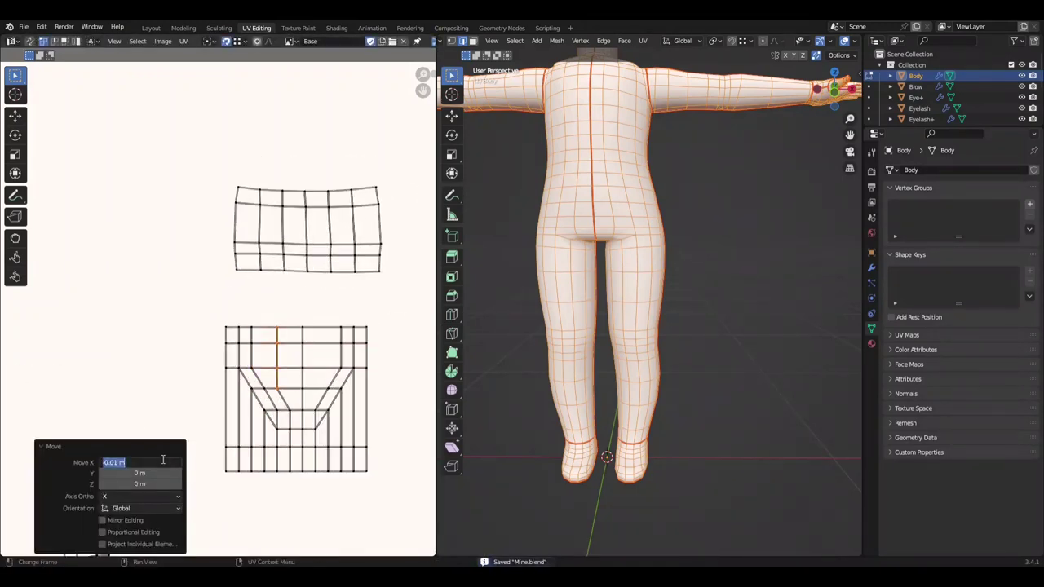
key(ctrl+z)
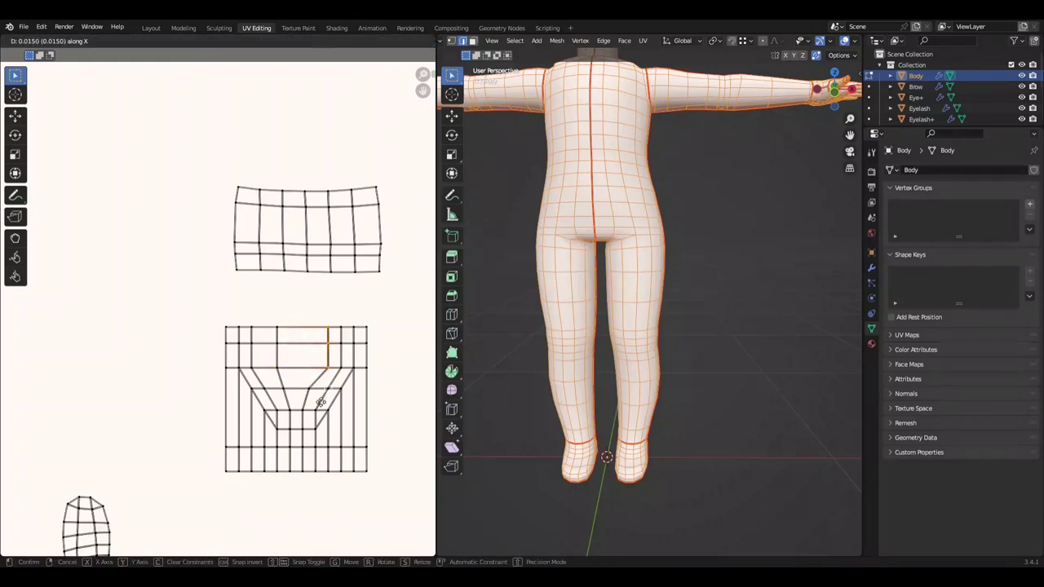
click(266, 488)
key(ctrl+z)
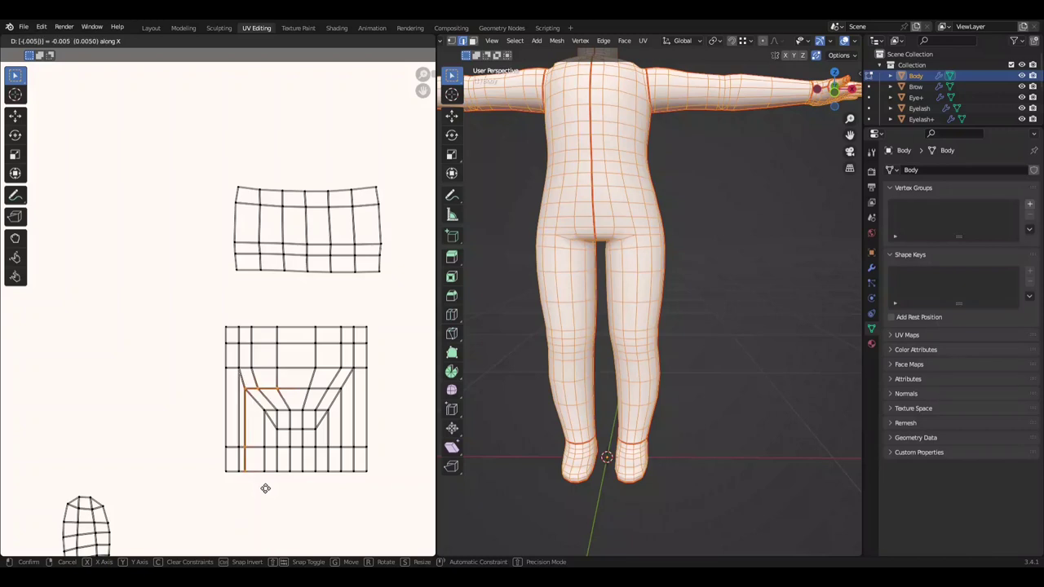
drag(346, 443, 378, 417)
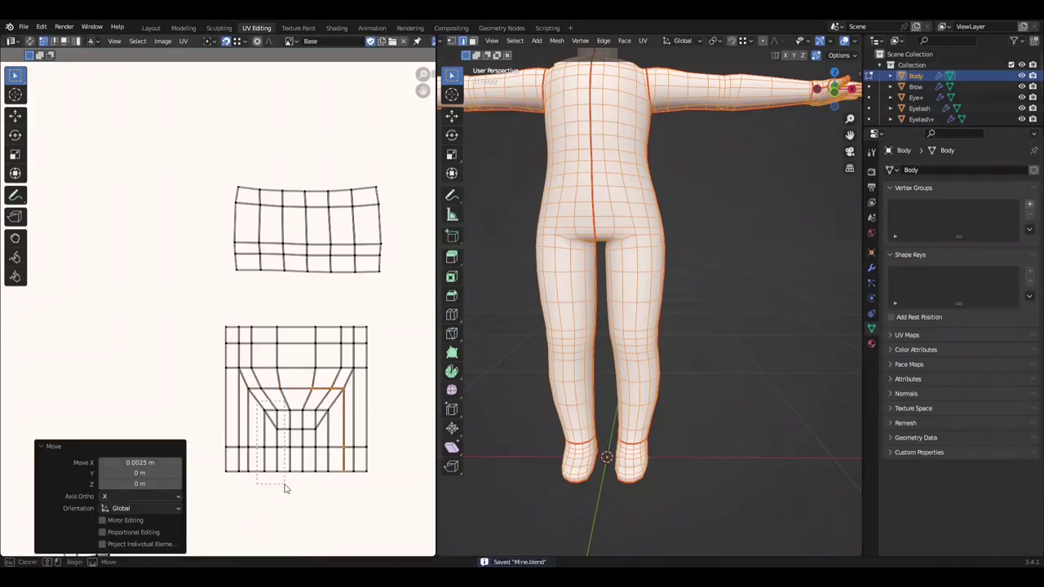
drag(284, 488, 285, 487)
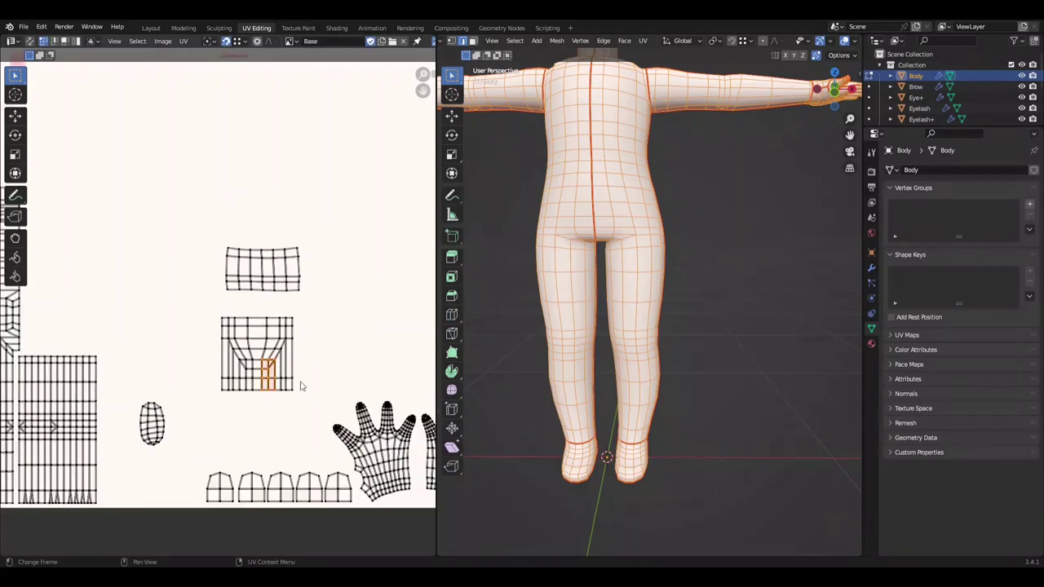
Step: Move a vertical edge of the top island horizontally by -0.02 m
click(277, 237)
key(g)
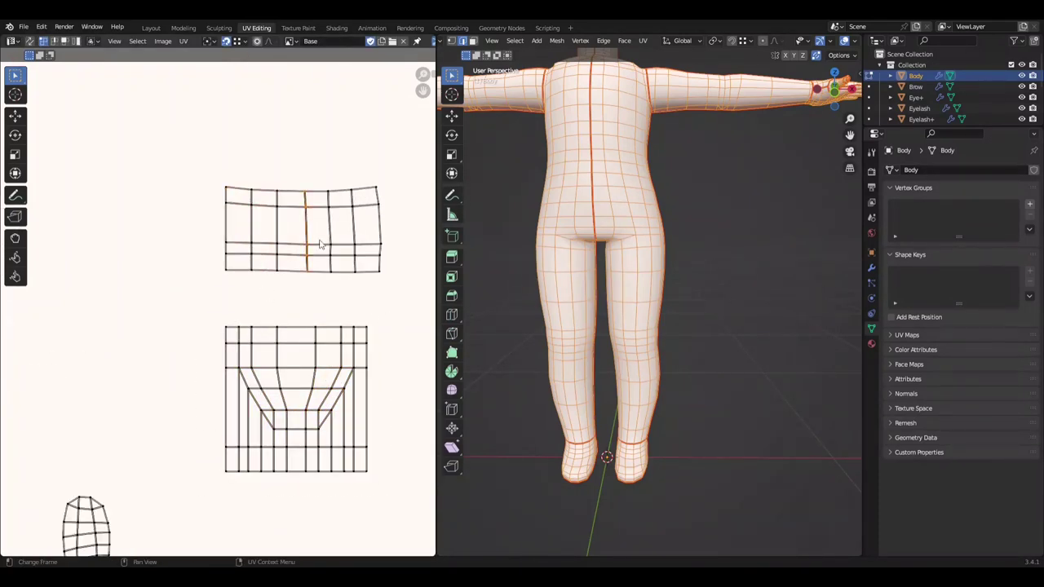
key(x)
click(307, 288)
click(139, 462)
text(-0.01)
key(Return)
drag(143, 462, 153, 465)
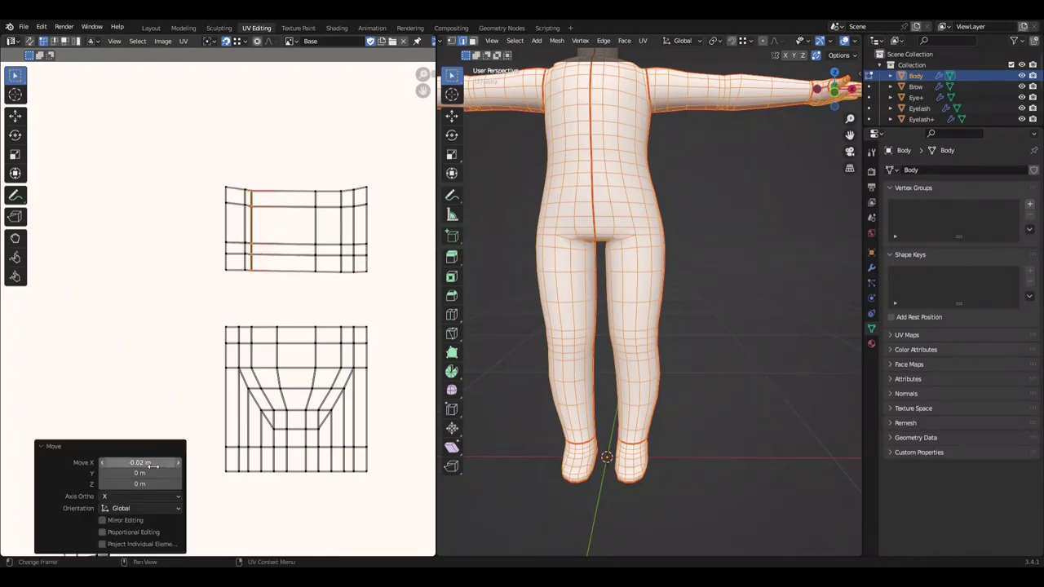
key(g)
Step: Flatten the top island's upper edge row horizontally
click(201, 368)
key(ctrl+s)
key(shift+w)
click(341, 293)
alt+click(319, 190)
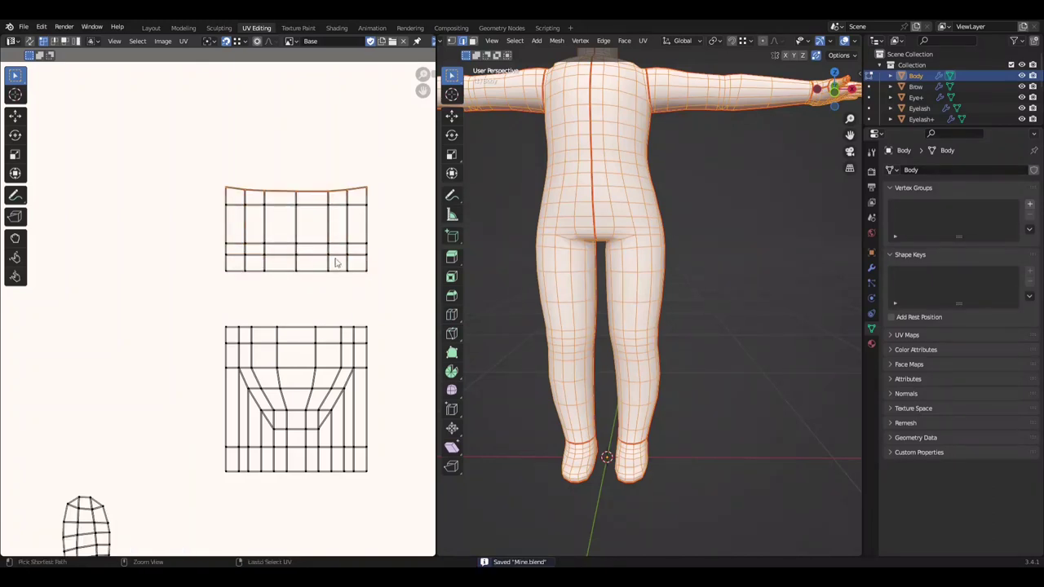
key(shift+w)
click(318, 271)
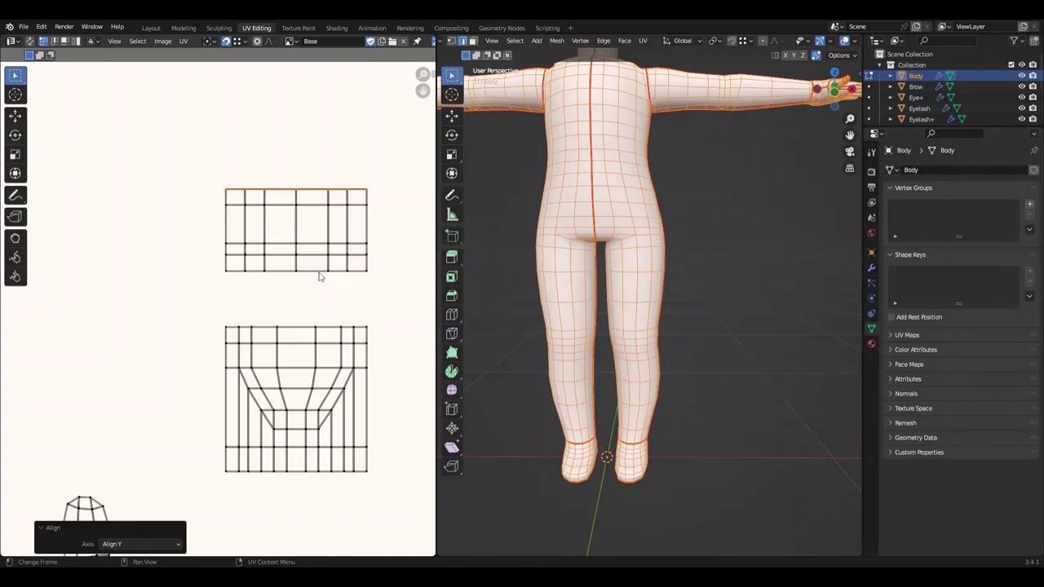
middle_drag(320, 281, 273, 270)
Step: Lower the upper rows of the lower island slightly along Y (0.01)
click(324, 481)
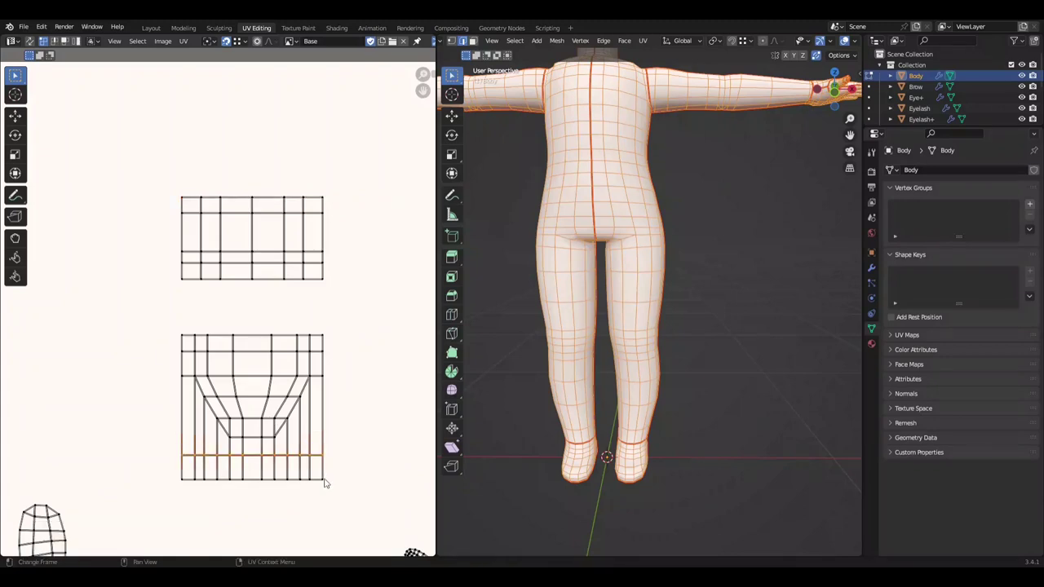
text(gy.01)
drag(171, 326, 361, 436)
key(g)
key(y)
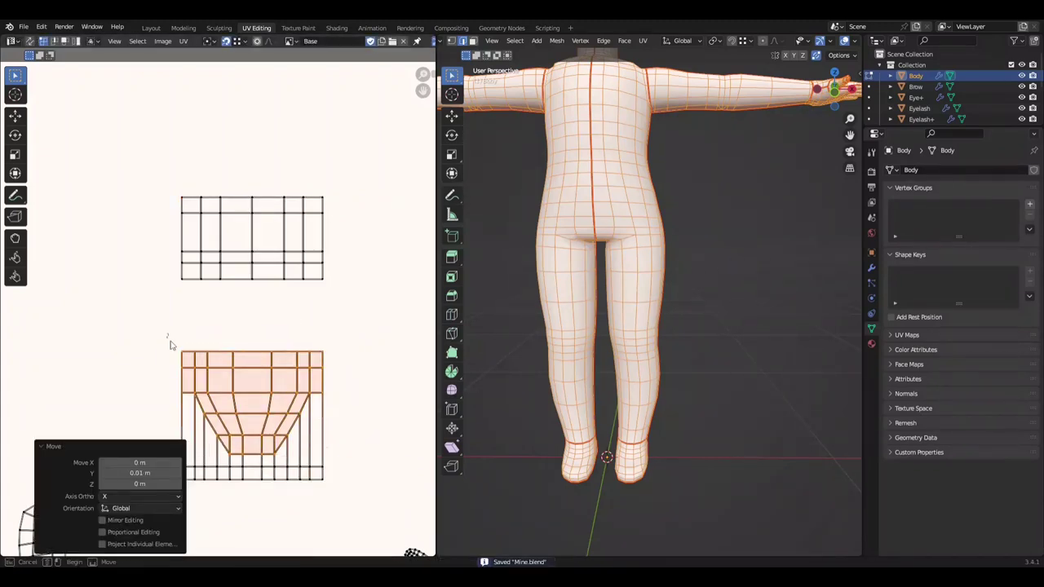
click(342, 426)
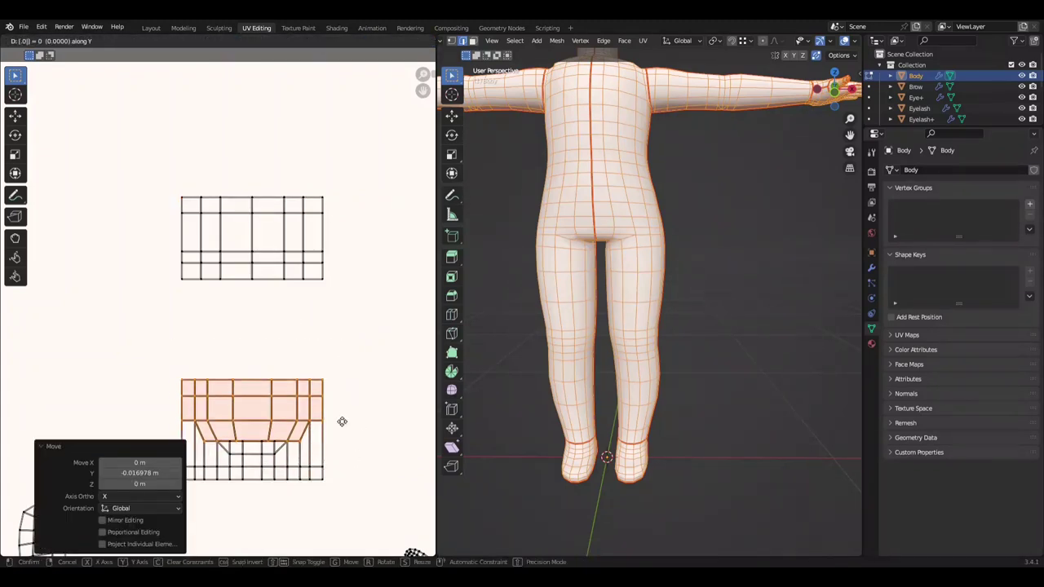
click(238, 459)
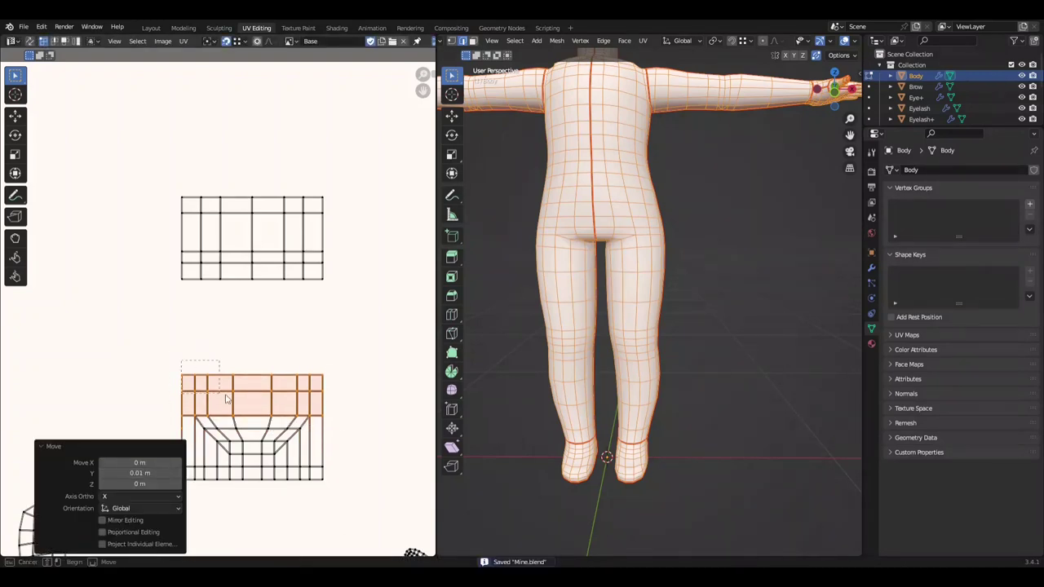
drag(157, 369, 300, 395)
key(ctrl+s)
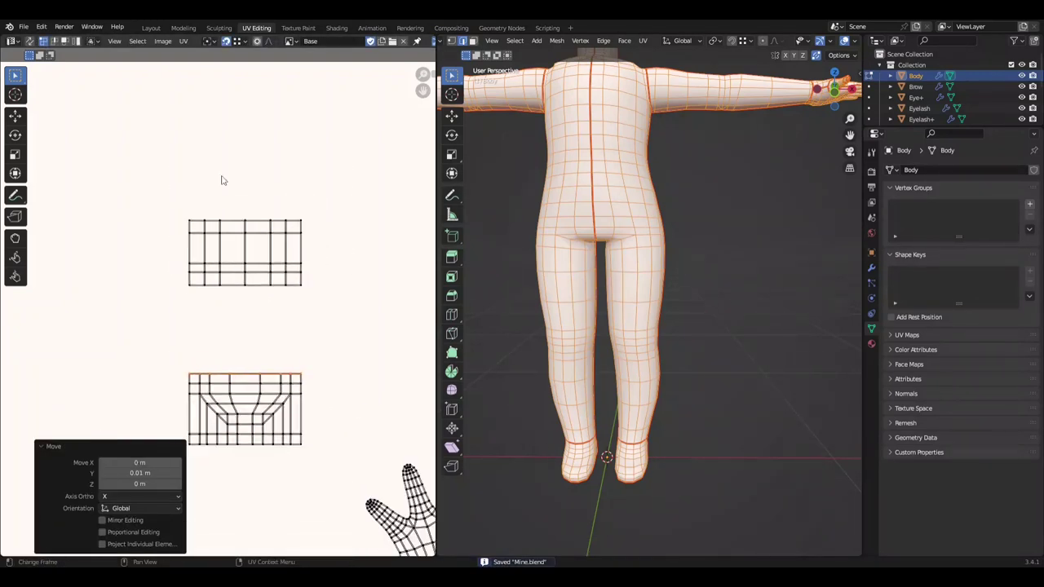
Step: Move the upper island's bottom rows along Y, trying offsets -0.02, -0.01 and 0.04
click(243, 305)
key(ctrl+KP_Add)
key(ctrl+KP_Add)
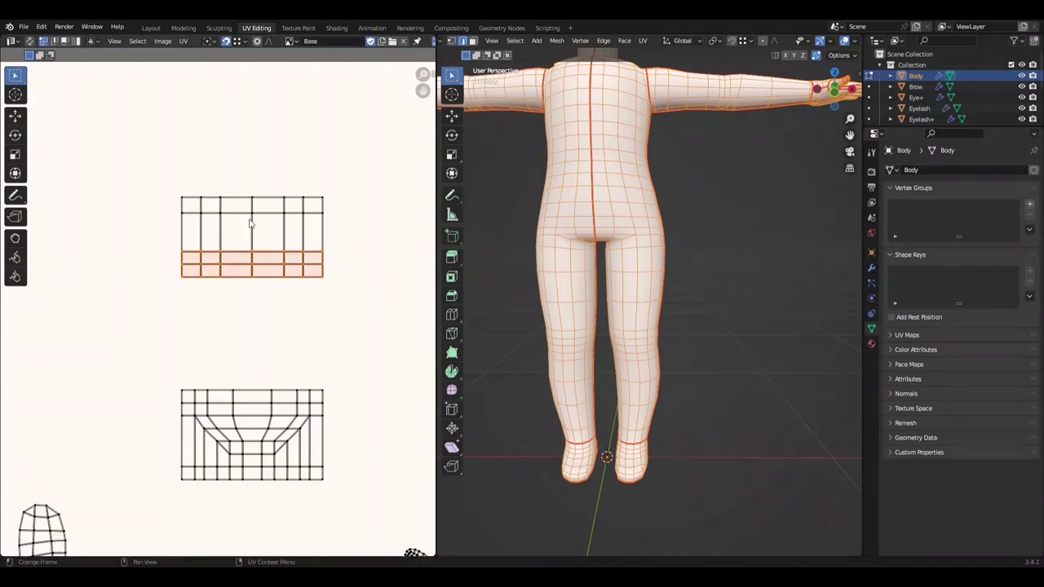
text(gy-0.02)
key(Return)
click(293, 197)
key(g)
key(y)
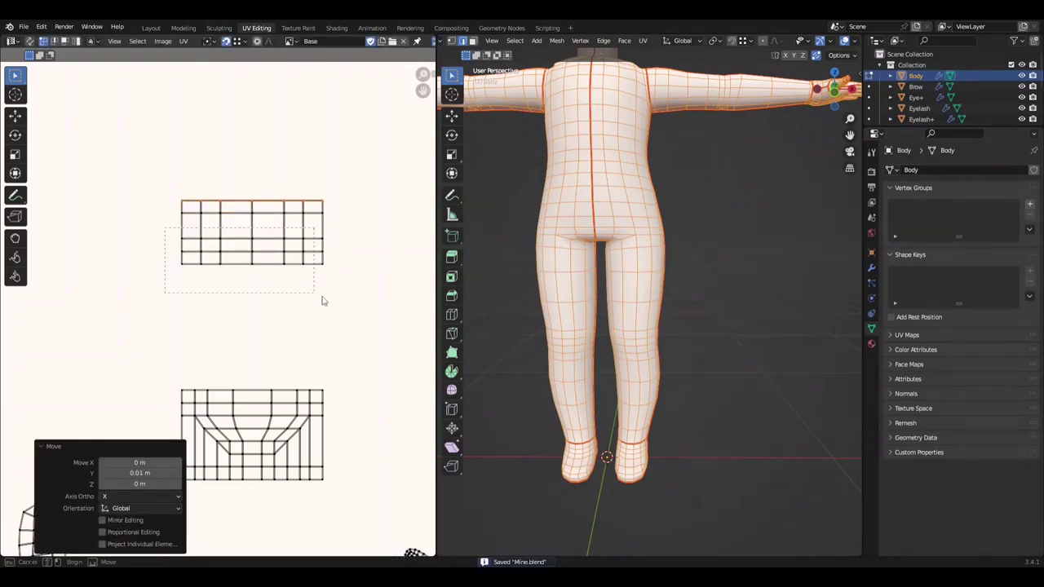
drag(322, 301, 323, 301)
text(gy-0.01)
key(BackSpace)
key(BackSpace)
key(BackSpace)
text(0.04)
key(Return)
Step: Undo the last row moves and set the final vertical offset to 0.01
key(ctrl+z)
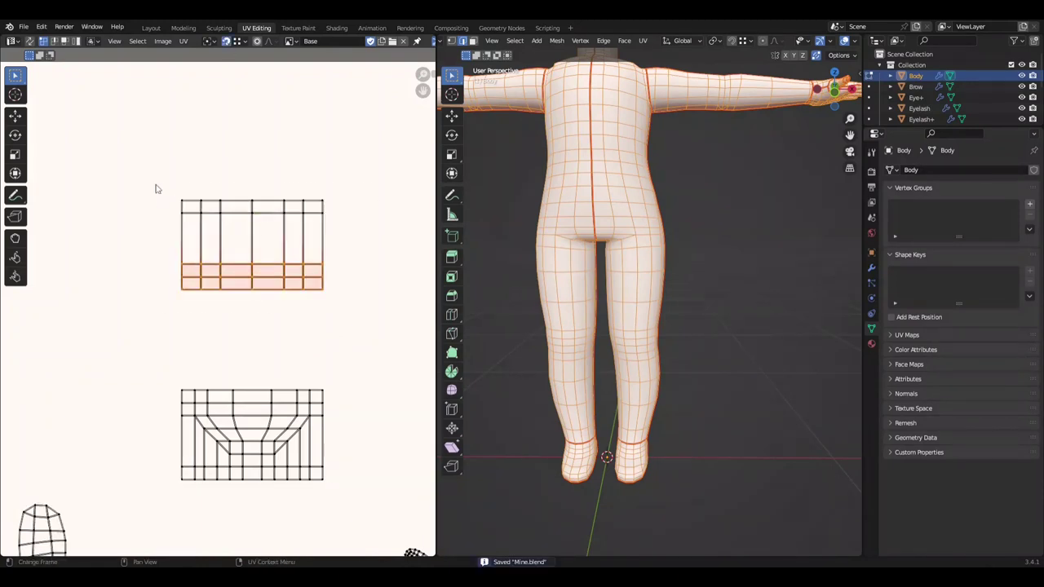
key(ctrl+z)
key(ctrl+z)
key(ctrl+shift+z)
scroll(258, 360, down, 4)
scroll(258, 359, up, 6)
double_click(139, 484)
text(0.01)
key(Return)
scroll(198, 297, down, 4)
drag(173, 282, 197, 298)
Step: Straighten the oval island's centre edge loop and move its right loop 0.01 along X
key(l)
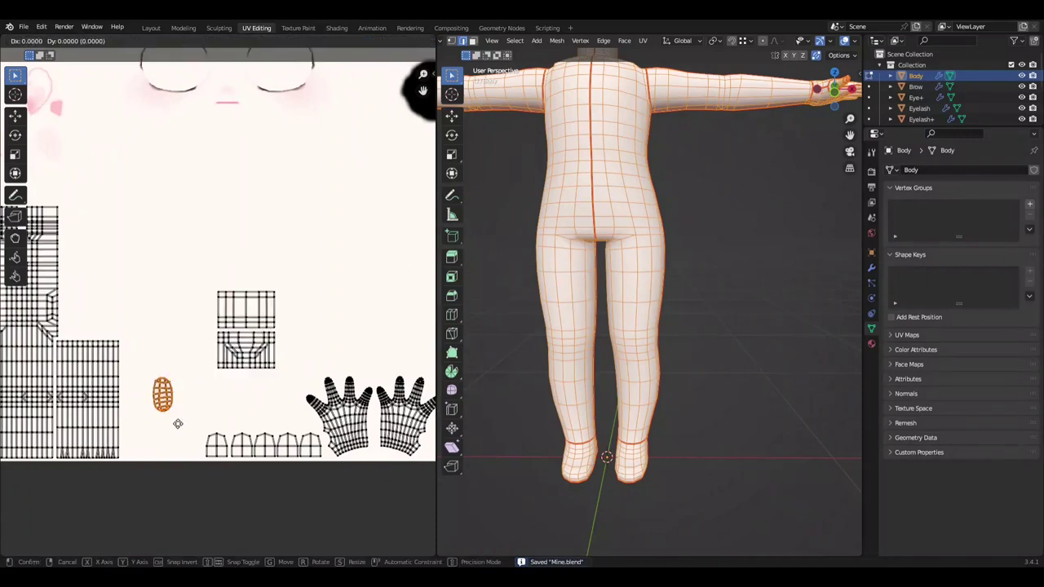
scroll(177, 421, up, 5)
key(alt+a)
alt+click(269, 383)
key(shift+w)
click(292, 401)
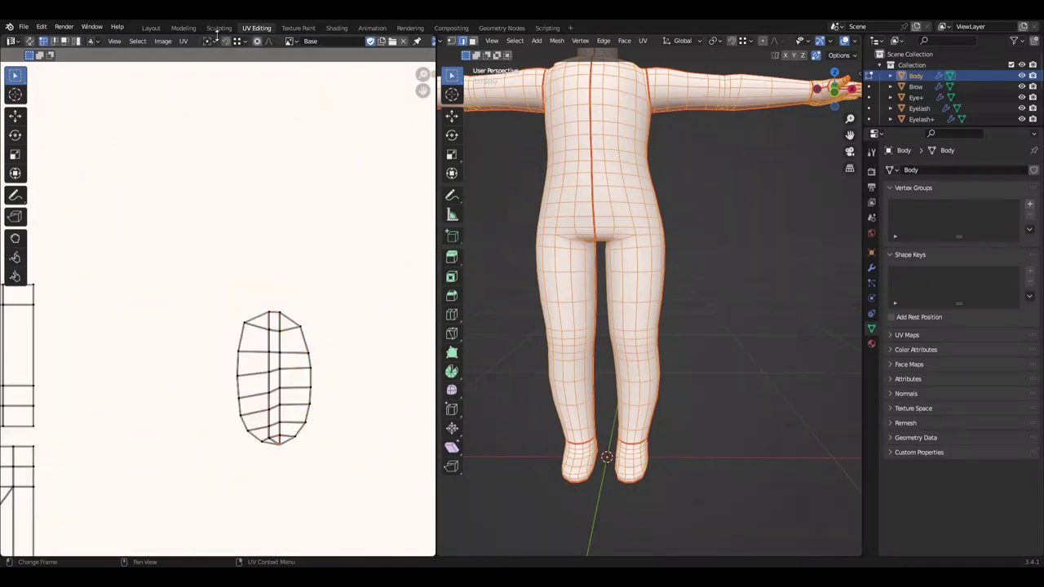
alt+click(290, 402)
text(gx.01)
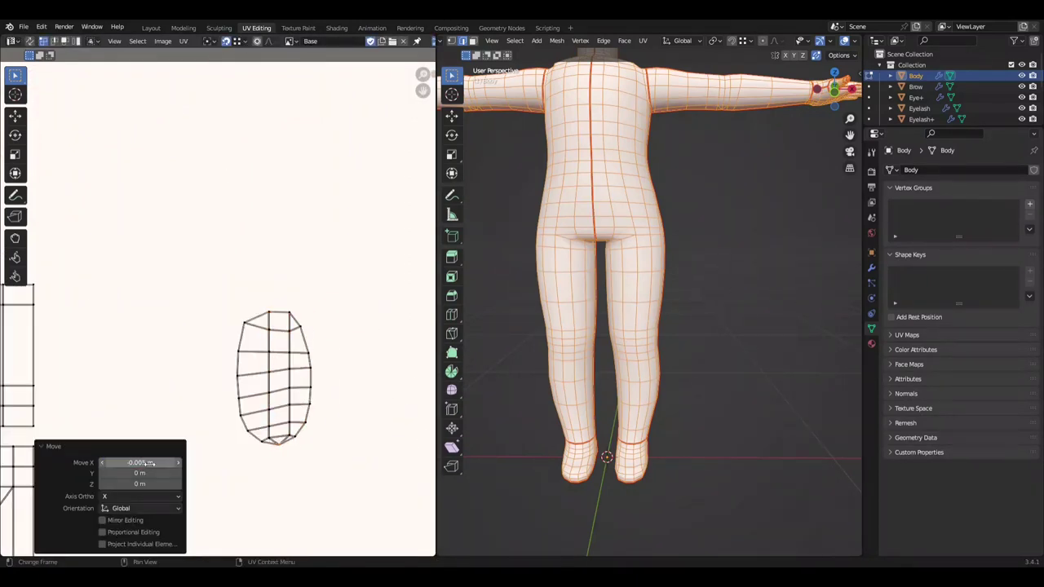
key(ctrl+s)
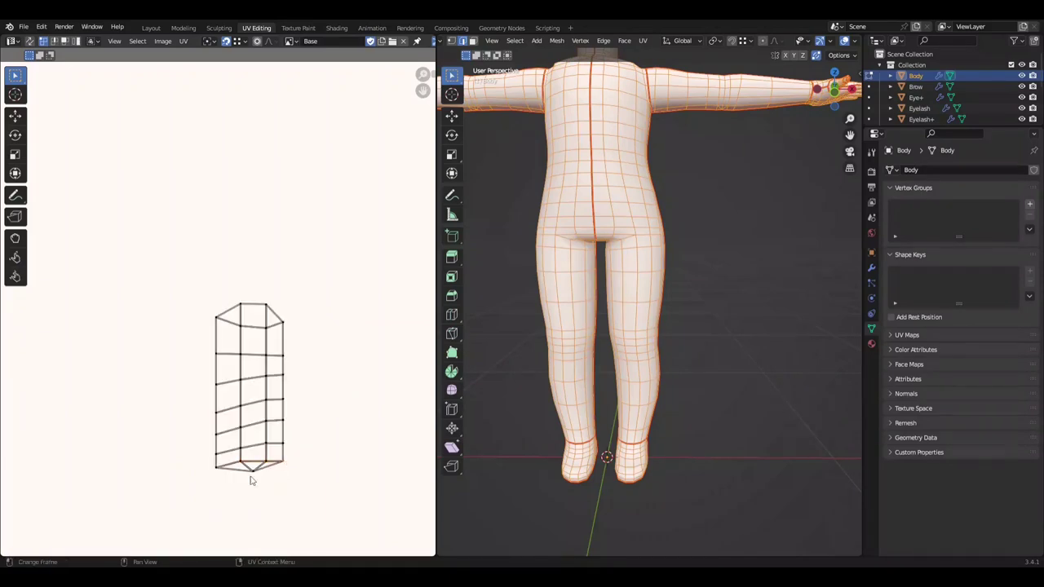
Step: Grid the oval island with Follow Active Quads and push its left edge loop out by -0.01
right_click(252, 481)
click(274, 421)
key(ctrl+s)
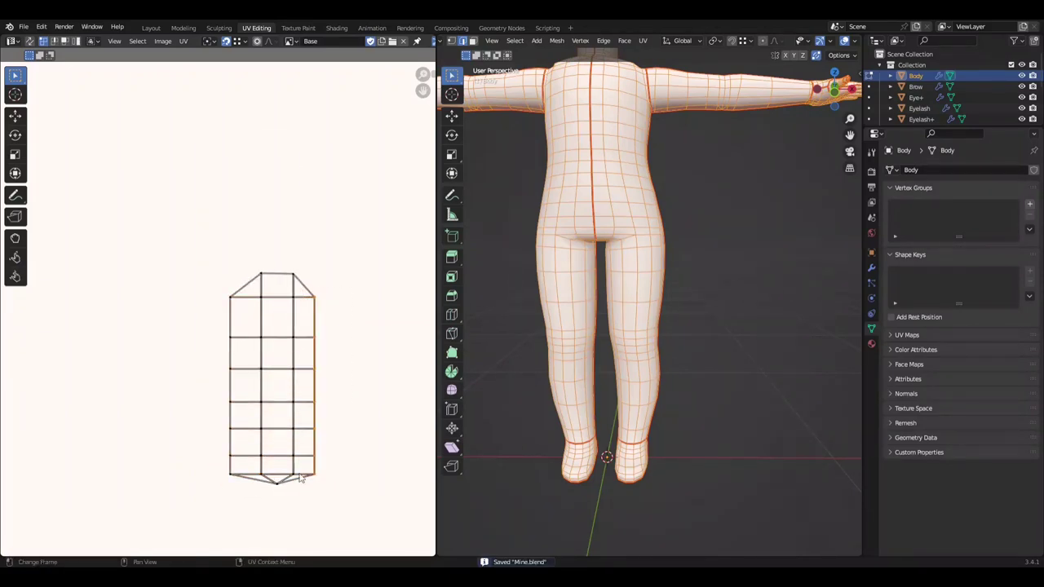
text(gx.01)
alt+click(230, 367)
text(gx-.01)
key(Return)
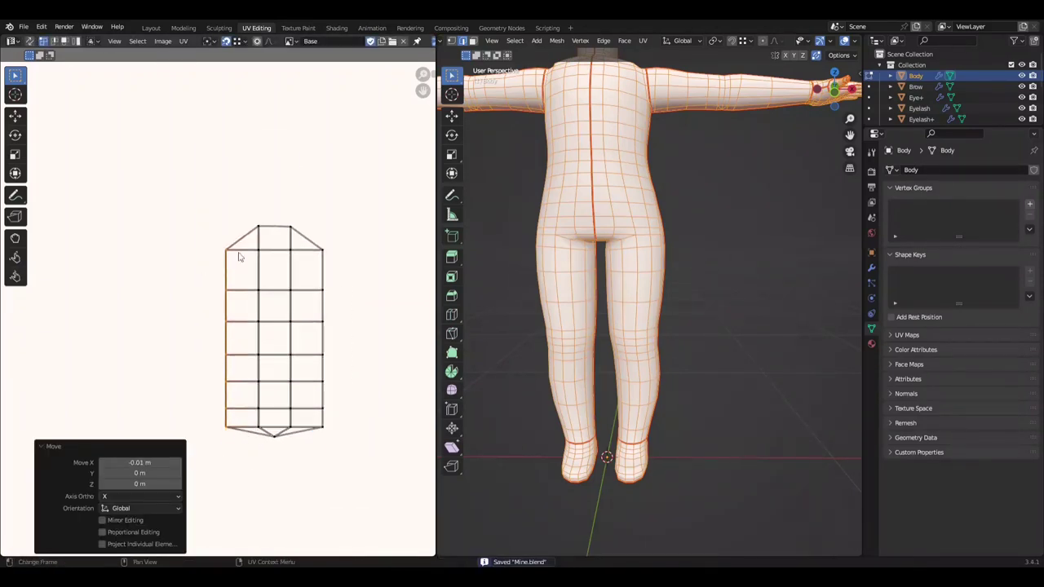
Step: Try shifting the top and bottom edge loops by 0.01 and 0.005, undoing the unwanted moves
alt+click(239, 255)
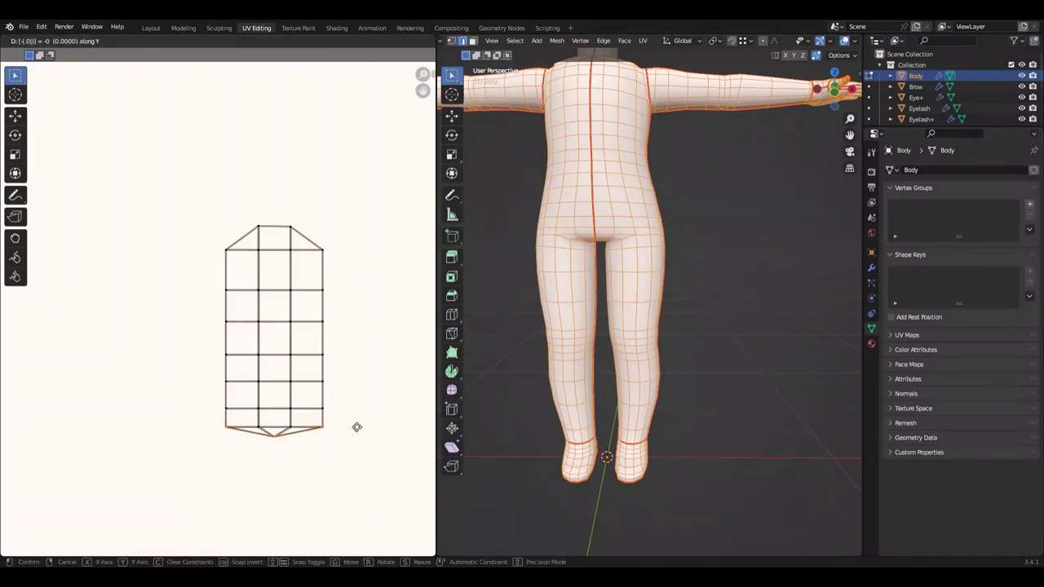
text(.01)
key(Return)
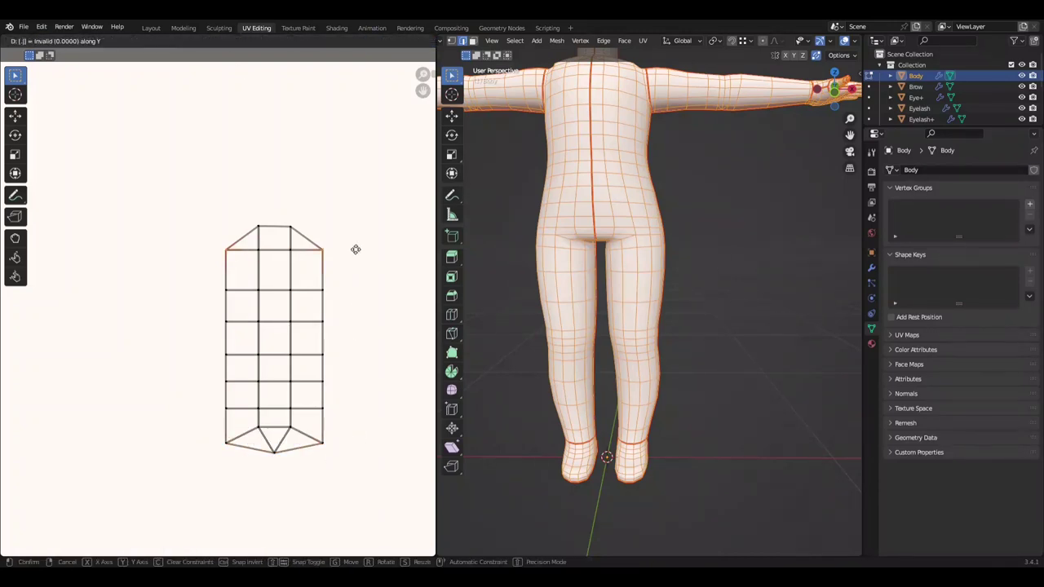
key(Escape)
key(shift+w)
click(325, 238)
text(gy.005)
key(ctrl+z)
key(ctrl+z)
key(ctrl+z)
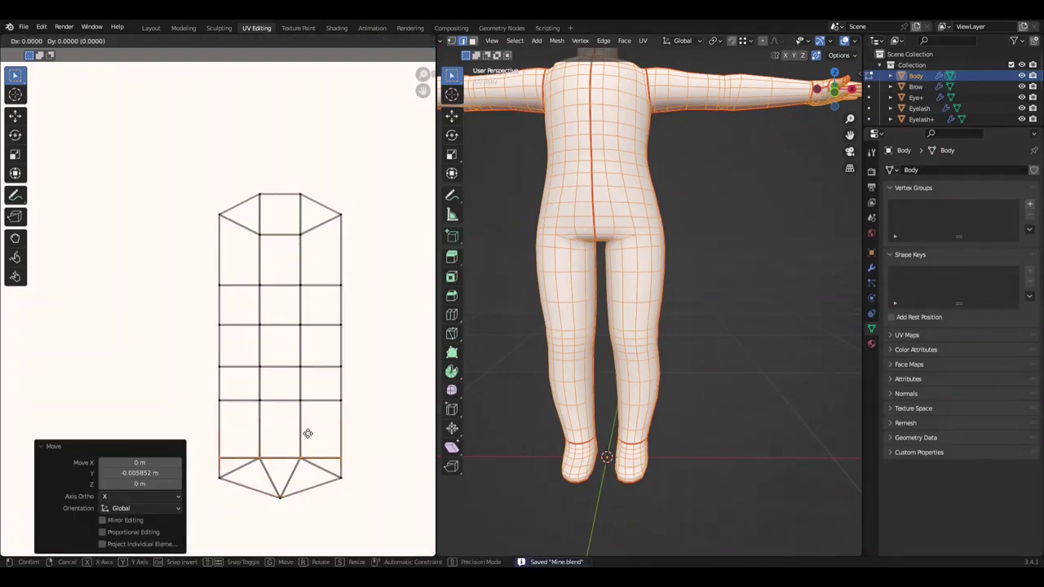
key(ctrl+z)
key(ctrl+z)
key(ctrl+z)
key(ctrl+z)
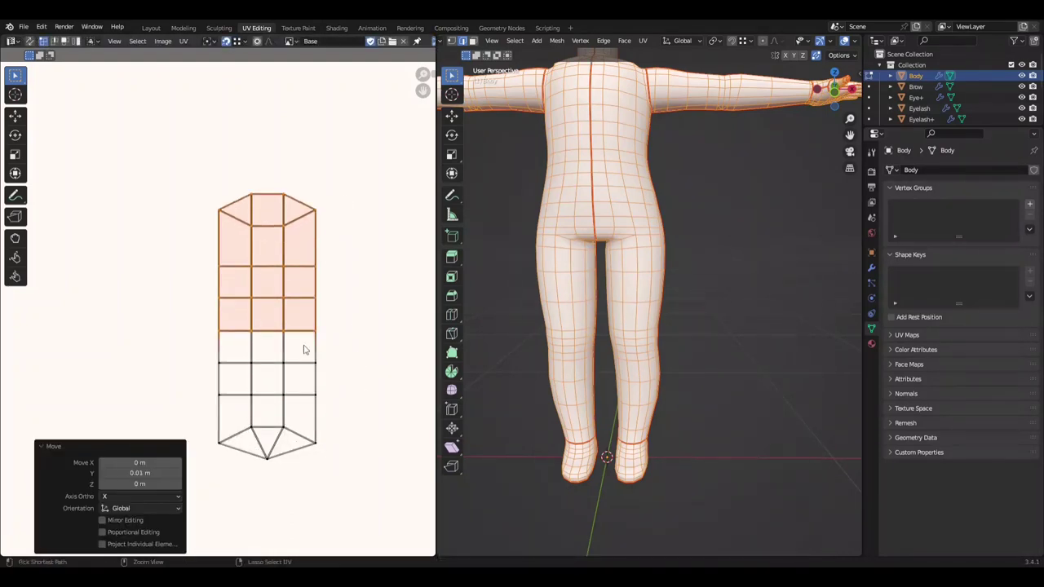
key(ctrl+z)
key(g)
key(y)
key(Escape)
key(ctrl+z)
key(ctrl+s)
Step: Widen the island by shifting its right and left face columns outward along X, then save
drag(303, 258, 351, 397)
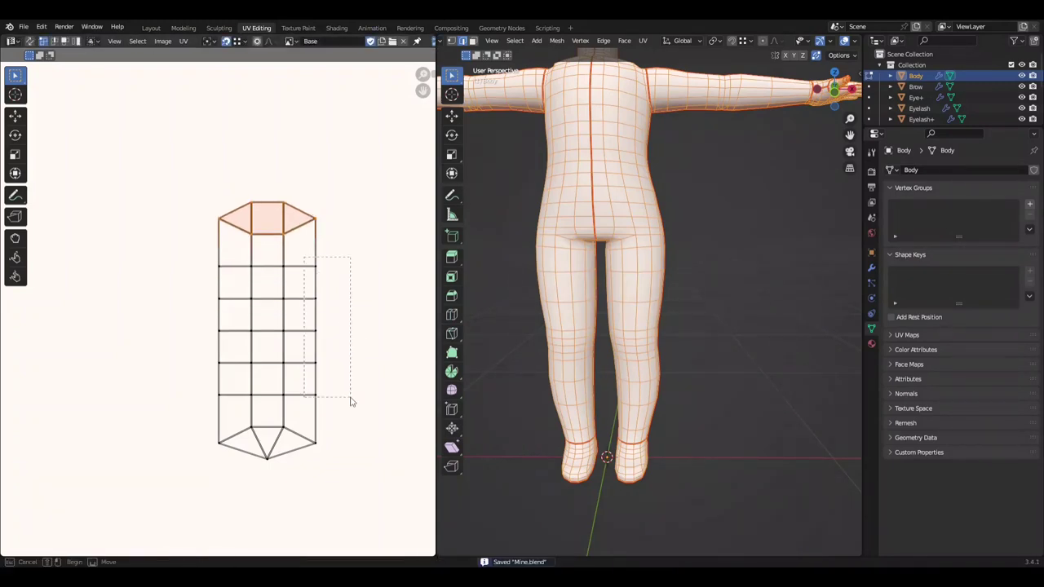
key(g)
key(x)
click(323, 324)
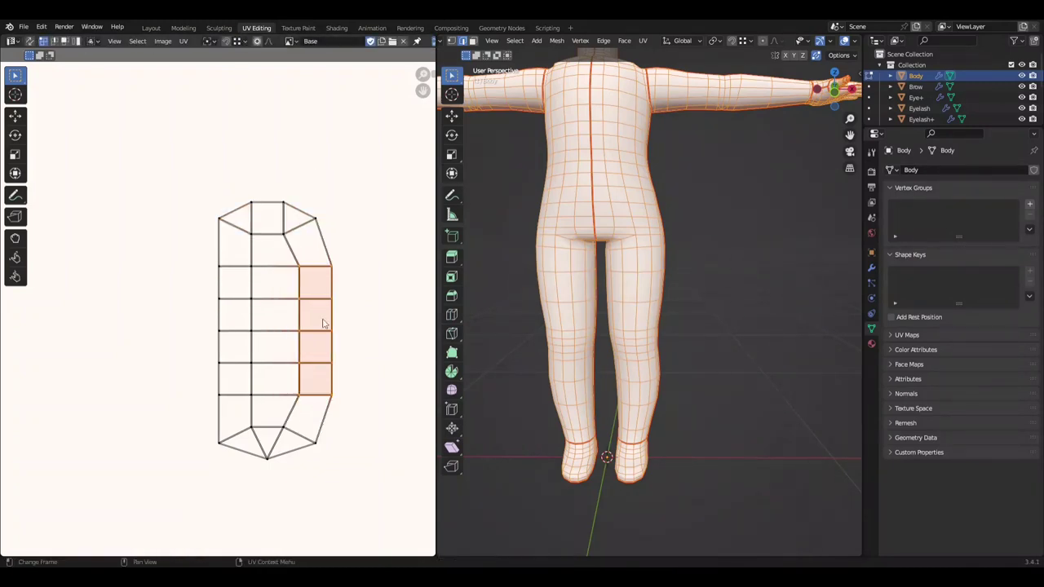
drag(277, 343, 278, 404)
key(g)
key(x)
click(302, 341)
key(Return)
drag(318, 253, 356, 375)
click(390, 373)
key(ctrl+s)
click(242, 255)
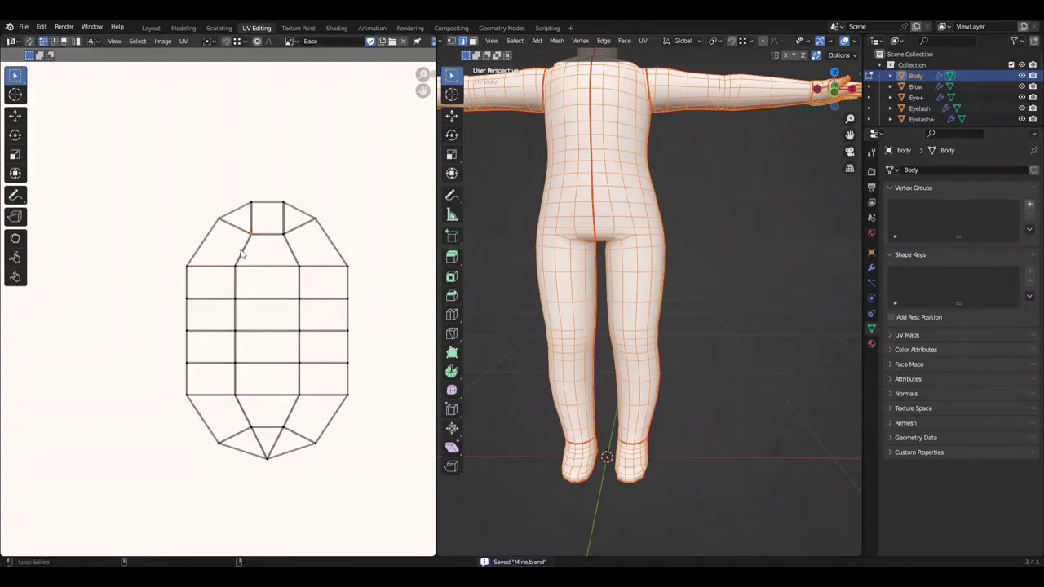
click(358, 261)
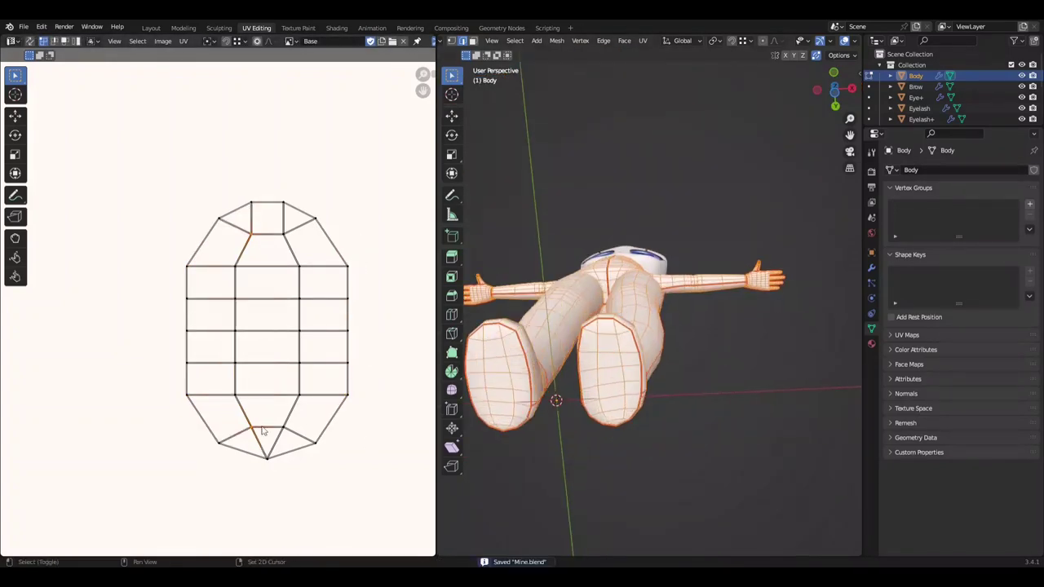
text(-)
key(Return)
key(ctrl+s)
Step: Shift the middle right-column faces outward horizontally and save Mine.blend
scroll(314, 310, down, 1)
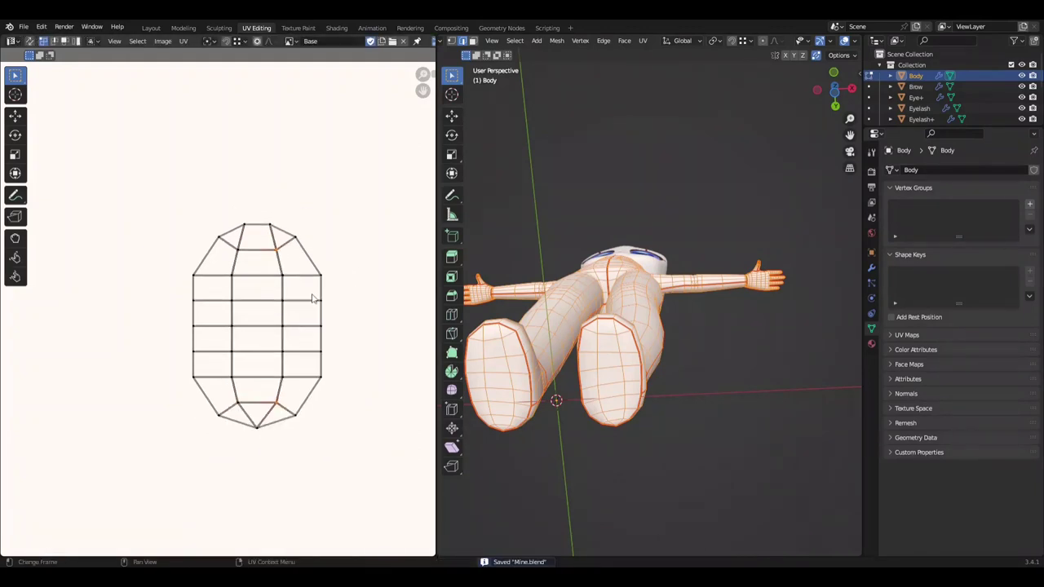
drag(276, 300, 374, 350)
key(g)
key(x)
click(373, 350)
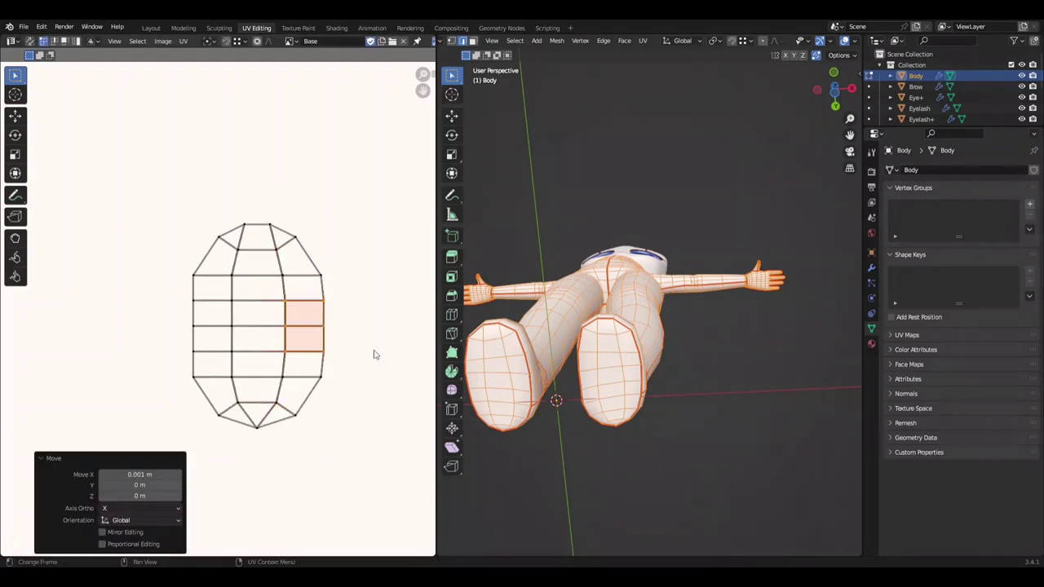
key(g)
key(x)
drag(217, 387, 189, 274)
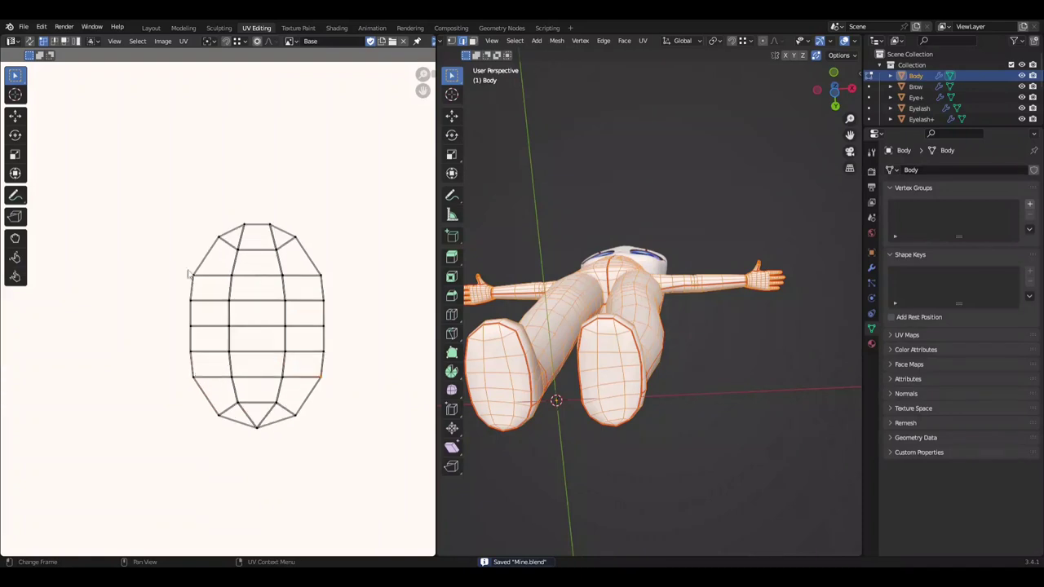
text(-0.0025)
key(Return)
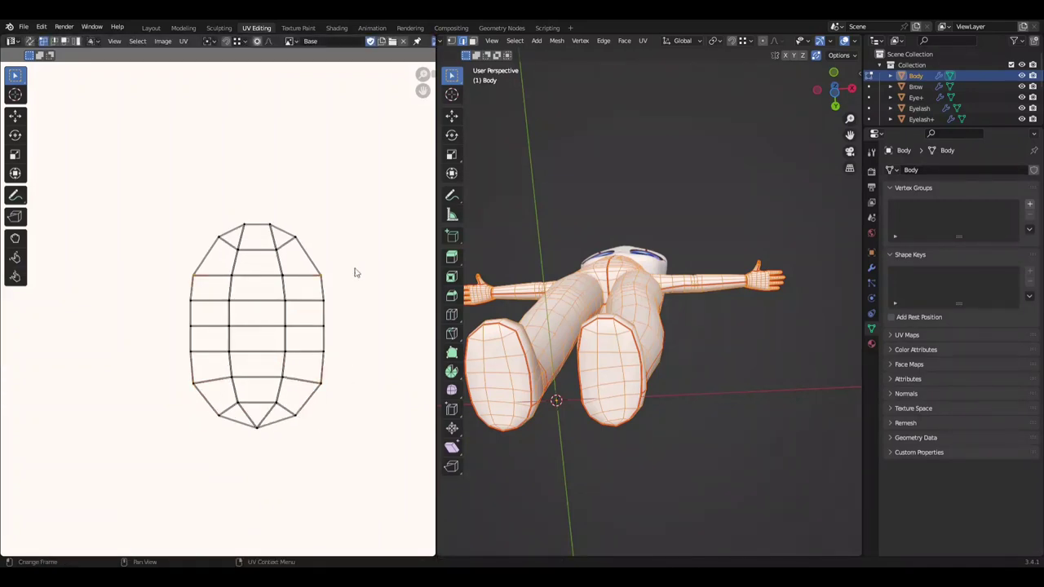
scroll(354, 296, up, 1)
key(ctrl+s)
Step: Scale the bottom faces and stretch the top face horizontally to round off the island
key(g)
key(y)
scroll(373, 301, down, 3)
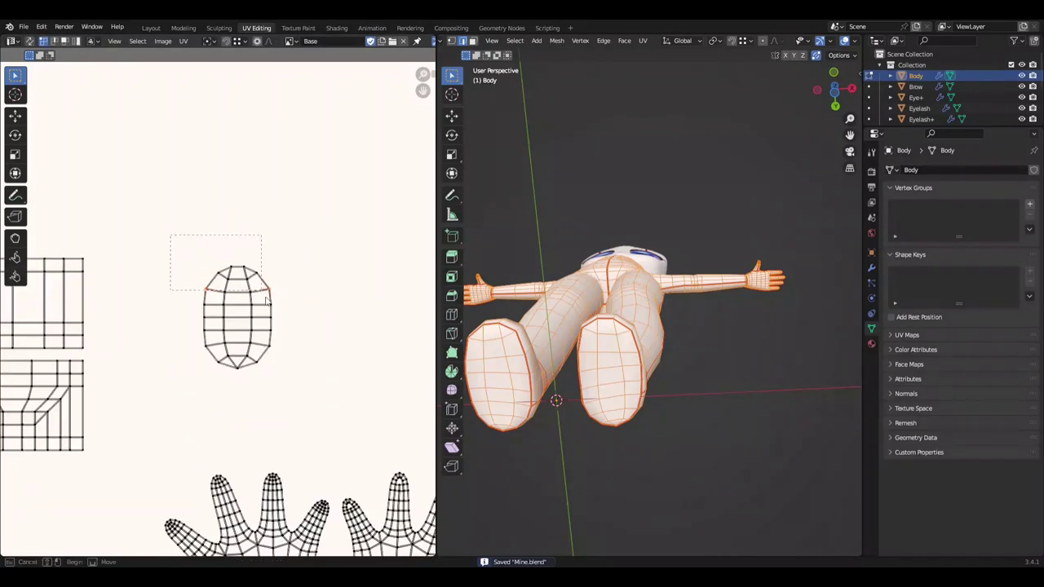
scroll(345, 357, up, 2)
drag(282, 292, 357, 367)
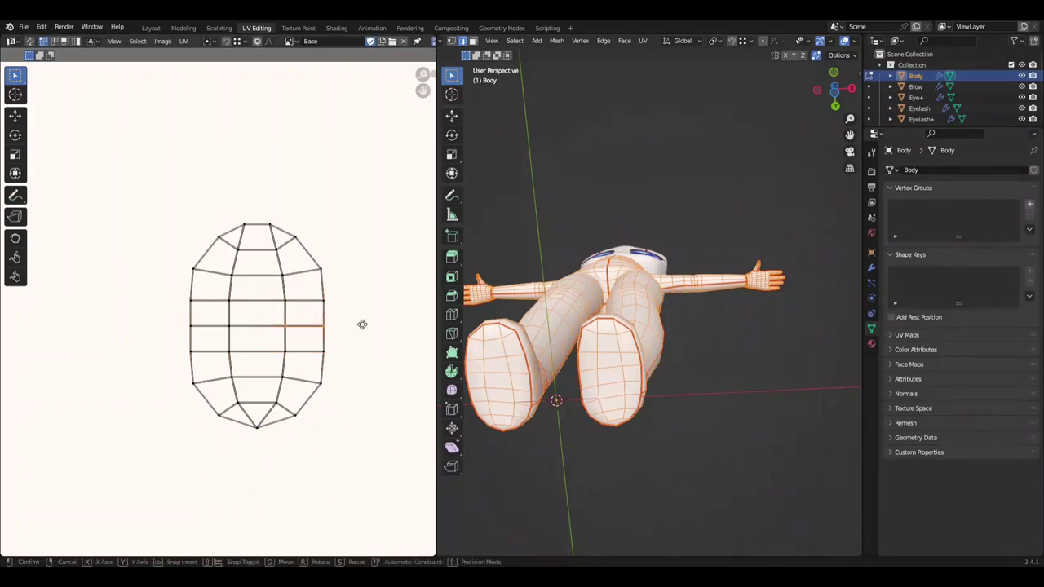
scroll(369, 274, down, 3)
scroll(305, 328, up, 3)
key(s)
click(351, 361)
click(260, 226)
key(s)
key(x)
click(339, 235)
scroll(268, 345, down, 3)
Step: Move the whole oval island into the bottom row beside the body islands
key(l)
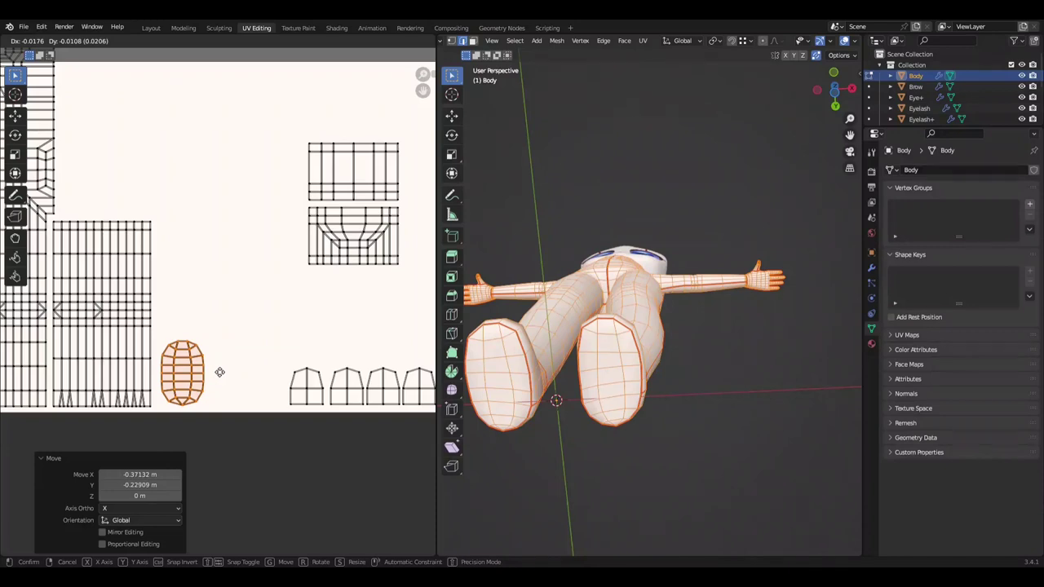
scroll(272, 404, up, 3)
key(g)
click(245, 416)
key(g)
key(x)
click(331, 354)
Step: Move the two rectangle islands vertically and shift the small islands sideways to fit the layout
scroll(330, 355, down, 5)
click(273, 264)
key(g)
click(306, 335)
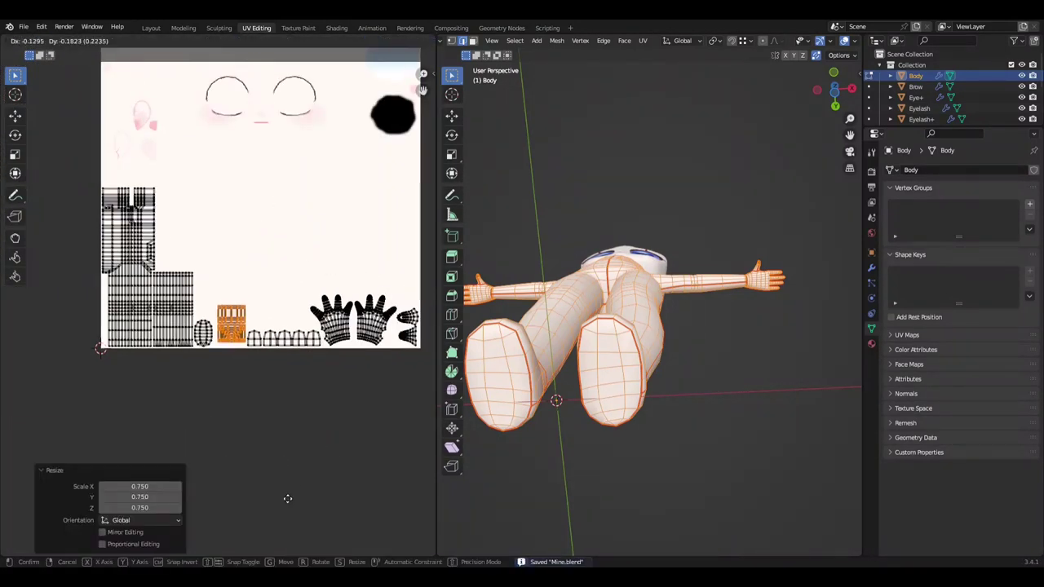
scroll(245, 367, up, 4)
key(g)
key(y)
click(218, 392)
scroll(218, 393, down, 3)
key(l)
key(g)
key(x)
click(244, 325)
key(g)
key(x)
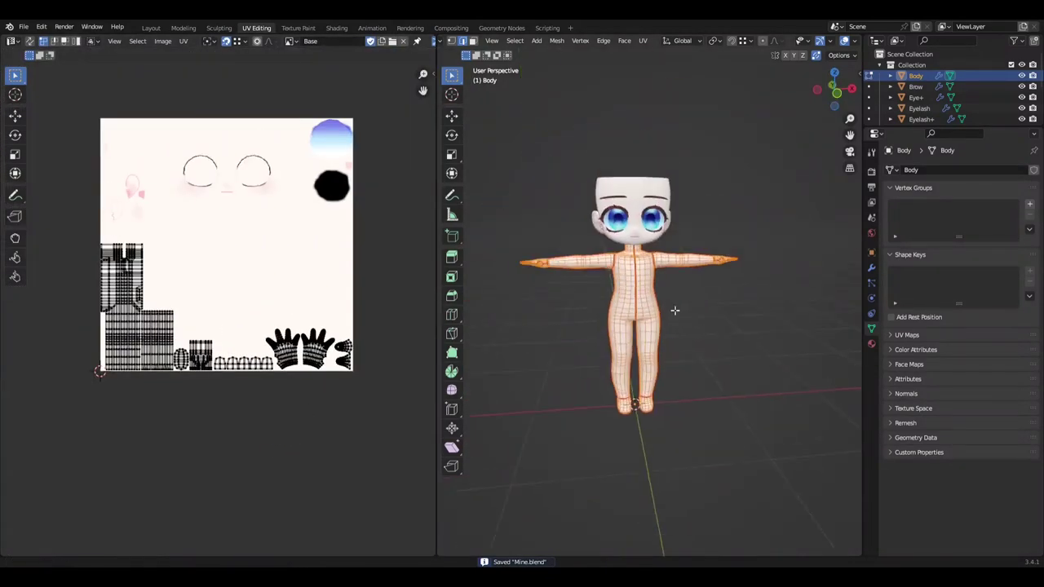
Step: Check the face from the side, leave Edit Mode and save Mine.blend
middle_drag(569, 337, 500, 329)
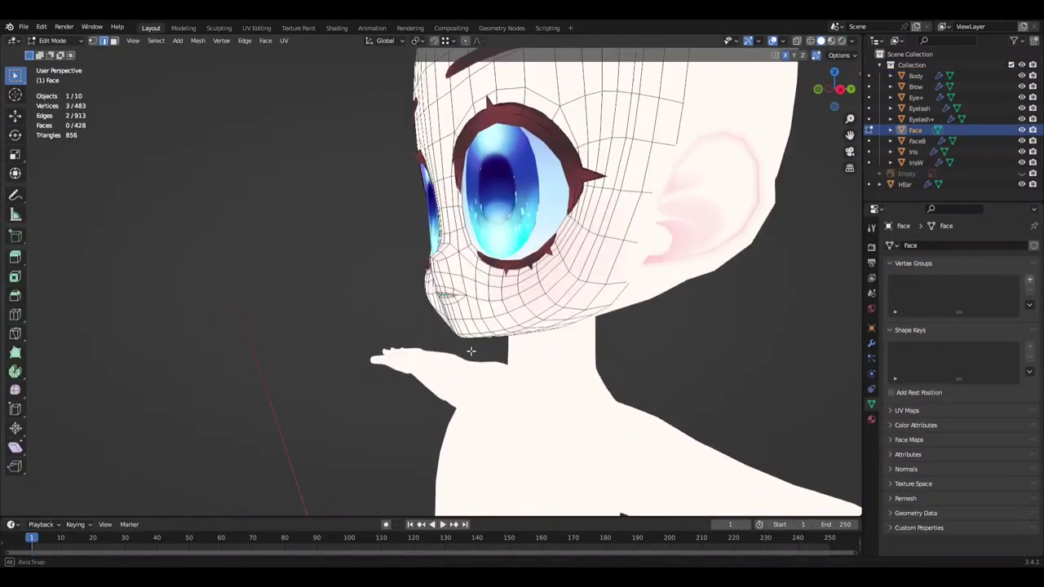
mouse_move(467, 228)
middle_down()
mouse_move(351, 384)
mouse_move(626, 394)
mouse_move(440, 417)
mouse_move(566, 346)
mouse_move(397, 427)
mouse_move(465, 380)
mouse_move(501, 406)
mouse_move(480, 405)
mouse_move(642, 288)
middle_up()
scroll(441, 417, up, 4)
key(g)
key(z)
key(Escape)
scroll(550, 374, down, 3)
mouse_move(543, 375)
middle_down()
mouse_move(449, 375)
mouse_move(682, 354)
mouse_move(433, 379)
middle_up()
key(Tab)
key(ctrl+s)
Step: Select the Iris object and start painting its texture in the Texture Paint workspace
scroll(541, 309, down, 3)
scroll(574, 313, down, 2)
scroll(574, 312, up, 5)
click(522, 206)
click(298, 28)
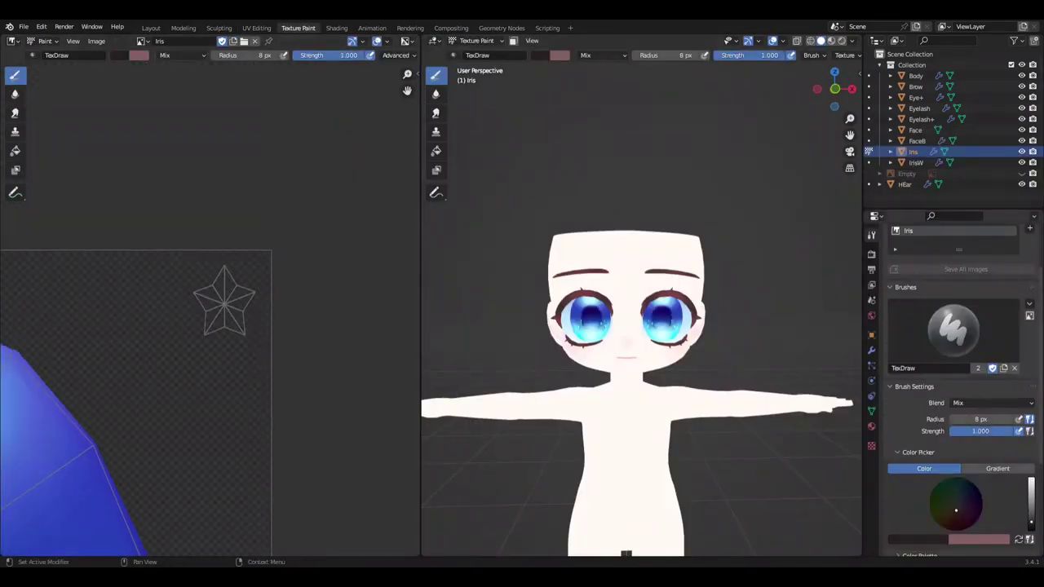
drag(238, 304, 188, 265)
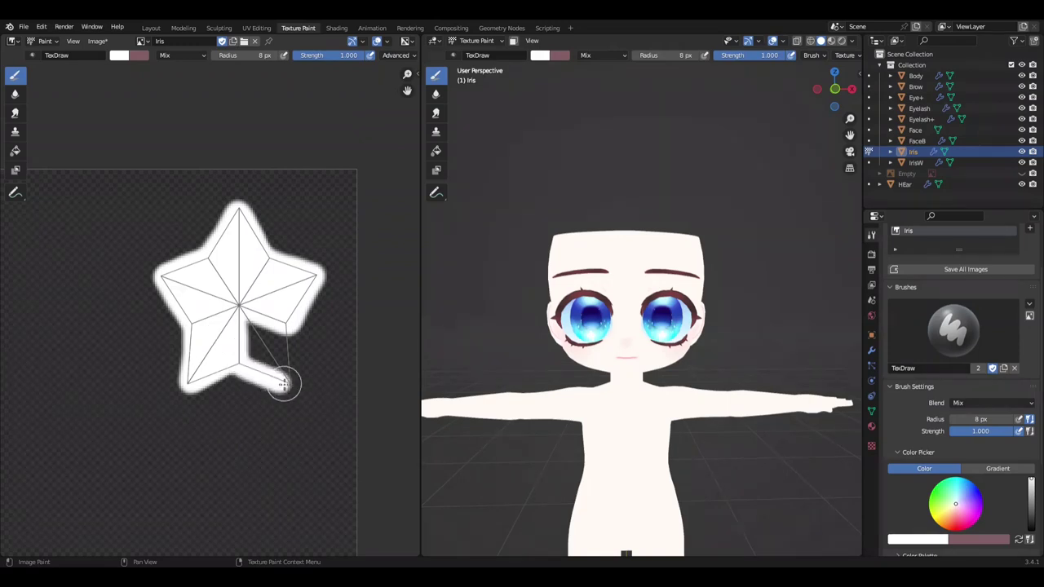
click(923, 268)
click(151, 27)
scroll(642, 234, up, 5)
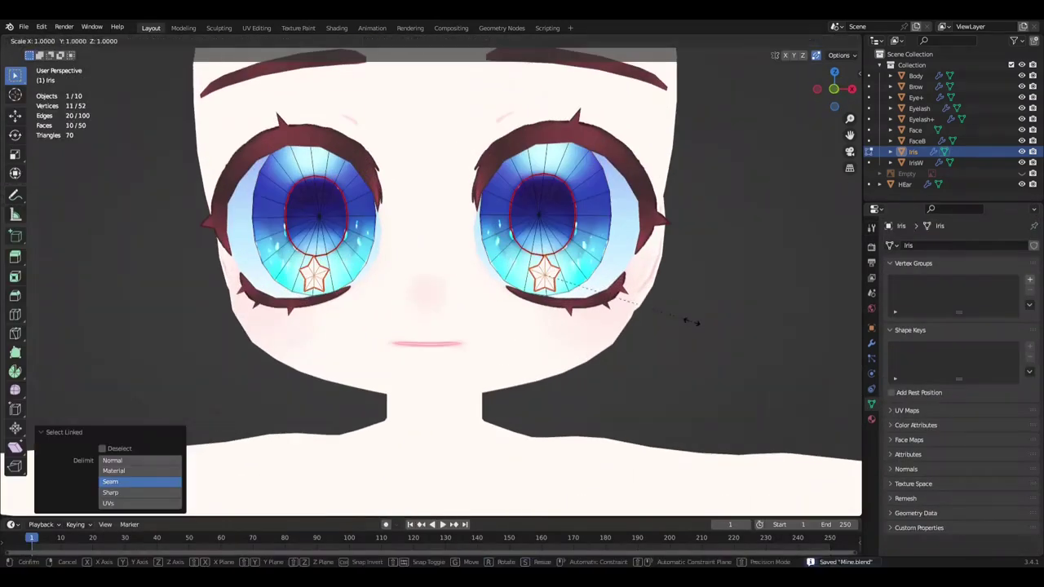
scroll(627, 291, down, 5)
scroll(626, 292, up, 2)
click(298, 28)
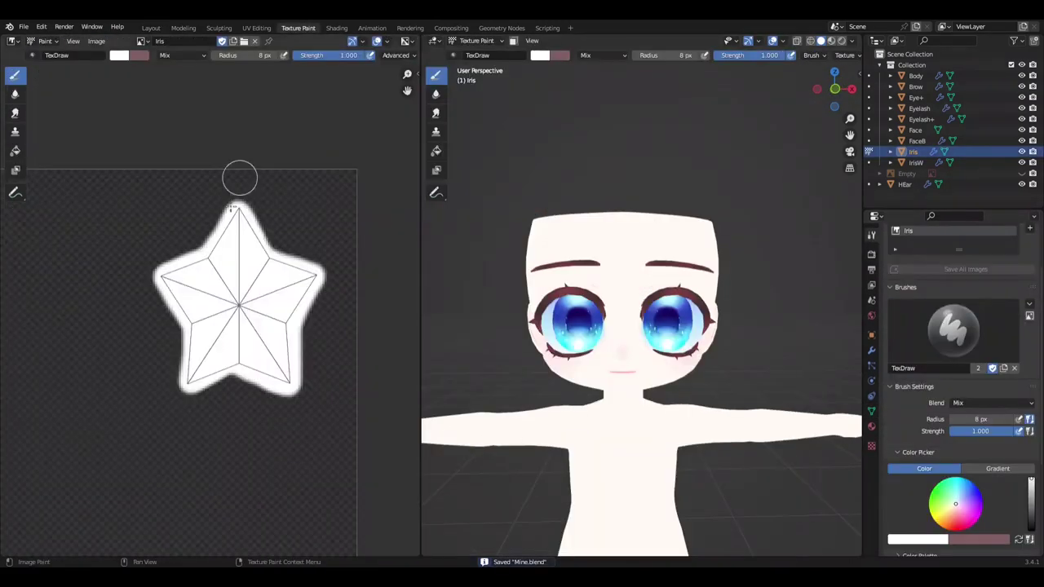
Step: From a front view, paint dark blue across the top of the iris
key(KP_1)
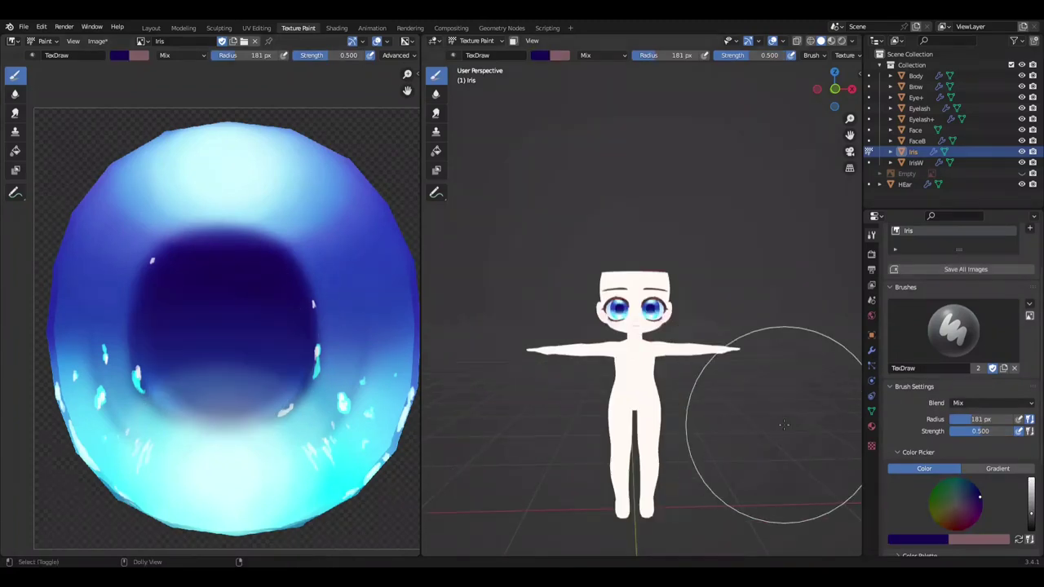
scroll(769, 443, up, 3)
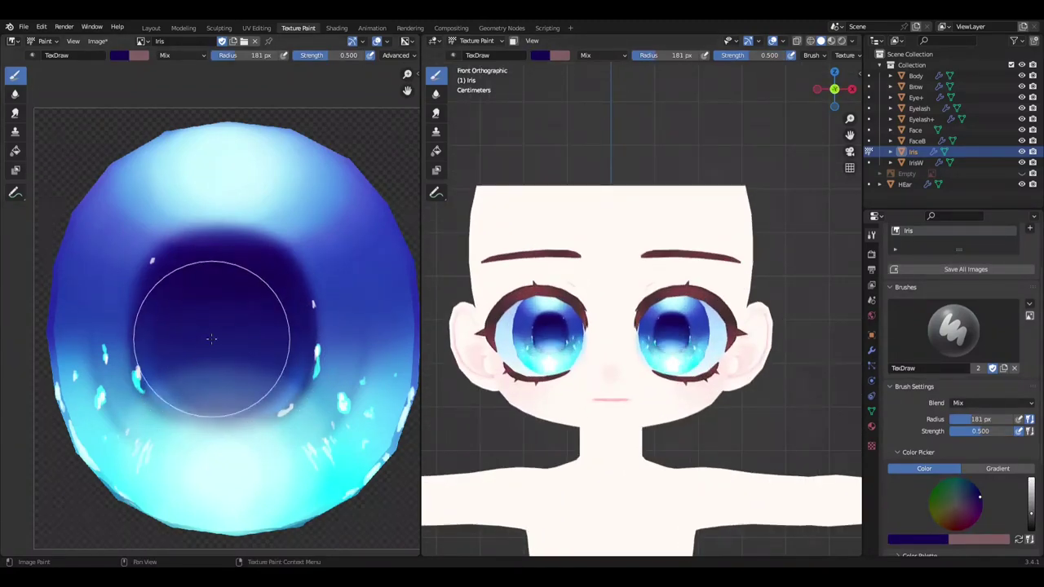
scroll(792, 454, down, 4)
scroll(808, 438, up, 4)
mouse_move(792, 454)
middle_down()
mouse_move(809, 438)
mouse_move(770, 419)
middle_up()
scroll(769, 419, down, 4)
scroll(794, 427, up, 3)
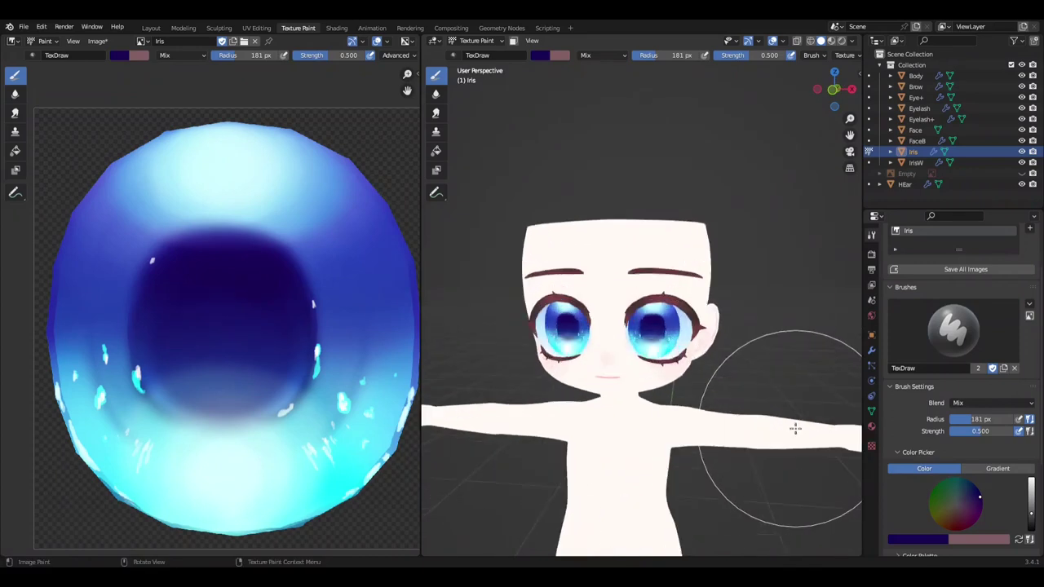
scroll(780, 443, down, 3)
drag(306, 195, 121, 218)
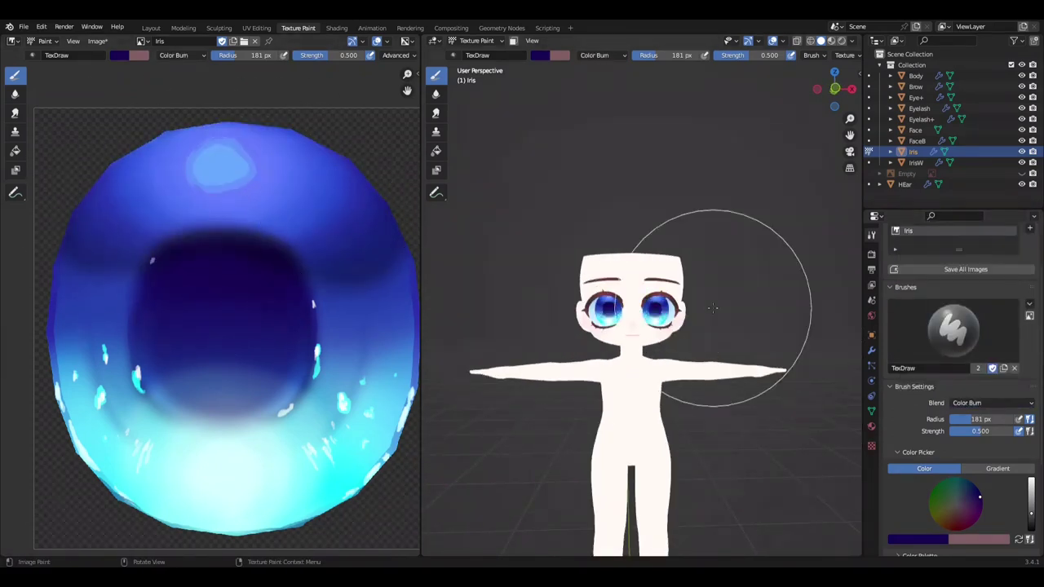
Step: Change the brush blend from Color Burn to Overlay, set Strength 0.3 and paint a short stroke
click(991, 403)
click(921, 334)
click(991, 403)
click(914, 326)
click(331, 56)
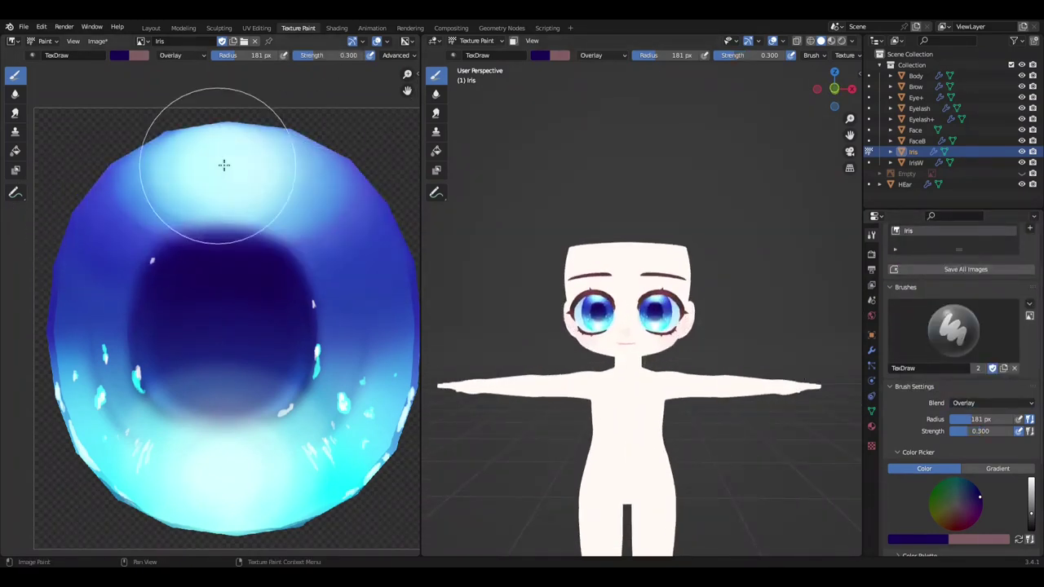
drag(223, 165, 234, 160)
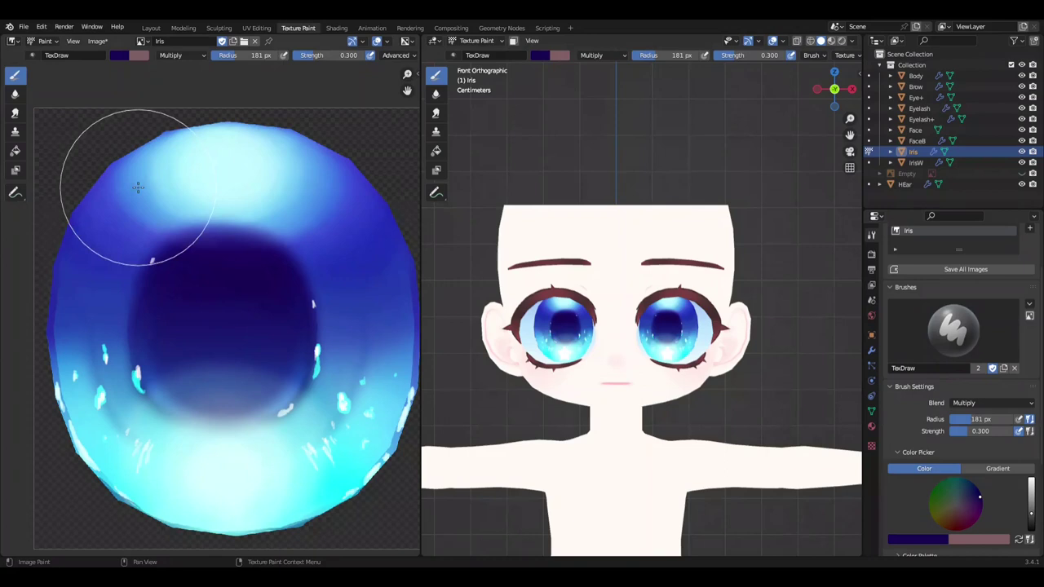
Step: Switch the brush blend to Add, shade the iris top, and check both eyes from the front
scroll(746, 326, down, 2)
mouse_move(745, 326)
middle_down()
mouse_move(816, 419)
mouse_move(780, 419)
middle_up()
scroll(783, 420, up, 3)
click(991, 403)
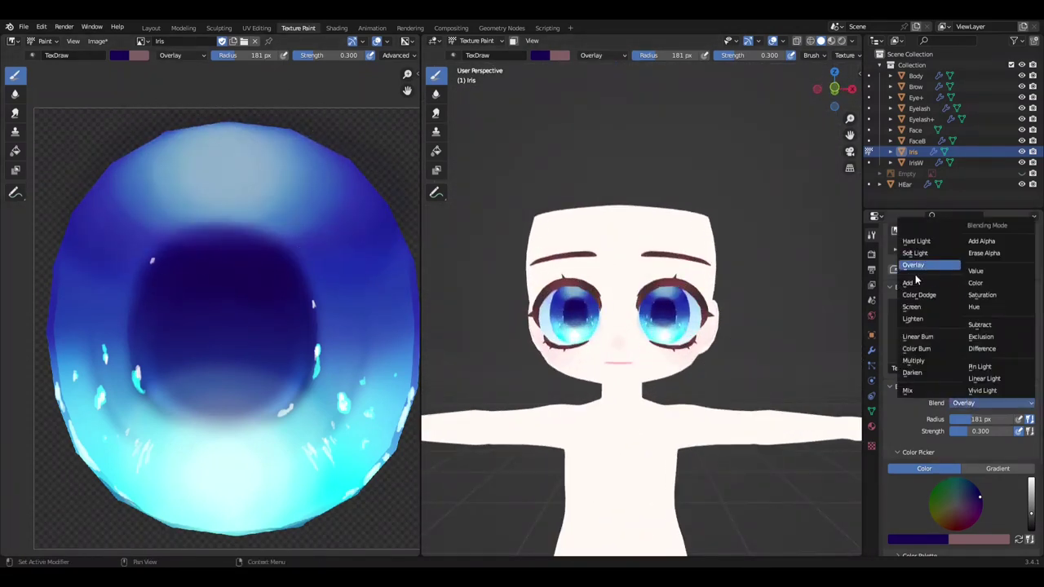
click(922, 343)
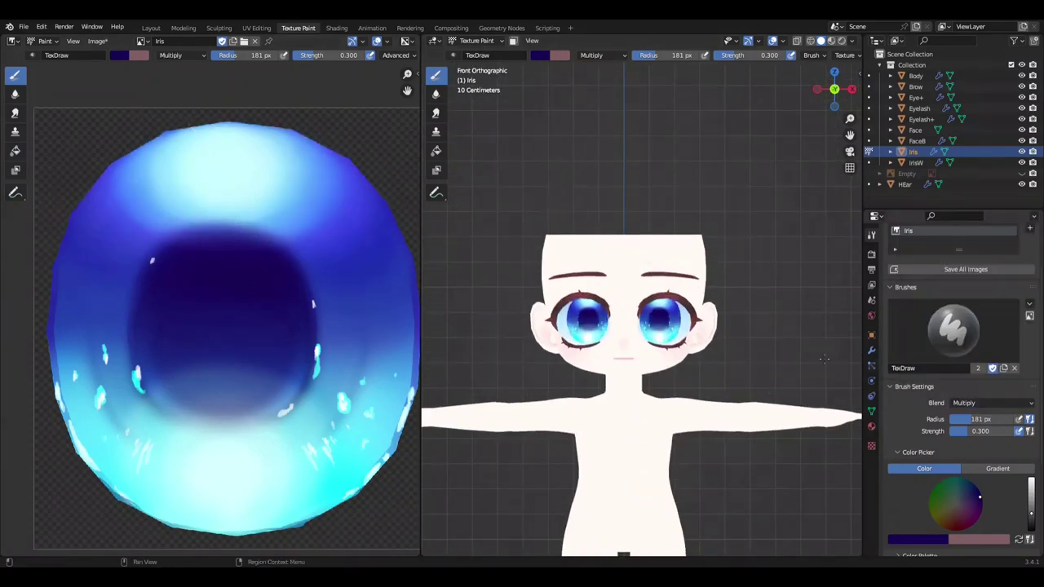
drag(326, 188, 170, 176)
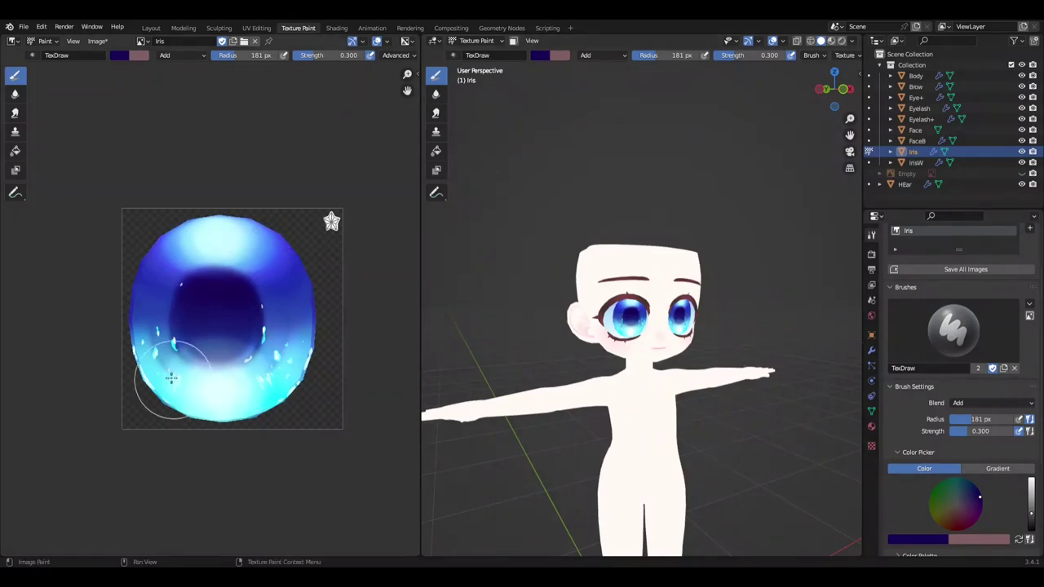
alt+middle_drag(768, 408, 783, 373)
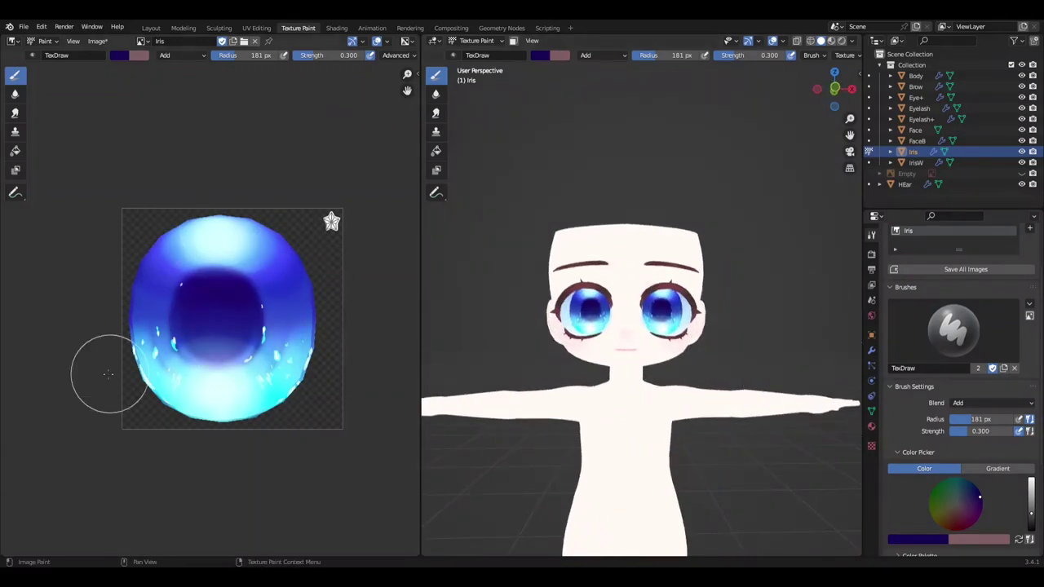
key(KP_1)
scroll(798, 346, up, 2)
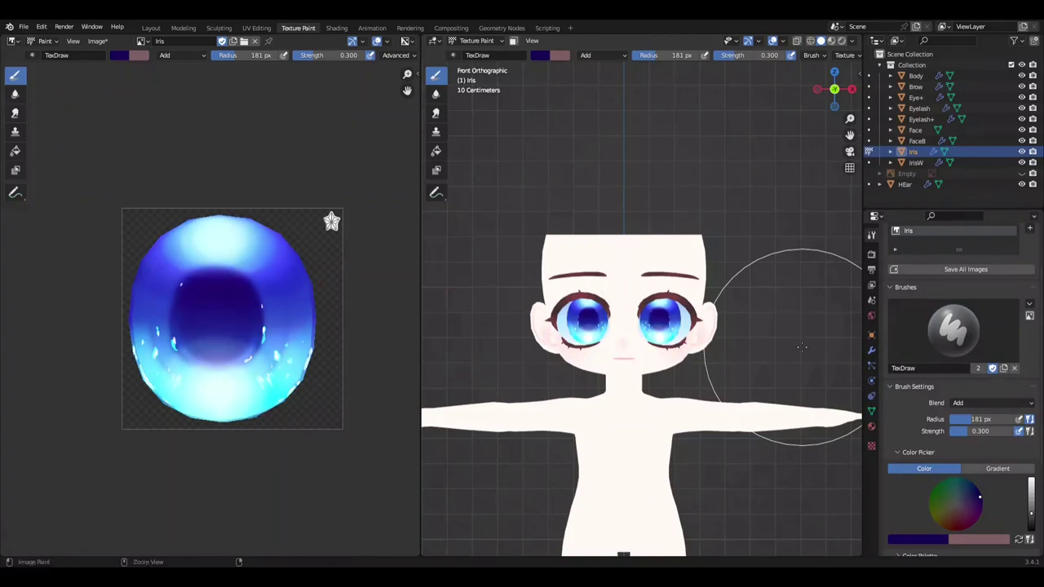
middle_drag(802, 348, 832, 379)
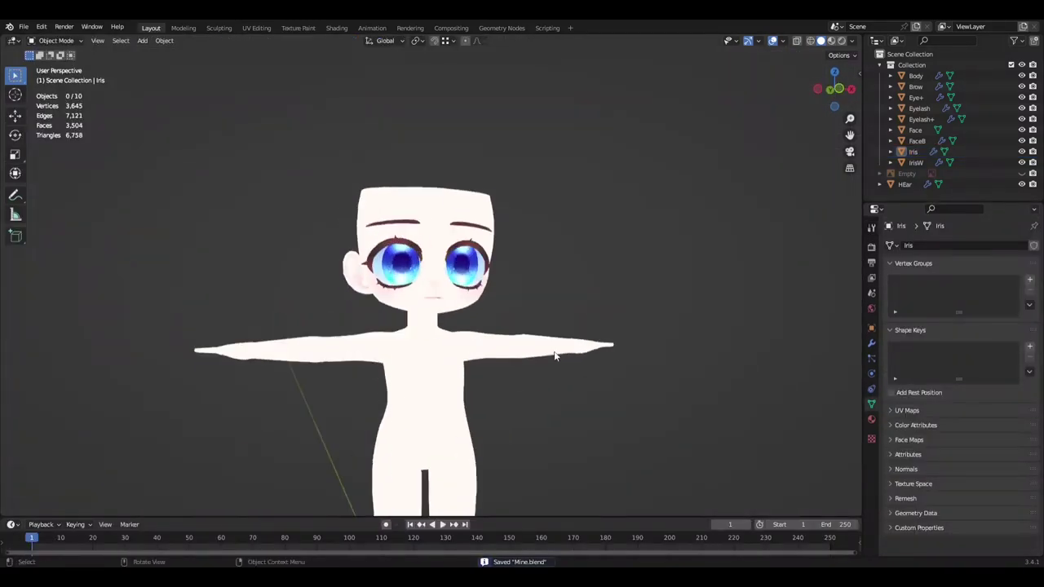
Step: Select the FaceB.001 back-of-head mesh and merge its selected vertices at center
scroll(554, 355, up, 6)
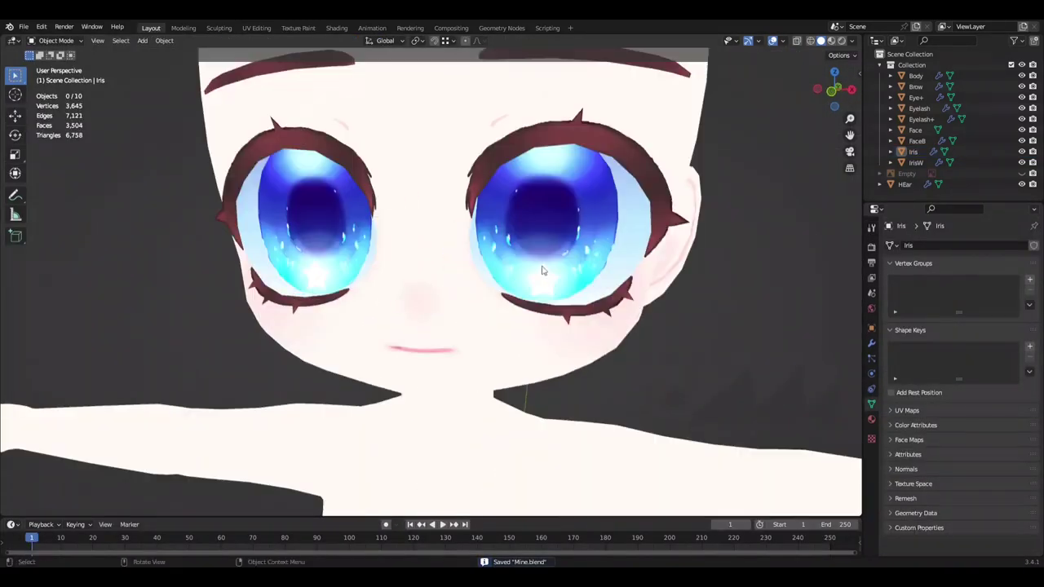
scroll(527, 282, down, 5)
scroll(527, 282, down, 2)
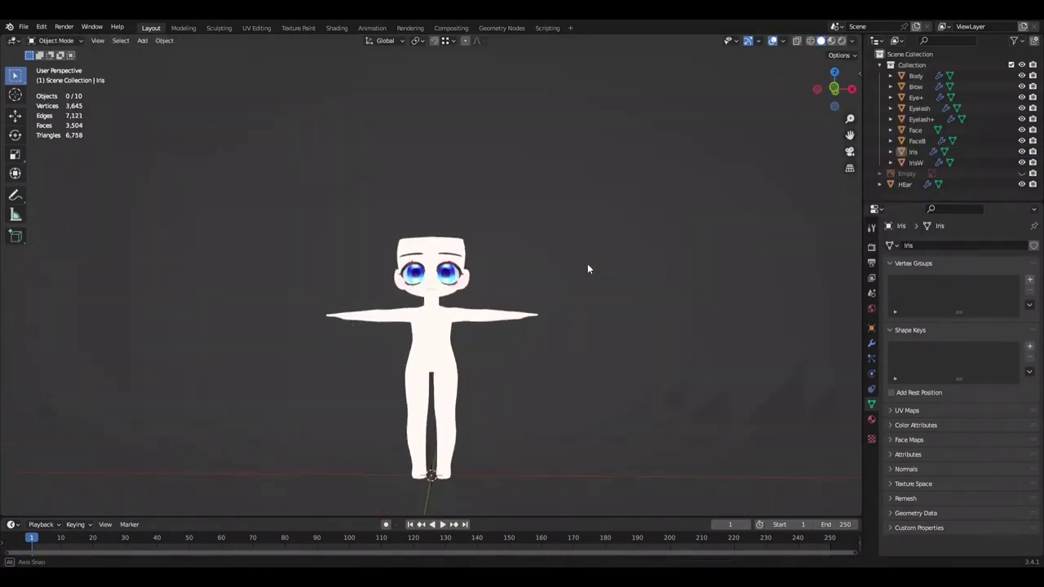
click(430, 296)
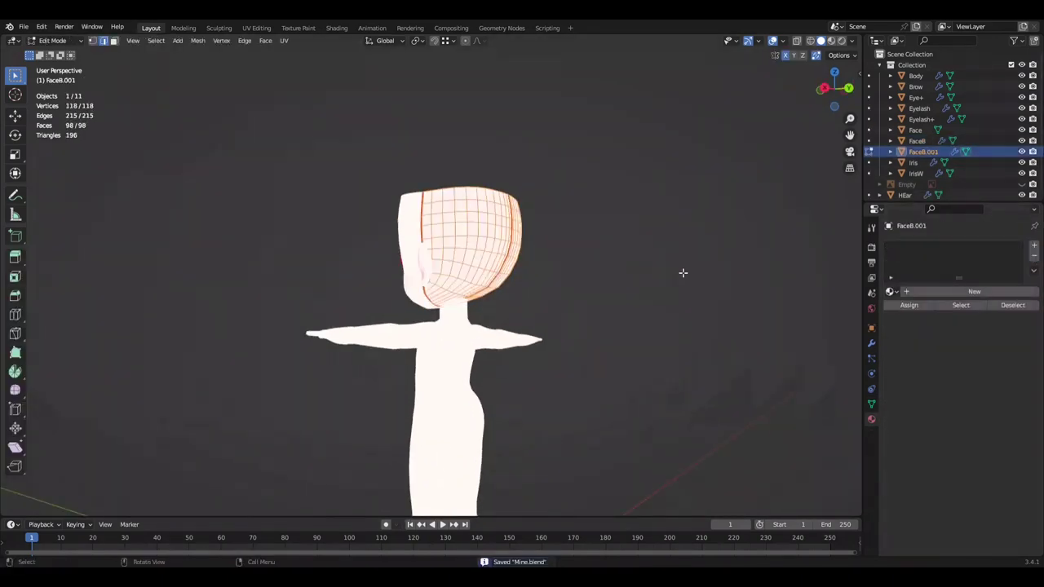
mouse_move(617, 118)
middle_down()
mouse_move(580, 194)
mouse_move(517, 217)
mouse_move(658, 291)
mouse_move(491, 296)
mouse_move(573, 286)
mouse_move(474, 269)
middle_up()
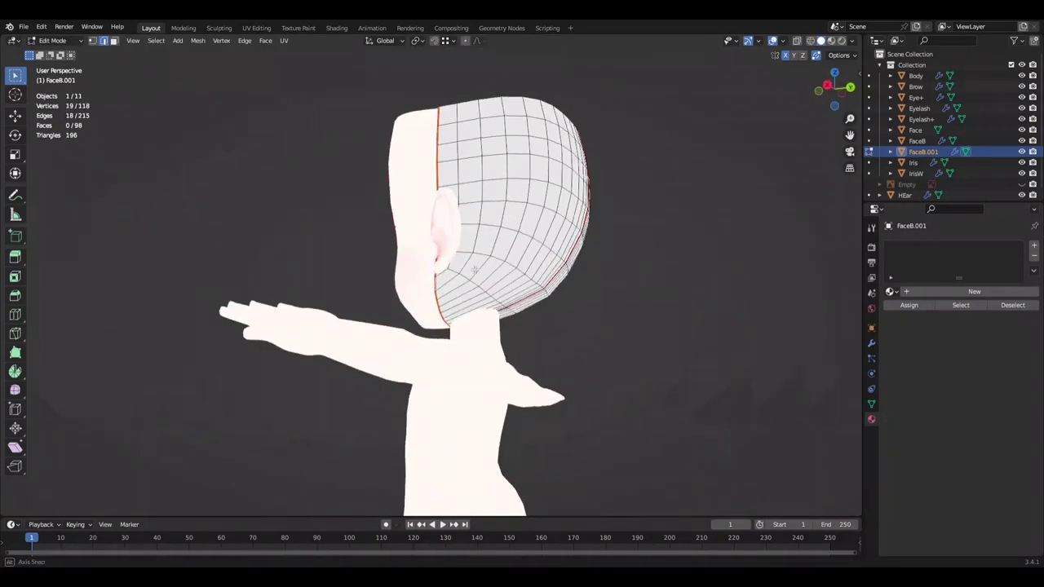
key(m)
click(492, 279)
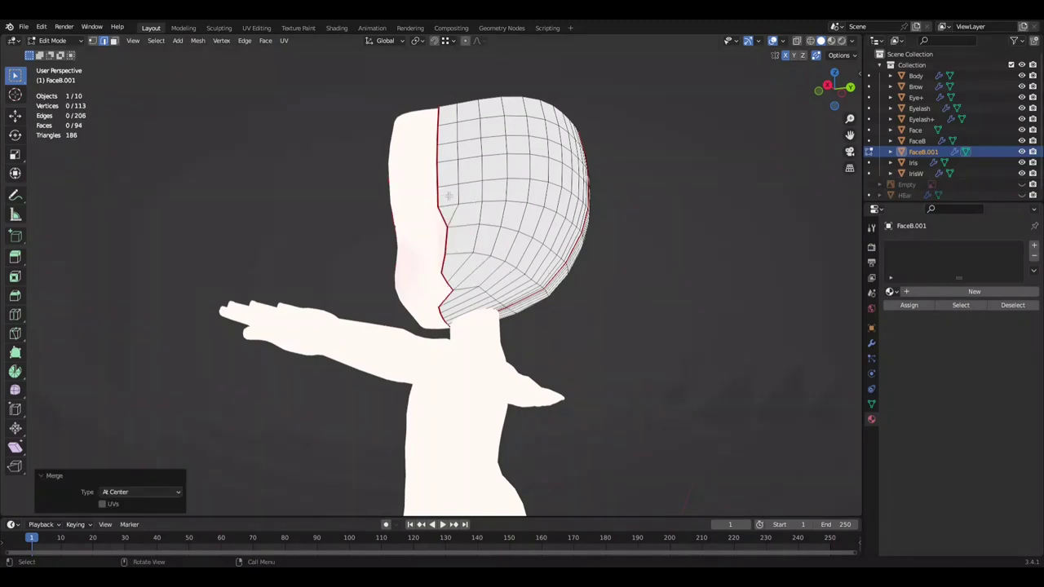
Step: Add an edge loop near the lower rim of the back-of-head mesh
middle_drag(498, 293, 489, 286)
scroll(490, 285, up, 5)
scroll(570, 301, down, 5)
key(ctrl+s)
mouse_move(570, 301)
middle_down()
mouse_move(438, 273)
mouse_move(671, 279)
middle_up()
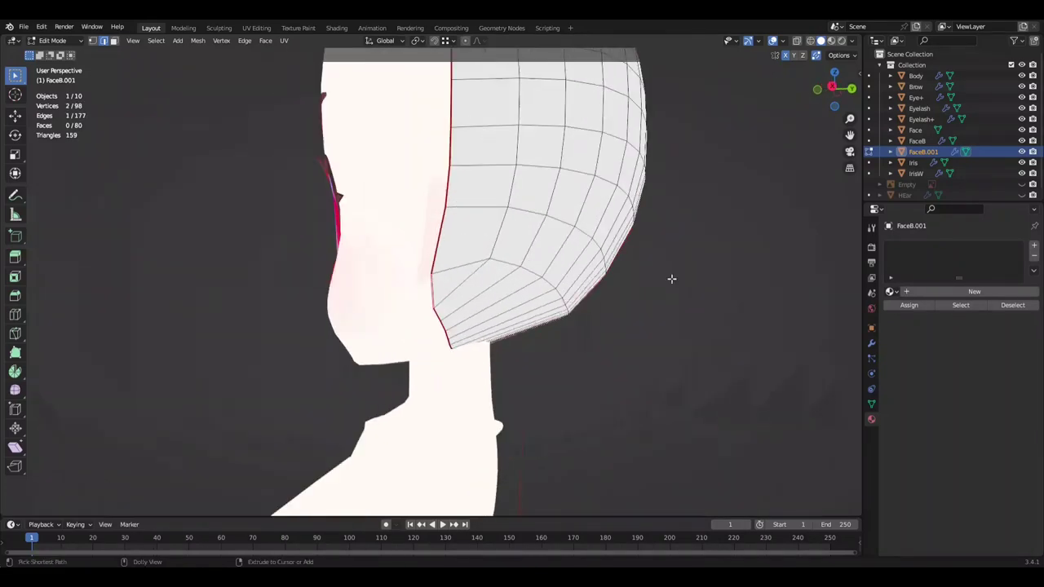
middle_drag(438, 296, 449, 298)
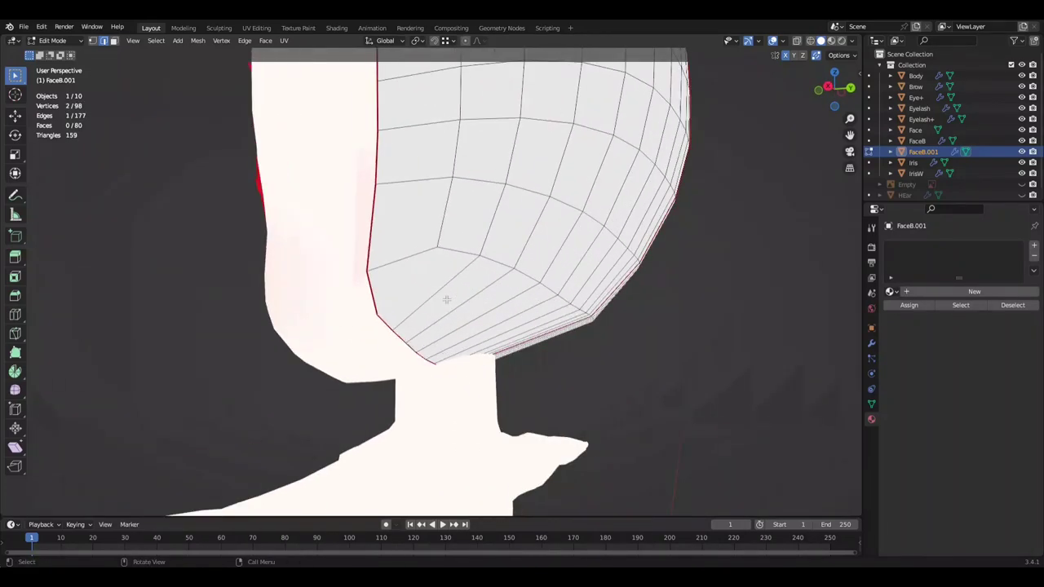
key(ctrl+r)
click(450, 298)
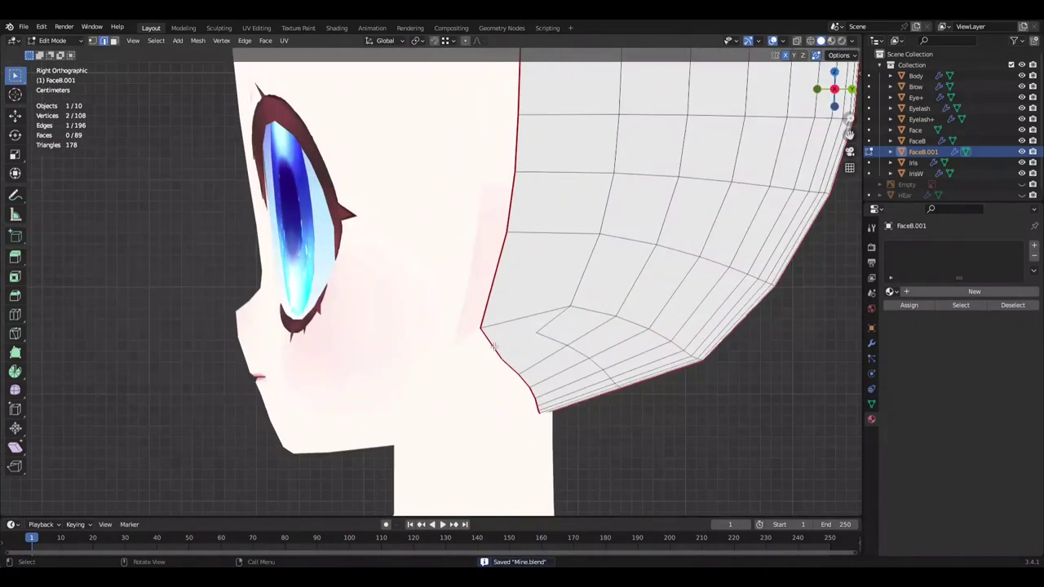
Step: Move the lower rim vertices along X and tilt them toward the neck
key(g)
key(x)
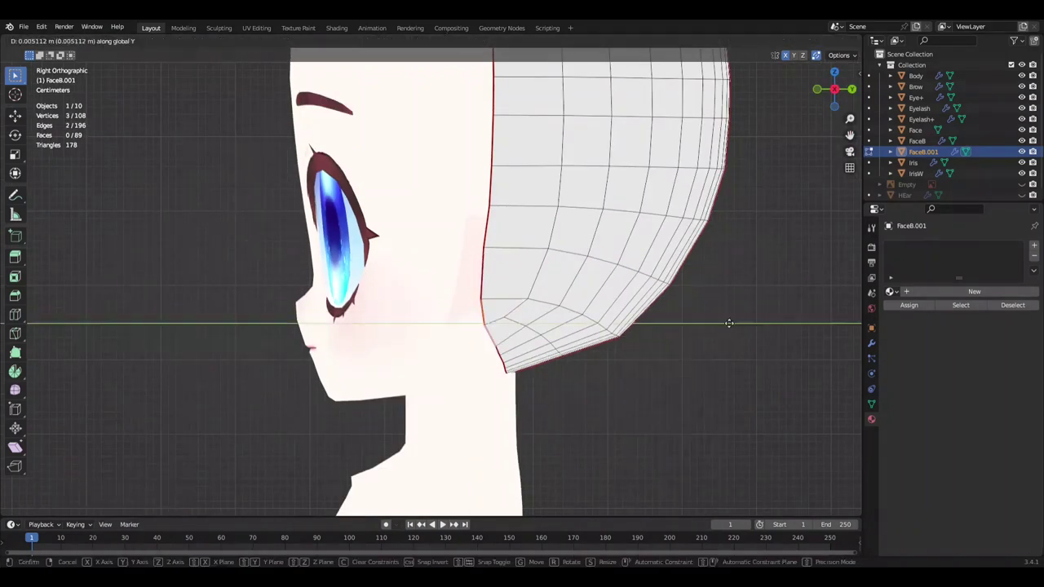
key(r)
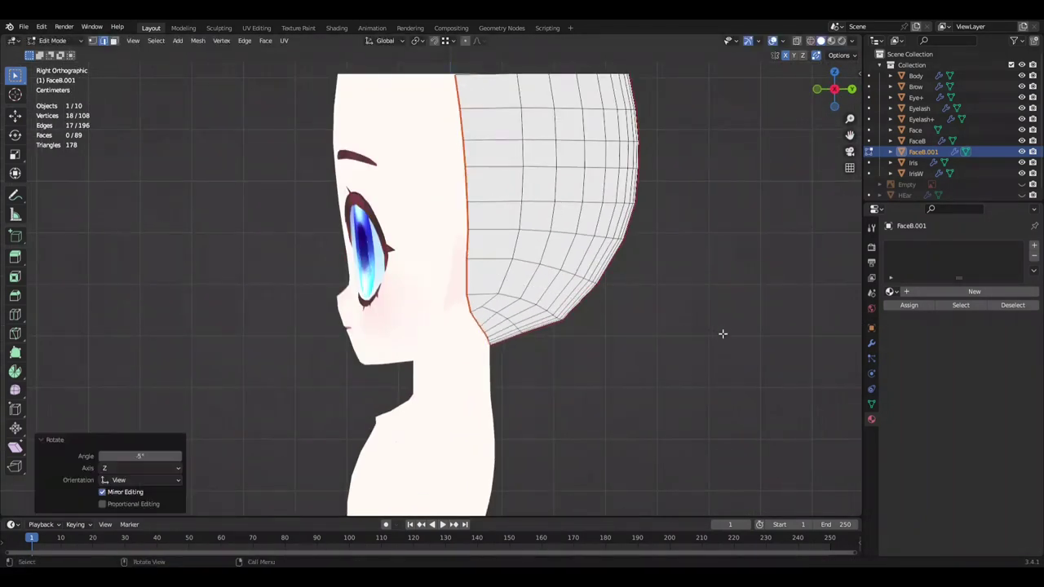
click(708, 305)
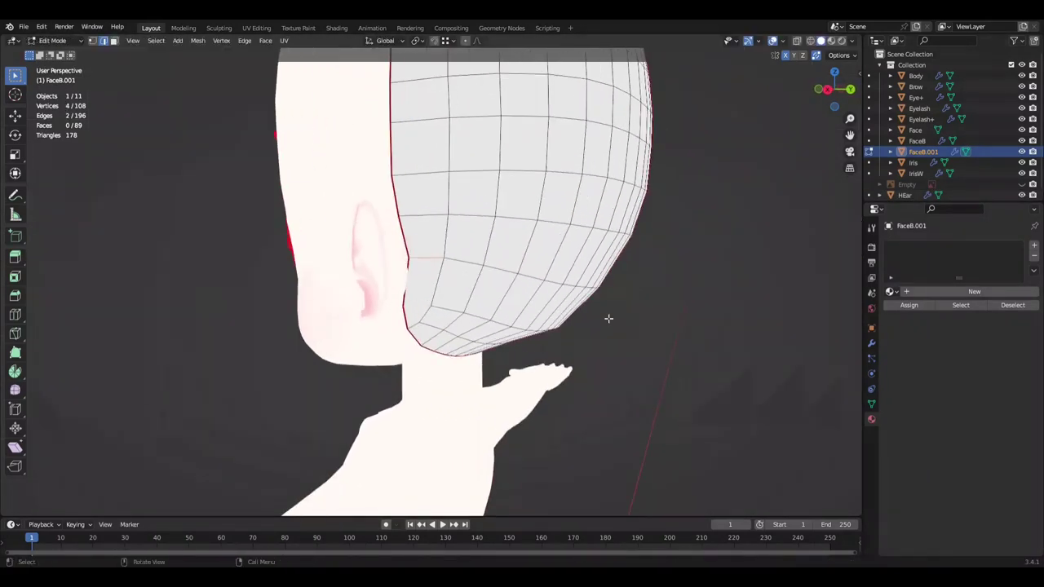
middle_drag(420, 317, 591, 324)
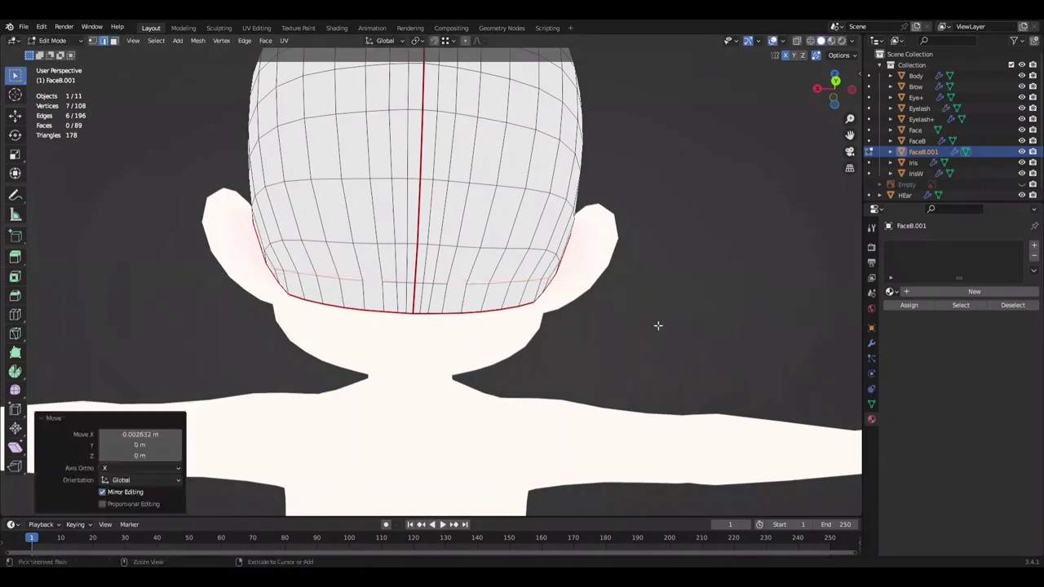
middle_drag(658, 326, 543, 368)
click(333, 338)
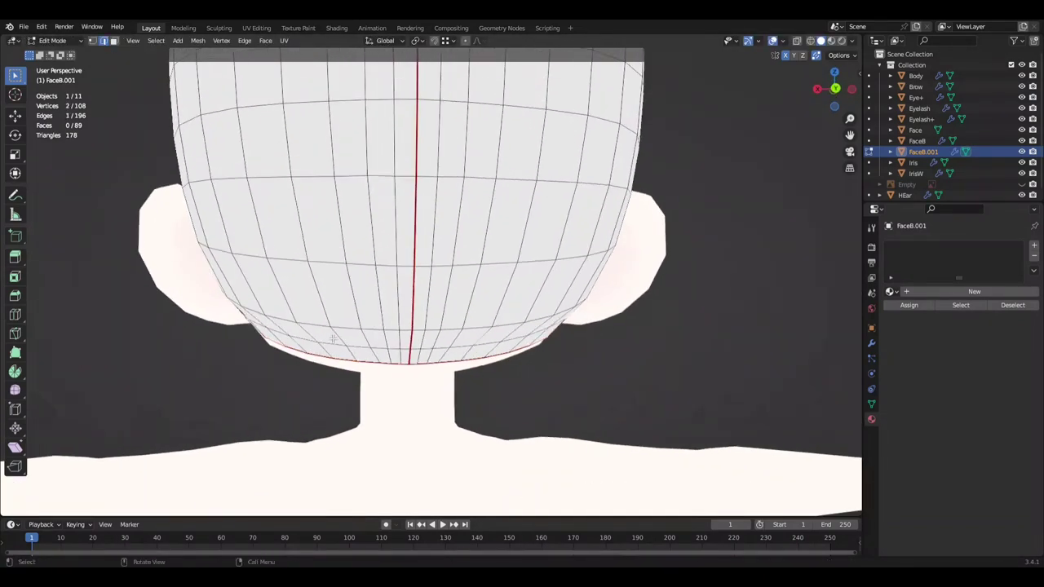
click(693, 375)
Step: Shift the back rim vertices again and check the head from the side view
key(ctrl+s)
middle_drag(615, 371, 519, 321)
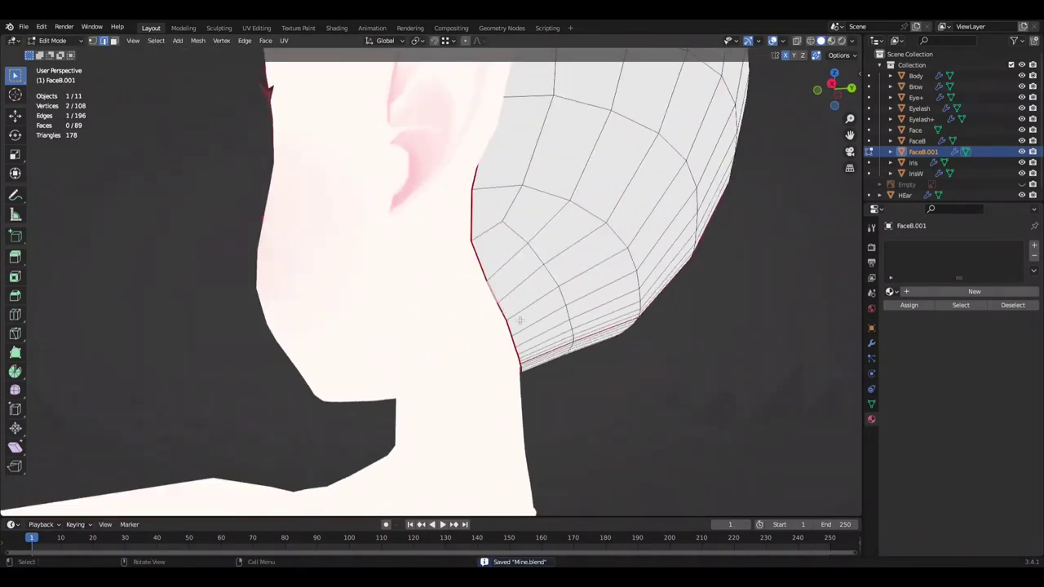
click(682, 381)
mouse_move(682, 381)
middle_down()
mouse_move(706, 385)
mouse_move(416, 335)
mouse_move(729, 367)
middle_up()
key(KP_3)
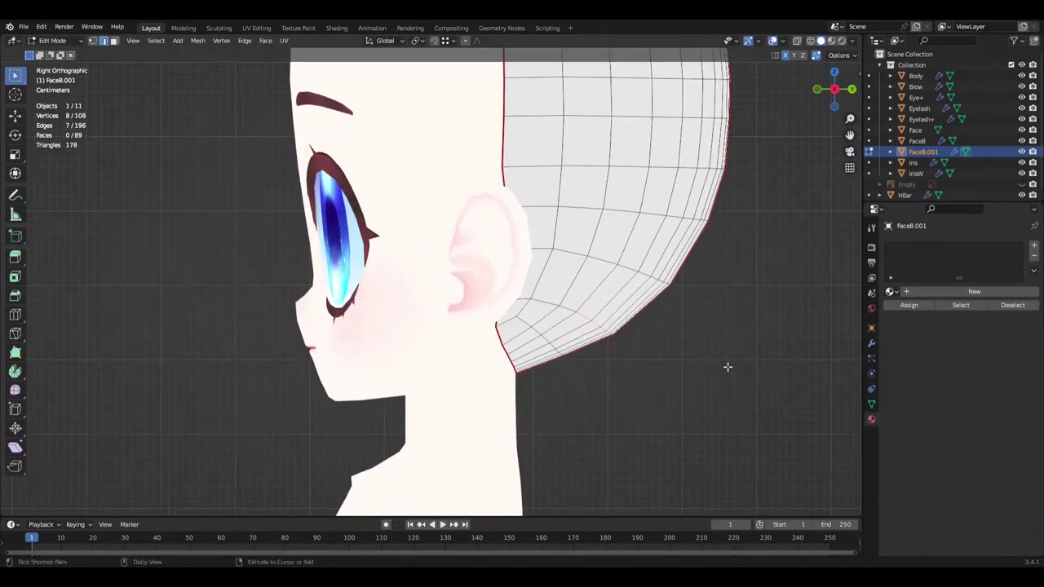
scroll(416, 366, down, 3)
mouse_move(650, 371)
middle_down()
mouse_move(416, 367)
mouse_move(641, 354)
middle_up()
scroll(454, 359, down, 2)
scroll(641, 354, up, 5)
Step: Scale the two selected rim vertices to 0.75 and save
key(g)
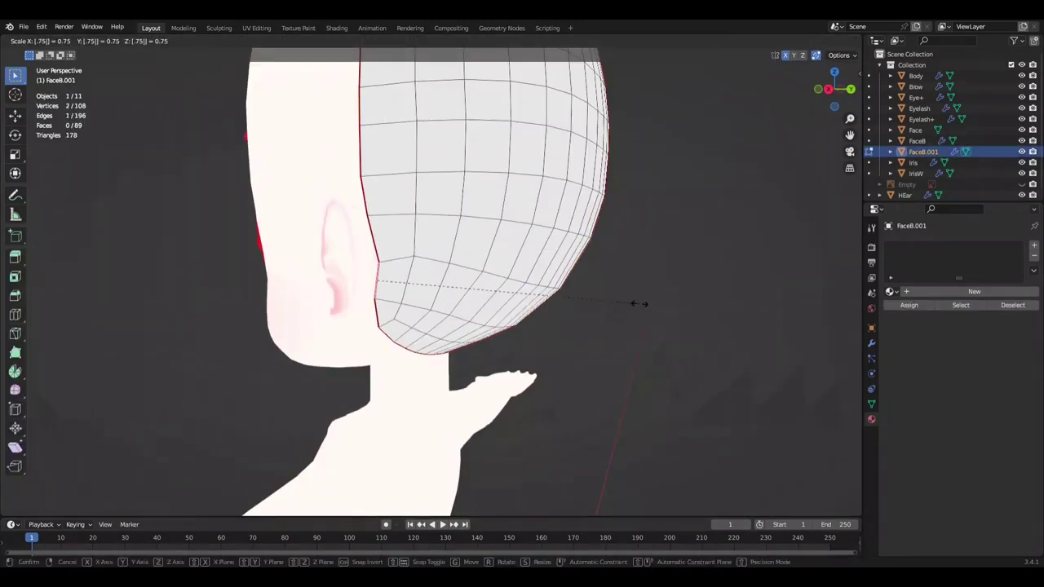
mouse_move(655, 279)
middle_down()
mouse_move(559, 296)
mouse_move(710, 307)
mouse_move(416, 171)
middle_up()
click(666, 226)
key(ctrl+s)
mouse_move(583, 248)
middle_down()
mouse_move(434, 309)
mouse_move(341, 307)
mouse_move(536, 298)
mouse_move(671, 317)
middle_up()
scroll(435, 309, up, 3)
scroll(668, 313, down, 2)
Step: Return HeadB to Object Mode, save, and view the character from the front
key(Tab)
scroll(667, 314, down, 3)
click(555, 295)
mouse_move(554, 296)
middle_down()
mouse_move(307, 298)
mouse_move(343, 281)
middle_up()
key(ctrl+s)
click(682, 290)
key(KP_1)
scroll(578, 334, down, 2)
scroll(530, 310, up, 5)
scroll(488, 281, down, 3)
Step: Center the character and check it in side and front orthographic views
scroll(488, 281, down, 1)
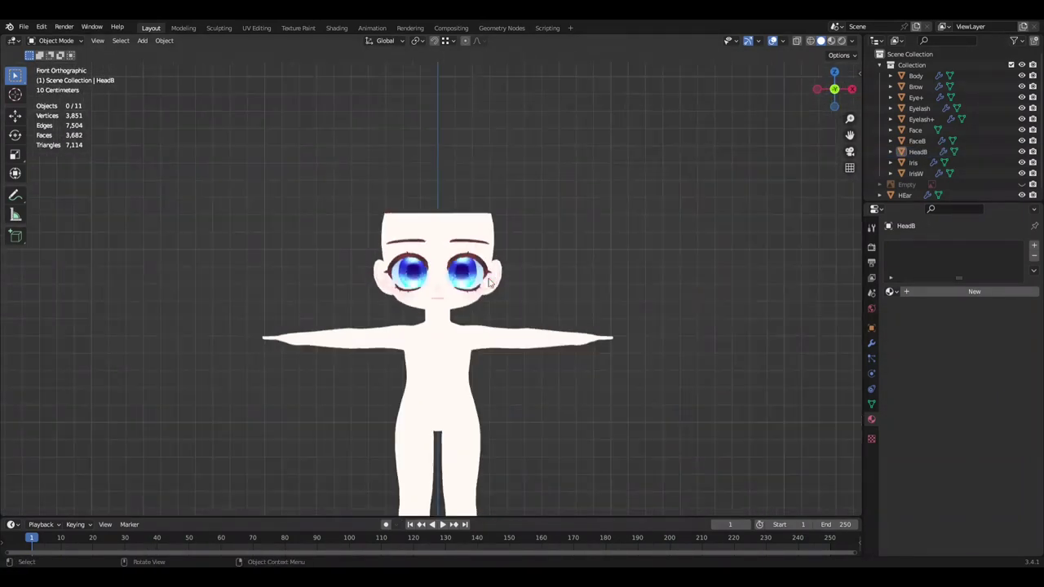
shift+middle_drag(504, 299, 503, 338)
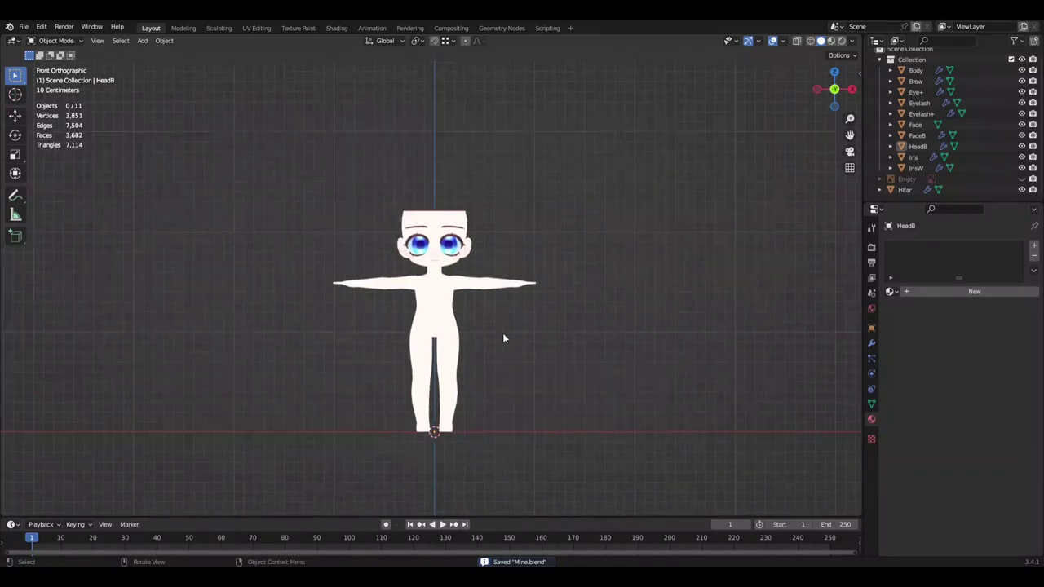
key(KP_3)
scroll(507, 299, up, 3)
key(KP_1)
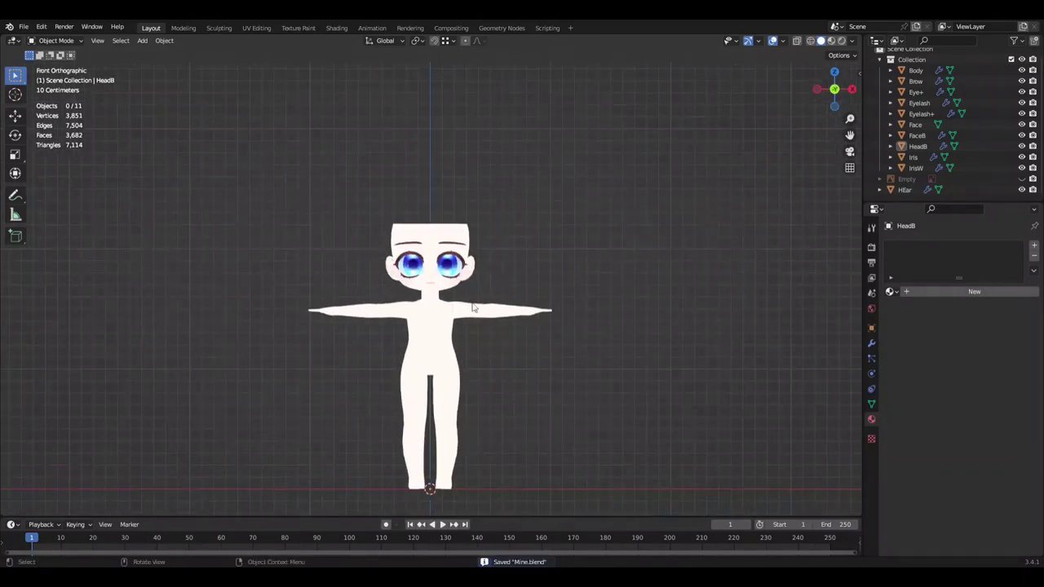
Step: Shift the Body mesh's grown arm selection along X with Smooth proportional falloff
click(915, 70)
key(Tab)
scroll(608, 280, up, 2)
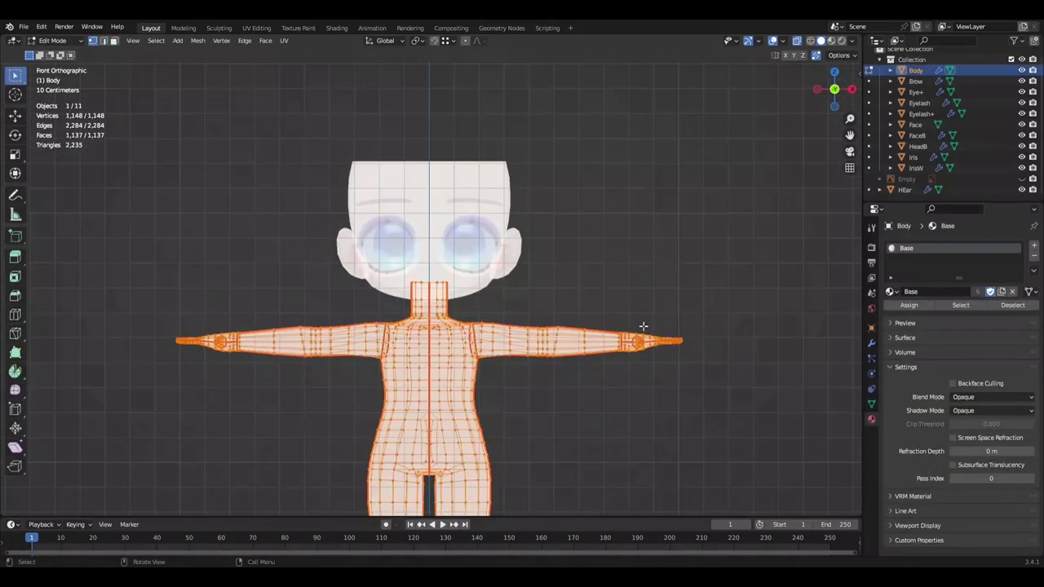
key(ctrl+KP_Add)
scroll(739, 401, up, 2)
key(ctrl+KP_Add)
click(452, 41)
click(473, 88)
key(g)
key(x)
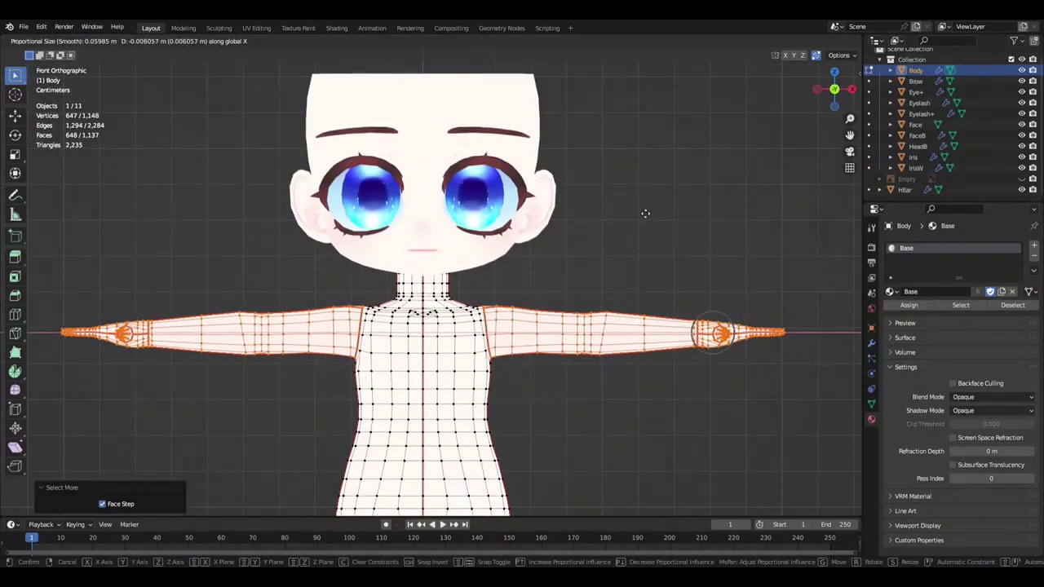
click(640, 214)
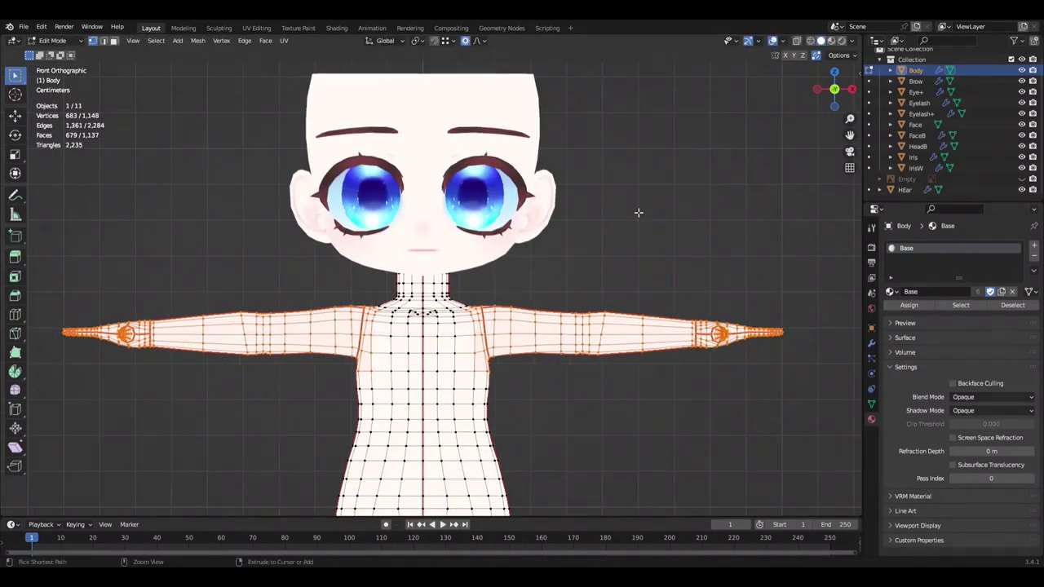
Step: Expand the arm selection to 647 vertices in the front view
middle_drag(618, 296, 473, 293)
key(ctrl+KP_Add)
key(KP_1)
scroll(544, 393, down, 4)
key(ctrl+KP_Add)
scroll(555, 367, down, 4)
scroll(555, 365, up, 4)
scroll(553, 365, down, 2)
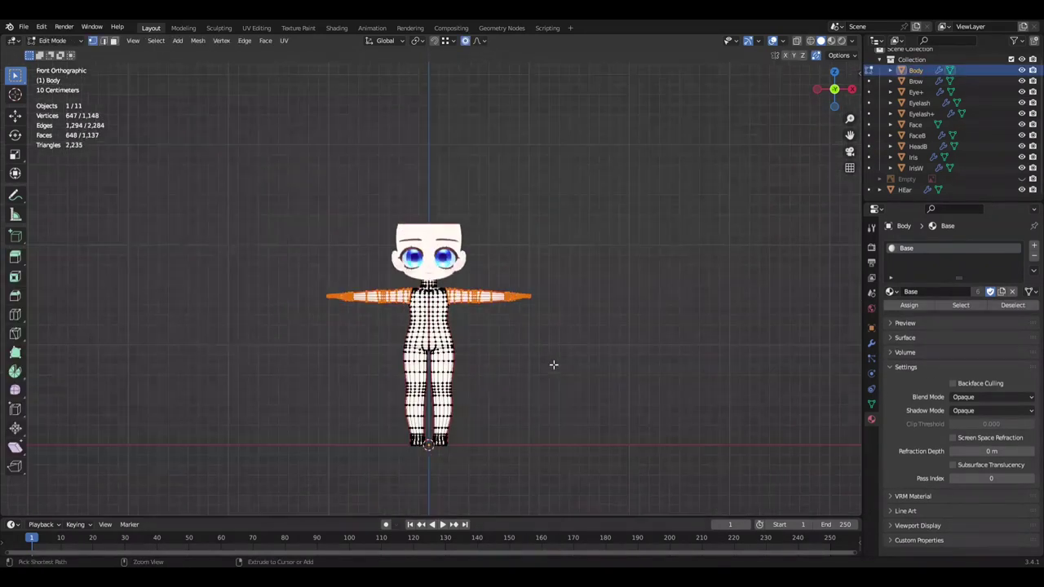
Step: Return to Object Mode, save as Mine.blend, and inspect HeadB from behind
key(Tab)
scroll(514, 367, up, 2)
key(ctrl+s)
middle_drag(490, 334, 503, 332)
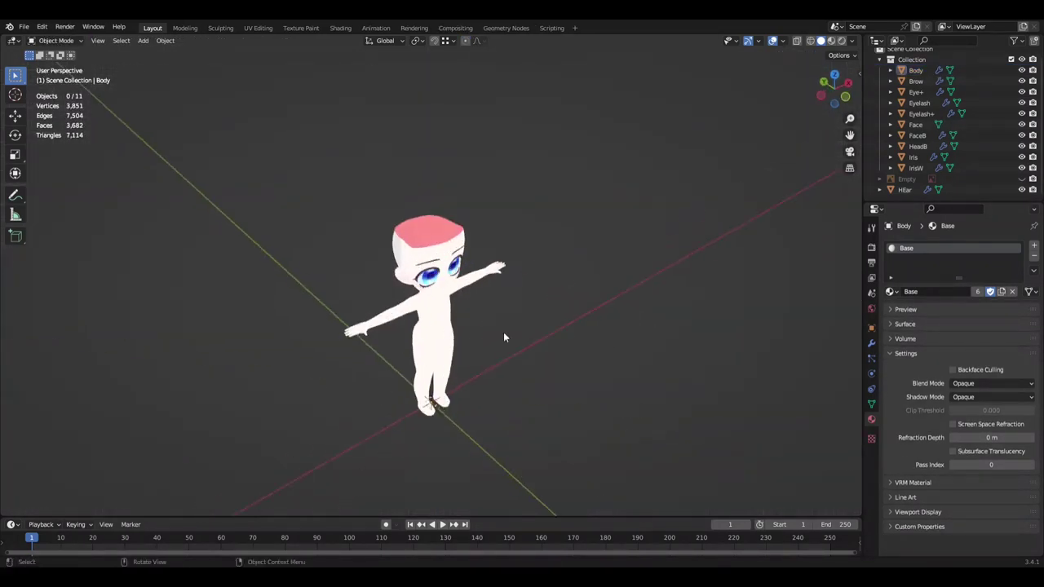
scroll(503, 332, up, 5)
click(543, 258)
mouse_move(543, 258)
middle_down()
mouse_move(537, 304)
mouse_move(621, 329)
middle_up()
scroll(621, 329, down, 3)
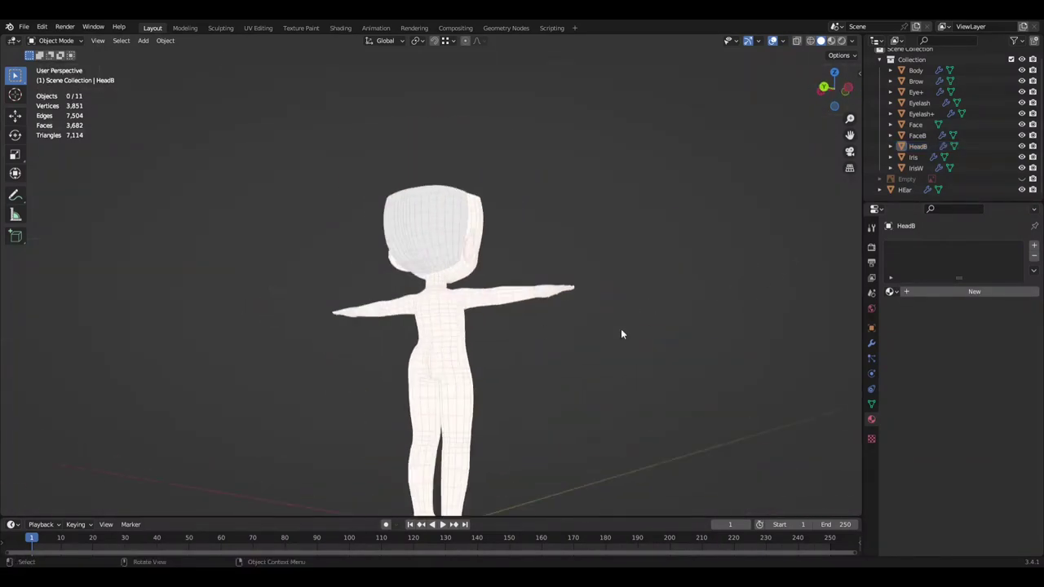
click(620, 329)
Step: Add a VRM Humanoid armature, display it In Front, and deselect it in front view
key(shift+a)
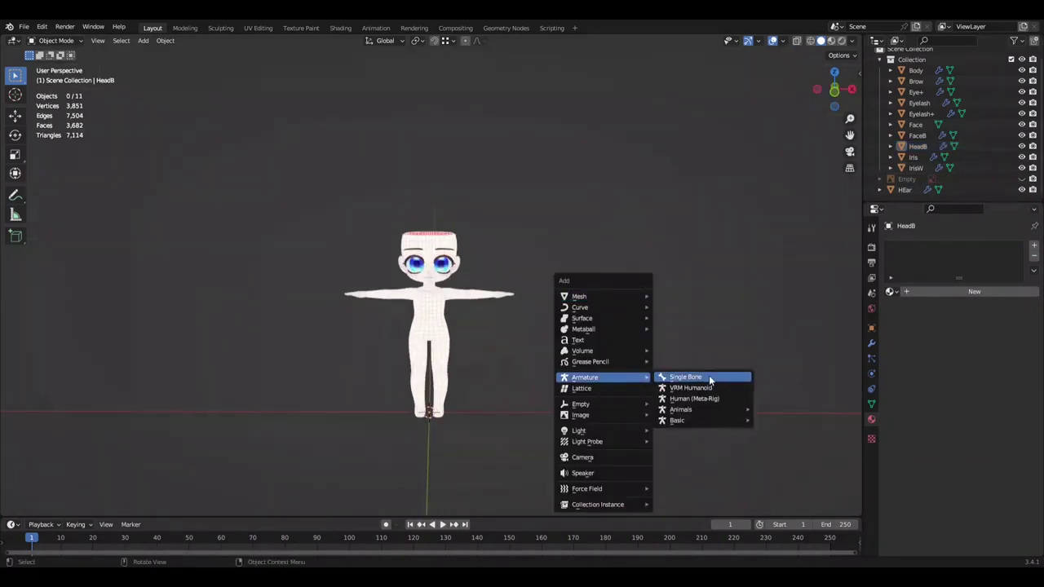
key(Return)
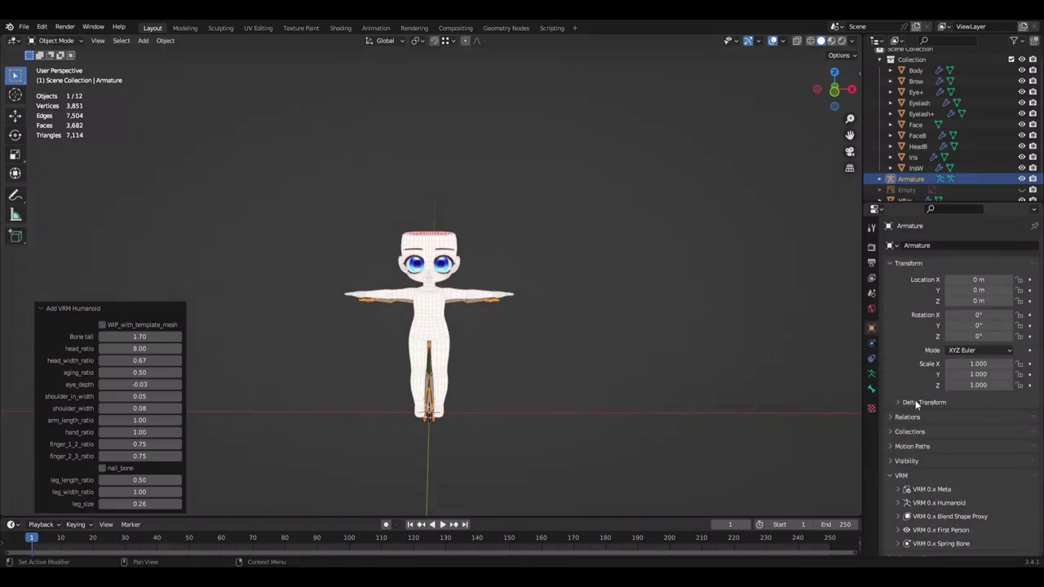
scroll(915, 400, down, 1)
click(918, 535)
click(901, 453)
click(949, 503)
key(KP_1)
click(484, 367)
scroll(456, 379, up, 1)
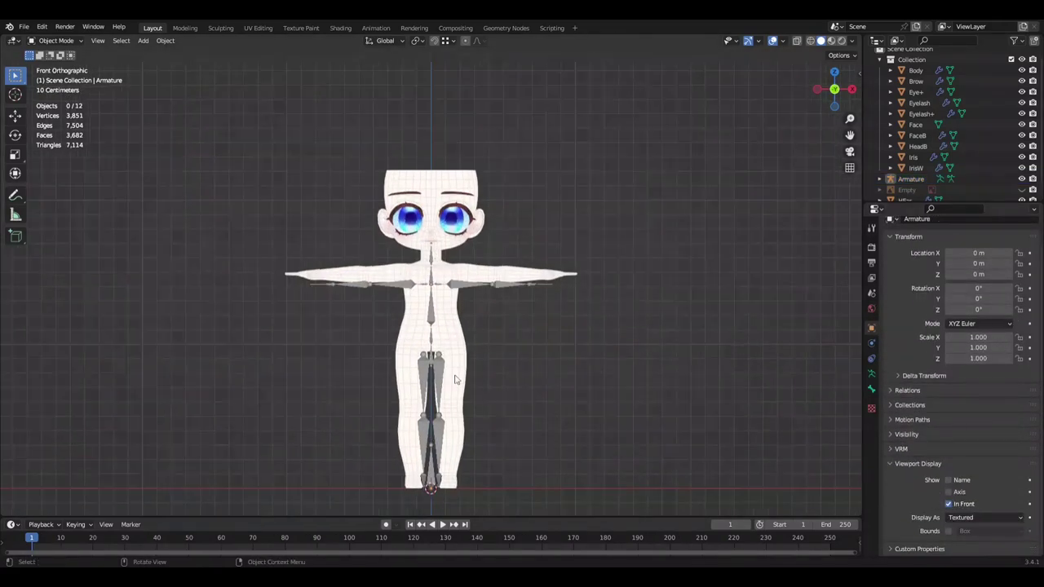
Step: Scale all character meshes down to 0.951 in edit mode and save
key(Tab)
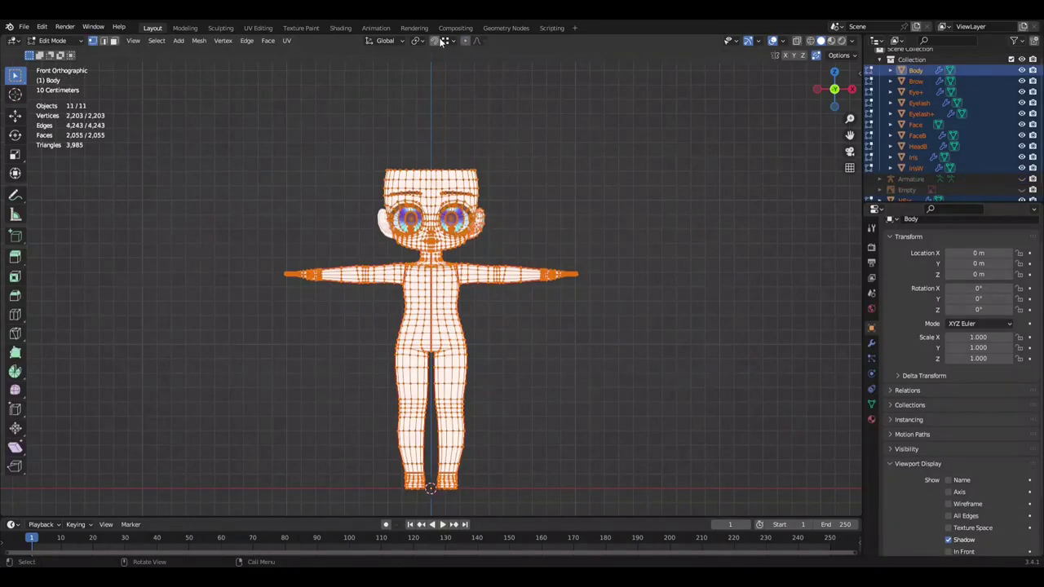
key(s)
click(734, 270)
scroll(734, 270, up, 7)
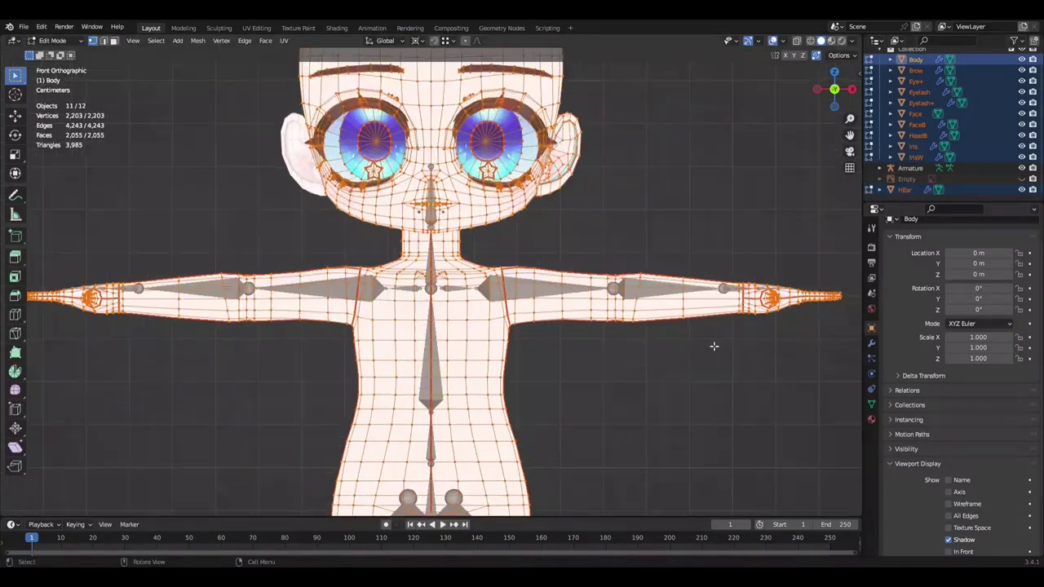
scroll(711, 368, down, 2)
key(s)
click(743, 361)
text(s.952)
key(BackSpace)
text(1)
key(Return)
scroll(601, 333, down, 1)
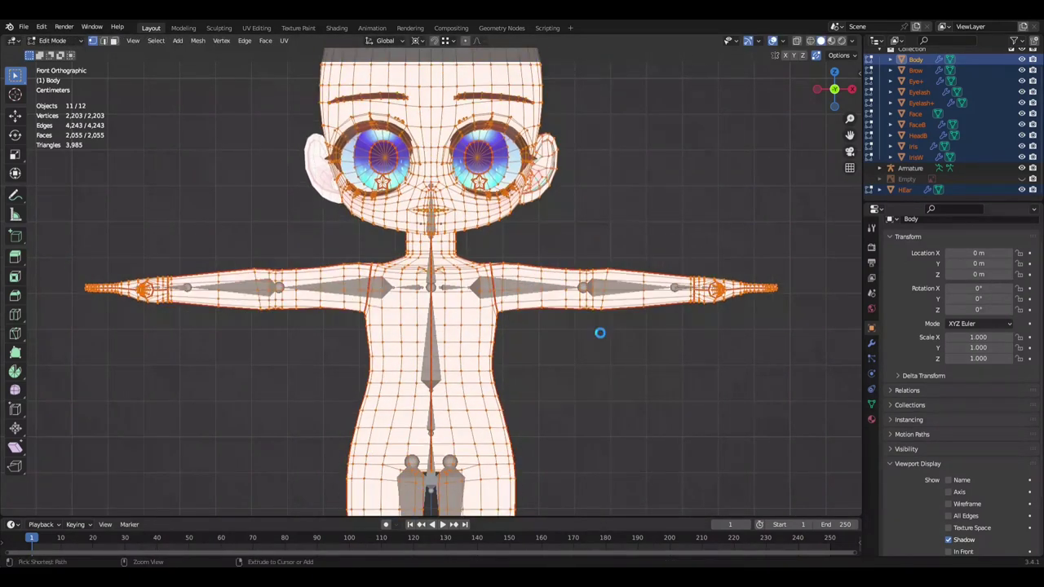
key(ctrl+s)
scroll(564, 326, down, 3)
Step: Select the leg bone chain, spread it apart along X, and save
key(alt+q)
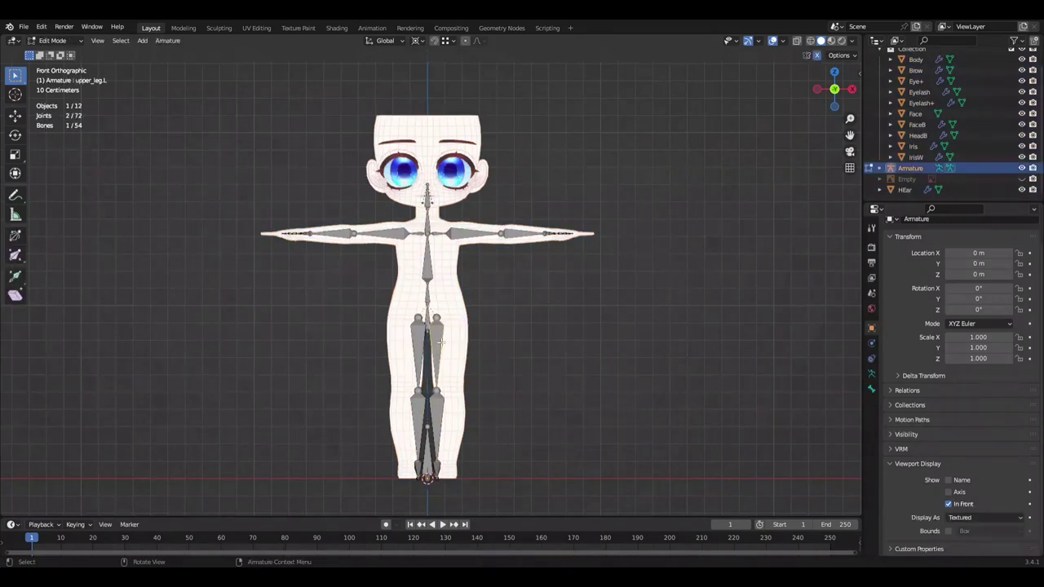
scroll(440, 342, up, 2)
key(ctrl+l)
key(g)
key(x)
key(ctrl+z)
shift+scroll(566, 312, up, 2)
key(ctrl+s)
Step: Select the chest bone, raise its tail, and save
shift+scroll(557, 324, up, 2)
scroll(493, 333, up, 3)
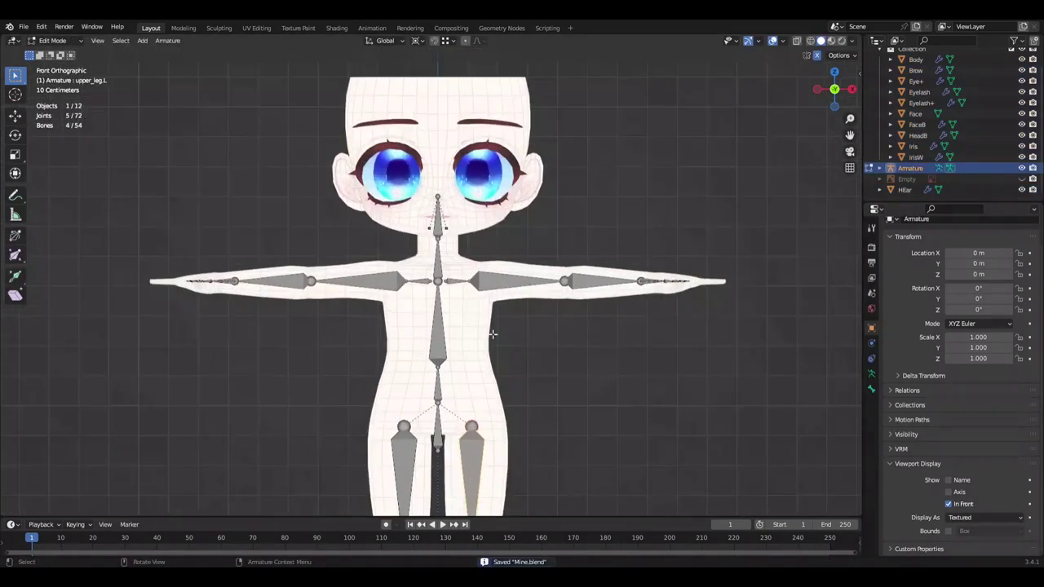
scroll(461, 283, up, 2)
click(461, 283)
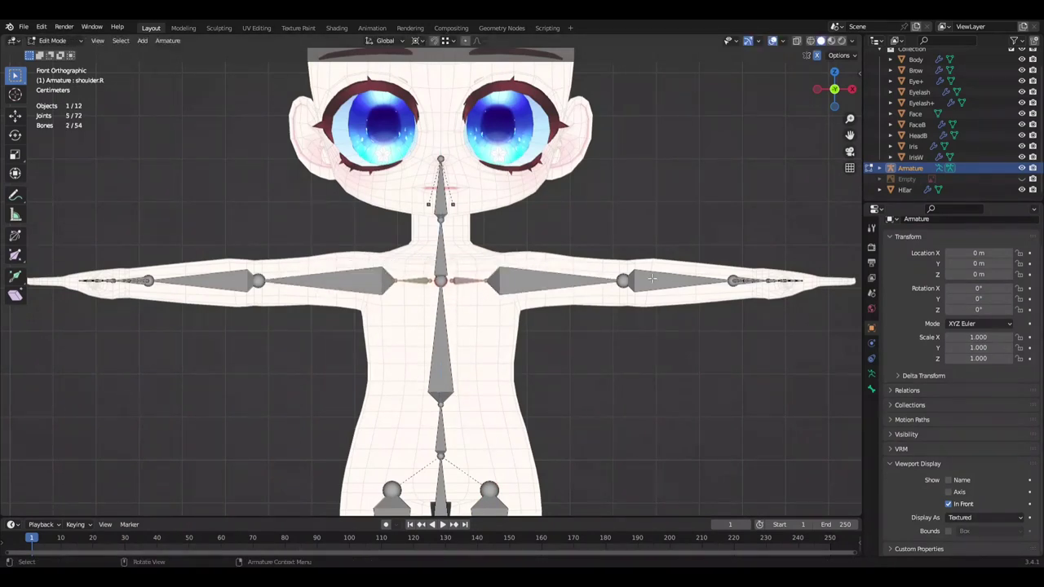
click(870, 390)
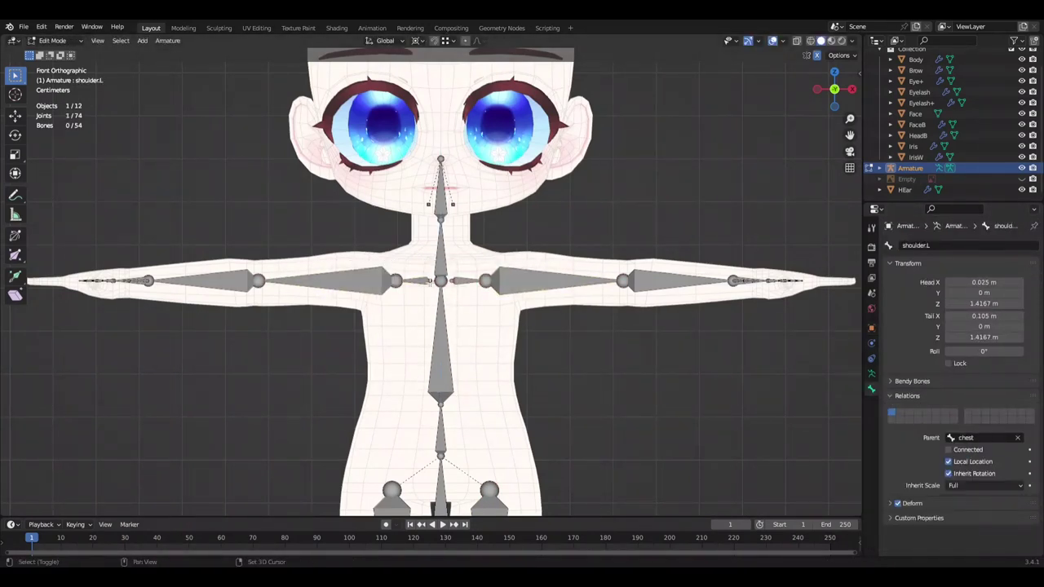
right_click(643, 372)
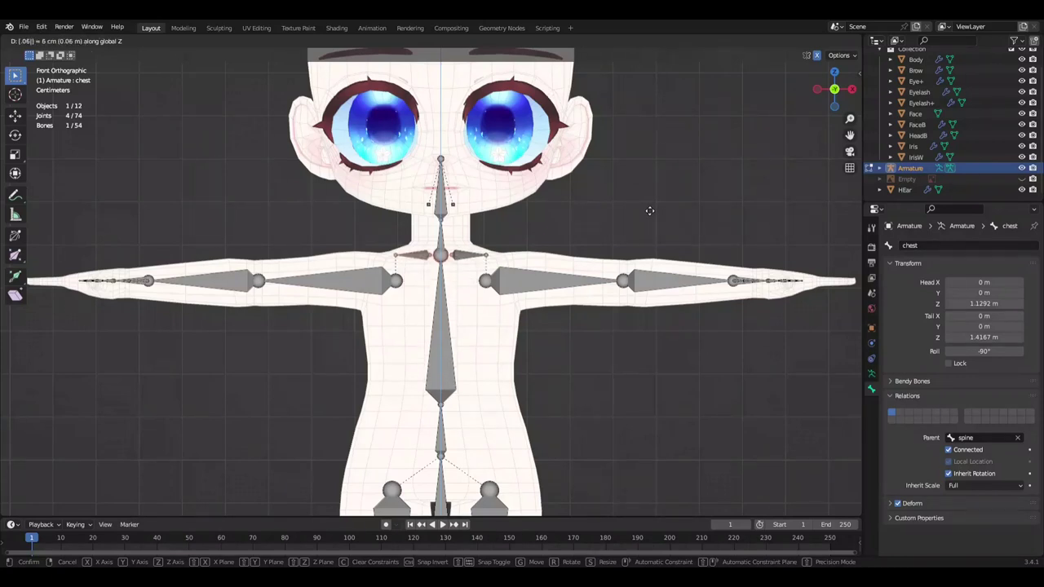
click(649, 210)
key(ctrl+s)
Step: Try repositioning the head bone's tail, undo the change, and save
middle_drag(618, 217, 410, 344)
key(KP_1)
click(422, 163)
mouse_move(632, 122)
middle_down()
mouse_move(395, 279)
mouse_move(457, 269)
middle_up()
key(g)
key(g)
click(345, 257)
middle_drag(345, 256, 244, 261)
click(266, 261)
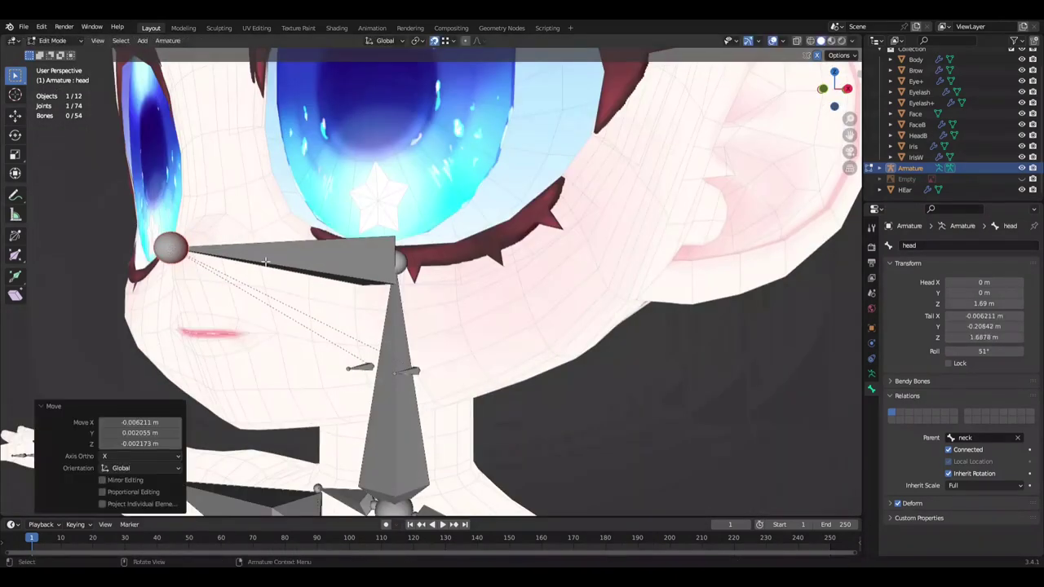
key(ctrl+z)
scroll(266, 261, down, 5)
mouse_move(511, 252)
middle_down()
mouse_move(457, 269)
mouse_move(417, 337)
mouse_move(679, 273)
middle_up()
key(ctrl+s)
Step: Under flat random-colour shading, move the eye bones up onto the eyes and save
click(408, 257)
key(KP_1)
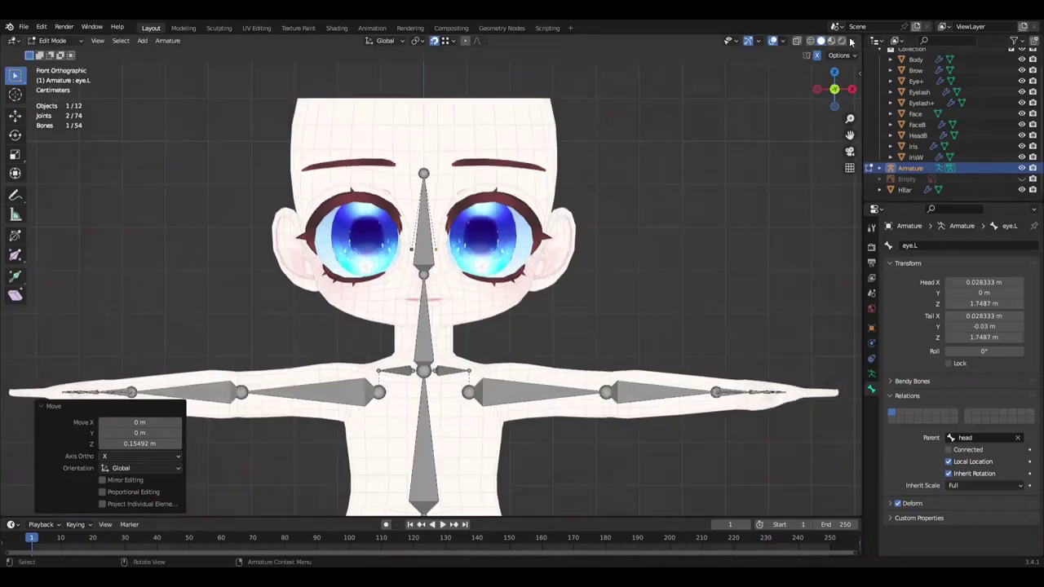
click(850, 41)
middle_drag(489, 245, 571, 261)
key(KP_1)
key(g)
click(480, 299)
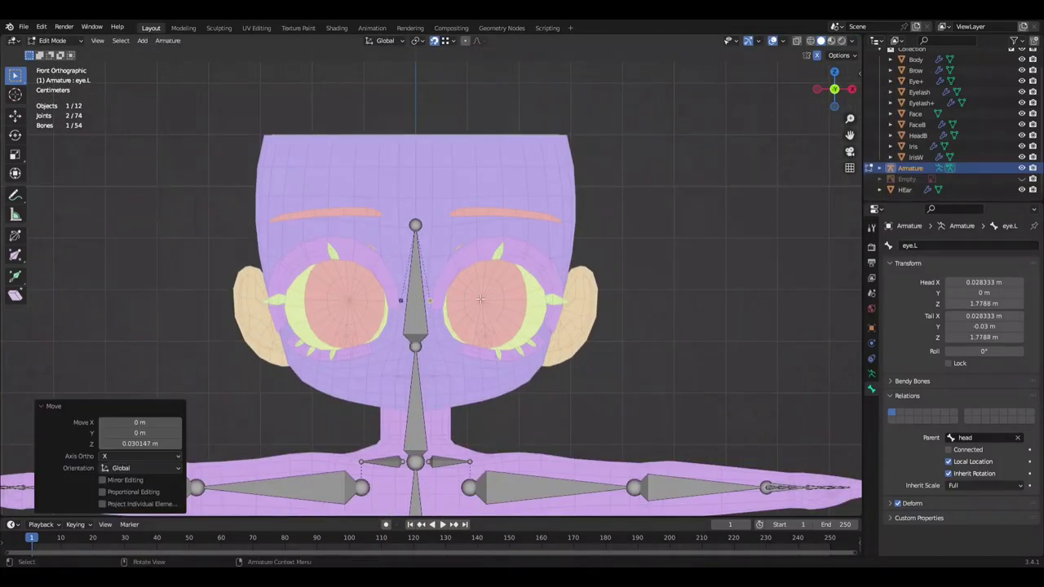
scroll(490, 310, down, 2)
key(ctrl+s)
key(Tab)
Step: Deselect everything, switch the viewport back to textured colours, and select a face mesh
click(607, 315)
scroll(571, 343, up, 2)
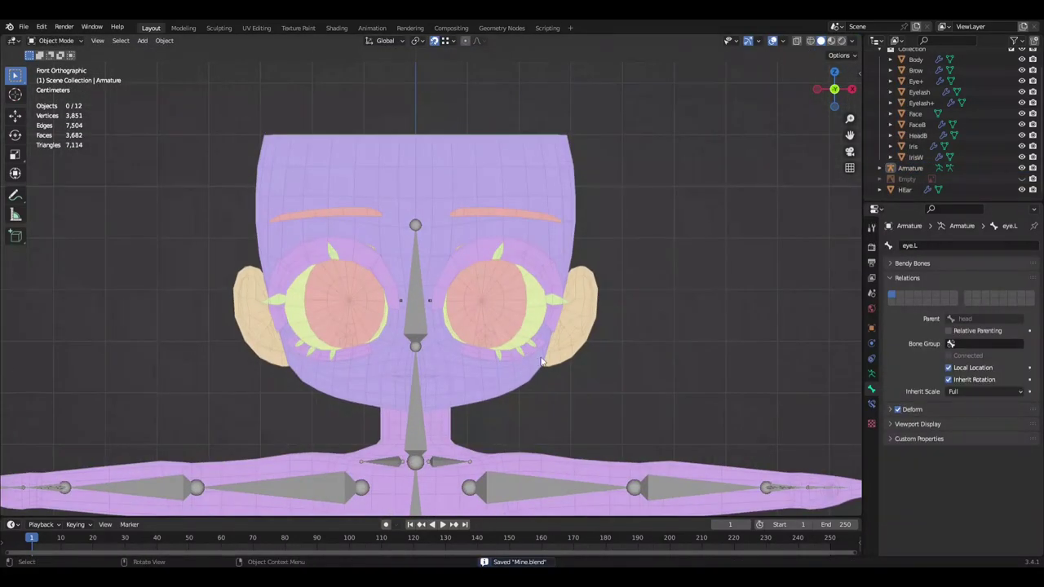
scroll(541, 361, up, 1)
click(850, 41)
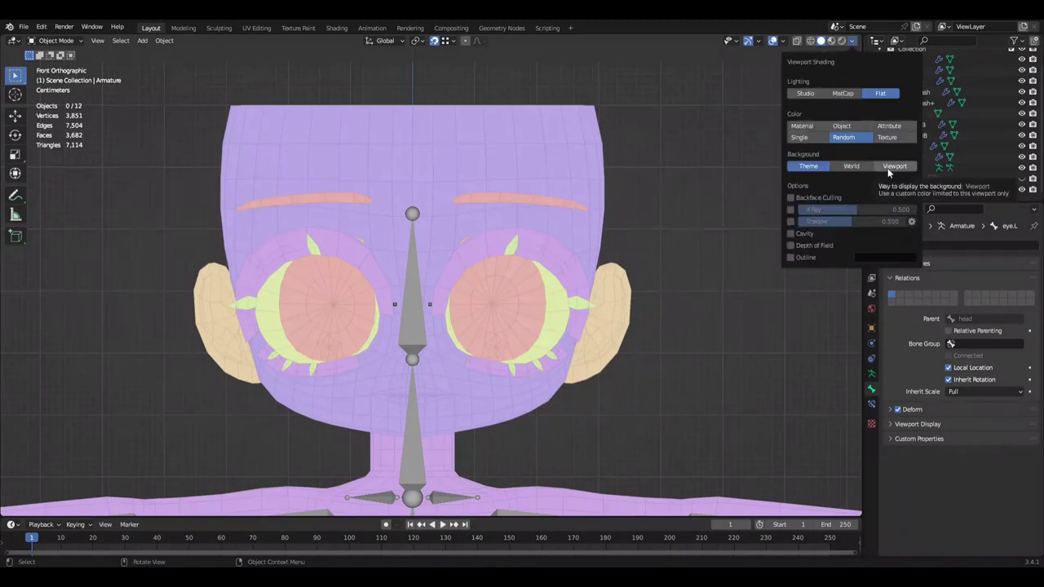
click(889, 163)
scroll(946, 122, up, 1)
click(918, 152)
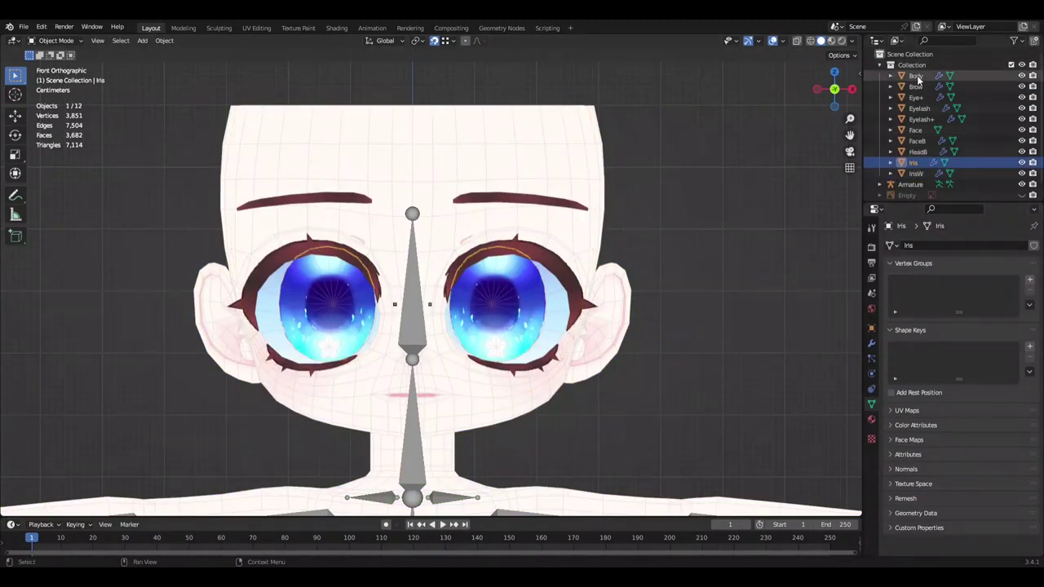
Step: Select the Rig armature, frame the whole character, and expand its viewport display settings
click(911, 184)
key(KP_Decimal)
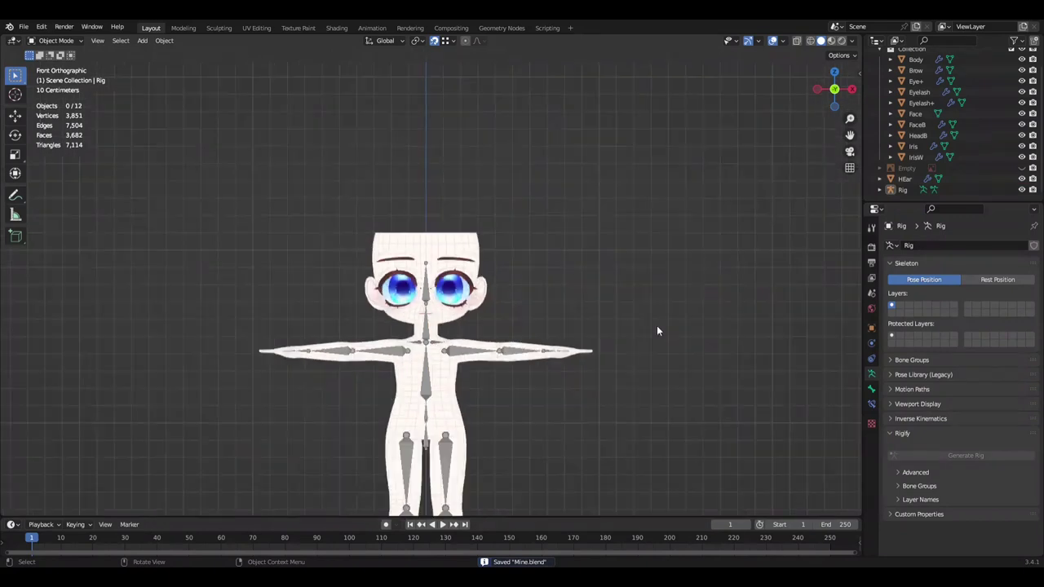
click(918, 404)
key(Tab)
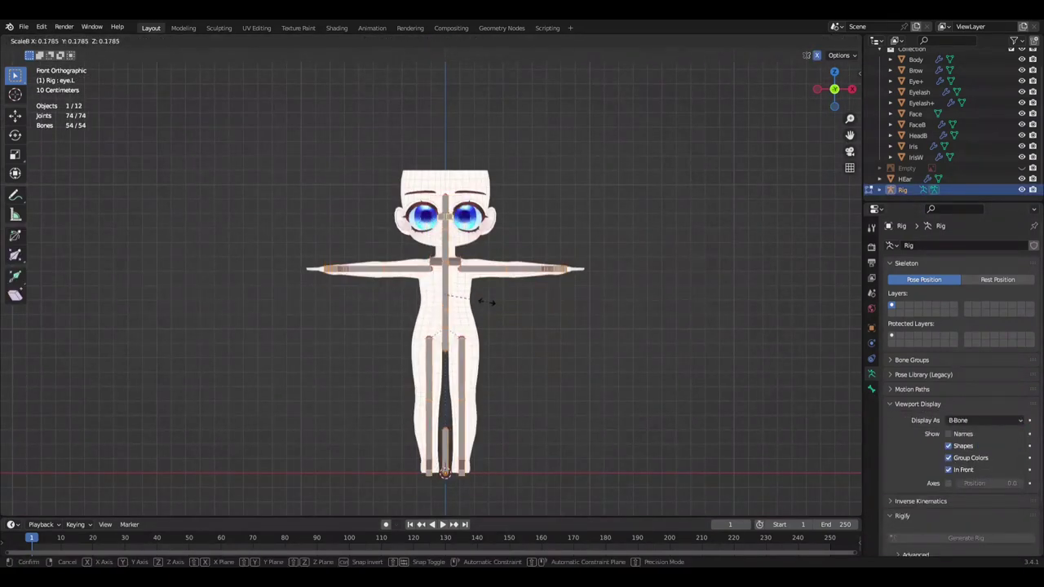
key(Escape)
key(Tab)
scroll(555, 305, up, 4)
scroll(464, 330, down, 3)
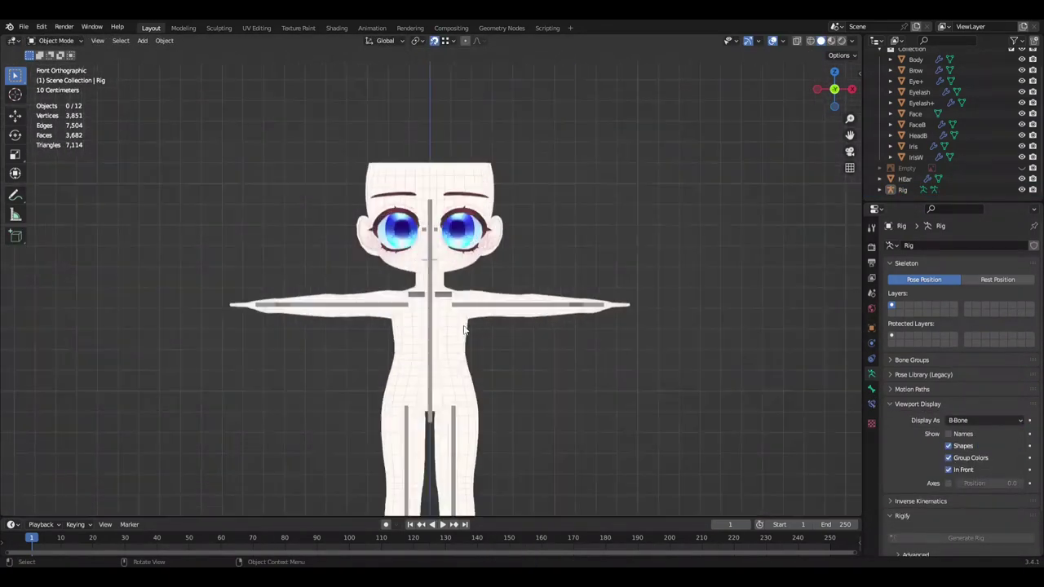
Step: Enter bone edit mode, inspect the shoulder bones from the side, and save
key(Tab)
scroll(574, 345, up, 2)
scroll(575, 345, up, 4)
middle_drag(575, 345, 436, 20)
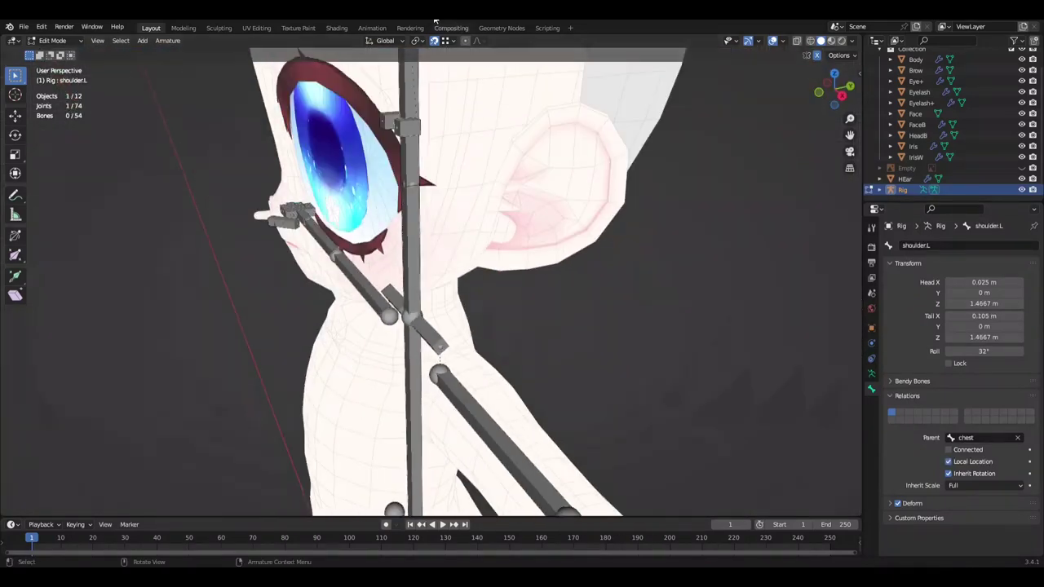
key(KP_3)
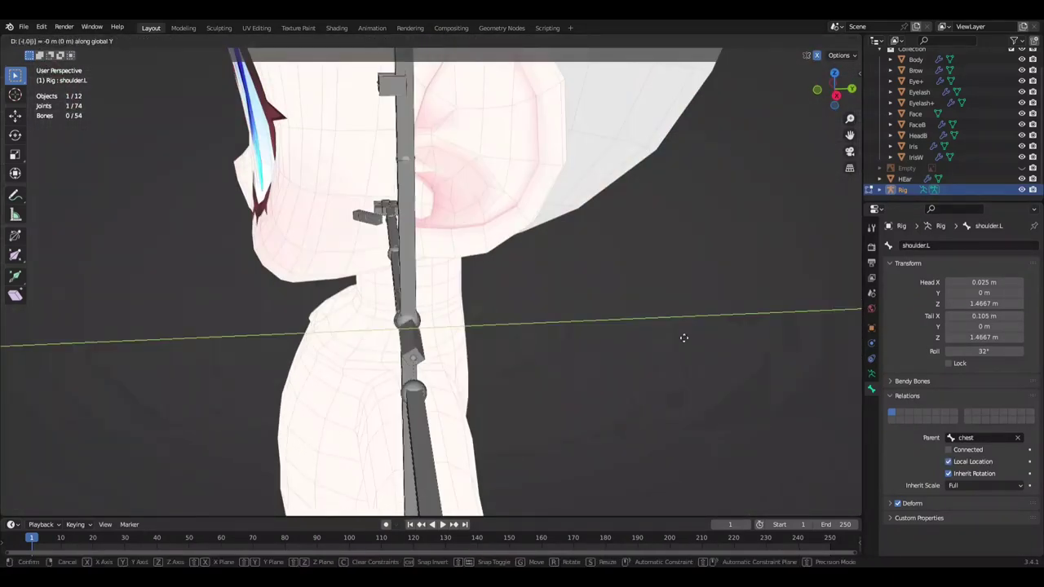
key(Escape)
key(ctrl+s)
Step: Set the armature's Display As option to Octahedral
click(872, 374)
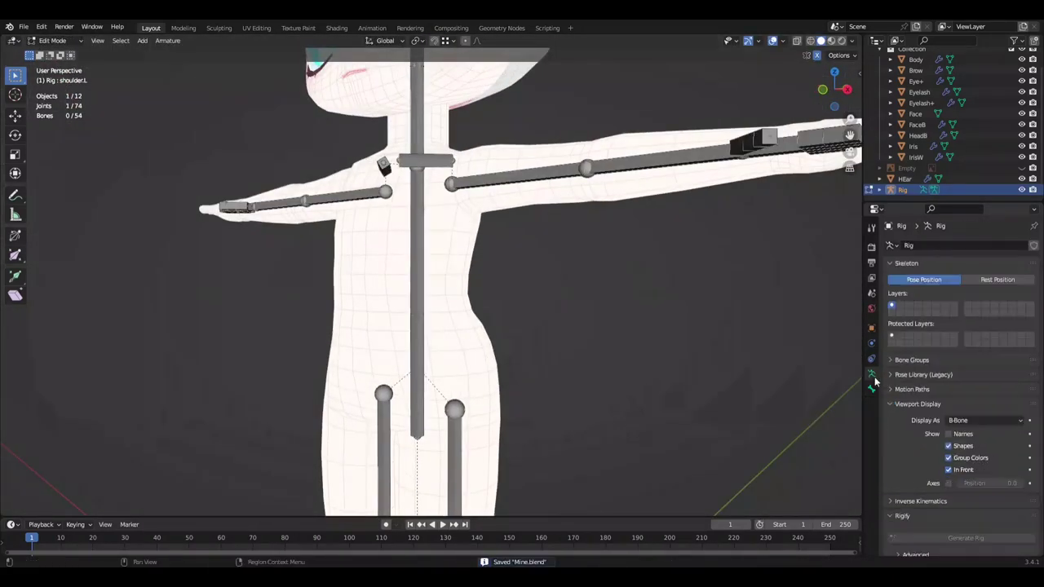
click(984, 420)
click(971, 384)
middle_drag(490, 285, 395, 197)
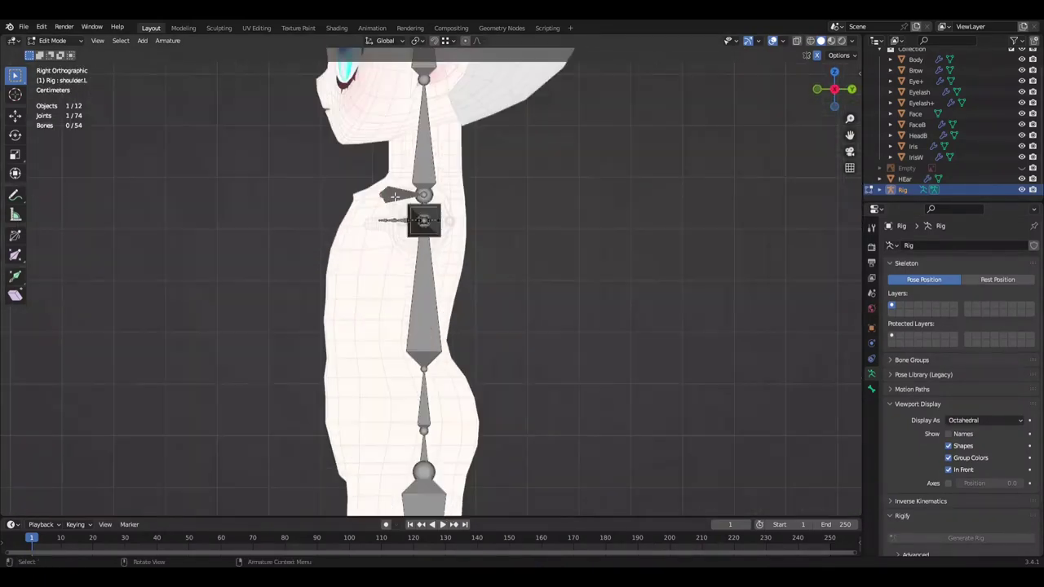
Step: Select the shoulder joints and nudge them along X toward the neck
key(g)
click(595, 210)
key(KP_1)
middle_drag(623, 199, 438, 357)
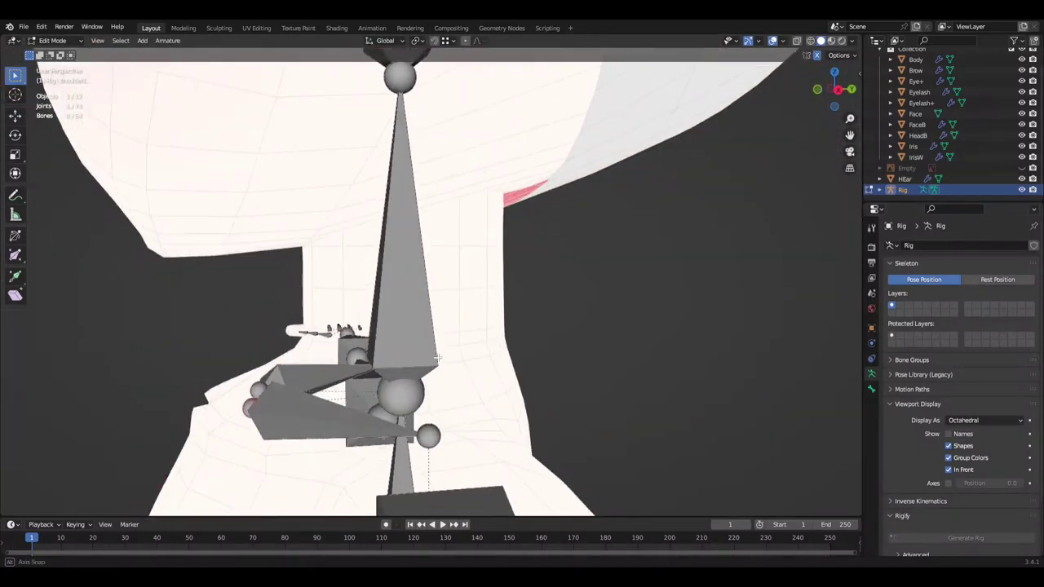
scroll(438, 358, down, 5)
key(KP_1)
scroll(606, 368, up, 2)
middle_drag(606, 367, 779, 411)
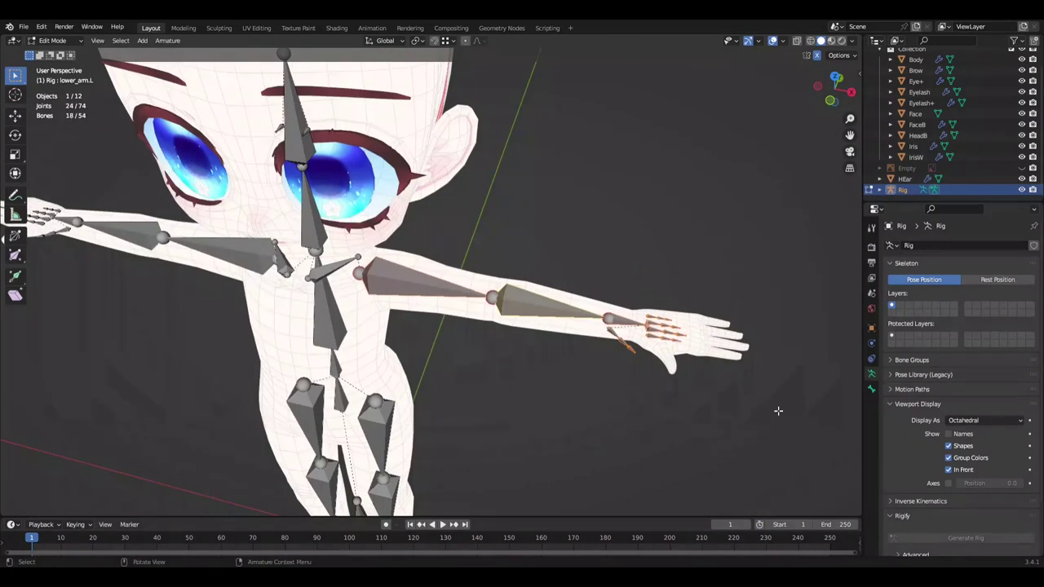
key(KP_1)
key(g)
key(x)
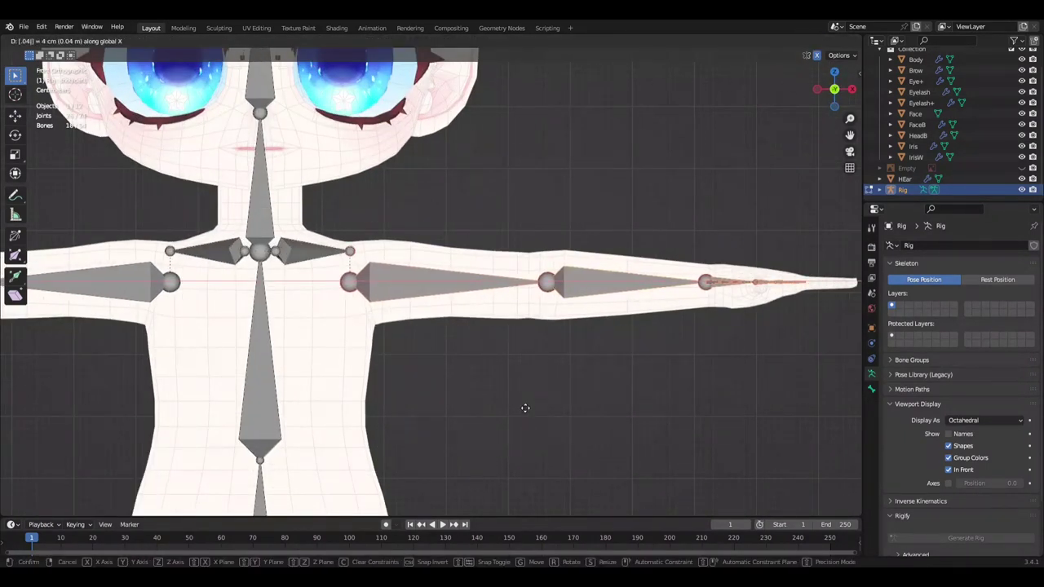
key(Escape)
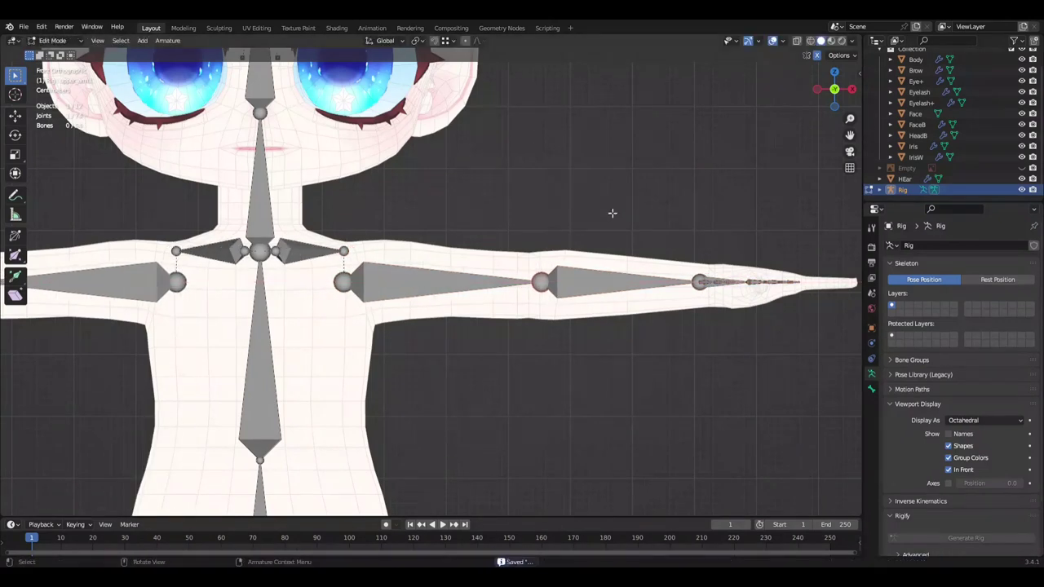
Step: Try moving the left elbow joint along X, cancel, and save from front view
scroll(613, 213, up, 3)
mouse_move(512, 202)
middle_down()
mouse_move(522, 360)
mouse_move(692, 389)
middle_up()
click(653, 282)
key(g)
key(x)
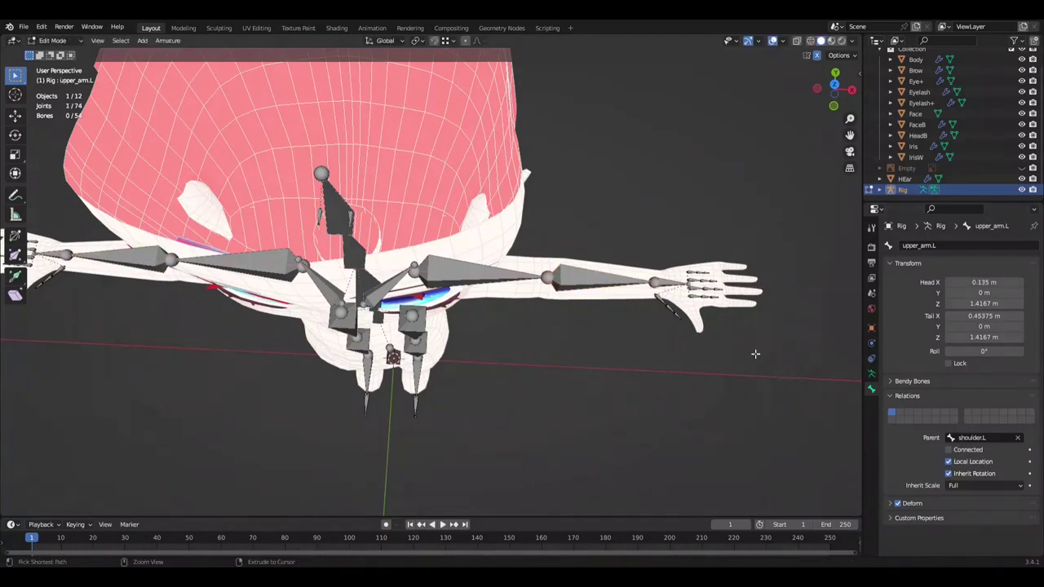
key(Escape)
key(alt+a)
key(KP_1)
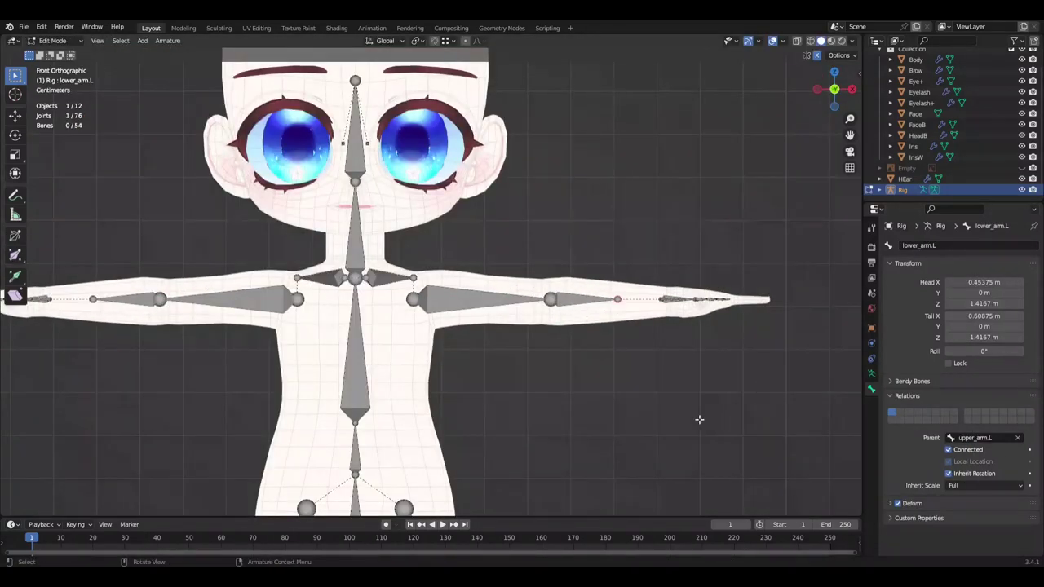
scroll(699, 419, down, 3)
scroll(416, 441, up, 2)
key(ctrl+s)
Step: Leave armature editing, check the rig side and front, and enter Body mesh editing
key(Tab)
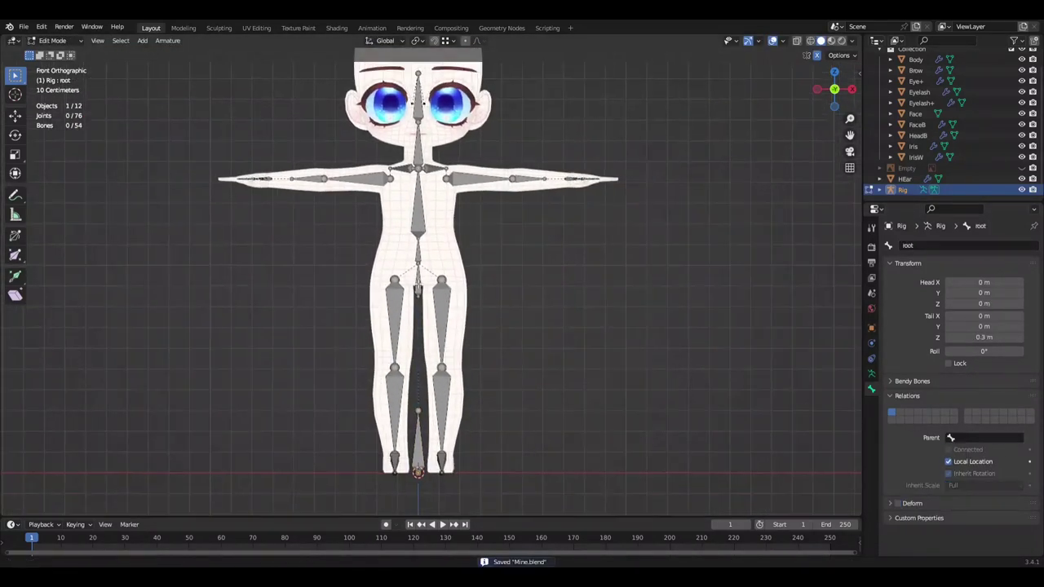
key(KP_3)
key(KP_1)
click(424, 326)
key(Tab)
scroll(674, 264, up, 2)
scroll(701, 245, down, 3)
scroll(734, 236, up, 3)
Step: Grow the hand selection up the arms, cancel the arm move, and return to object mode
key(ctrl+KP_Add)
key(ctrl+KP_Add)
key(ctrl+KP_Add)
key(ctrl+z)
key(alt+a)
key(Tab)
scroll(590, 371, down, 3)
key(alt+a)
key(shift+a)
key(Escape)
Step: Return to editing the Body mesh and frame the shoulders from the front and other angles
key(ctrl+z)
key(ctrl+z)
key(ctrl+z)
scroll(502, 221, up, 4)
scroll(501, 221, up, 2)
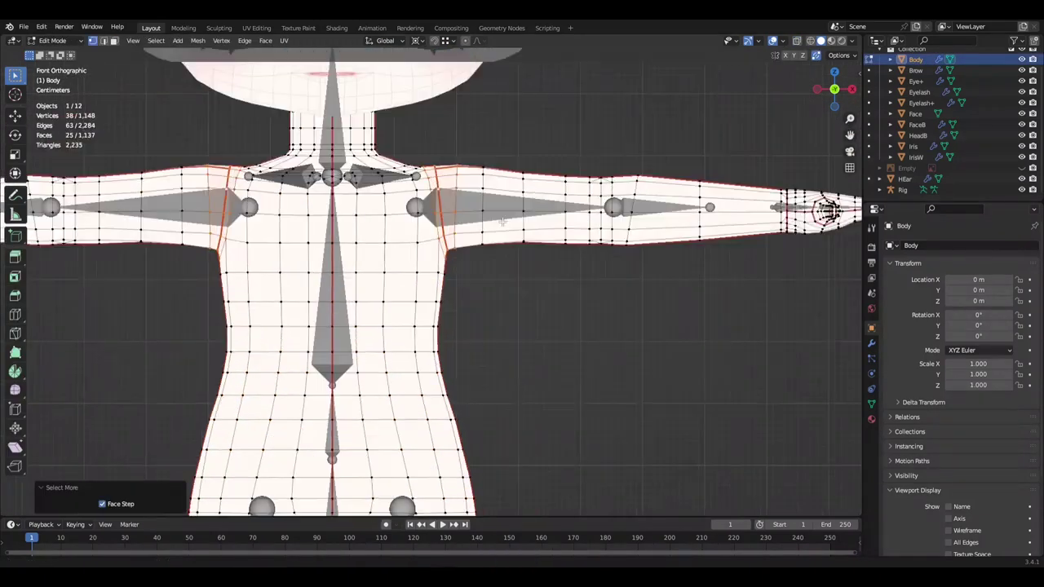
middle_drag(501, 222, 407, 206)
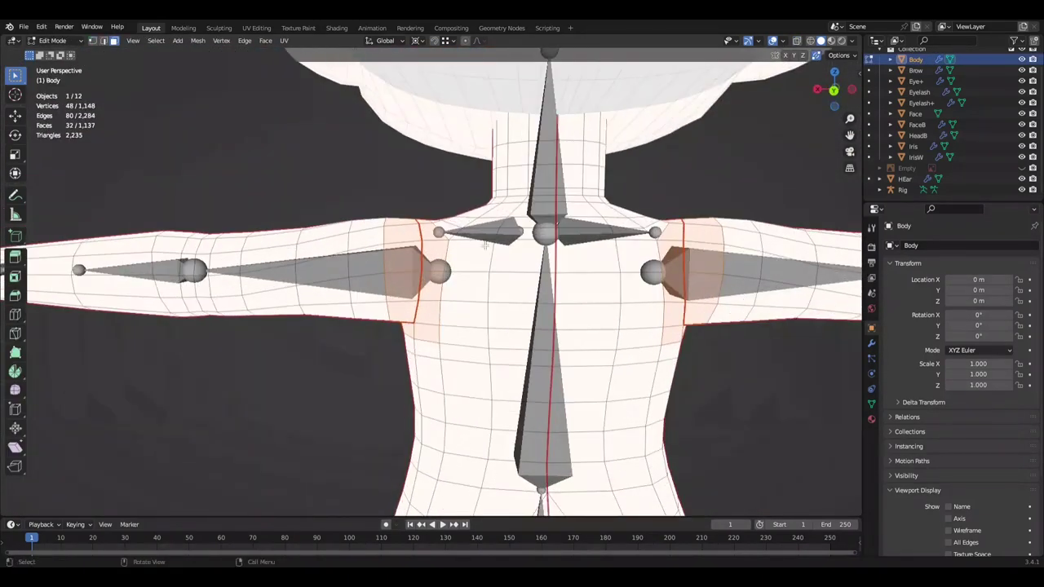
middle_drag(438, 246, 703, 269)
key(KP_1)
key(g)
key(x)
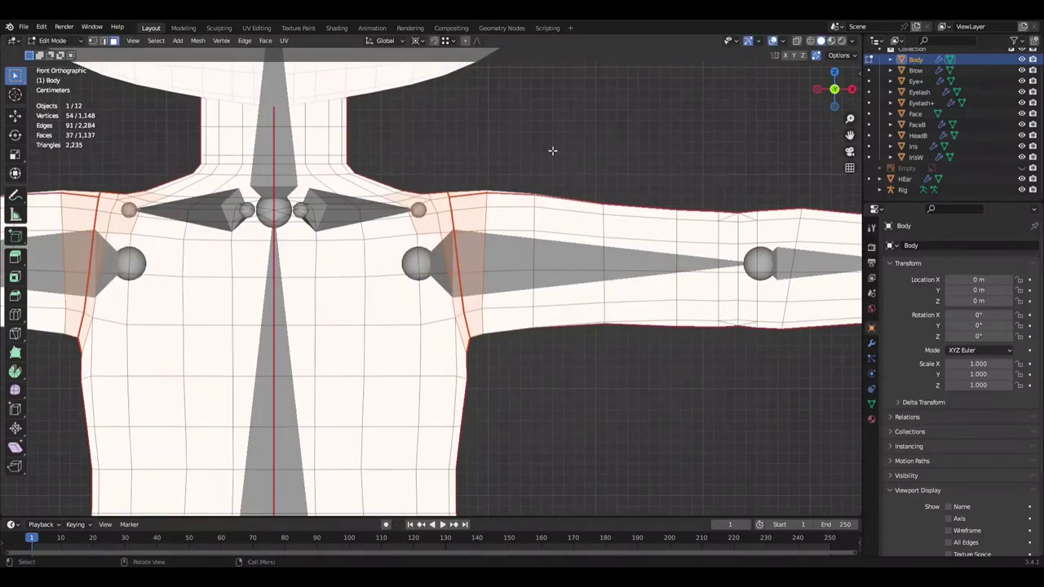
middle_drag(552, 150, 632, 384)
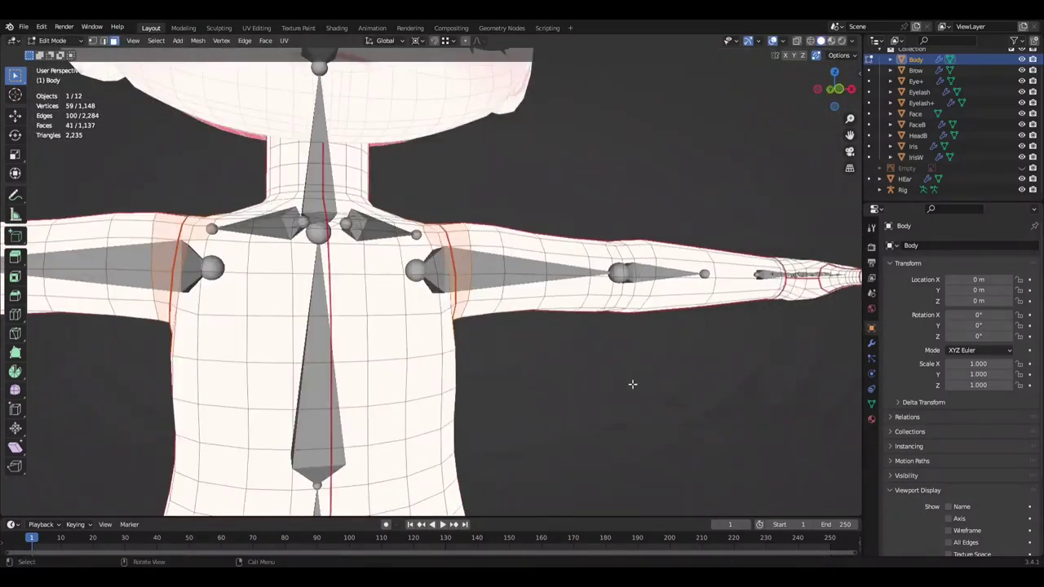
scroll(632, 385, down, 2)
scroll(626, 381, down, 1)
Step: Pick the faces around the shoulders, then switch to vertex selection in front view
key(3)
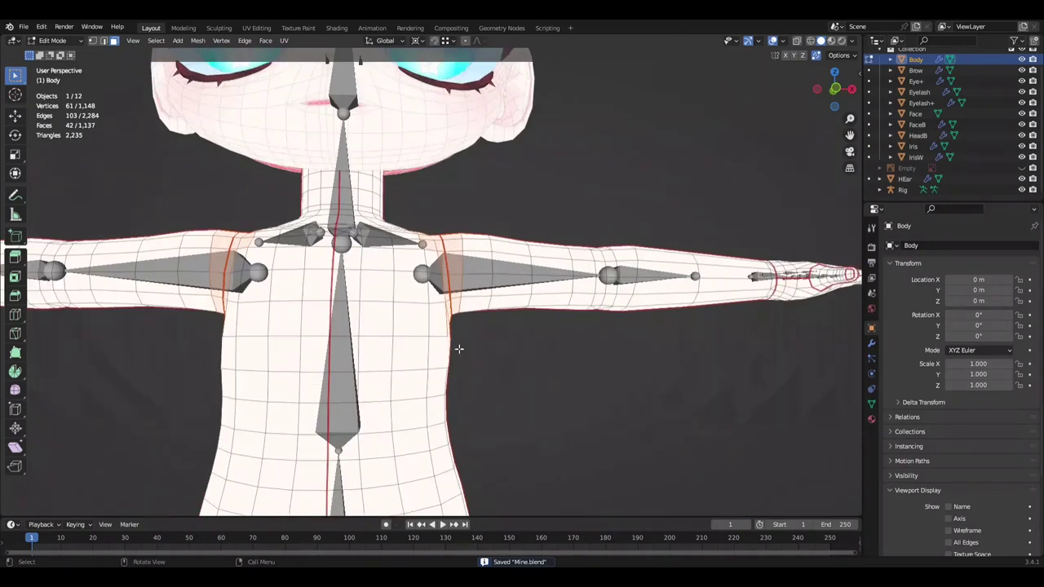
ctrl+shift+click(326, 361)
mouse_move(326, 361)
middle_down()
mouse_move(498, 249)
mouse_move(280, 422)
mouse_move(566, 390)
mouse_move(549, 389)
mouse_move(94, 42)
middle_up()
click(94, 42)
key(KP_1)
scroll(566, 367, up, 2)
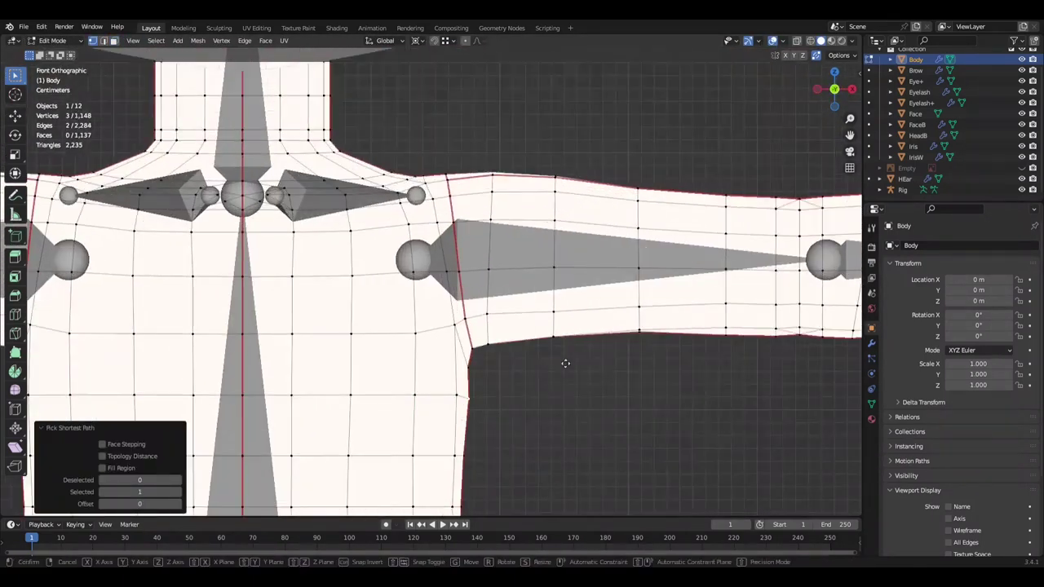
scroll(563, 363, down, 2)
scroll(564, 366, up, 2)
scroll(564, 367, up, 2)
Step: Slide the front shoulder edge loop along X onto the shoulder joint and save Mine.blend
key(ctrl+s)
key(g)
key(x)
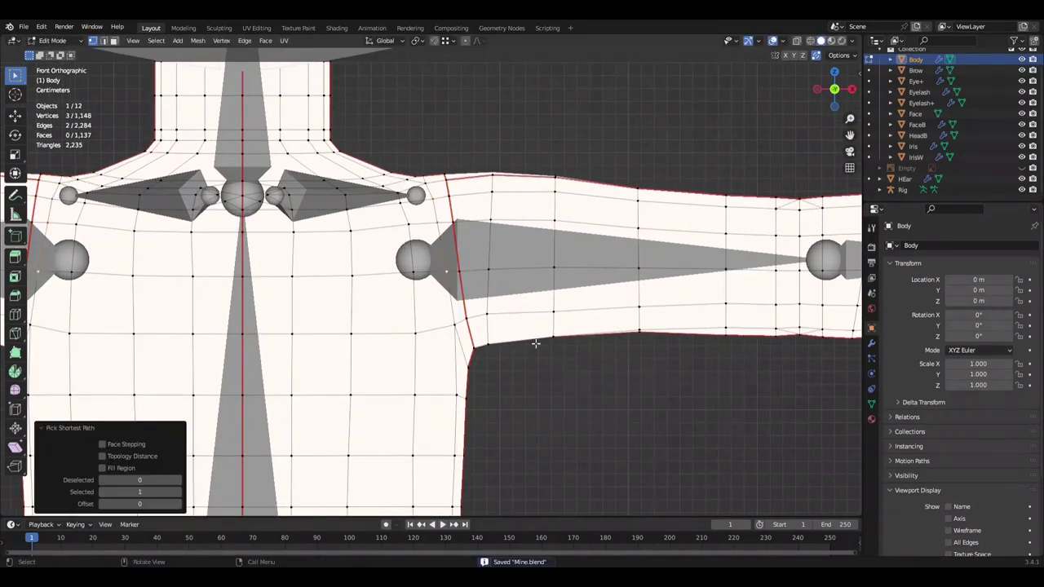
middle_drag(535, 343, 587, 383)
key(KP_1)
scroll(620, 405, up, 2)
key(g)
key(x)
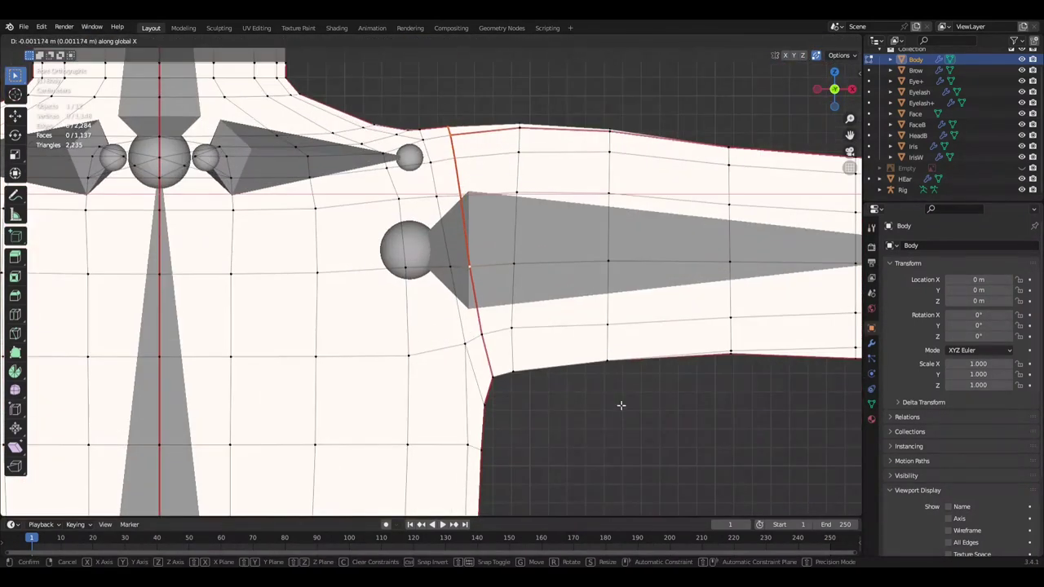
click(612, 423)
key(ctrl+KP_1)
key(ctrl+s)
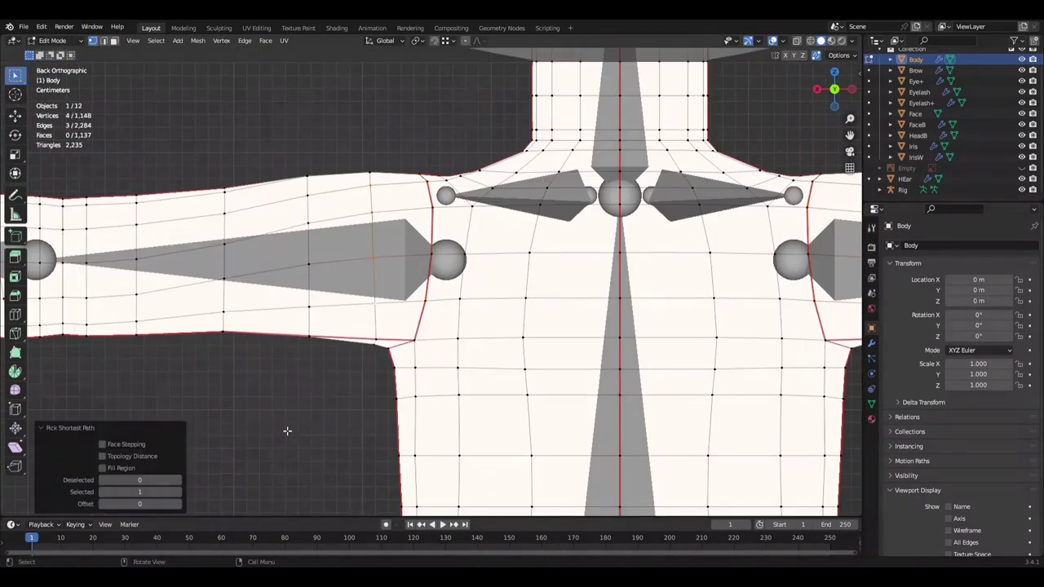
Step: Shift the back shoulder vertices along X to match the joint in back view
click(318, 423)
mouse_move(318, 424)
middle_down()
mouse_move(343, 384)
mouse_move(388, 352)
mouse_move(622, 351)
mouse_move(619, 261)
middle_up()
key(ctrl+KP_1)
key(g)
key(x)
click(325, 391)
Step: Select the edge path between the legs and inspect the hips from front and side
scroll(619, 262, up, 5)
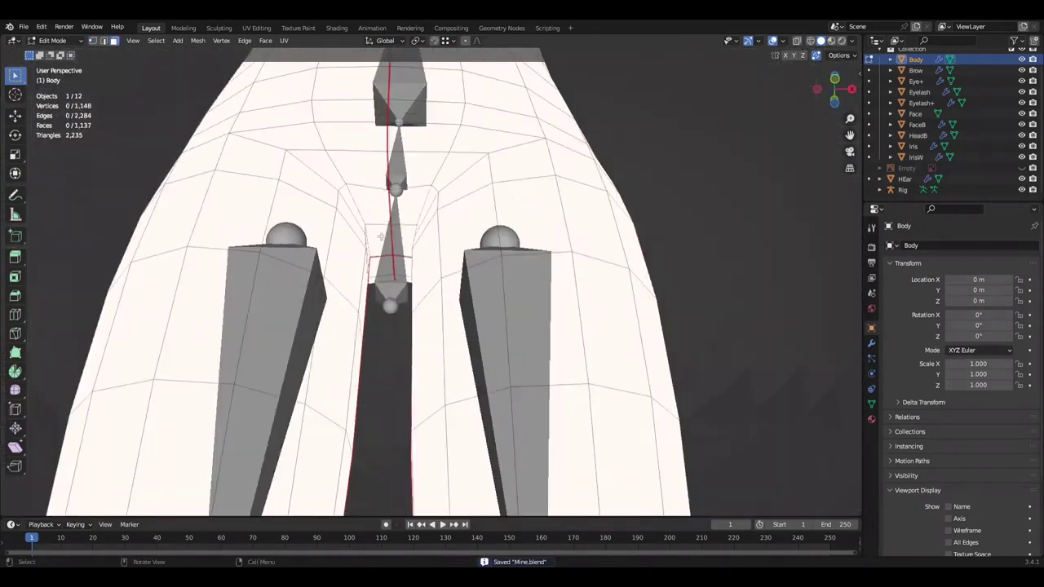
ctrl+click(618, 261)
key(KP_1)
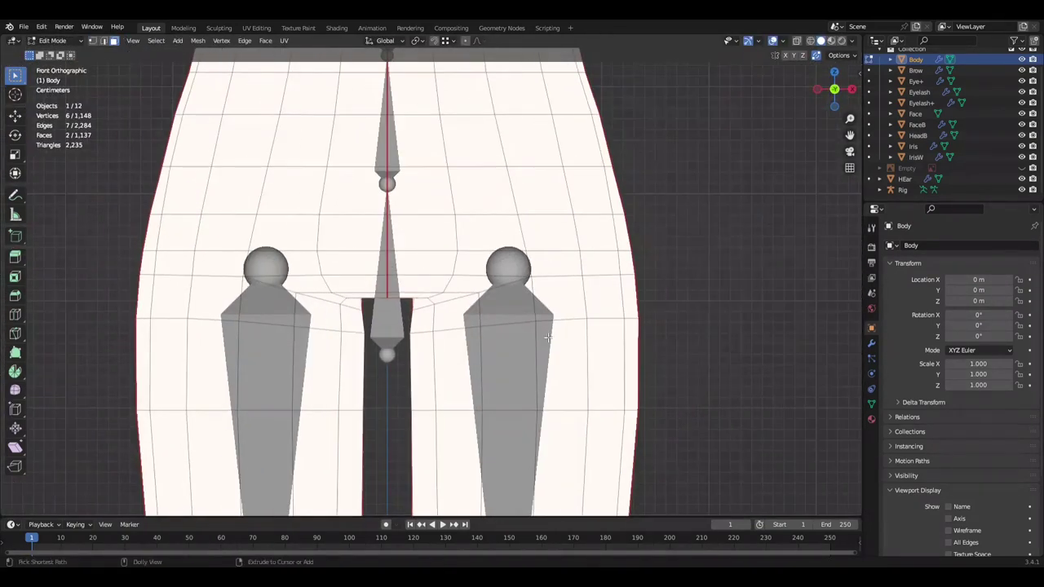
scroll(544, 341, up, 2)
mouse_move(544, 341)
middle_down()
mouse_move(662, 284)
mouse_move(349, 289)
middle_up()
scroll(661, 285, down, 3)
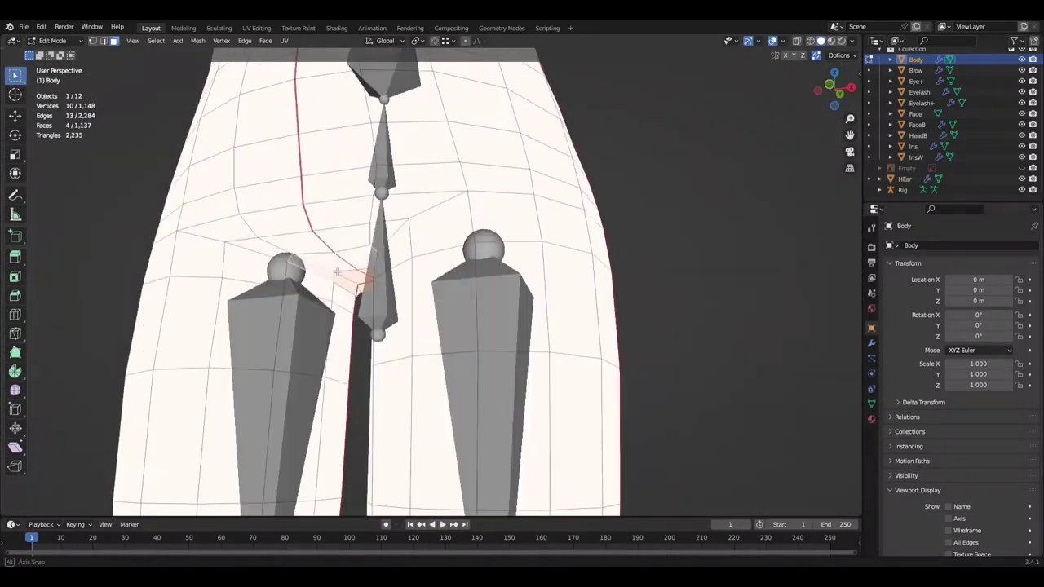
key(KP_1)
key(e)
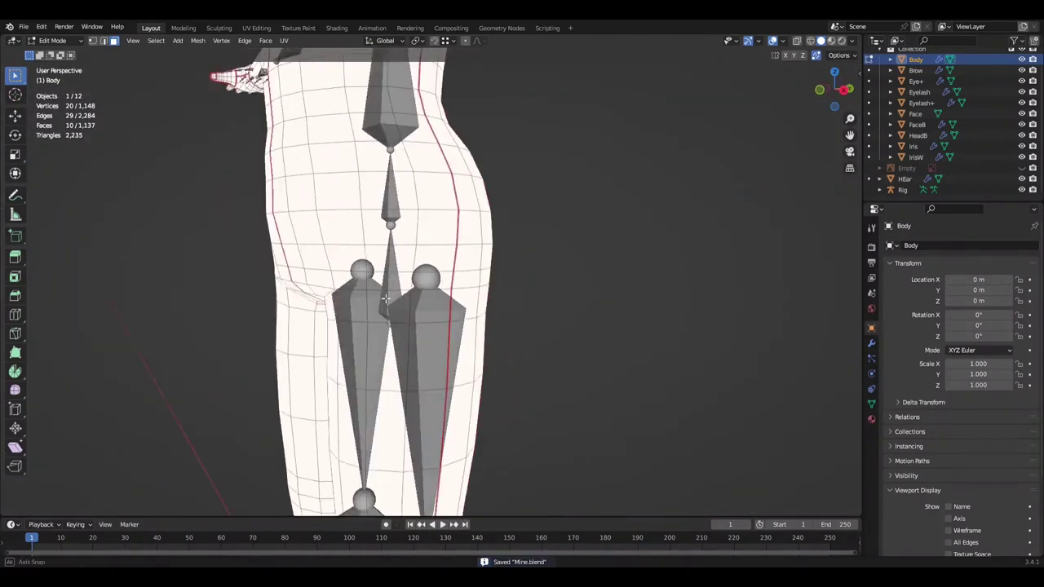
key(ctrl+z)
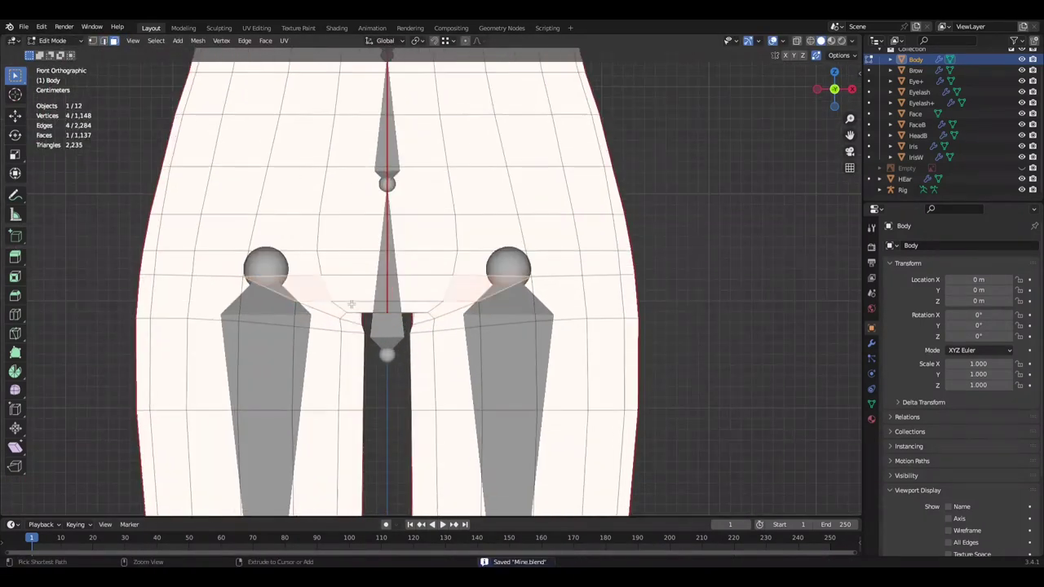
Step: Grow the crotch selection and reshape it, checking from front and back views
key(ctrl+KP_Add)
middle_drag(624, 298, 513, 303)
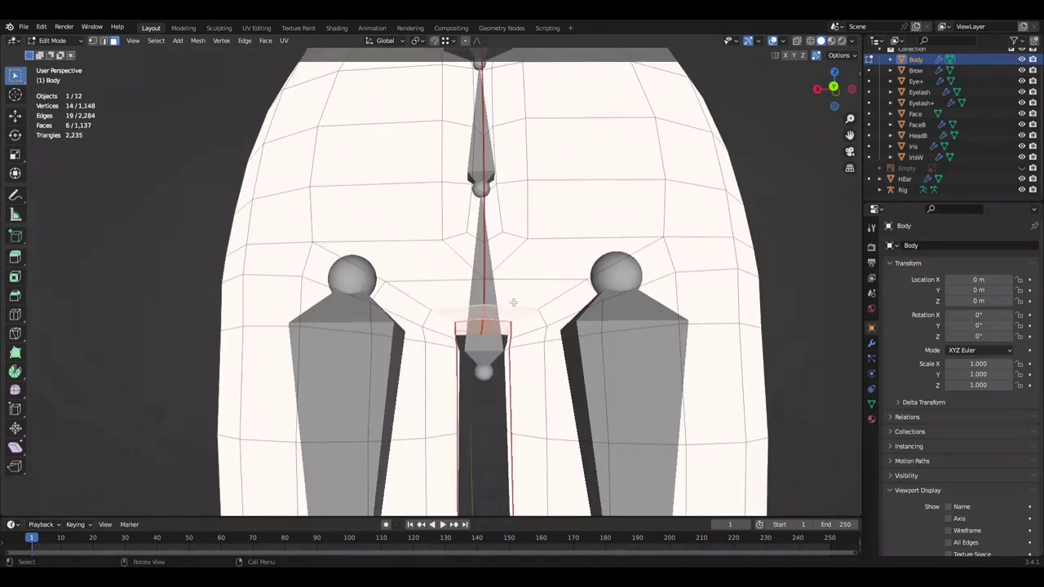
key(KP_1)
scroll(569, 269, up, 5)
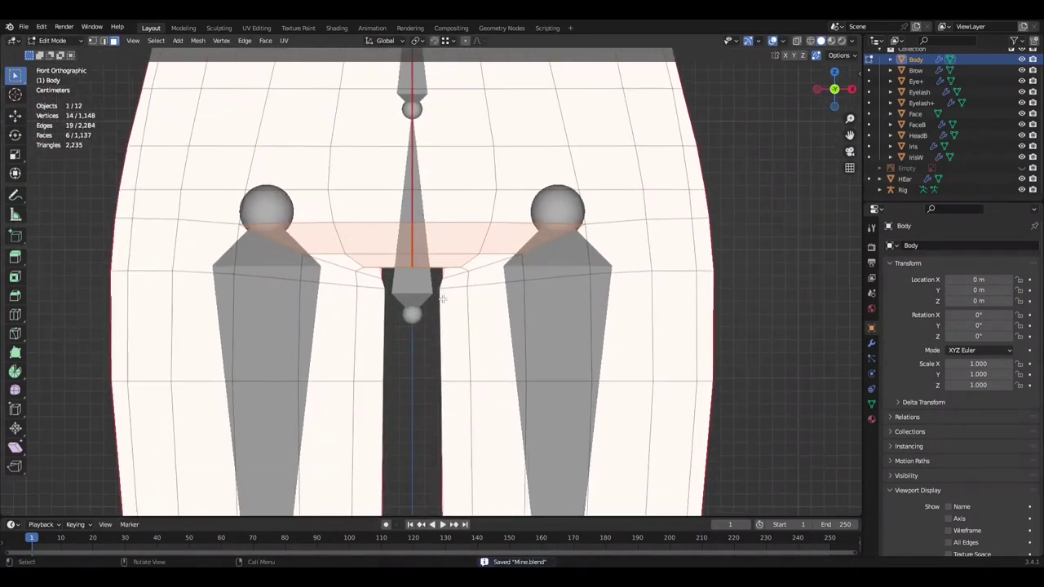
key(ctrl+KP_1)
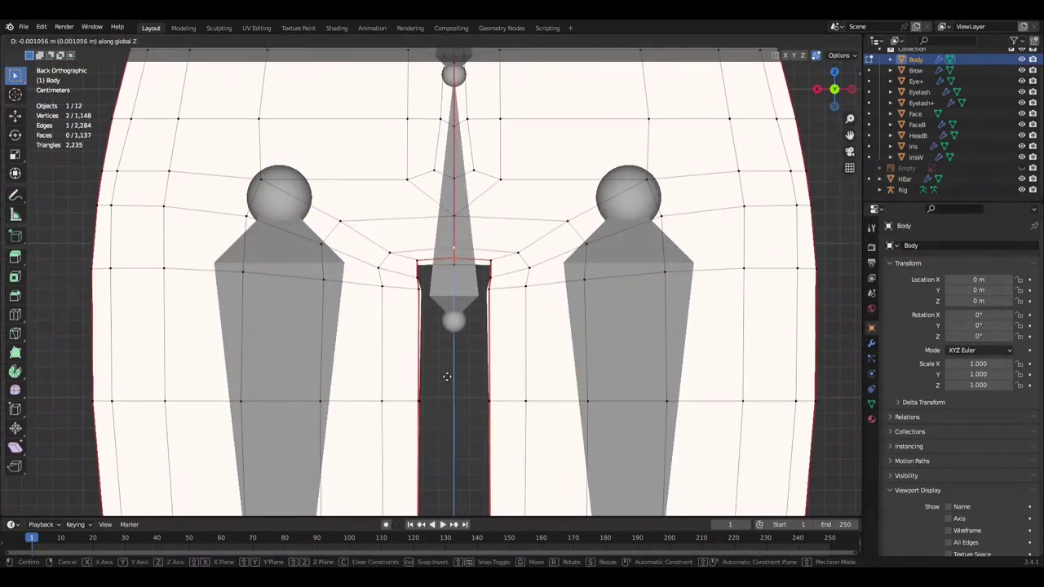
click(447, 376)
middle_drag(447, 376, 485, 376)
middle_drag(529, 318, 637, 302)
Step: Lower the crotch vertices along Z around the thigh bones and review the hip shape
key(g)
key(z)
click(731, 286)
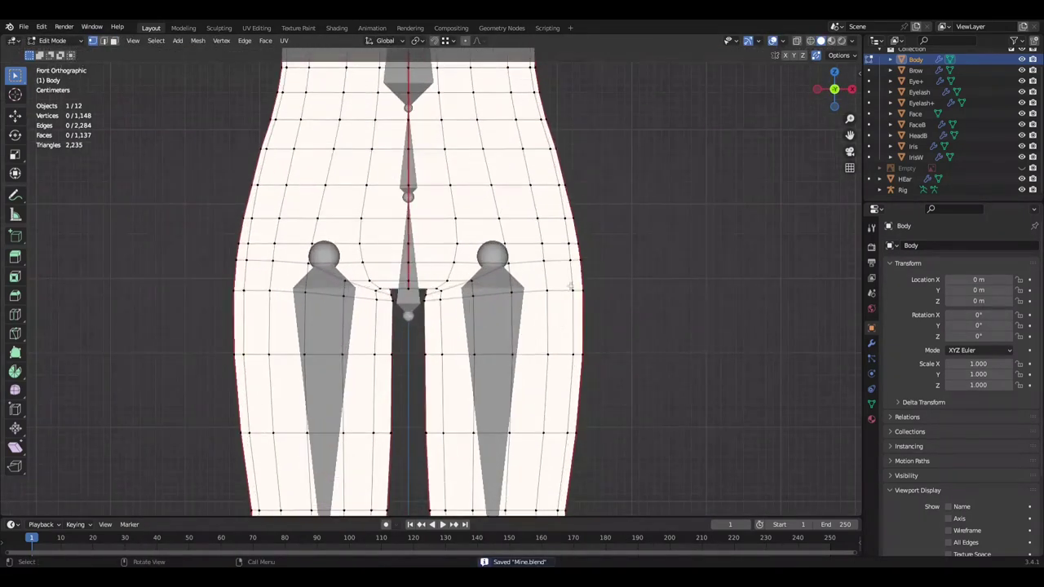
scroll(437, 216, up, 5)
key(KP_1)
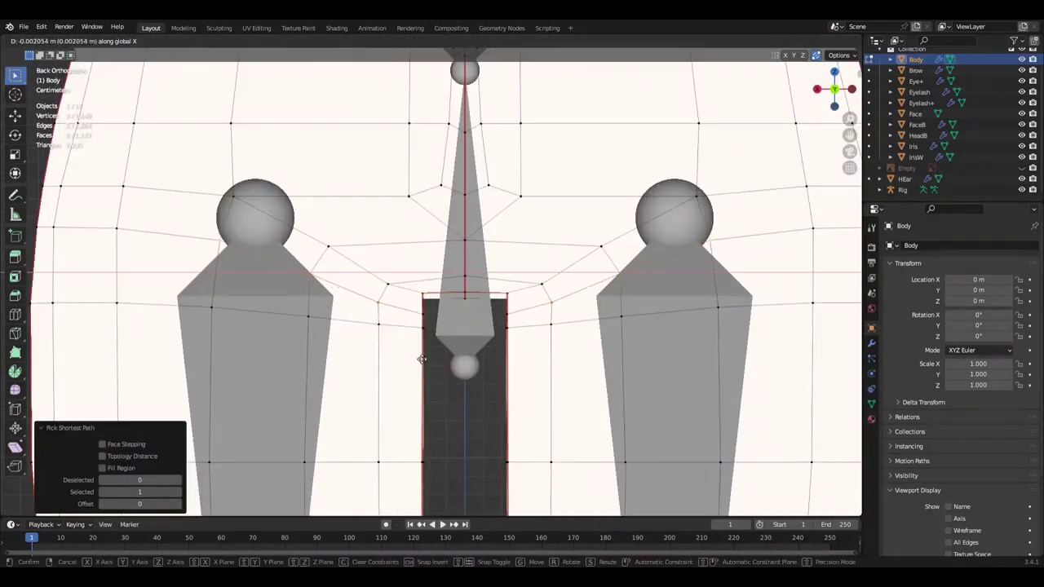
mouse_move(421, 359)
middle_down()
mouse_move(518, 366)
mouse_move(413, 351)
middle_up()
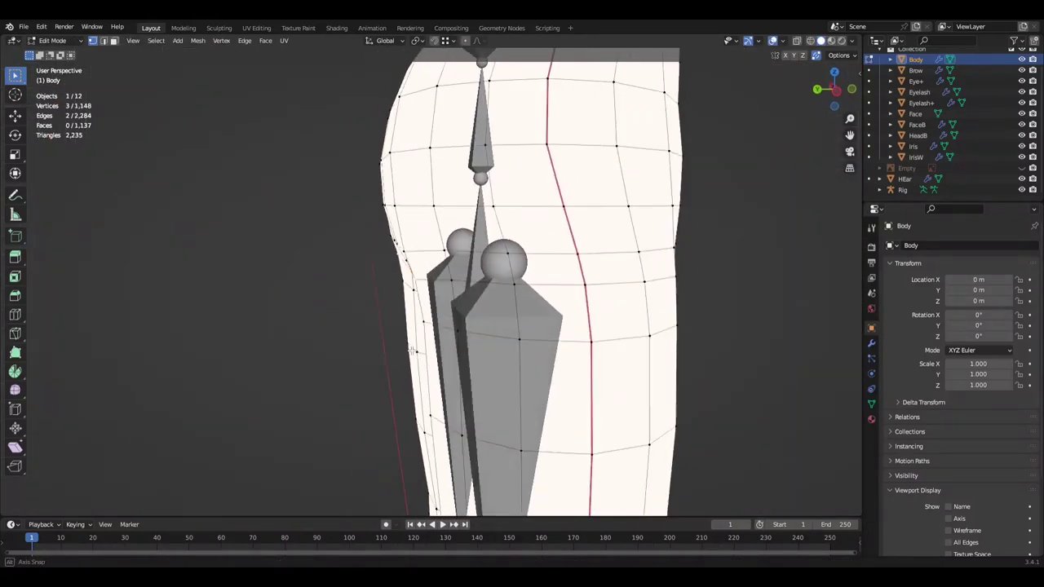
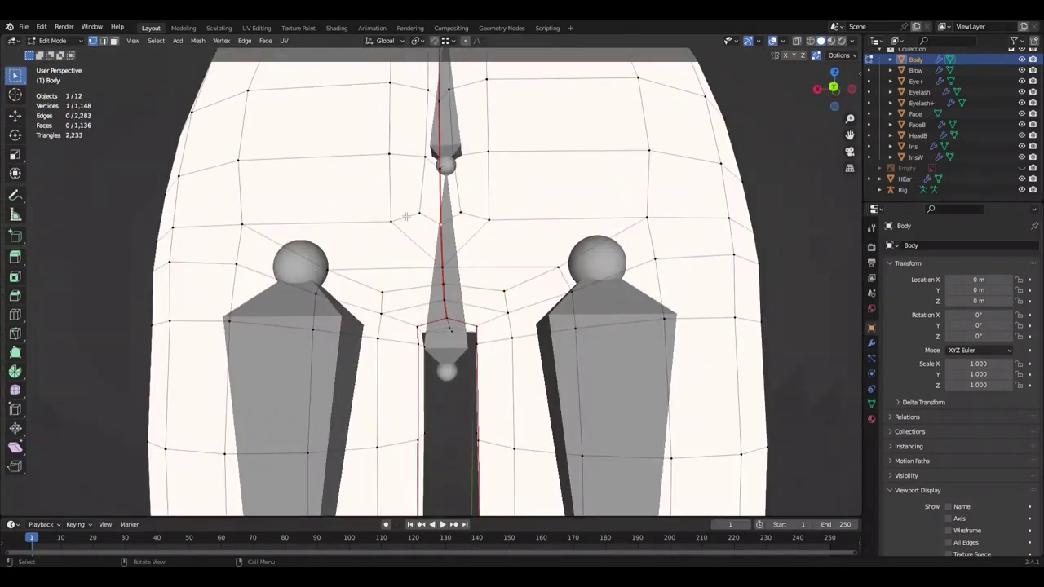
Step: Add another crotch face to the selection and cancel the in-progress vertex move
shift+click(420, 254)
scroll(414, 244, up, 1)
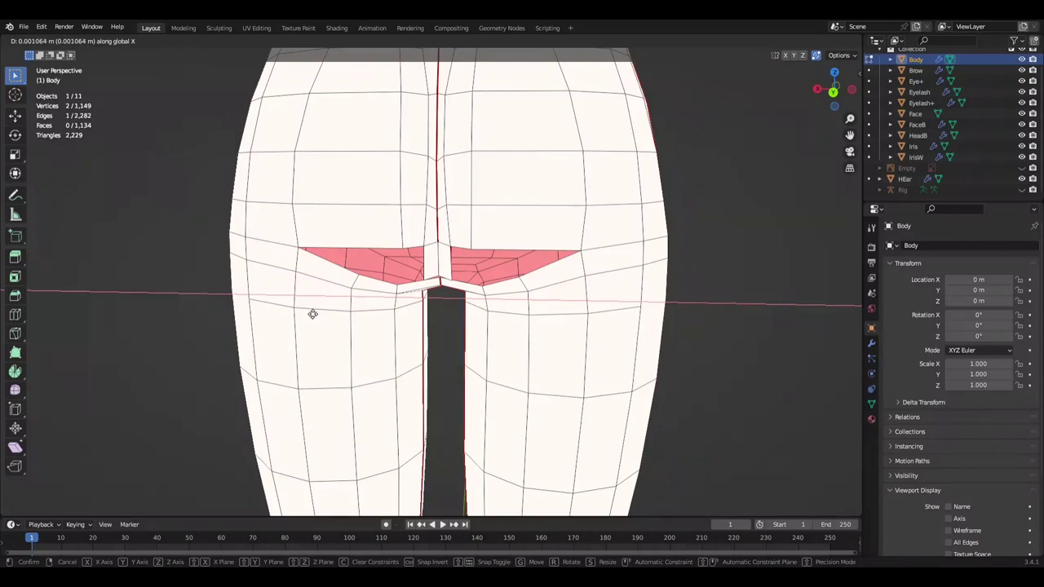
right_click(493, 336)
key(Escape)
scroll(438, 264, down, 3)
Step: Select the shortest edge path along the crotch and rotate it about the X axis
ctrl+click(438, 263)
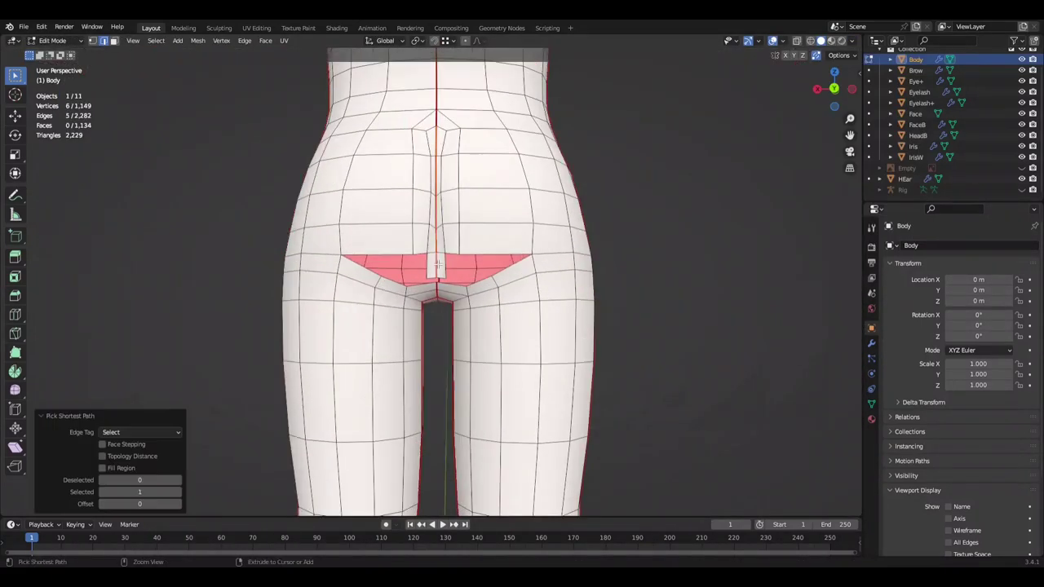
scroll(438, 263, up, 6)
scroll(443, 328, up, 2)
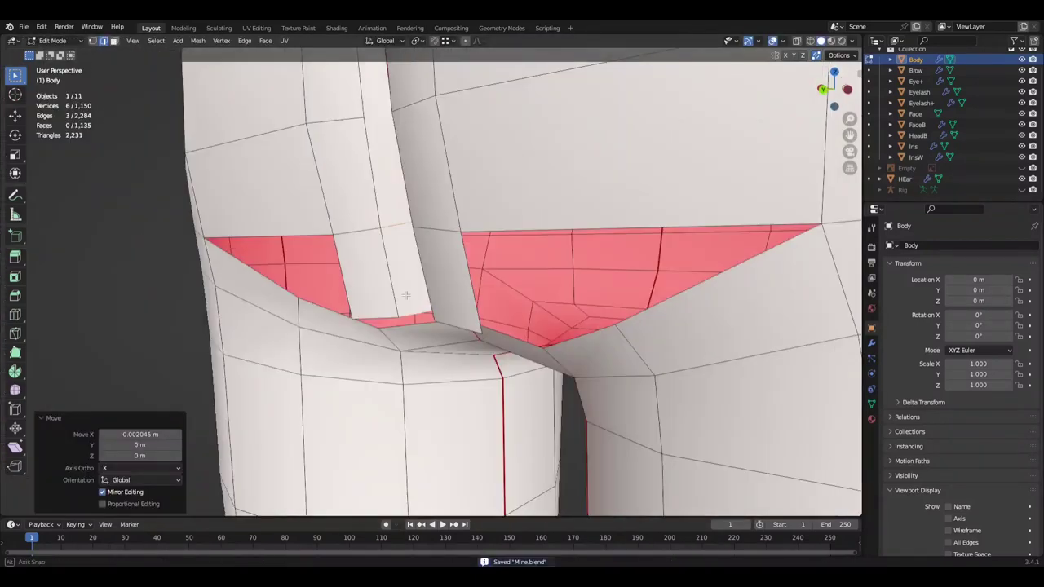
key(r)
key(x)
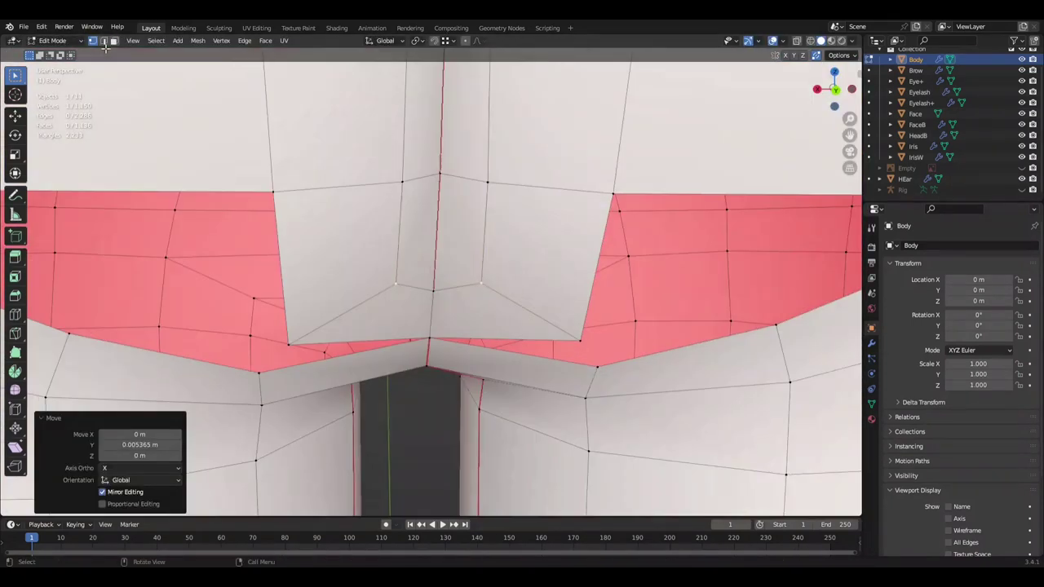
right_click(409, 461)
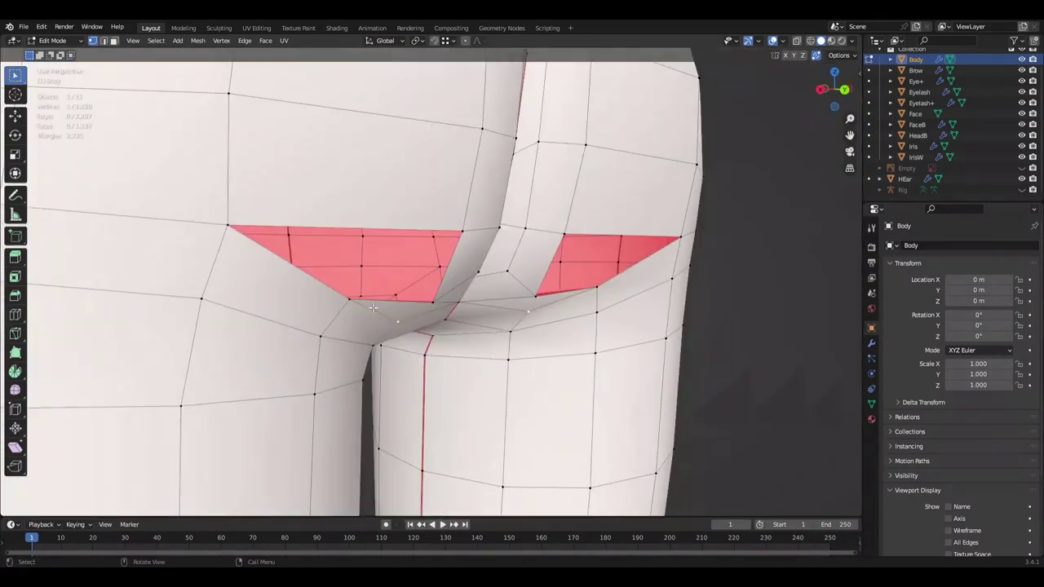
Step: Select a crotch vertex and mark the crotch edges sharp
click(401, 325)
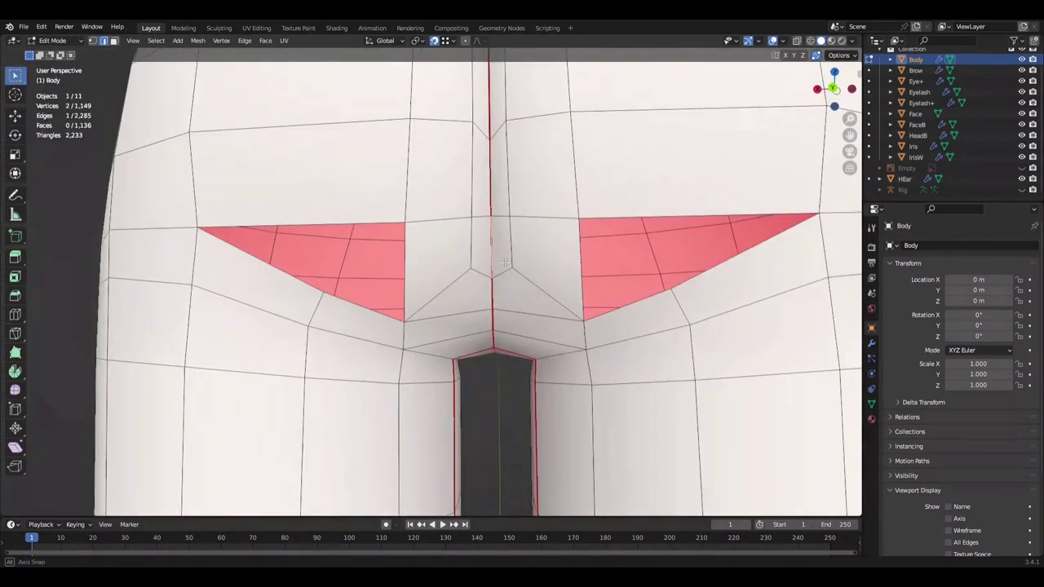
middle_drag(505, 263, 492, 308)
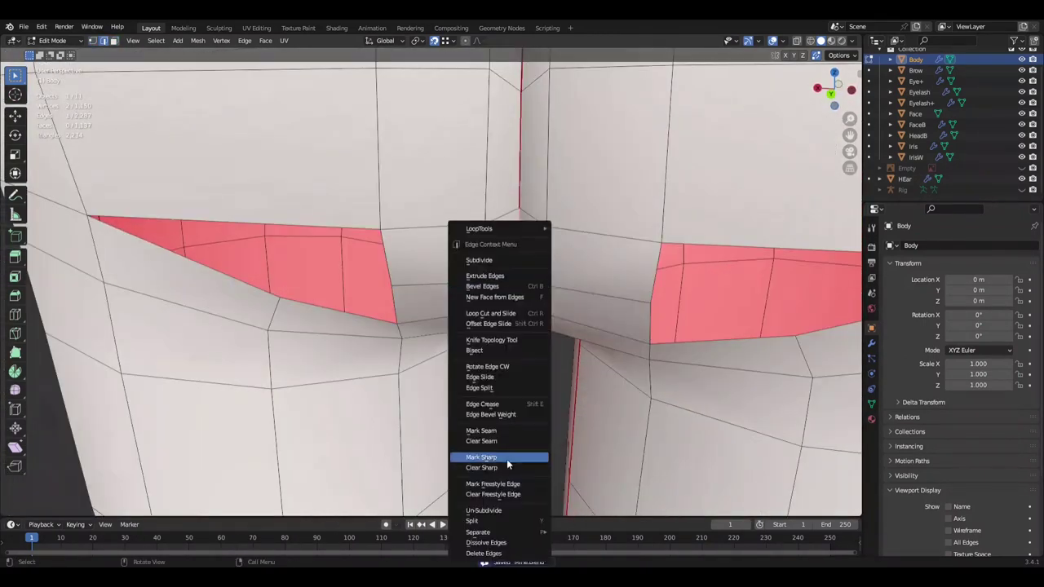
click(507, 458)
middle_drag(507, 458, 504, 314)
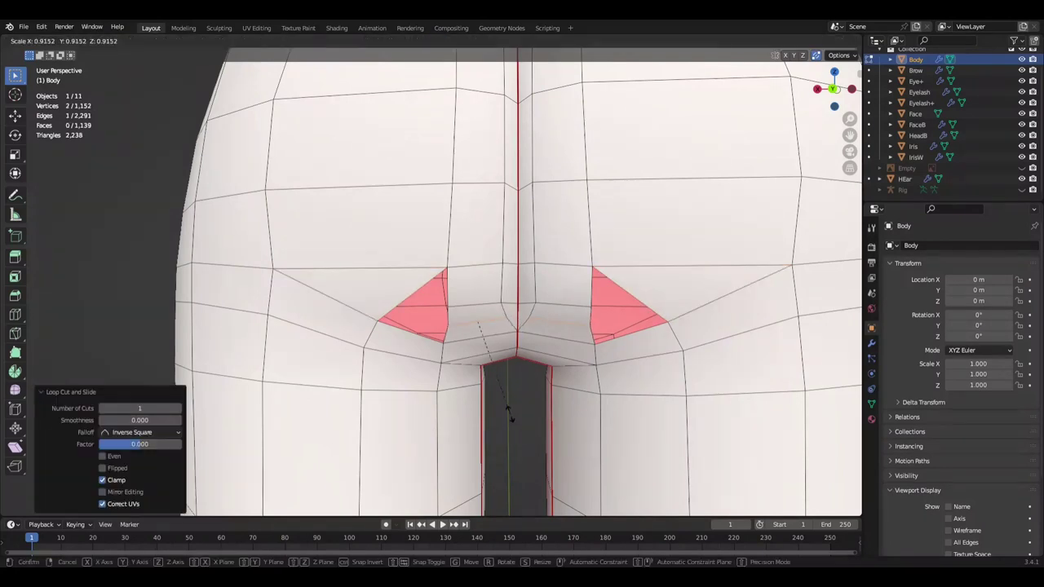
Step: Merge the moved vertex into its neighbour and start repositioning another crotch vertex
click(449, 303)
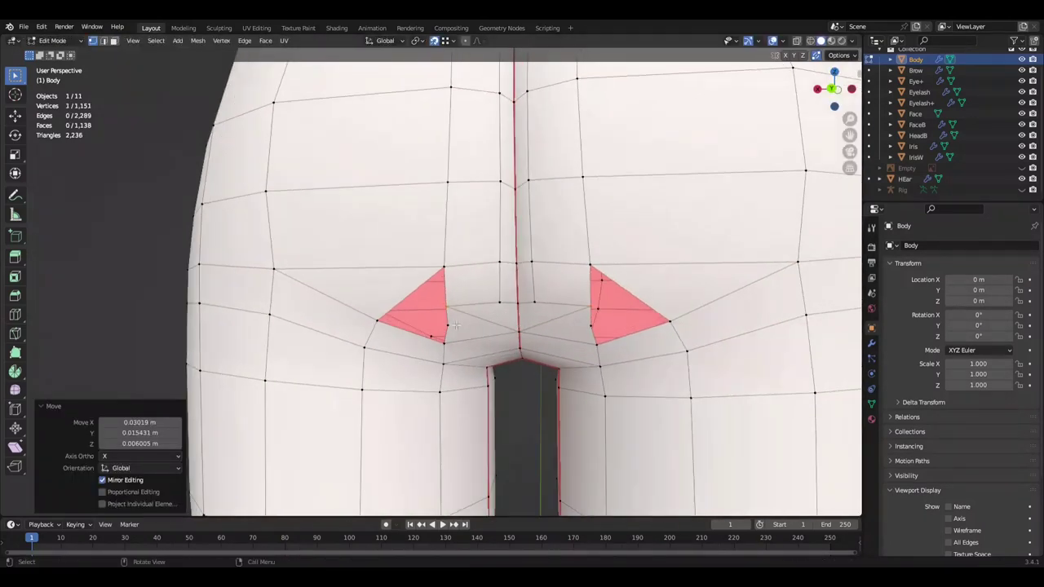
click(378, 319)
key(g)
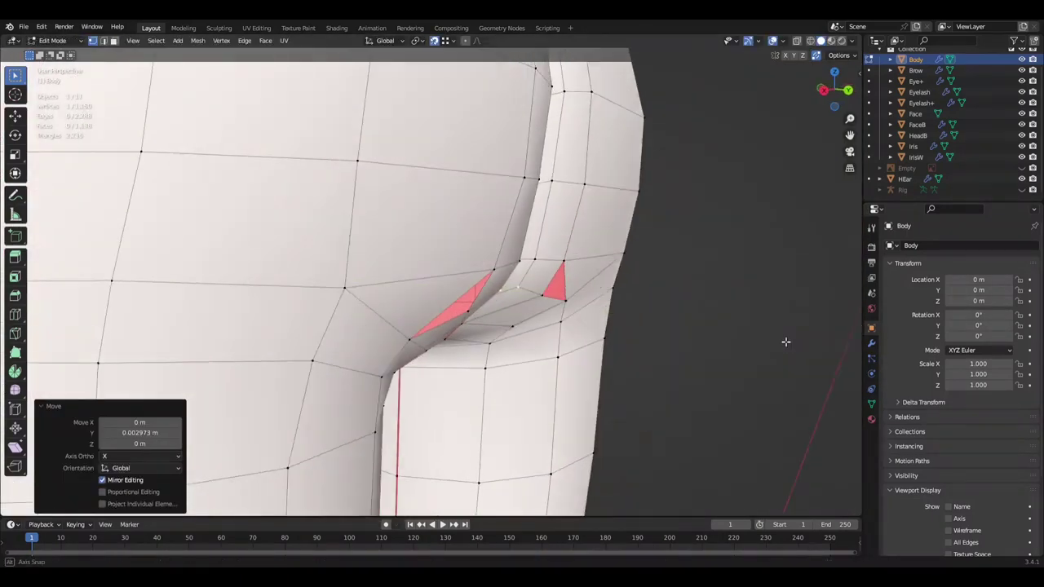
middle_drag(785, 341, 447, 329)
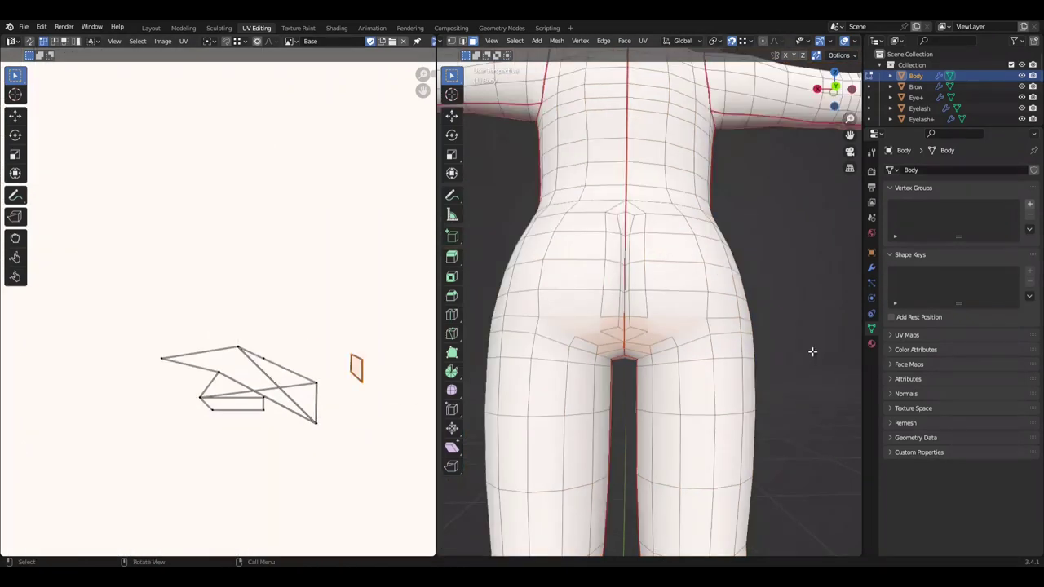
Step: Undo the recent crotch UV edits and save Mine.blend
scroll(338, 347, down, 1)
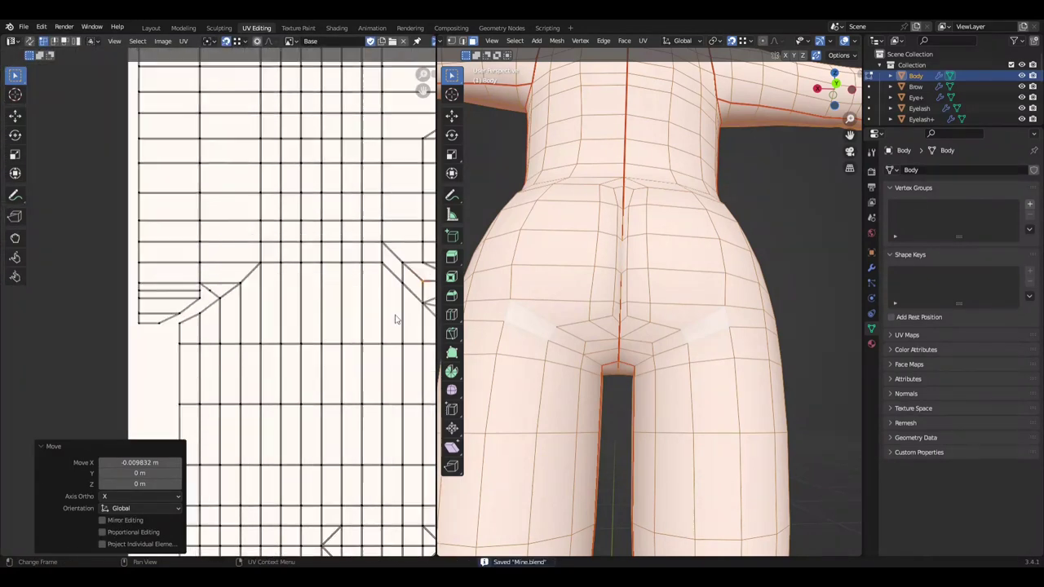
key(ctrl+z)
key(ctrl+z)
scroll(277, 326, down, 2)
scroll(324, 369, down, 3)
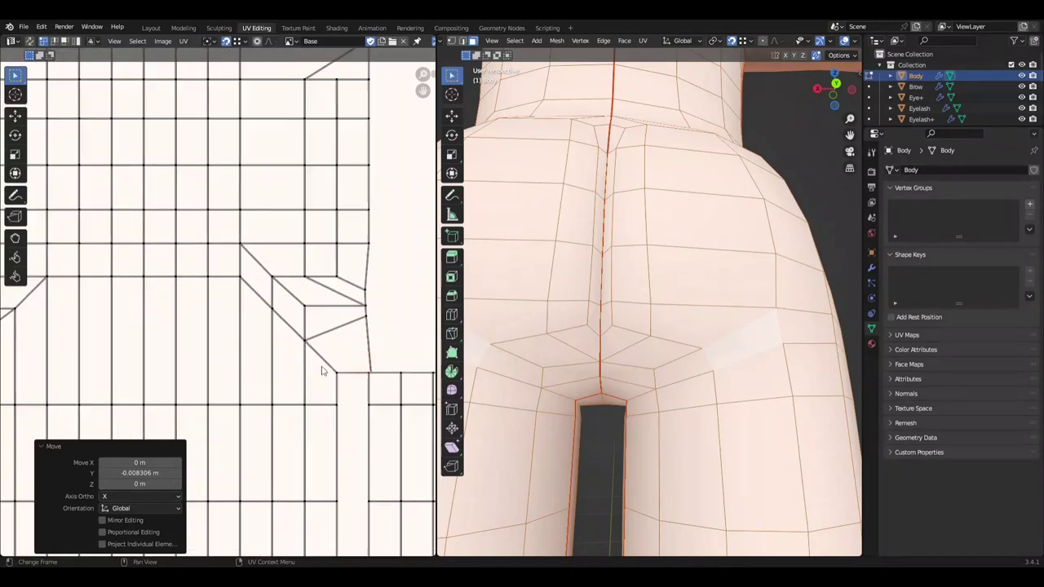
scroll(290, 297, down, 3)
scroll(231, 334, up, 2)
scroll(400, 350, down, 3)
key(ctrl+z)
scroll(265, 343, up, 3)
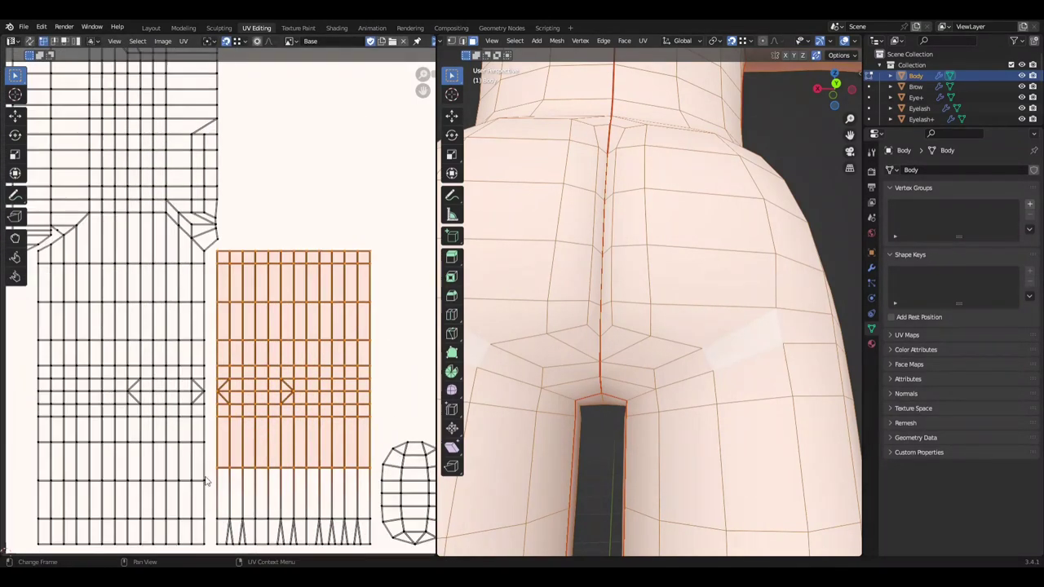
key(ctrl+s)
Step: Undo the island move and scale the selected crotch UV edge down
key(ctrl+z)
scroll(266, 342, up, 2)
scroll(277, 319, up, 3)
scroll(286, 306, down, 3)
scroll(290, 298, up, 2)
scroll(291, 298, down, 2)
scroll(291, 280, up, 1)
scroll(291, 280, down, 1)
key(s)
click(274, 279)
Step: Clear the edge selection, view the hips from the side, and save Mine.blend
scroll(274, 279, down, 1)
scroll(274, 279, down, 1)
scroll(381, 301, up, 1)
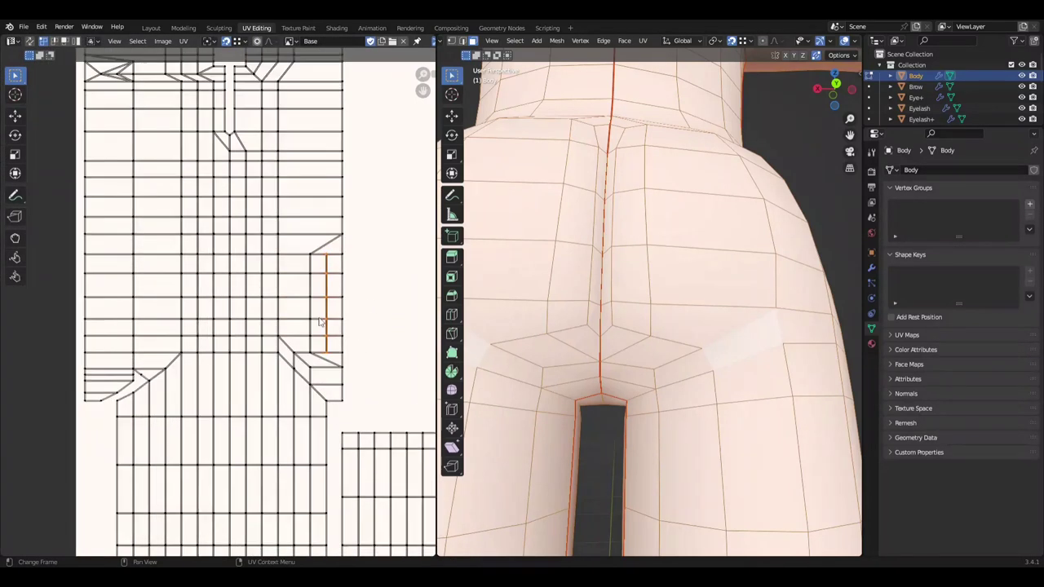
scroll(312, 367, down, 1)
scroll(239, 302, up, 1)
scroll(163, 367, down, 1)
scroll(653, 367, down, 2)
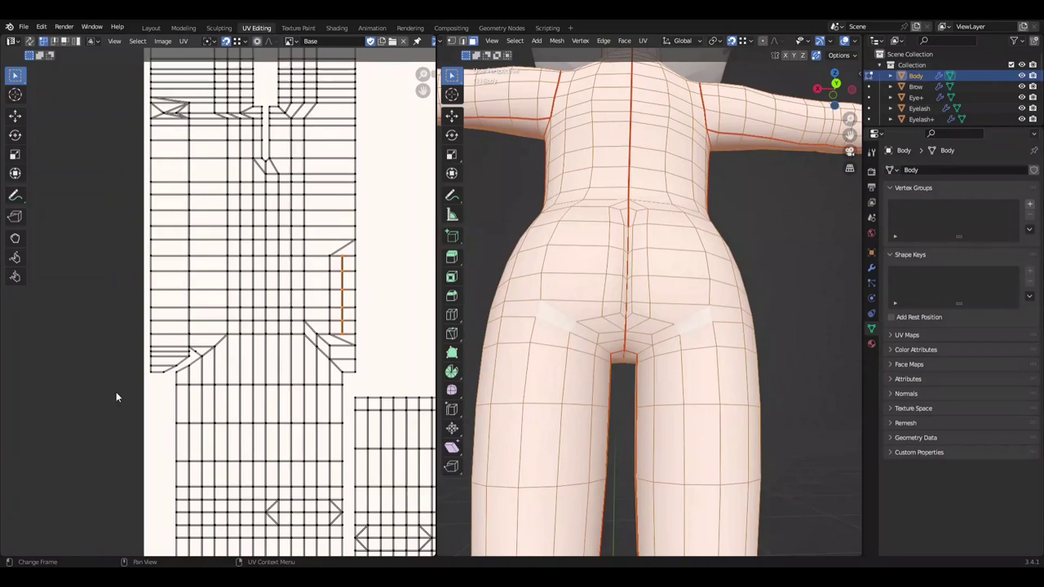
middle_drag(653, 367, 665, 408)
scroll(665, 395, up, 3)
key(alt+a)
mouse_move(760, 345)
middle_down()
mouse_move(722, 359)
mouse_move(734, 368)
mouse_move(664, 367)
mouse_move(755, 380)
middle_up()
Step: Select an edge path across the crotch, cancelling the X-axis move
scroll(758, 373, down, 1)
key(ctrl+s)
key(g)
key(x)
scroll(755, 380, down, 2)
scroll(690, 308, up, 1)
ctrl+click(758, 271)
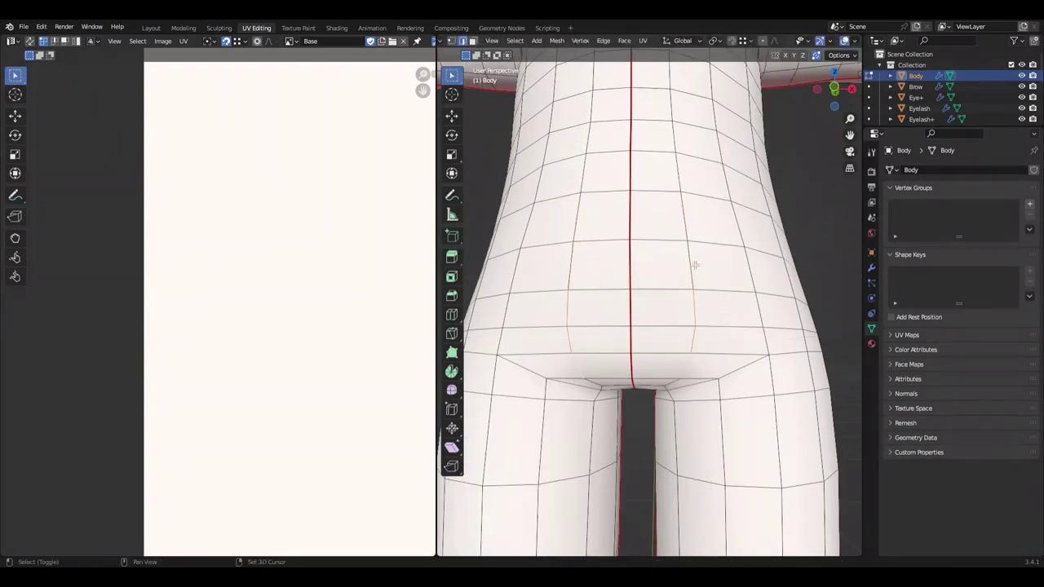
key(Escape)
scroll(708, 177, down, 2)
scroll(708, 177, up, 1)
Step: Select the whole mesh, then the crotch face to show its UV island
middle_drag(708, 177, 645, 383)
key(a)
scroll(667, 334, up, 1)
click(608, 365)
scroll(644, 383, down, 2)
Step: Select the whole mesh with the thin crotch face active and save
scroll(644, 383, up, 1)
key(a)
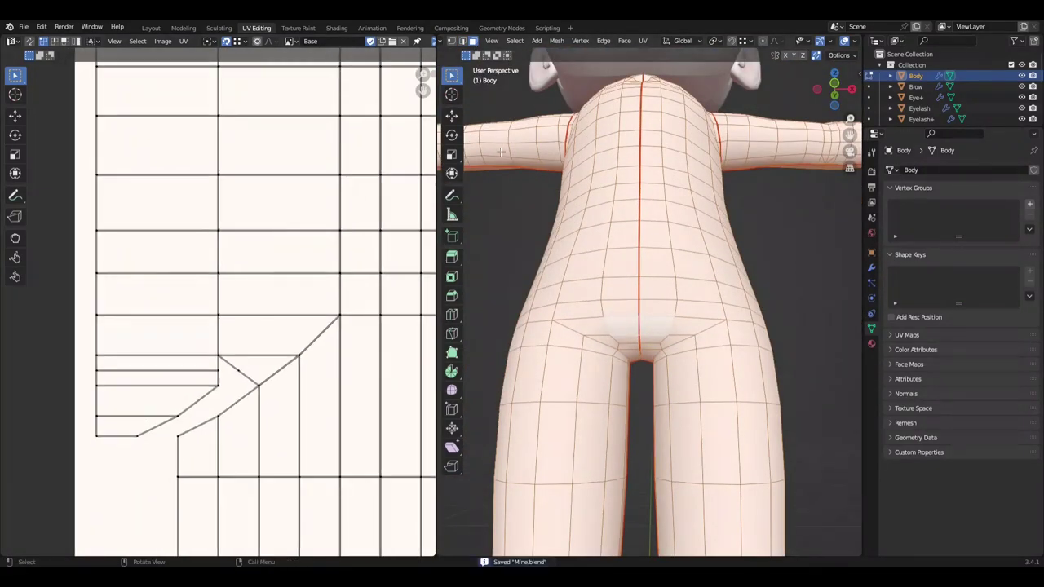
key(ctrl+s)
click(652, 356)
key(a)
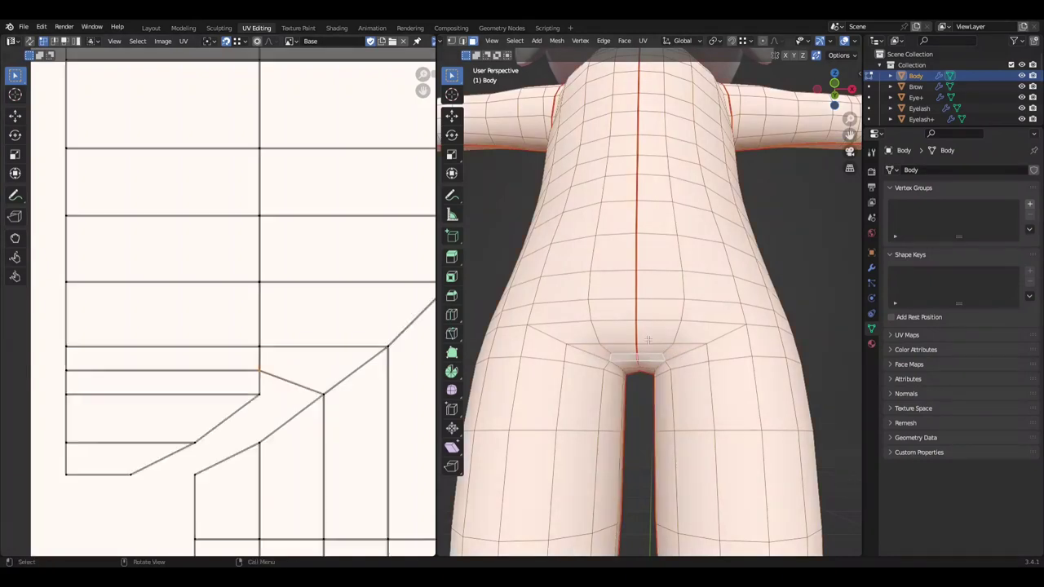
key(ctrl+s)
scroll(283, 389, down, 2)
scroll(284, 389, up, 1)
scroll(284, 388, down, 1)
scroll(244, 420, up, 2)
scroll(245, 420, up, 1)
Step: Box-select the crotch UV vertices, shift them horizontally, and save
mouse_move(170, 411)
mouse_down()
mouse_move(214, 422)
mouse_move(299, 414)
mouse_up()
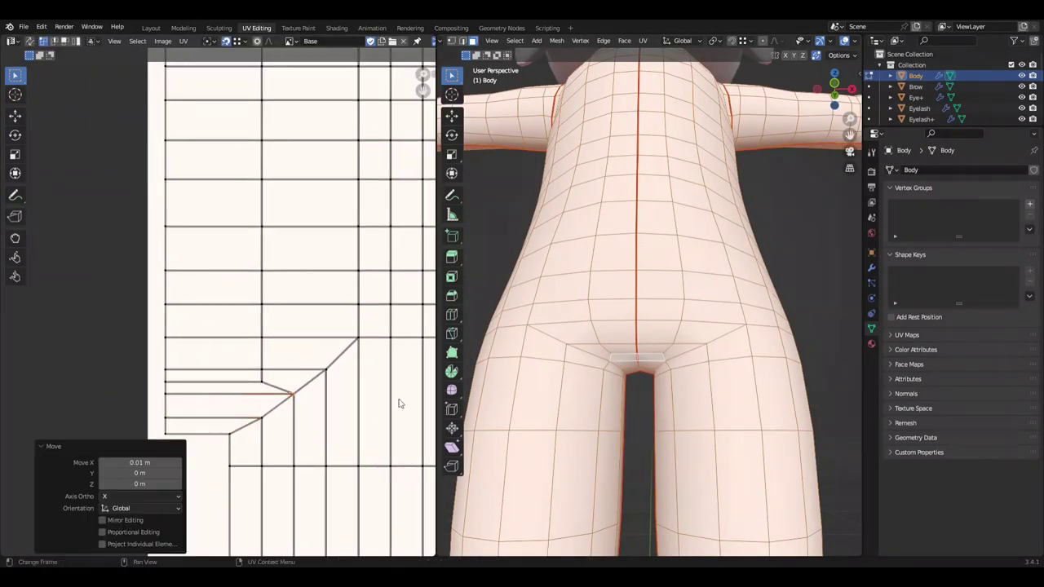
scroll(284, 394, up, 1)
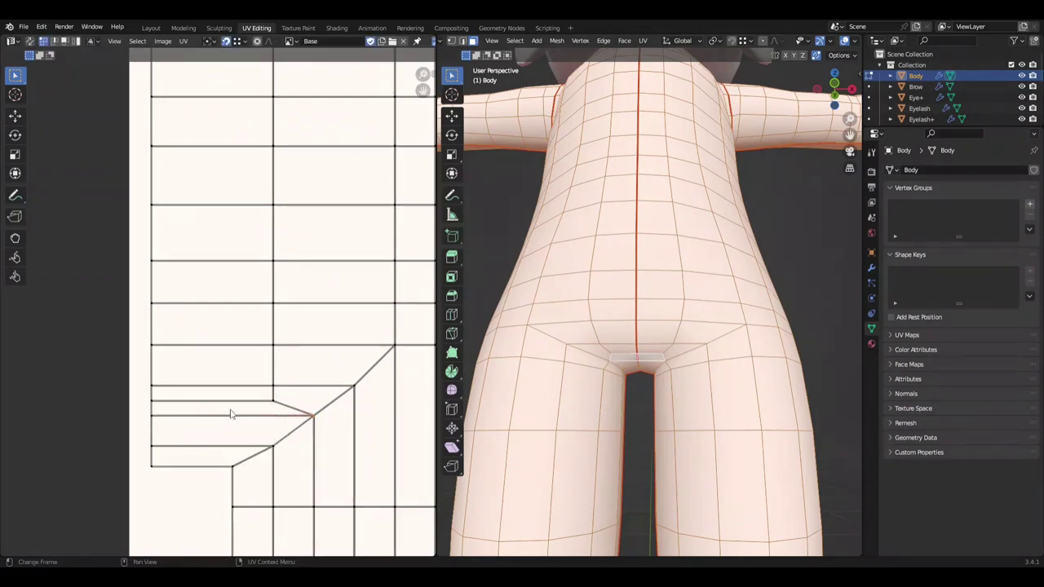
key(g)
key(x)
click(270, 444)
key(ctrl+s)
scroll(245, 424, down, 2)
scroll(186, 390, down, 2)
Step: Lower the bottom UV edge loop by an exact 0.01 and save
right_click(394, 377)
click(394, 377)
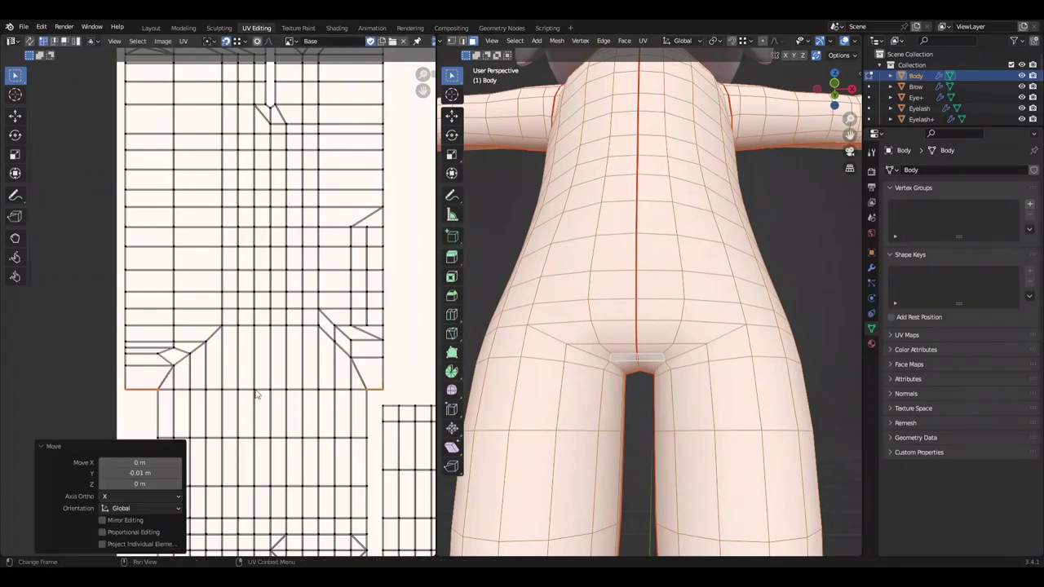
scroll(209, 362, up, 1)
key(g)
click(138, 361)
key(g)
key(BackSpace)
key(BackSpace)
key(Return)
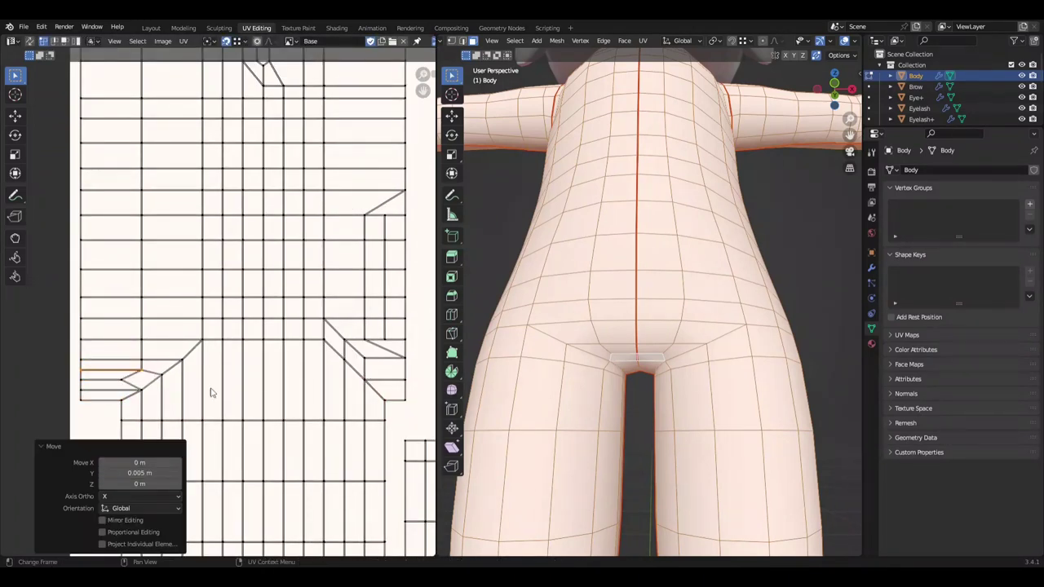
key(ctrl+s)
scroll(210, 393, down, 1)
Step: Shift the short UV edge column left by 0.01
alt+click(365, 374)
key(g)
click(320, 374)
click(151, 383)
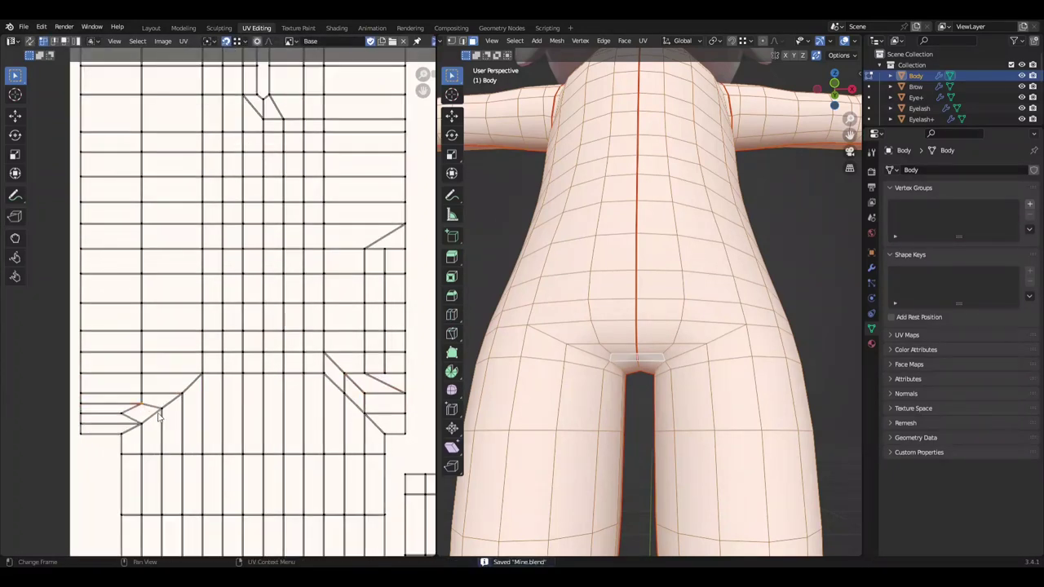
click(172, 378)
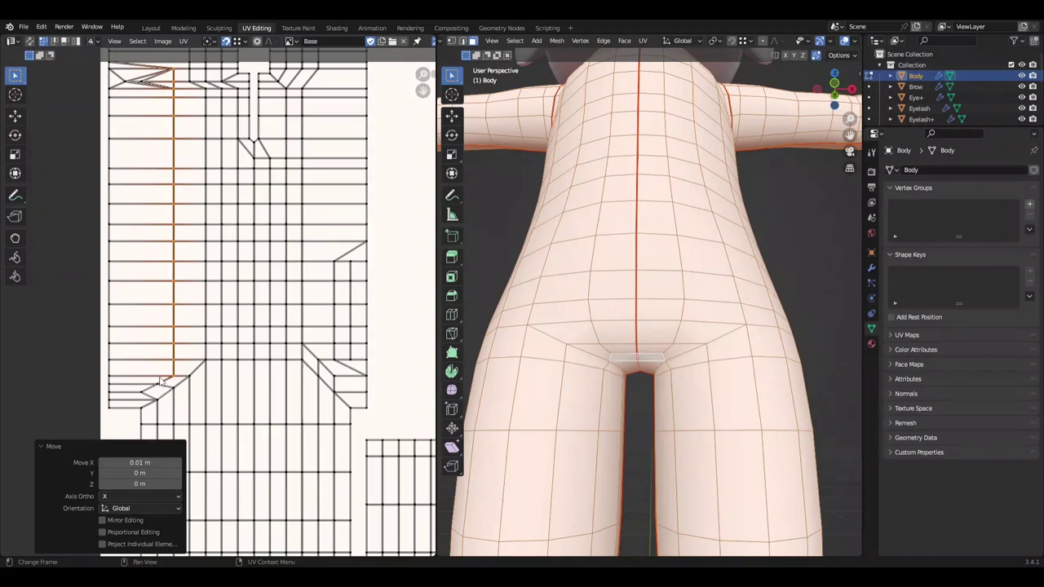
key(ctrl+z)
key(ctrl+shift+z)
click(151, 462)
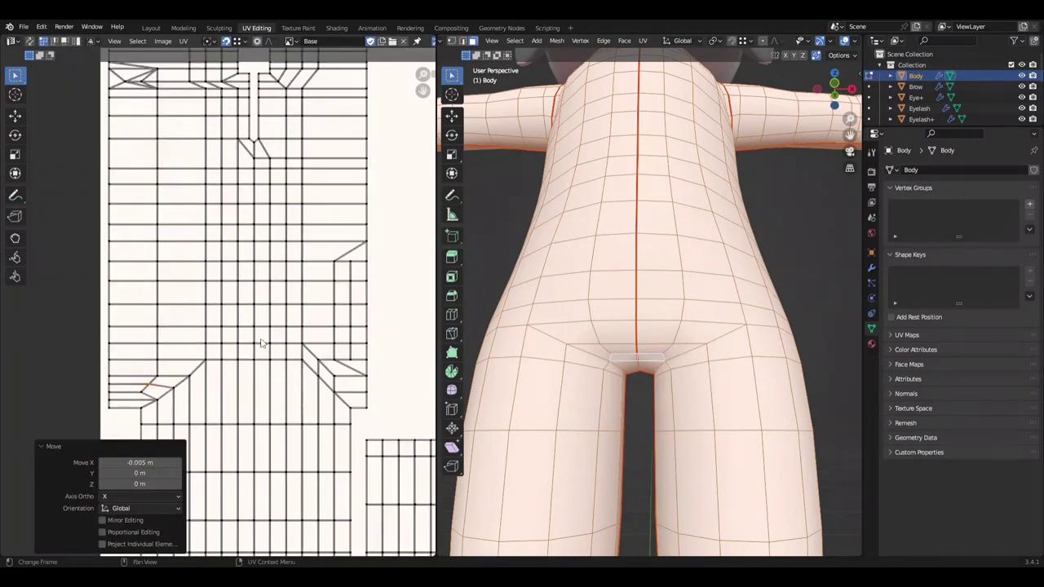
key(ctrl+z)
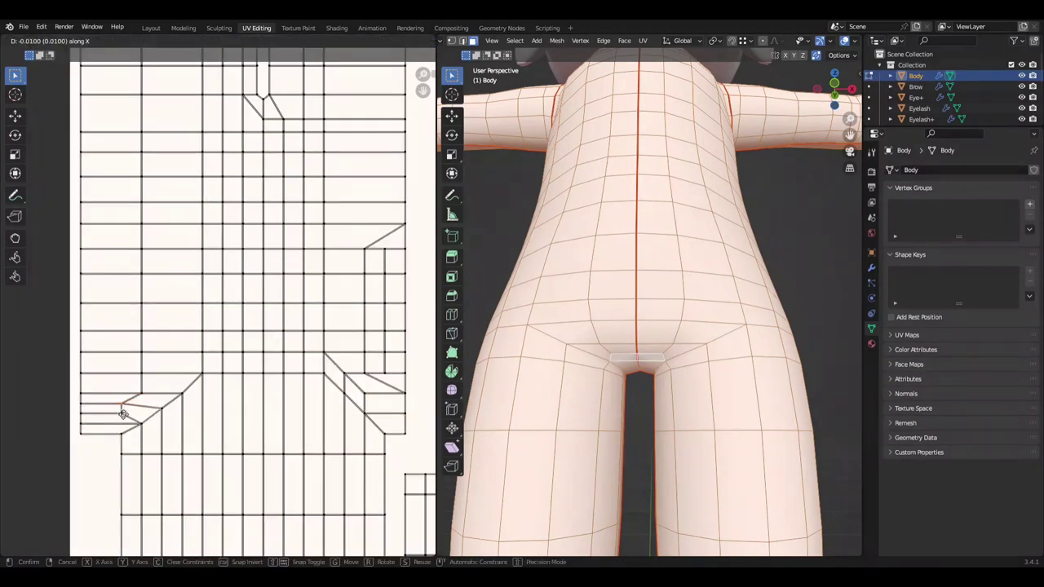
key(ctrl+shift+z)
key(ctrl+z)
key(ctrl+shift+z)
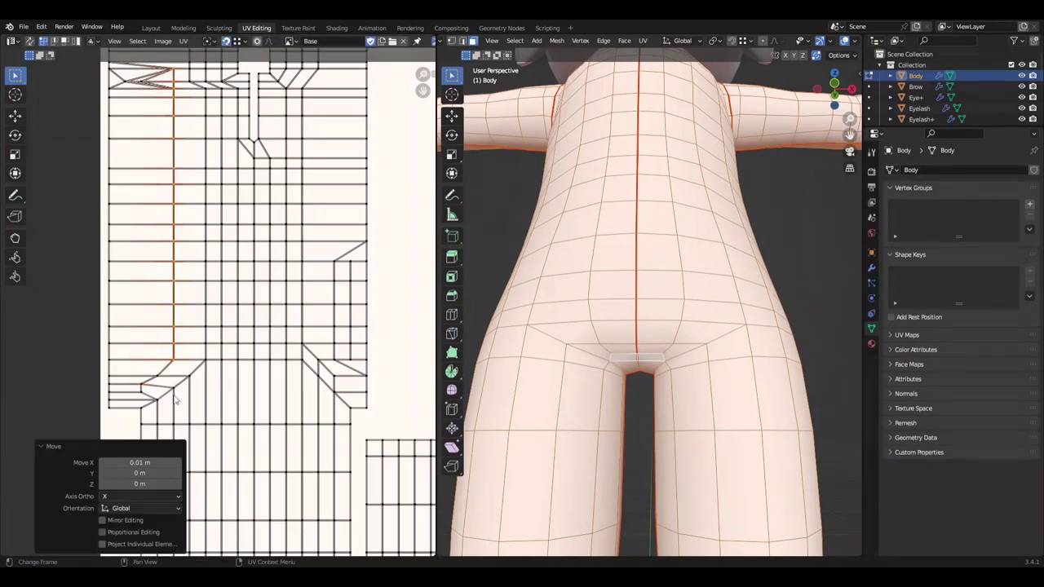
Step: Straighten the horizontal hip UV edges, raise them by 0.005, and save
middle_drag(349, 411, 395, 376)
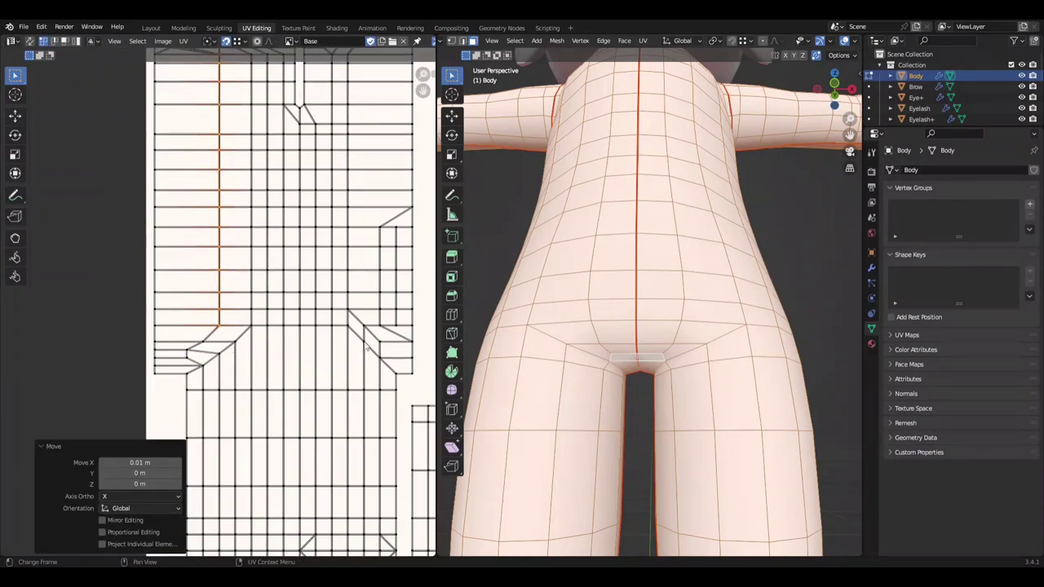
alt+click(366, 347)
key(shift+w)
click(392, 359)
click(219, 326)
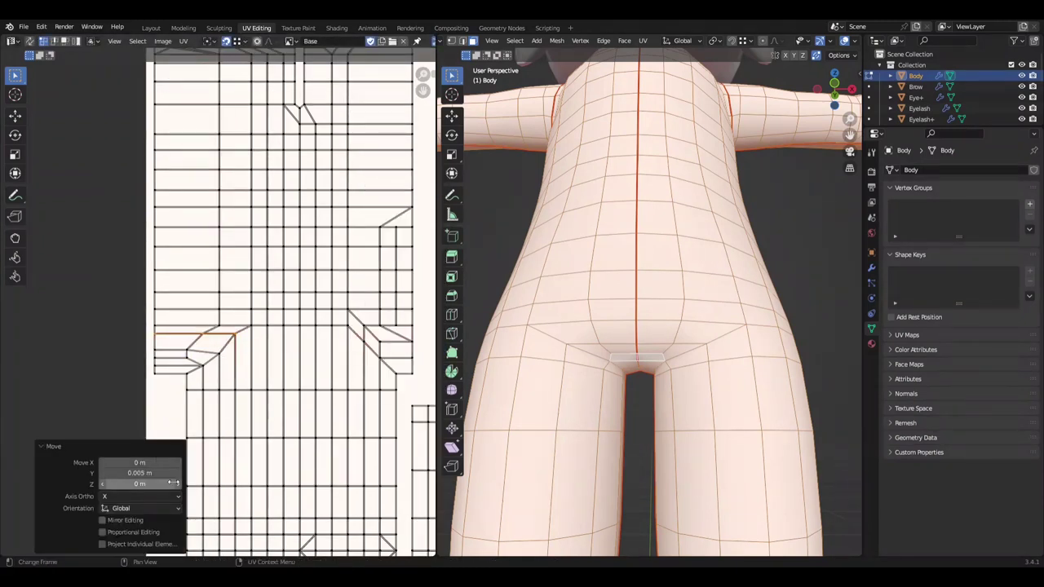
key(Return)
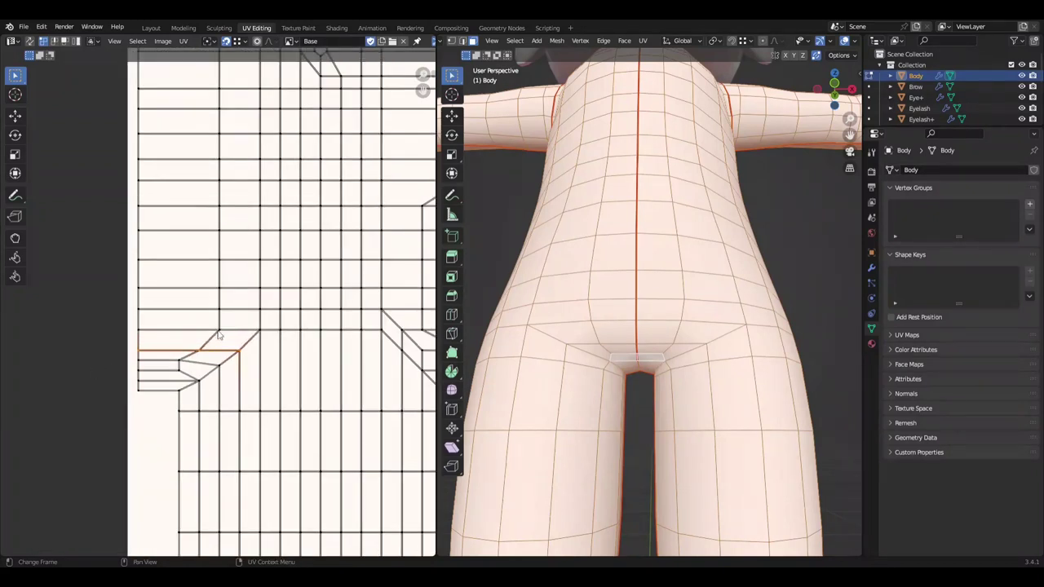
scroll(276, 379, down, 2)
scroll(231, 401, up, 2)
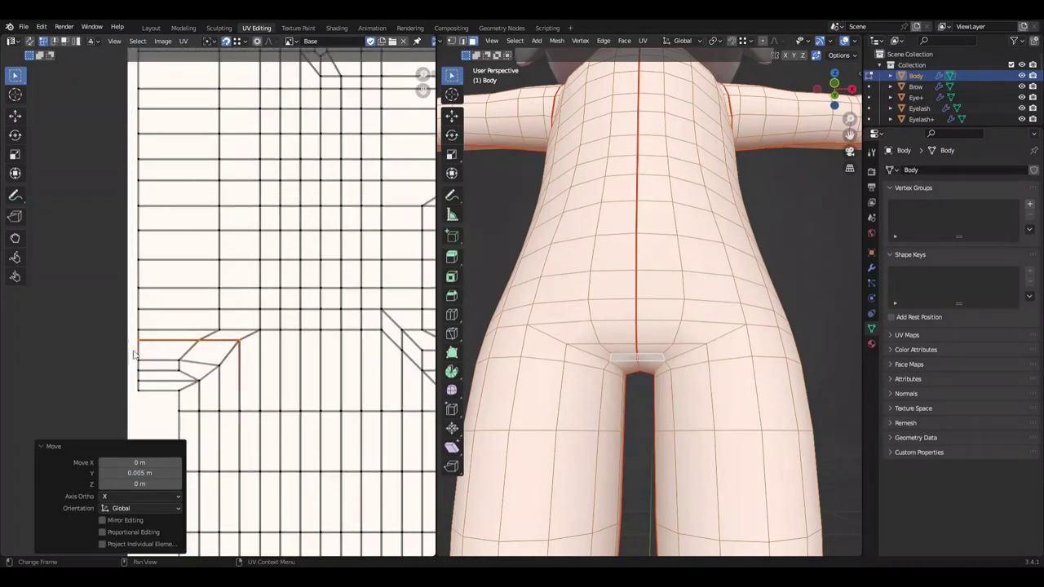
key(ctrl+s)
scroll(204, 366, down, 3)
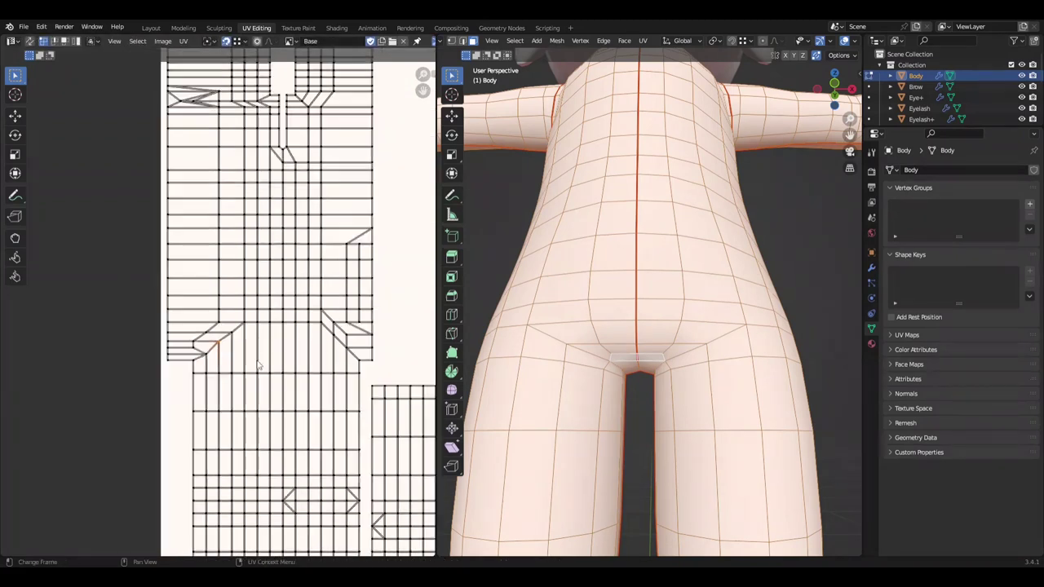
scroll(257, 364, up, 2)
Step: Nudge further hip UV edge rows vertically along Y and save
click(186, 357)
scroll(209, 318, up, 2)
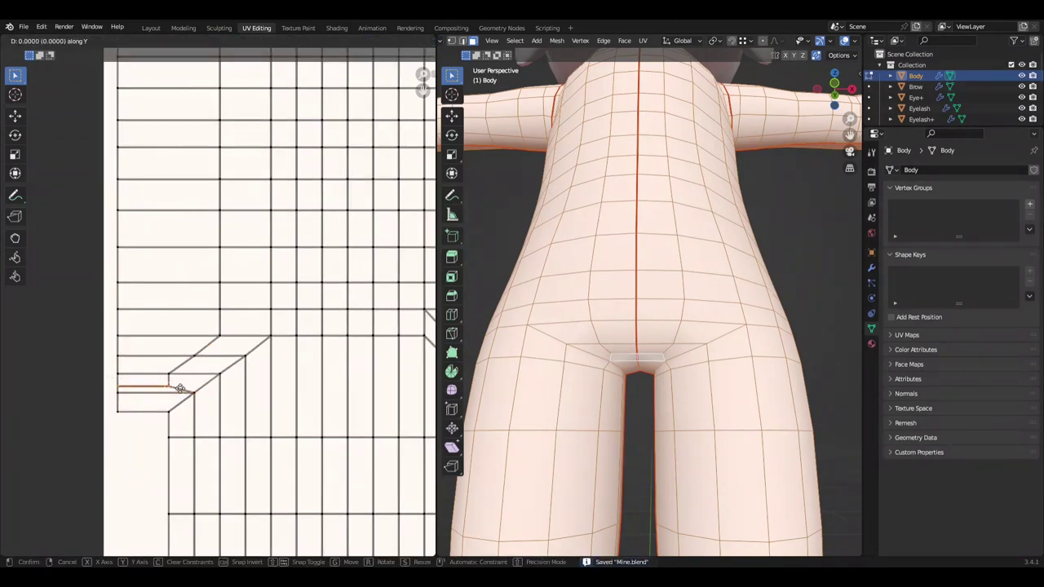
click(181, 389)
scroll(181, 389, down, 3)
key(ctrl+s)
scroll(237, 364, up, 2)
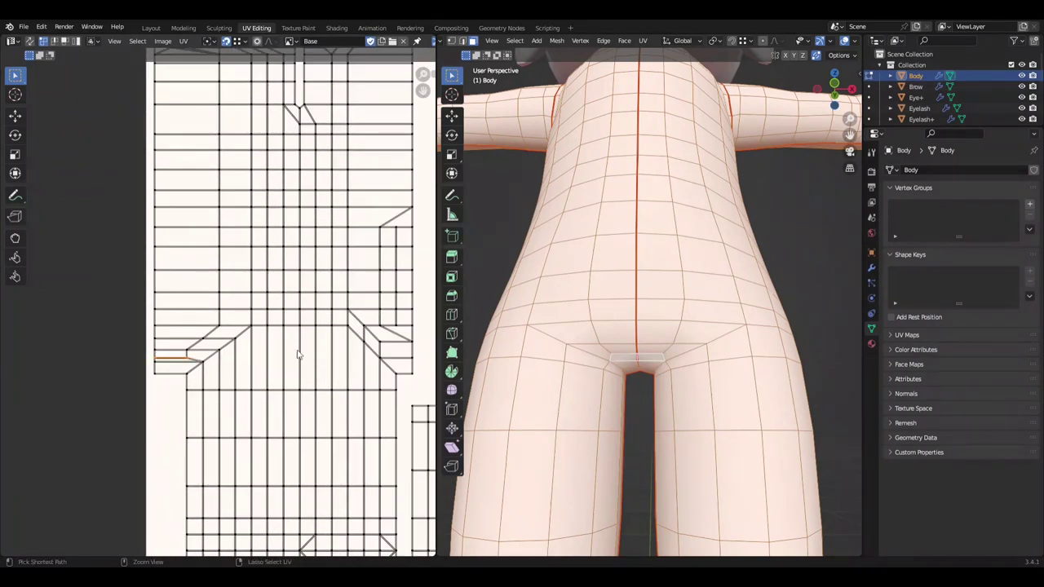
click(156, 345)
scroll(218, 416, up, 1)
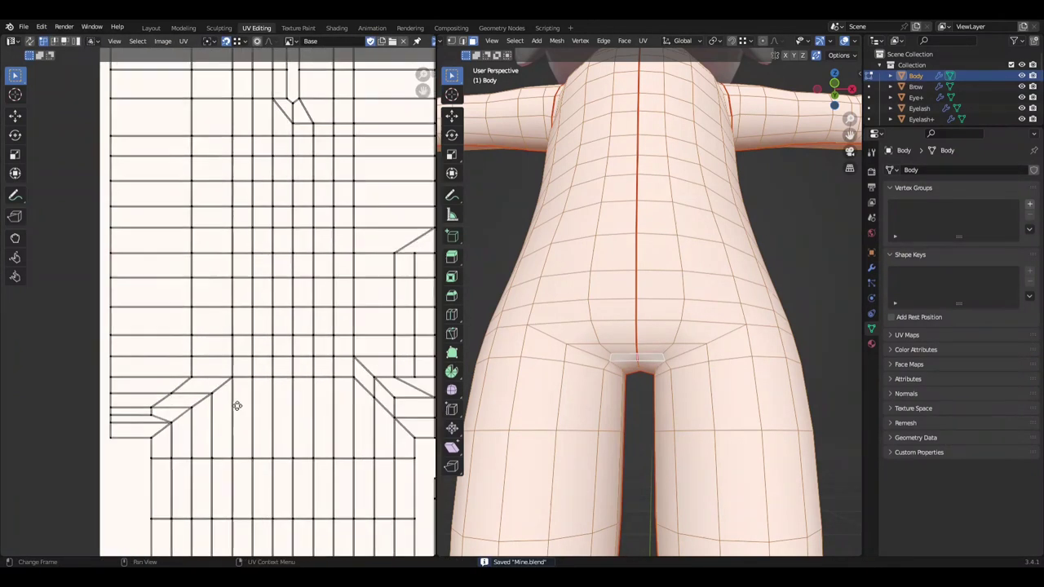
Step: Select a full-width UV edge row and move it vertically along Y
ctrl+click(233, 383)
key(g)
key(y)
click(159, 474)
Step: Select the linked crotch UV island and move it down along Y
key(Escape)
scroll(299, 426, down, 3)
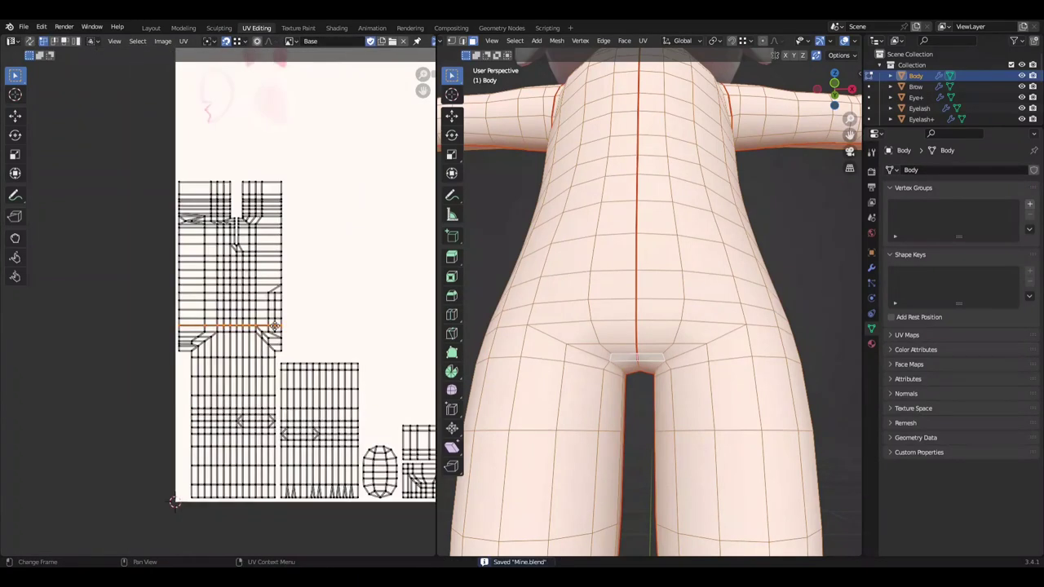
scroll(93, 101, up, 2)
key(l)
key(g)
key(y)
click(370, 391)
Step: Nudge the UV island vertically a few times, finishing with a 0.01 Y move, and save
key(g)
key(y)
click(319, 400)
key(g)
key(y)
click(318, 338)
text(gy)
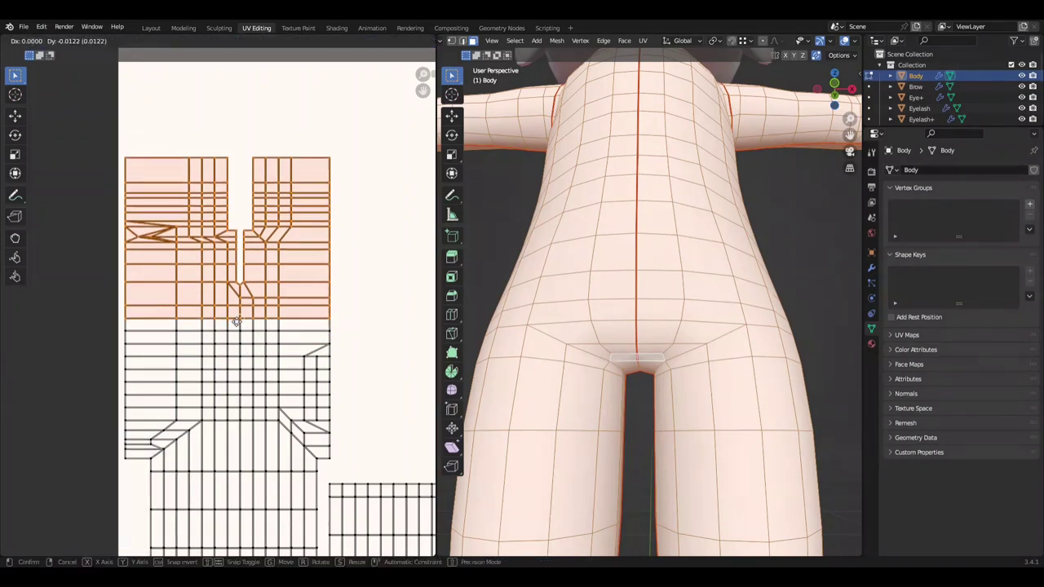
text(0.01)
key(Return)
key(ctrl+s)
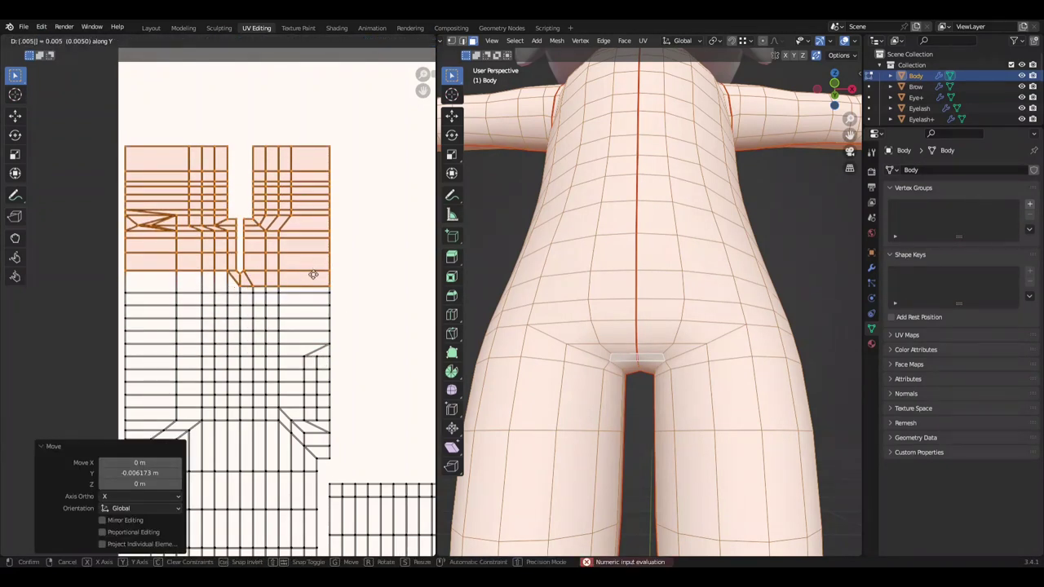
Step: Change the island's Y offset to 0.005 and save Mine.blend
scroll(231, 271, up, 1)
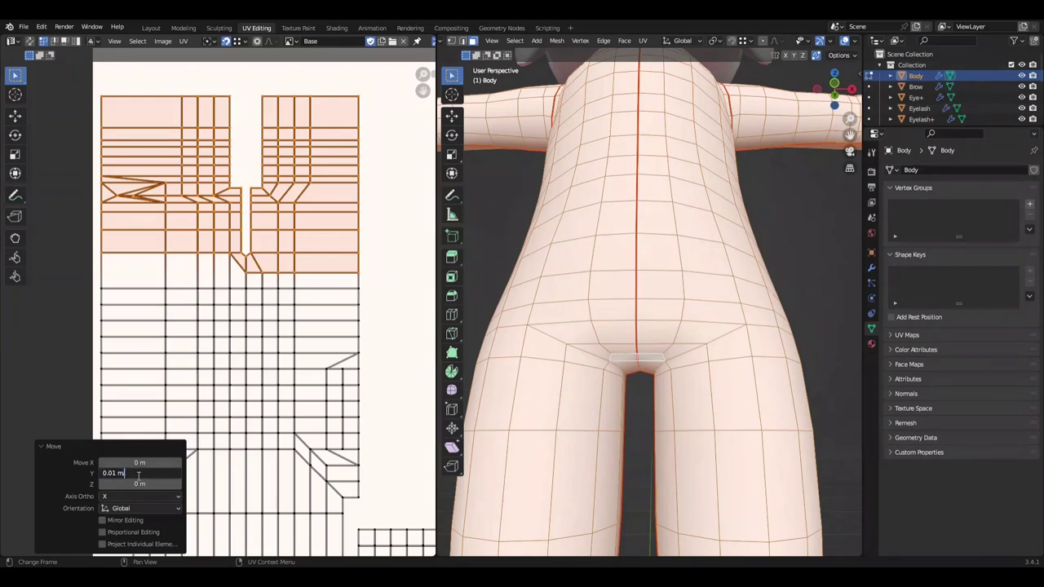
text(0.005)
key(Return)
key(ctrl+s)
scroll(255, 271, up, 2)
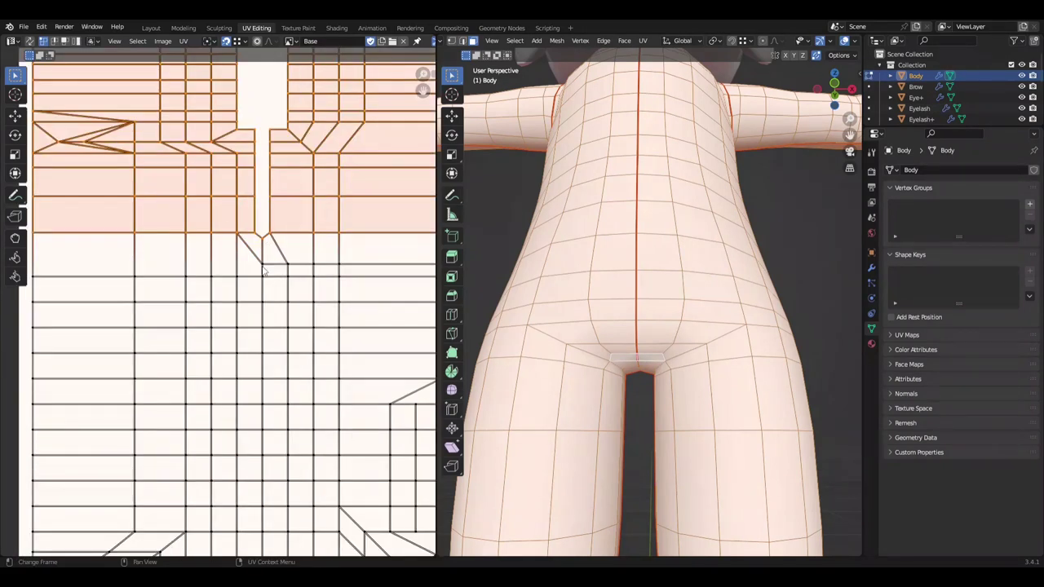
scroll(264, 243, down, 1)
Step: Reposition the UV island with a free move and save the file
key(g)
click(293, 275)
scroll(286, 289, up, 2)
key(ctrl+s)
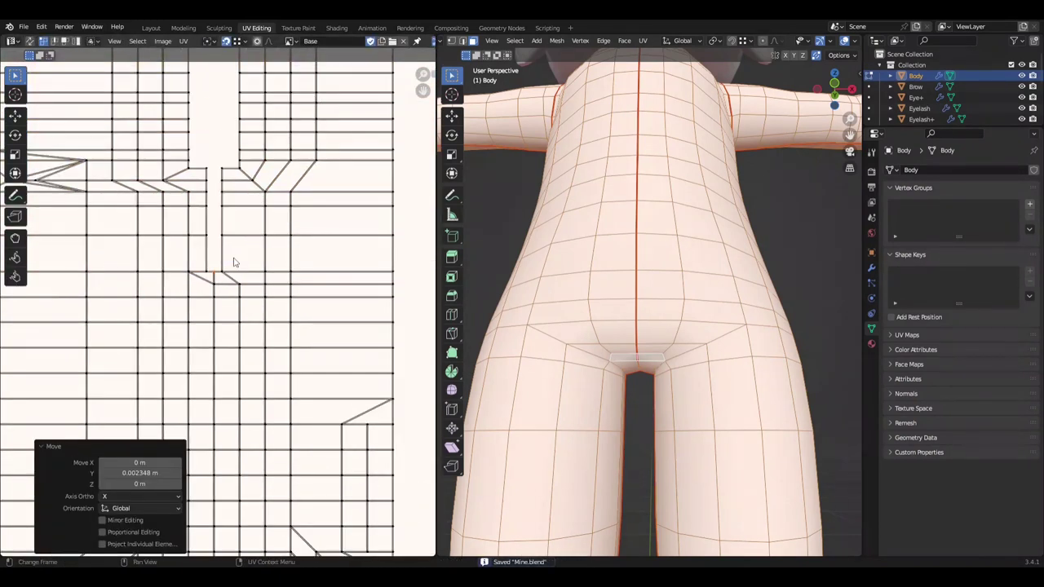
scroll(234, 262, down, 1)
Step: Select the horizontal UV edge loop below the notch, move it along Y, and save
alt+click(163, 263)
scroll(289, 273, down, 1)
scroll(264, 270, up, 2)
key(g)
key(y)
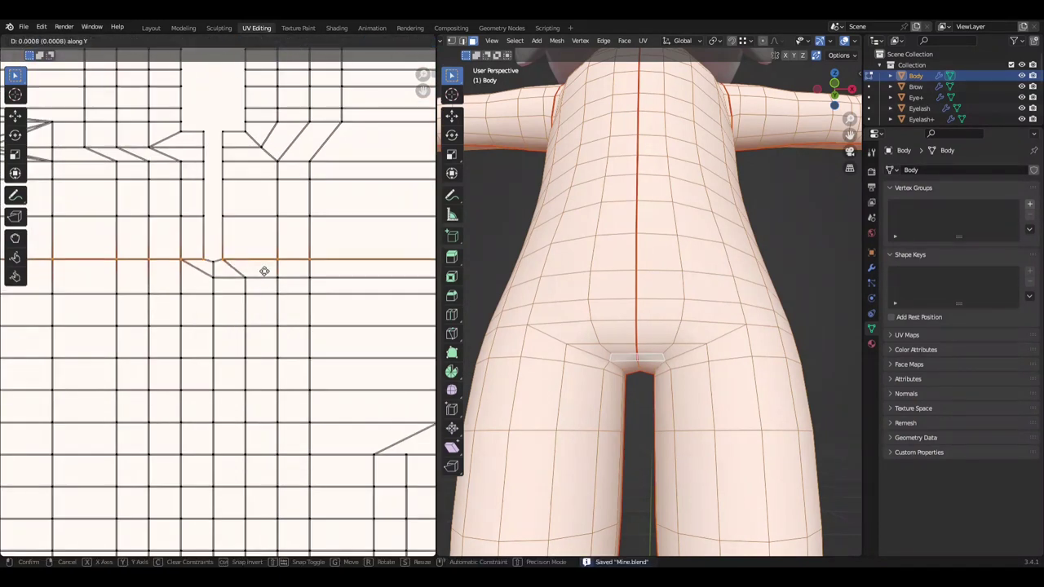
scroll(252, 281, down, 1)
scroll(215, 261, down, 1)
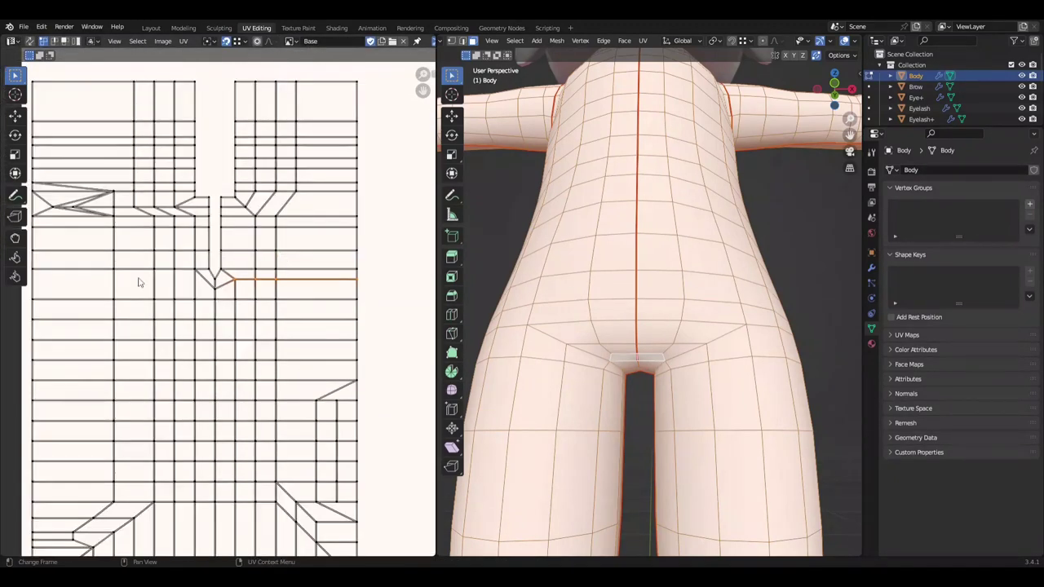
scroll(212, 253, up, 3)
key(ctrl+s)
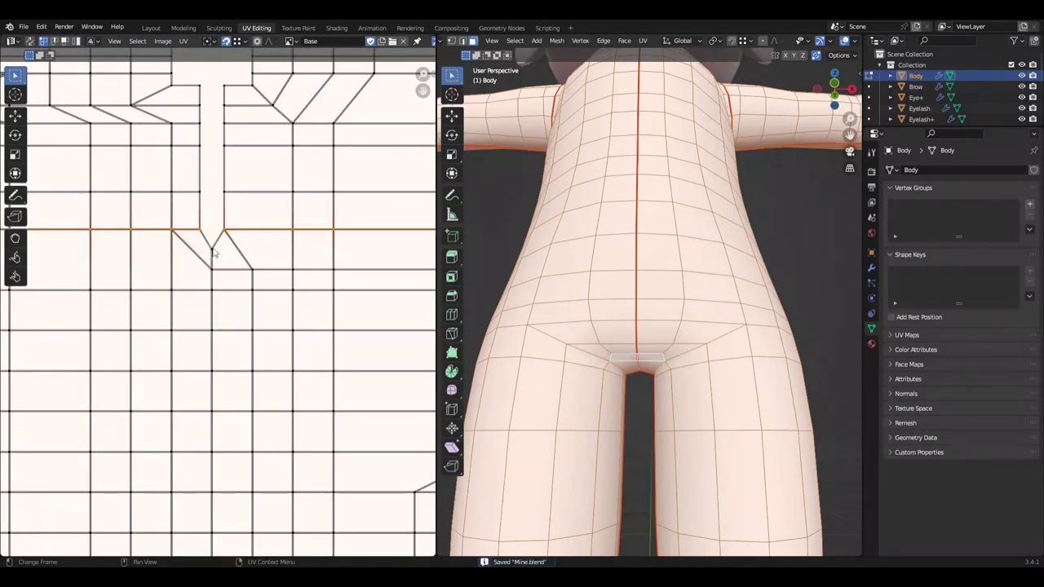
Step: Try a new Y offset for the edge loop, then undo it
scroll(242, 262, down, 2)
scroll(240, 282, up, 3)
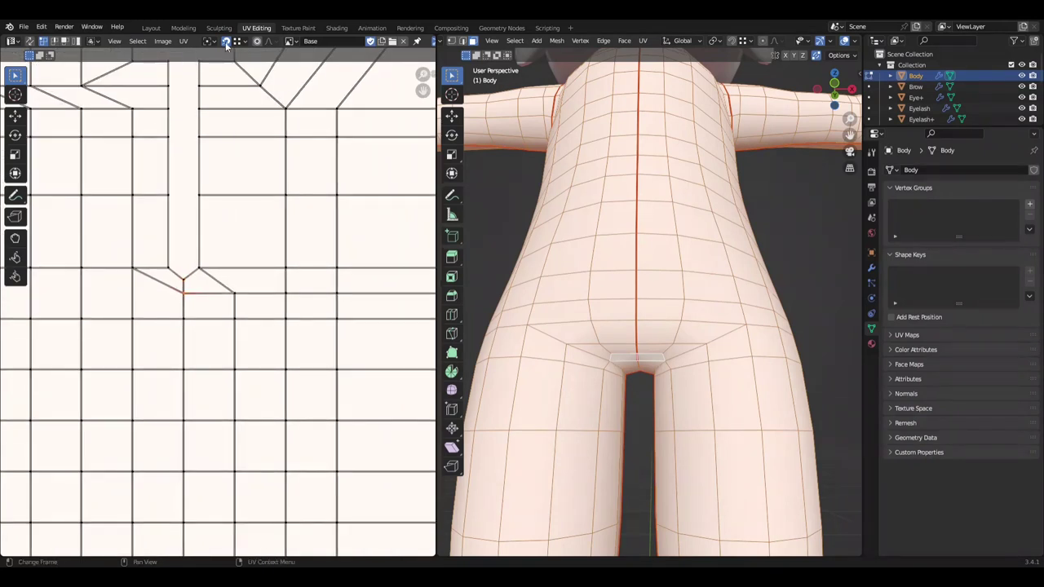
text(-0.005)
key(Return)
click(161, 486)
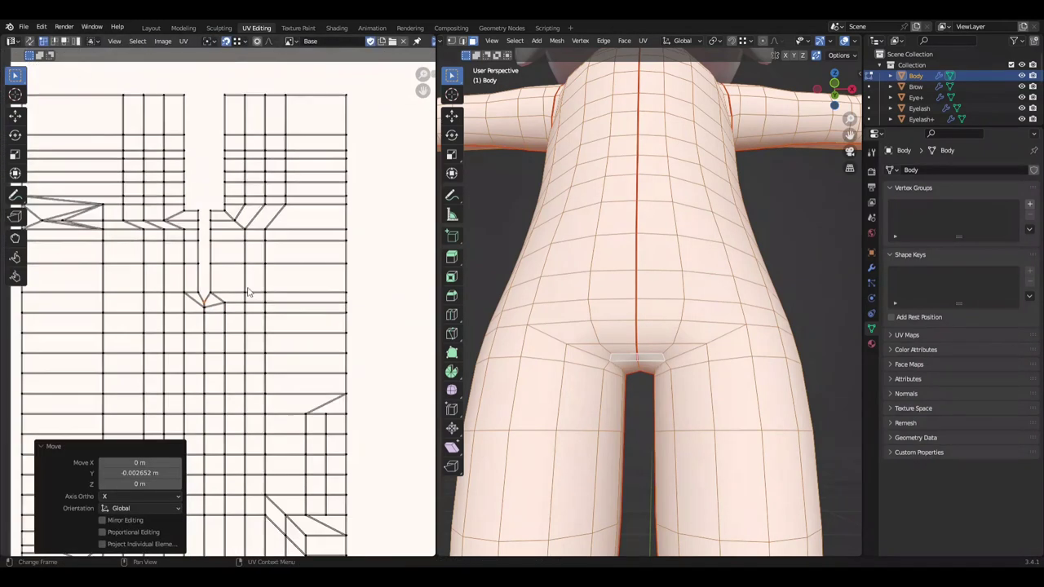
key(ctrl+z)
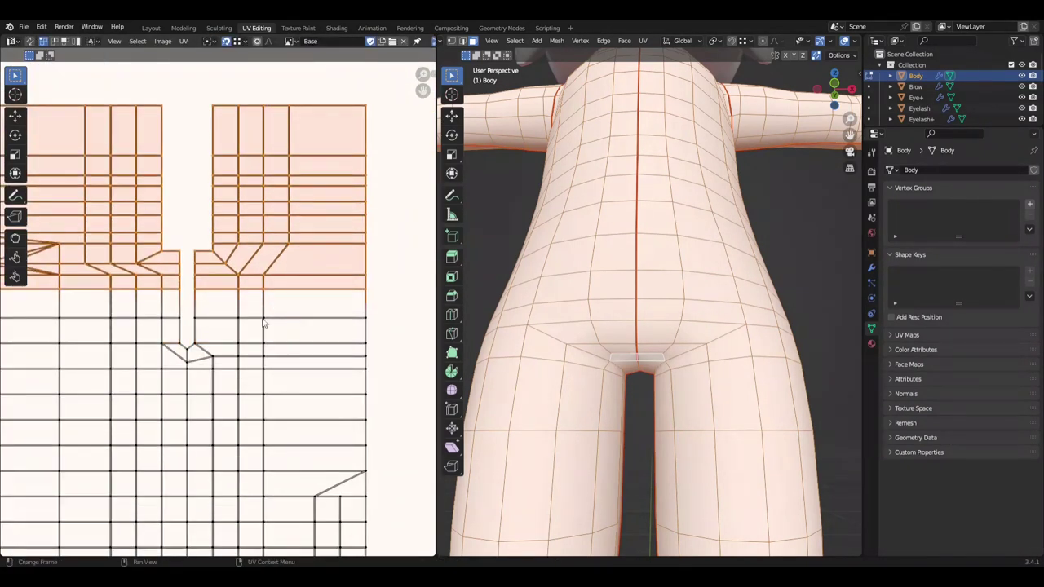
Step: Move the selected UV faces by a negative Y offset and save
key(g)
key(y)
key(minus)
key(ctrl+s)
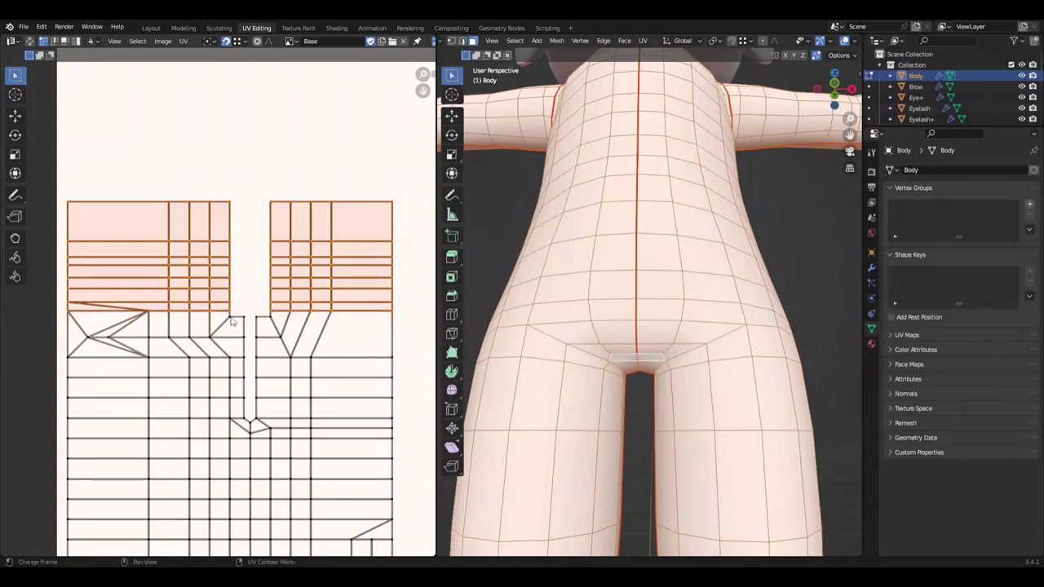
text(.01)
key(ctrl+s)
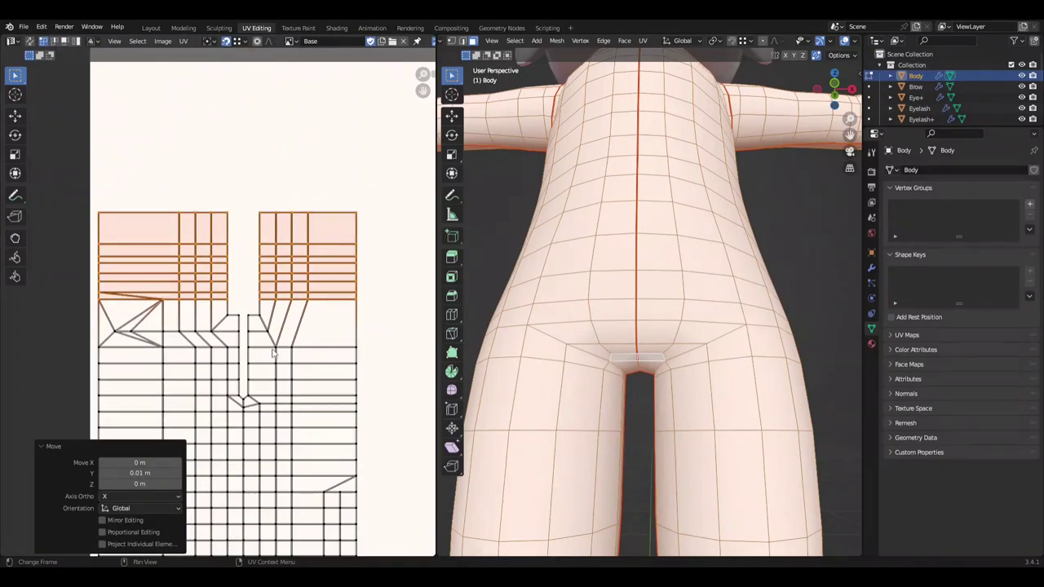
Step: Undo and redo to restore the 0.01 upward UV move
key(ctrl+z)
key(ctrl+z)
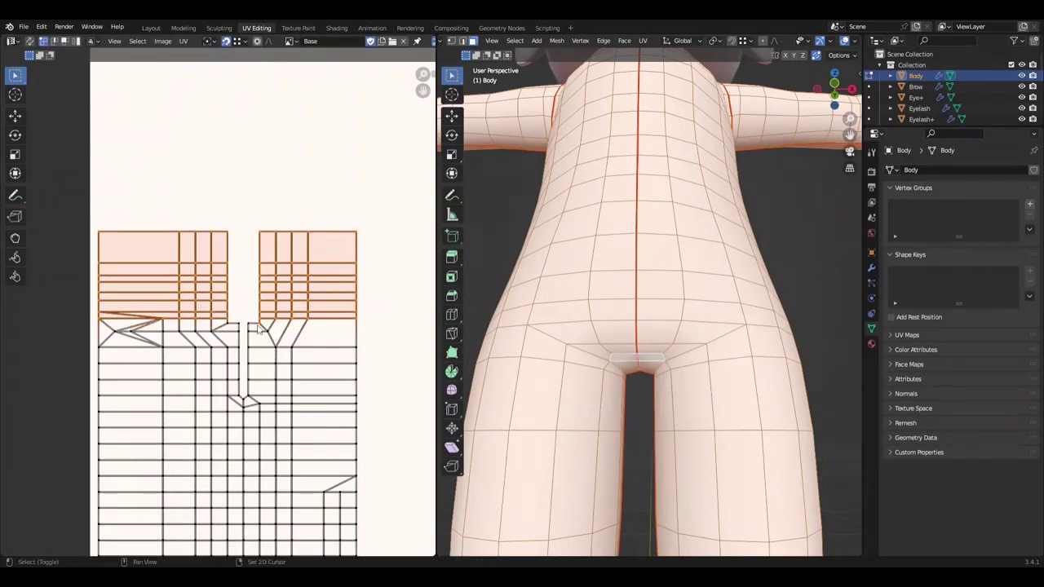
key(ctrl+shift+z)
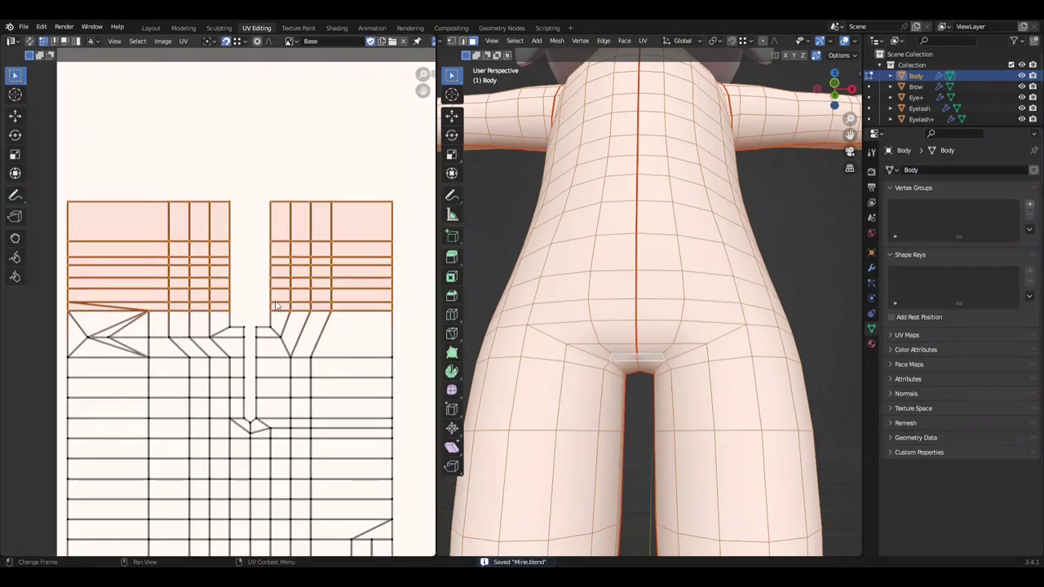
key(ctrl+shift+z)
key(ctrl+z)
key(ctrl+shift+z)
Step: Move the selected upper UV faces downward
key(g)
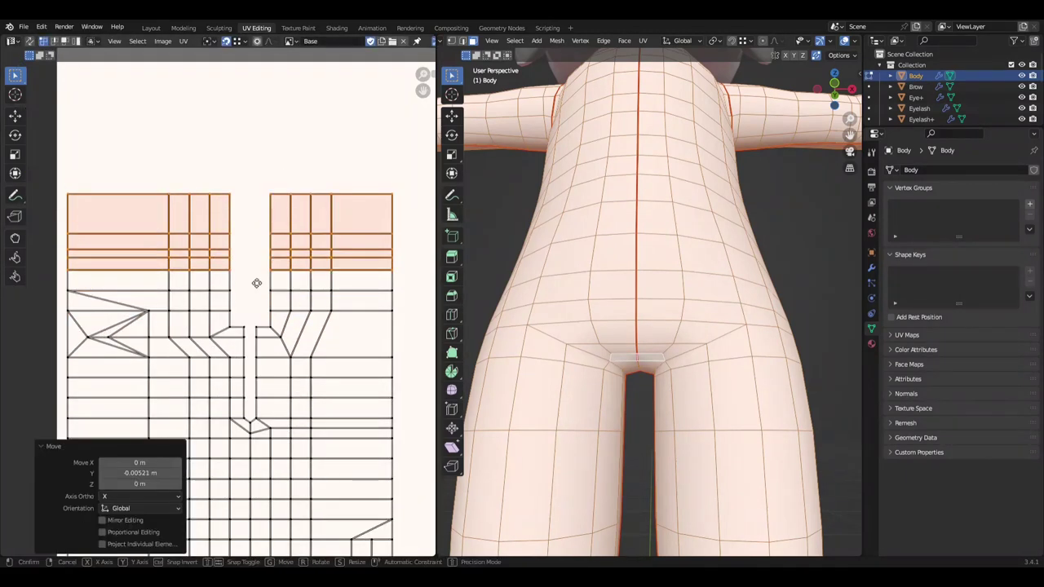
click(274, 196)
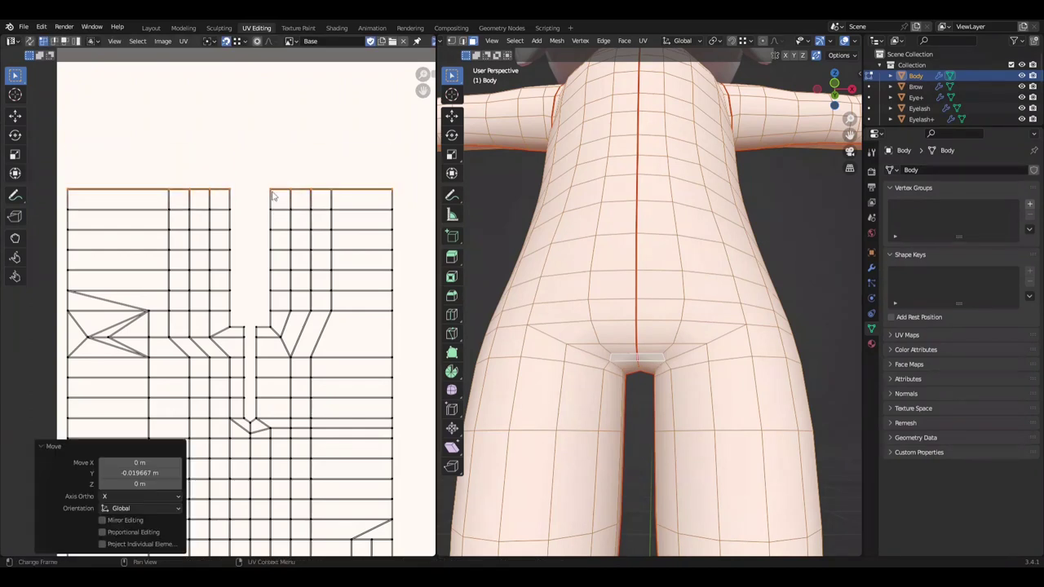
scroll(244, 265, down, 3)
scroll(285, 306, up, 3)
scroll(286, 214, down, 2)
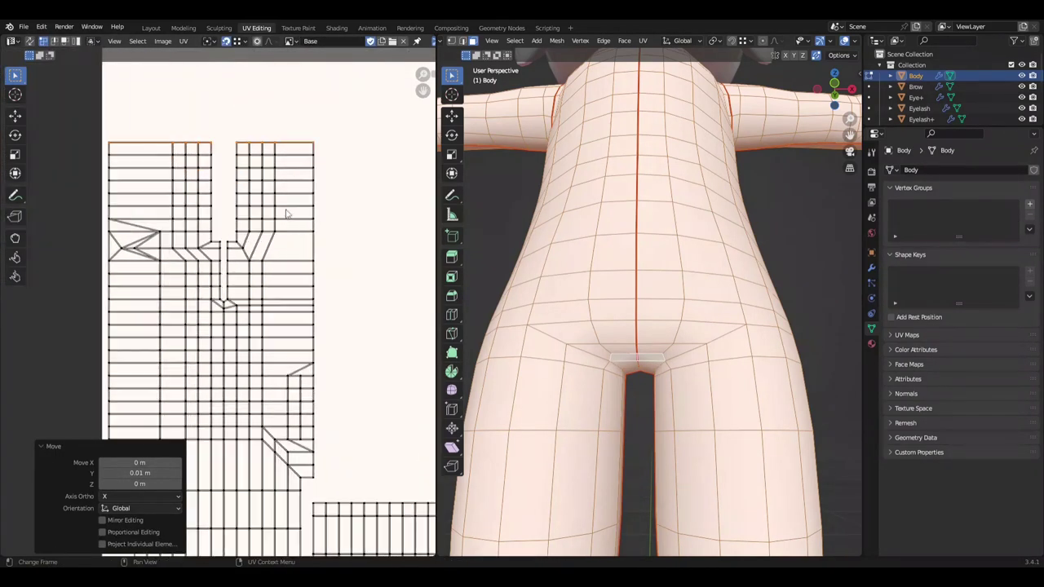
Step: Undo the recent UV moves, cancel the sideways shift, and save
key(ctrl+z)
key(Escape)
scroll(330, 395, up, 1)
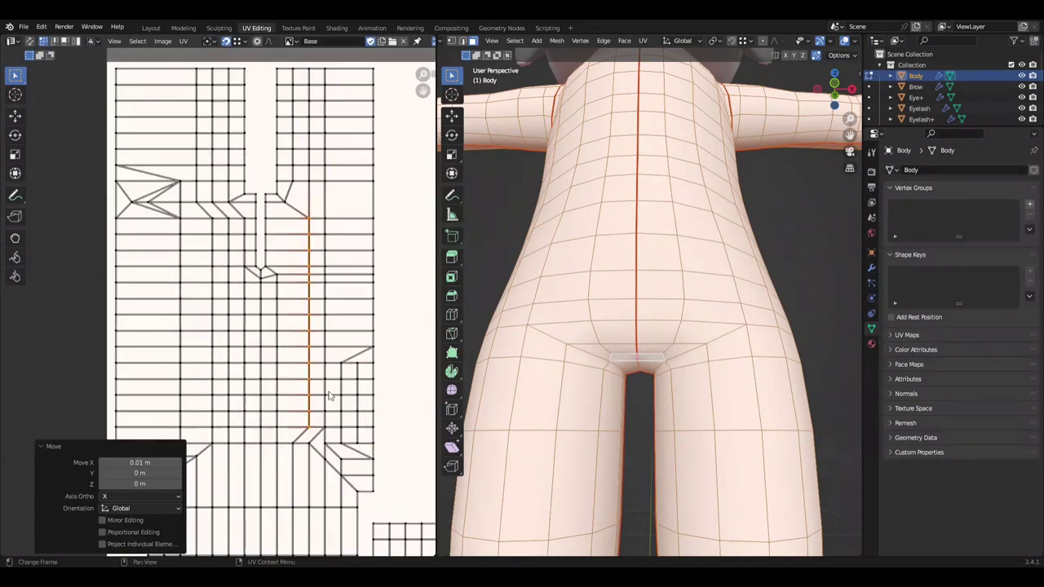
key(ctrl+z)
scroll(349, 268, down, 2)
scroll(293, 290, up, 1)
key(ctrl+s)
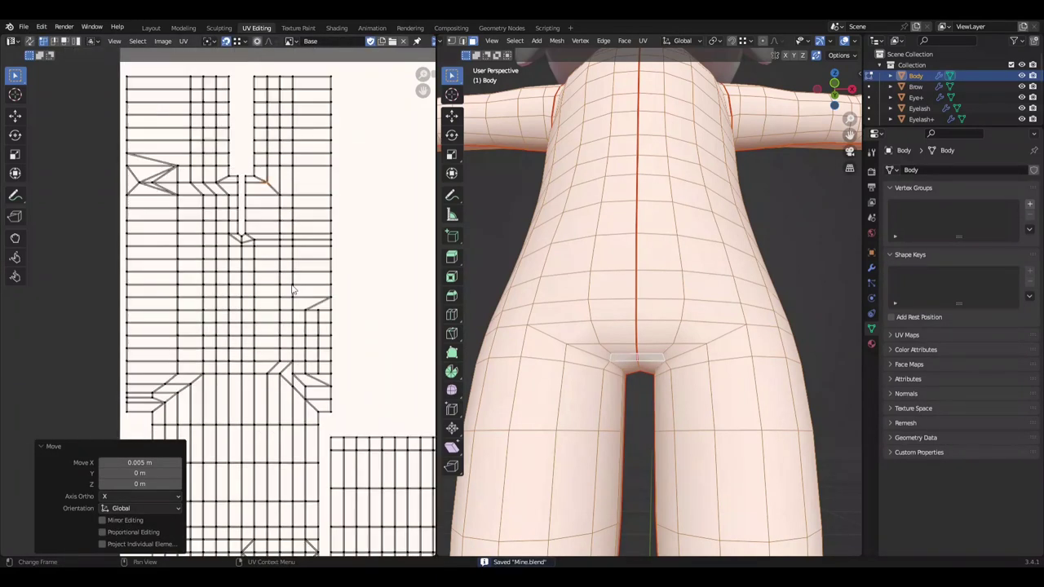
scroll(282, 391, up, 2)
Step: Attempt an X-constrained sideways move of the vertical UV edge column
key(g)
key(Escape)
key(g)
key(x)
key(Escape)
scroll(378, 377, down, 2)
key(Return)
scroll(308, 395, up, 1)
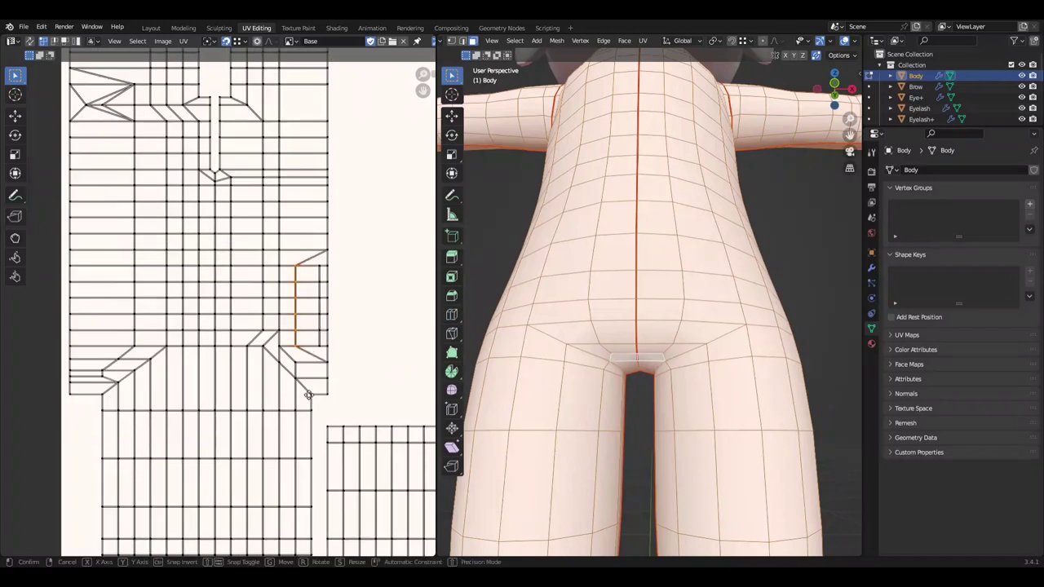
Step: Undo the column edits and save Mine.blend
key(ctrl+z)
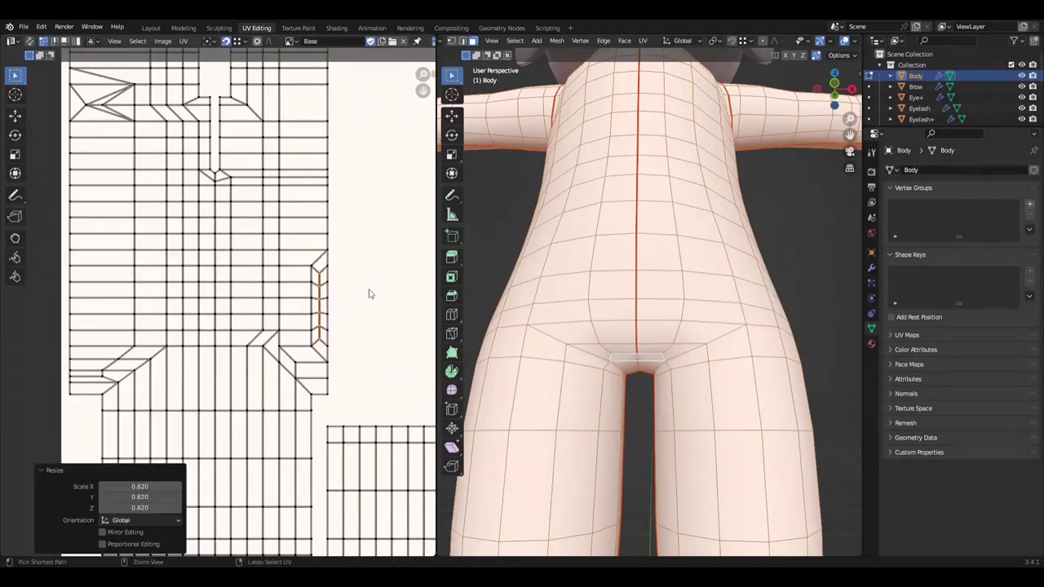
scroll(359, 298, down, 2)
key(ctrl+z)
key(ctrl+s)
scroll(272, 303, up, 1)
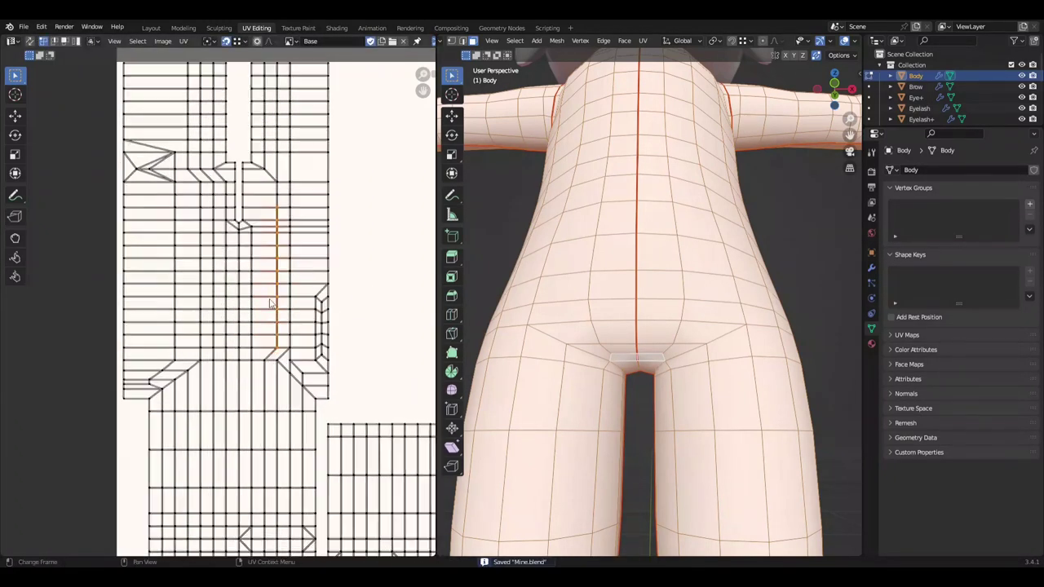
Step: Confirm the column's sideways move, check the body from behind, and select a single UV edge
click(263, 166)
middle_drag(485, 294, 618, 231)
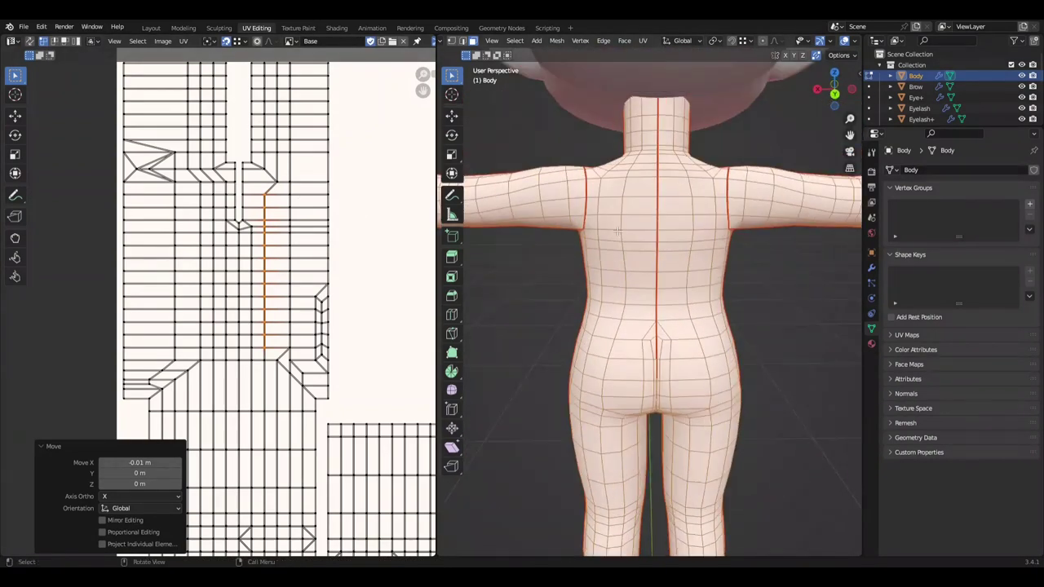
middle_drag(275, 185, 265, 203)
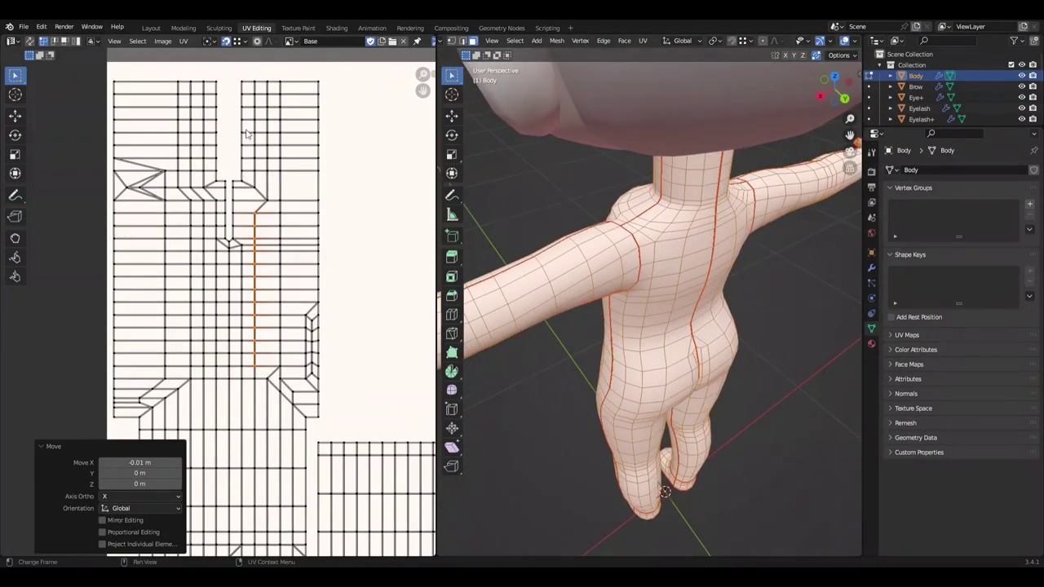
click(263, 198)
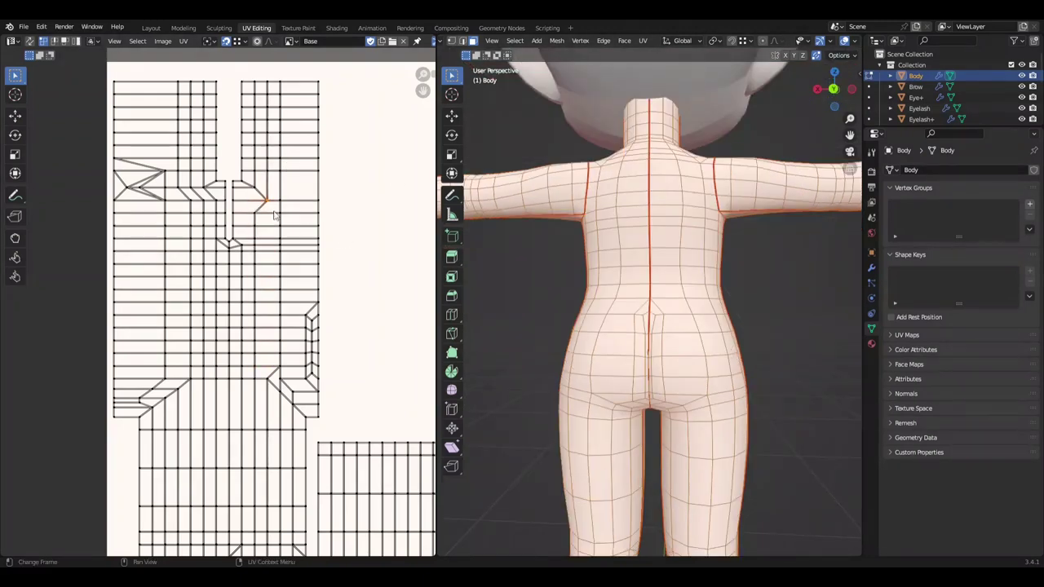
Step: Shift the vertical UV edge loop slightly along X and save Mine.blend
key(g)
key(x)
click(299, 328)
key(ctrl+s)
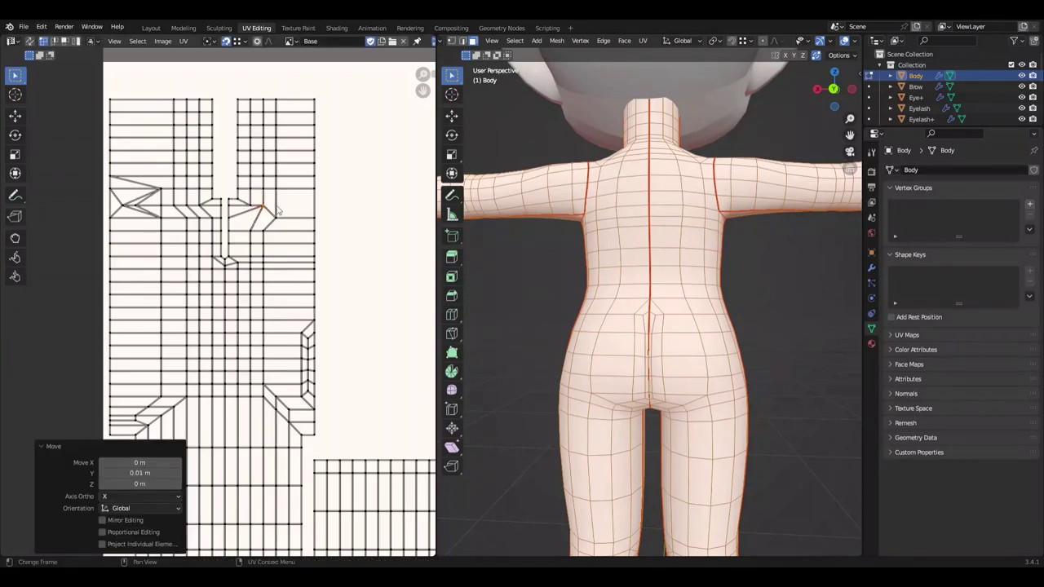
key(ctrl+s)
scroll(140, 218, down, 1)
scroll(140, 218, down, 2)
scroll(141, 218, down, 2)
Step: In the Layout workspace, select hip vertices and a buttock crease edge, then save
click(151, 28)
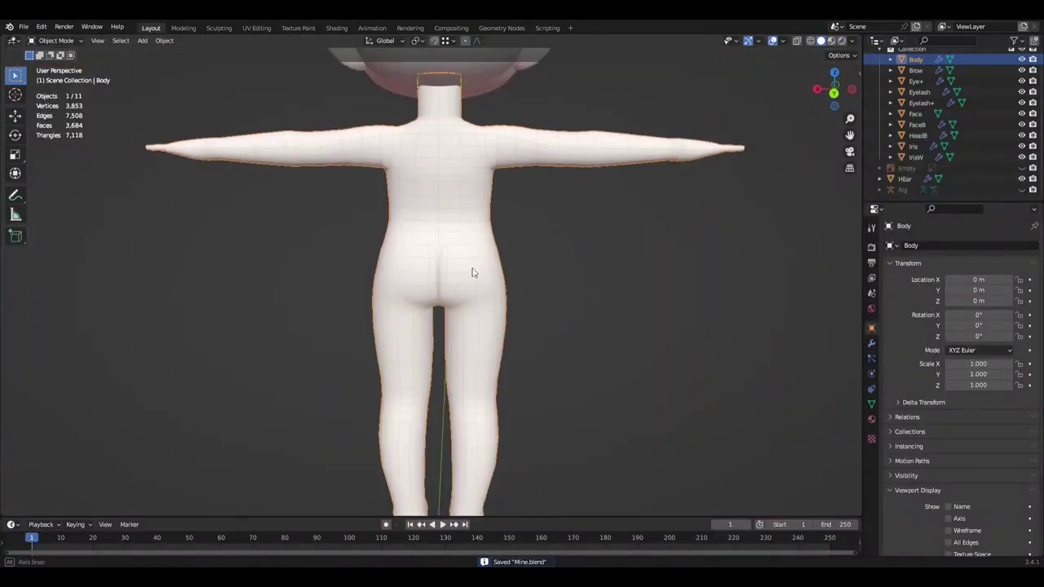
scroll(473, 272, up, 5)
mouse_move(473, 273)
middle_down()
mouse_move(731, 293)
mouse_move(724, 280)
mouse_move(489, 351)
mouse_move(599, 321)
mouse_move(552, 331)
mouse_move(663, 285)
mouse_move(457, 310)
middle_up()
ctrl+click(489, 351)
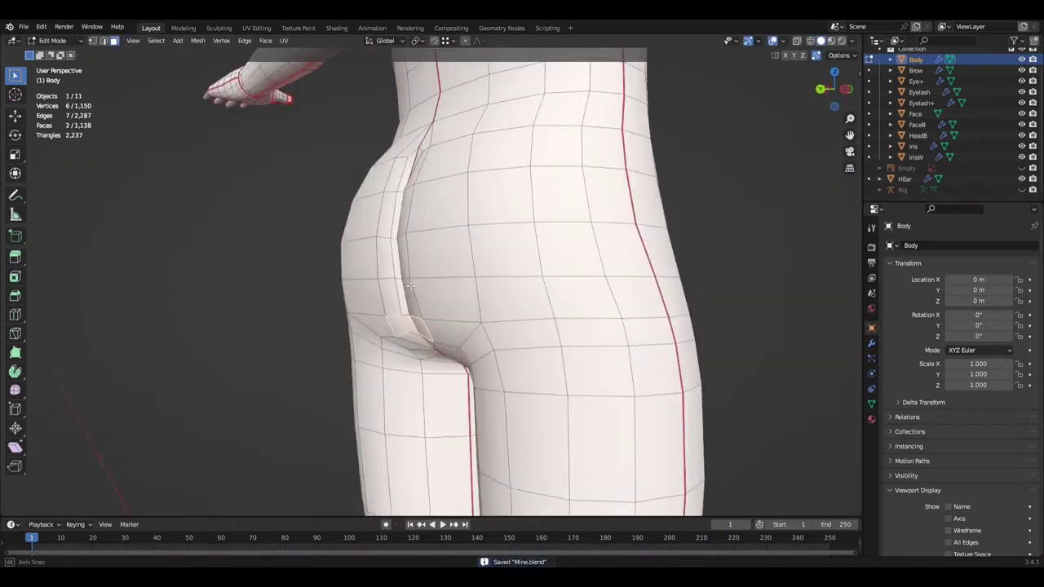
scroll(198, 315, up, 4)
key(2)
ctrl+click(348, 248)
mouse_move(347, 248)
middle_down()
mouse_move(348, 294)
mouse_move(471, 279)
mouse_move(664, 284)
middle_up()
key(ctrl+s)
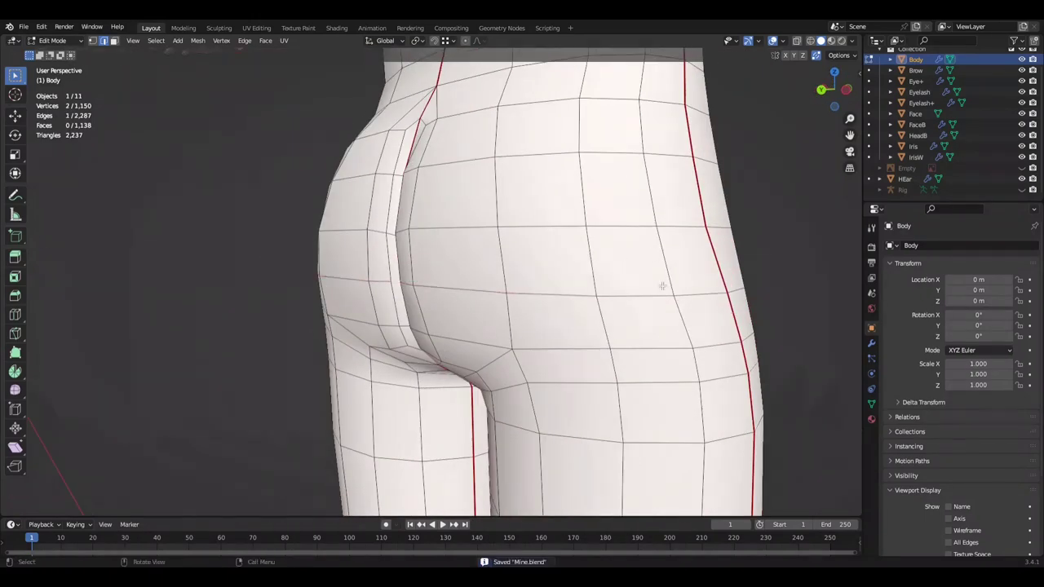
Step: Select a single hip edge, check the hips from underneath, and save
scroll(272, 335, up, 4)
click(272, 336)
scroll(424, 296, down, 4)
mouse_move(425, 296)
middle_down()
mouse_move(612, 380)
mouse_move(652, 358)
mouse_move(707, 358)
mouse_move(620, 424)
middle_up()
key(ctrl+s)
Step: Confirm a UV move in UV Editing, then return to the Layout workspace
click(256, 27)
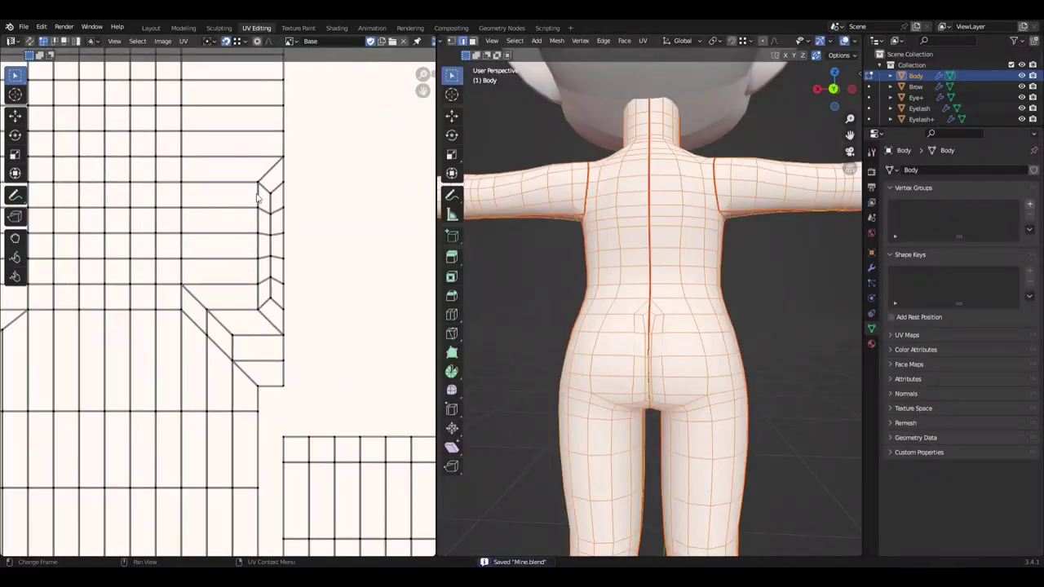
click(230, 336)
click(151, 28)
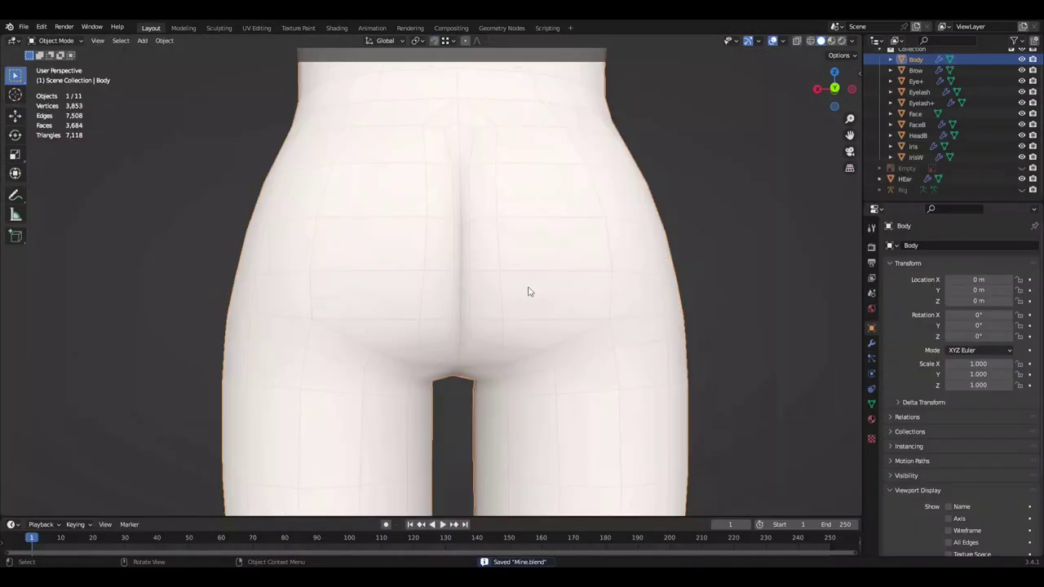
scroll(432, 213, up, 2)
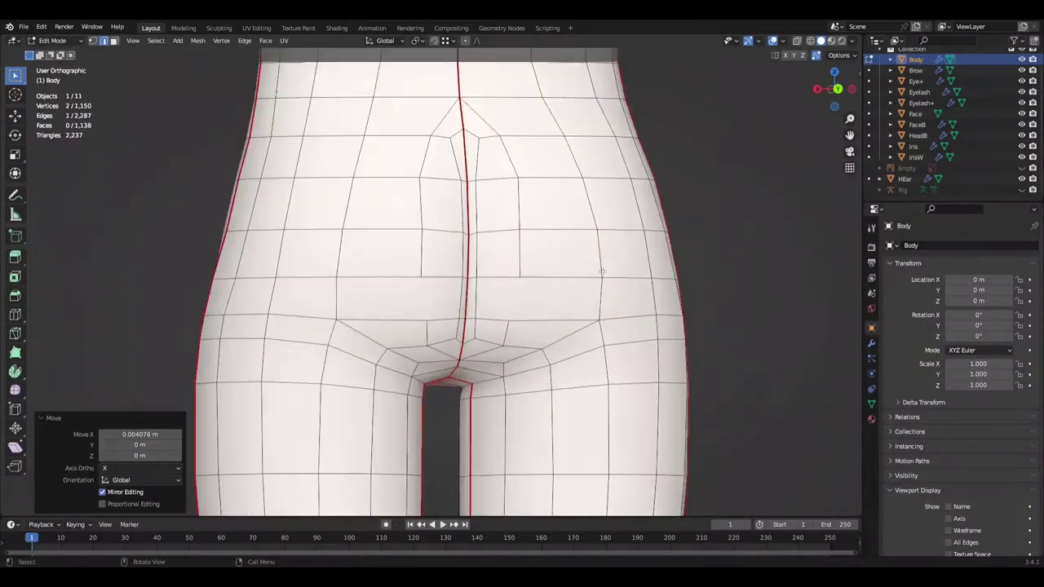
Step: From the back view, shift the selected hip vertices along X, then adjust their depth
key(ctrl+KP_1)
key(g)
key(x)
click(542, 266)
mouse_move(538, 243)
middle_down()
mouse_move(383, 278)
mouse_move(539, 279)
middle_up()
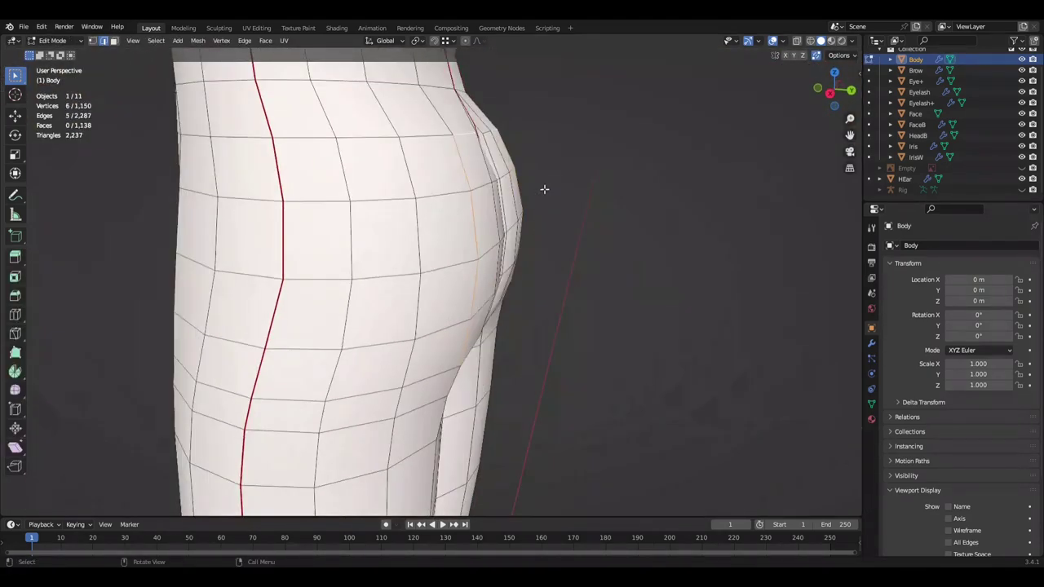
middle_drag(484, 149, 460, 266)
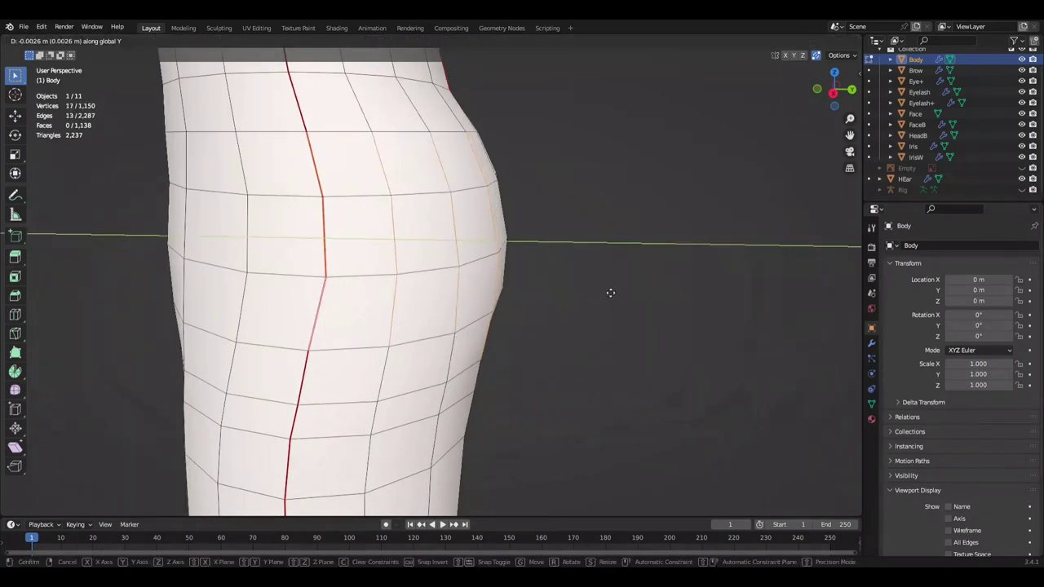
click(610, 292)
Step: From the right view, move the hip vertices along Y and add another vertex
key(KP_3)
key(g)
key(y)
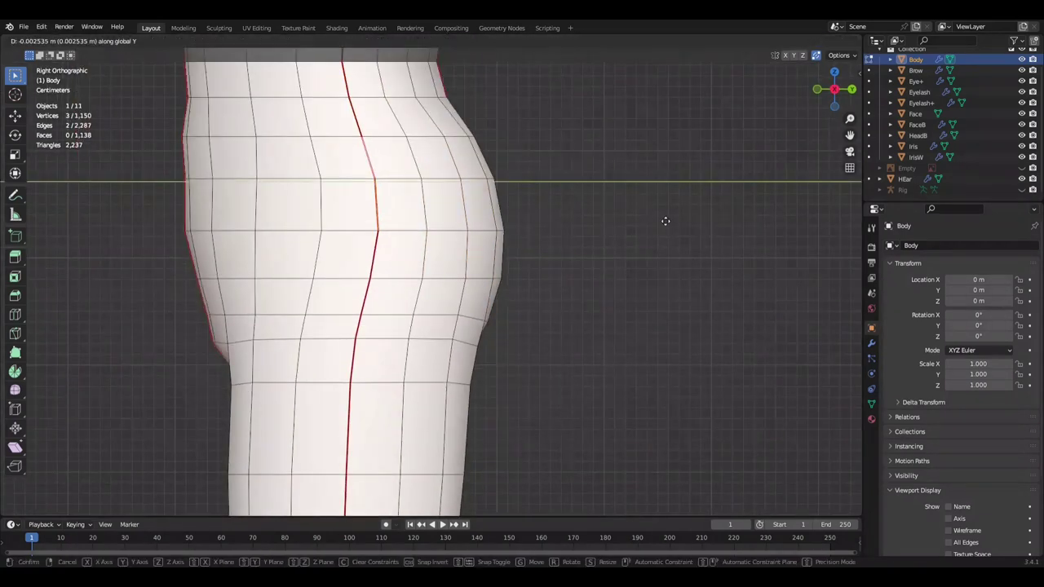
ctrl+click(340, 299)
scroll(640, 208, down, 1)
middle_drag(554, 270, 460, 255)
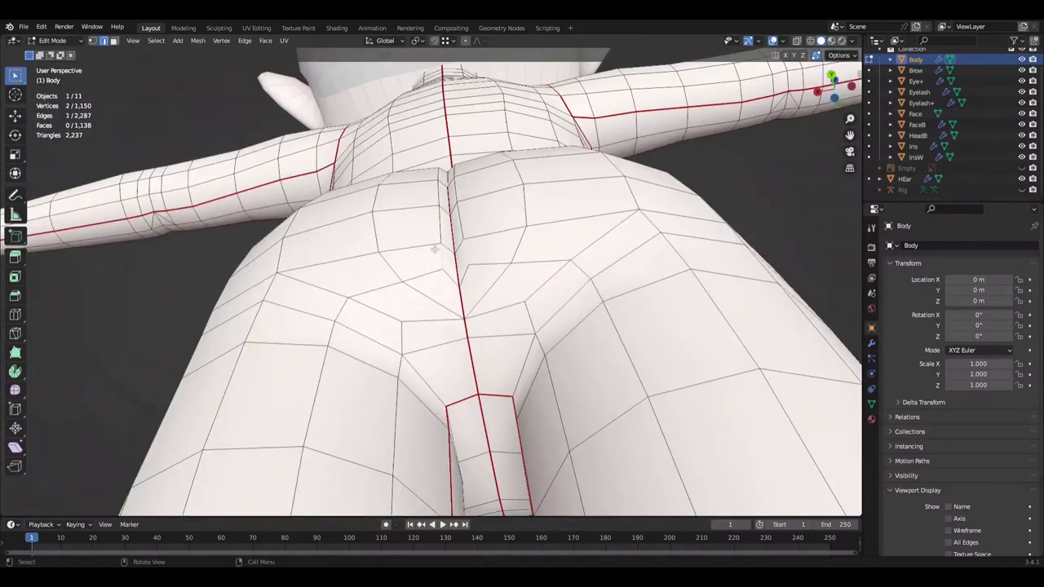
middle_drag(527, 231, 557, 261)
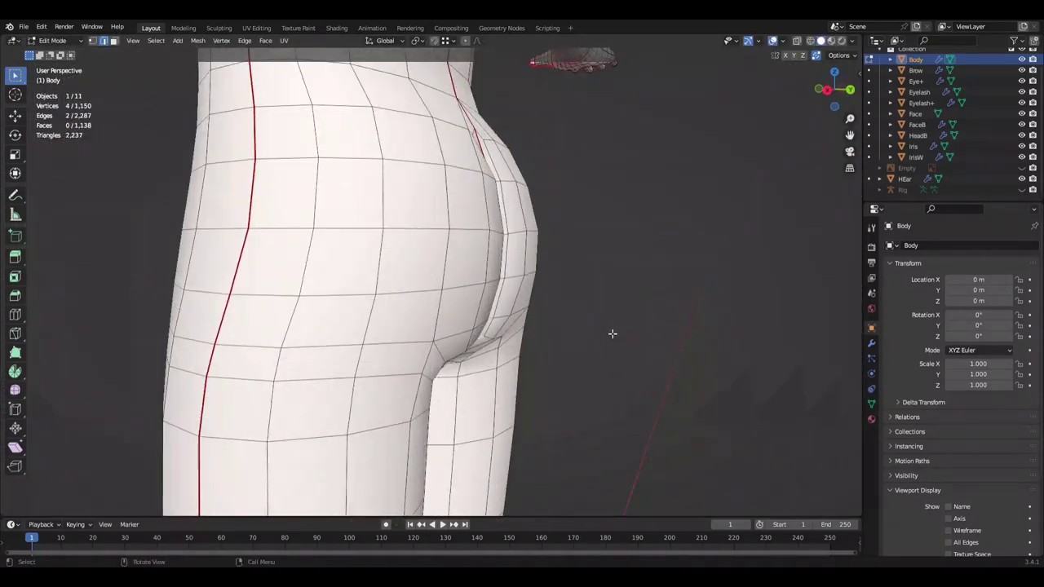
Step: Return to the right side view and cancel the pending vertex move
key(KP_3)
scroll(622, 361, up, 3)
scroll(543, 366, down, 3)
scroll(544, 366, up, 3)
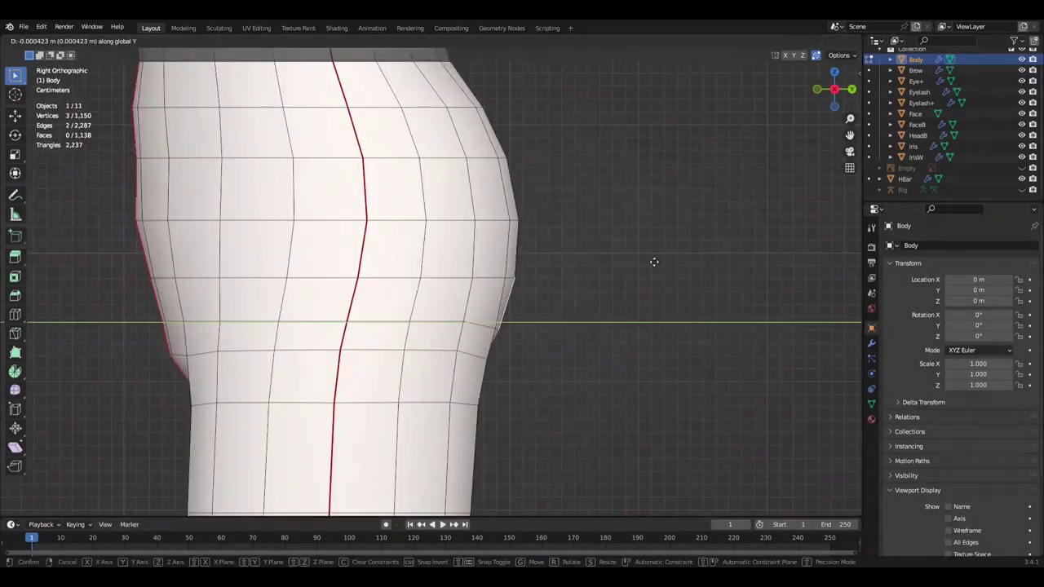
right_click(654, 262)
scroll(660, 270, down, 2)
Step: Select more hip vertices from behind and start moving them to smooth the rear curve
mouse_move(676, 286)
middle_down()
mouse_move(516, 311)
mouse_move(606, 373)
middle_up()
mouse_move(210, 431)
middle_down()
mouse_move(333, 305)
mouse_move(438, 280)
mouse_move(482, 328)
mouse_move(792, 331)
middle_up()
scroll(438, 280, down, 3)
shift+click(482, 328)
key(g)
scroll(557, 360, down, 5)
middle_drag(550, 359, 436, 361)
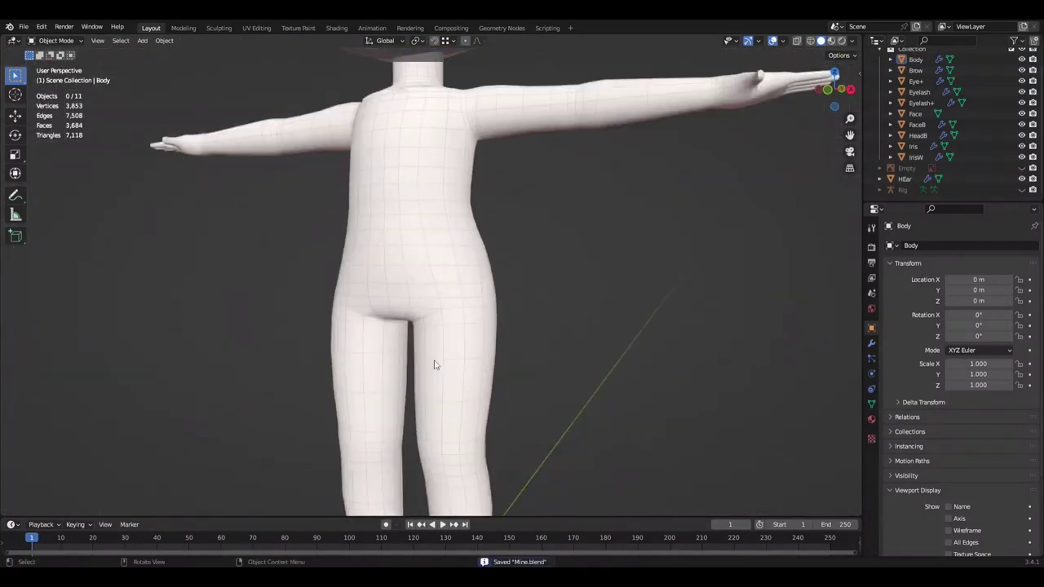
scroll(436, 361, up, 5)
Step: Scale the hip vertices to 0.960, nudge them along X, deselect and save
key(s)
alt+middle_drag(712, 290, 717, 338)
key(g)
key(x)
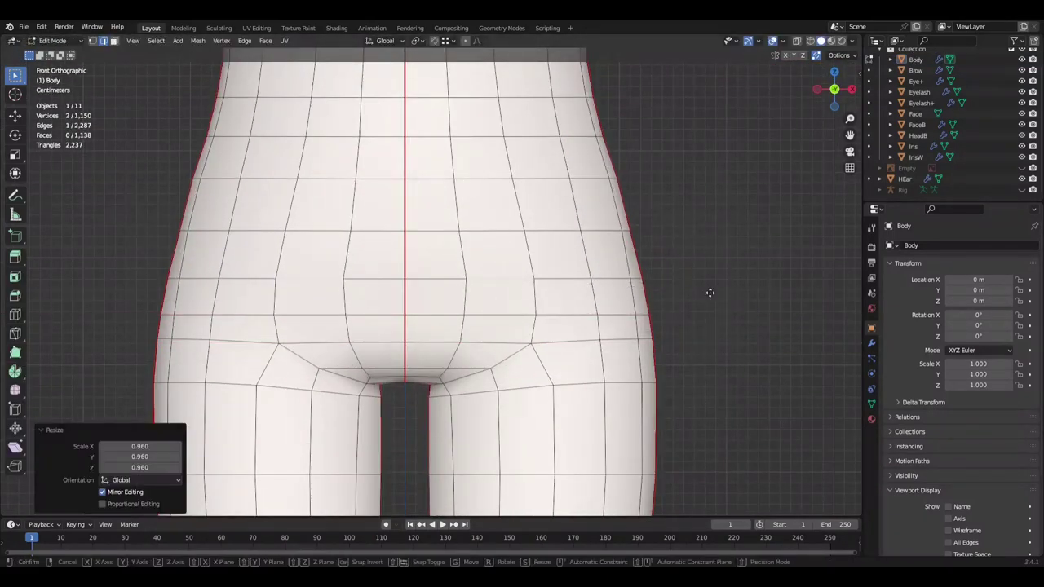
click(710, 228)
key(alt+a)
scroll(569, 295, down, 1)
key(ctrl+s)
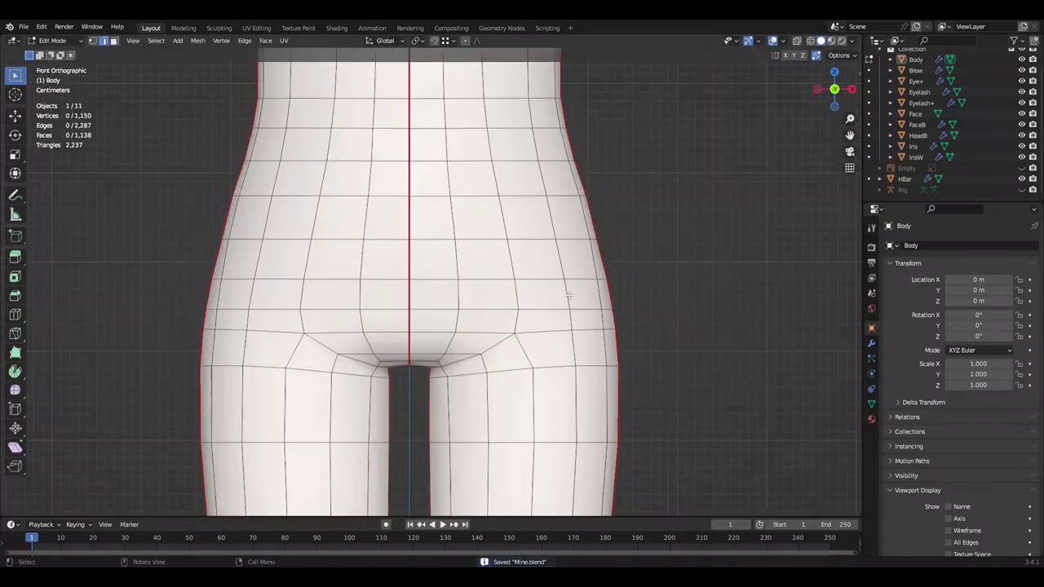
Step: Select the mirrored buttock faces and pull a hip vertex smoother in side view
scroll(576, 231, up, 1)
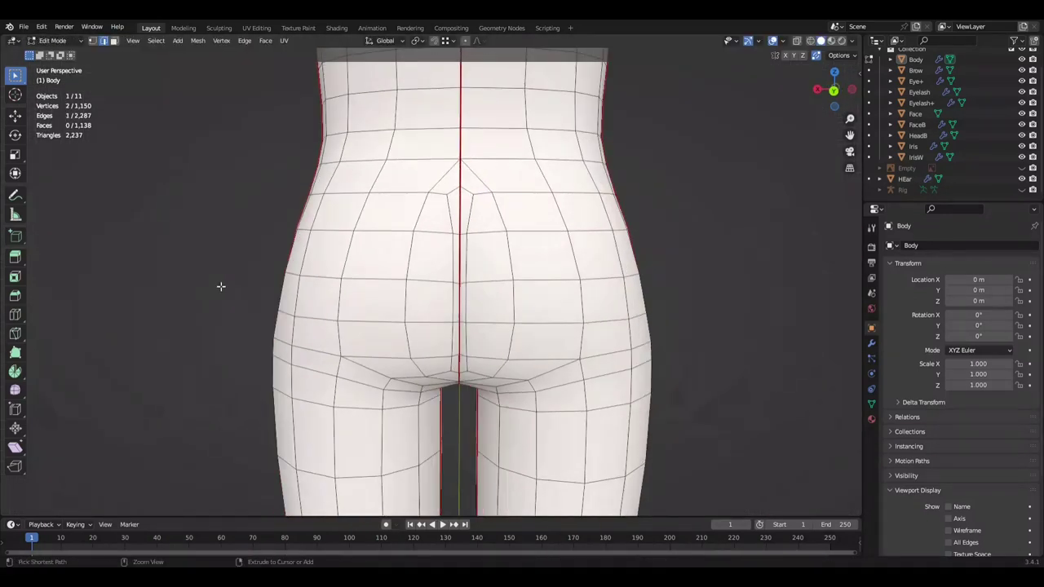
mouse_move(361, 285)
middle_down()
mouse_move(596, 343)
mouse_move(557, 369)
mouse_move(483, 358)
mouse_move(457, 204)
mouse_move(634, 223)
mouse_move(626, 206)
middle_up()
key(alt+a)
click(431, 198)
key(shift+ctrl+m)
mouse_move(465, 263)
middle_down()
mouse_move(506, 279)
mouse_move(466, 163)
middle_up()
key(1)
drag(466, 164, 466, 162)
mouse_move(465, 161)
middle_down()
mouse_move(277, 187)
mouse_move(472, 291)
mouse_move(469, 343)
mouse_move(619, 394)
middle_up()
click(279, 184)
key(ctrl+s)
Step: Select a strip of buttock vertices and move them along Y in Right Ortho view
ctrl+click(469, 343)
key(1)
click(650, 334)
middle_drag(650, 334, 148, 441)
mouse_move(473, 310)
middle_down()
mouse_move(580, 367)
mouse_move(438, 361)
mouse_move(443, 482)
mouse_move(590, 334)
mouse_move(385, 392)
mouse_move(596, 322)
middle_up()
key(3)
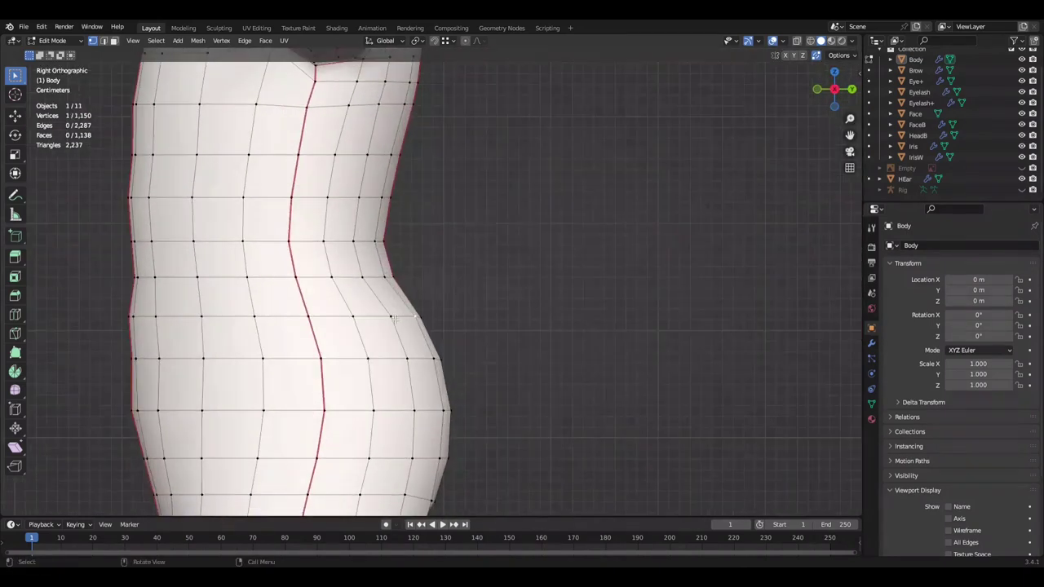
click(562, 310)
key(g)
key(y)
click(541, 327)
ctrl+middle_drag(541, 327, 582, 327)
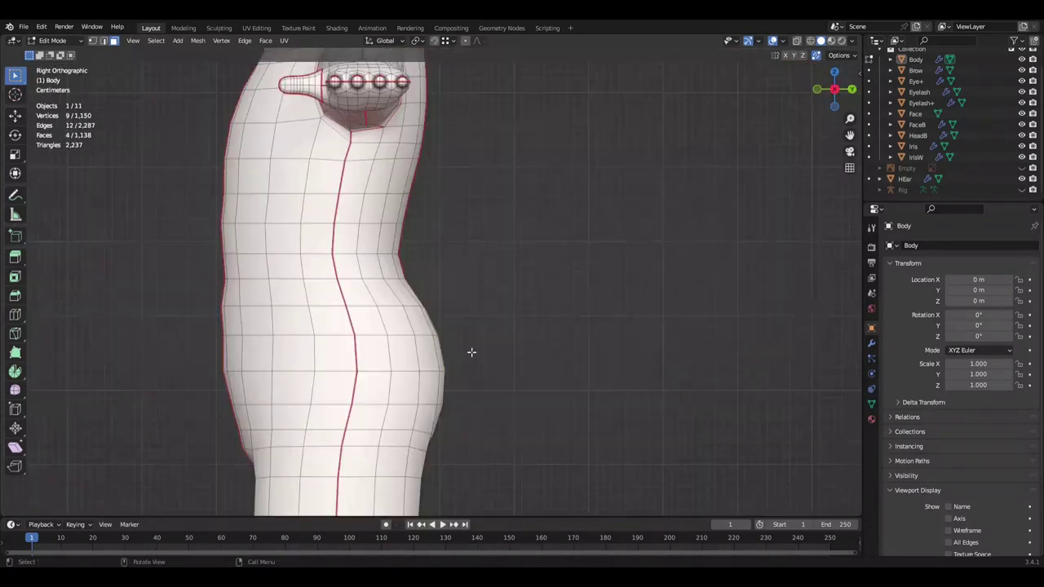
Step: Shift the buttock vertices along X, select an edge path underneath, and save
key(g)
key(x)
mouse_move(562, 330)
middle_down()
mouse_move(582, 319)
mouse_move(407, 341)
middle_up()
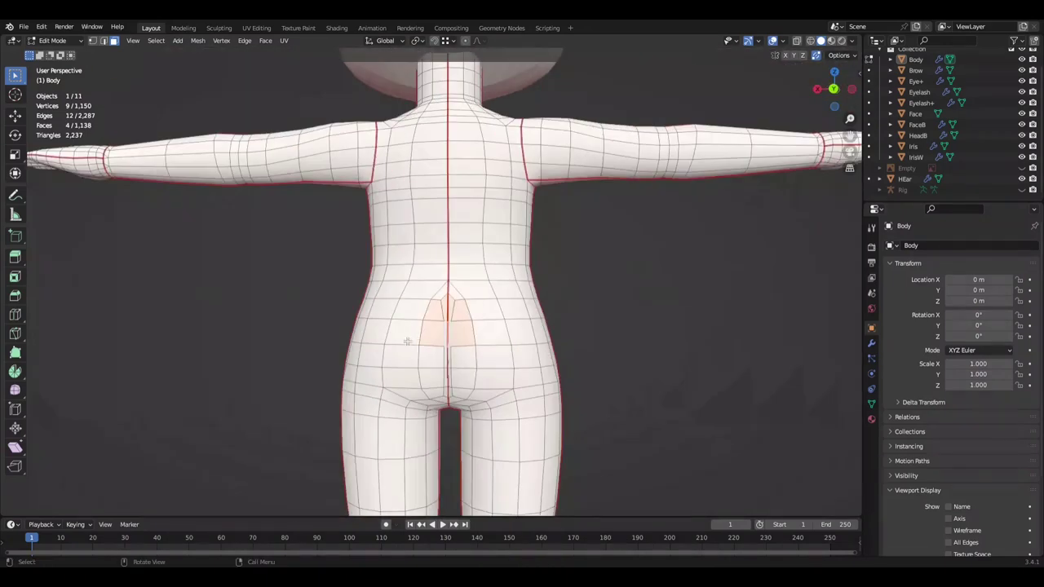
middle_drag(408, 245, 457, 163)
ctrl+click(466, 303)
middle_drag(466, 303, 473, 334)
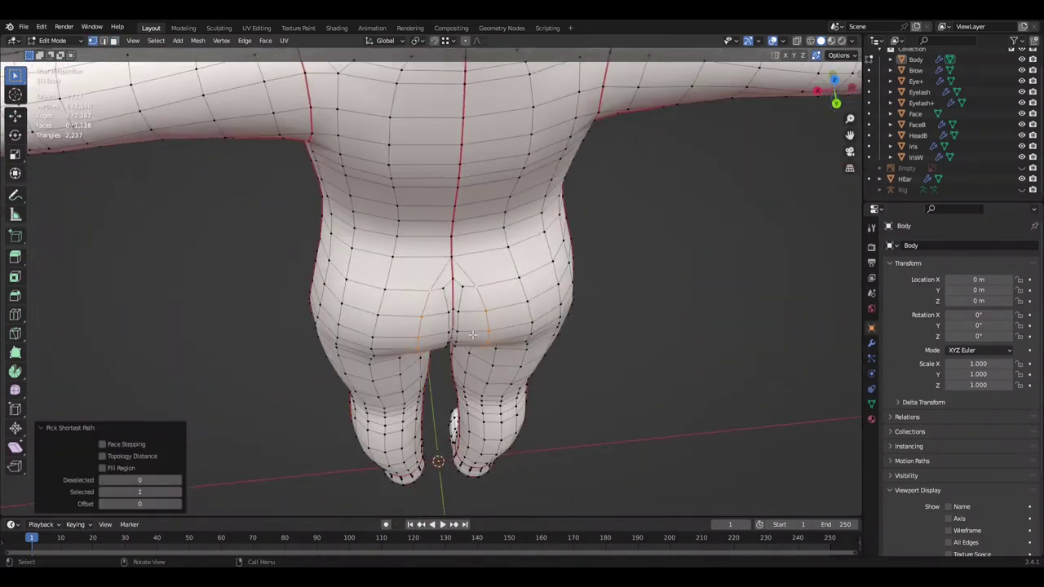
mouse_move(668, 325)
middle_down()
mouse_move(648, 341)
mouse_move(571, 307)
mouse_move(390, 347)
middle_up()
key(ctrl+s)
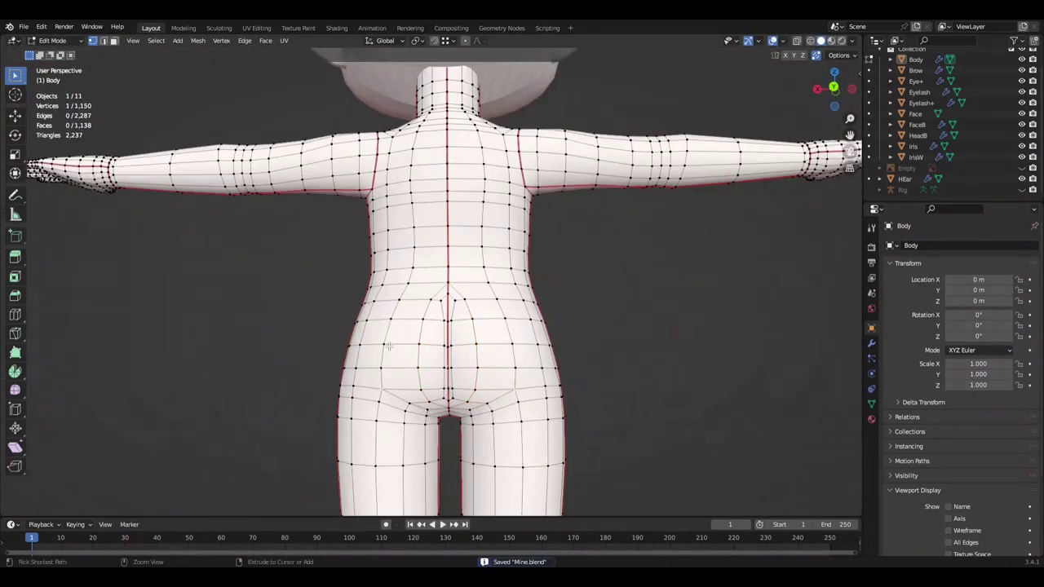
Step: Try moving a single hip vertex along X, cancel it, and save Mine.blend
click(552, 395)
mouse_move(552, 395)
middle_down()
mouse_move(562, 408)
mouse_move(693, 326)
mouse_move(559, 371)
mouse_move(589, 337)
middle_up()
scroll(696, 324, up, 2)
key(g)
key(x)
right_click(698, 324)
key(ctrl+s)
scroll(580, 354, down, 3)
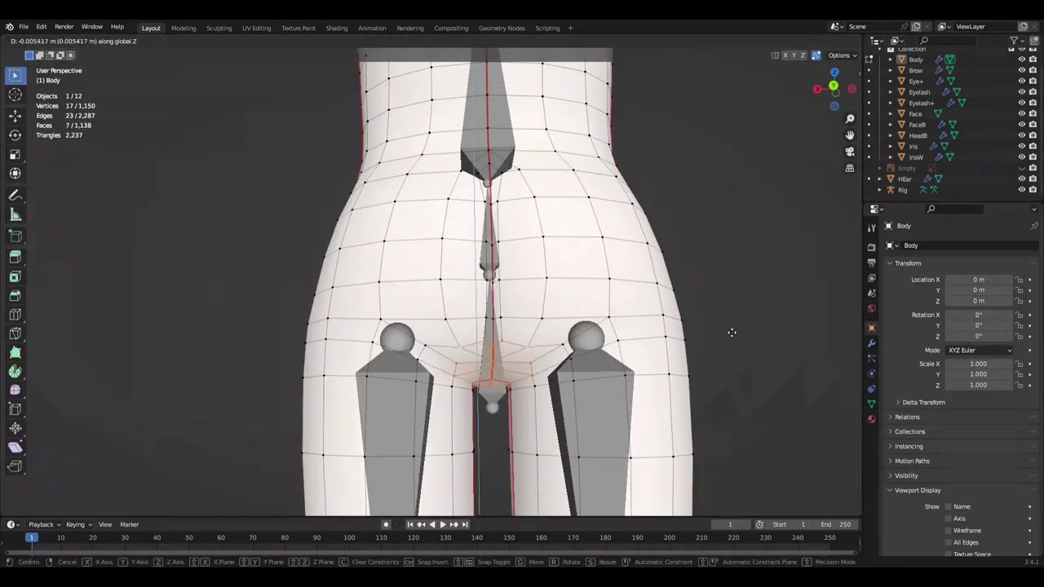
Step: Move the hip edge loops vertically along Z from a side view
click(732, 332)
middle_drag(731, 332, 654, 368)
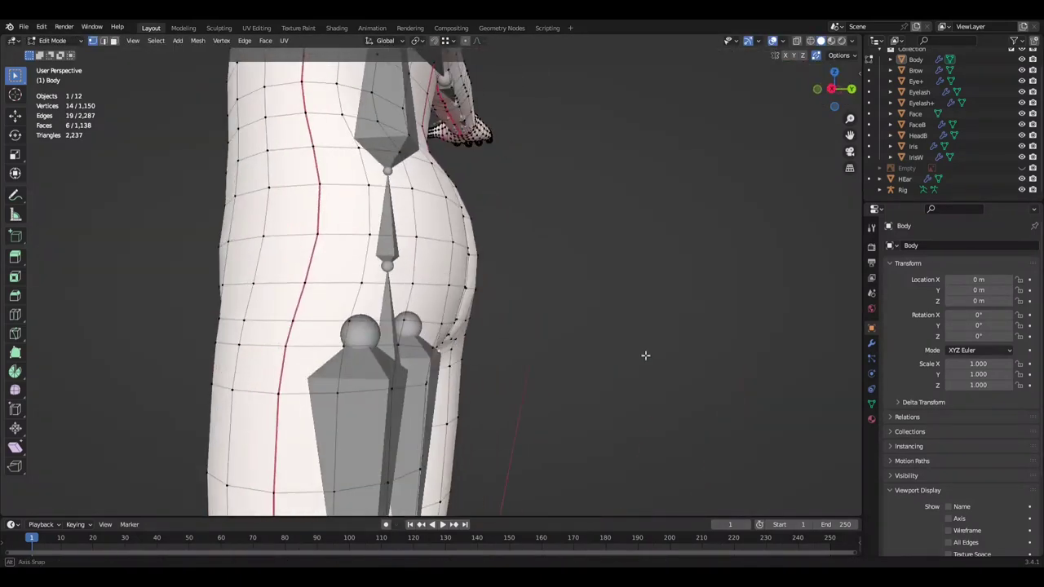
click(705, 301)
mouse_move(704, 302)
middle_down()
mouse_move(544, 334)
mouse_move(641, 373)
mouse_move(769, 347)
mouse_move(861, 355)
mouse_move(610, 368)
middle_up()
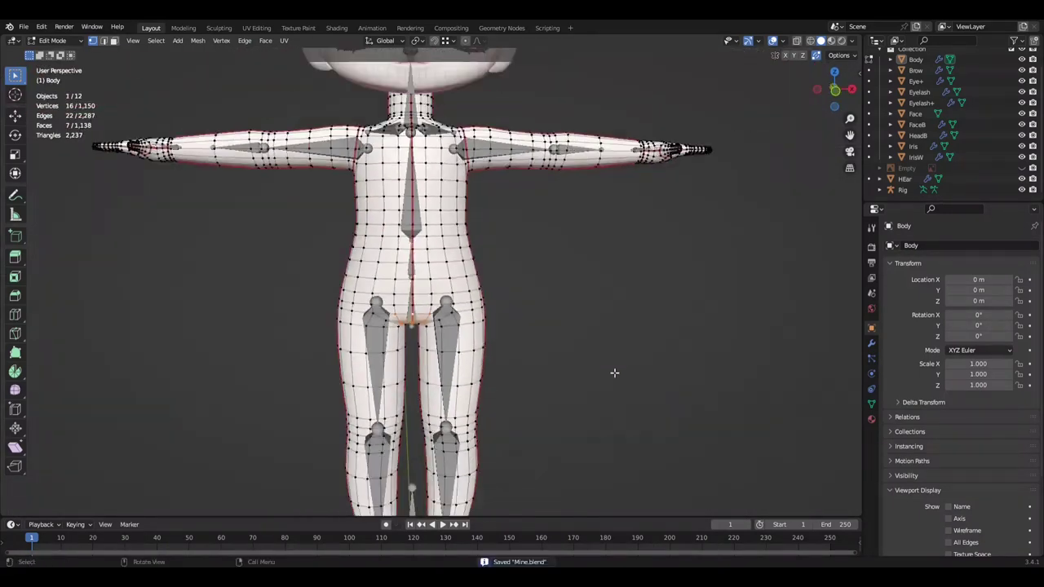
scroll(610, 368, up, 3)
scroll(610, 368, up, 3)
key(ctrl+KP_Add)
key(g)
key(z)
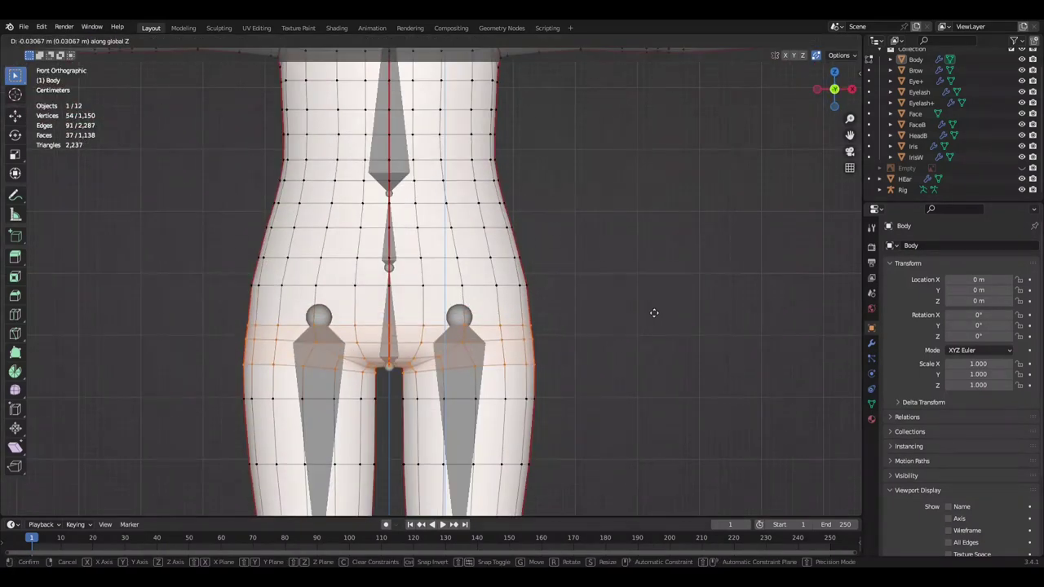
click(654, 313)
Step: Reselect the hip-level edge loop and check it from the straight back view
scroll(649, 315, down, 4)
scroll(635, 324, up, 3)
click(655, 289)
scroll(655, 291, down, 4)
scroll(668, 288, up, 4)
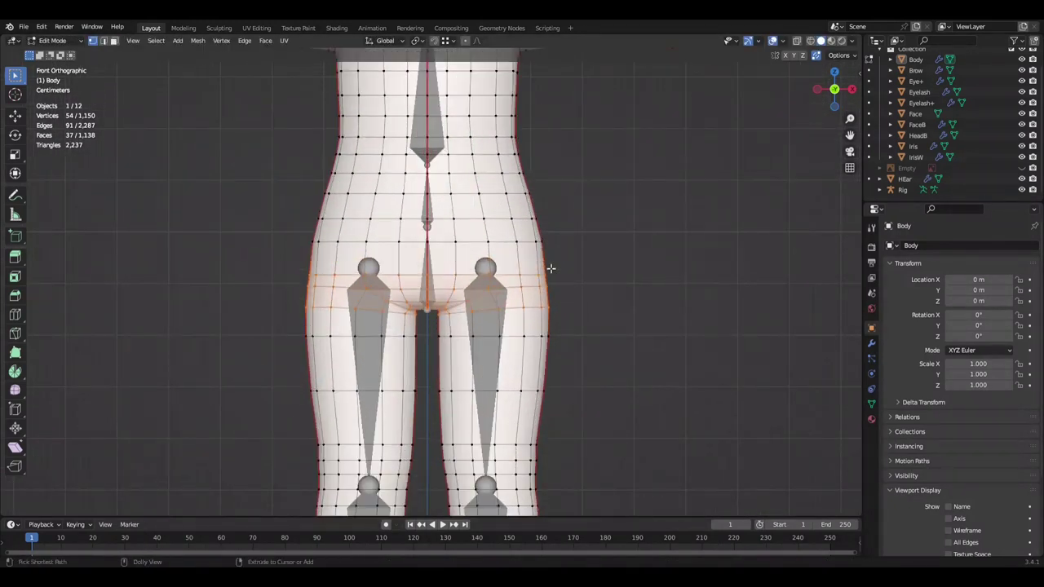
scroll(551, 268, down, 4)
scroll(551, 269, up, 3)
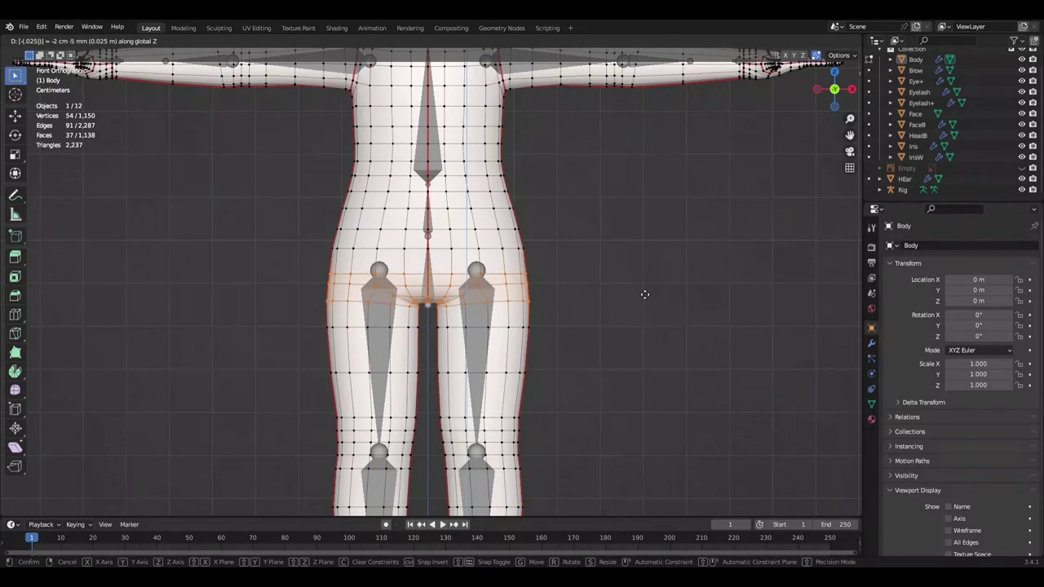
click(644, 294)
scroll(571, 277, down, 2)
alt+click(497, 263)
key(ctrl+KP_1)
key(alt+a)
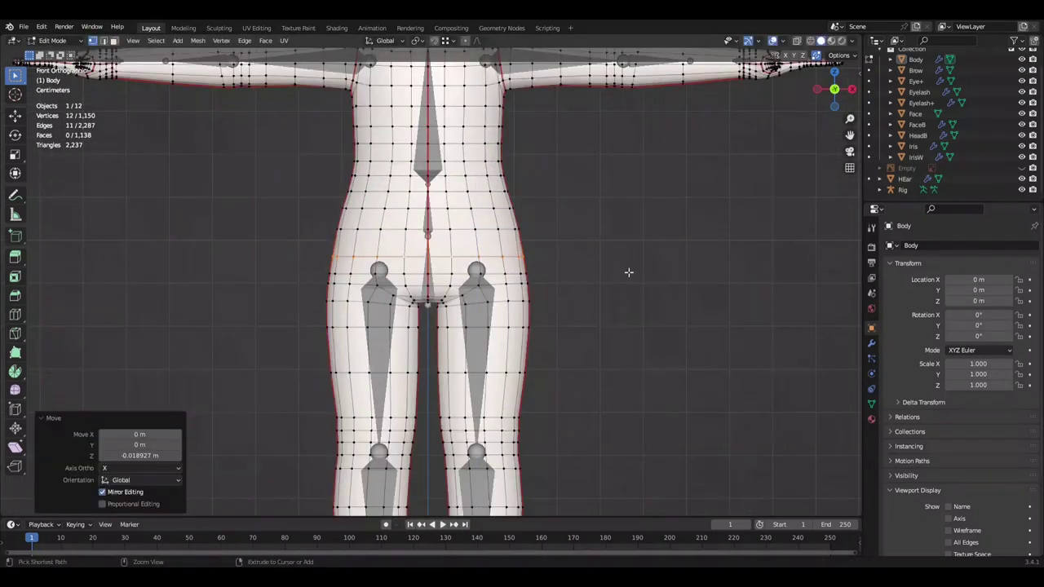
scroll(407, 208, up, 2)
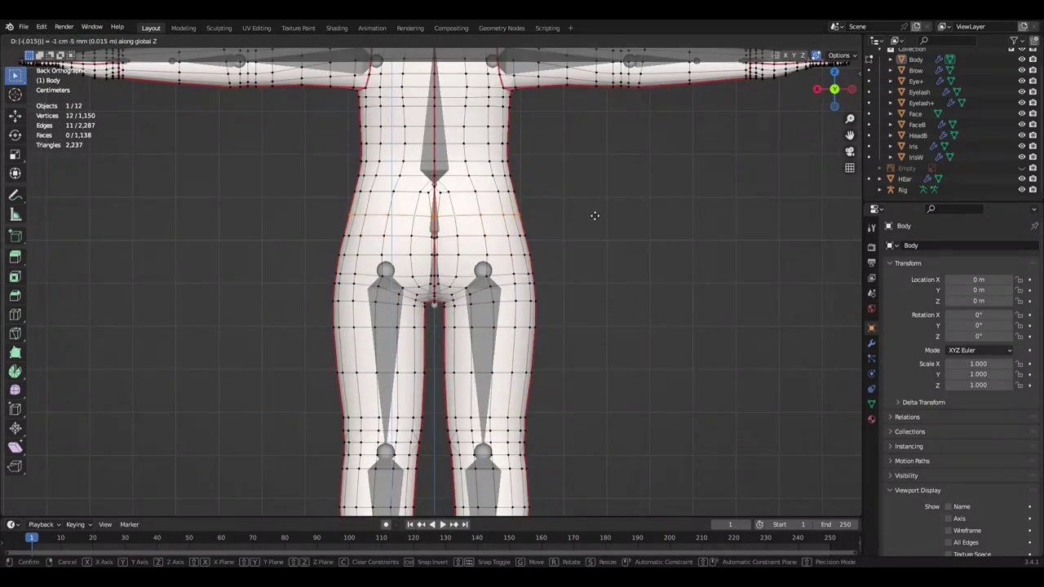
Step: Scale the hip loop narrower, raise it 0.018927 m along Z, and save
click(595, 216)
middle_drag(594, 215, 644, 186)
scroll(490, 283, up, 2)
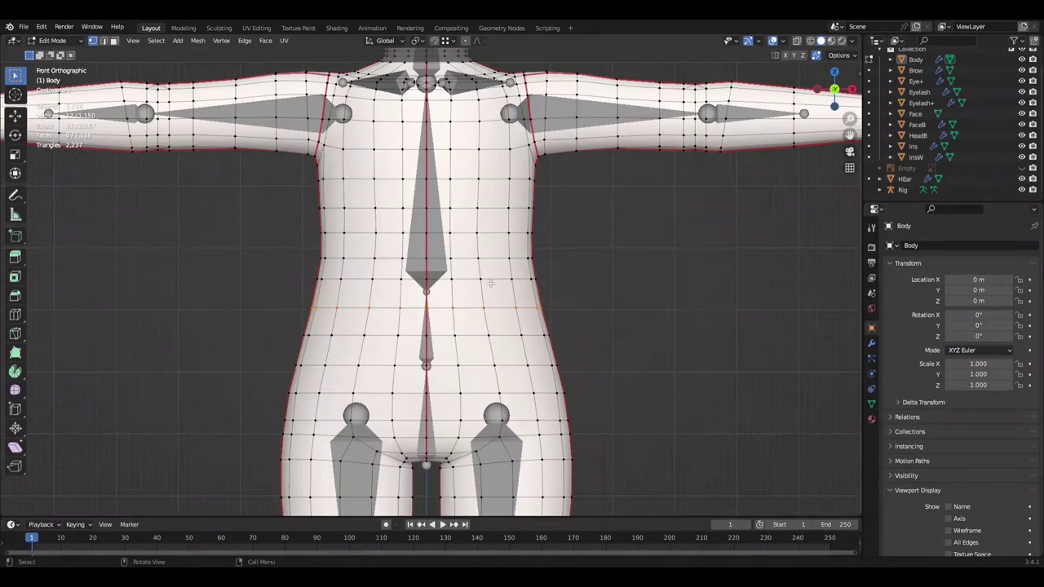
scroll(491, 283, down, 1)
key(s)
click(623, 277)
scroll(580, 289, up, 1)
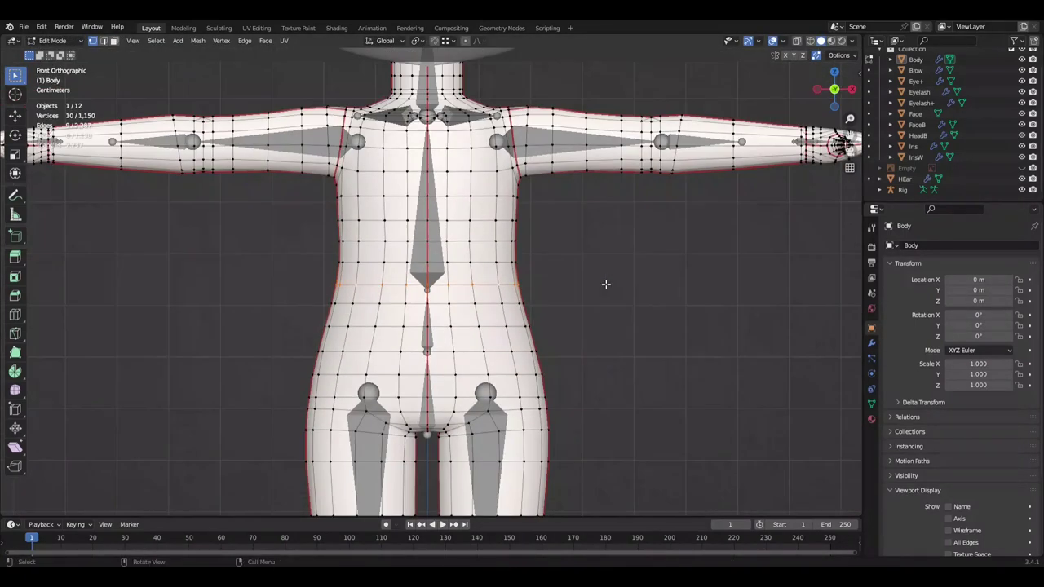
click(606, 282)
key(ctrl+s)
Step: Inspect the rig against the body from the right side view and around
mouse_move(606, 282)
middle_down()
mouse_move(558, 309)
mouse_move(600, 303)
middle_up()
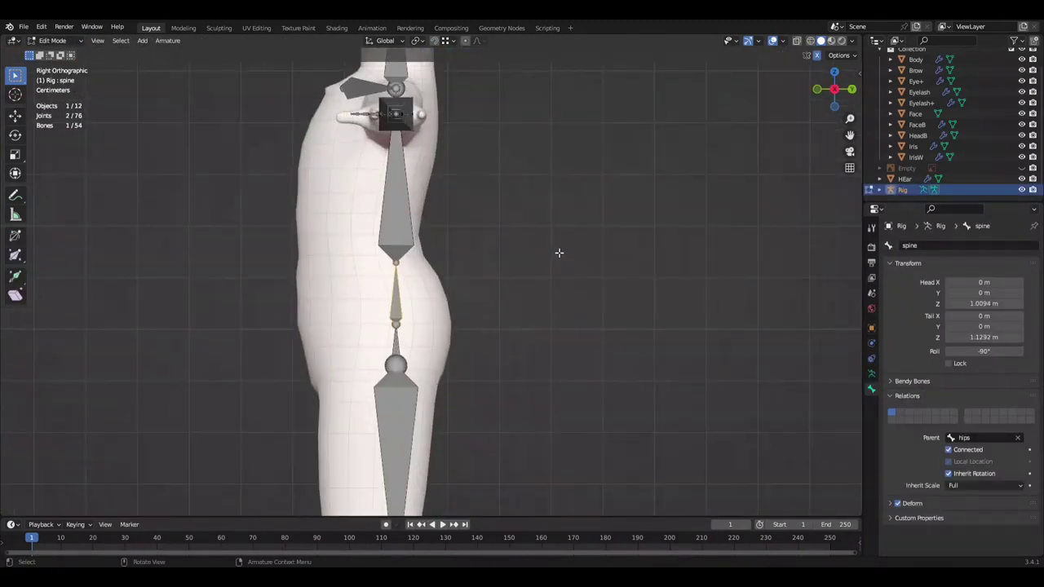
scroll(559, 253, down, 3)
scroll(543, 319, up, 3)
scroll(449, 373, down, 3)
middle_drag(449, 372, 425, 303)
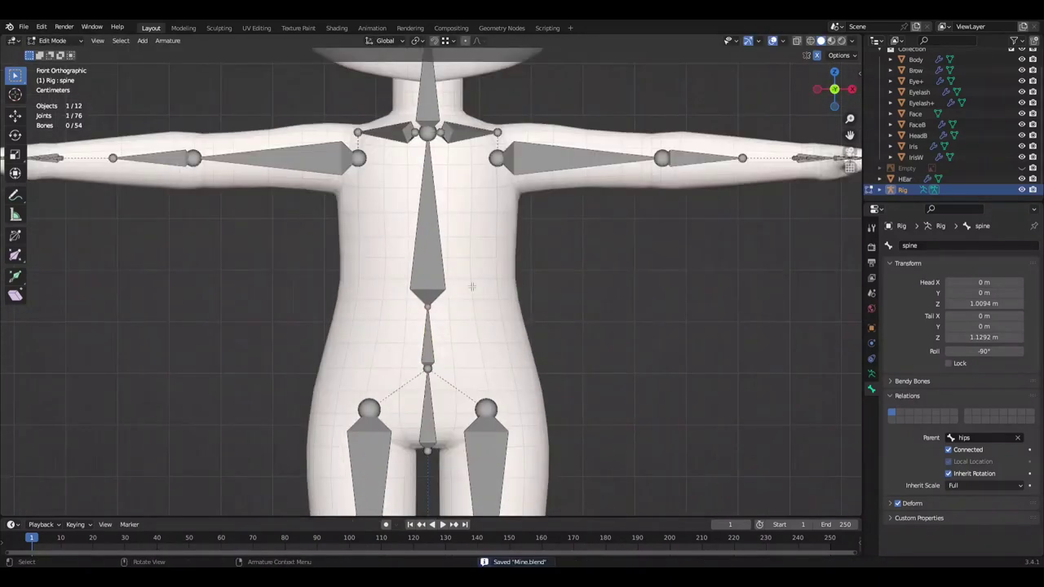
key(KP_3)
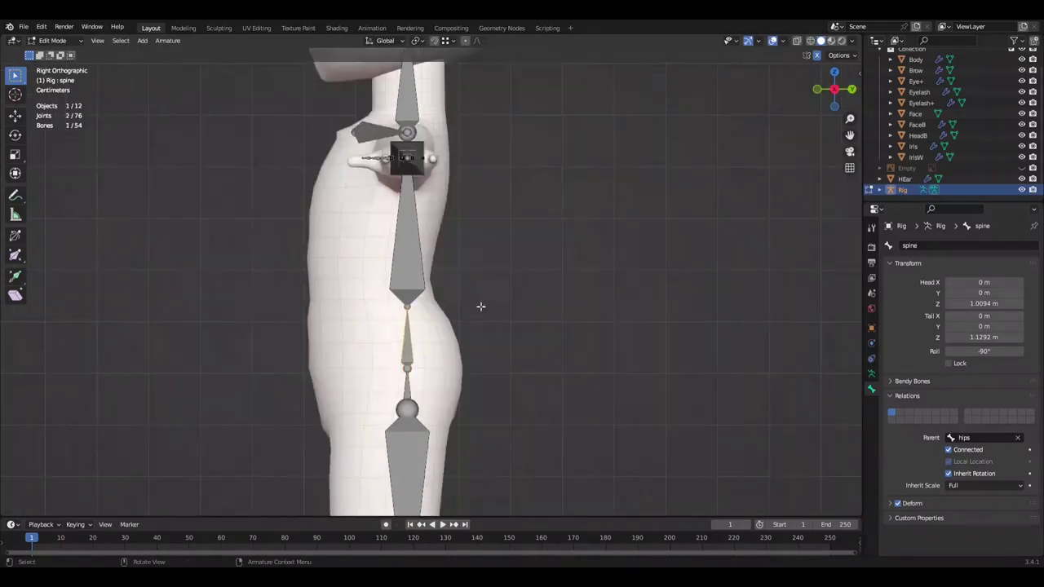
click(543, 298)
mouse_move(539, 299)
middle_down()
mouse_move(627, 291)
mouse_move(367, 291)
mouse_move(370, 274)
middle_up()
mouse_move(404, 211)
middle_down()
mouse_move(486, 245)
mouse_move(506, 233)
middle_up()
Step: Toggle the armature between Pose and Edit Mode and save Mine.blend
key(ctrl+Tab)
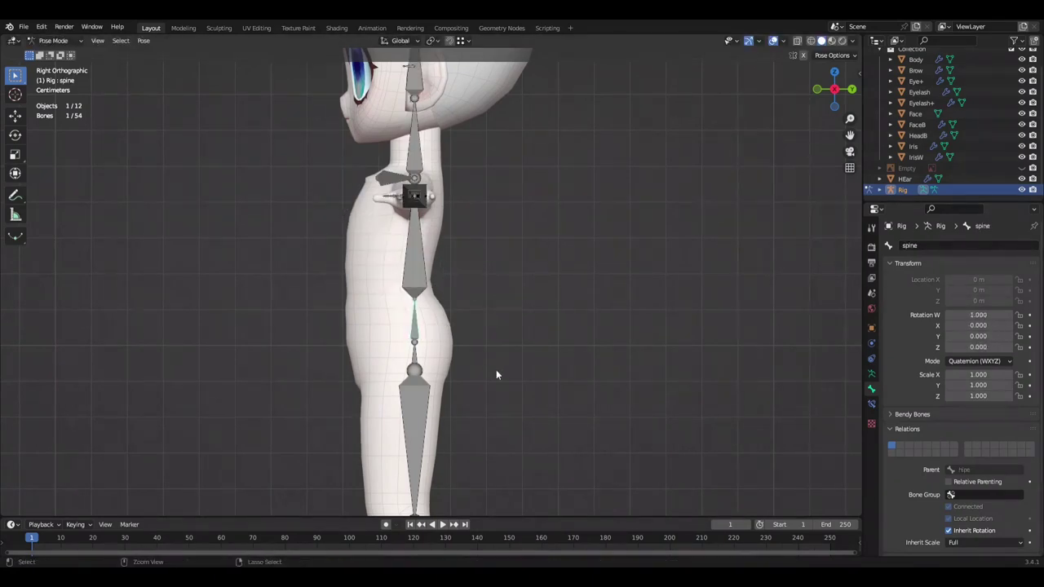
key(Tab)
key(ctrl+s)
scroll(496, 375, down, 3)
scroll(496, 375, up, 5)
middle_drag(496, 375, 508, 169)
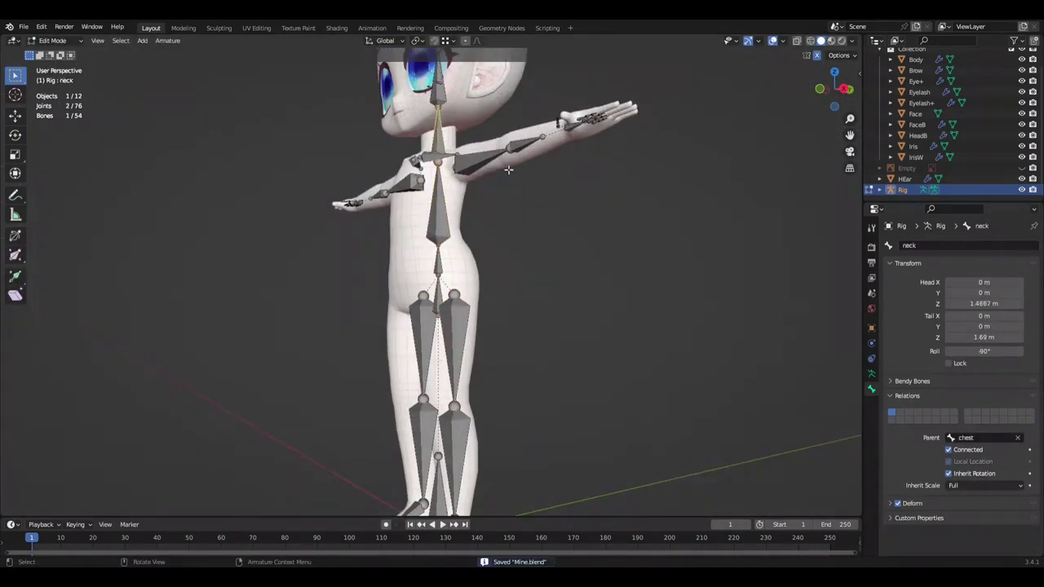
alt+middle_drag(572, 291, 563, 234)
scroll(563, 234, down, 1)
Step: Move the upper_leg.L bone to Y -0.045 m using the Move panel
shift+click(434, 350)
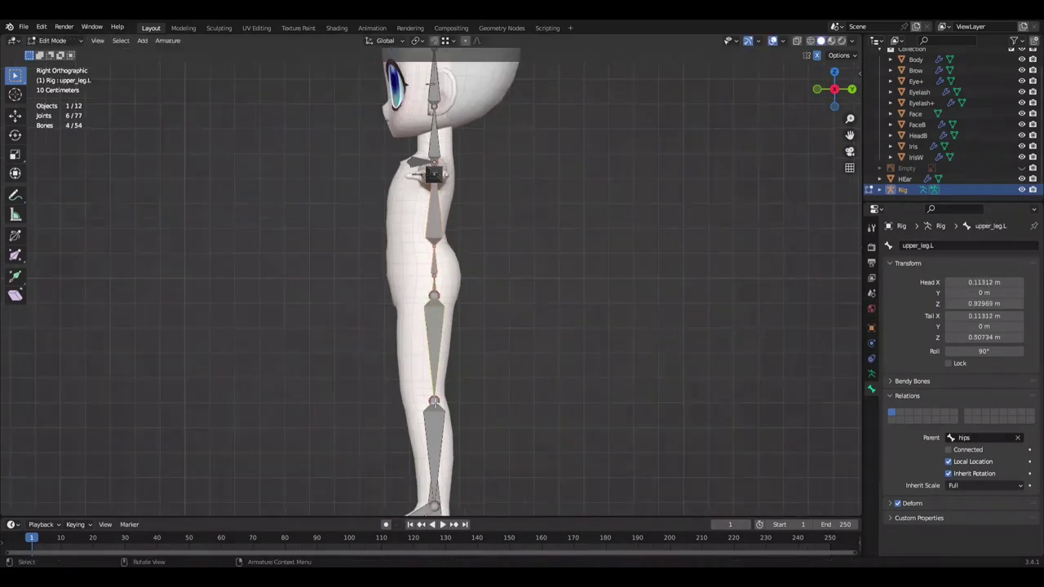
click(566, 288)
scroll(474, 348, up, 2)
key(ctrl+s)
click(132, 445)
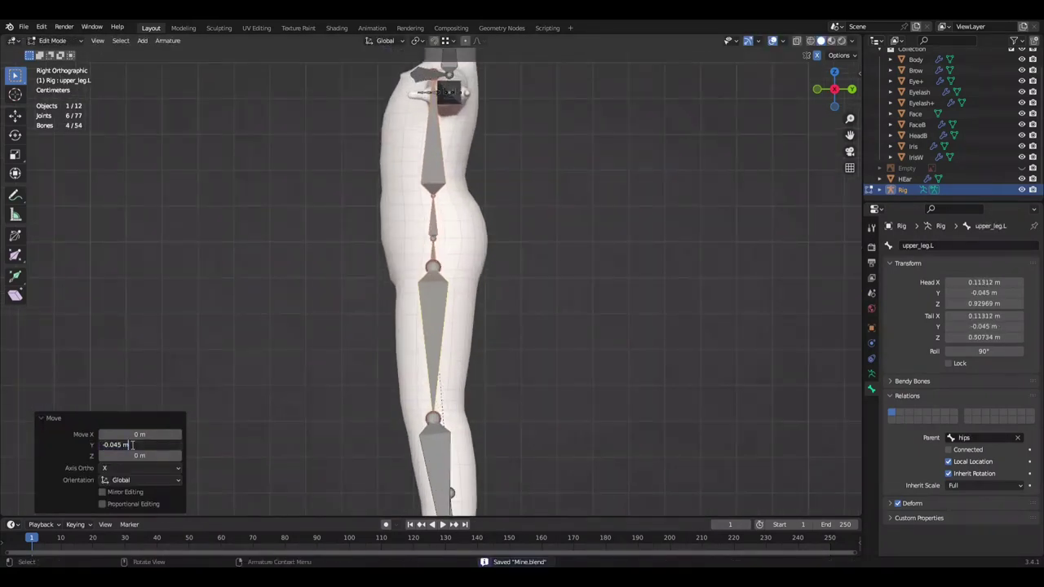
scroll(485, 343, up, 1)
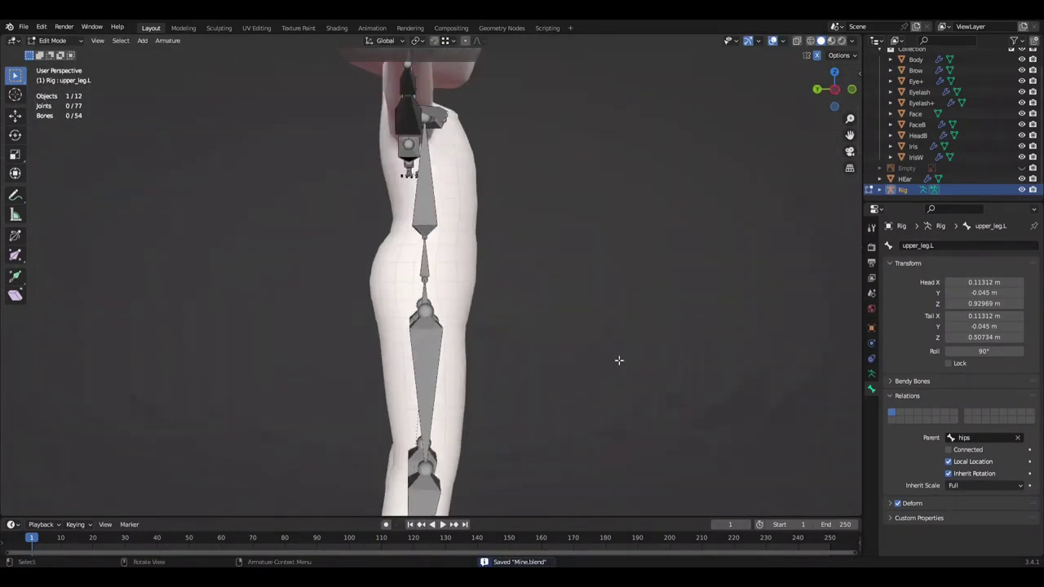
Step: Move the hips bone to Y -0.045 m, check it in side view, and save
click(505, 348)
click(563, 320)
middle_drag(564, 321, 497, 300)
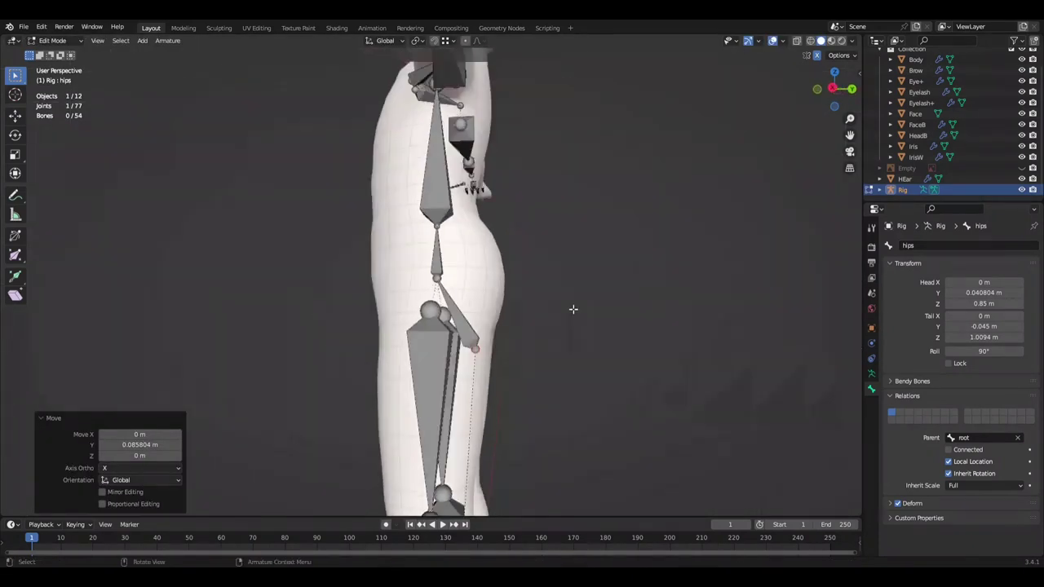
key(KP_3)
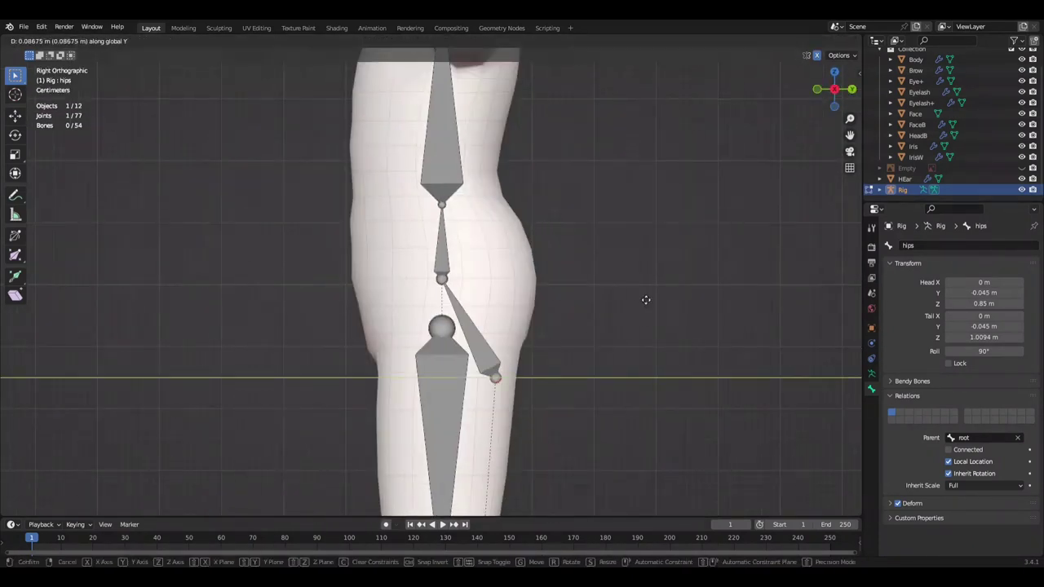
click(645, 301)
scroll(543, 326, down, 3)
scroll(543, 326, up, 3)
mouse_move(543, 326)
middle_down()
mouse_move(710, 337)
mouse_move(549, 344)
middle_up()
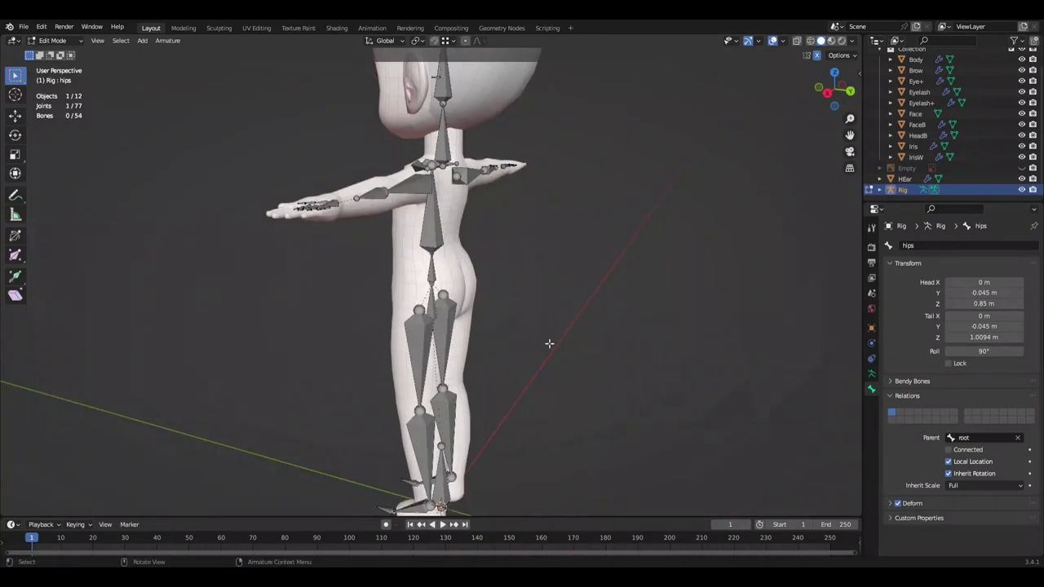
key(KP_3)
key(ctrl+s)
Step: Select the left ankle joint in front view and raise it with G Z 0.3
mouse_move(482, 414)
middle_down()
mouse_move(410, 422)
mouse_move(424, 436)
middle_up()
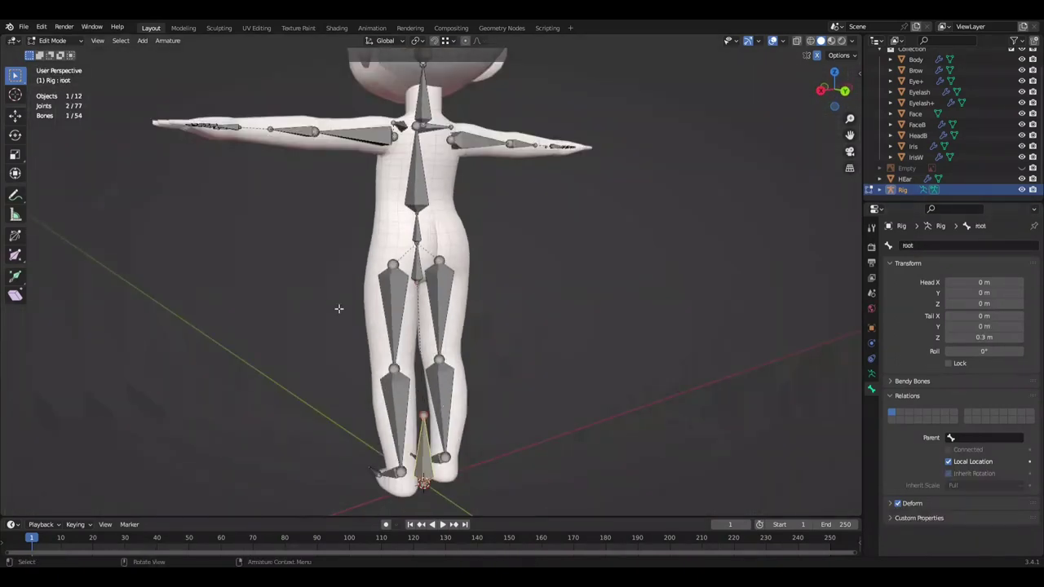
key(KP_1)
scroll(578, 331, up, 2)
scroll(531, 354, up, 3)
click(394, 464)
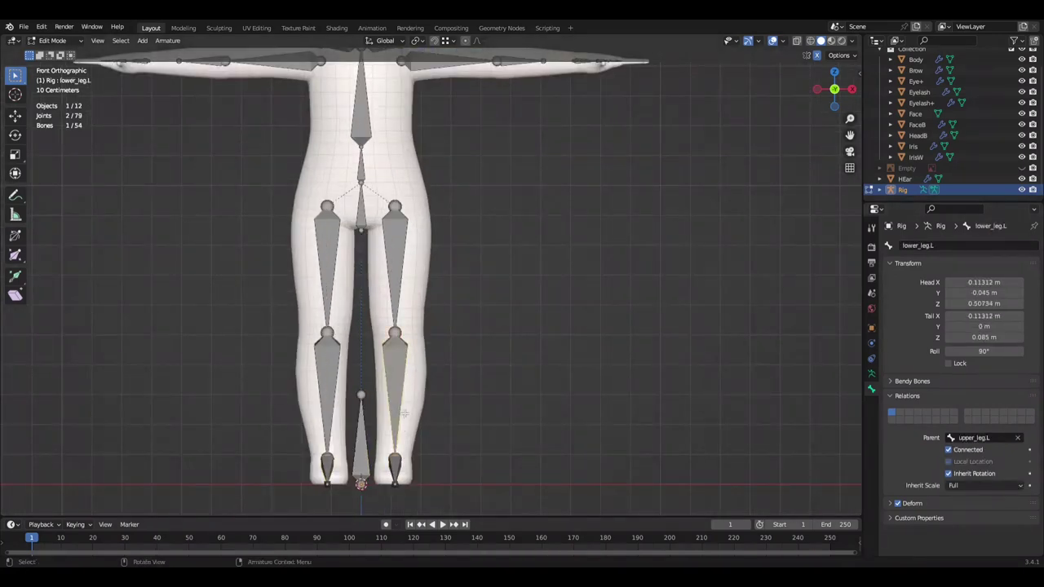
key(KP_3)
text(gz0.3)
key(Return)
Step: Redo the lower_leg.L tail move along Z so it ends at 0.335 m
mouse_move(601, 345)
middle_down()
mouse_move(690, 367)
mouse_move(610, 349)
middle_up()
key(ctrl+z)
key(g)
key(z)
key(Return)
key(KP_3)
scroll(610, 349, up, 3)
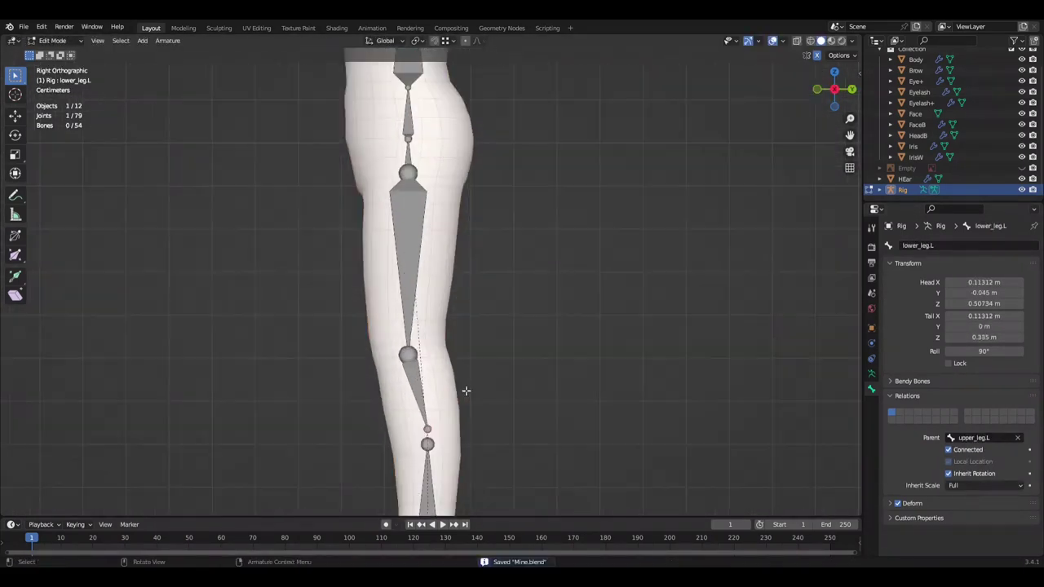
key(ctrl+Tab)
key(Tab)
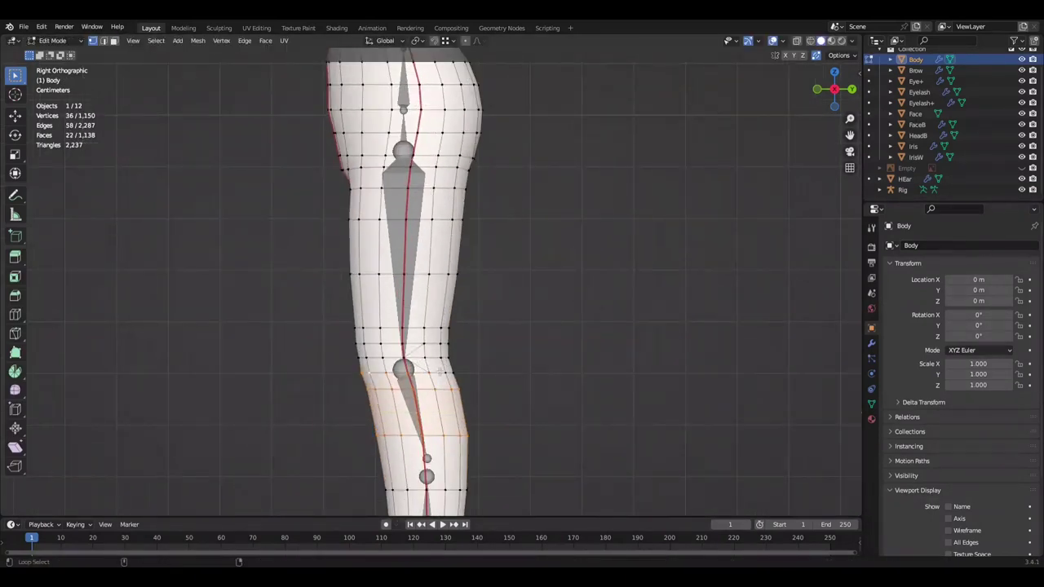
Step: Lower the knee edge loop on the Body mesh and save the blend file
click(564, 379)
scroll(546, 391, down, 3)
scroll(534, 392, up, 1)
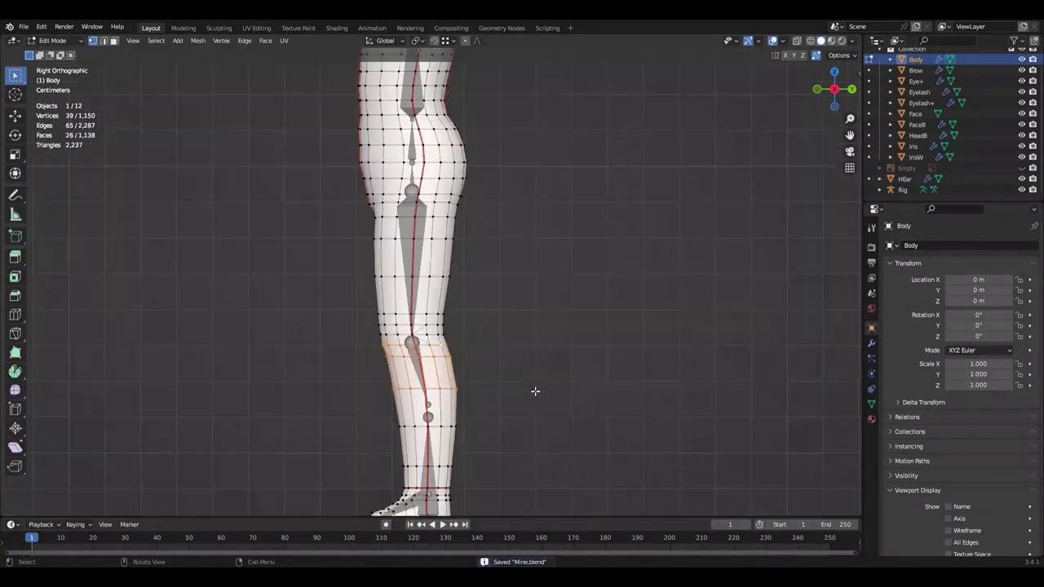
key(Tab)
scroll(514, 391, down, 2)
key(ctrl+s)
scroll(504, 392, up, 4)
key(Tab)
Step: Check the leg from the front, then reselect the Body mesh back in Edit Mode
key(Tab)
key(Tab)
key(g)
click(544, 386)
key(Tab)
scroll(522, 372, down, 3)
key(KP_1)
scroll(501, 349, up, 2)
mouse_move(478, 279)
middle_down()
mouse_move(451, 294)
mouse_move(457, 225)
mouse_move(393, 289)
middle_up()
key(ctrl+s)
click(457, 225)
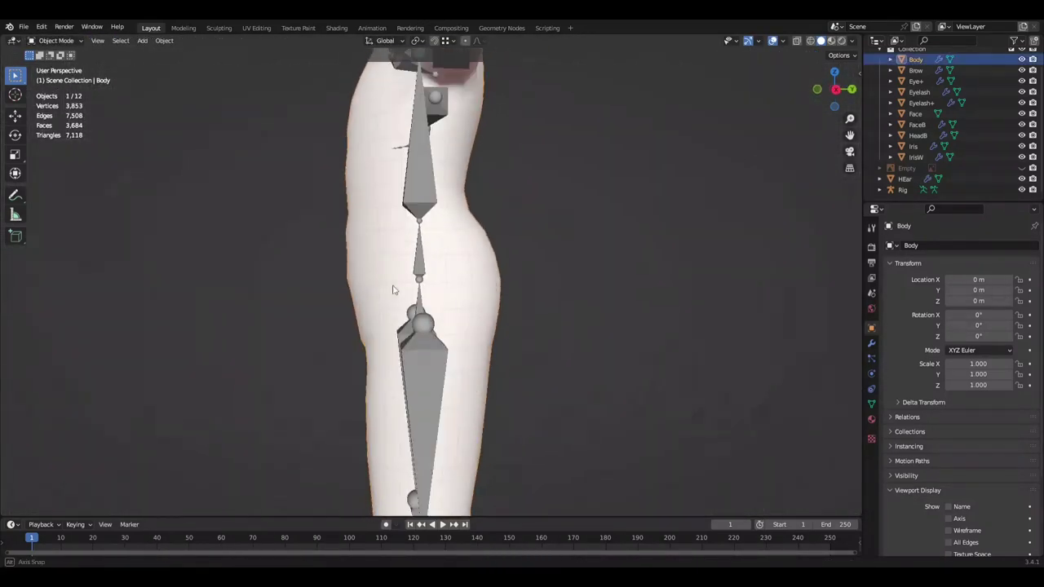
key(KP_1)
scroll(569, 266, down, 3)
key(Tab)
scroll(569, 266, up, 4)
middle_drag(569, 266, 737, 269)
Step: Lower the waist edge loop 0.005 m along Z, checking it from the right side
key(KP_1)
key(KP_3)
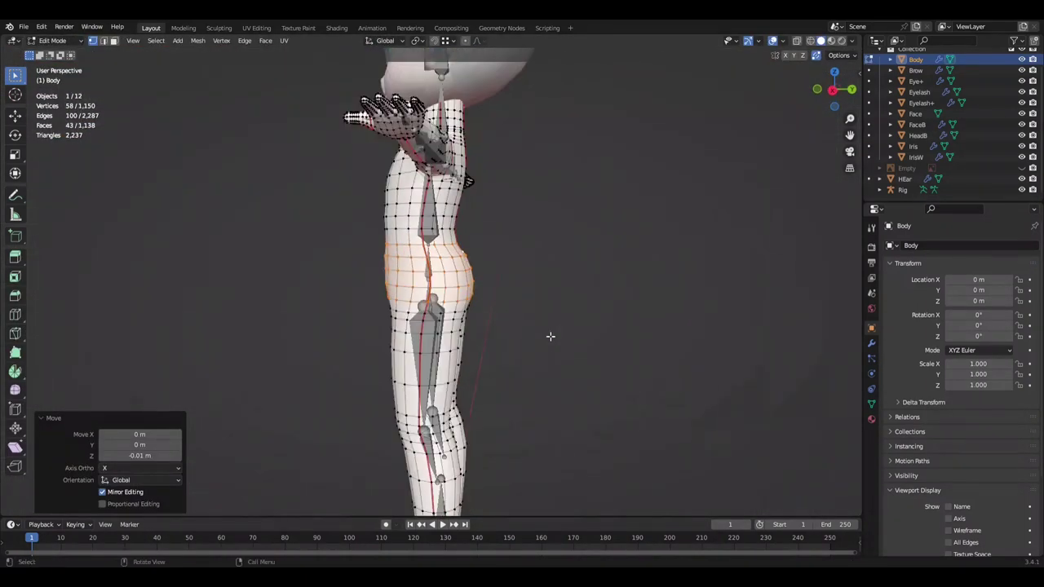
key(ctrl+s)
key(BackSpace)
key(BackSpace)
key(BackSpace)
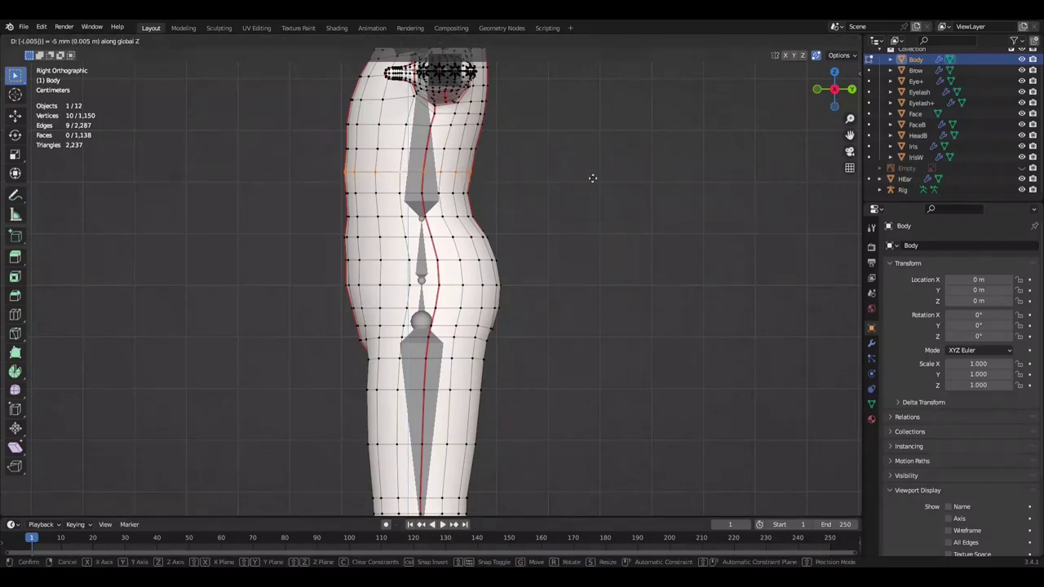
scroll(562, 176, down, 3)
middle_drag(606, 191, 645, 196)
key(KP_3)
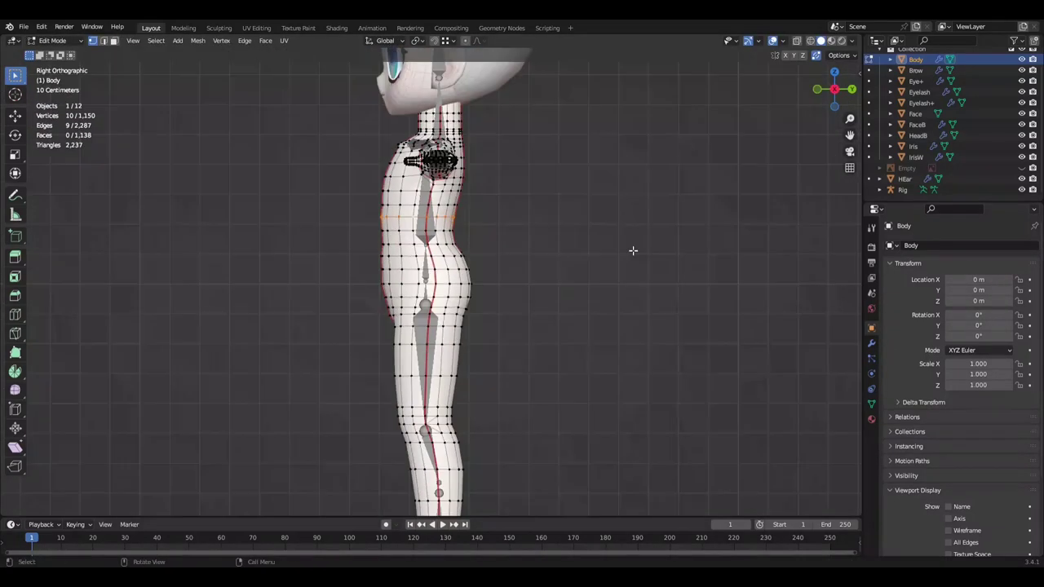
ctrl+middle_drag(523, 301, 540, 289)
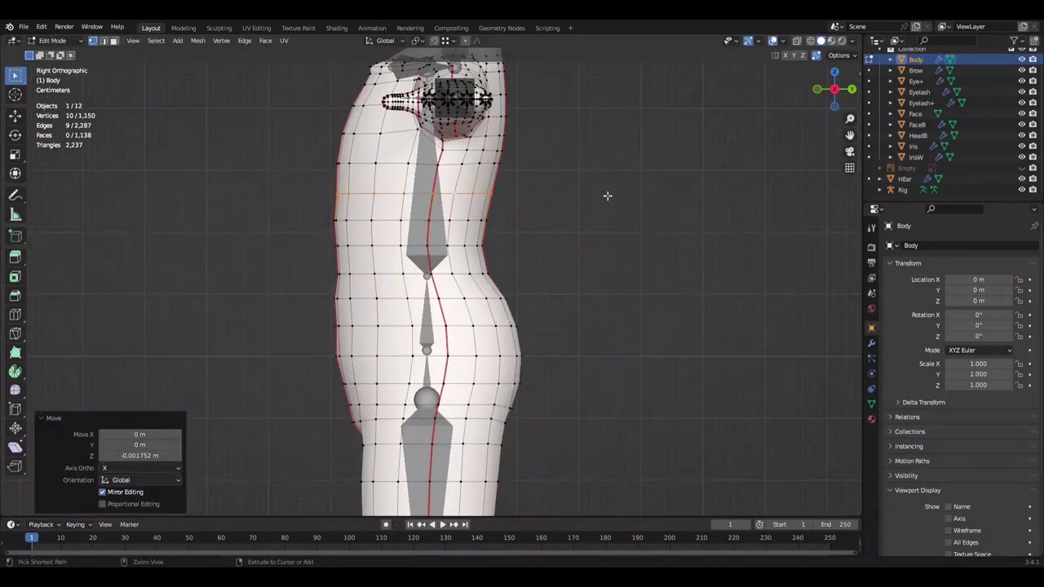
scroll(611, 196, up, 2)
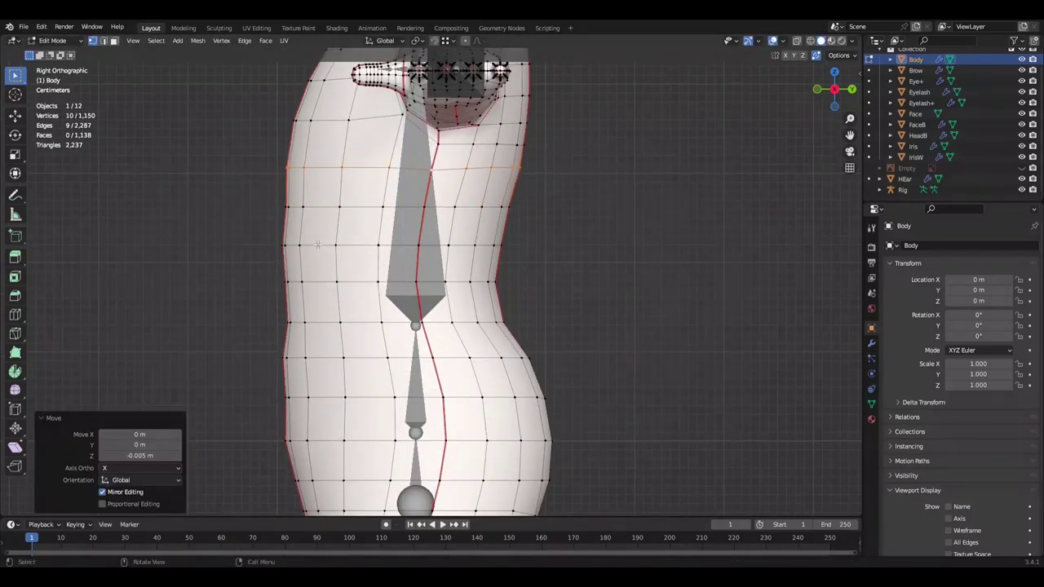
Step: Extend the selection by one edge loop and confirm the waist loops' move
right_click(596, 199)
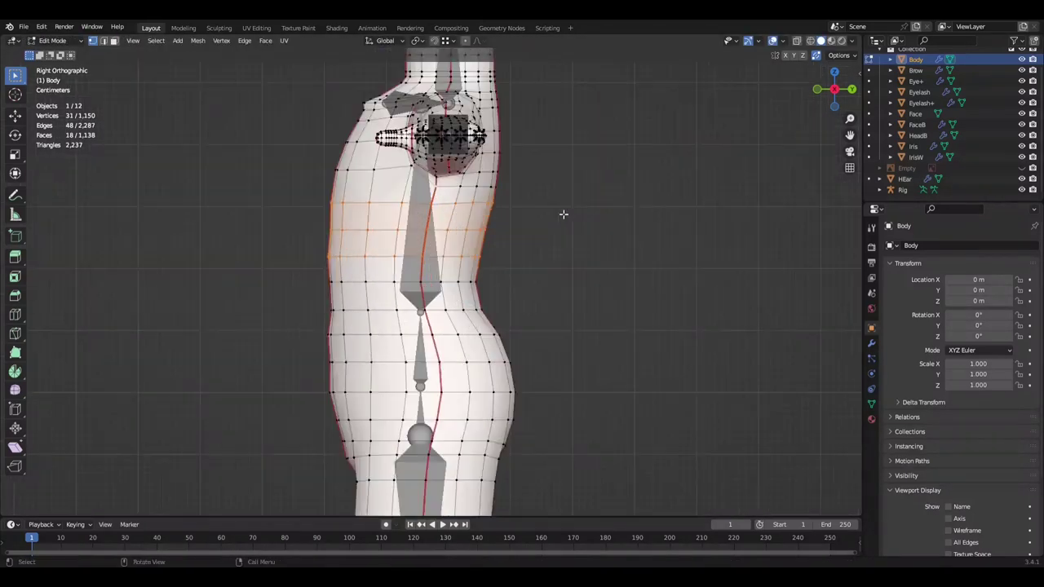
click(608, 235)
scroll(628, 228, down, 1)
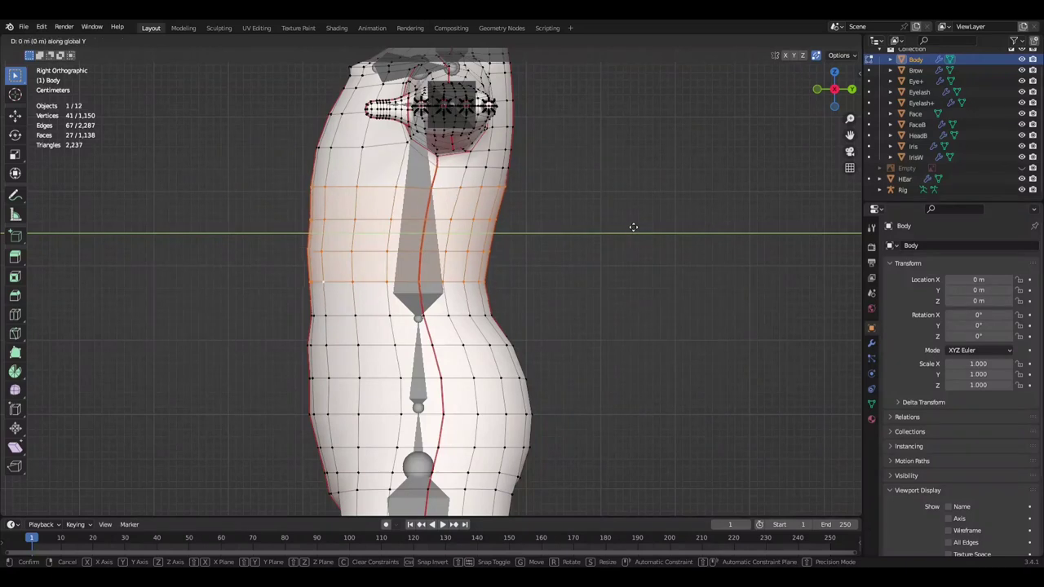
click(618, 216)
scroll(541, 269, down, 1)
key(Tab)
key(Tab)
scroll(541, 268, up, 1)
middle_drag(552, 260, 550, 235)
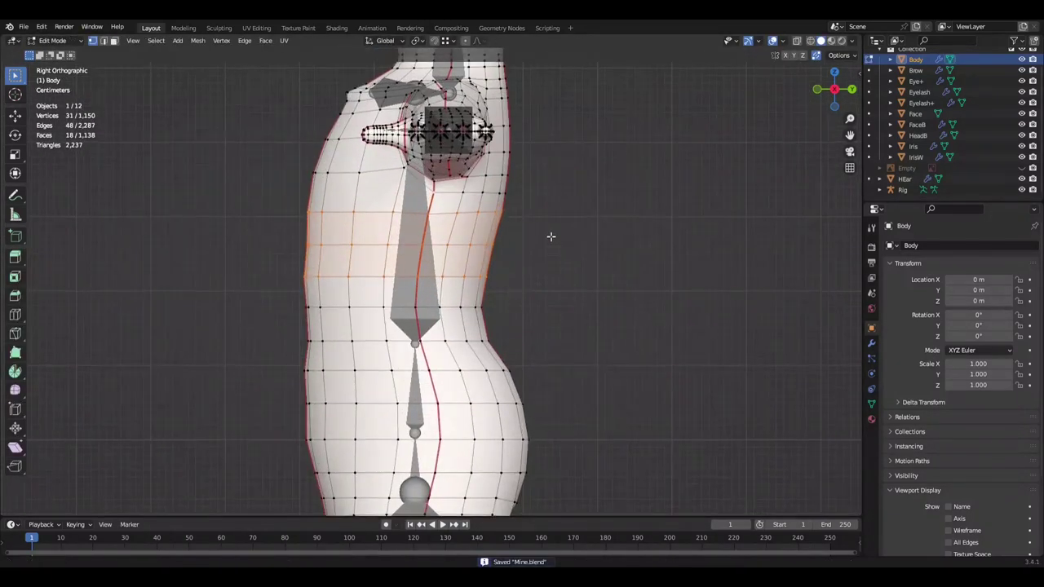
scroll(639, 250, up, 3)
mouse_move(639, 249)
middle_down()
mouse_move(500, 247)
mouse_move(590, 255)
mouse_move(528, 243)
middle_up()
Step: Select a path of vertices across the torso and inspect it from front and side
ctrl+click(500, 248)
key(Escape)
key(Escape)
alt+middle_drag(396, 245, 427, 268)
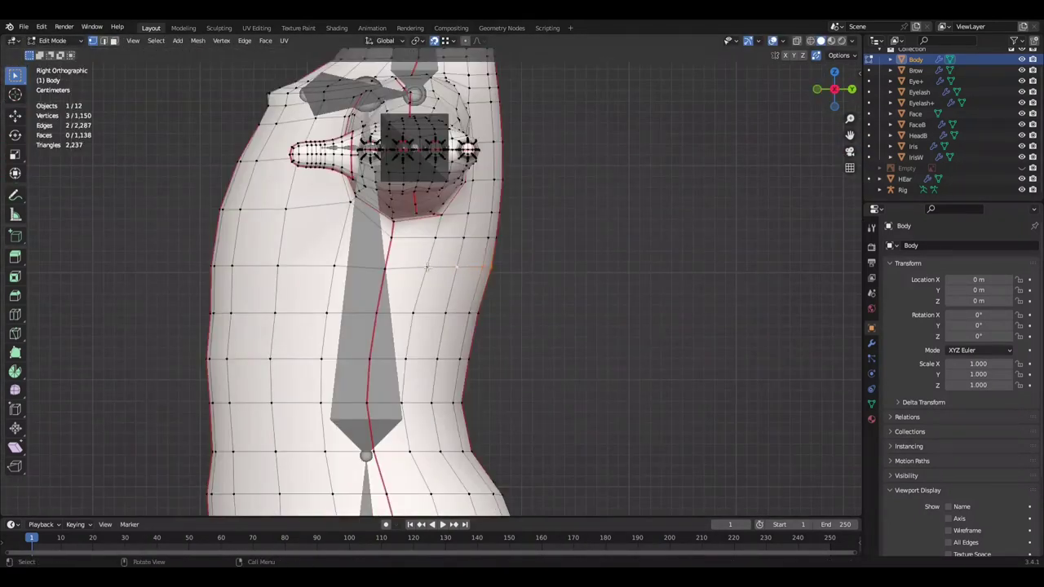
click(559, 265)
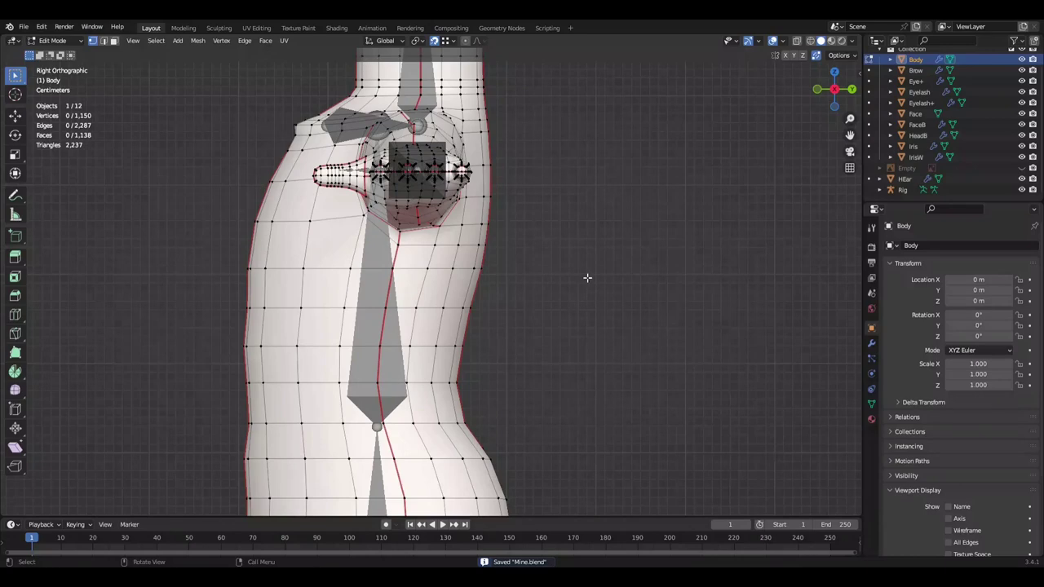
mouse_move(587, 277)
middle_down()
mouse_move(542, 249)
mouse_move(625, 261)
middle_up()
scroll(625, 261, down, 3)
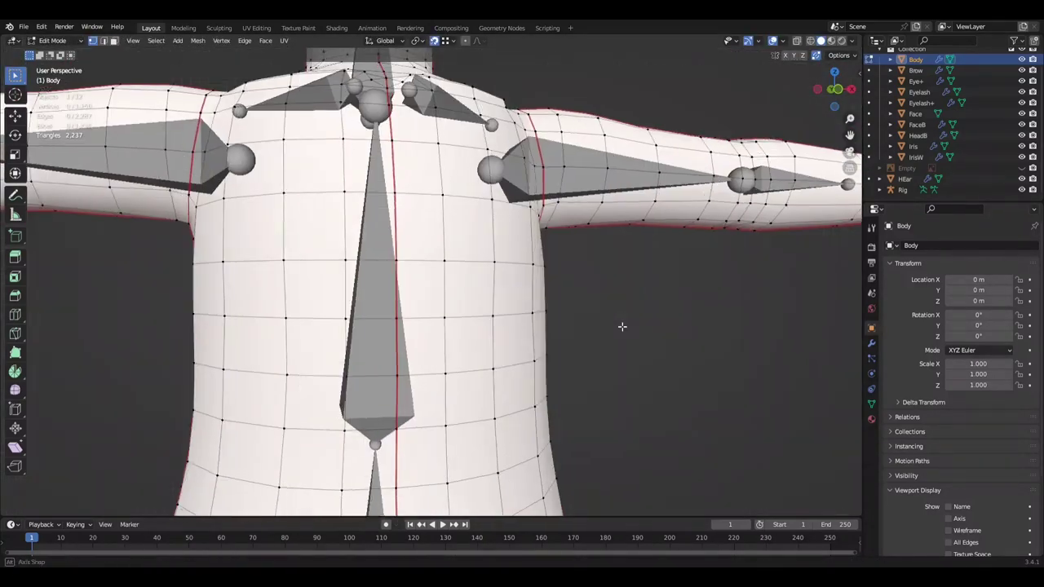
alt+middle_drag(623, 327, 297, 324)
scroll(566, 364, down, 1)
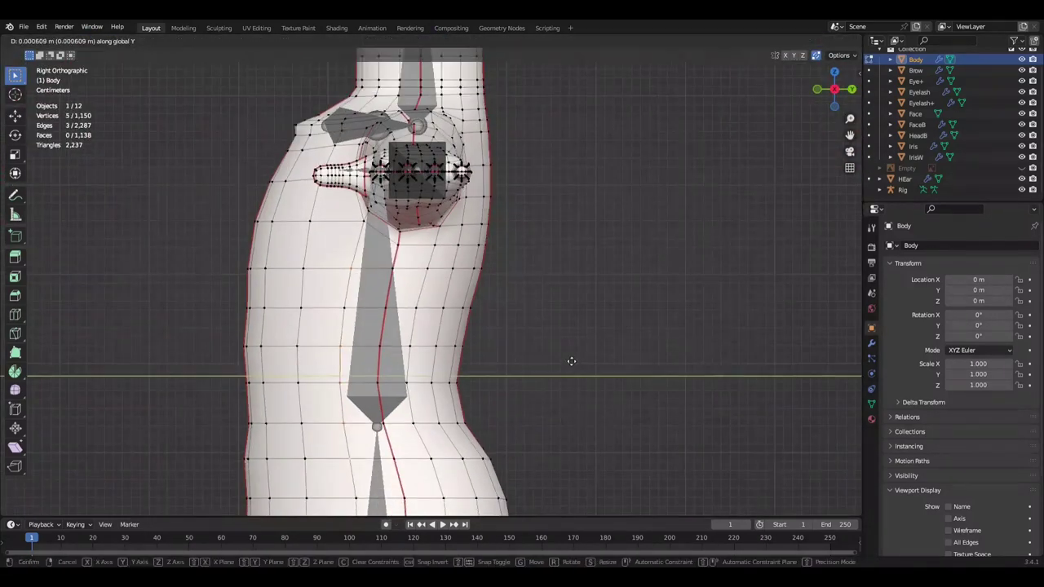
middle_drag(560, 353, 691, 350)
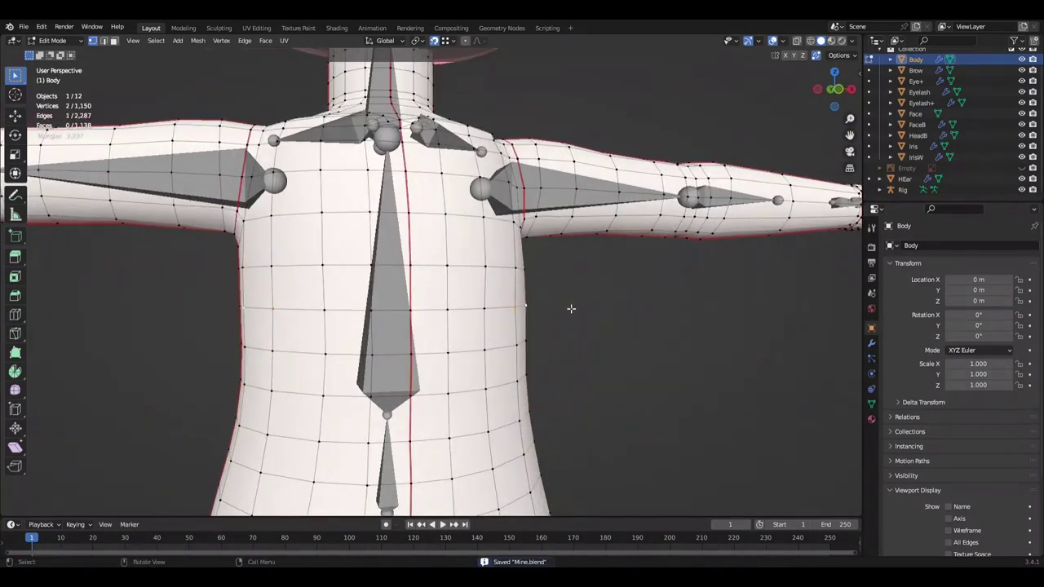
alt+middle_drag(571, 308, 531, 314)
scroll(530, 314, up, 2)
Step: Nudge the selected torso vertices sideways along X and save the file
key(Escape)
middle_drag(661, 288, 668, 328)
scroll(668, 328, down, 3)
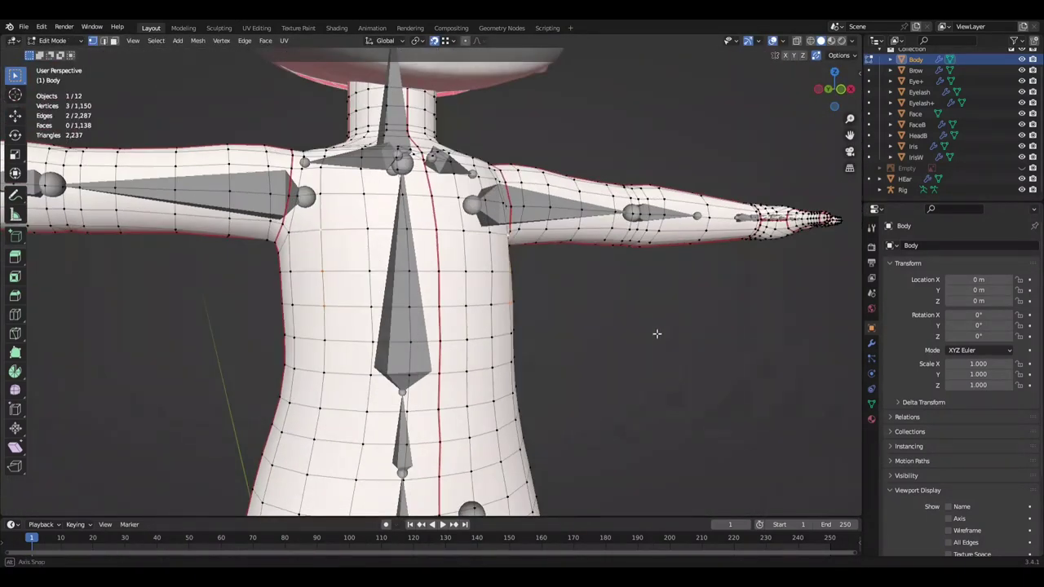
scroll(657, 333, up, 3)
key(g)
key(x)
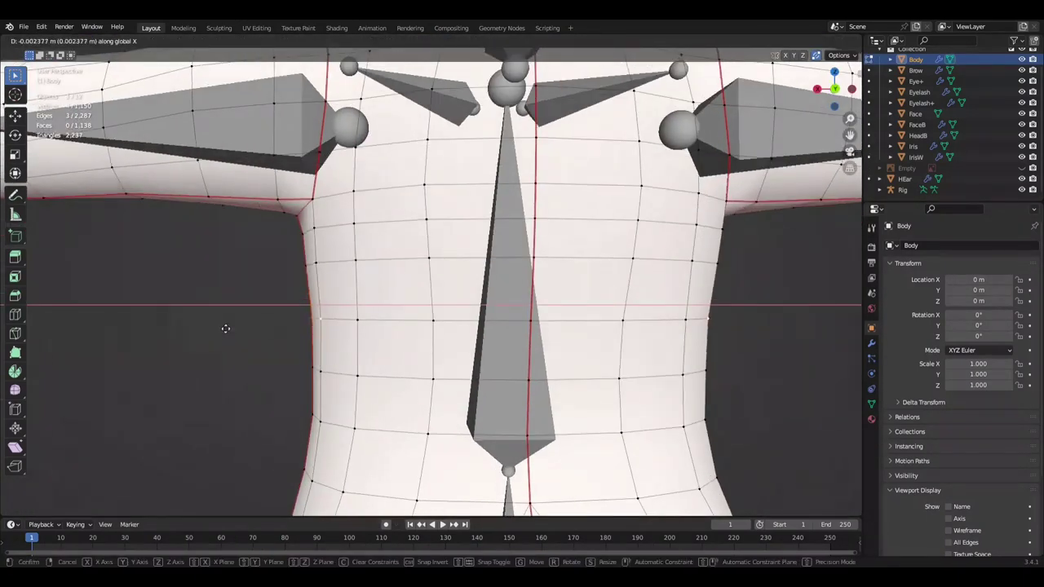
click(226, 329)
alt+middle_drag(226, 328, 595, 315)
scroll(678, 319, up, 2)
scroll(727, 338, down, 3)
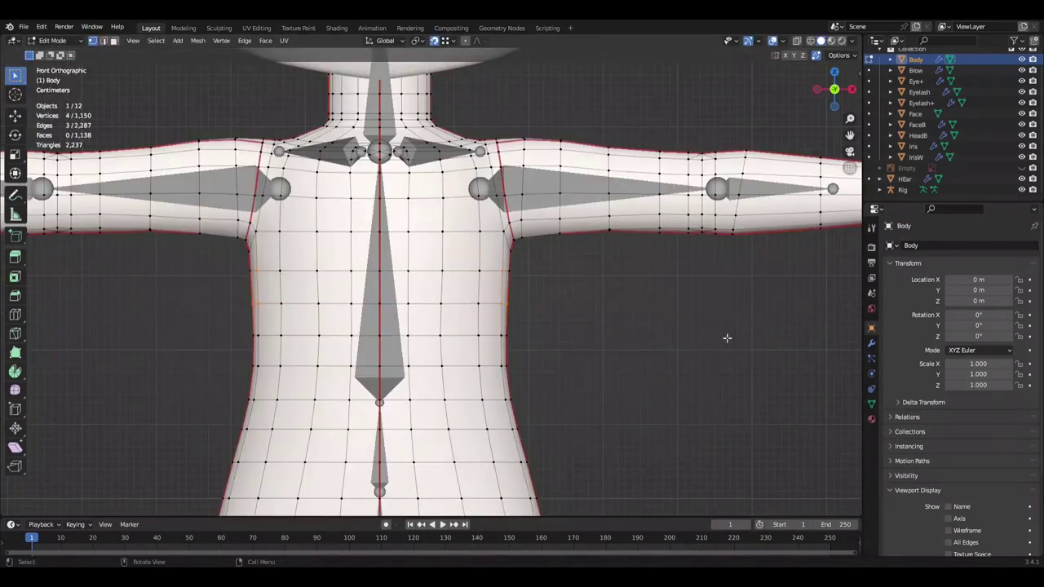
scroll(718, 343, up, 4)
scroll(701, 342, down, 4)
key(ctrl+s)
Step: Lower a short path of upper-torso vertices 0.00161 m along Z and save
mouse_move(702, 342)
middle_down()
mouse_move(462, 326)
mouse_move(625, 319)
mouse_move(531, 245)
middle_up()
scroll(488, 213, up, 3)
ctrl+click(488, 214)
mouse_move(488, 214)
middle_down()
mouse_move(517, 221)
mouse_move(533, 189)
mouse_move(707, 307)
mouse_move(602, 272)
mouse_move(319, 263)
mouse_move(492, 270)
mouse_move(641, 349)
mouse_move(602, 331)
middle_up()
key(g)
key(z)
click(509, 215)
click(534, 189)
key(ctrl+s)
Step: Adjust a single torso vertex along X, save, and return to Object Mode
scroll(338, 258, down, 3)
scroll(487, 286, up, 2)
click(634, 342)
key(ctrl+s)
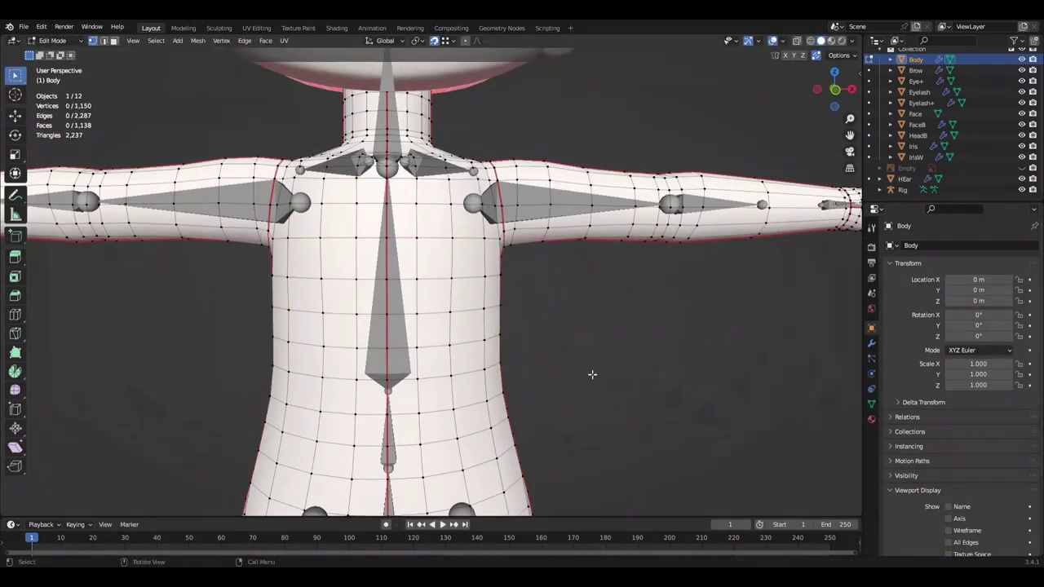
key(ctrl+z)
key(g)
key(x)
key(Escape)
scroll(623, 347, down, 3)
mouse_move(544, 368)
middle_down()
mouse_move(513, 350)
mouse_move(373, 373)
mouse_move(586, 294)
middle_up()
key(Tab)
scroll(586, 293, up, 3)
Step: Select the rig and subdivide its chest bone into two bones
middle_drag(486, 326, 512, 298)
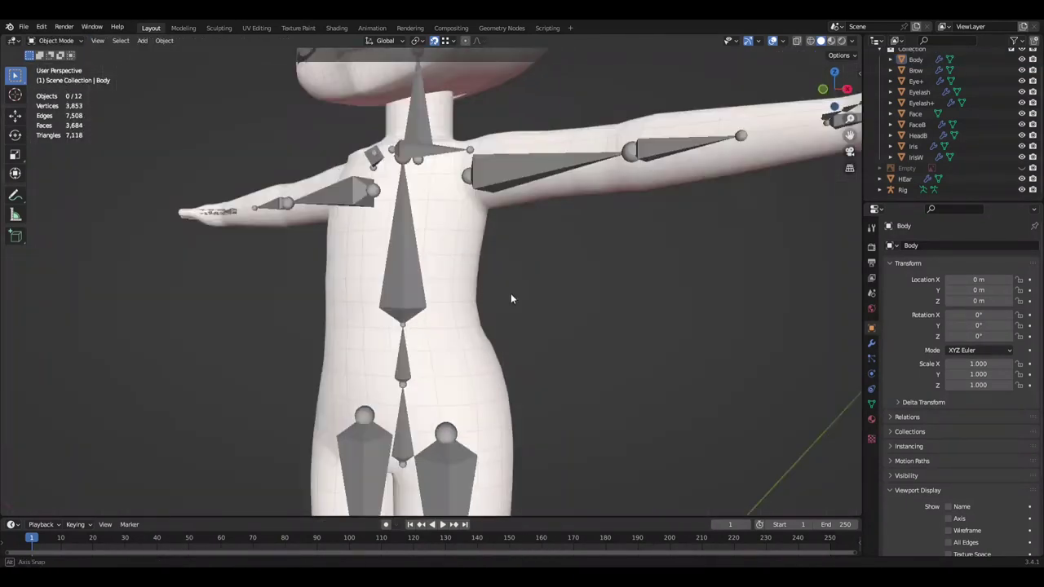
click(367, 333)
key(Tab)
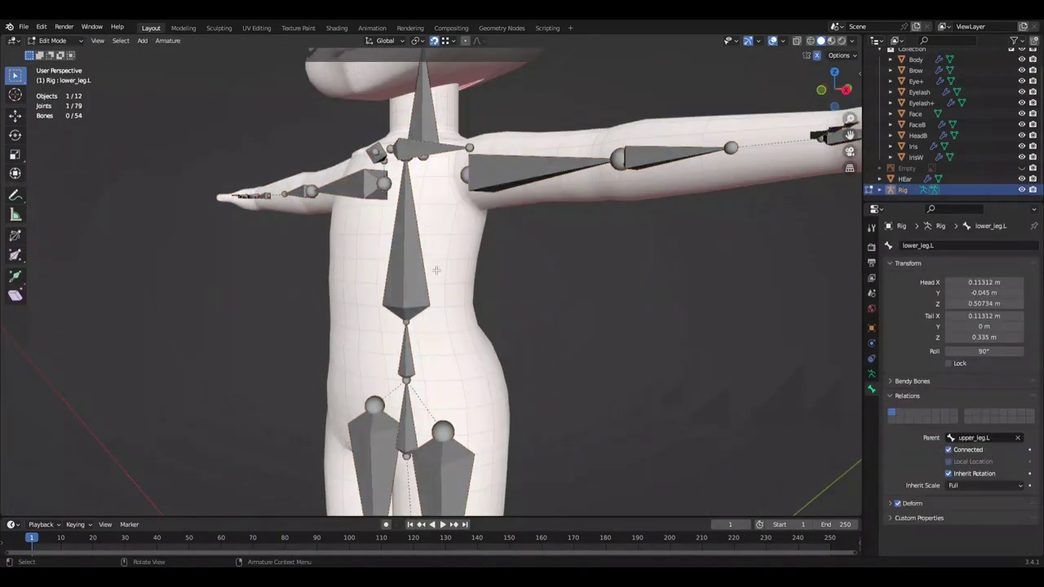
key(KP_3)
key(ctrl+s)
right_click(550, 282)
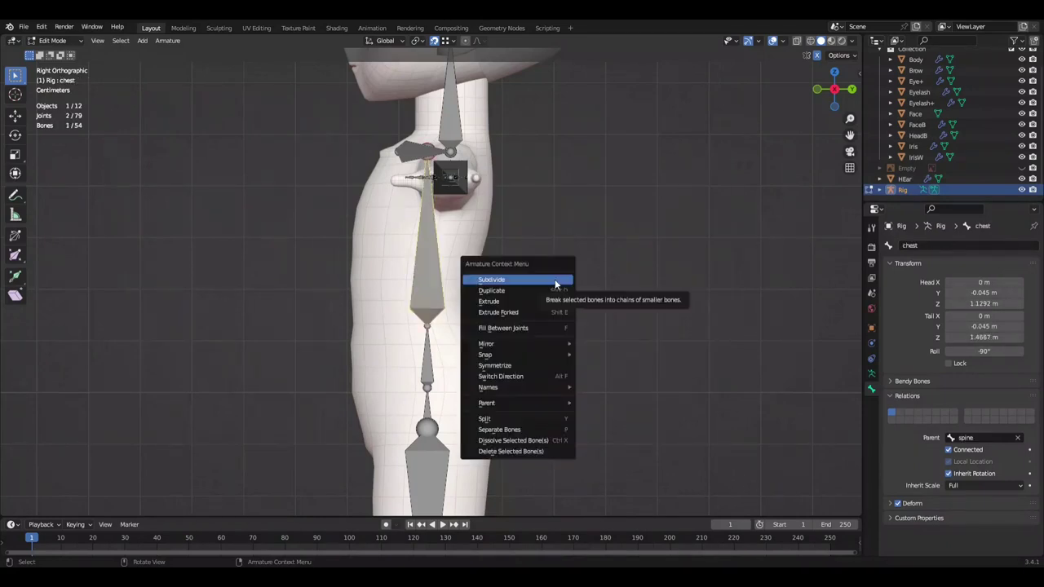
click(556, 282)
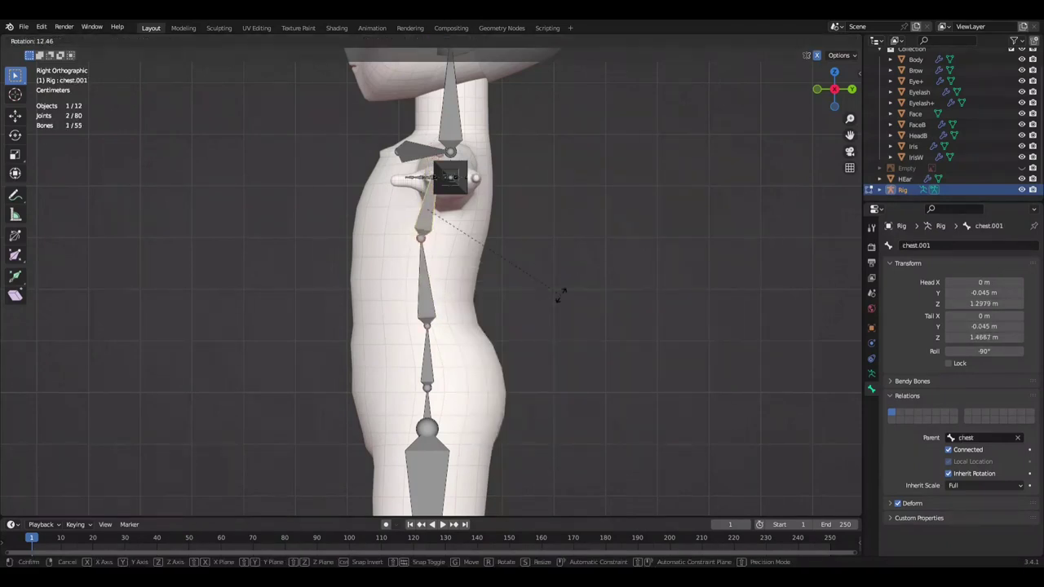
Step: Move the hips bone 0.05 m along Y in side view and save
right_click(641, 304)
scroll(639, 303, down, 3)
middle_drag(638, 303, 617, 328)
key(KP_3)
scroll(478, 340, up, 3)
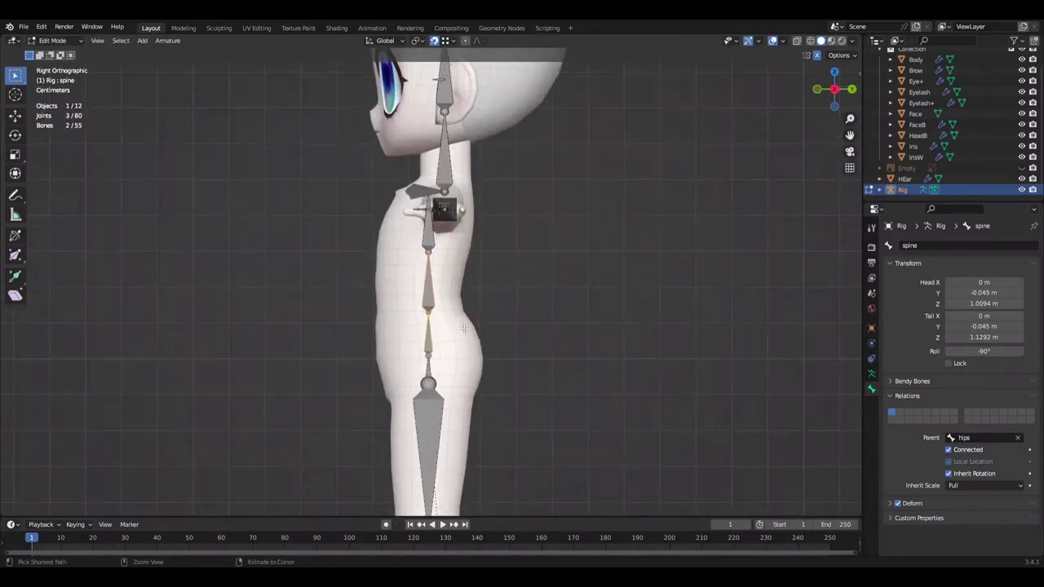
click(419, 371)
mouse_move(420, 371)
middle_down()
mouse_move(608, 390)
mouse_move(643, 415)
middle_up()
key(KP_3)
click(623, 365)
key(ctrl+s)
Step: Raise the spine bone 0.005 m along Z, then add the chest bone for a vertical move
key(KP_1)
key(KP_3)
key(KP_1)
ctrl+middle_drag(545, 365, 482, 359)
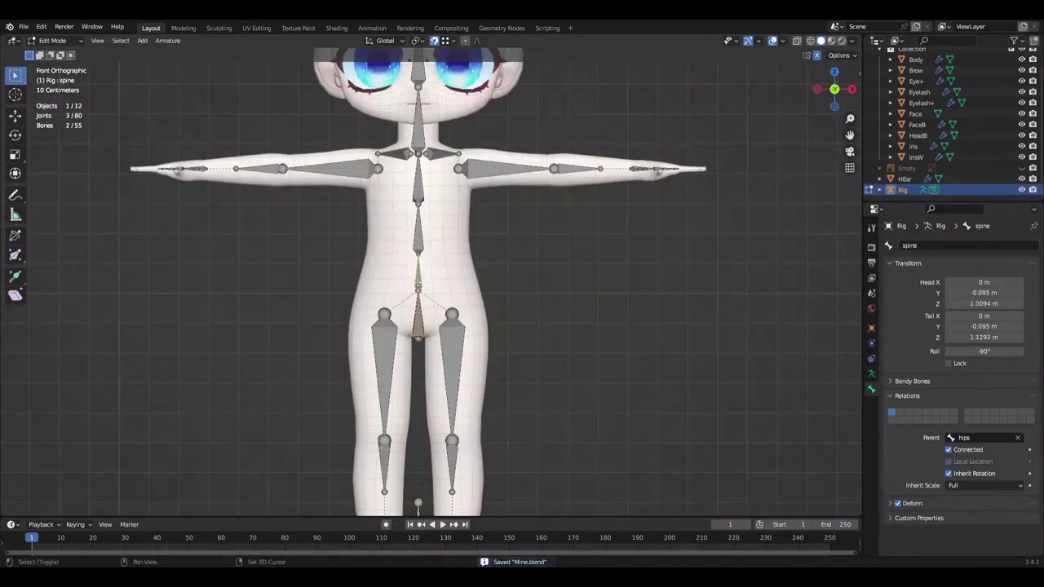
text(gz.005)
key(Return)
key(shift+bracketright)
key(g)
key(z)
scroll(501, 350, down, 1)
scroll(501, 350, up, 4)
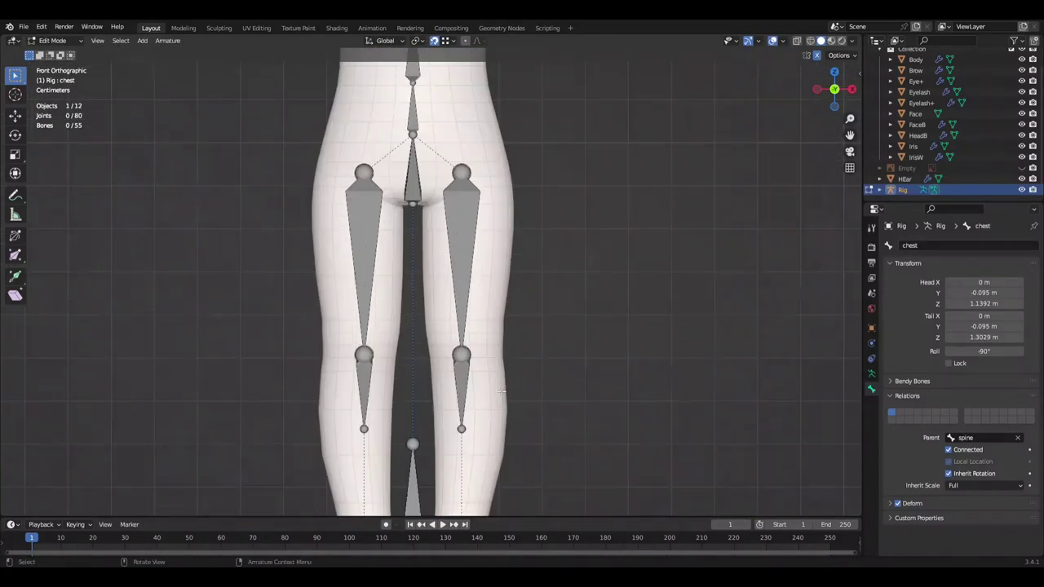
Step: Switch to Body mesh Edit Mode and select the ring of faces above the knees
key(alt+q)
key(KP_3)
scroll(507, 372, up, 2)
scroll(591, 362, down, 4)
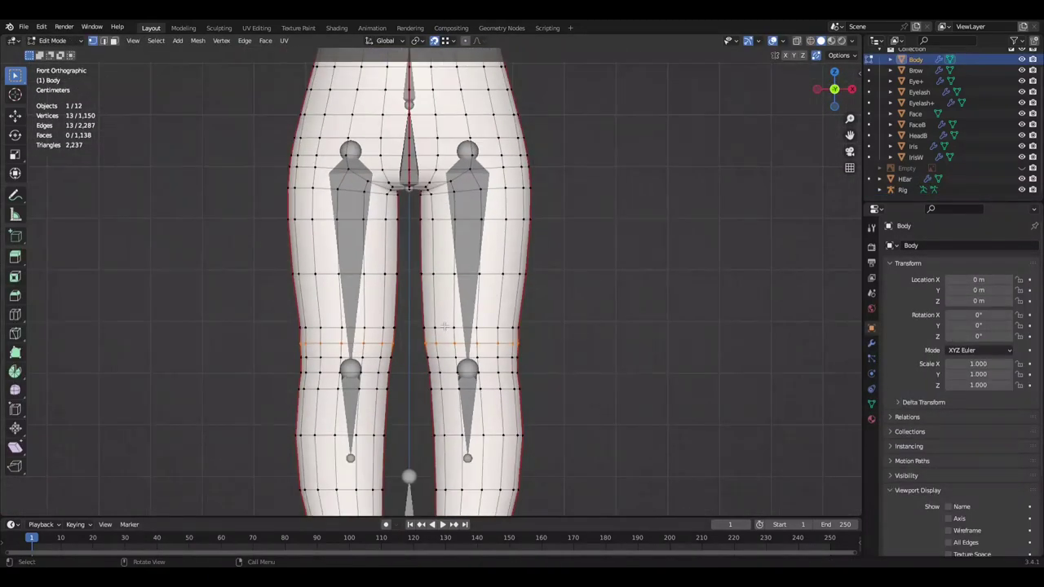
ctrl+click(619, 335)
scroll(650, 312, down, 3)
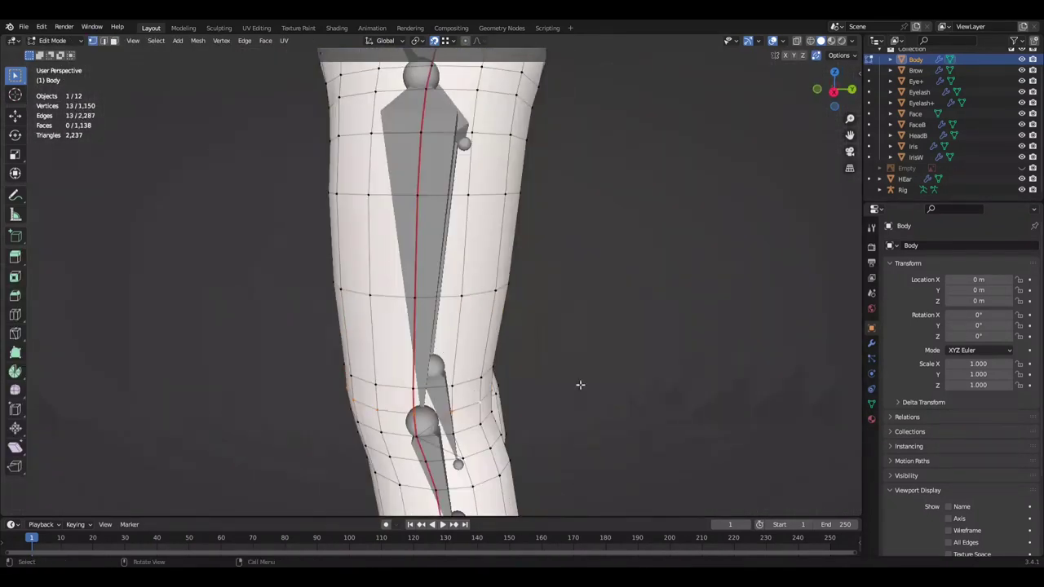
Step: Narrow the knee edge loops to about 0.9928 along X, checking front and side views, and save
key(KP_1)
key(s)
key(x)
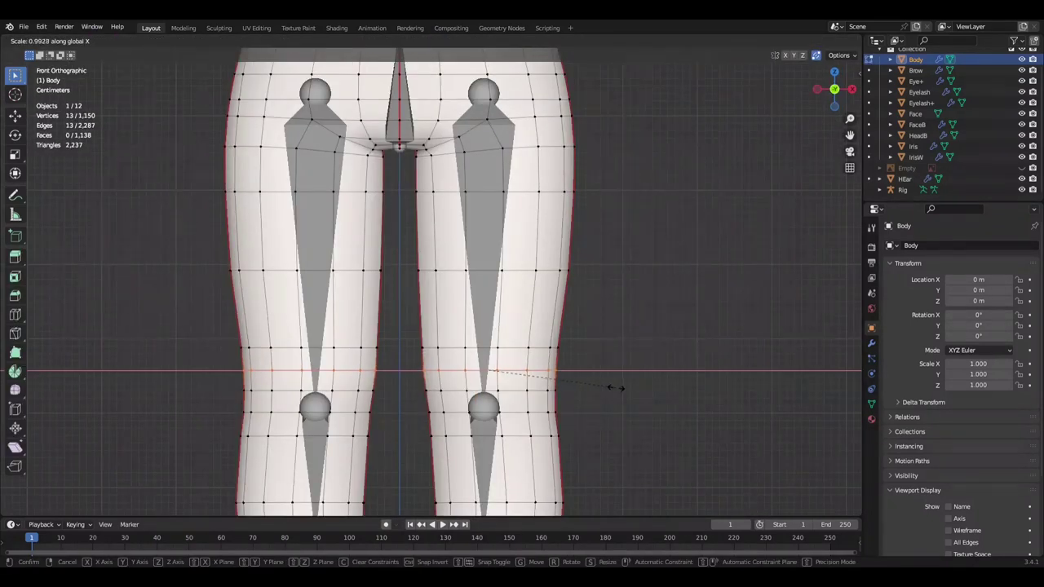
key(KP_3)
key(s)
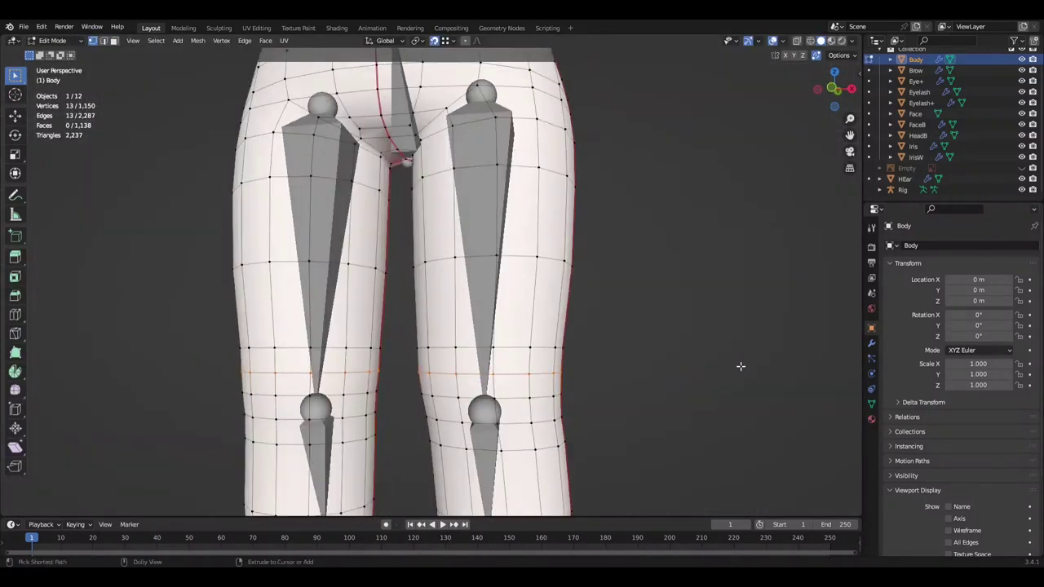
key(s)
click(719, 363)
key(KP_1)
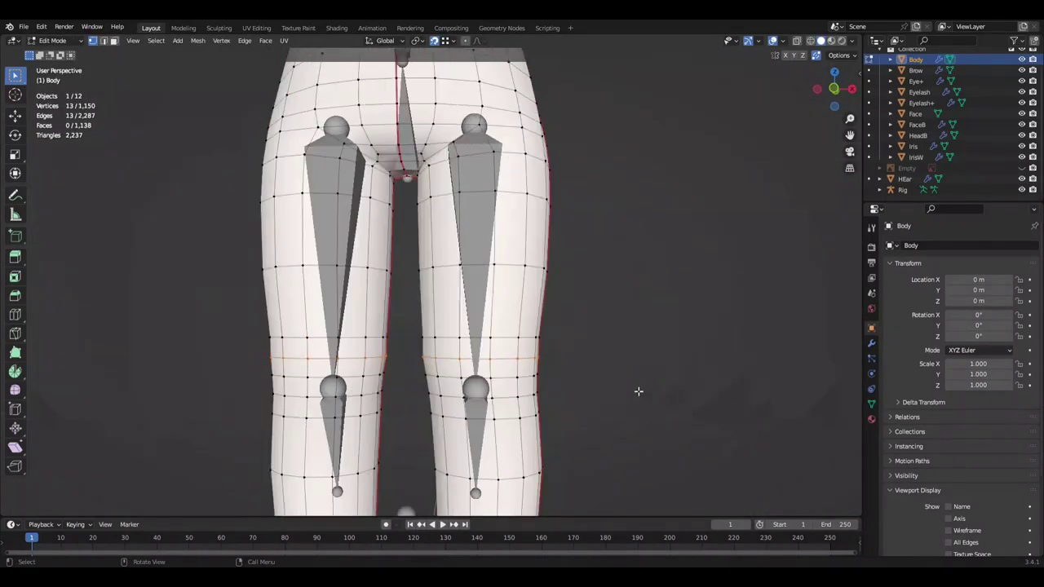
key(KP_3)
key(KP_1)
key(KP_3)
key(ctrl+s)
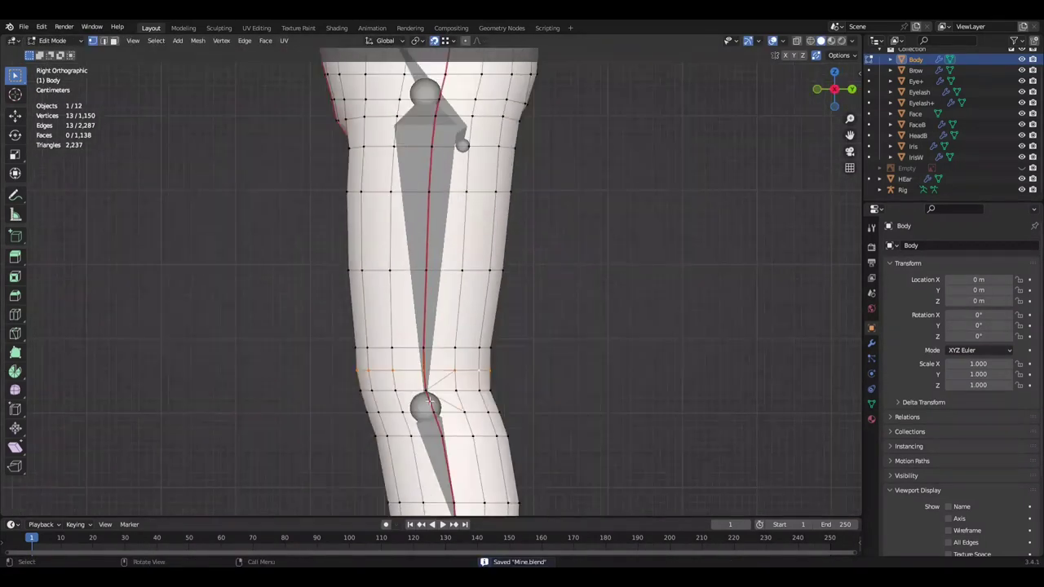
Step: Try scaling the knee loops front-to-back along Y in side view, then cancel
key(KP_1)
key(KP_3)
key(s)
key(y)
key(Escape)
scroll(490, 413, down, 3)
scroll(587, 401, up, 3)
scroll(586, 401, down, 5)
Step: Grow the selection down the shin and shift the lower leg in side view
key(ctrl+KP_Add)
scroll(473, 426, up, 2)
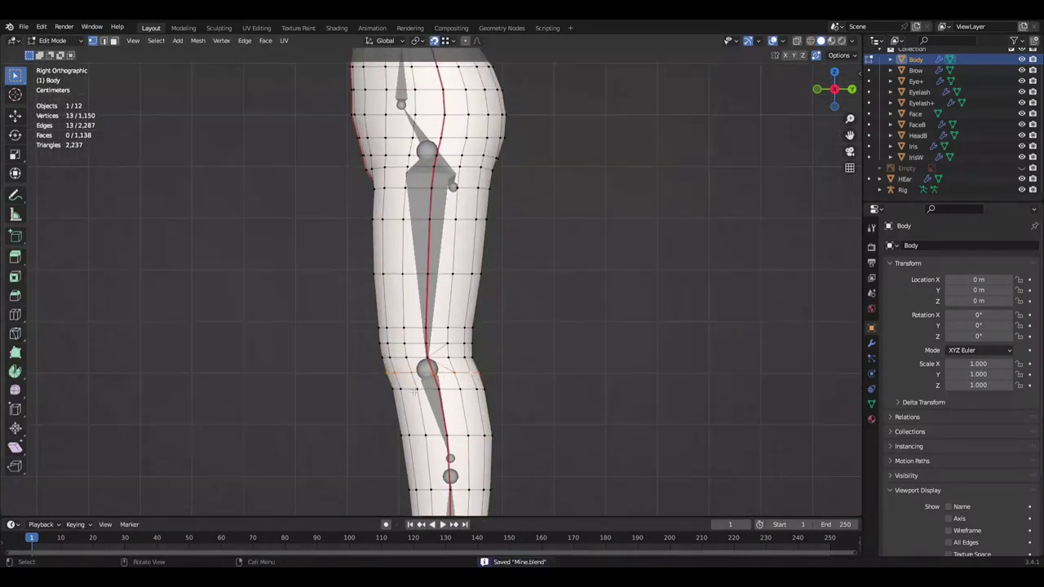
scroll(436, 464, up, 2)
key(ctrl+KP_Add)
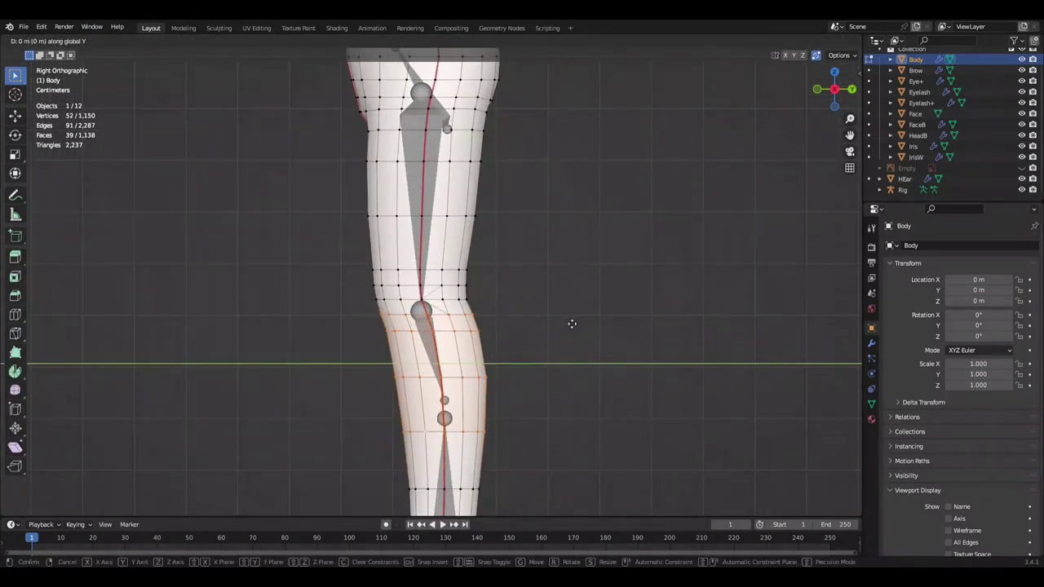
click(572, 324)
scroll(571, 326, up, 2)
scroll(604, 301, down, 5)
Step: Save Mine.blend and switch to editing the rig's bones in side view
key(Tab)
key(ctrl+s)
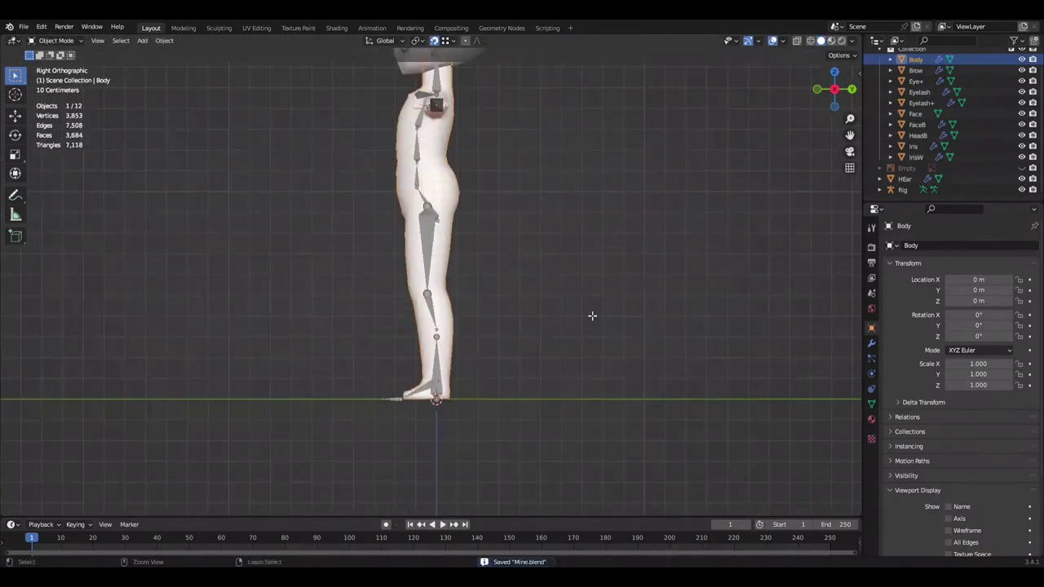
key(Tab)
scroll(499, 335, up, 5)
middle_drag(499, 336, 682, 329)
key(Tab)
key(KP_3)
scroll(477, 352, up, 3)
Step: Rename the bone chest.001 to upper_chest
double_click(933, 245)
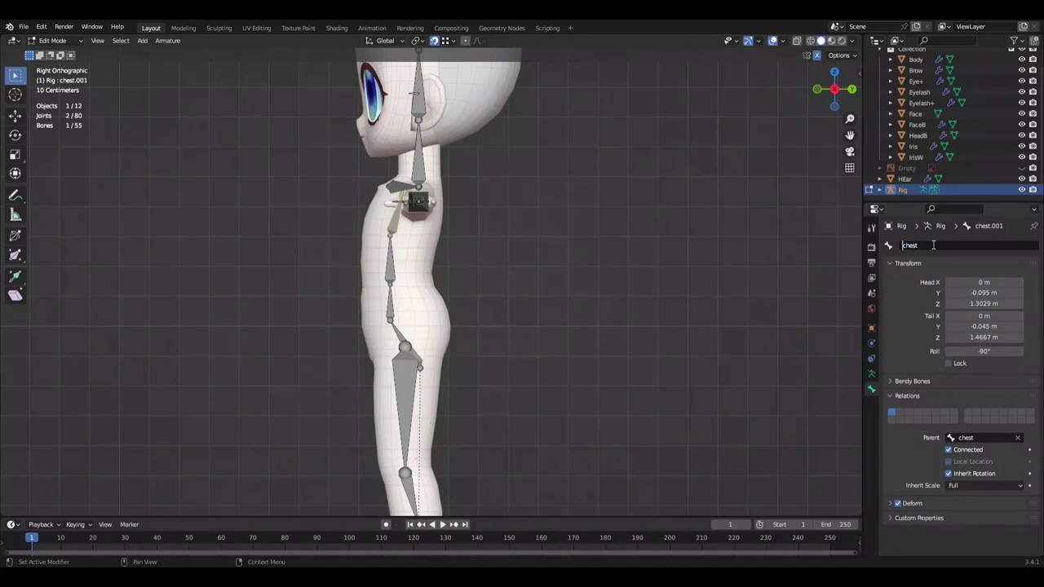
key(KP_1)
middle_drag(517, 250, 581, 259)
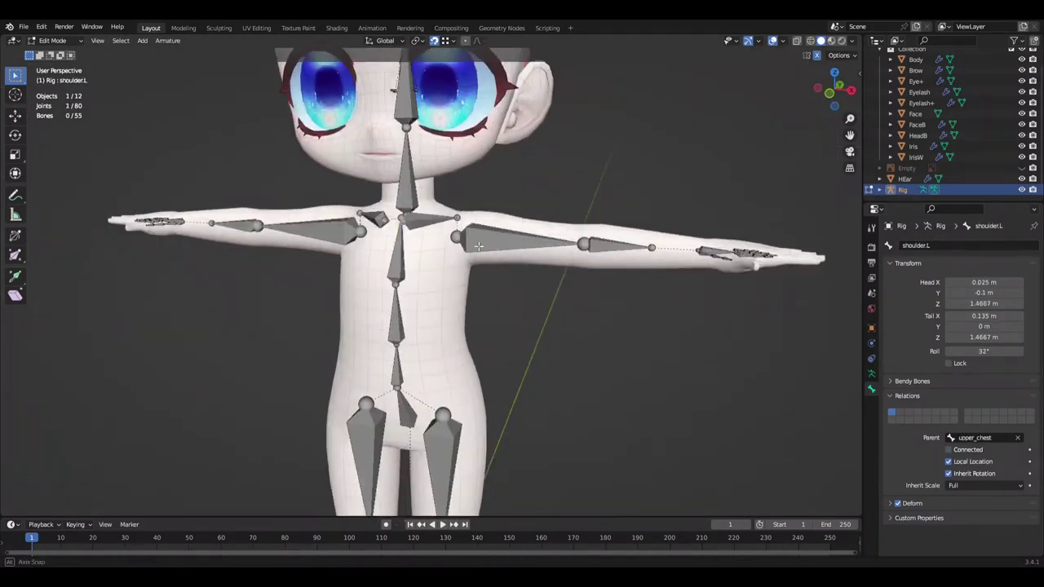
key(KP_3)
Step: Raise the neck bone's head 0.045 m to Z 1.5117 m and save
scroll(581, 260, up, 4)
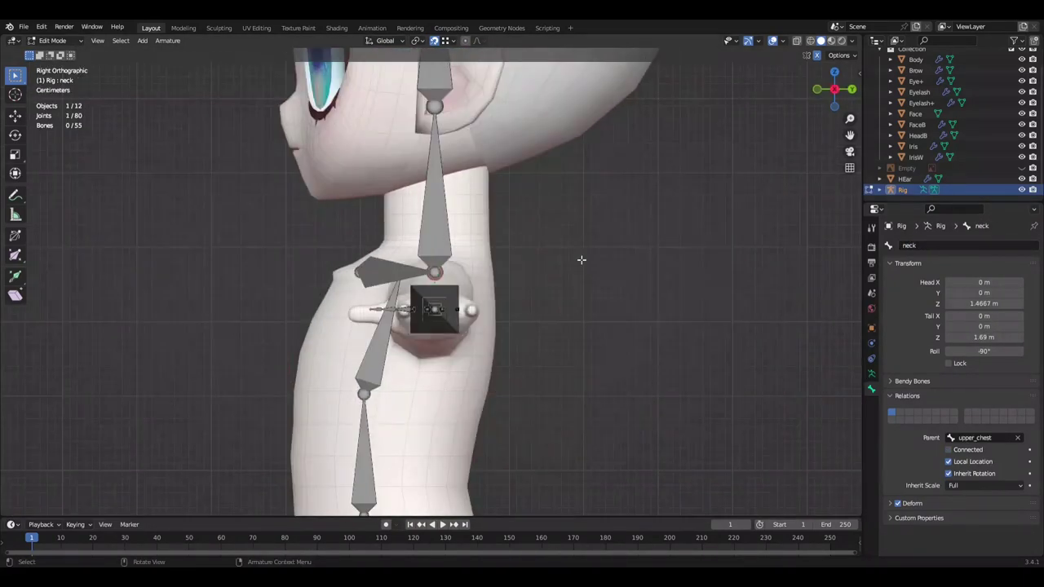
click(659, 230)
key(KP_1)
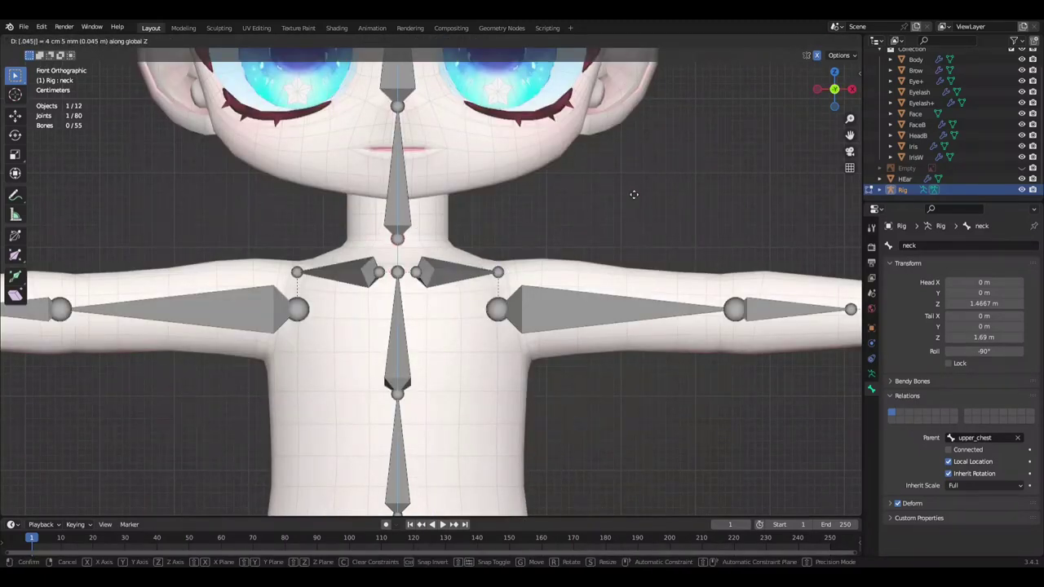
click(634, 195)
key(ctrl+s)
key(KP_3)
middle_drag(571, 286, 529, 366)
key(KP_7)
scroll(486, 308, up, 5)
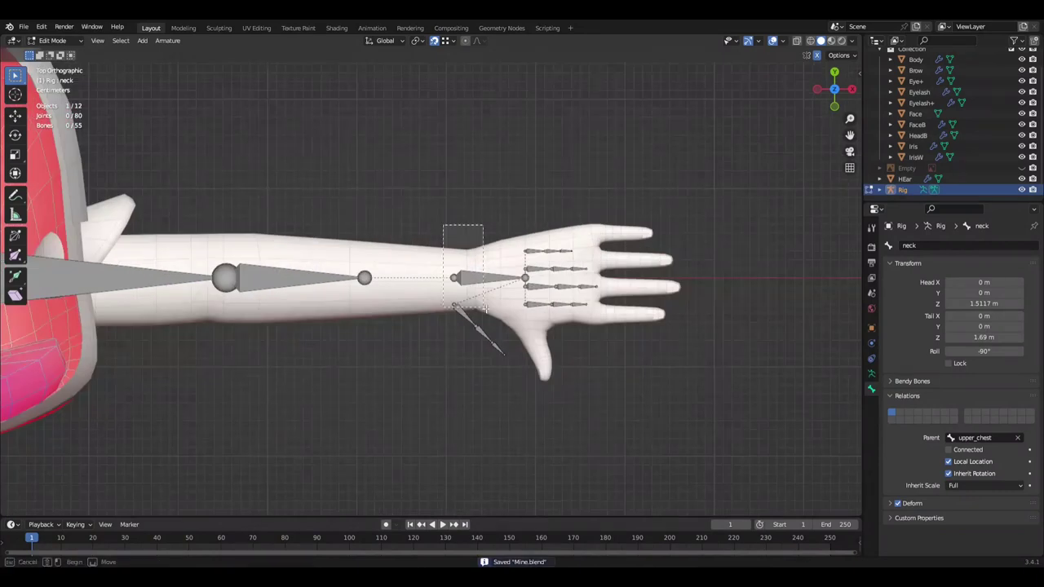
Step: Box-select the hand vertices and grow the selection across the hand
right_click(687, 403)
scroll(585, 399, down, 4)
scroll(585, 399, up, 4)
drag(478, 217, 699, 418)
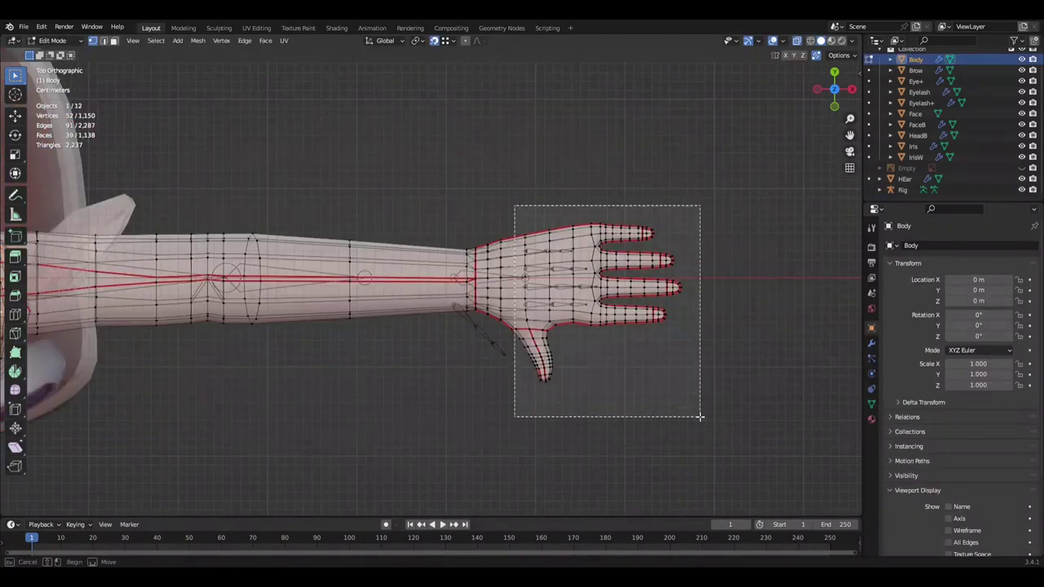
key(ctrl+KP_Add)
scroll(739, 344, down, 3)
key(KP_1)
scroll(622, 223, down, 2)
scroll(622, 224, up, 3)
scroll(586, 251, up, 1)
Step: Move the hand along the arm's X axis in top view
key(KP_7)
scroll(571, 196, up, 5)
key(g)
key(x)
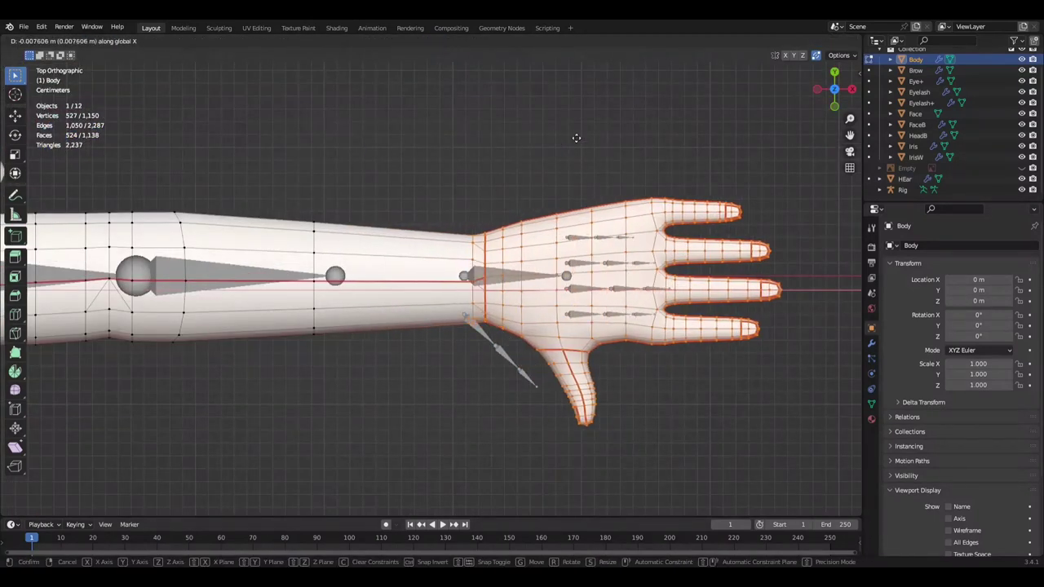
click(542, 142)
scroll(561, 177, down, 2)
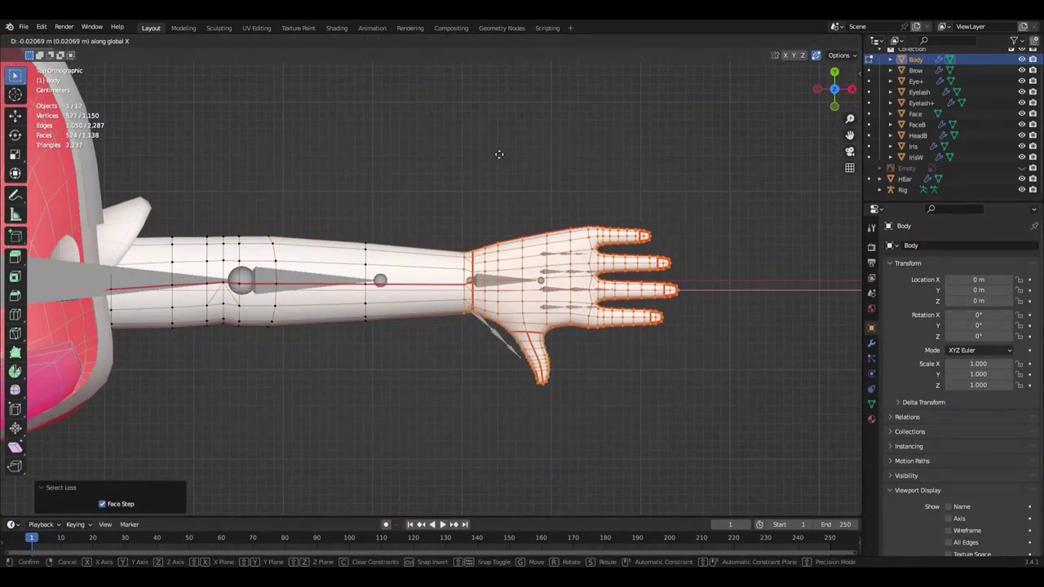
click(499, 154)
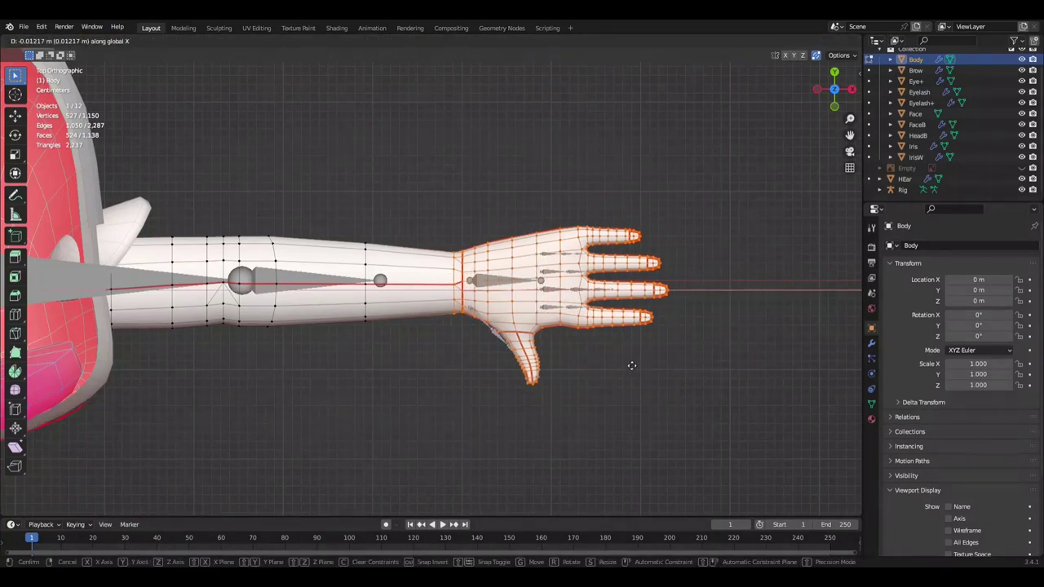
click(693, 415)
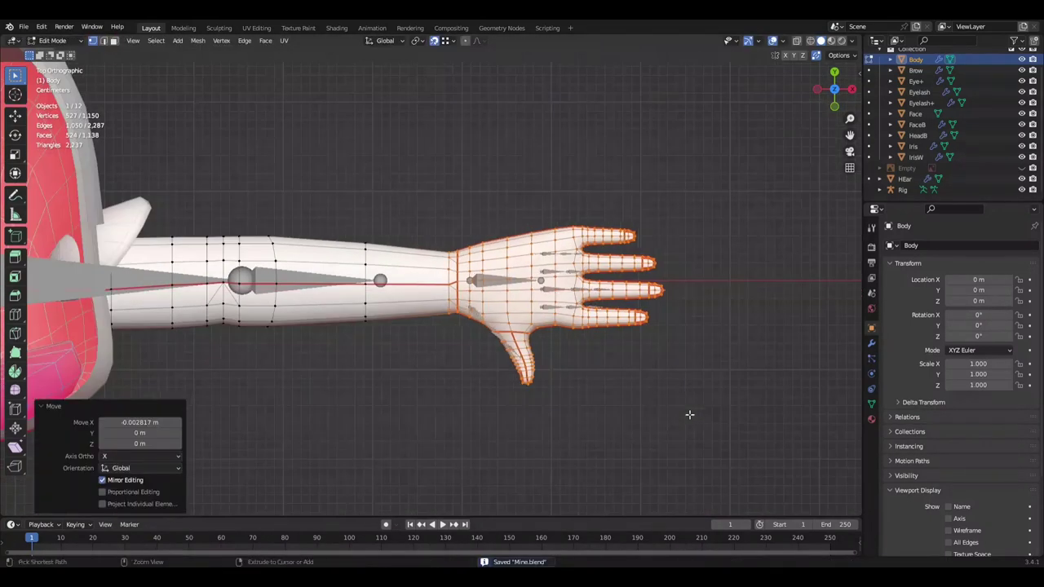
Step: Shrink the wrist loop to 0.9
mouse_move(608, 412)
middle_down()
mouse_move(595, 415)
mouse_move(560, 387)
middle_up()
key(s)
click(522, 245)
middle_drag(522, 245, 510, 226)
key(KP_7)
text(.9)
key(Return)
middle_drag(678, 390, 619, 343)
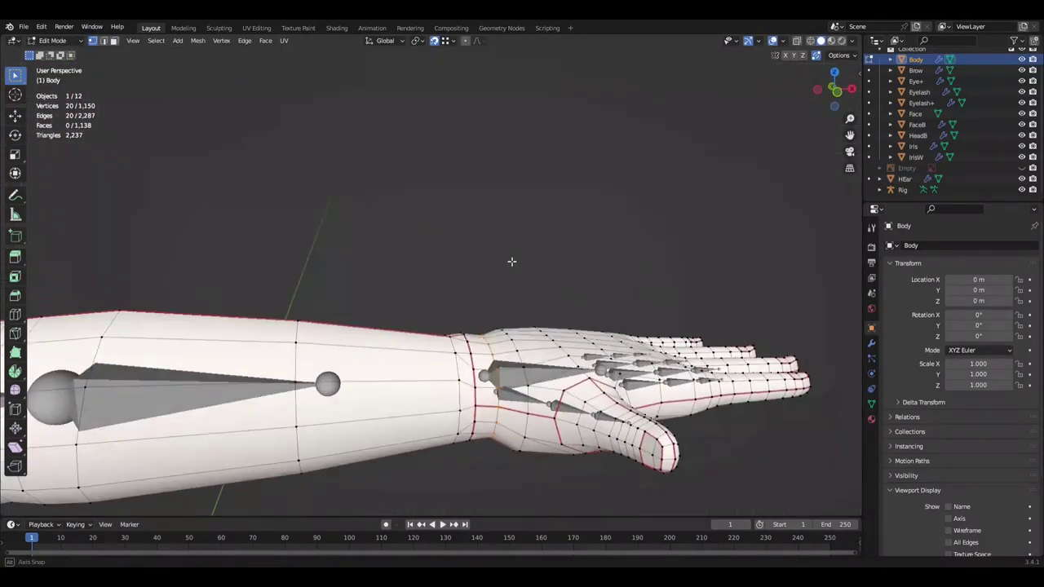
Step: Box-select the fingers in see-through top view, nudge them sideways, and save
key(KP_7)
key(alt+z)
drag(522, 188, 792, 346)
scroll(792, 345, up, 2)
key(ctrl+s)
click(766, 340)
key(ctrl+s)
key(alt+z)
Step: Scale the fingers down to about 0.635 and nudge them −0.0038 m along Y
key(s)
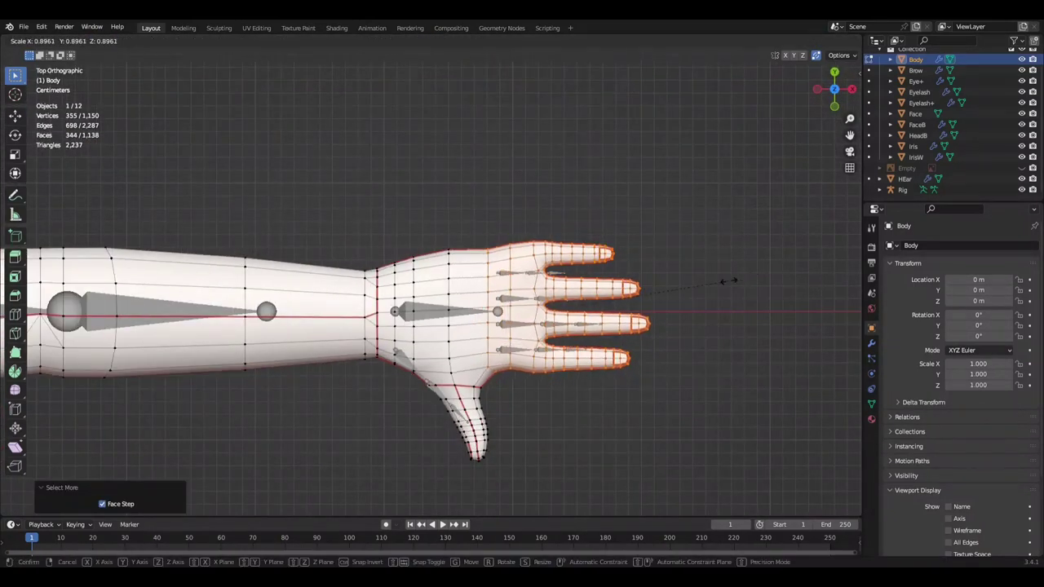
key(s)
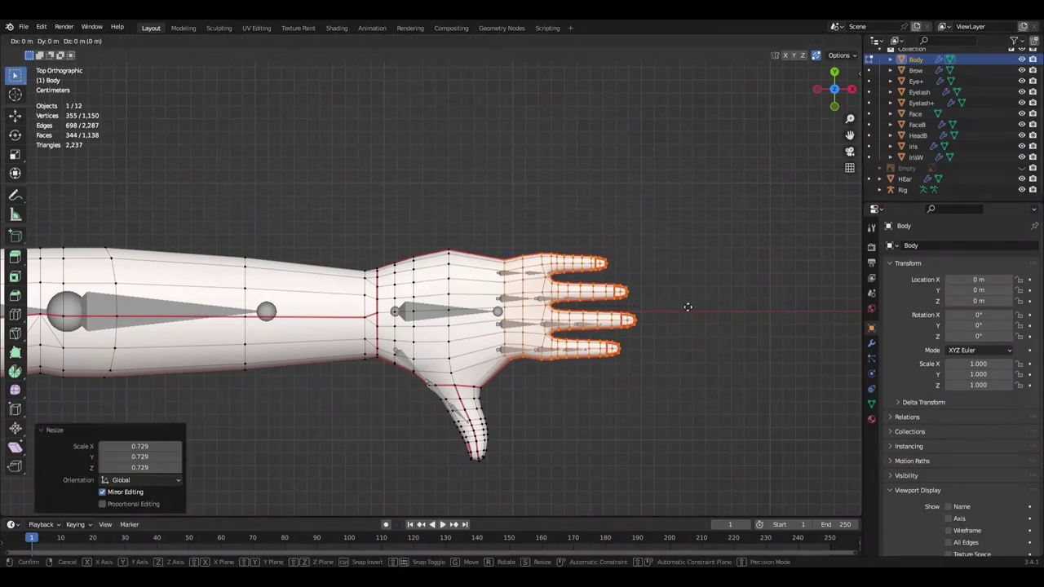
key(s)
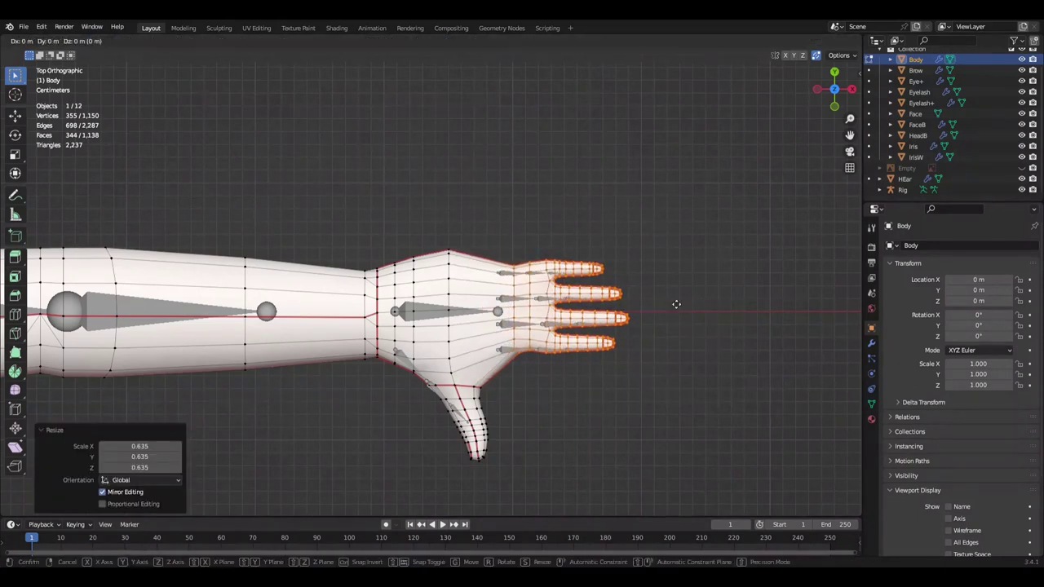
click(677, 310)
mouse_move(677, 309)
middle_down()
mouse_move(506, 343)
mouse_move(518, 359)
middle_up()
scroll(505, 343, up, 4)
key(KP_7)
Step: Try moving and rescaling the fingers along X, then cancel and undo
key(g)
key(x)
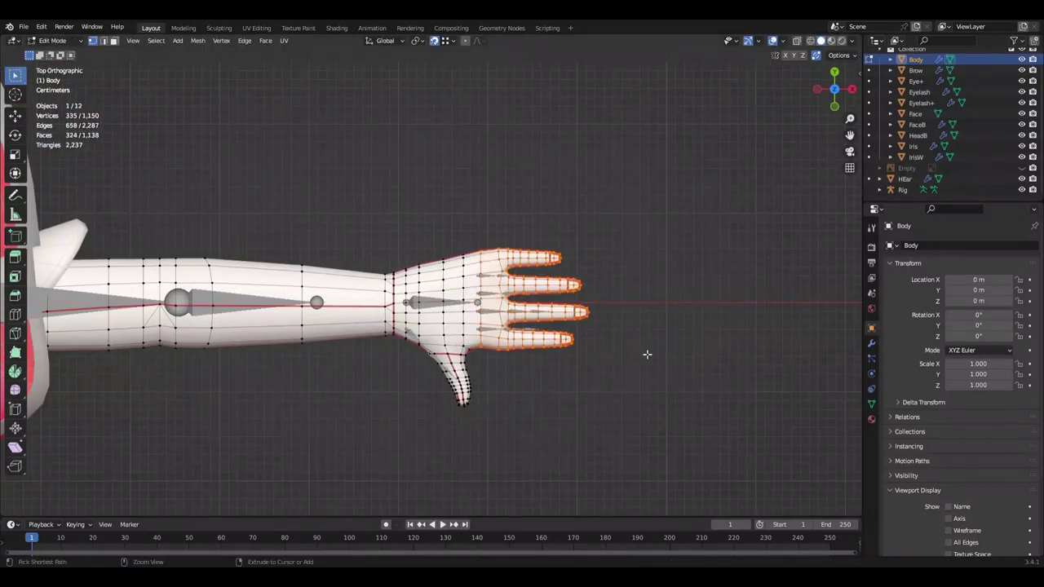
key(ctrl+KP_Add)
scroll(649, 349, down, 3)
scroll(636, 349, up, 5)
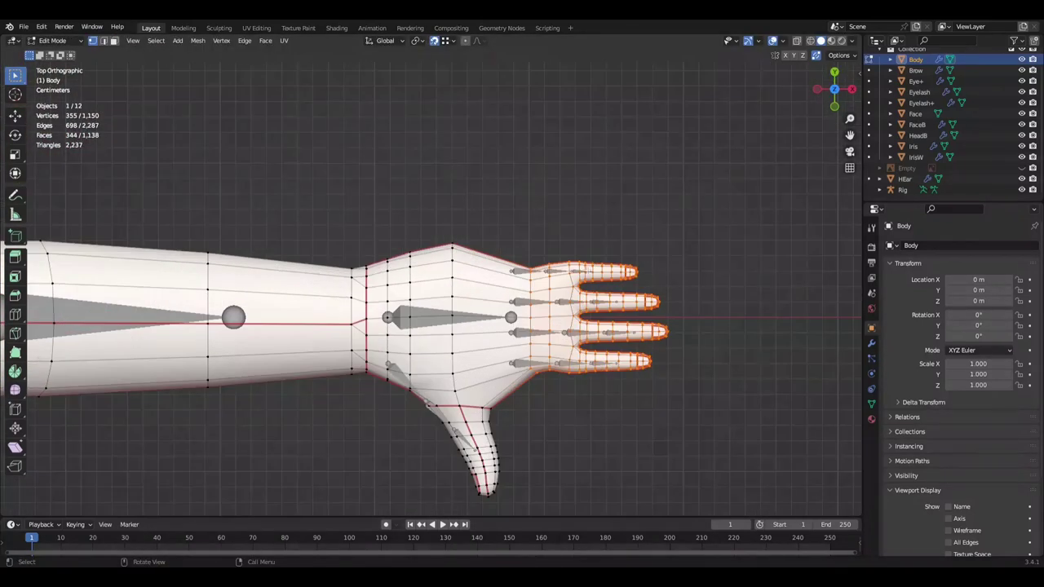
key(Escape)
scroll(646, 314, down, 1)
key(ctrl+KP_Subtract)
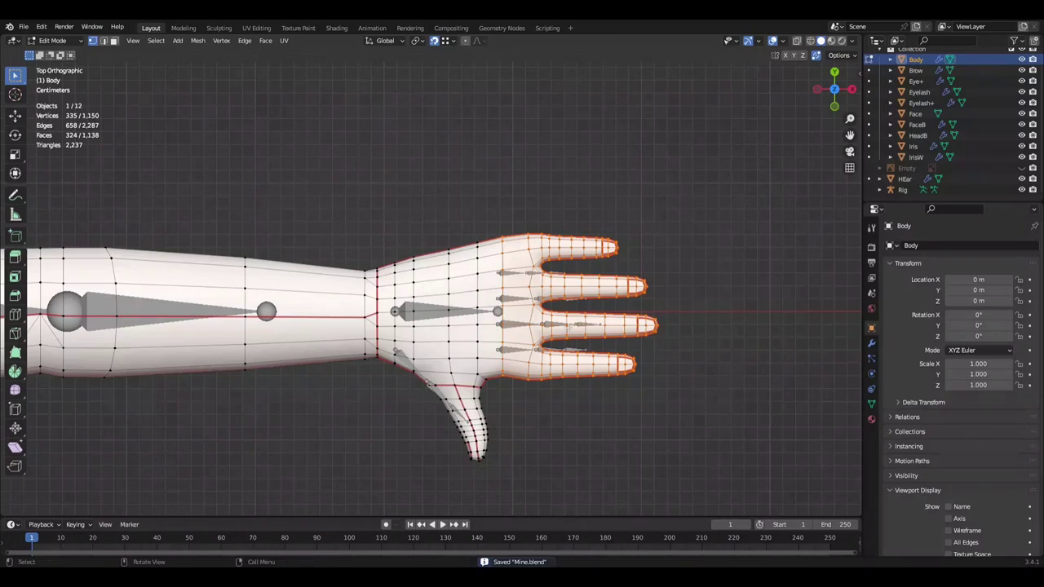
click(728, 165)
key(ctrl+z)
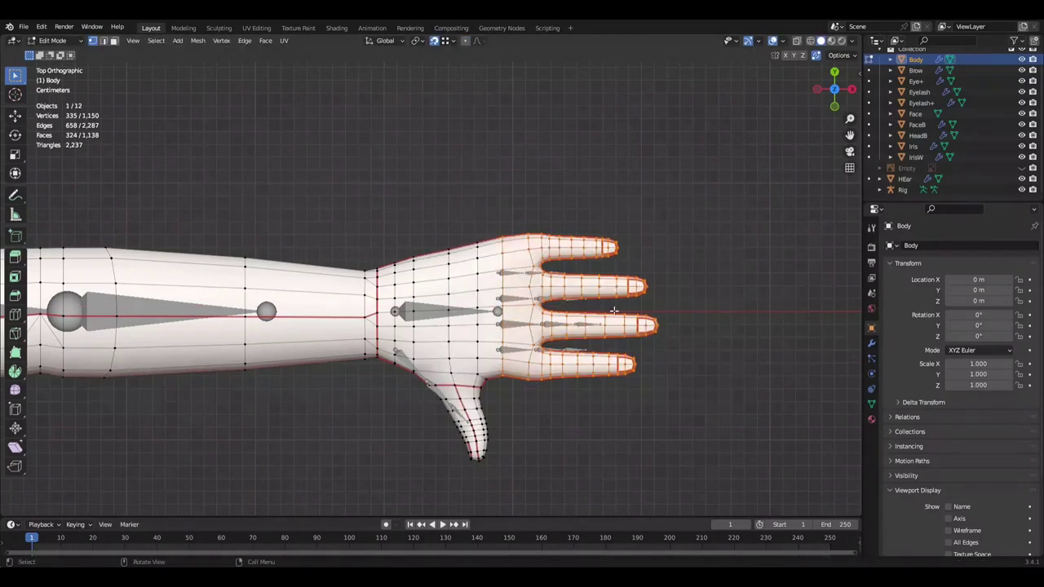
Step: Grow the selection to the whole hand, scale and move it, then undo
key(ctrl+KP_Add)
key(alt+z)
key(s)
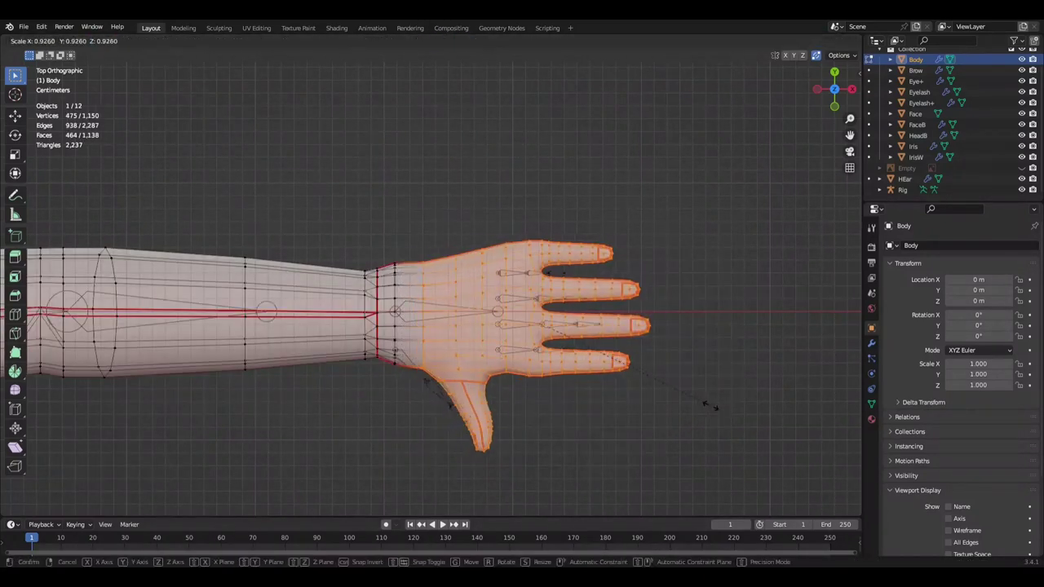
click(715, 387)
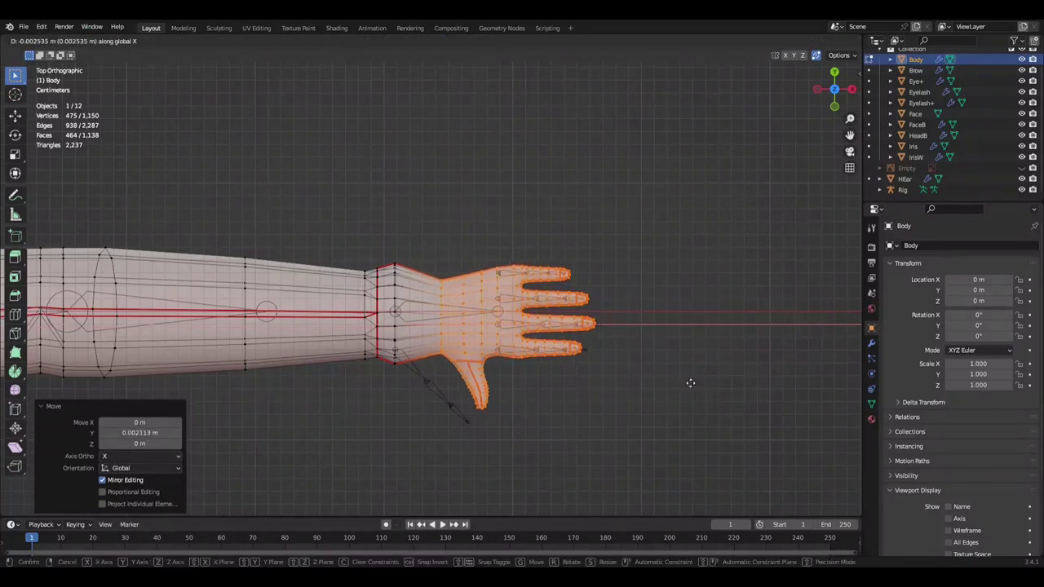
click(690, 382)
key(ctrl+z)
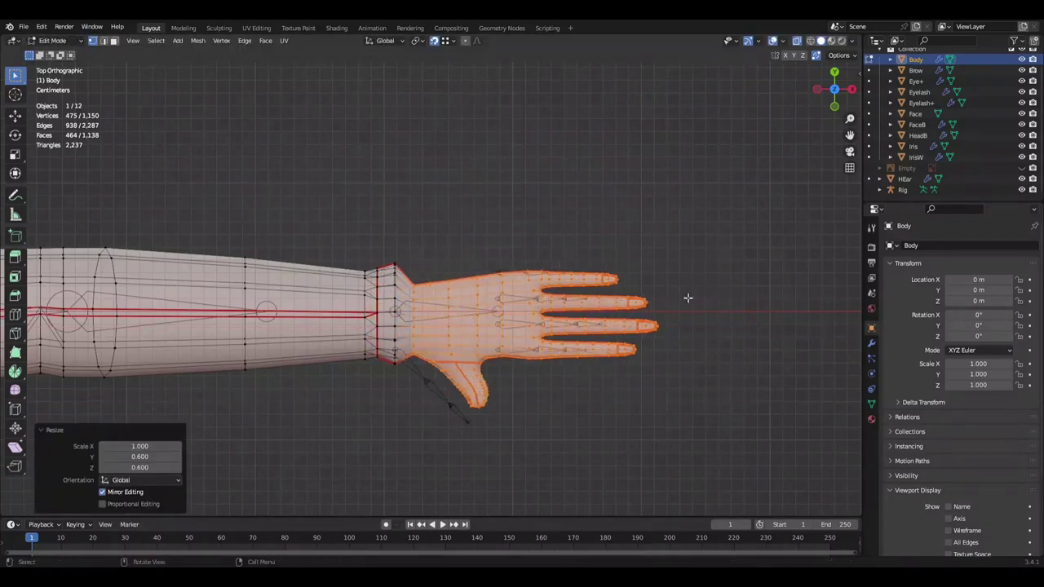
Step: Move the hand along X while orbiting around the arm to check placement
key(g)
key(x)
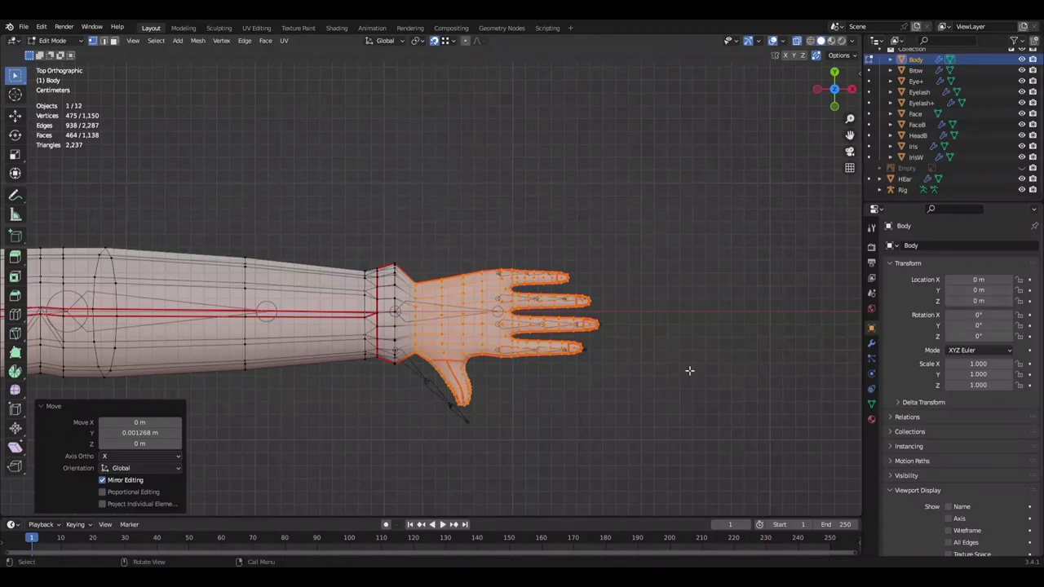
scroll(690, 370, down, 3)
middle_drag(617, 389, 526, 333)
scroll(527, 334, up, 4)
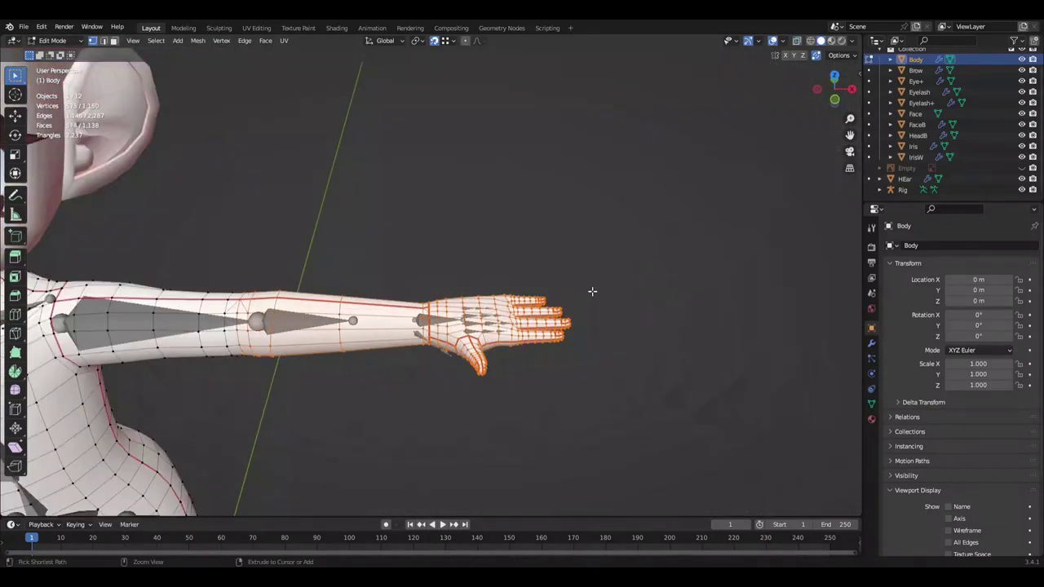
scroll(592, 291, down, 3)
mouse_move(592, 291)
middle_down()
mouse_move(580, 364)
mouse_move(580, 298)
middle_up()
scroll(560, 367, up, 4)
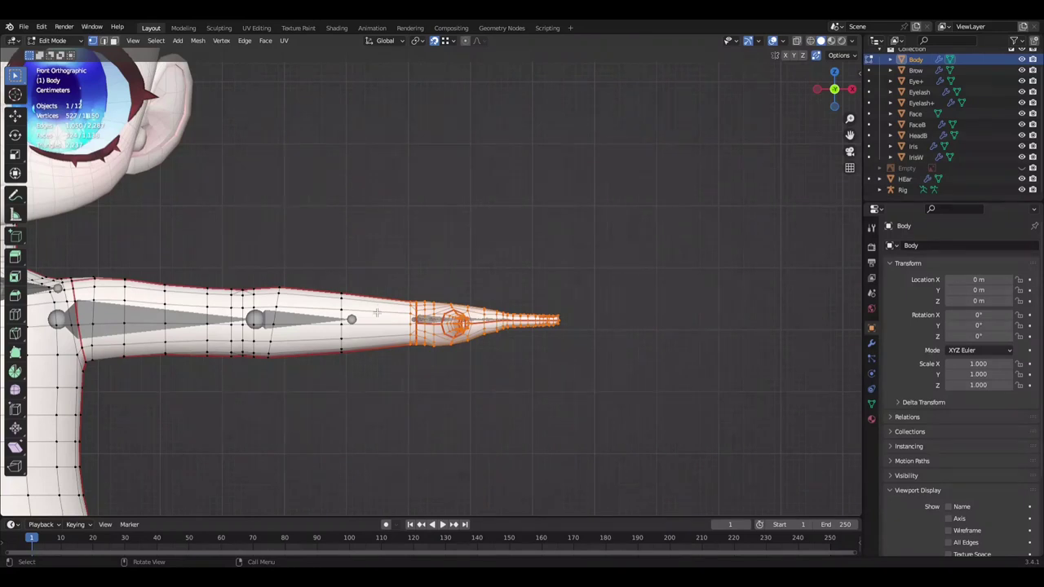
middle_drag(254, 320, 490, 326)
Step: Scale the whole hand to 0.938, shift it along X, and save Mine.blend
key(s)
click(598, 342)
scroll(599, 343, up, 3)
key(g)
key(x)
click(663, 433)
key(ctrl+KP_Add)
key(ctrl+s)
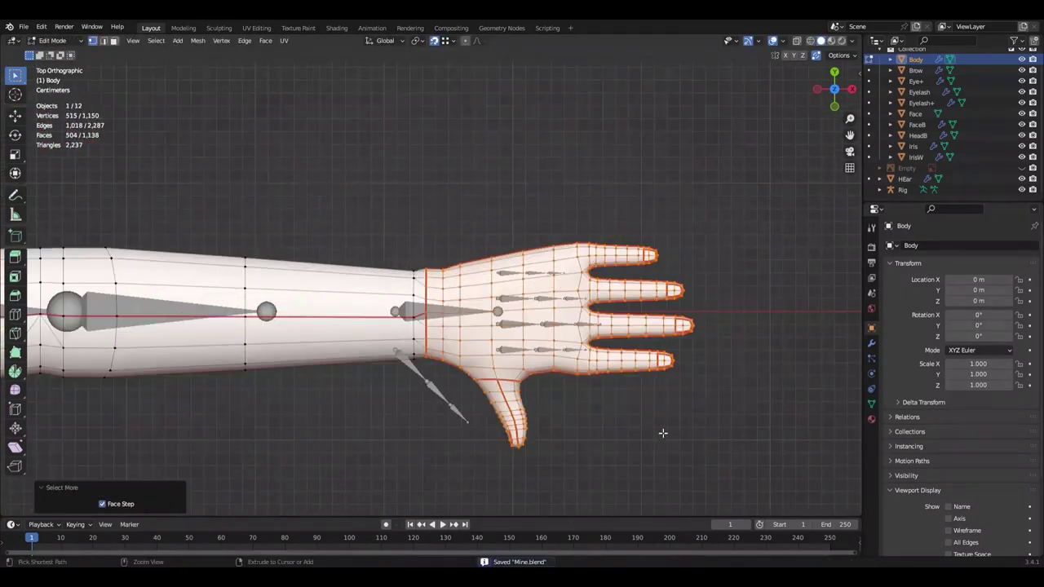
Step: Relax the wrist edge loop with LoopTools > Relax
right_click(702, 417)
scroll(694, 419, down, 3)
mouse_move(634, 421)
middle_down()
mouse_move(490, 245)
mouse_move(546, 263)
mouse_move(505, 359)
middle_up()
right_click(448, 186)
click(528, 251)
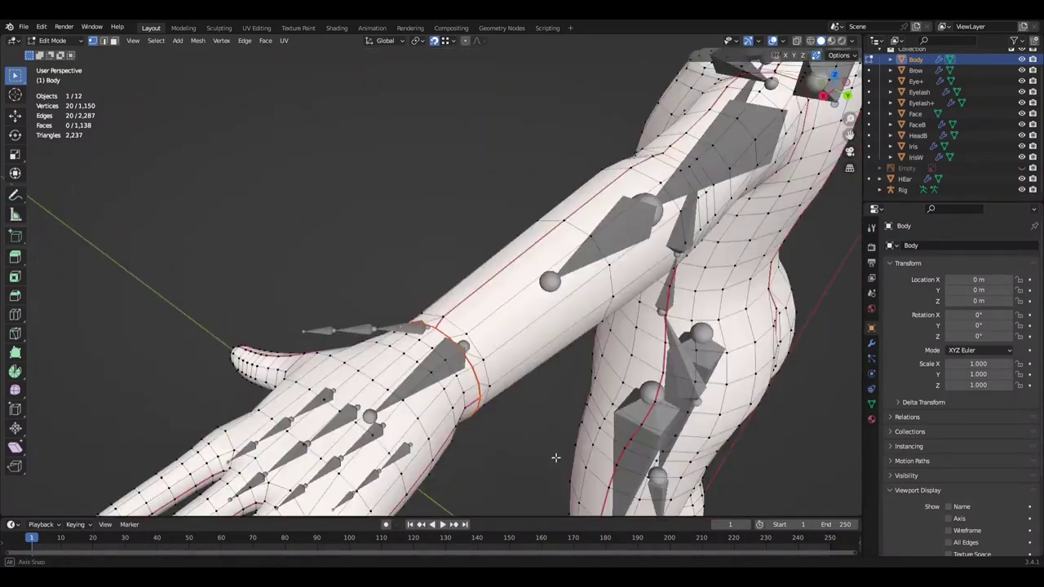
Step: Narrow the wrist loop by scaling it along Y, then save the file
key(s)
key(y)
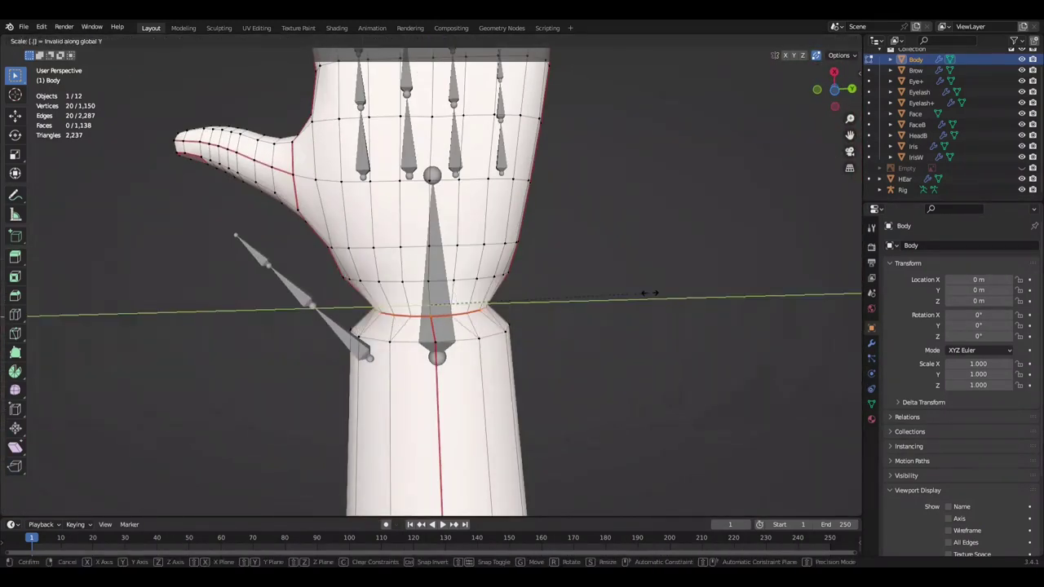
click(671, 304)
mouse_move(672, 303)
middle_down()
mouse_move(503, 331)
mouse_move(569, 373)
mouse_move(533, 389)
middle_up()
key(ctrl+s)
Step: From the top view, grow the selection over the whole hand and scale it
key(KP_7)
scroll(751, 326, up, 1)
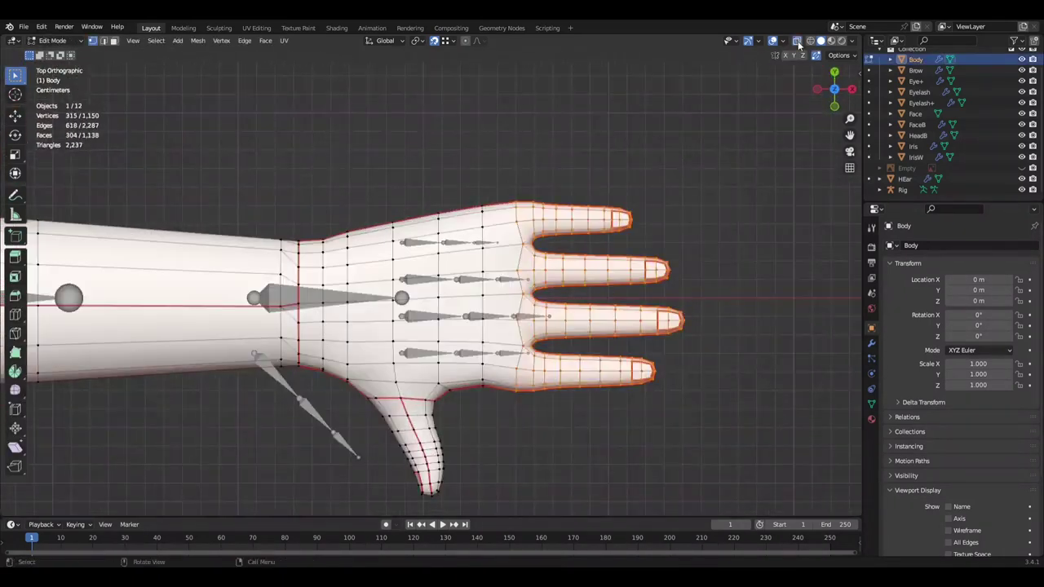
key(ctrl+KP_Add)
key(ctrl+KP_Add)
key(ctrl+KP_Add)
key(s)
click(734, 325)
Step: Roll the view so the hand points up and move the fingers along Y
scroll(734, 326, down, 2)
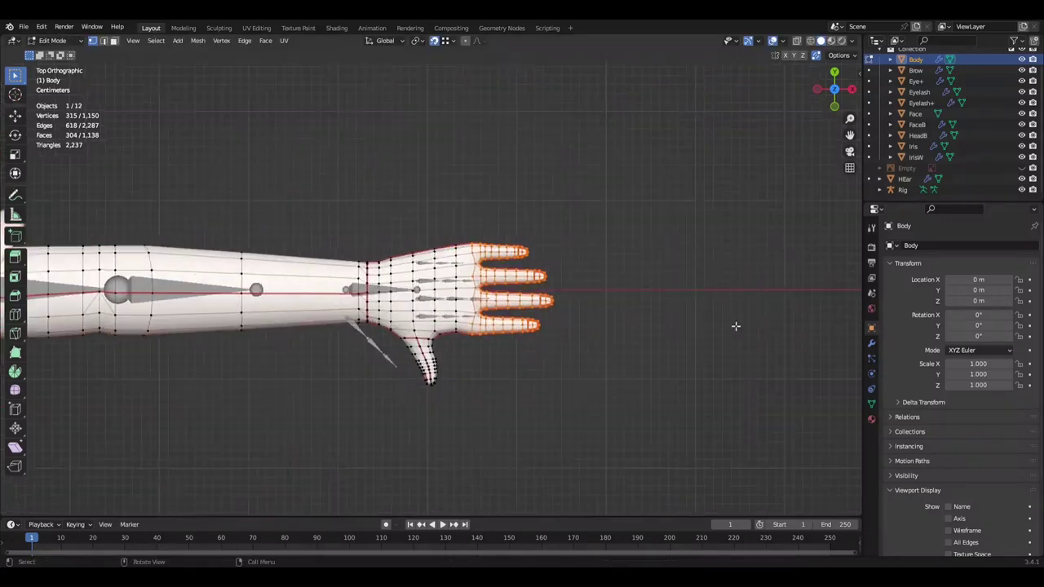
scroll(734, 327, down, 2)
key(shift+KP_4)
key(shift+KP_4)
key(shift+KP_4)
key(shift+KP_4)
key(shift+KP_4)
scroll(734, 327, up, 3)
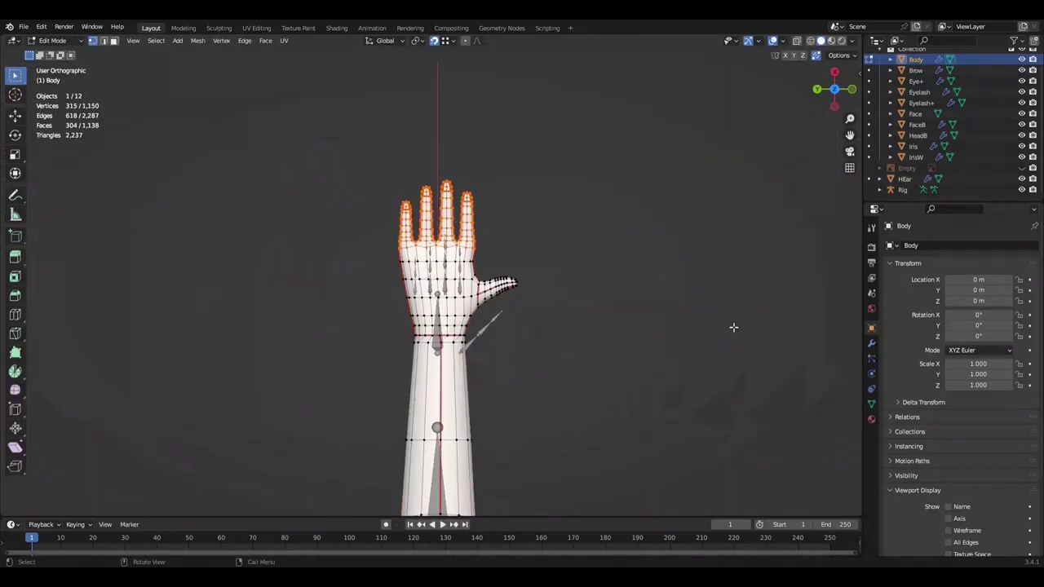
scroll(632, 299, up, 1)
click(702, 303)
click(703, 286)
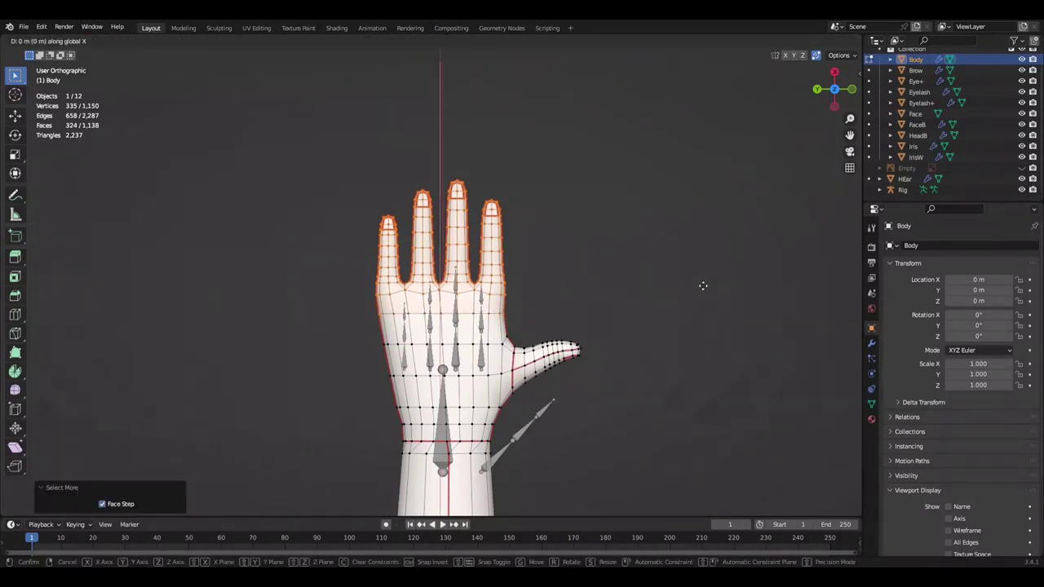
Step: Grow the selection over the fingers and shrink them to 0.96
key(s)
click(691, 265)
key(s)
click(689, 266)
key(ctrl+KP_Add)
key(s)
click(669, 276)
Step: Drop the trial finger move, then reselect just the fingers from the top view
key(g)
key(y)
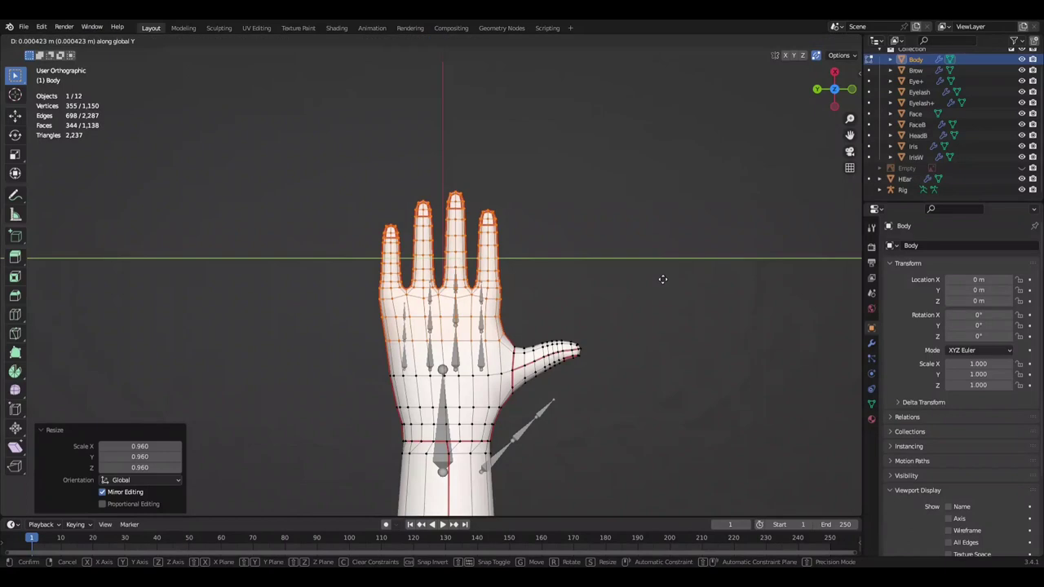
right_click(663, 285)
key(KP_7)
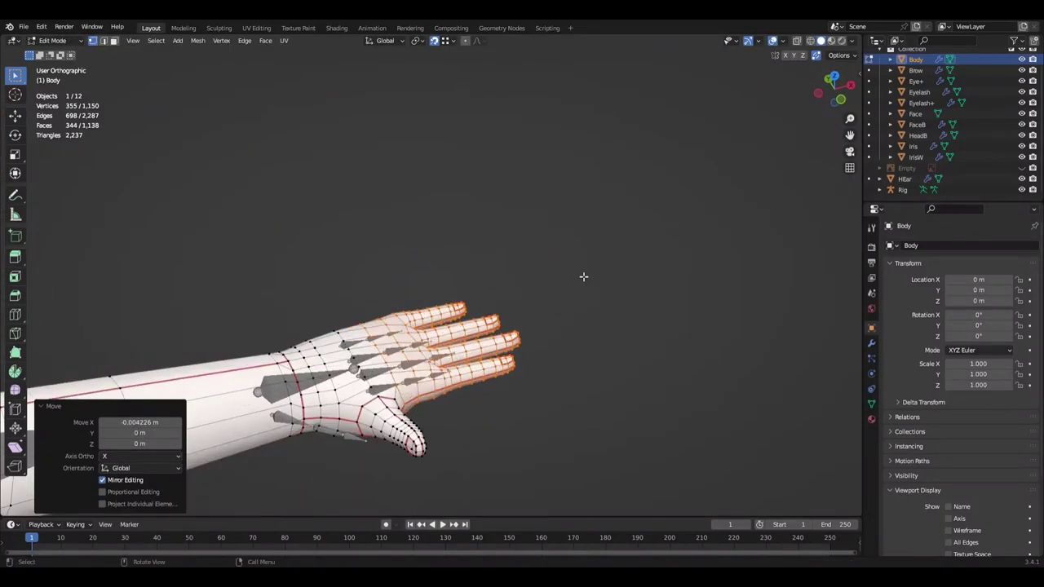
ctrl+middle_drag(566, 294, 657, 329)
key(ctrl+KP_Add)
key(KP_1)
scroll(604, 339, up, 4)
scroll(571, 294, up, 2)
middle_drag(547, 263, 467, 357)
Step: Shift the fingers along Y so they sit over their finger bones
key(g)
key(y)
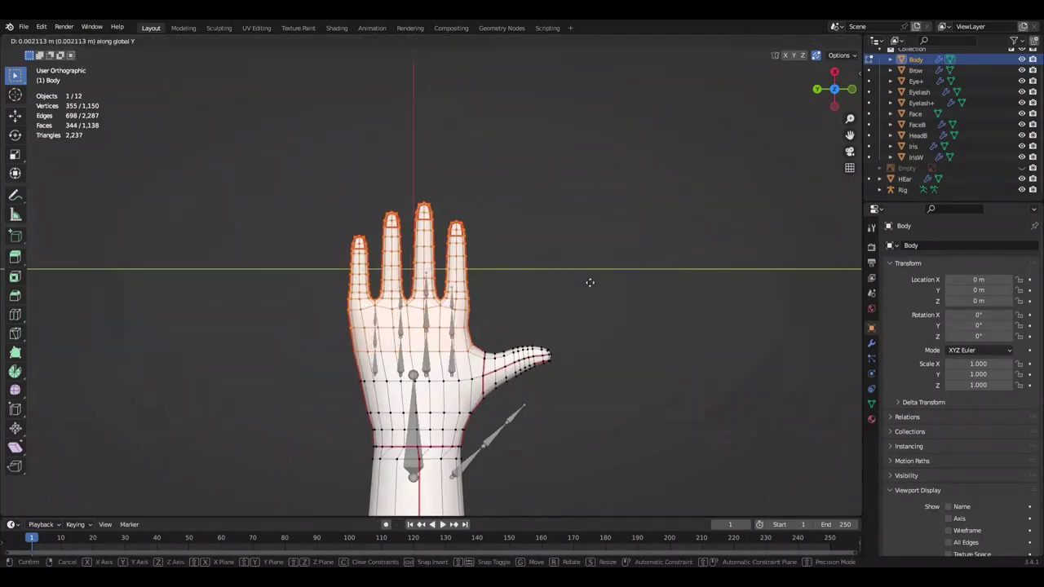
click(596, 277)
key(g)
key(y)
Step: Zoom out to the forearm and select the wrist edge loop for a slight scale
mouse_move(606, 274)
ctrl+middle_down()
mouse_move(566, 319)
mouse_move(492, 305)
mouse_move(598, 389)
ctrl+middle_up()
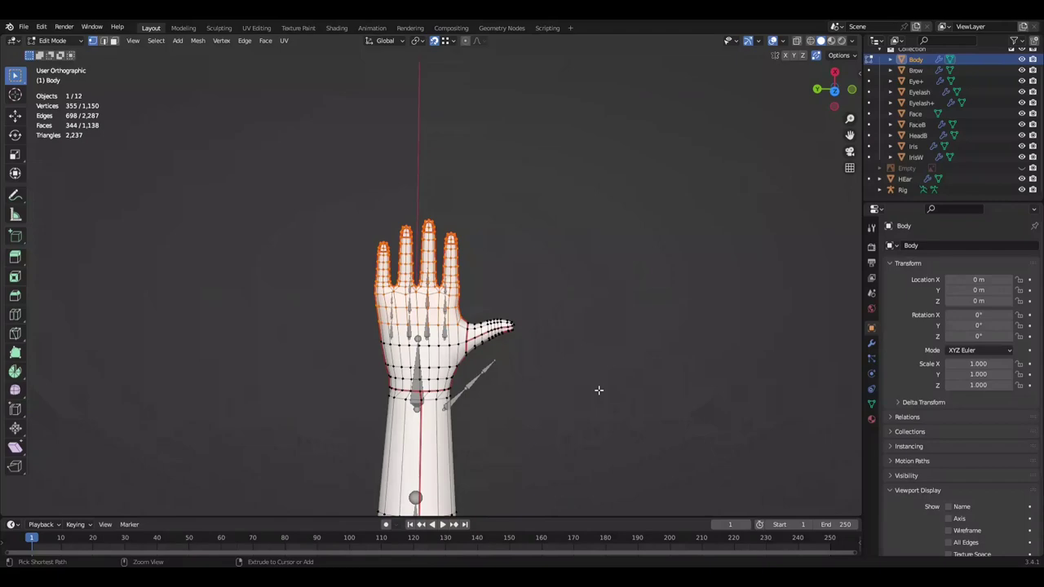
key(s)
click(464, 363)
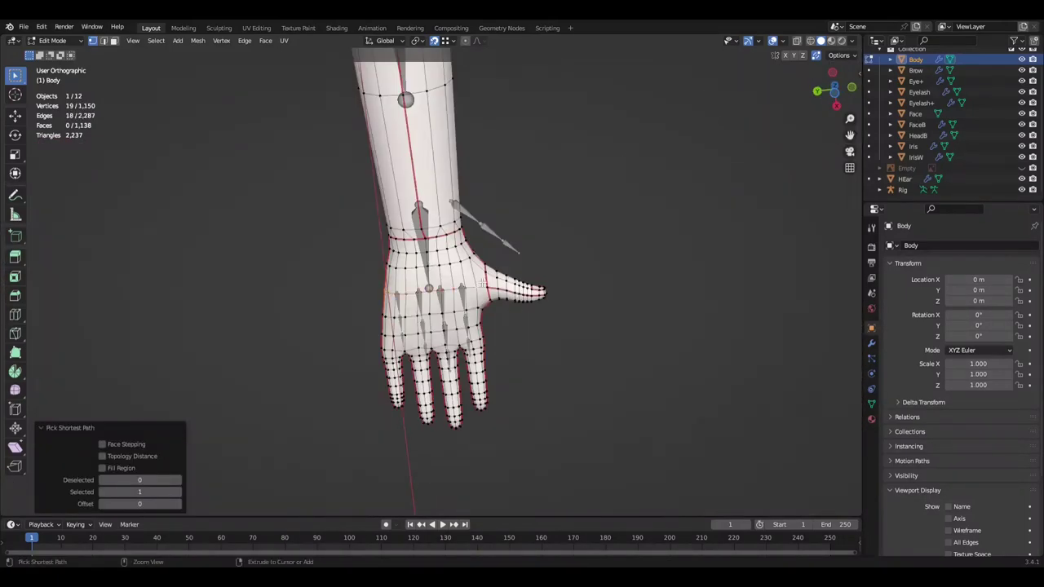
Step: Resize the wrist loop from a side view and keep its height unchanged
mouse_move(464, 364)
middle_down()
mouse_move(627, 278)
mouse_move(606, 252)
mouse_move(617, 252)
mouse_move(582, 103)
mouse_move(667, 374)
mouse_move(636, 372)
mouse_move(571, 277)
mouse_move(481, 208)
mouse_move(475, 241)
mouse_move(433, 188)
mouse_move(326, 205)
mouse_move(436, 205)
mouse_move(413, 181)
mouse_move(441, 228)
mouse_move(423, 237)
middle_up()
ctrl+click(641, 367)
click(667, 350)
key(g)
key(z)
key(Escape)
Step: Move a short vertex strip vertically, scale it along Z, and save
ctrl+click(472, 204)
key(g)
key(z)
click(408, 157)
scroll(422, 236, down, 2)
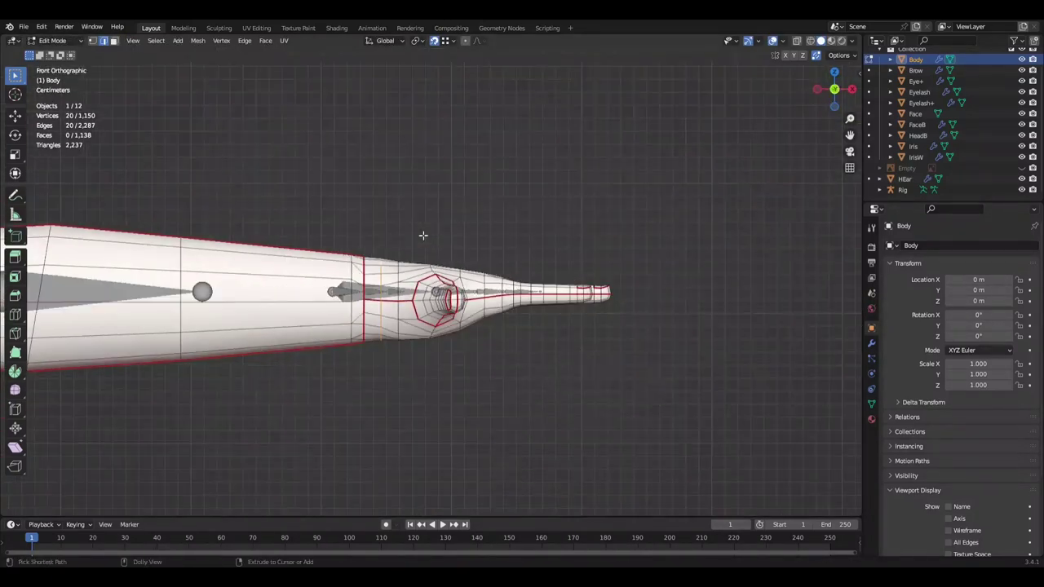
scroll(423, 237, up, 3)
key(s)
key(z)
key(ctrl+s)
Step: Shrink the thumb to 0.9 from the top view and save the file
mouse_move(467, 185)
middle_down()
mouse_move(571, 343)
mouse_move(566, 375)
mouse_move(718, 349)
middle_up()
key(Tab)
key(Tab)
key(s)
key(Escape)
key(KP_7)
key(Return)
key(ctrl+s)
Step: Rotate the thumb and check the hand from perspective and top views
mouse_move(550, 394)
middle_down()
mouse_move(647, 424)
mouse_move(649, 155)
middle_up()
key(r)
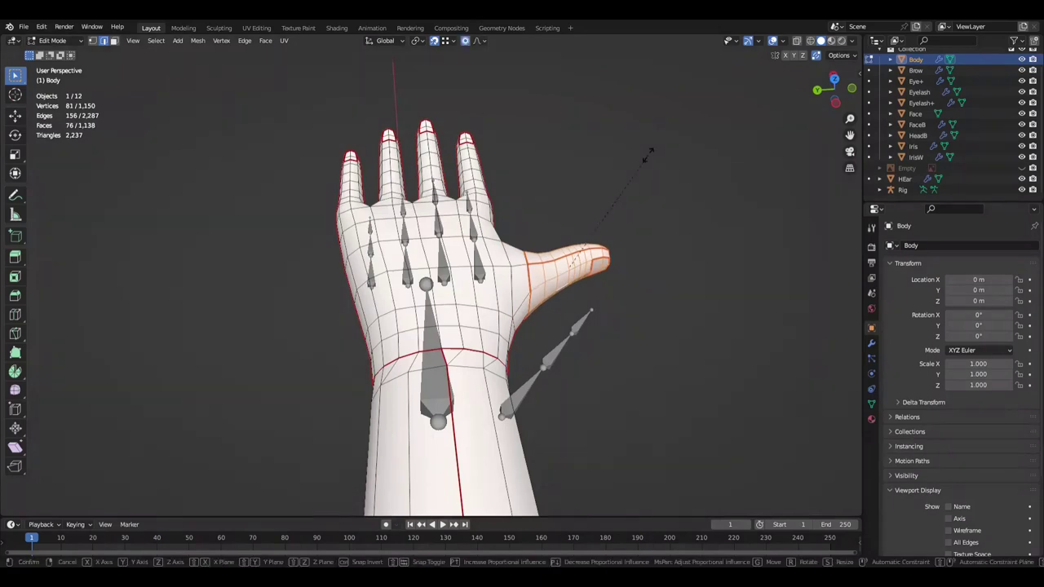
click(649, 155)
mouse_move(483, 128)
middle_down()
mouse_move(699, 291)
mouse_move(631, 286)
middle_up()
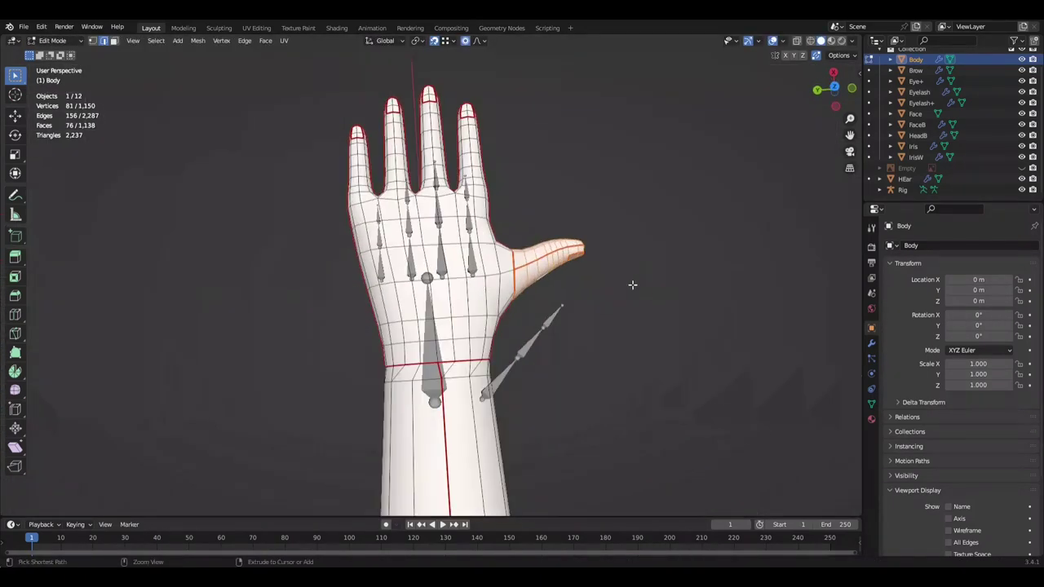
key(KP_7)
mouse_move(509, 321)
middle_down()
mouse_move(601, 366)
mouse_move(820, 399)
middle_up()
key(KP_7)
click(703, 349)
mouse_move(703, 349)
middle_down()
mouse_move(694, 397)
mouse_move(667, 398)
middle_up()
key(KP_7)
scroll(650, 329, up, 2)
scroll(574, 255, up, 2)
Step: Select the whole hand up to the wrist, shift it, shrink the selection back, and save
key(l)
click(676, 341)
scroll(661, 347, down, 2)
middle_drag(639, 357, 580, 321)
key(KP_7)
key(ctrl+KP_Subtract)
scroll(597, 401, down, 3)
key(ctrl+s)
scroll(516, 408, up, 2)
scroll(637, 375, up, 2)
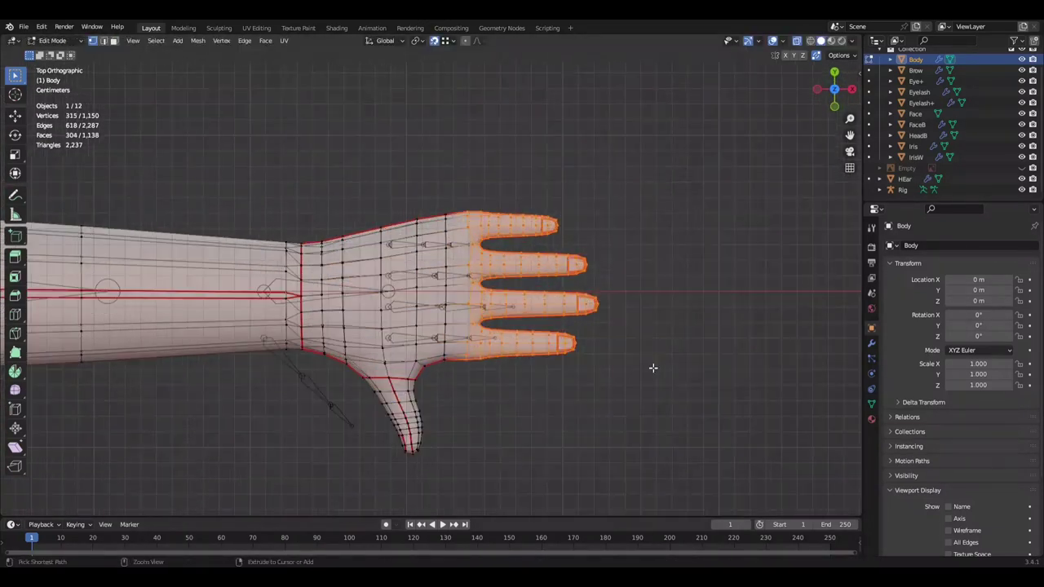
scroll(654, 364, down, 2)
Step: Turn off see-through shading, view the arm in perspective, and save
key(alt+z)
scroll(392, 342, up, 1)
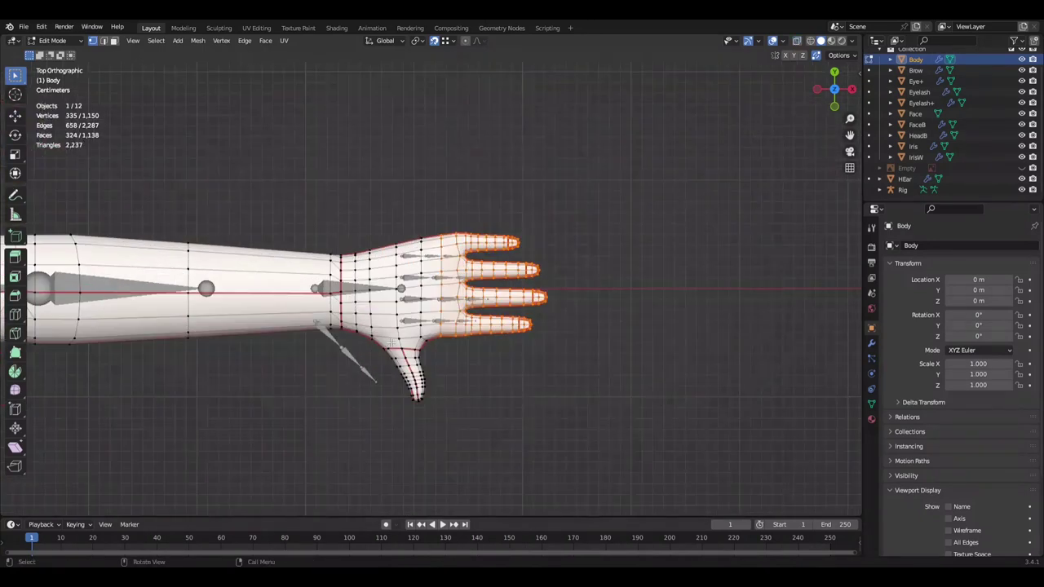
key(ctrl+KP_Subtract)
scroll(538, 343, down, 3)
mouse_move(538, 342)
middle_down()
mouse_move(664, 366)
mouse_move(602, 378)
mouse_move(634, 340)
mouse_move(489, 383)
mouse_move(419, 427)
mouse_move(464, 329)
mouse_move(531, 305)
middle_up()
scroll(633, 340, up, 3)
key(ctrl+s)
Step: In the rig, move the arm bone along X from the front view
key(alt+q)
key(KP_1)
key(g)
key(x)
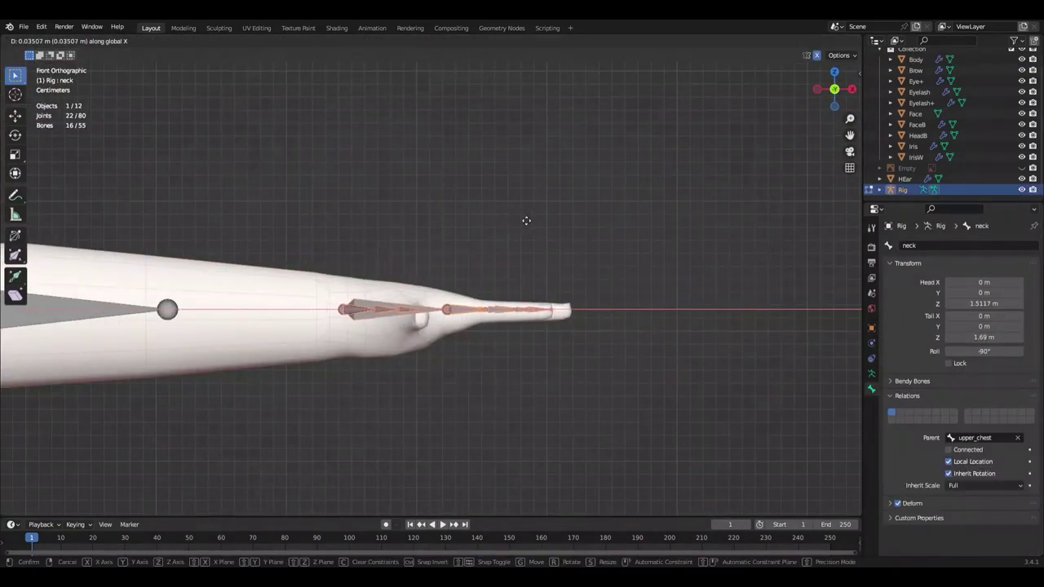
click(525, 221)
middle_drag(525, 221, 372, 381)
key(KP_7)
Step: Back on the body mesh, select the thumb and shift it outward along X with soft falloff
key(alt+q)
key(l)
key(g)
key(x)
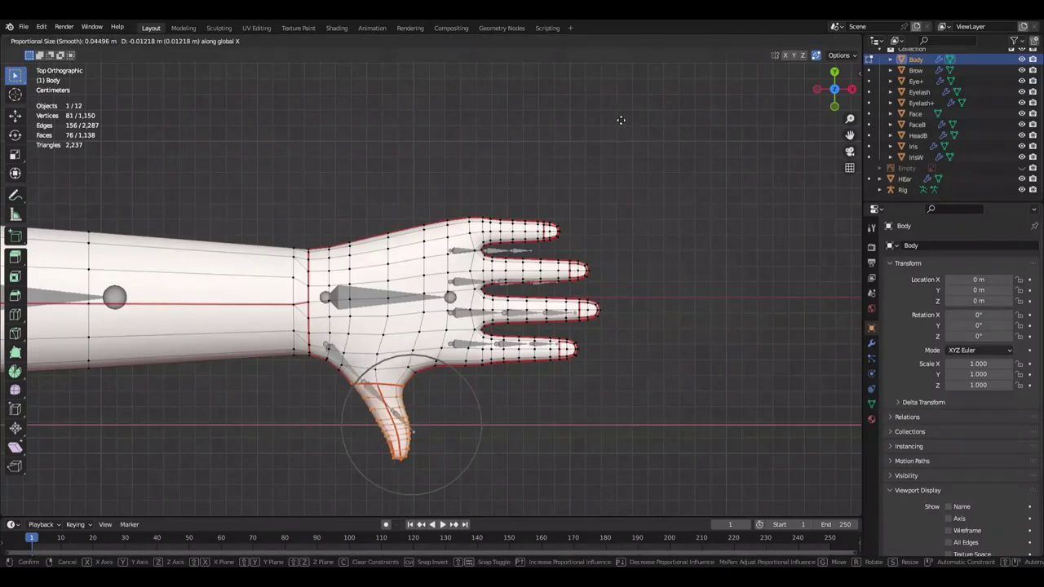
click(674, 139)
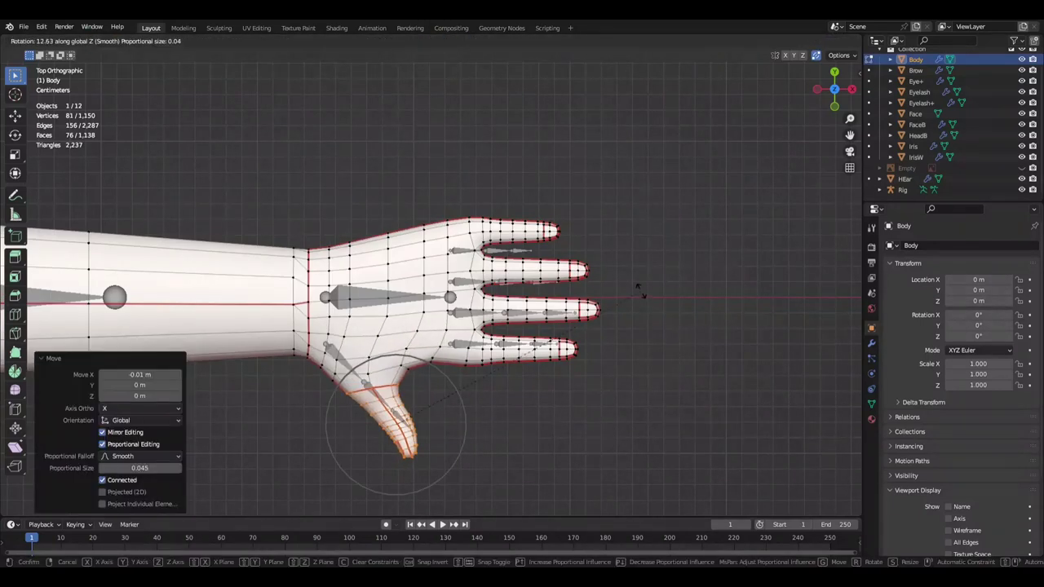
text(15)
right_click(700, 279)
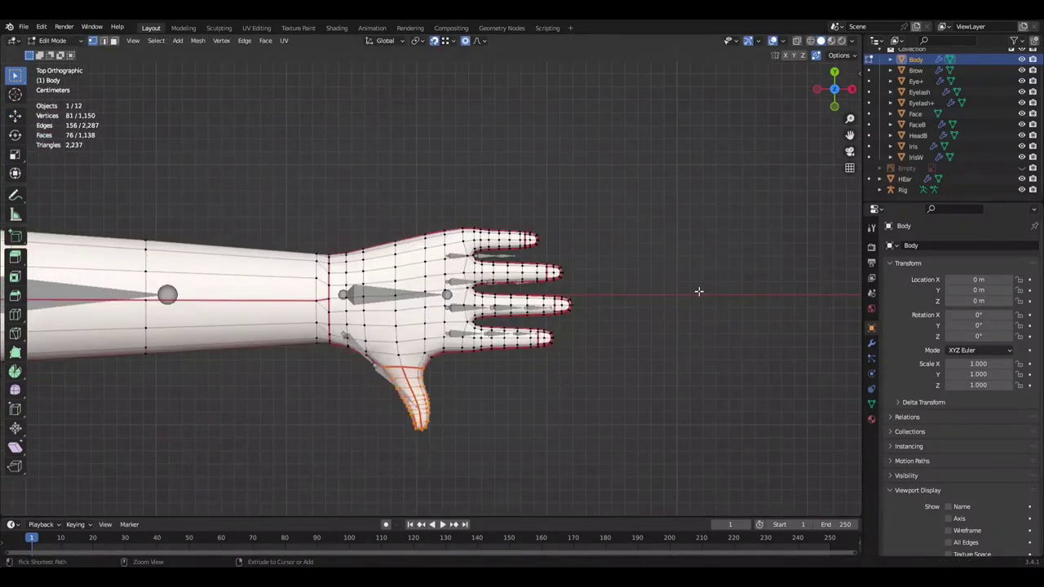
right_click(630, 305)
scroll(620, 318, up, 2)
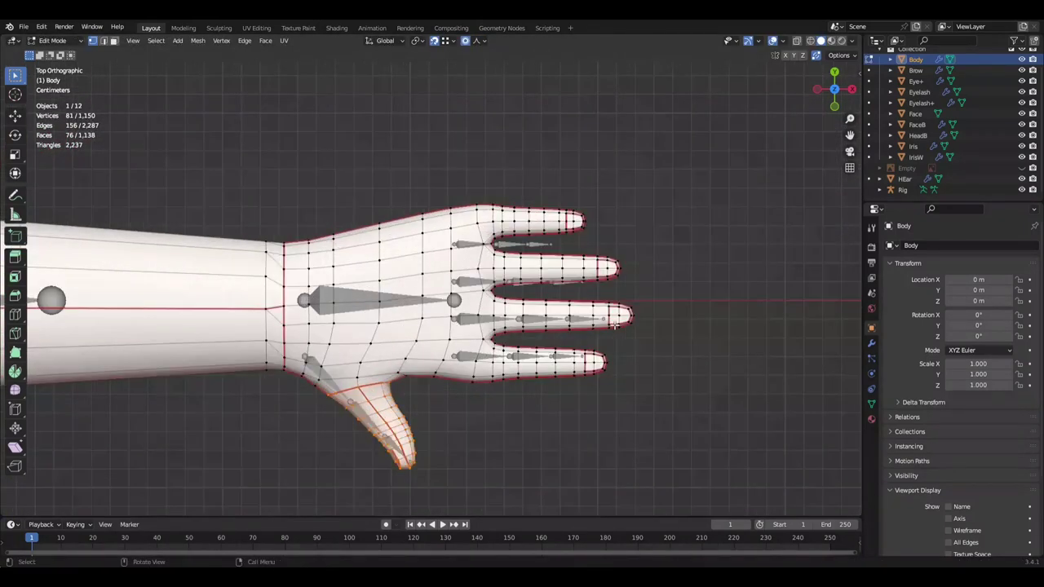
Step: Reposition the thumb along Y, compare before and after, and save Mine.blend
key(g)
key(y)
right_click(666, 340)
key(g)
key(y)
click(690, 316)
key(ctrl+z)
key(ctrl+shift+z)
key(ctrl+z)
key(ctrl+s)
key(ctrl+shift+z)
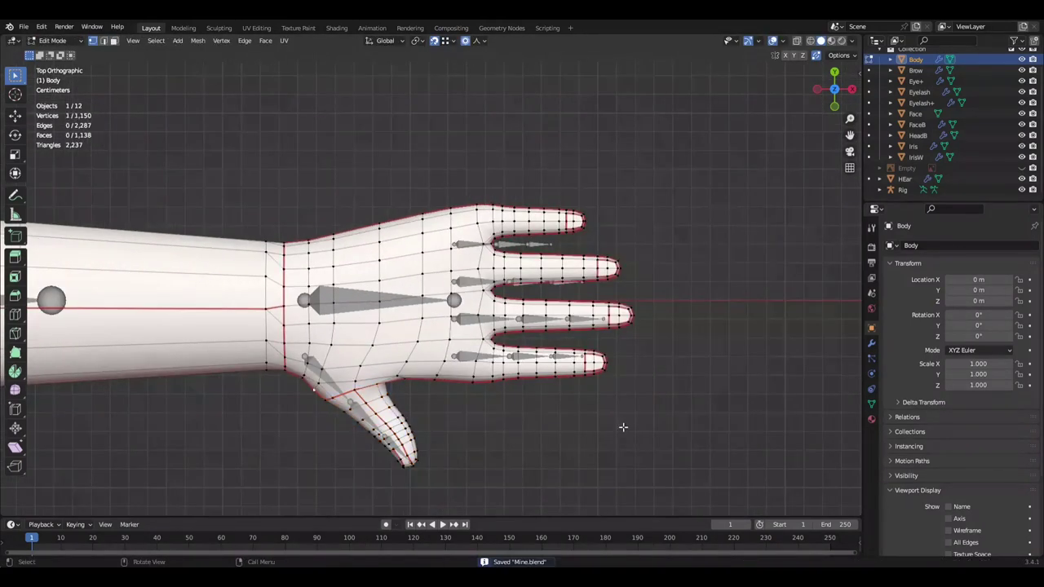
Step: Finish the thumb's soft move, then undo that last thumb move
click(655, 411)
click(696, 392)
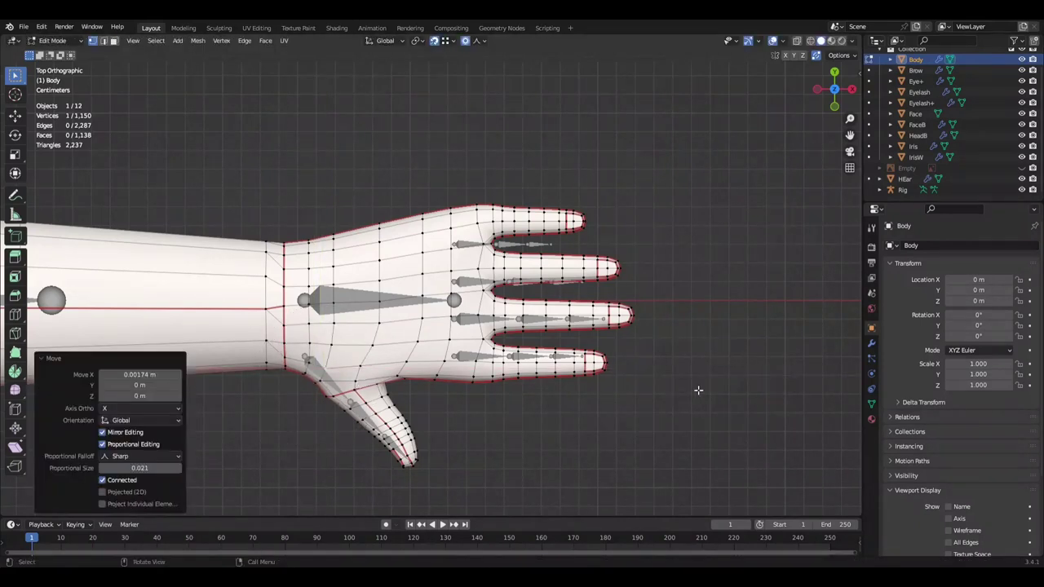
key(ctrl+z)
Step: Scale the four fingers down to 0.8 and shift them slightly along X (−0.003189 m)
drag(466, 191, 653, 408)
key(s)
click(674, 252)
text(s)
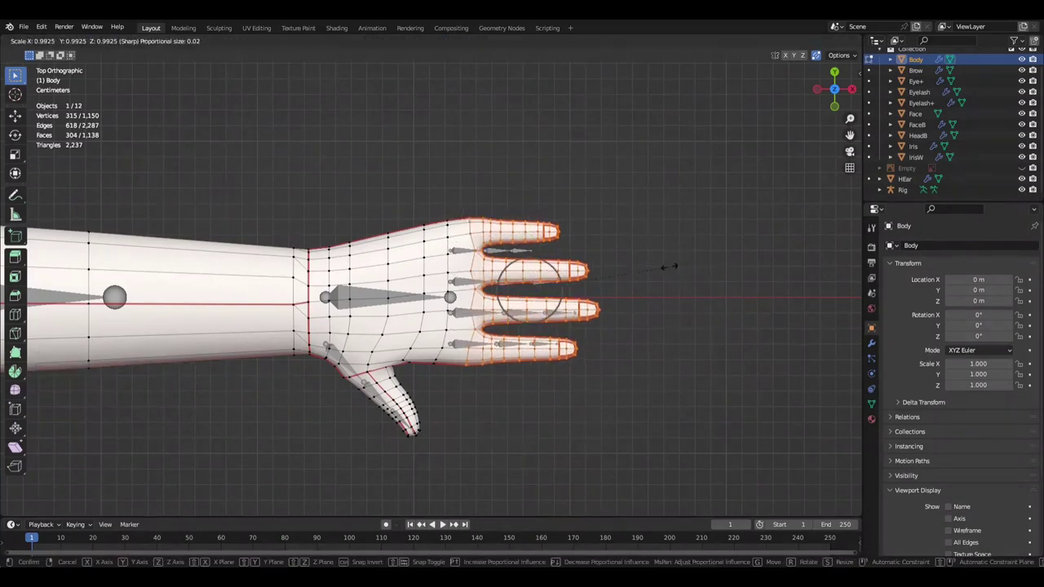
text(.8)
key(Return)
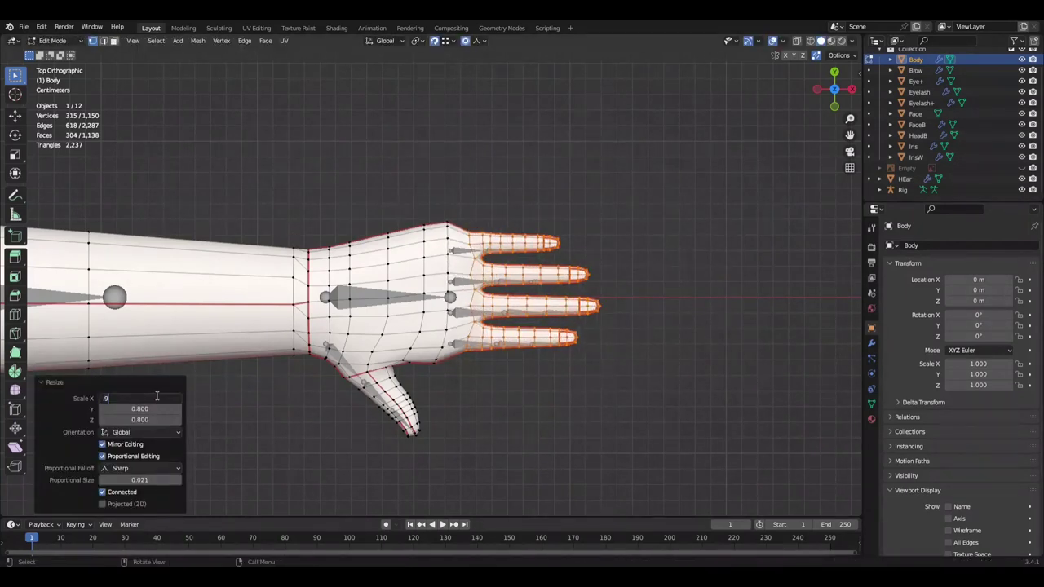
click(662, 173)
key(g)
key(y)
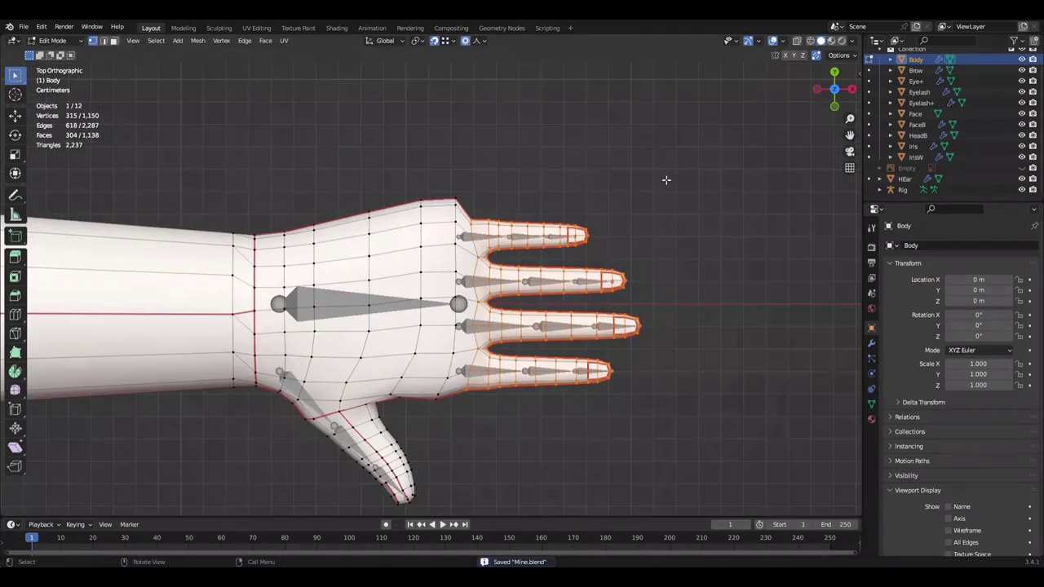
mouse_move(667, 180)
middle_down()
mouse_move(602, 234)
mouse_move(562, 348)
mouse_move(606, 326)
mouse_move(447, 292)
mouse_move(576, 280)
middle_up()
key(ctrl+s)
scroll(609, 232, down, 3)
Step: Narrow the knuckle vertices to a scale of 0.797 and save Mine.blend
key(s)
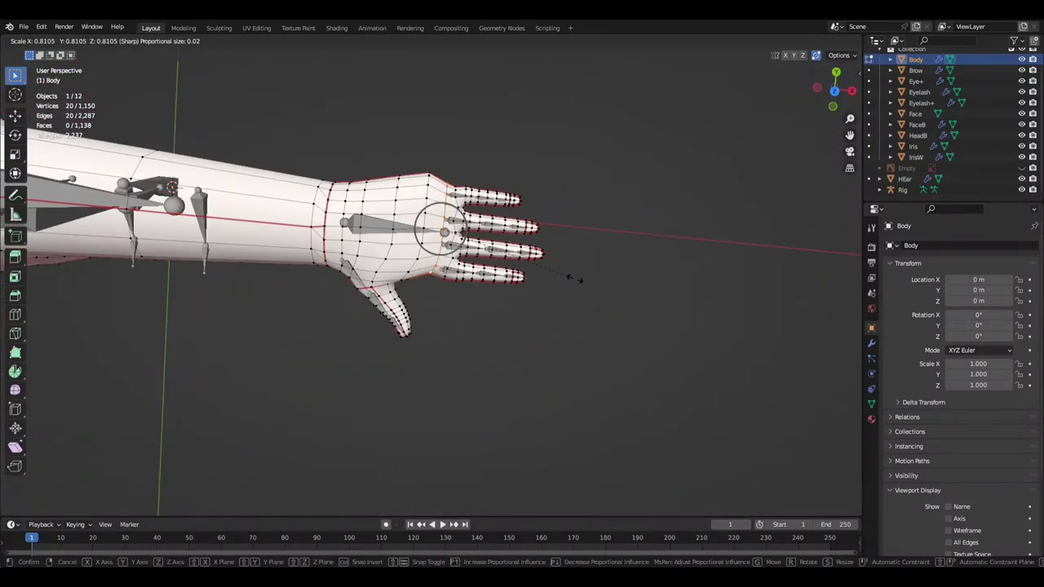
click(562, 116)
mouse_move(562, 116)
middle_down()
mouse_move(596, 263)
mouse_move(523, 168)
mouse_move(584, 321)
mouse_move(437, 198)
mouse_move(571, 244)
mouse_move(495, 381)
mouse_move(434, 341)
mouse_move(552, 384)
middle_up()
key(s)
click(588, 253)
key(KP_7)
key(ctrl+s)
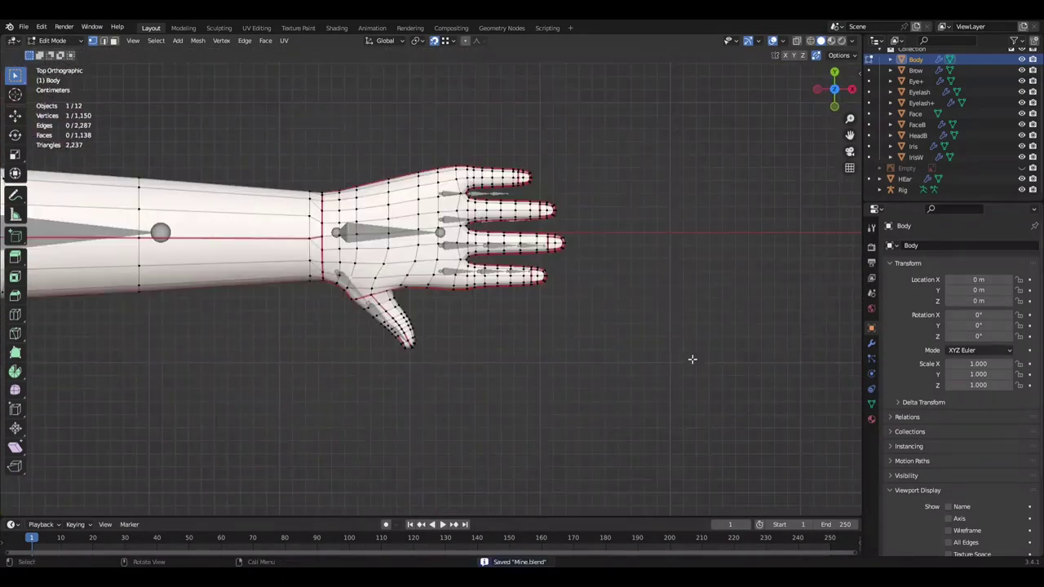
scroll(569, 386, up, 2)
scroll(440, 345, up, 2)
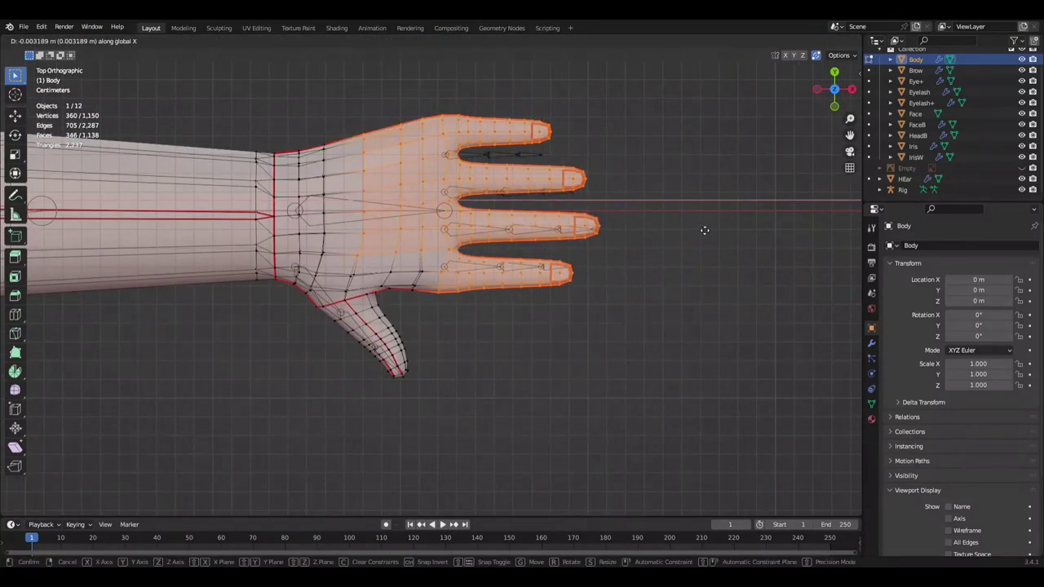
Step: In X-ray, move the fingers and palm back along X toward the wrist and save
key(alt+z)
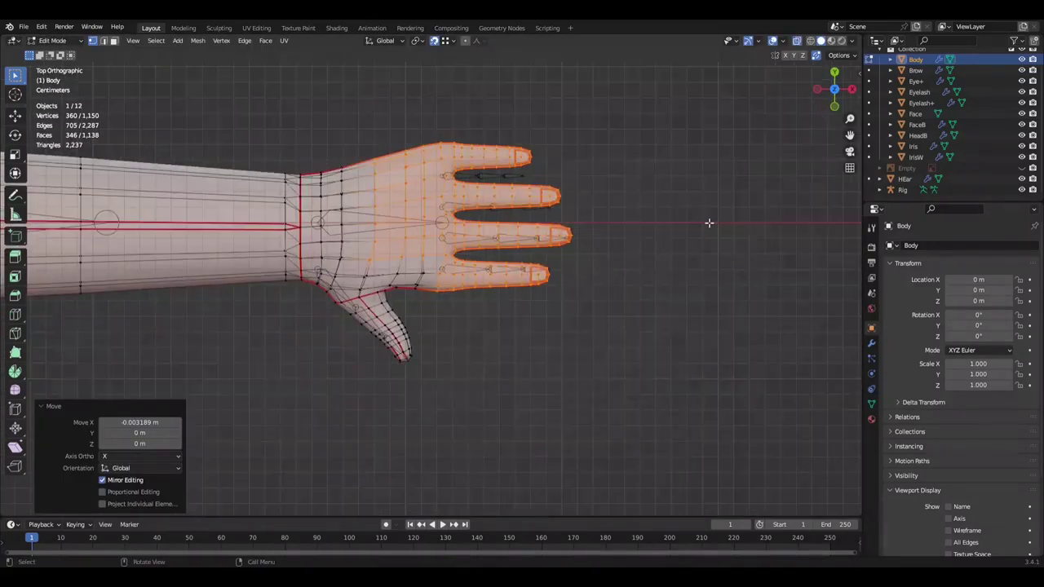
key(g)
key(x)
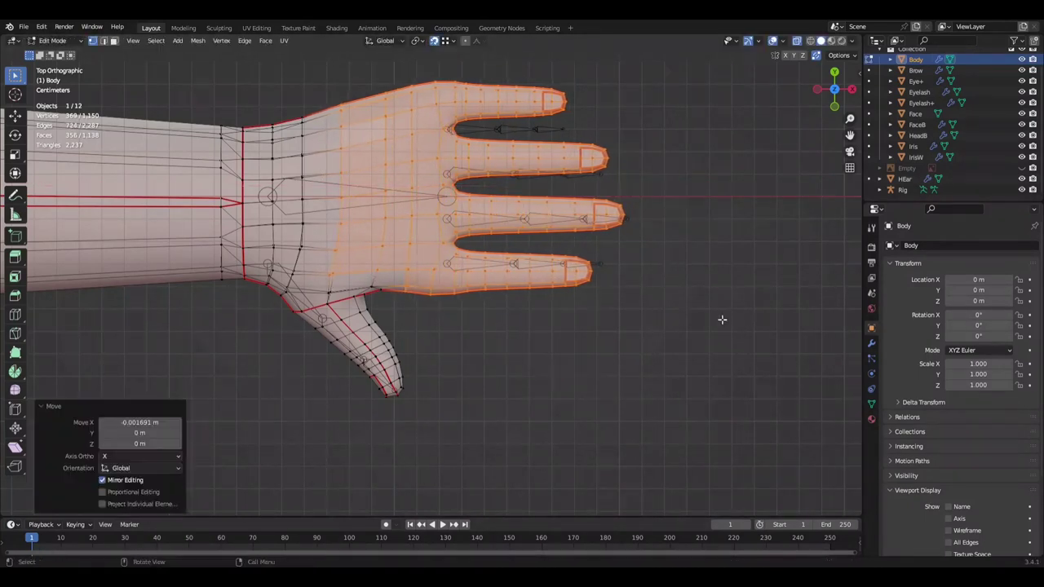
click(738, 297)
scroll(604, 314, down, 3)
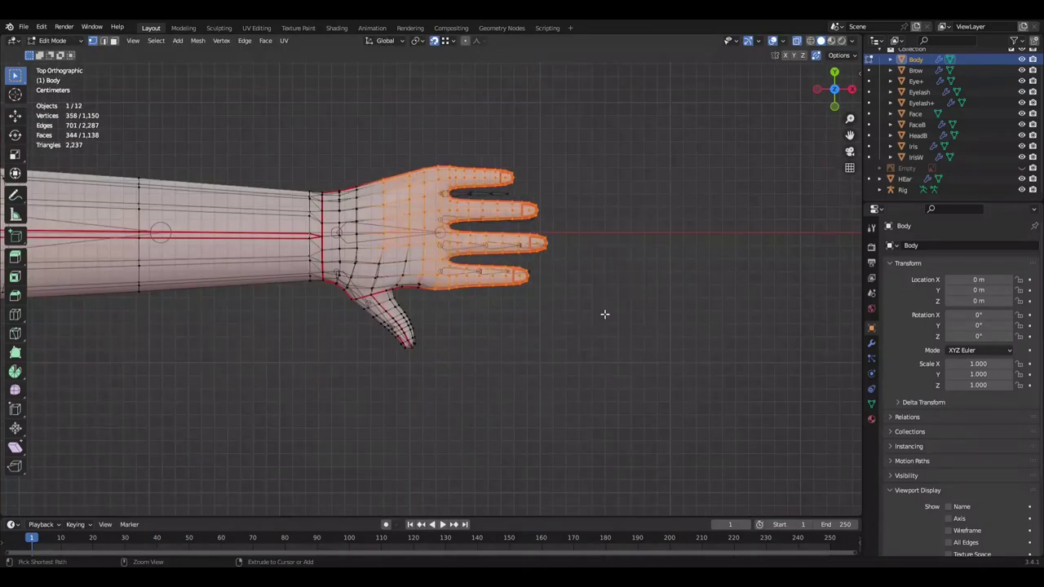
mouse_move(564, 321)
middle_down()
mouse_move(671, 321)
mouse_move(650, 312)
middle_up()
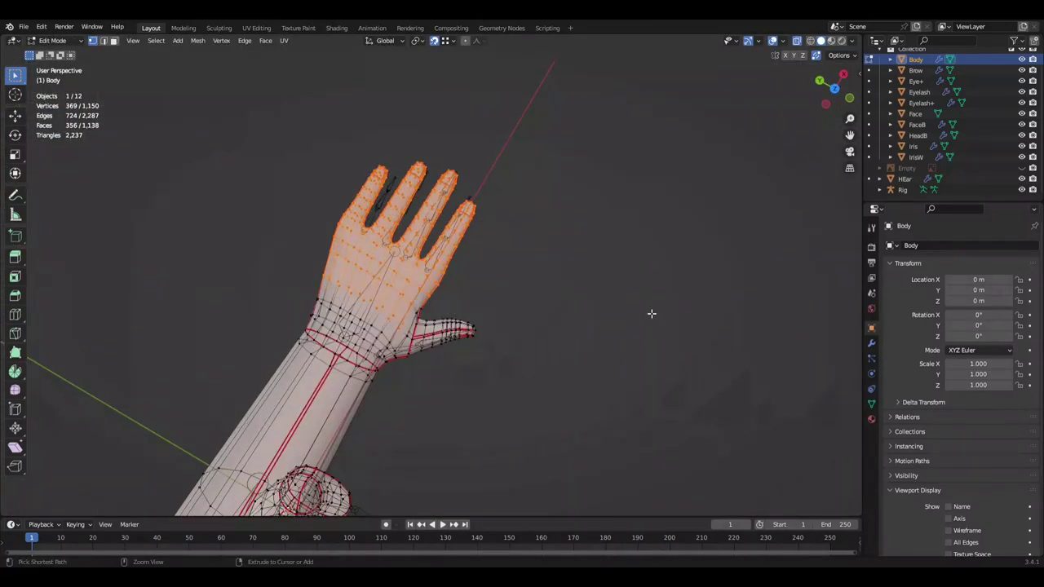
key(KP_7)
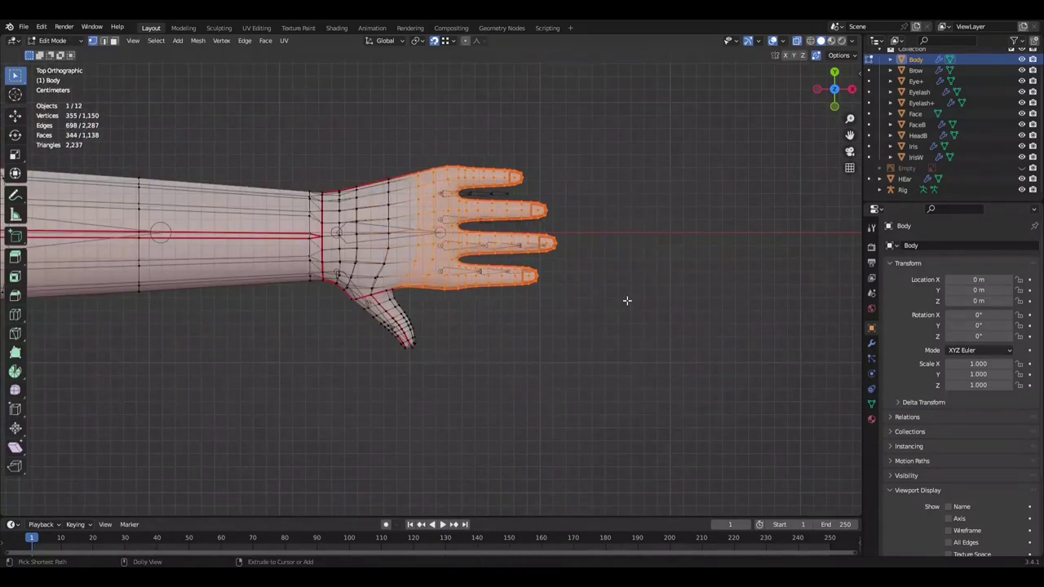
key(Tab)
scroll(622, 306, up, 4)
key(ctrl+s)
Step: Scale the fingers to 0.9554, grow the selection across the palm faces and start an X move
click(725, 169)
mouse_move(725, 169)
middle_down()
mouse_move(633, 158)
mouse_move(606, 240)
mouse_move(664, 252)
middle_up()
key(KP_7)
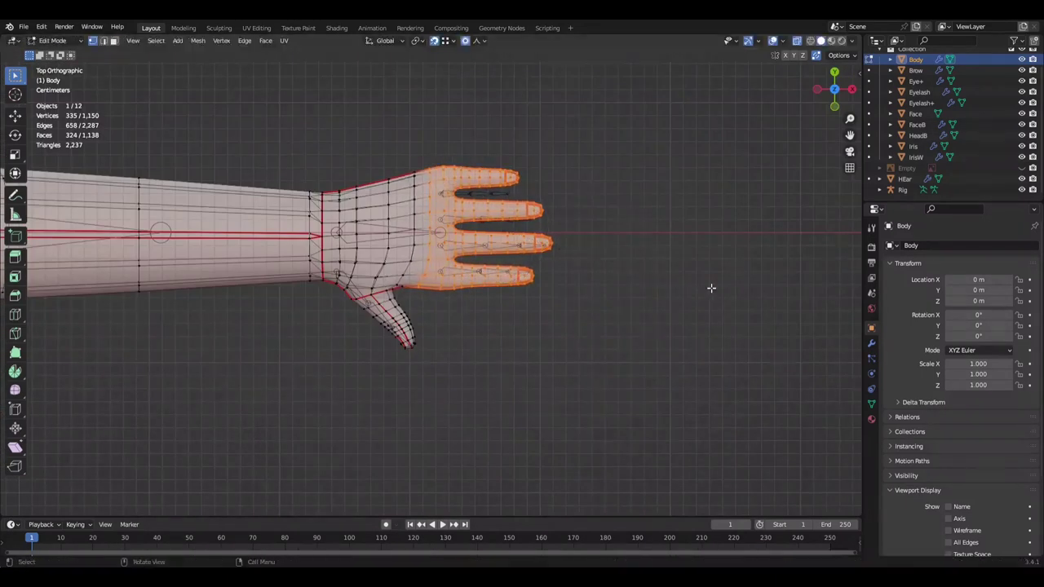
key(ctrl+z)
key(ctrl+s)
scroll(506, 318, up, 3)
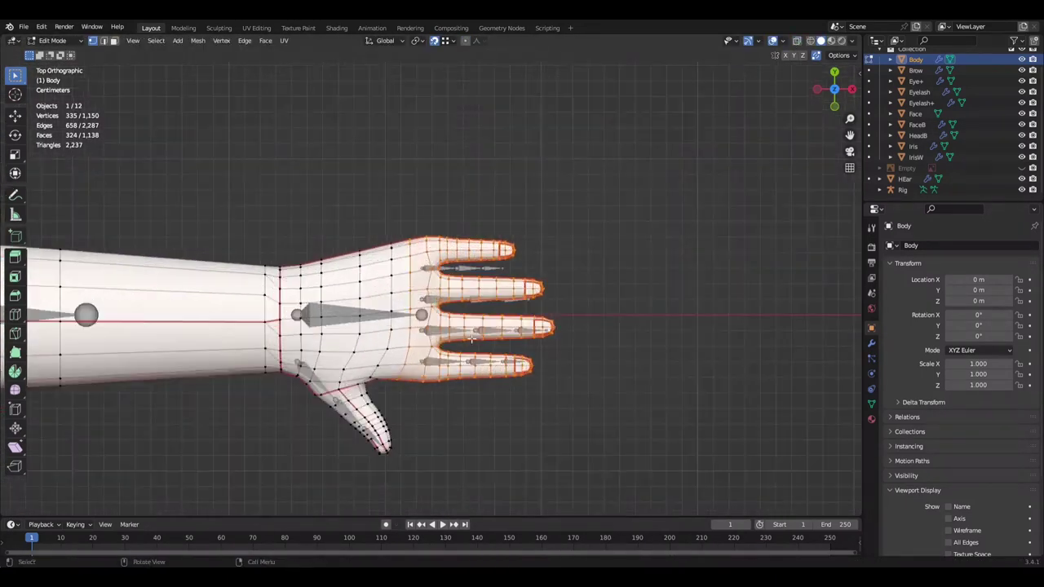
key(ctrl+z)
scroll(348, 351, down, 2)
mouse_move(500, 354)
middle_down()
mouse_move(559, 256)
mouse_move(636, 303)
mouse_move(622, 409)
mouse_move(492, 326)
mouse_move(496, 430)
mouse_move(465, 429)
mouse_move(628, 319)
mouse_move(571, 342)
mouse_move(555, 269)
mouse_move(620, 294)
mouse_move(600, 304)
middle_up()
key(g)
key(x)
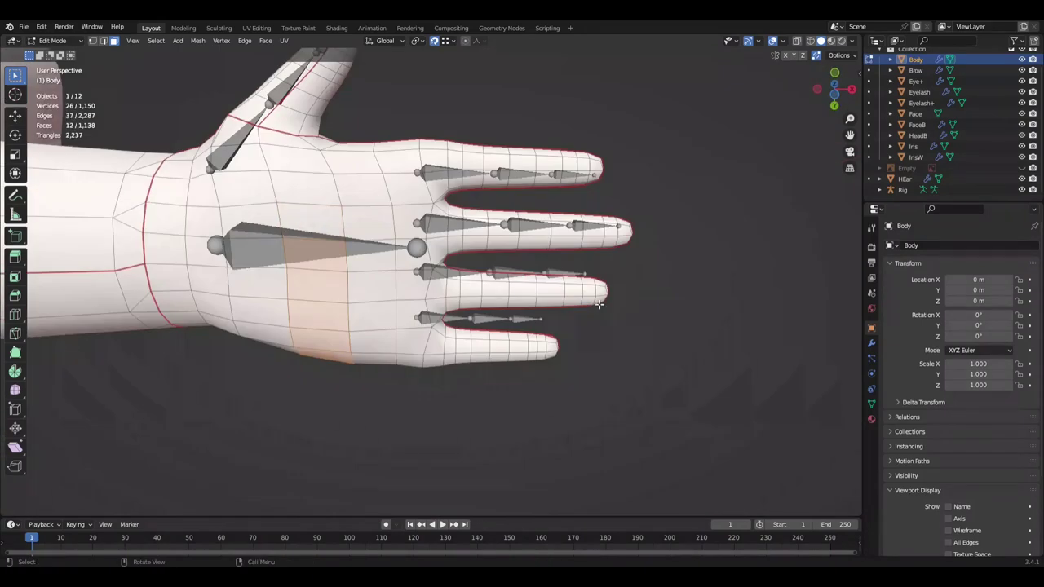
Step: Add more palm faces to the selection and try an X-axis move, then cancel it
ctrl+click(256, 292)
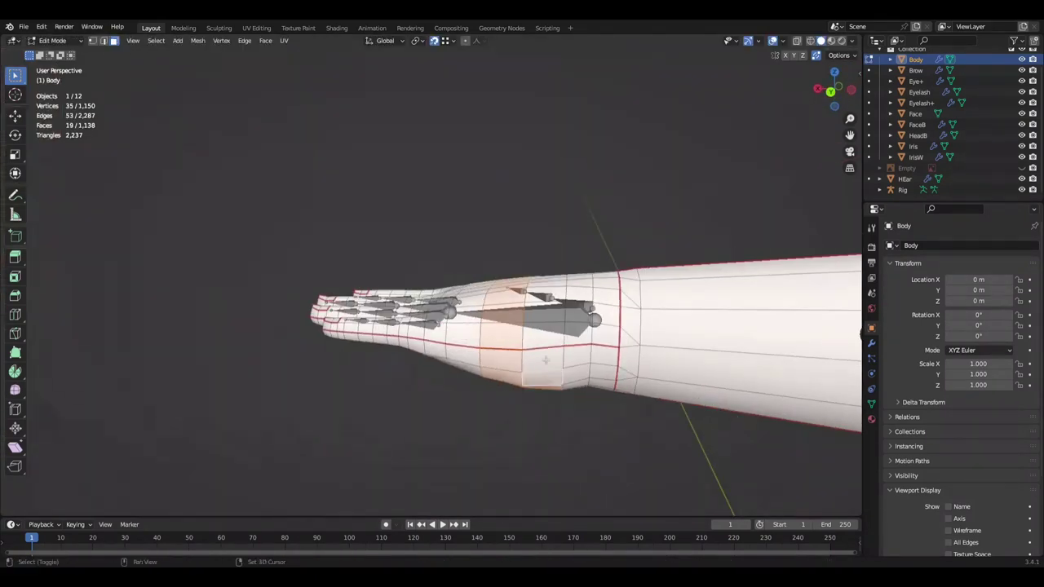
middle_drag(255, 291, 611, 306)
key(g)
key(x)
ctrl+click(352, 279)
mouse_move(352, 279)
middle_down()
mouse_move(629, 362)
mouse_move(483, 387)
mouse_move(517, 350)
middle_up()
key(g)
key(x)
key(Escape)
key(Escape)
mouse_move(638, 299)
middle_down()
mouse_move(596, 228)
mouse_move(562, 427)
middle_up()
key(KP_7)
Step: Drop a palm edge loop, reselect the four fingers and shift them along X
alt+shift+click(396, 372)
middle_drag(397, 372, 583, 364)
middle_drag(483, 351, 620, 296)
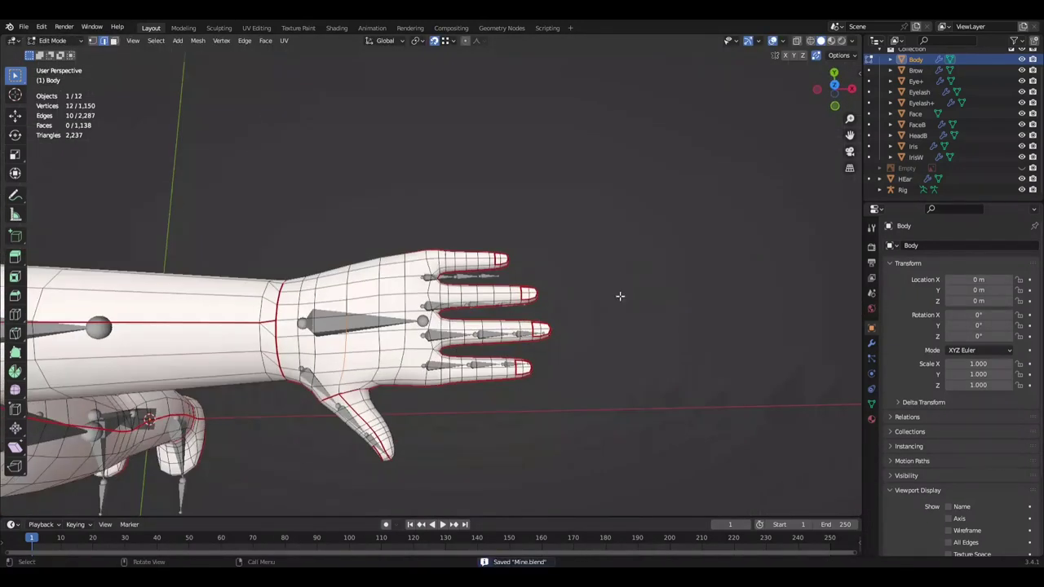
key(KP_7)
key(ctrl+l)
key(g)
key(x)
click(694, 268)
scroll(592, 341, down, 3)
Step: Nudge the fingers along X again from the palm side and save Mine.blend
middle_drag(592, 340, 715, 335)
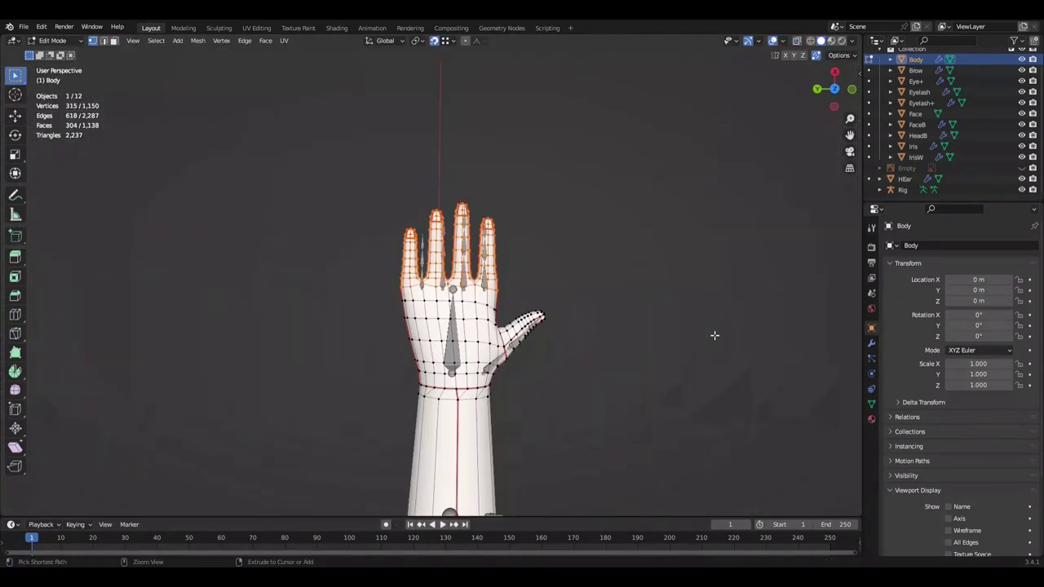
key(Tab)
mouse_move(670, 362)
middle_down()
mouse_move(509, 368)
mouse_move(489, 427)
middle_up()
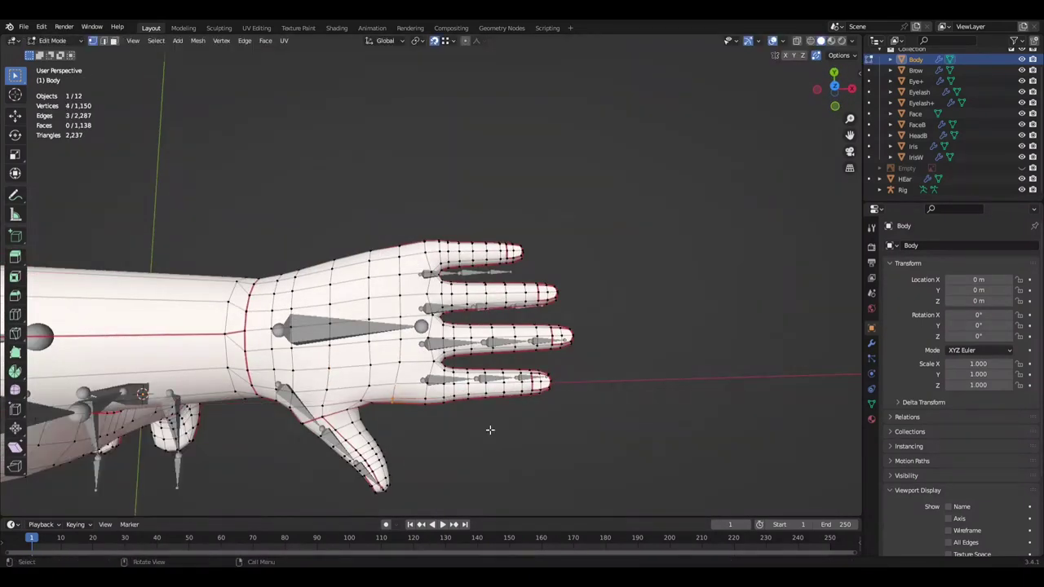
key(g)
key(x)
mouse_move(682, 279)
middle_down()
mouse_move(482, 431)
mouse_move(531, 400)
mouse_move(478, 365)
mouse_move(506, 309)
middle_up()
key(ctrl+s)
Step: Check the whole character in see-through shading and grow the selection to include the palm
key(Tab)
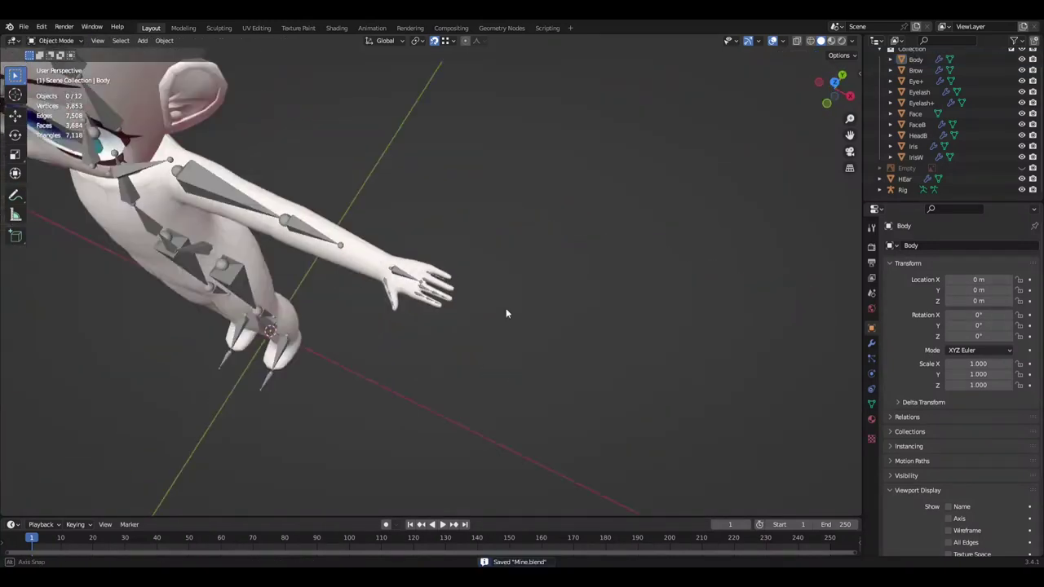
key(KP_7)
scroll(537, 289, up, 2)
click(797, 41)
drag(365, 163, 635, 427)
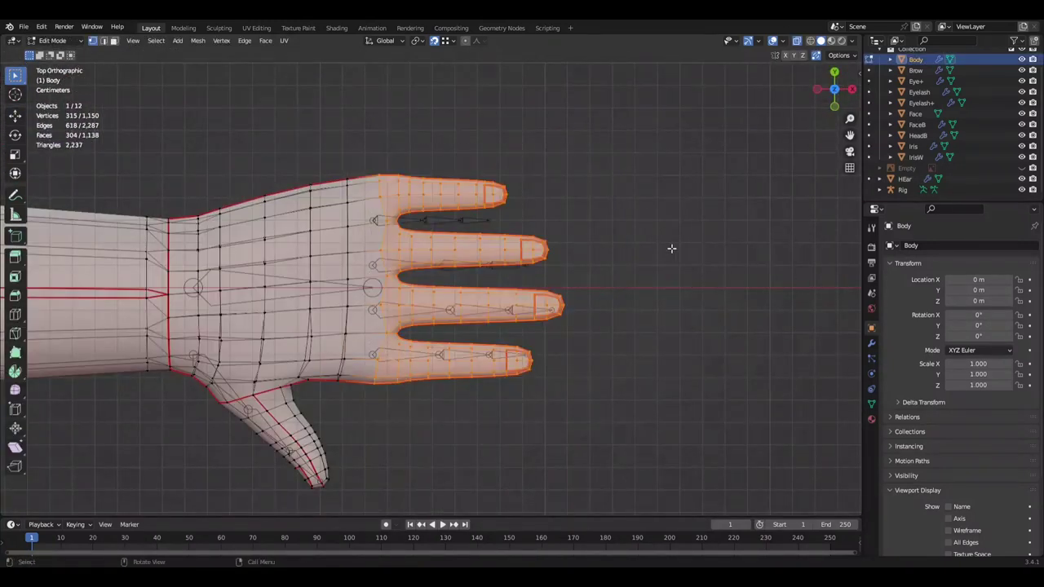
scroll(699, 244, down, 3)
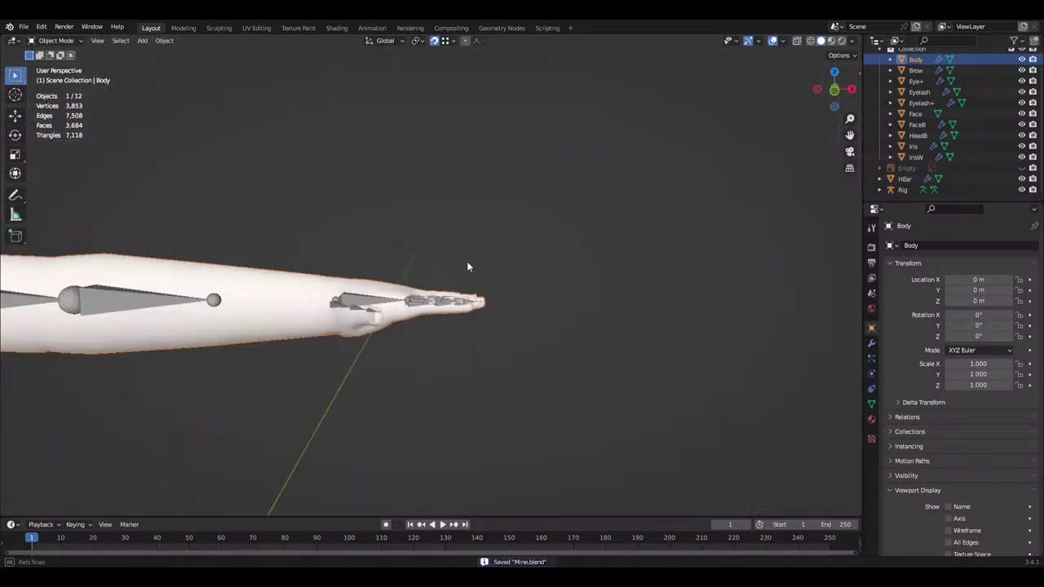
key(Tab)
middle_drag(476, 304, 697, 191)
key(KP_1)
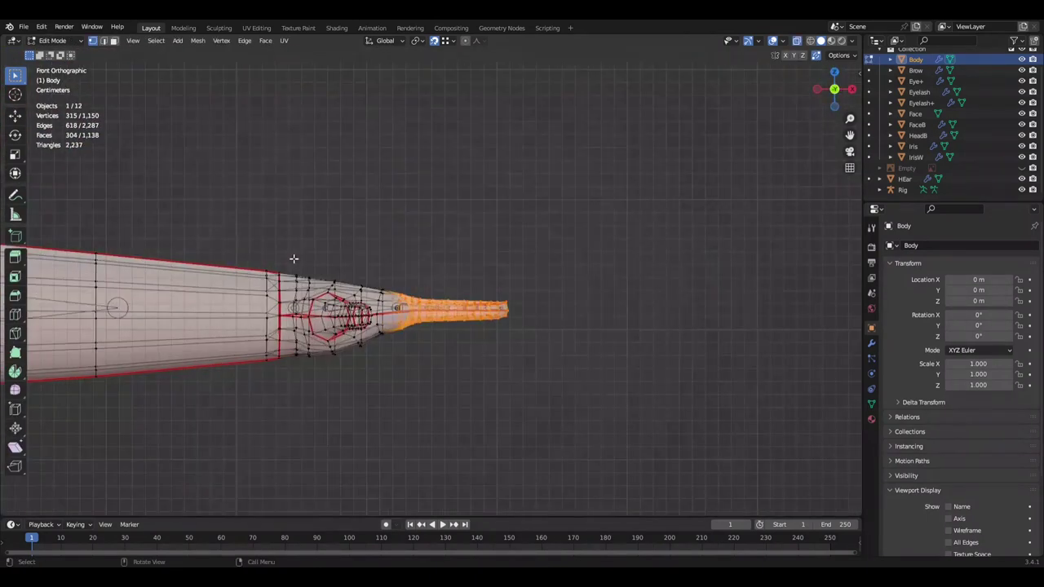
key(ctrl+KP_Add)
middle_drag(294, 258, 615, 394)
click(797, 41)
middle_drag(694, 164, 568, 295)
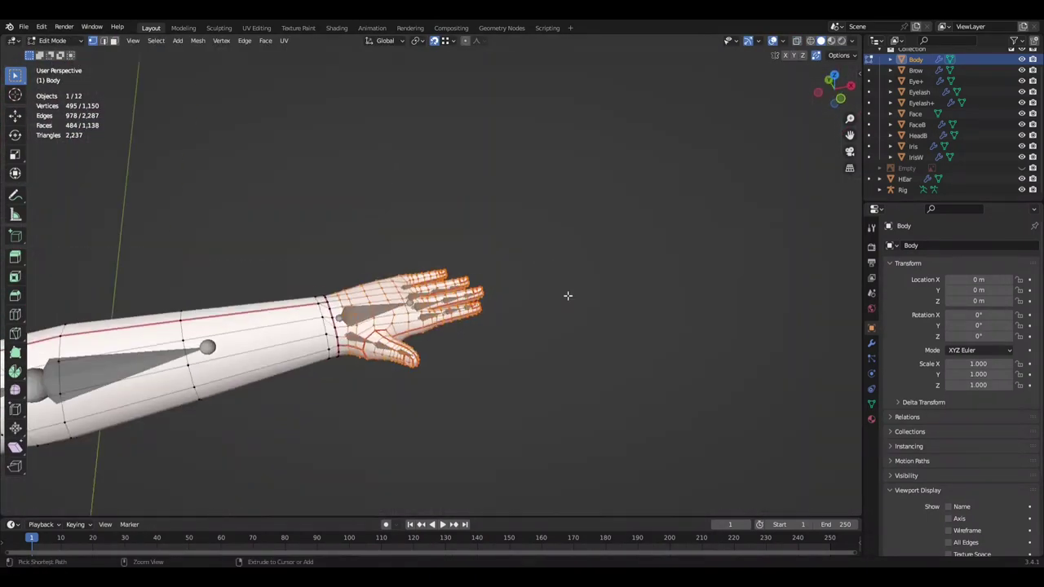
key(KP_1)
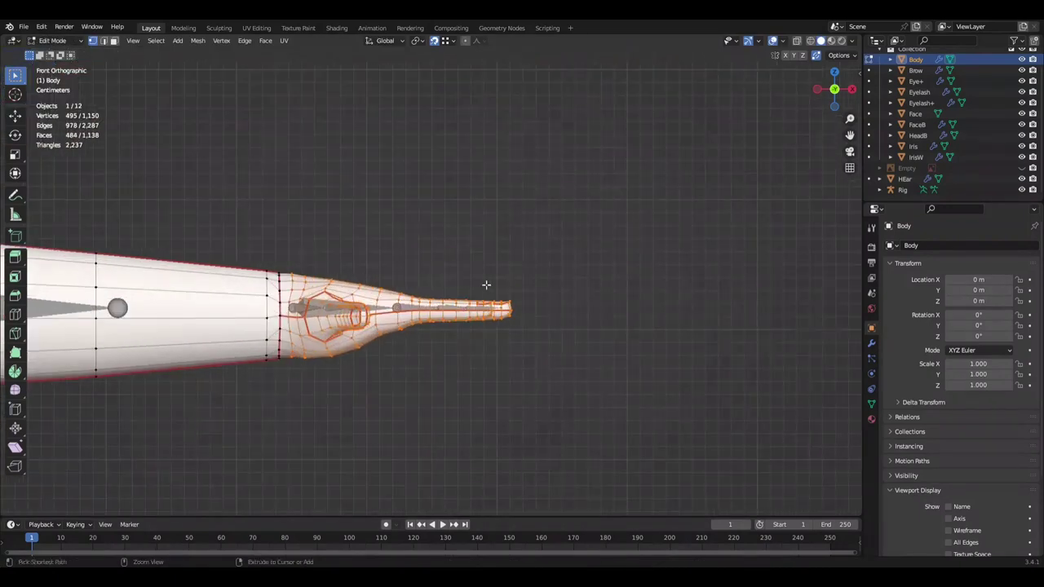
Step: Inspect the resized hand from several angles, then deselect everything and save Mine.blend
middle_drag(484, 286, 541, 354)
right_click(643, 310)
mouse_move(643, 310)
middle_down()
mouse_move(697, 422)
mouse_move(601, 391)
middle_up()
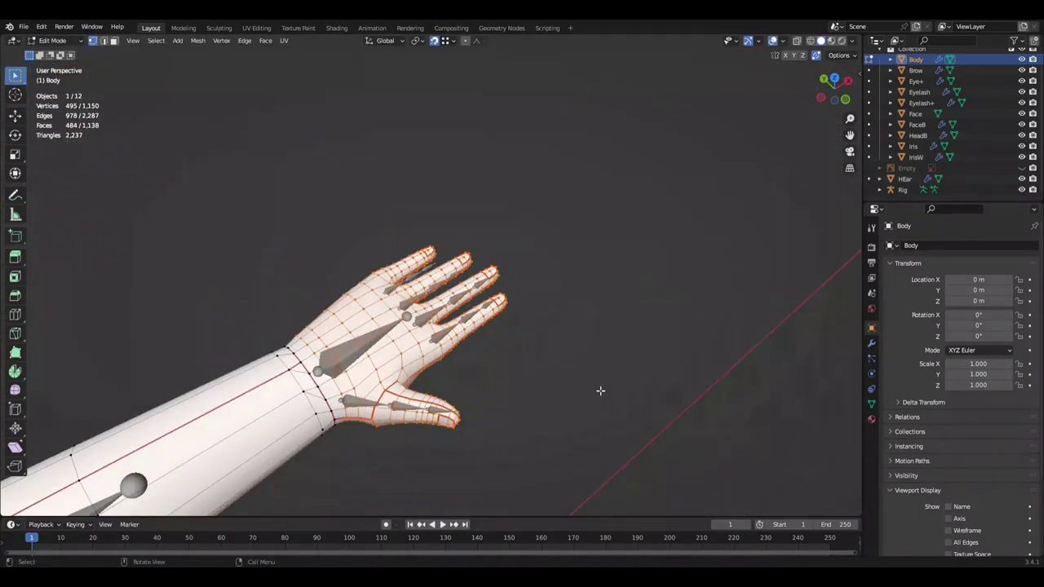
mouse_move(635, 317)
middle_down()
mouse_move(571, 378)
mouse_move(545, 321)
mouse_move(579, 310)
mouse_move(566, 313)
mouse_move(647, 334)
mouse_move(511, 399)
mouse_move(566, 310)
middle_up()
key(ctrl+KP_Add)
key(KP_1)
middle_drag(557, 266, 547, 329)
key(KP_Decimal)
mouse_move(459, 361)
middle_down()
mouse_move(245, 270)
mouse_move(412, 279)
mouse_move(571, 326)
middle_up()
key(ctrl+s)
key(alt+a)
key(KP_7)
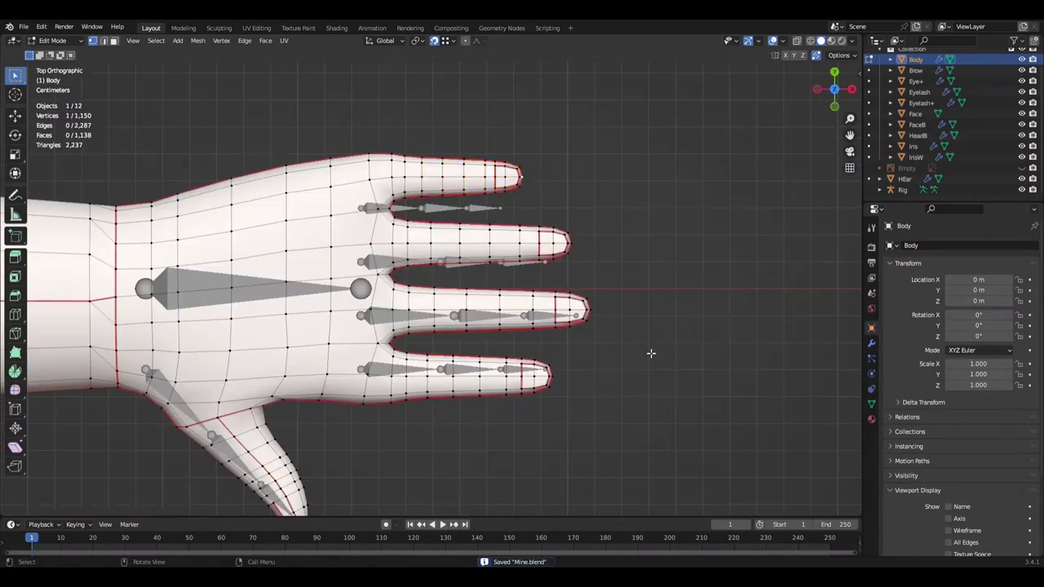
Step: Confirm the top finger's position, select the finger nearest the thumb, and save
click(658, 259)
scroll(550, 315, down, 2)
middle_drag(549, 315, 571, 301)
key(KP_7)
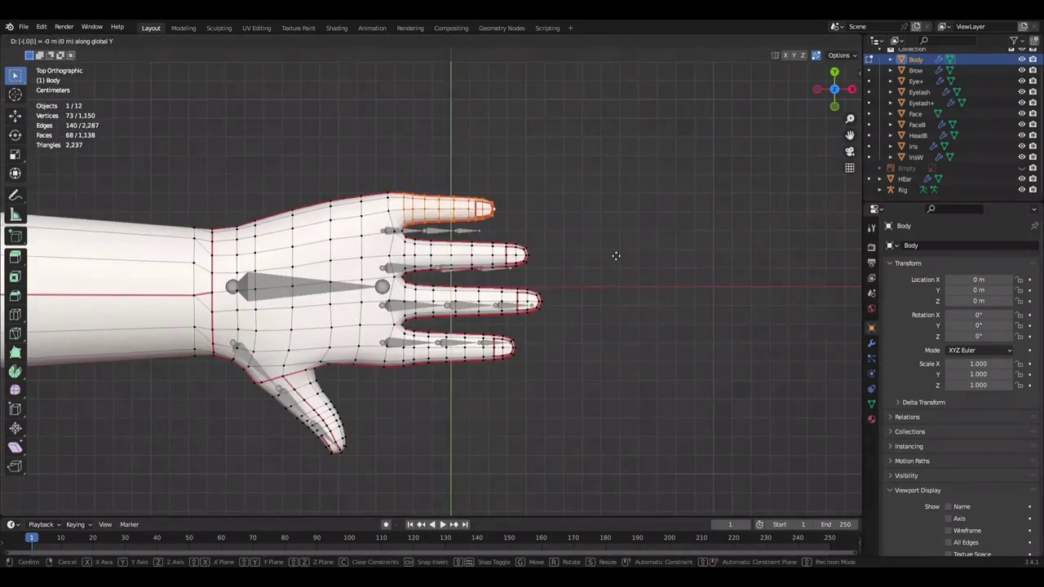
click(497, 345)
key(ctrl+l)
mouse_move(497, 345)
middle_down()
mouse_move(530, 396)
mouse_move(342, 380)
mouse_move(657, 384)
middle_up()
key(KP_7)
key(KP_7)
scroll(587, 384, up, 2)
key(ctrl+s)
mouse_move(590, 378)
middle_down()
mouse_move(526, 290)
mouse_move(592, 326)
middle_up()
key(KP_7)
Step: Grow the finger selection and add a path of fingertip vertices to it
key(ctrl+KP_Add)
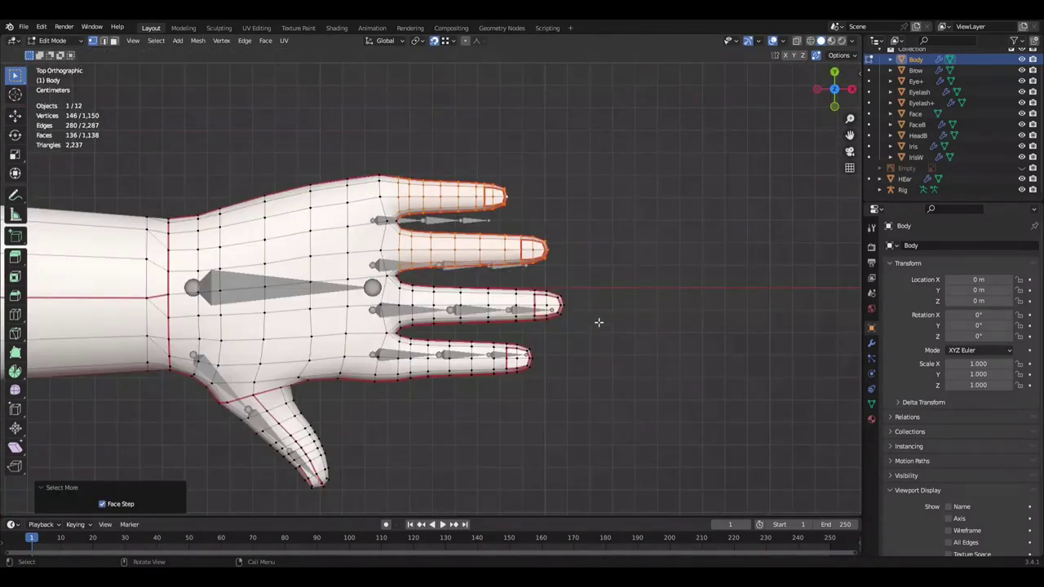
middle_drag(650, 261, 537, 215)
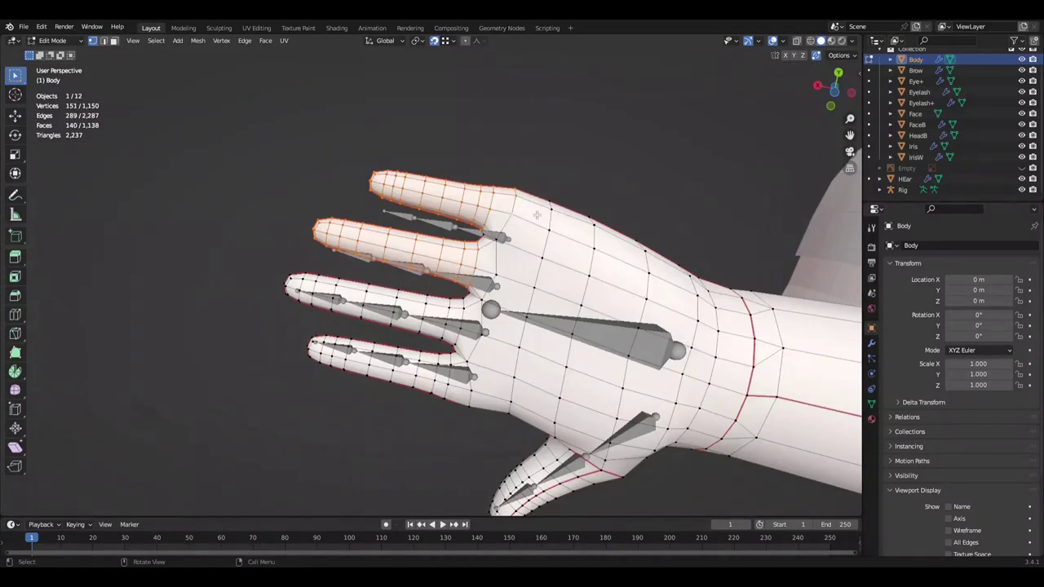
key(KP_7)
scroll(626, 380, down, 4)
mouse_move(627, 380)
middle_down()
mouse_move(698, 375)
mouse_move(611, 398)
mouse_move(404, 398)
mouse_move(291, 279)
middle_up()
key(ctrl+KP_Subtract)
ctrl+click(404, 397)
shift+click(350, 329)
mouse_move(350, 329)
middle_down()
mouse_move(606, 368)
mouse_move(643, 334)
mouse_move(612, 236)
mouse_move(553, 375)
mouse_move(664, 345)
middle_up()
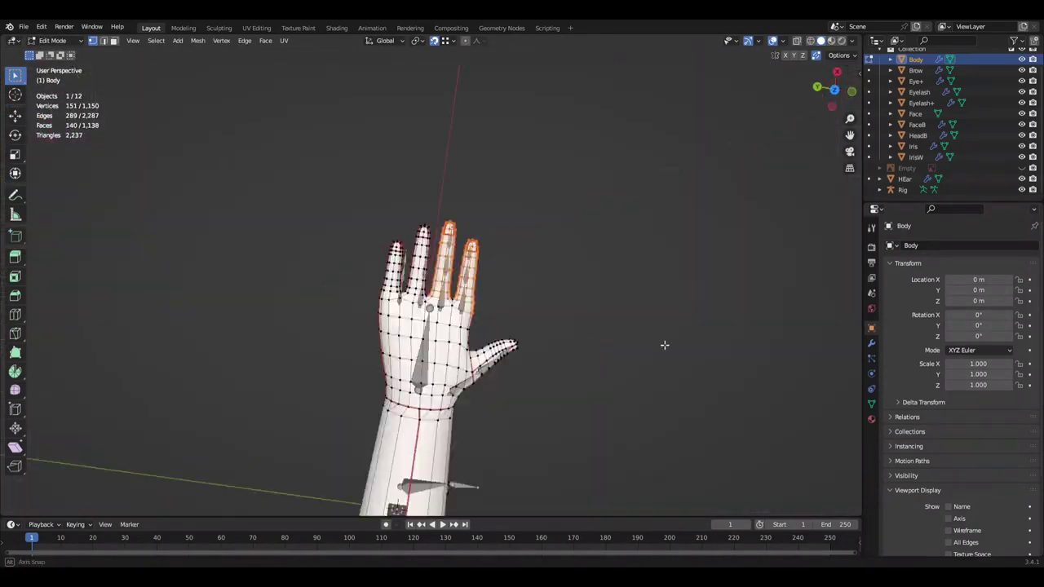
scroll(663, 346, up, 3)
Step: Grow the selection across all four fingers and slide them along Y toward their bones
key(g)
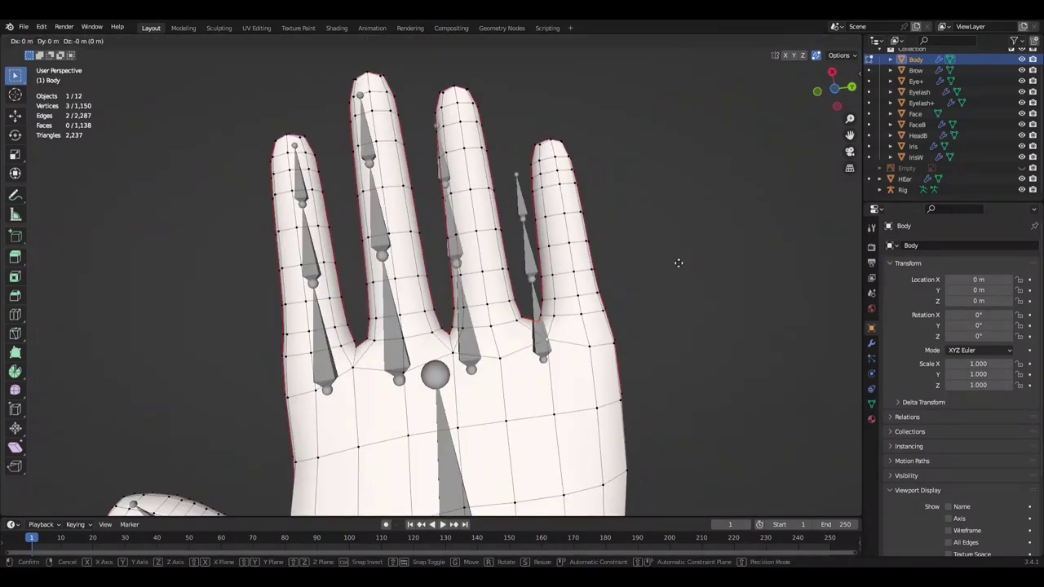
middle_drag(679, 263, 707, 266)
key(g)
key(y)
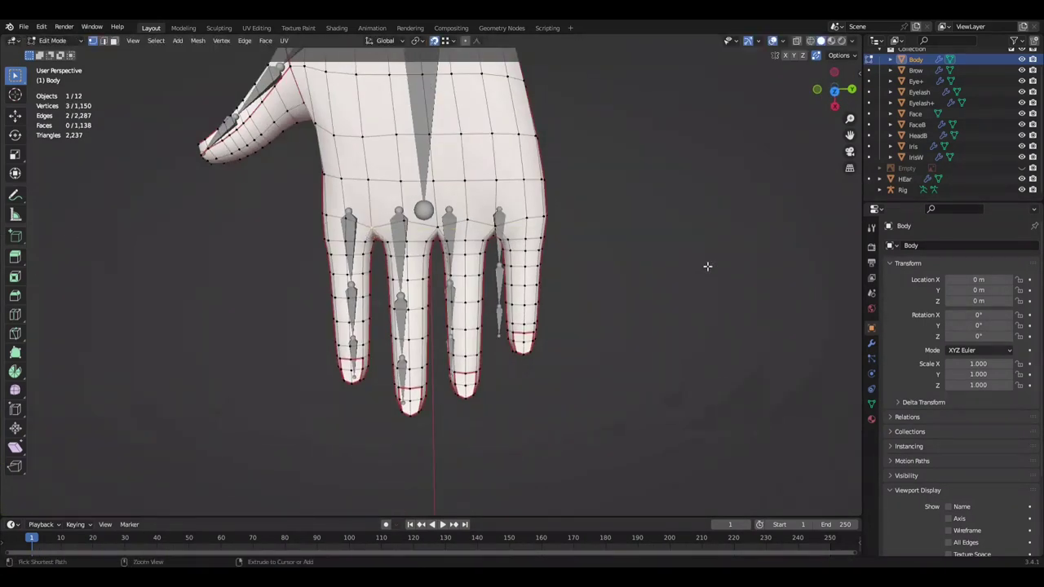
scroll(707, 266, down, 3)
middle_drag(541, 328, 552, 240)
key(KP_7)
key(ctrl+KP_Add)
key(ctrl+KP_Add)
key(ctrl+KP_Add)
key(g)
key(y)
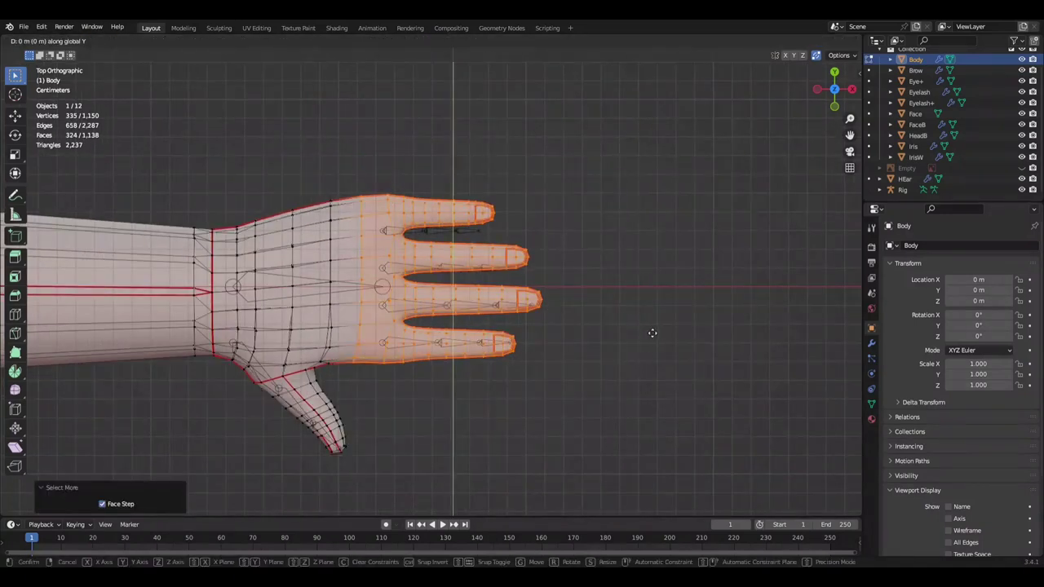
middle_drag(655, 335, 758, 346)
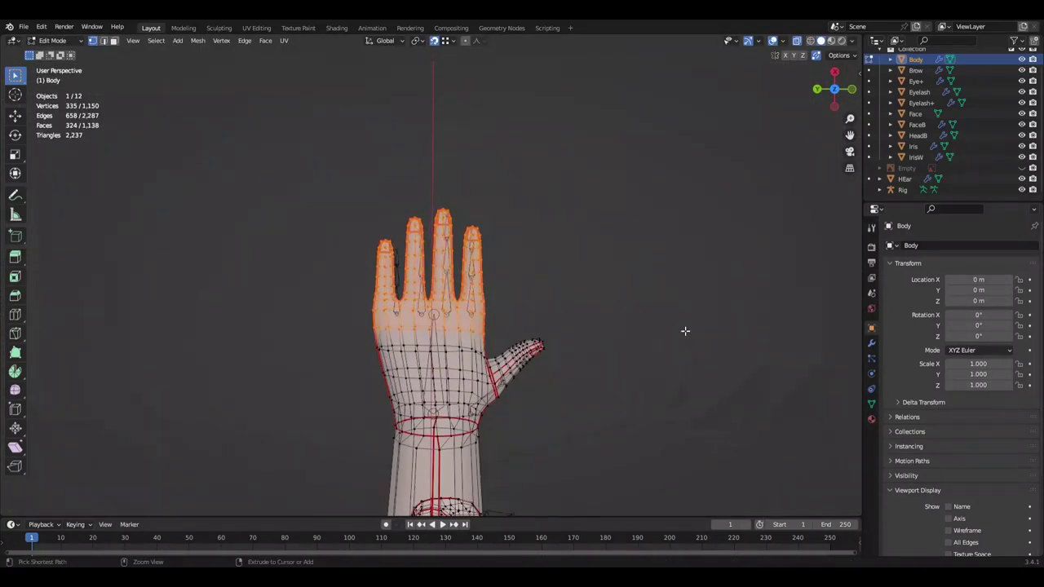
middle_drag(643, 303, 371, 234)
scroll(371, 233, up, 5)
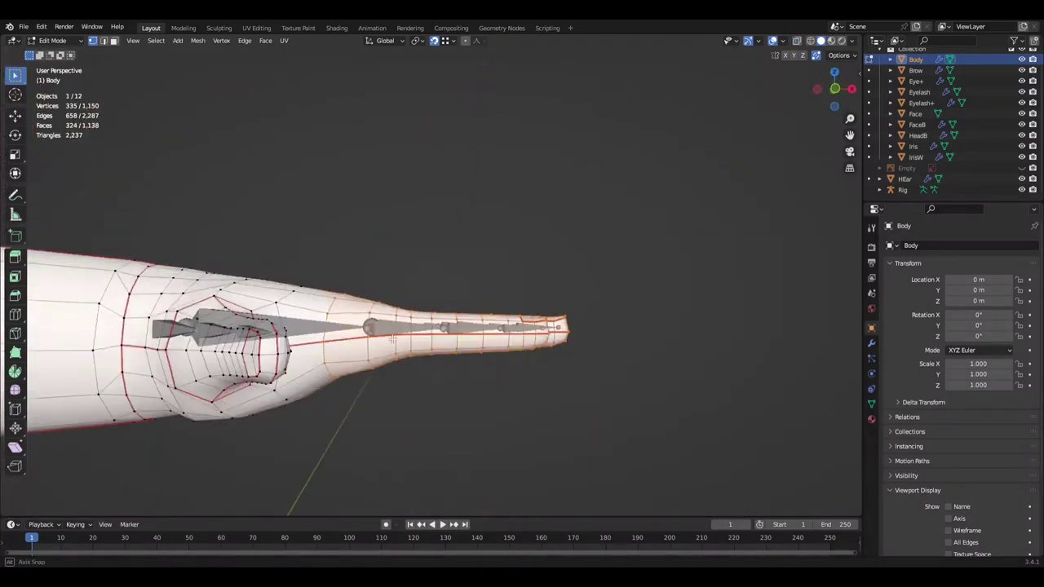
Step: Select several fingertip vertices, try a Z move, cancel it, and deselect everything
click(455, 290)
shift+click(482, 295)
scroll(482, 295, down, 5)
middle_drag(482, 295, 571, 269)
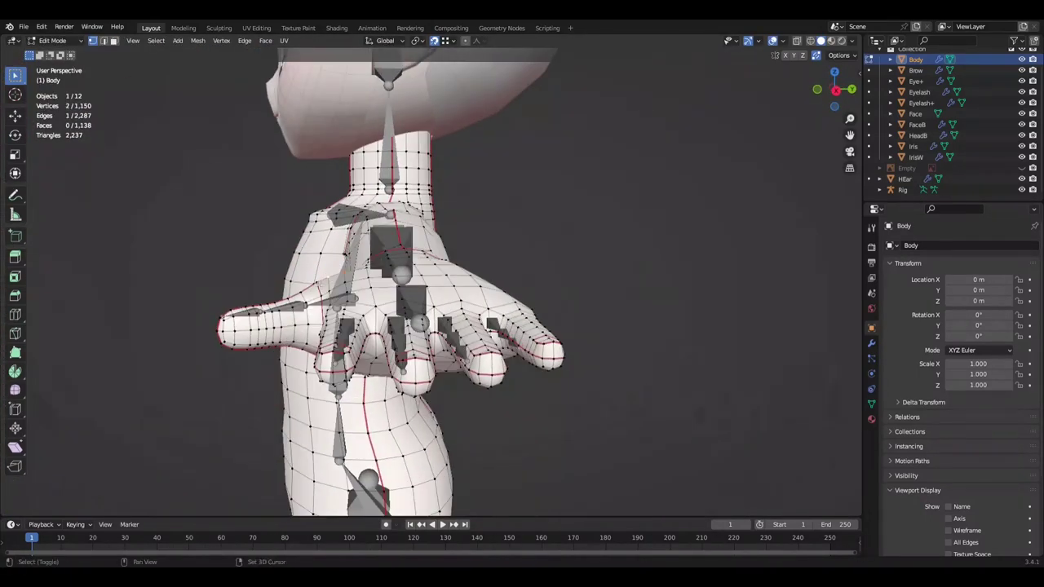
scroll(711, 261, up, 5)
key(g)
key(z)
key(Escape)
key(alt+a)
mouse_move(652, 226)
middle_down()
mouse_move(653, 318)
mouse_move(629, 396)
mouse_move(730, 366)
mouse_move(707, 296)
middle_up()
scroll(652, 406, down, 3)
Step: Finish the pending smooth vertical move on the selected vertices and save the file
mouse_move(339, 341)
middle_down()
mouse_move(303, 291)
mouse_move(345, 419)
mouse_move(267, 333)
middle_up()
shift+click(267, 333)
key(Escape)
middle_drag(641, 245, 650, 337)
mouse_move(618, 455)
middle_down()
mouse_move(607, 402)
mouse_move(606, 448)
mouse_move(546, 473)
middle_up()
key(Escape)
key(ctrl+s)
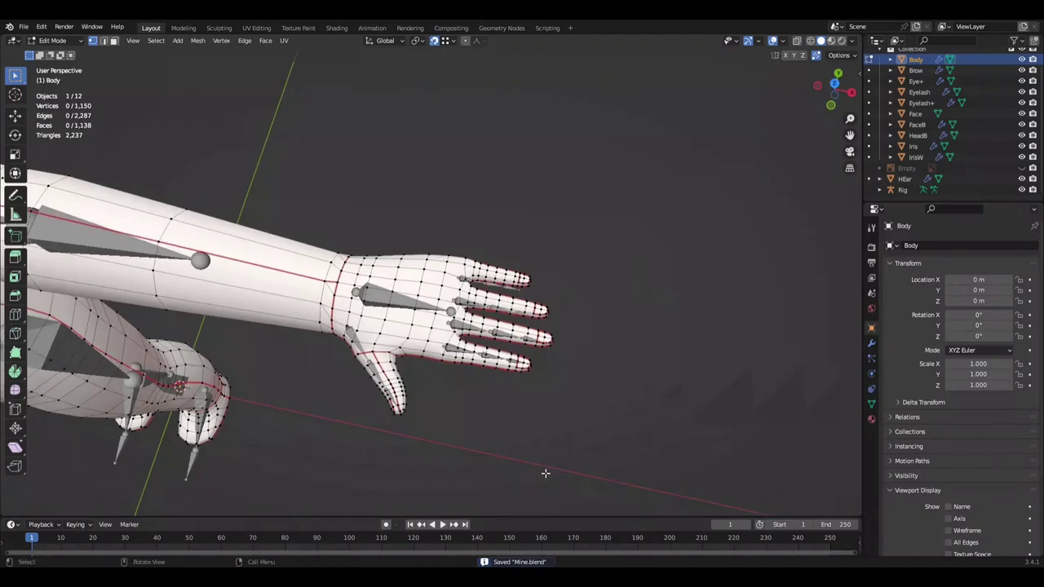
middle_drag(466, 311, 388, 365)
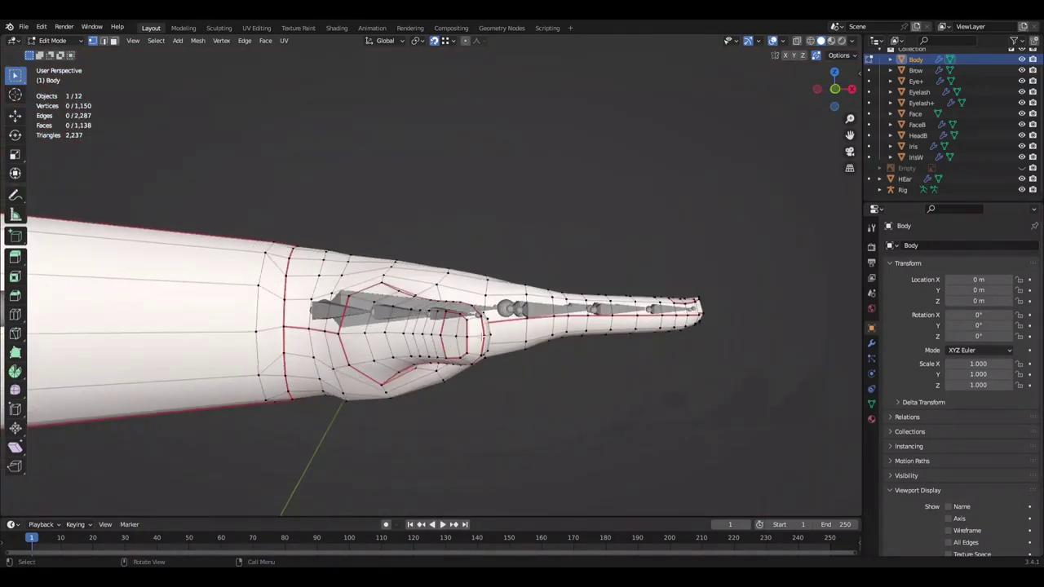
click(618, 176)
mouse_move(617, 176)
middle_down()
mouse_move(753, 193)
mouse_move(468, 191)
mouse_move(600, 222)
mouse_move(354, 240)
mouse_move(527, 182)
mouse_move(542, 278)
mouse_move(489, 342)
middle_up()
key(ctrl+s)
Step: Rotate the thumb-base edge loop about 7.84° around Z with soft falloff
alt+click(383, 420)
key(r)
key(z)
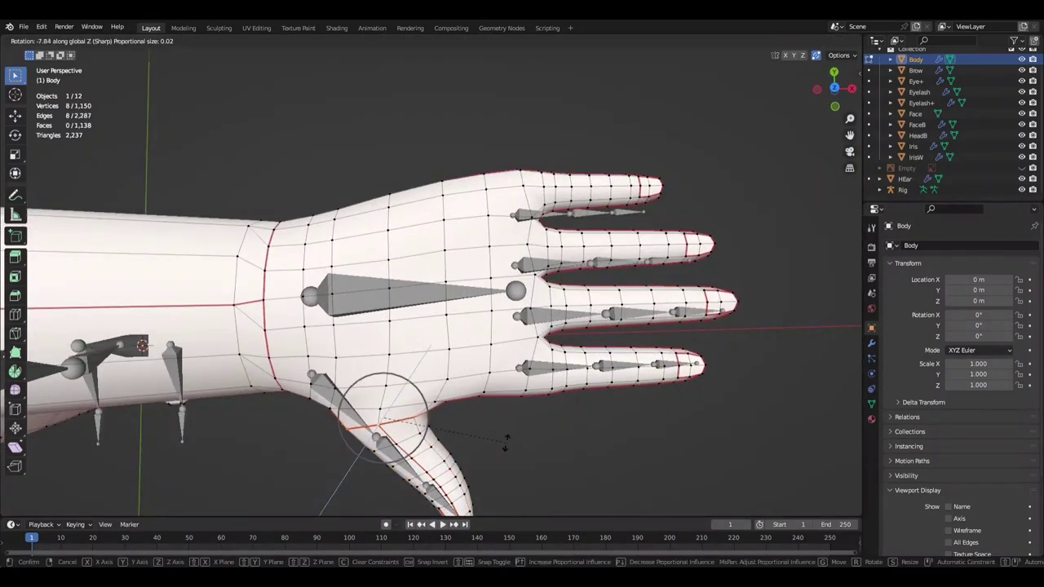
click(530, 432)
mouse_move(531, 432)
middle_down()
mouse_move(549, 378)
mouse_move(595, 377)
mouse_move(695, 158)
mouse_move(602, 336)
mouse_move(641, 345)
mouse_move(547, 391)
mouse_move(490, 342)
mouse_move(424, 359)
middle_up()
Step: Raise a vertex path beside the thumb base 0.001699 m along Z
ctrl+click(424, 359)
key(g)
key(z)
click(478, 224)
middle_drag(478, 224, 639, 336)
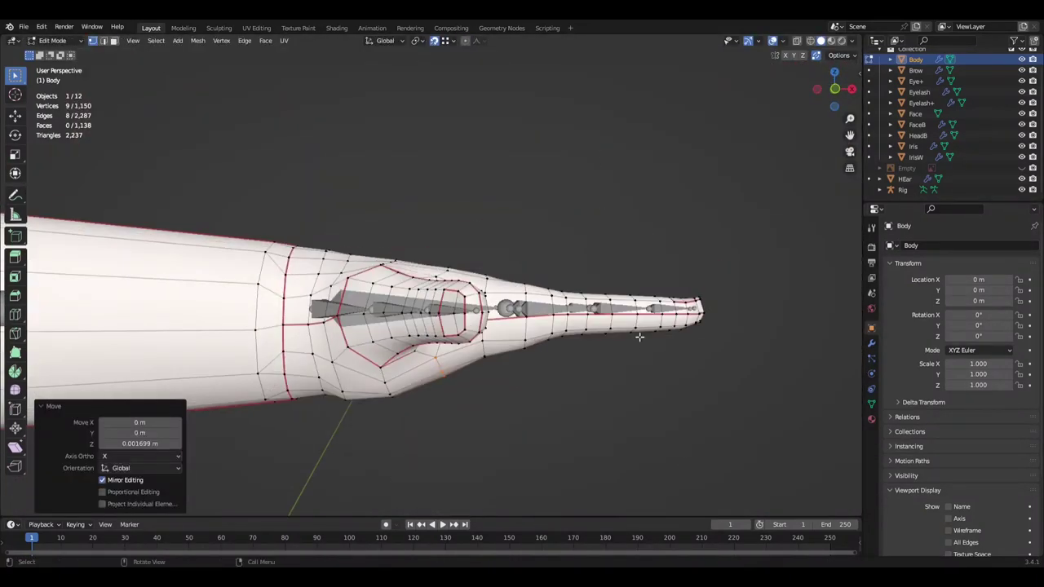
Step: Extend the selection across the palm faces, undo one step, and refine the selection
mouse_move(517, 323)
middle_down()
mouse_move(620, 351)
mouse_move(425, 359)
mouse_move(448, 356)
middle_up()
ctrl+click(619, 351)
ctrl+click(448, 356)
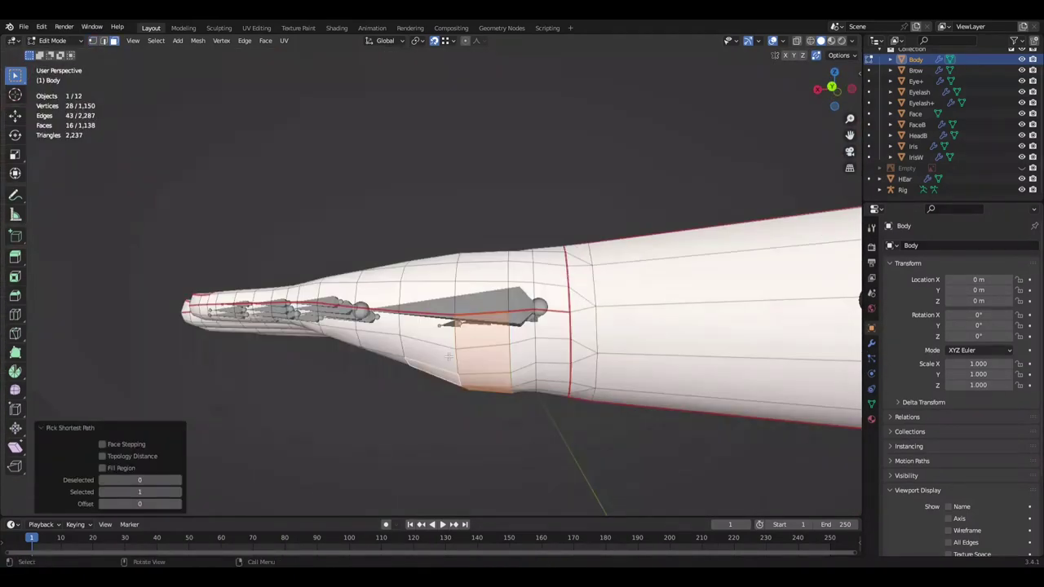
mouse_move(436, 431)
middle_down()
mouse_move(648, 408)
mouse_move(398, 403)
middle_up()
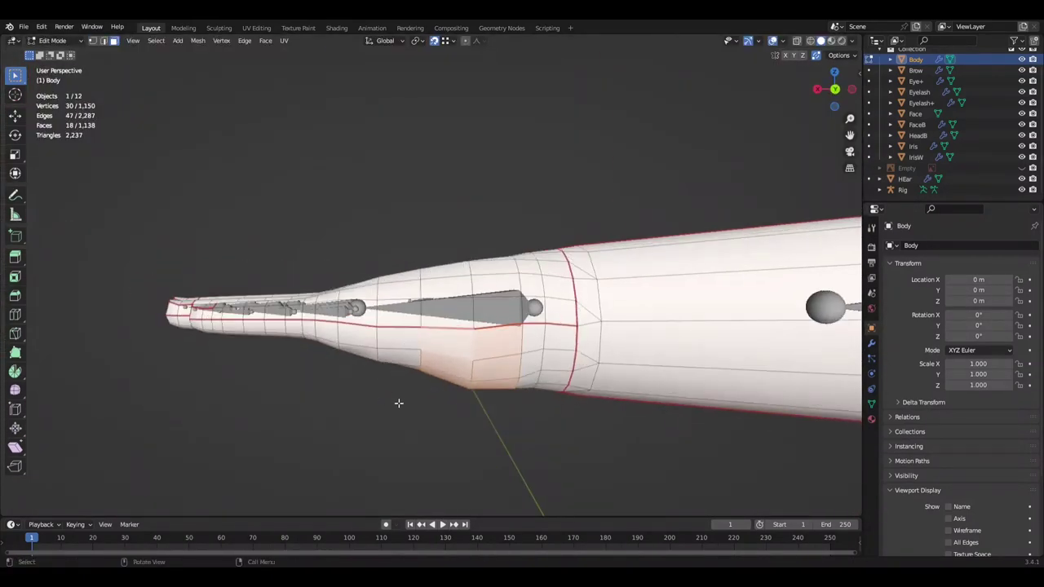
middle_drag(434, 360, 490, 383)
key(ctrl+z)
mouse_move(540, 415)
middle_down()
mouse_move(541, 397)
mouse_move(515, 383)
middle_up()
ctrl+click(482, 346)
mouse_move(482, 346)
middle_down()
mouse_move(618, 419)
mouse_move(310, 410)
mouse_move(587, 380)
mouse_move(531, 377)
mouse_move(470, 347)
middle_up()
ctrl+click(310, 409)
Step: Select a few vertices along the hand, start a vertical move, and save
key(Escape)
mouse_move(483, 444)
middle_down()
mouse_move(699, 417)
mouse_move(455, 354)
middle_up()
ctrl+click(481, 369)
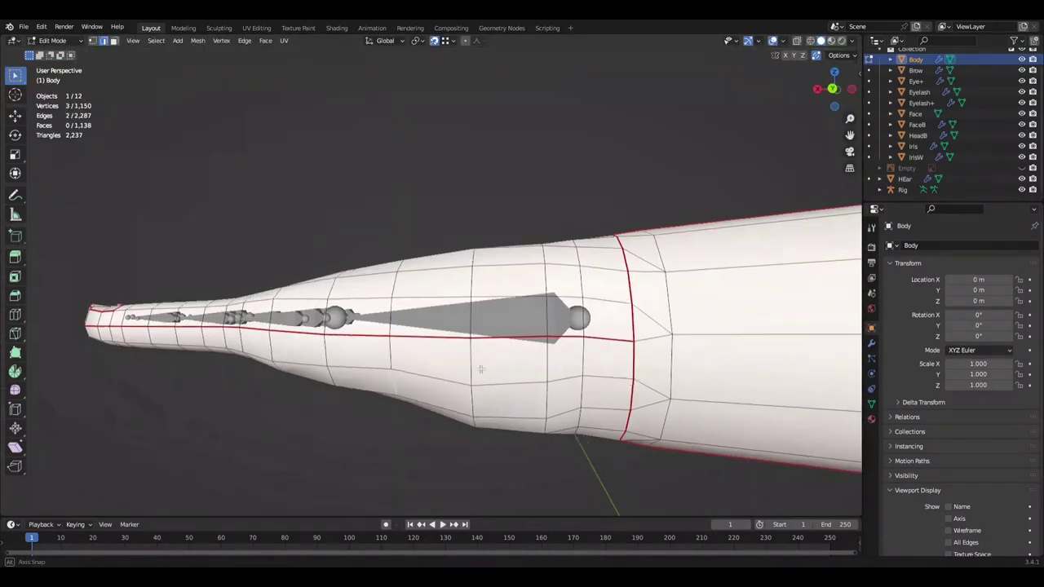
mouse_move(440, 441)
middle_down()
mouse_move(435, 373)
mouse_move(519, 425)
mouse_move(464, 422)
mouse_move(376, 381)
middle_up()
ctrl+click(435, 373)
key(g)
key(z)
click(520, 424)
key(ctrl+s)
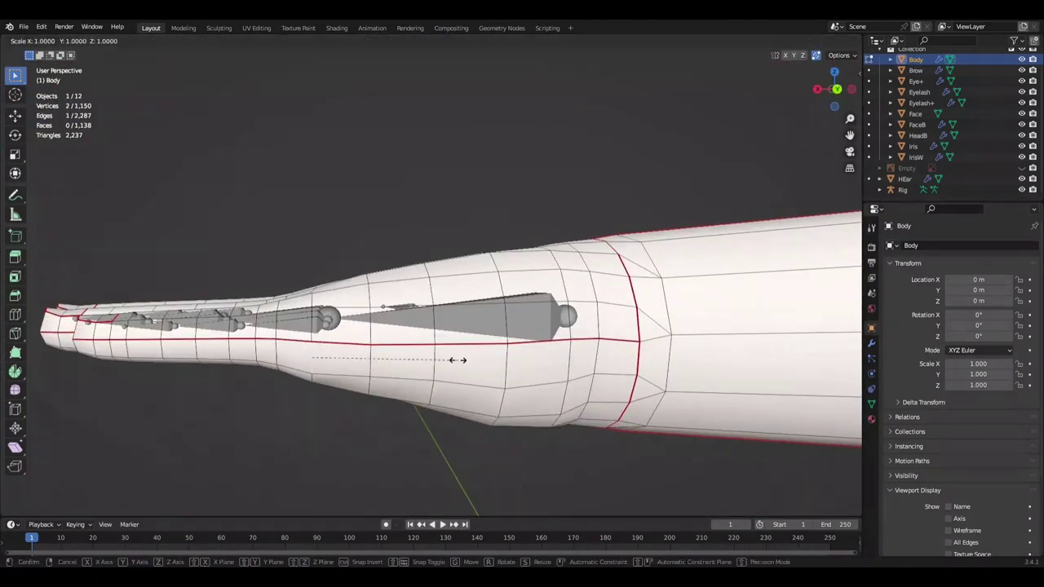
Step: Select a small group of hand vertices, preview in Object Mode, confirm the move, and save
mouse_move(364, 471)
middle_down()
mouse_move(552, 367)
mouse_move(517, 442)
mouse_move(622, 237)
mouse_move(584, 348)
mouse_move(571, 286)
mouse_move(604, 244)
mouse_move(620, 194)
mouse_move(410, 360)
mouse_move(625, 228)
mouse_move(571, 367)
mouse_move(530, 285)
mouse_move(551, 253)
mouse_move(674, 250)
mouse_move(455, 367)
mouse_move(489, 378)
mouse_move(667, 372)
mouse_move(571, 399)
mouse_move(335, 278)
middle_up()
click(623, 329)
alt+click(551, 253)
key(Tab)
key(Tab)
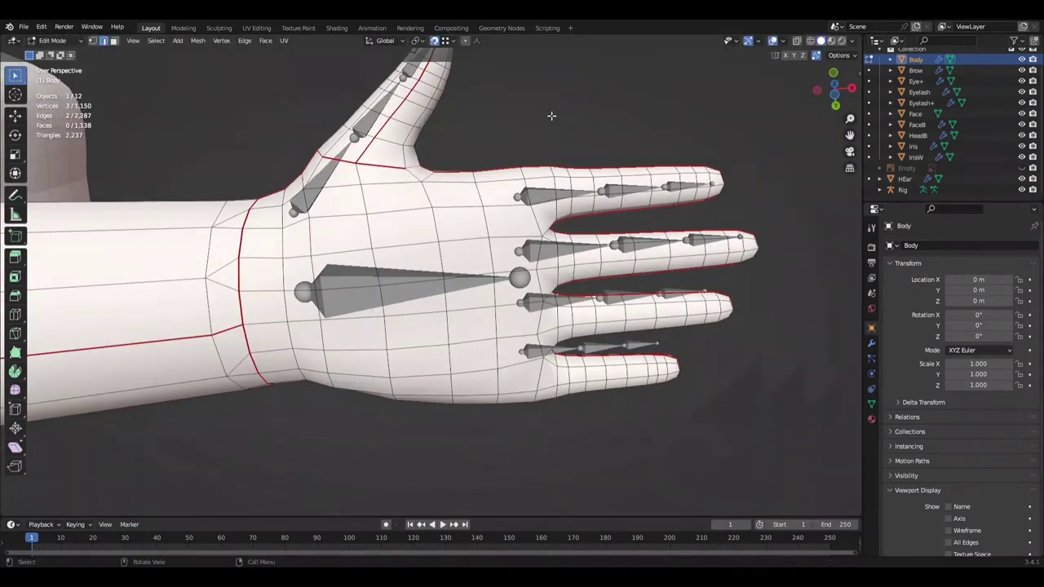
mouse_move(565, 108)
middle_down()
mouse_move(563, 233)
mouse_move(660, 354)
mouse_move(652, 384)
mouse_move(639, 406)
mouse_move(587, 343)
mouse_move(548, 362)
mouse_move(596, 189)
mouse_move(568, 345)
mouse_move(493, 250)
mouse_move(557, 257)
mouse_move(408, 279)
mouse_move(478, 291)
middle_up()
click(603, 196)
key(ctrl+s)
Step: Move another vertex group vertically, check the shape, undo the edge dissolve, and save
shift+click(478, 291)
key(g)
key(z)
mouse_move(532, 239)
middle_down()
mouse_move(455, 228)
mouse_move(553, 268)
mouse_move(620, 245)
mouse_move(693, 242)
mouse_move(315, 252)
mouse_move(478, 256)
mouse_move(471, 328)
middle_up()
key(Tab)
mouse_move(436, 402)
middle_down()
mouse_move(583, 316)
mouse_move(541, 348)
middle_up()
key(Tab)
key(ctrl+z)
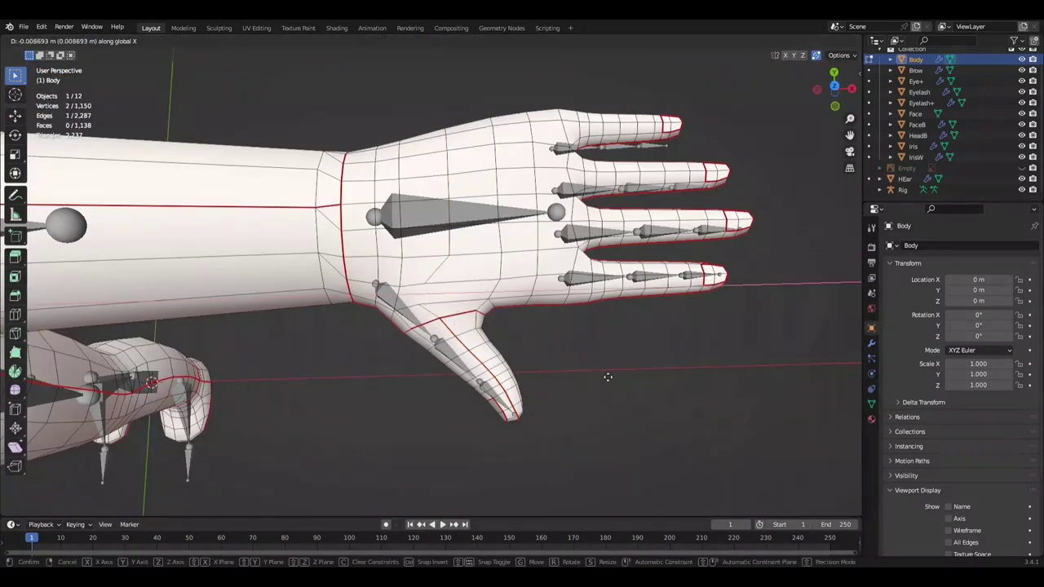
click(607, 377)
mouse_move(607, 376)
middle_down()
mouse_move(581, 287)
mouse_move(523, 323)
mouse_move(432, 322)
mouse_move(736, 310)
mouse_move(659, 356)
mouse_move(696, 347)
mouse_move(450, 345)
mouse_move(718, 234)
mouse_move(692, 240)
mouse_move(707, 236)
mouse_move(694, 261)
middle_up()
key(ctrl+s)
Step: Select the edge loop near the thumb in face mode, save, and return to Object Mode
alt+click(433, 321)
key(3)
mouse_move(617, 319)
middle_down()
mouse_move(622, 270)
mouse_move(498, 320)
mouse_move(644, 301)
mouse_move(583, 303)
mouse_move(582, 312)
mouse_move(701, 388)
mouse_move(465, 313)
middle_up()
key(ctrl+s)
key(Tab)
Step: Grow the finger selection, shift the four fingers 0.001 m along Y, and save
key(7)
key(Tab)
scroll(673, 333, up, 1)
shift+middle_drag(673, 333, 608, 373)
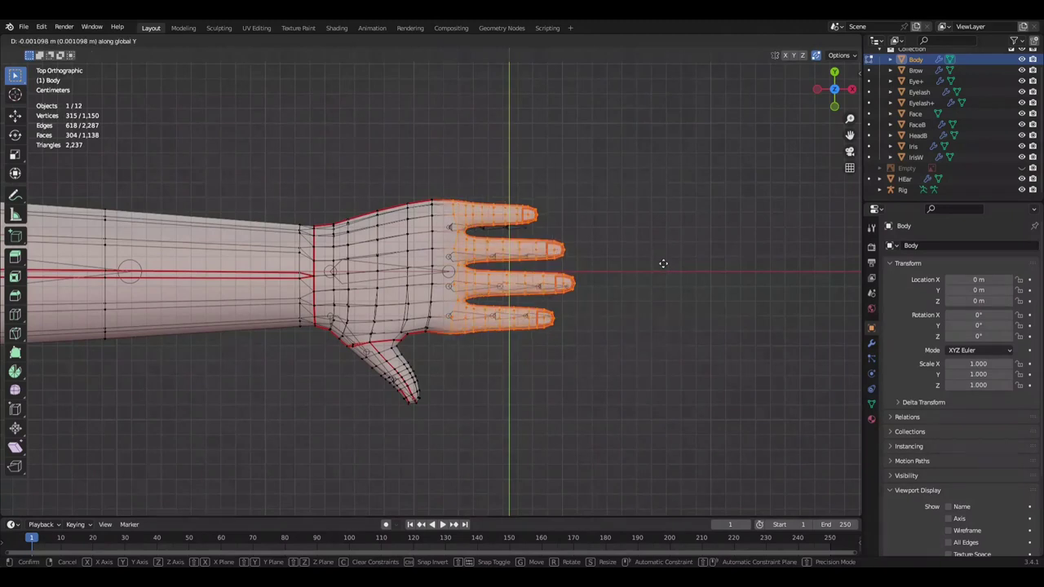
key(ctrl+KP_Add)
key(g)
click(681, 272)
key(ctrl+z)
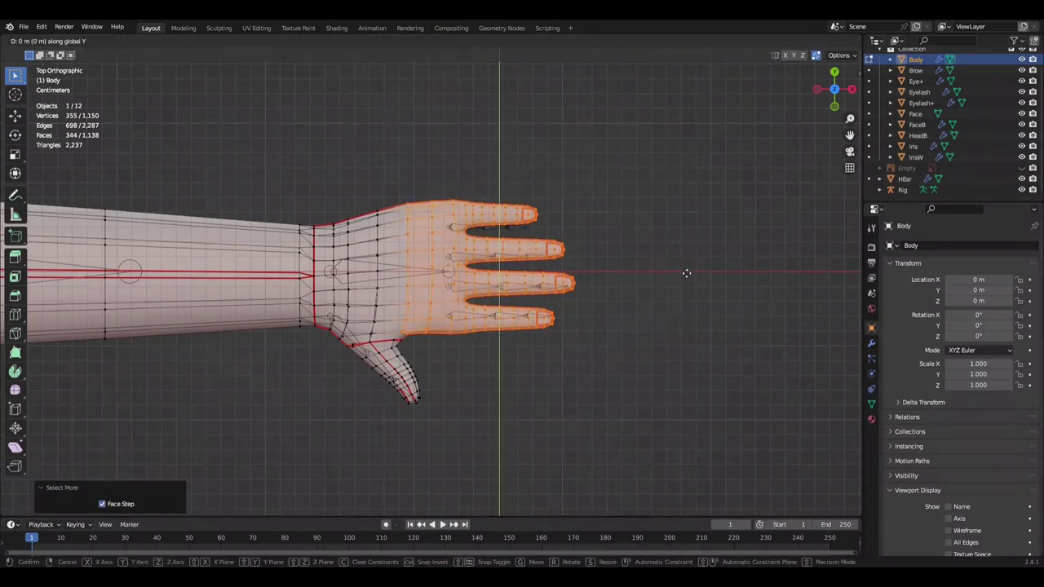
scroll(685, 272, down, 2)
middle_drag(667, 291, 700, 316)
key(ctrl+KP_Add)
scroll(669, 343, down, 2)
key(ctrl+s)
Step: Select the whole hand, cancel a trial Y move, save, and return to Object Mode
scroll(581, 359, up, 5)
scroll(581, 359, down, 2)
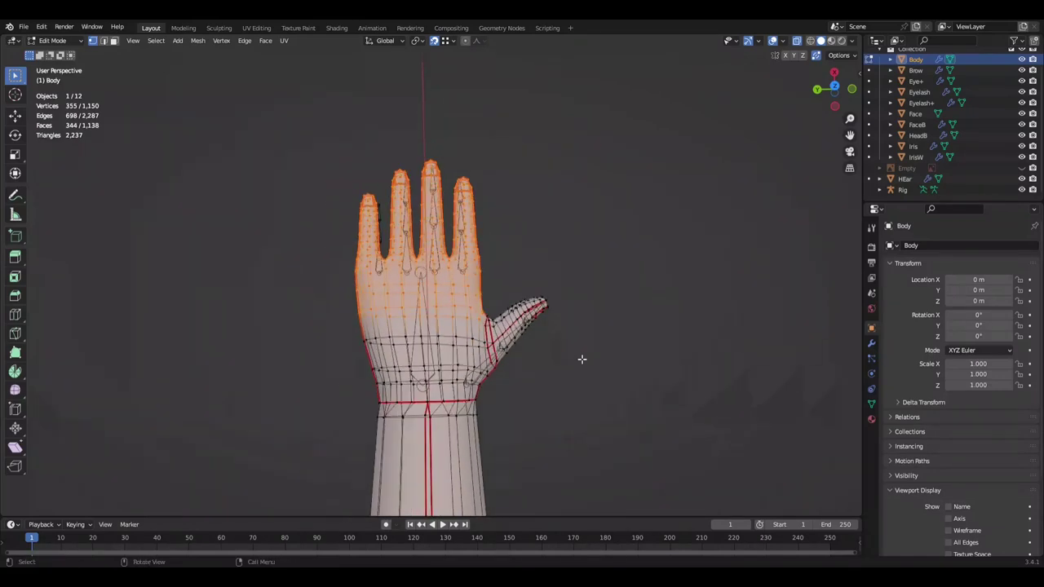
key(ctrl+l)
key(KP_7)
key(g)
key(y)
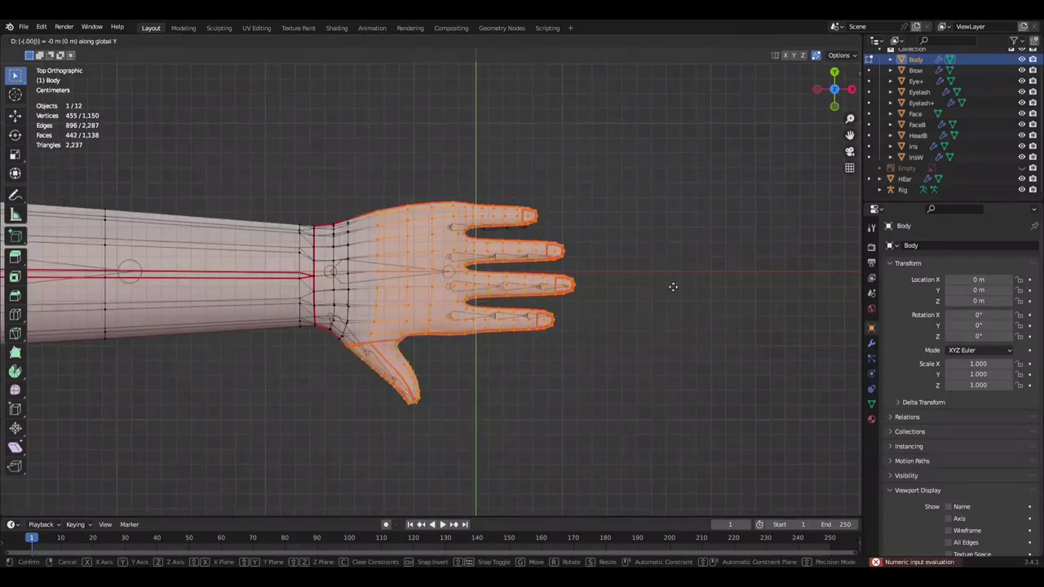
right_click(673, 287)
mouse_move(673, 286)
middle_down()
mouse_move(518, 130)
mouse_move(527, 157)
mouse_move(636, 270)
mouse_move(660, 256)
mouse_move(482, 303)
mouse_move(602, 250)
mouse_move(659, 337)
middle_up()
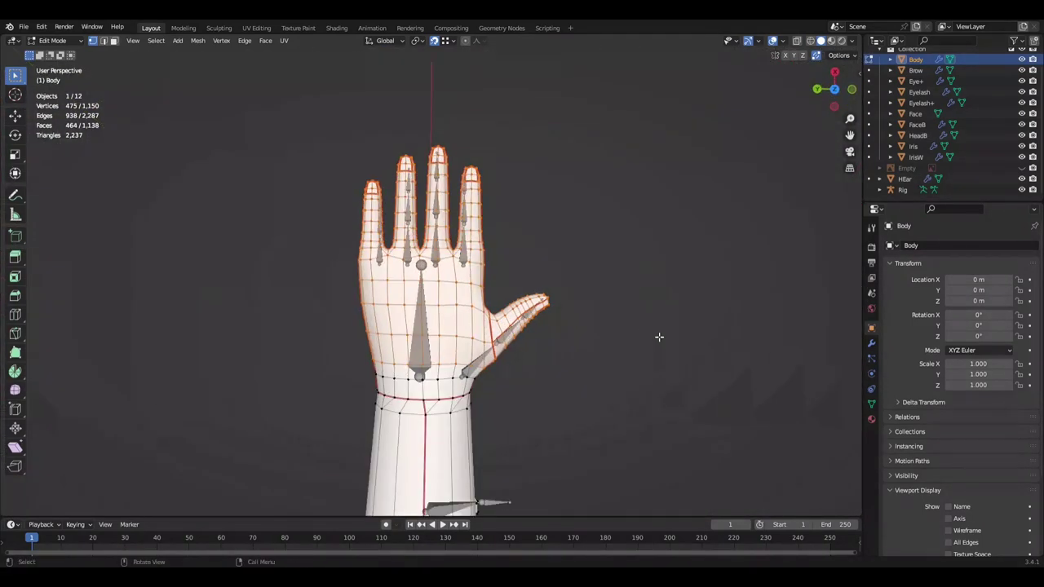
key(ctrl+s)
key(Tab)
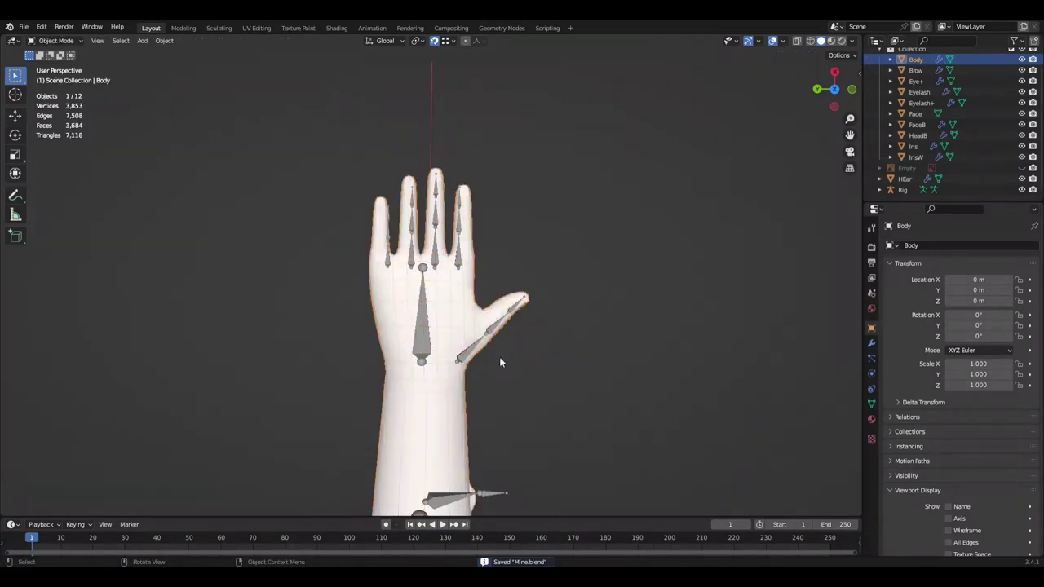
Step: Select the character's rig and edit its bones from the top view
click(499, 356)
key(Tab)
key(KP_7)
Step: Make the index.proximal.L finger bone active again and frame the hand
scroll(598, 339, up, 4)
scroll(571, 326, up, 1)
click(522, 363)
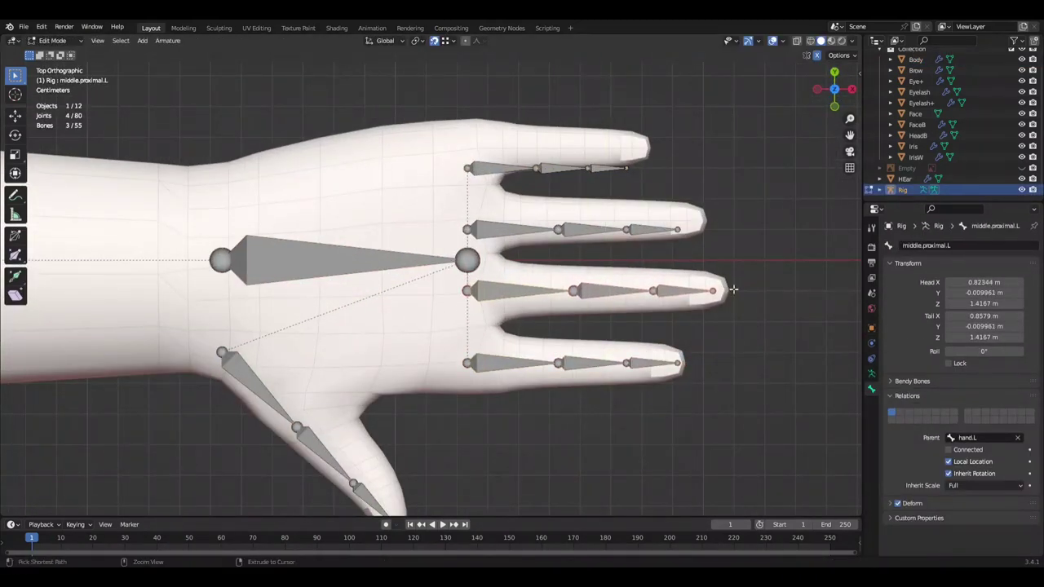
shift+middle_drag(708, 231, 682, 263)
scroll(683, 263, down, 2)
key(ctrl+z)
scroll(673, 271, down, 2)
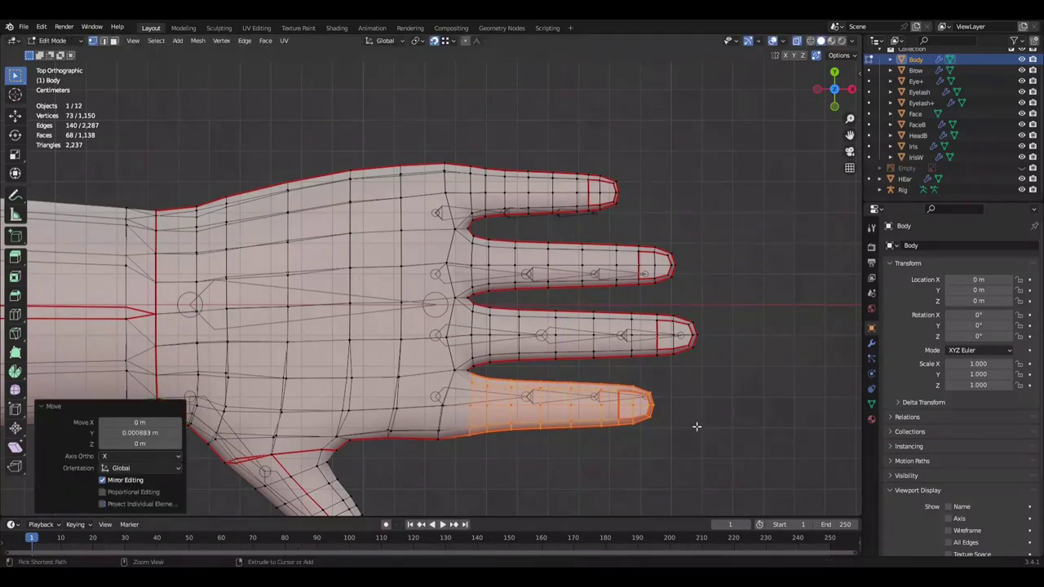
Step: Box-select the mesh's index and middle fingers
drag(687, 229, 447, 153)
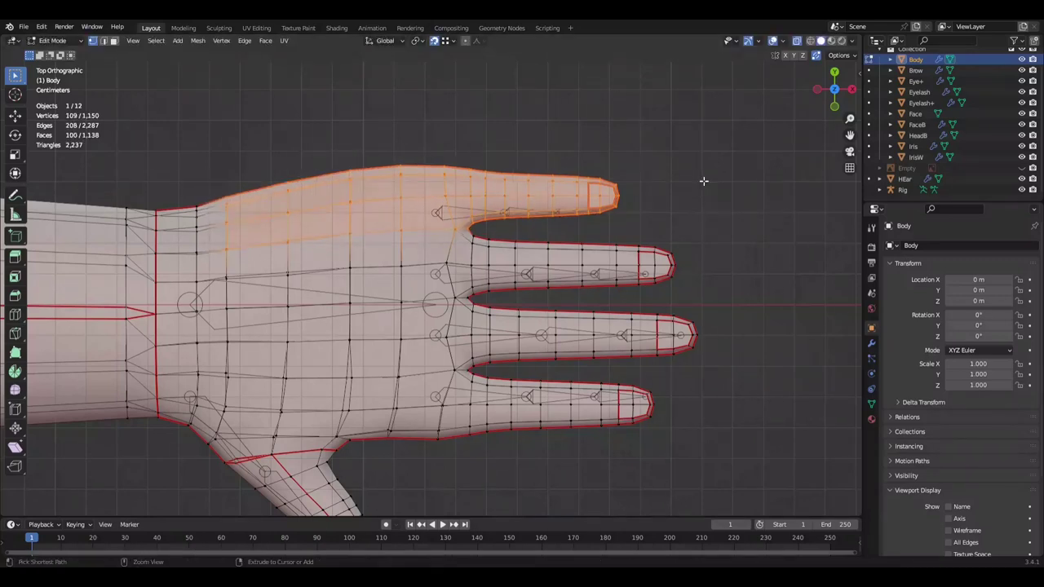
shift+drag(464, 163, 697, 299)
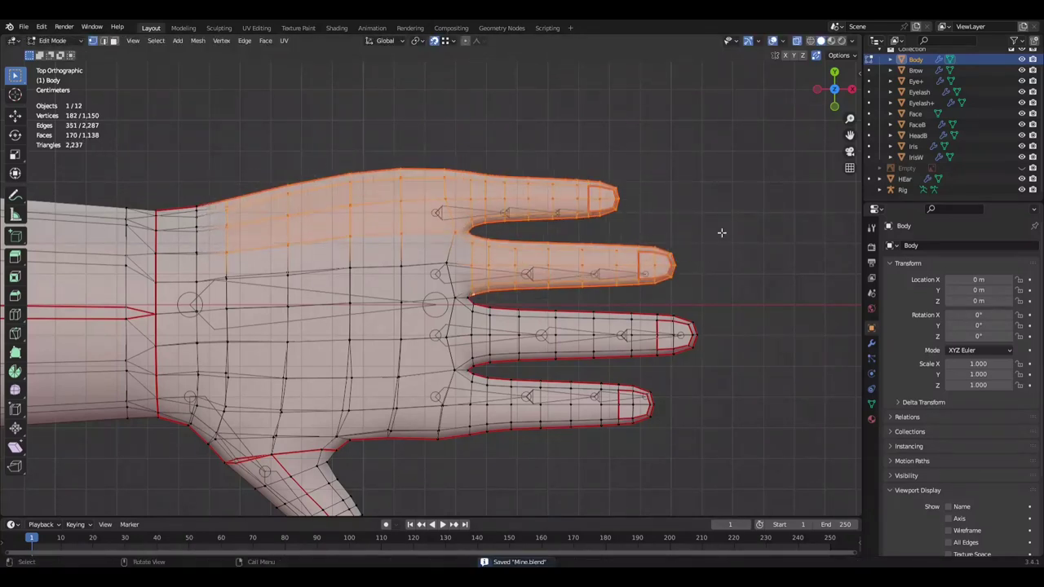
scroll(539, 286, up, 2)
scroll(759, 245, down, 2)
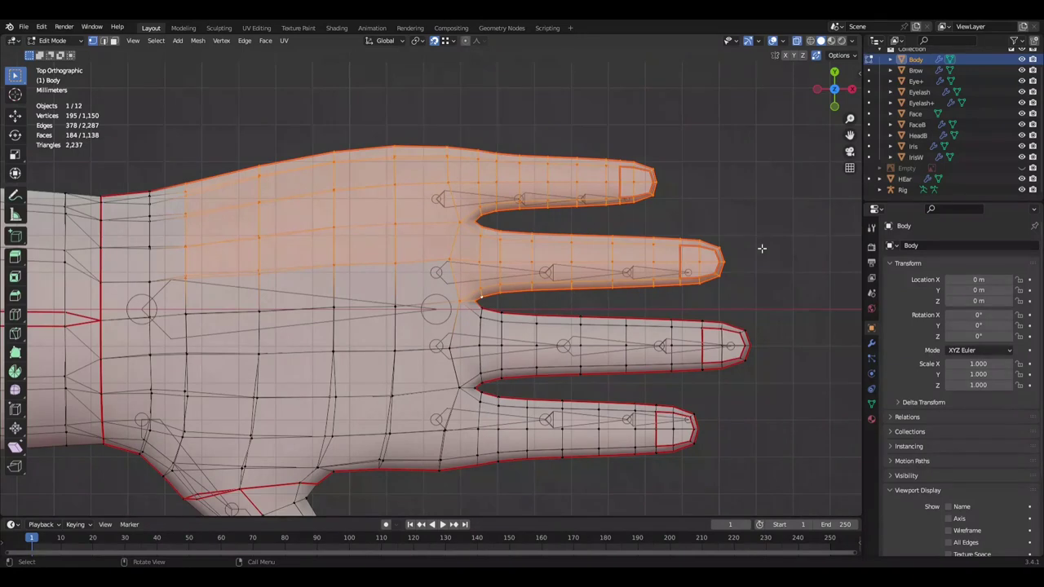
scroll(216, 209, down, 1)
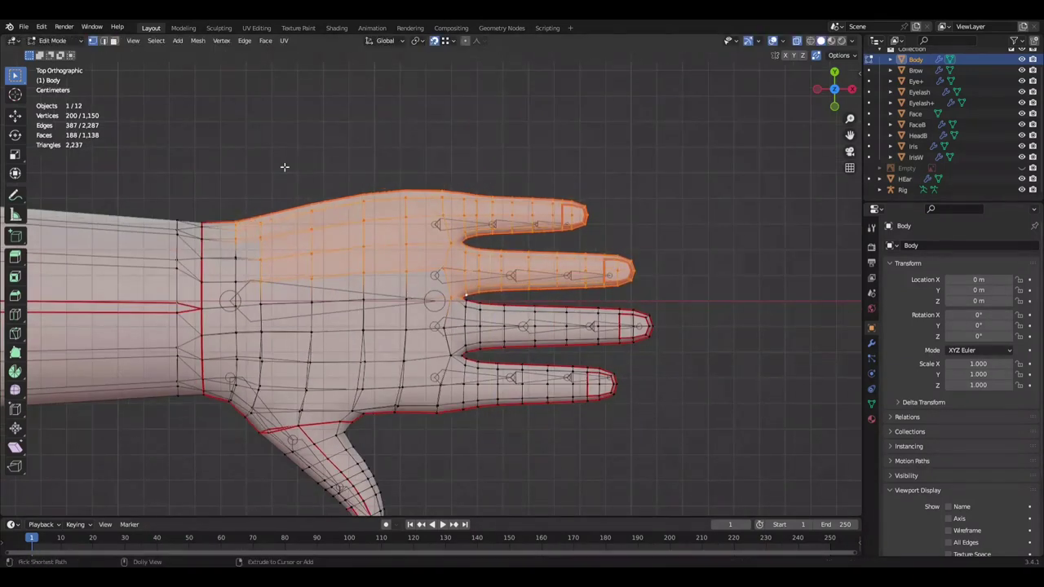
Step: Add the ring finger and leftover vertices, checking the selection in solid view
drag(462, 293, 657, 359)
scroll(441, 318, up, 3)
scroll(434, 332, down, 2)
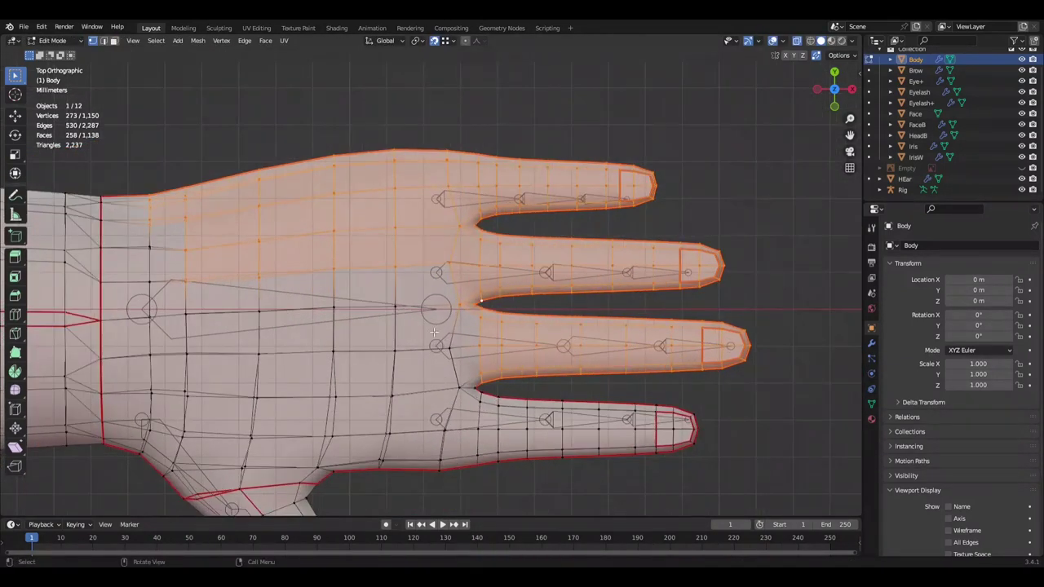
ctrl+click(433, 351)
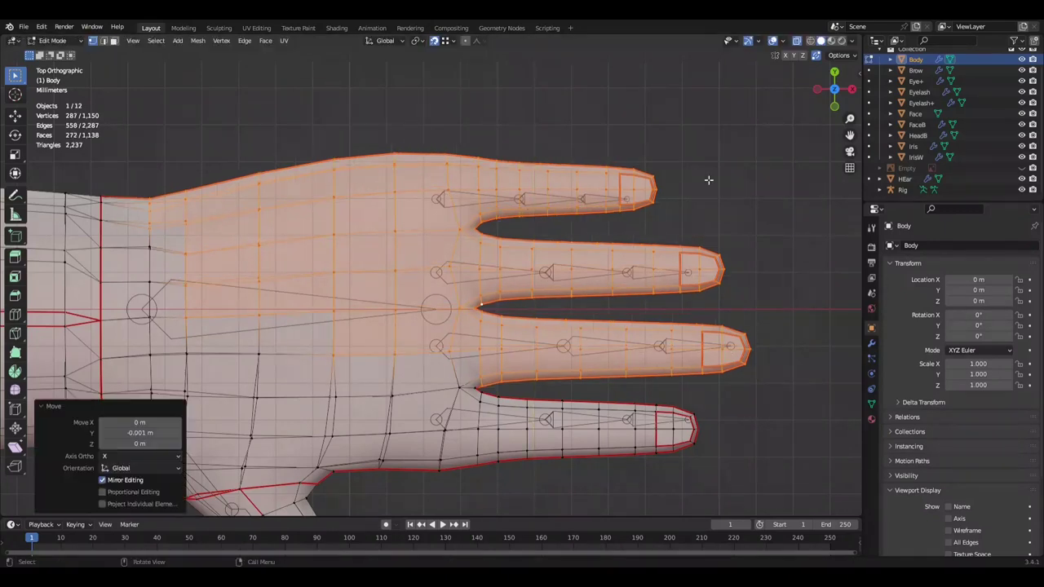
scroll(542, 258, down, 3)
key(alt+z)
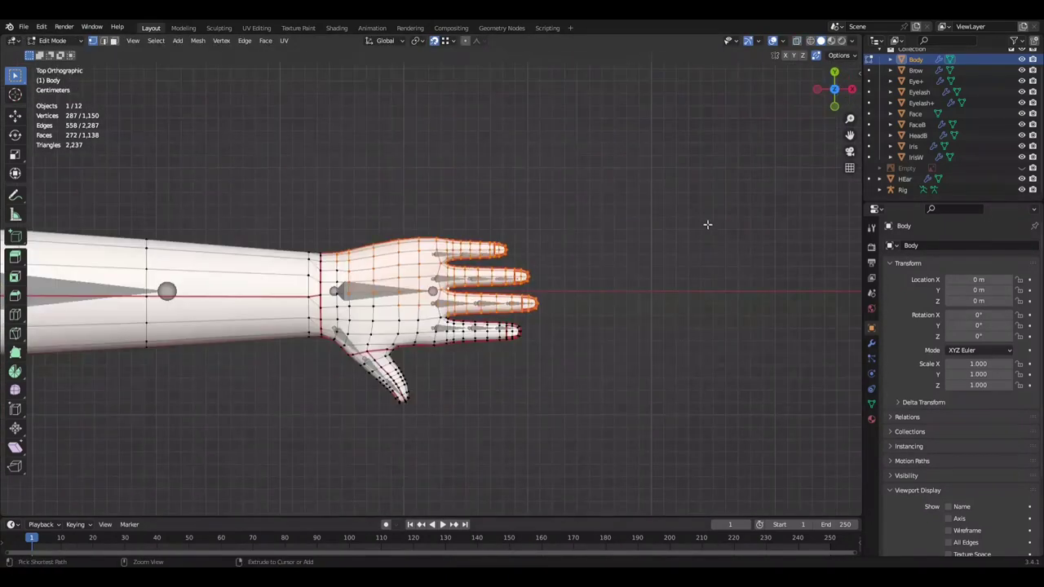
key(alt+z)
scroll(522, 327, up, 3)
Step: Select the little finger with its base vertices, nudge it slightly along Y, and save
click(556, 377)
key(ctrl+KP_Add)
key(Return)
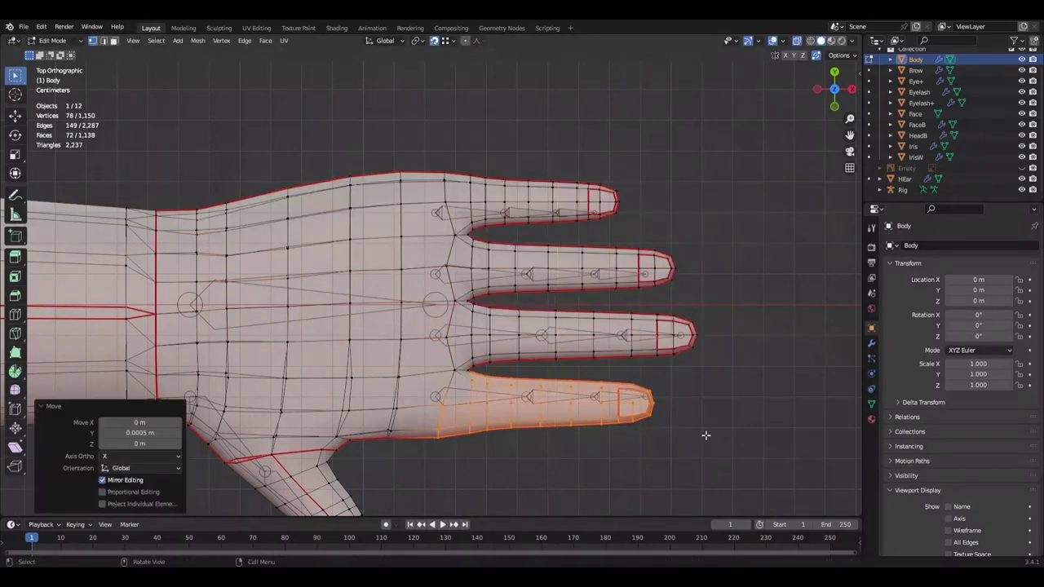
shift+drag(329, 367, 362, 417)
shift+drag(705, 361, 706, 363)
scroll(706, 363, up, 2)
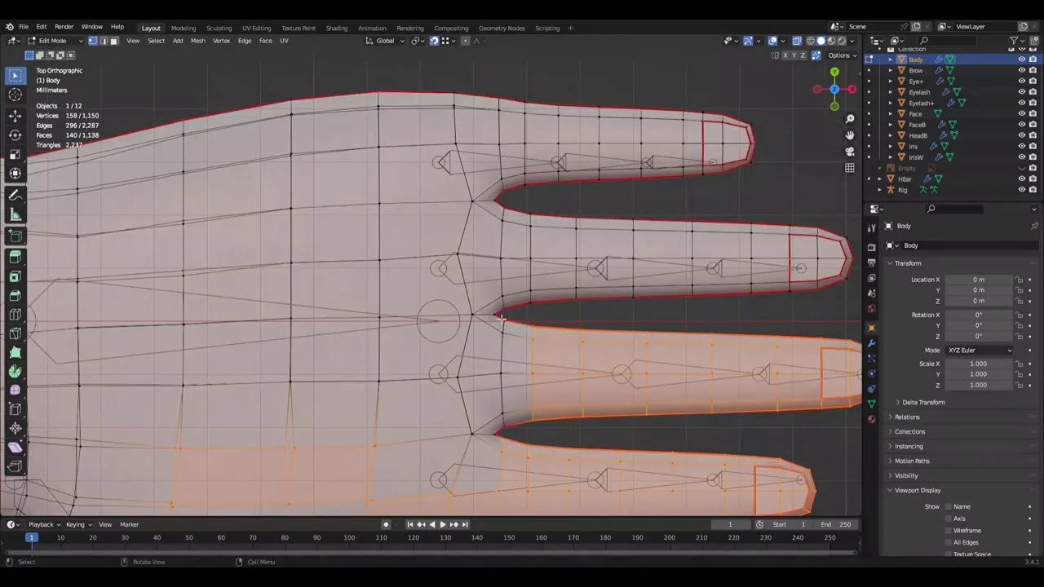
key(g)
key(y)
key(ctrl+s)
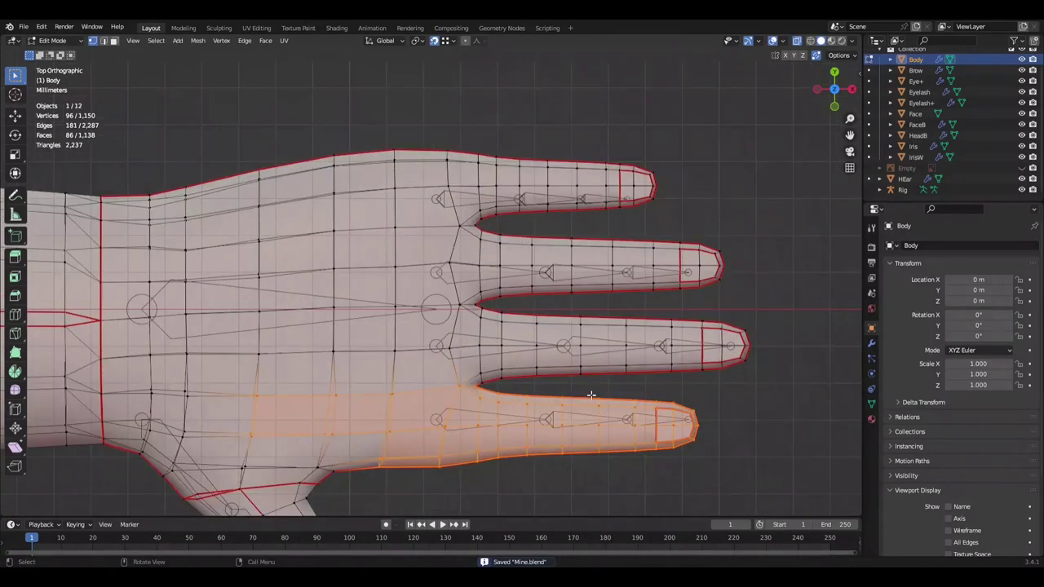
Step: Nudge the index finger a fraction along Y and save Mine.blend
drag(664, 218, 664, 218)
key(ctrl+KP_Add)
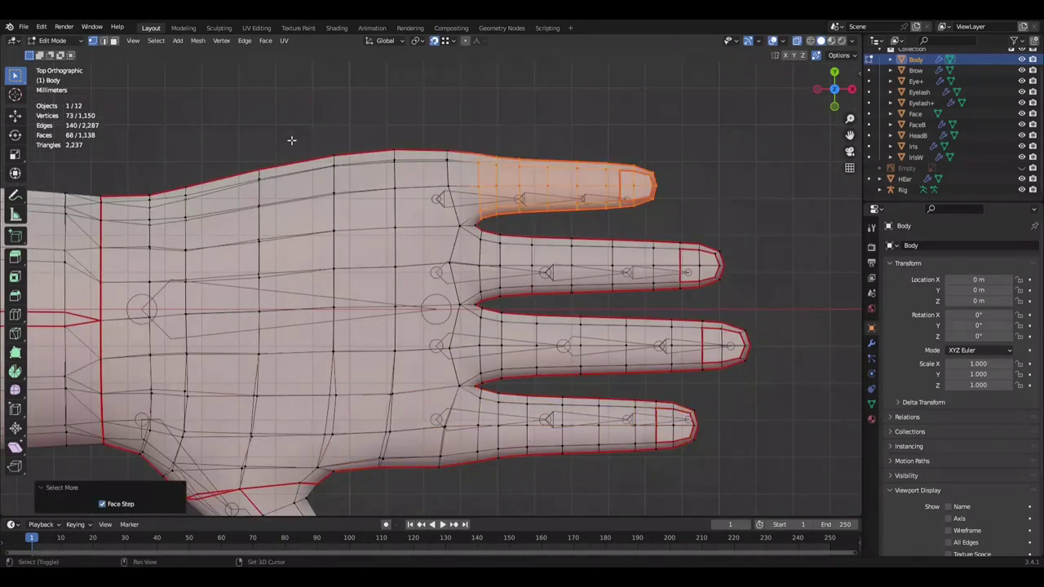
click(719, 170)
scroll(305, 145, down, 3)
scroll(468, 237, up, 2)
key(b)
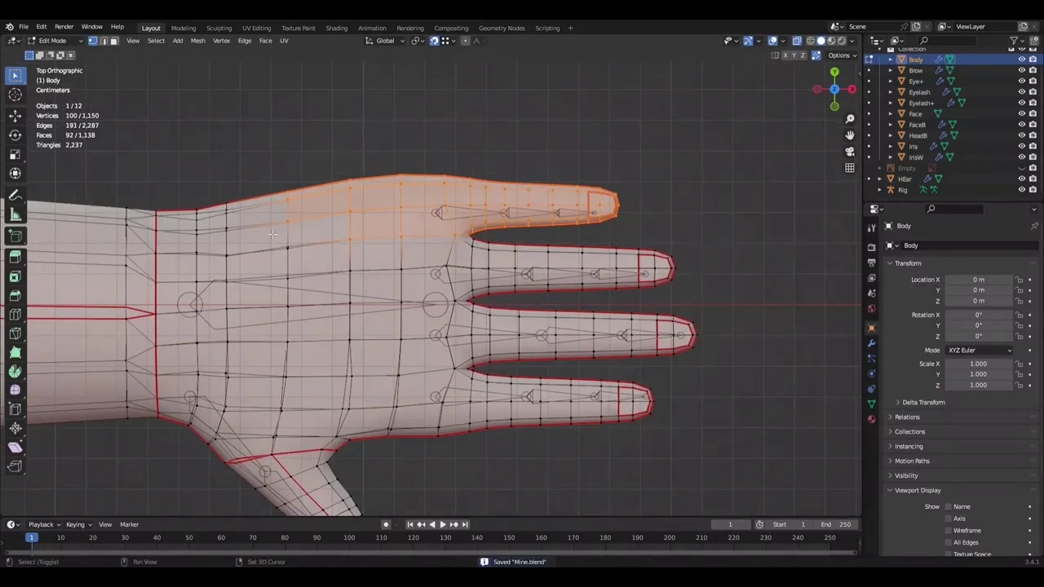
click(717, 127)
key(ctrl+s)
Step: Add the middle-finger base and palm edge, try a 1-unit Y shift, then cancel it
scroll(647, 295, up, 1)
ctrl+click(495, 282)
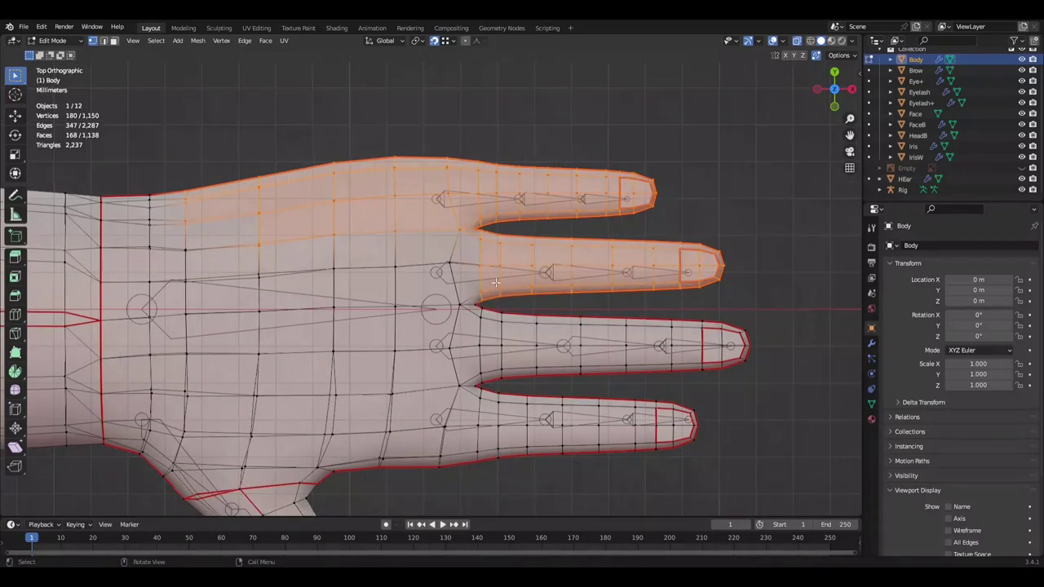
ctrl+click(161, 258)
scroll(208, 241, down, 1)
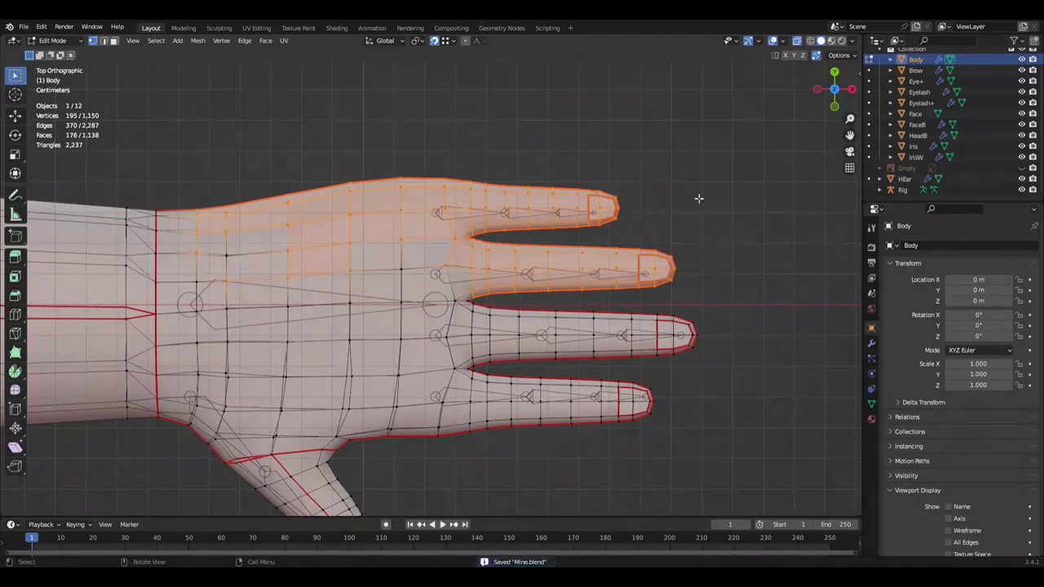
scroll(698, 198, up, 1)
text(gy)
text(1)
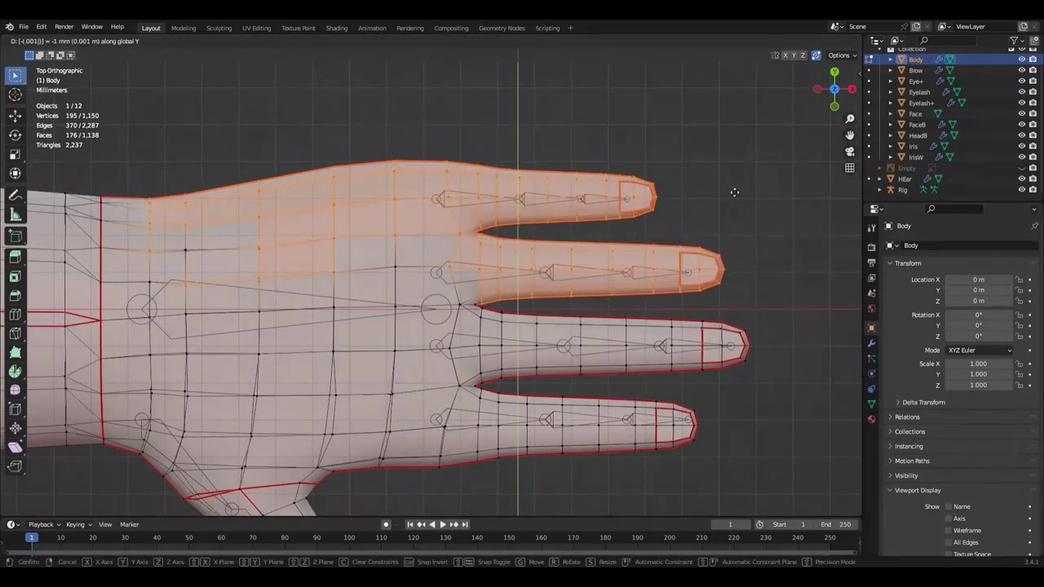
key(Escape)
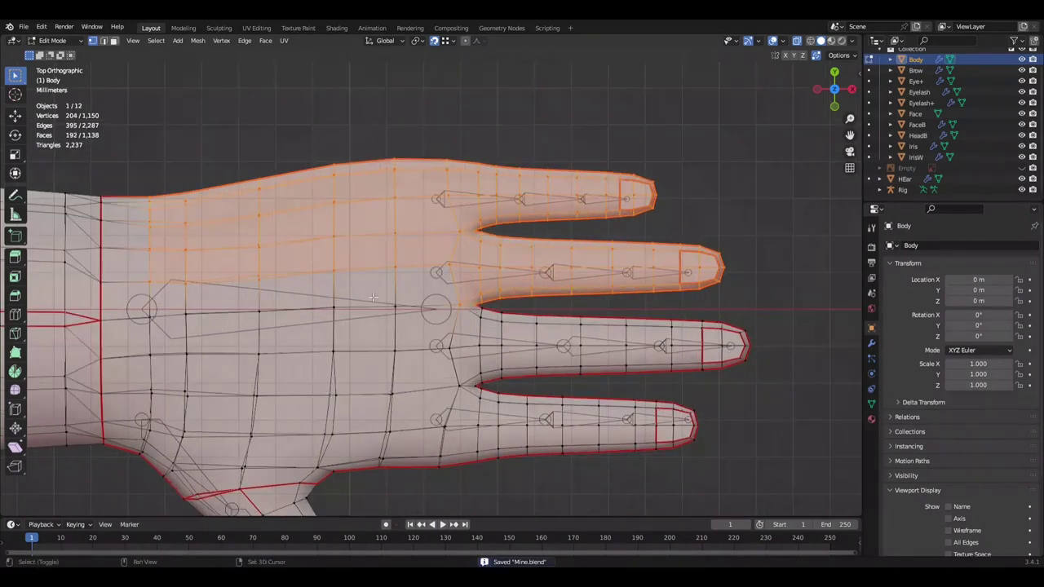
key(Escape)
Step: Add the ring finger to the selection, abandon the pending move, save, and clear the selection
scroll(728, 157, down, 2)
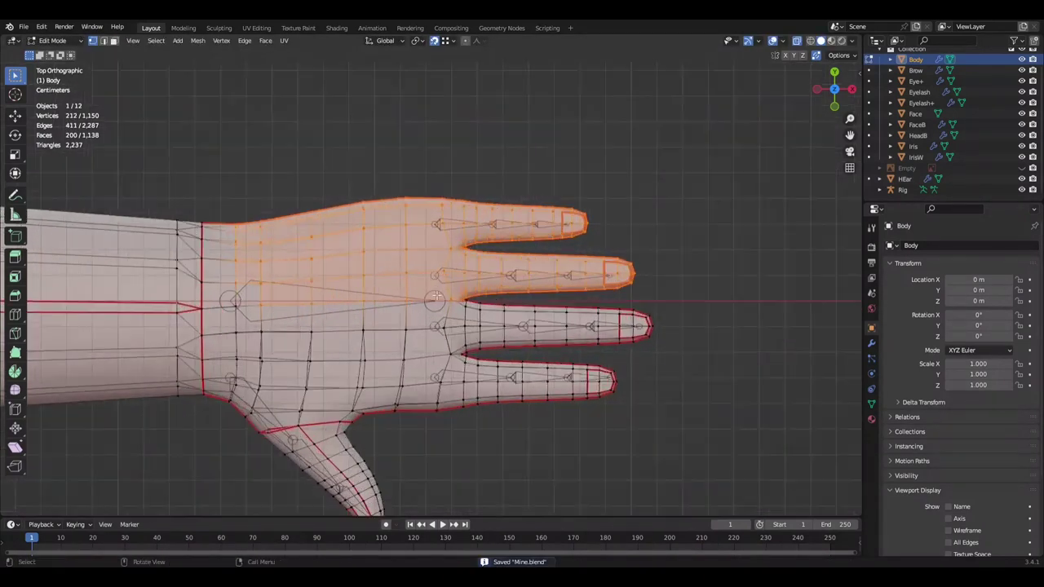
scroll(728, 158, up, 3)
drag(543, 315, 835, 401)
key(c)
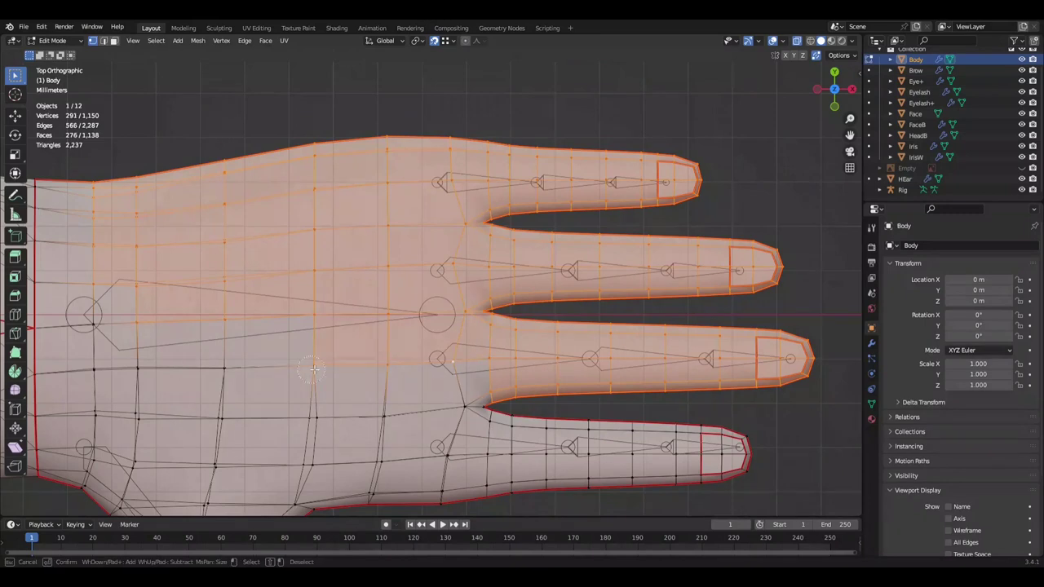
key(Escape)
scroll(743, 224, down, 2)
key(ctrl+s)
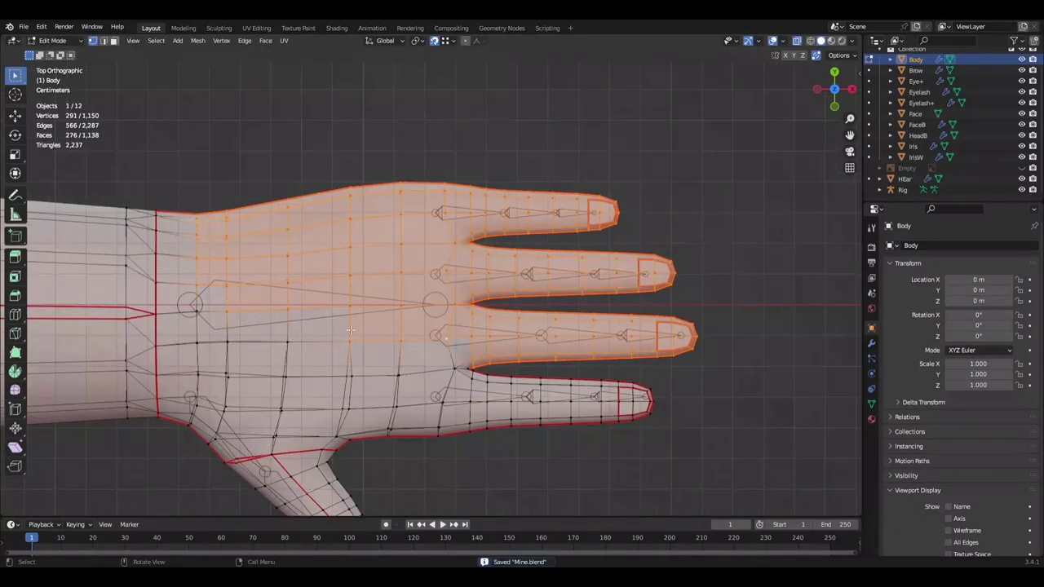
key(Escape)
scroll(457, 326, up, 2)
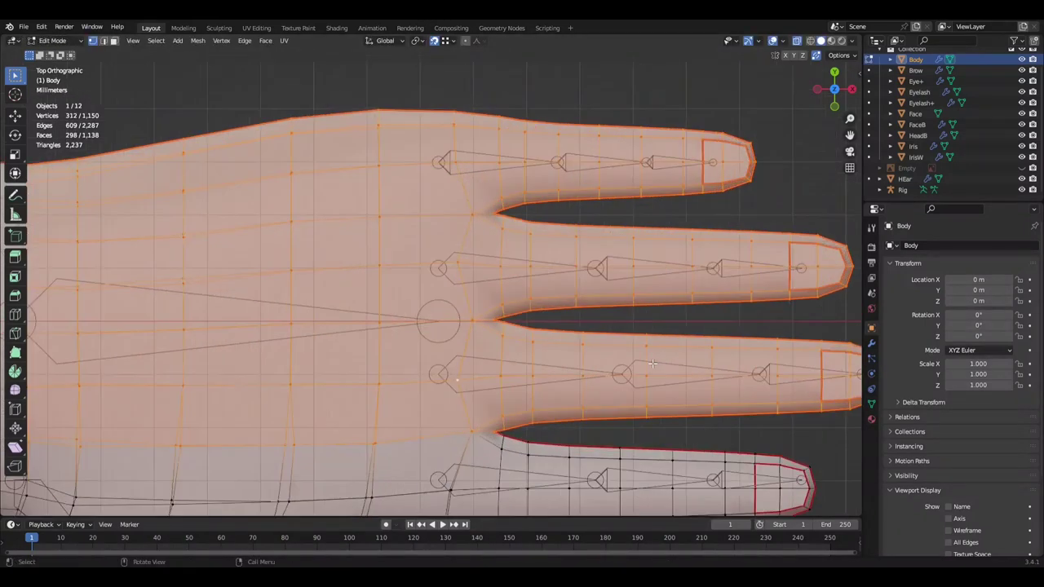
scroll(571, 343, down, 2)
key(alt+a)
scroll(625, 376, up, 1)
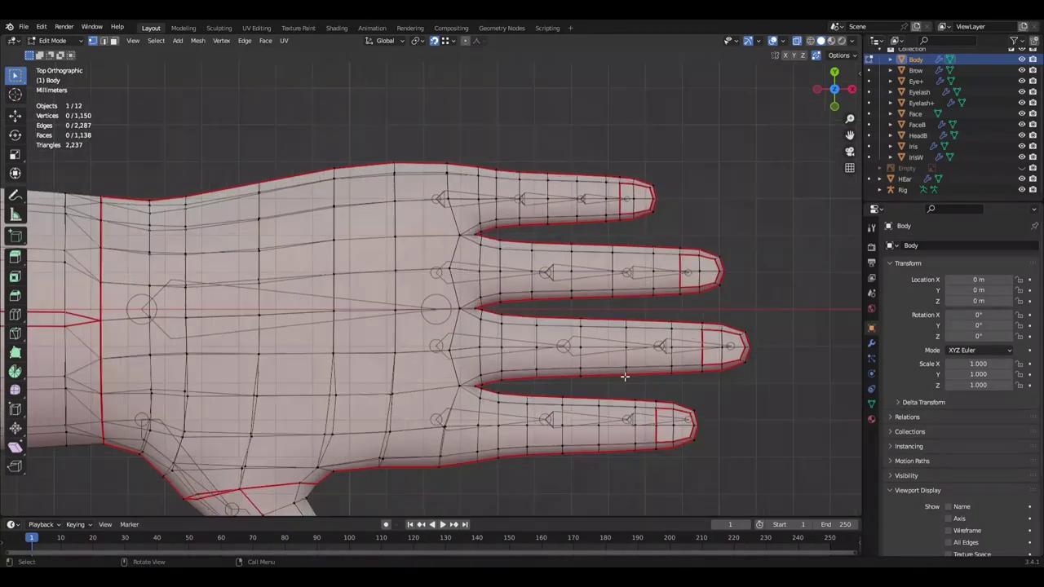
Step: Reselect the ring finger, back out of the move leaving the mesh unchanged, save again, and deselect everything
drag(586, 371, 478, 325)
key(l)
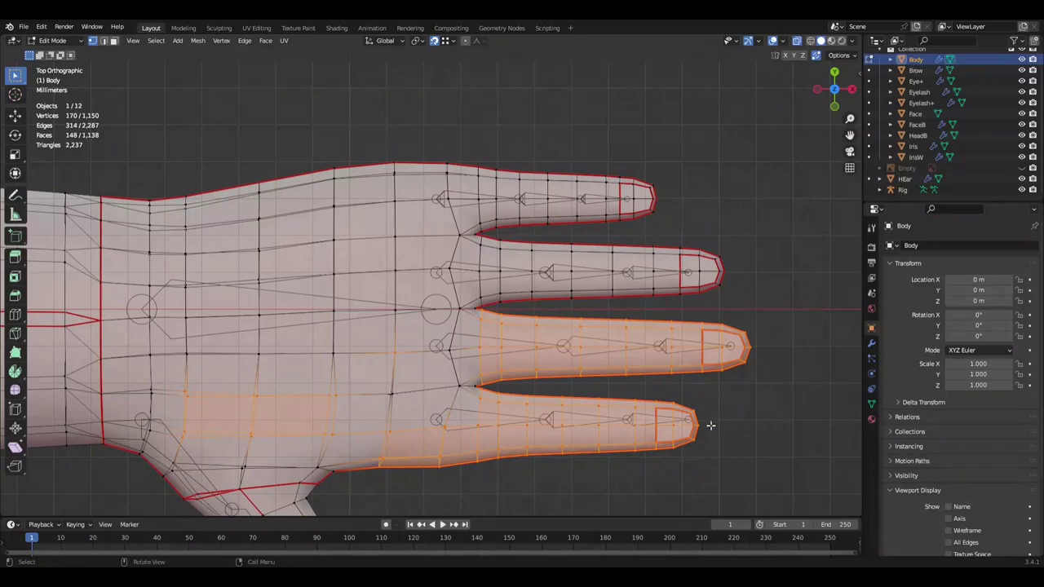
key(Escape)
scroll(513, 351, down, 1)
key(ctrl+s)
key(alt+a)
scroll(637, 389, down, 1)
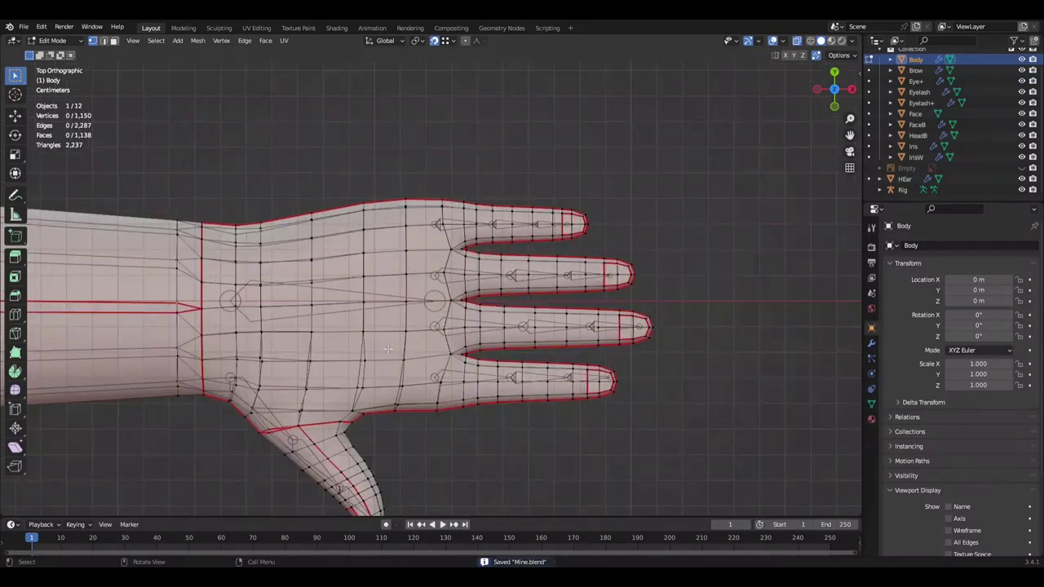
scroll(387, 349, up, 1)
Step: Shift the little finger 0.5 mm along Y, extend selection to its base, and save
key(l)
key(g)
key(y)
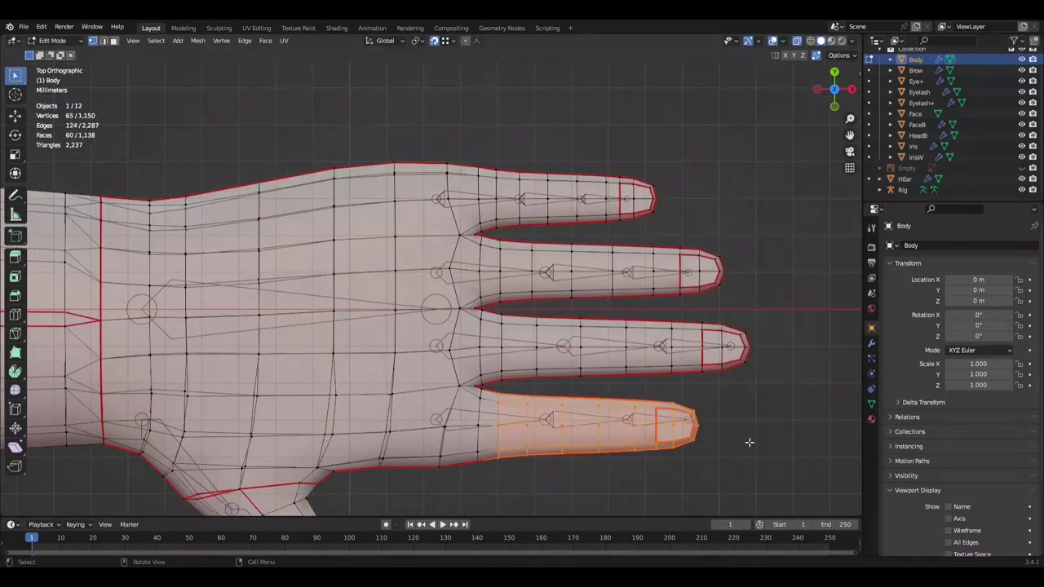
click(754, 425)
scroll(623, 427, down, 2)
scroll(489, 449, up, 2)
key(ctrl+KP_Add)
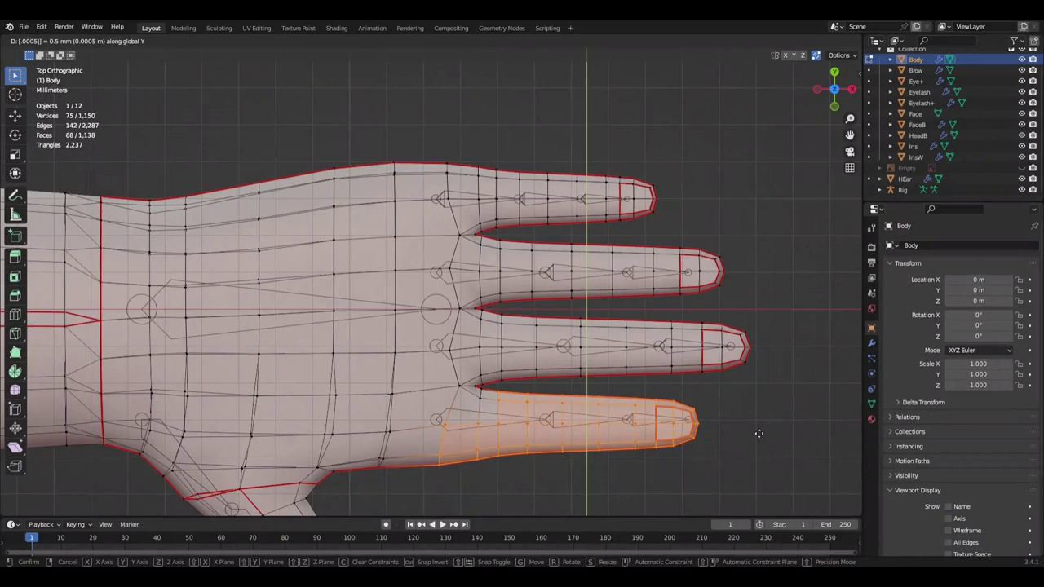
scroll(691, 424, down, 1)
scroll(395, 387, up, 1)
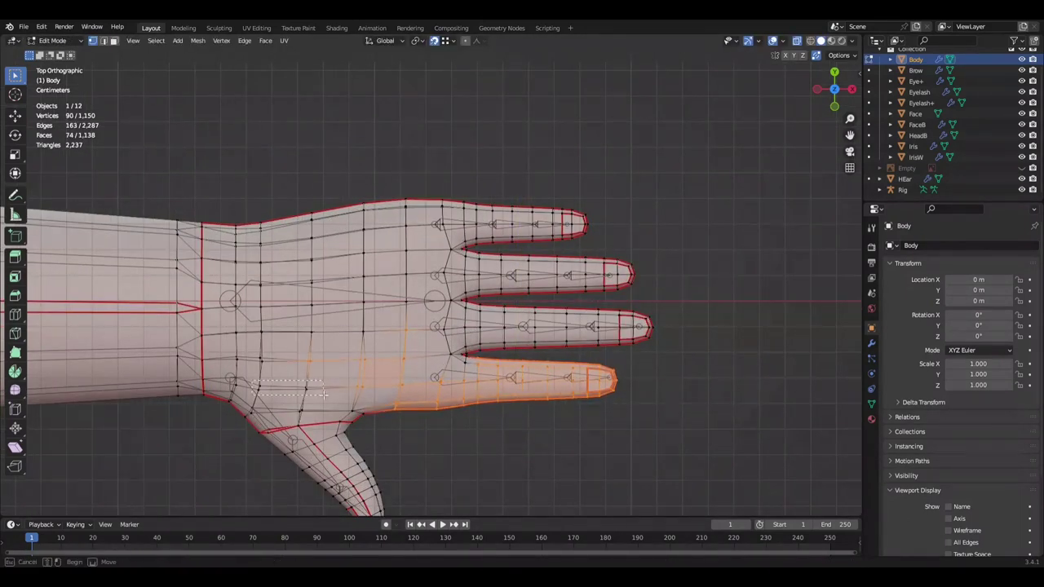
drag(324, 395, 324, 395)
scroll(606, 425, up, 3)
scroll(574, 446, down, 2)
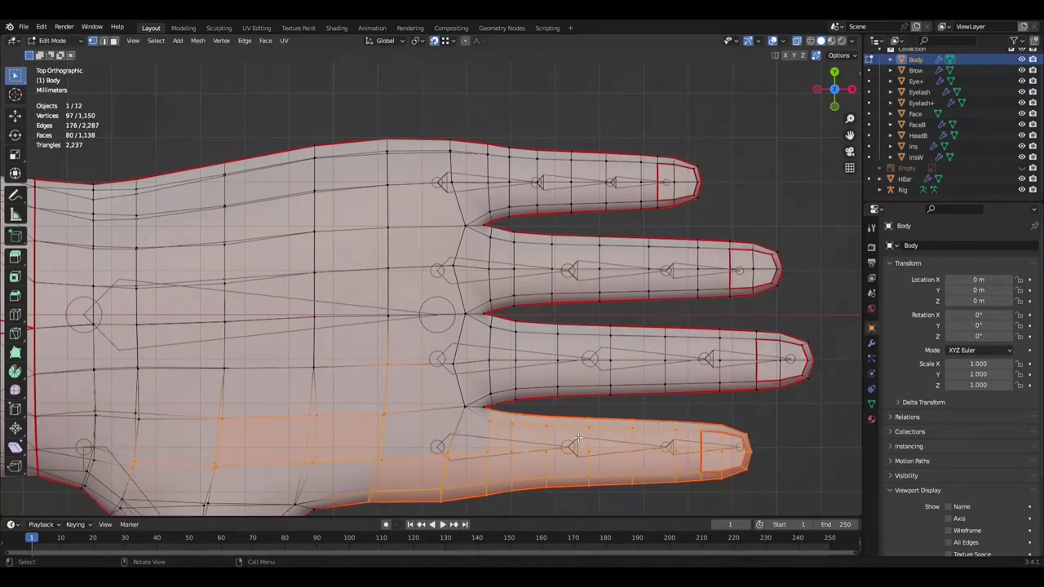
key(ctrl+s)
Step: Orbit to a front view of the character in Object Mode, then re-enter Edit Mode on the body
scroll(827, 430, down, 2)
key(Tab)
scroll(594, 443, down, 3)
mouse_move(571, 310)
middle_down()
mouse_move(498, 298)
mouse_move(519, 342)
mouse_move(569, 190)
middle_up()
scroll(460, 295, up, 3)
key(Tab)
key(ctrl+KP_Add)
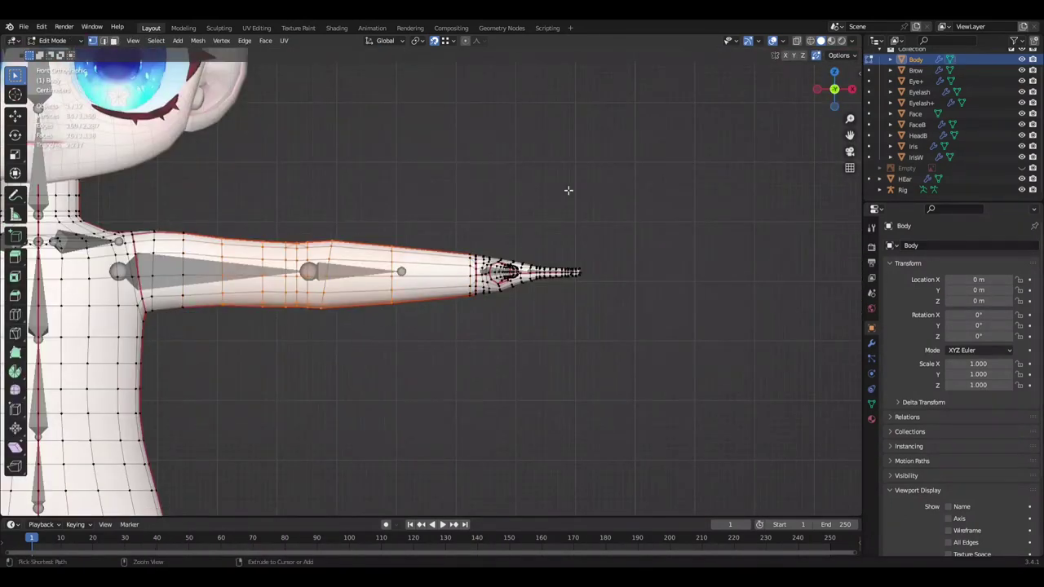
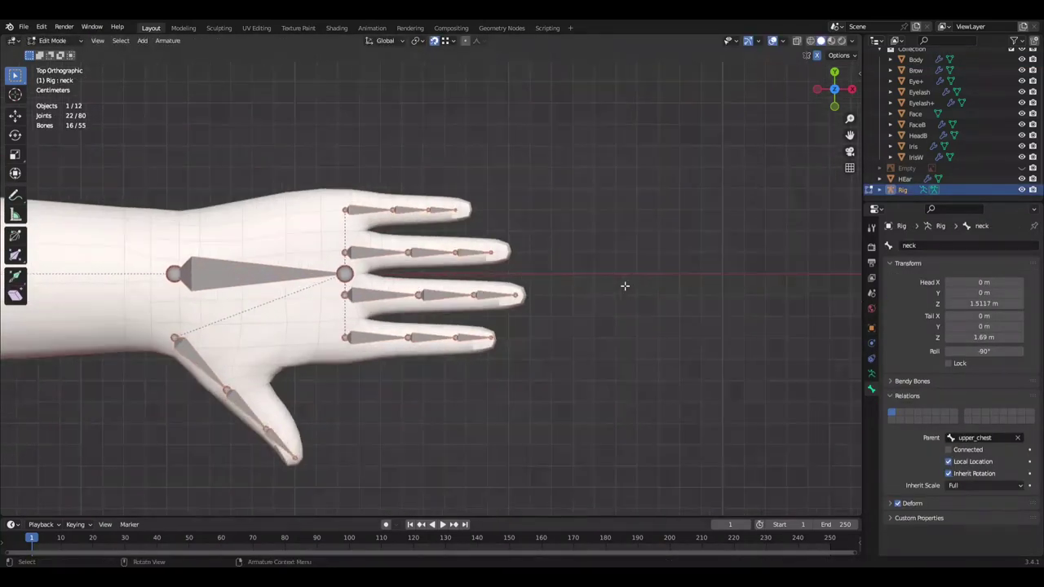
Step: Slide the pinky fingertip along X so it ends at its bone tip
key(g)
key(x)
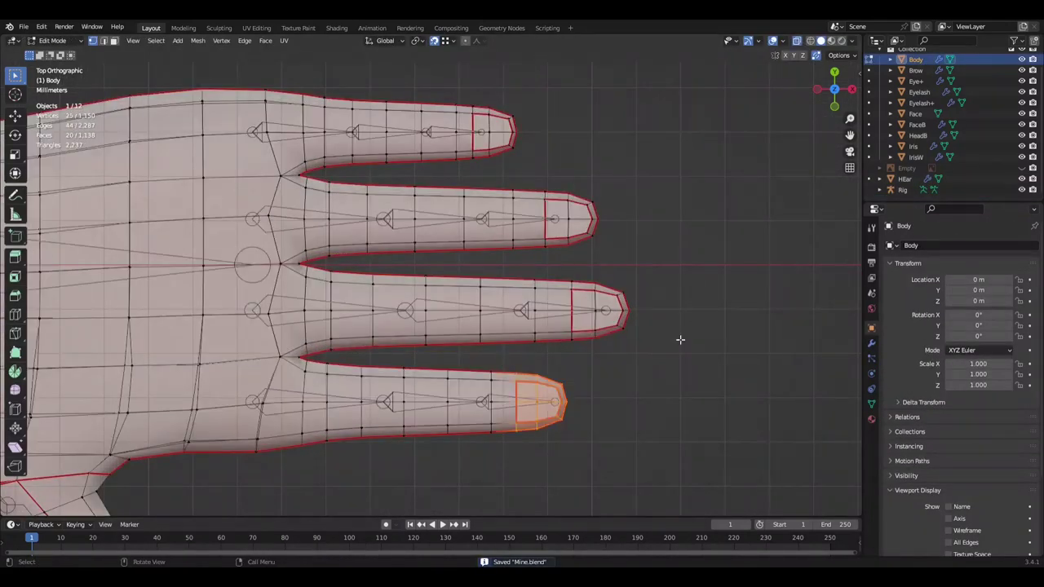
key(g)
key(x)
click(641, 380)
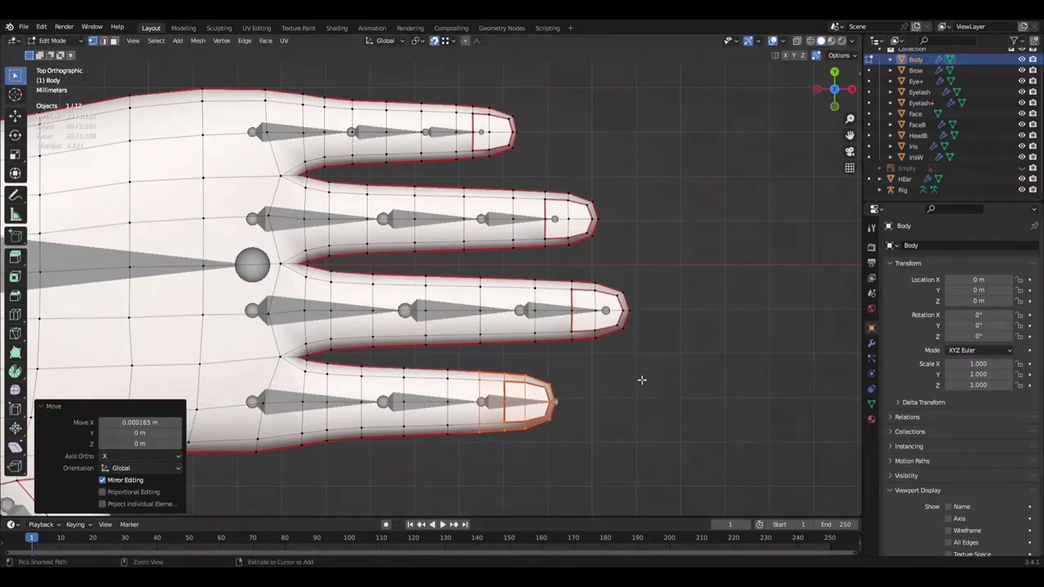
Step: Shorten the middle and index fingertips along X to meet their bone ends
key(g)
key(x)
click(678, 305)
key(g)
key(x)
click(673, 216)
Step: Grow the top fingertip selection, move it along X to its bone end, and save
click(673, 216)
scroll(517, 179, down, 1)
click(473, 186)
key(ctrl+KP_Add)
key(g)
key(x)
click(619, 163)
key(g)
key(x)
click(565, 175)
scroll(541, 97, up, 1)
scroll(362, 133, down, 2)
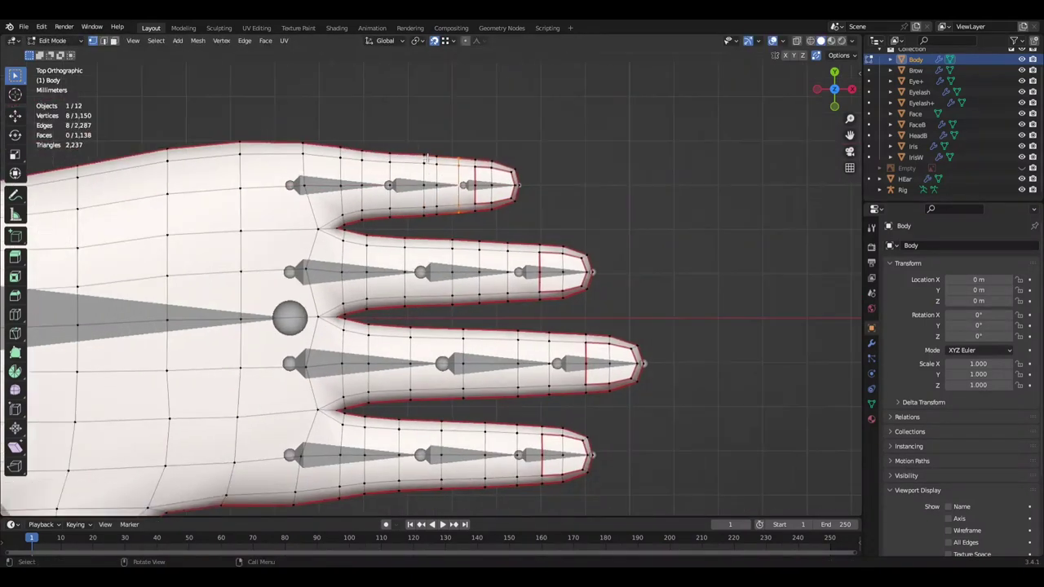
scroll(420, 190, down, 1)
key(ctrl+s)
Step: Select the top finger's edge loops and position them on the finger joint
scroll(494, 189, up, 3)
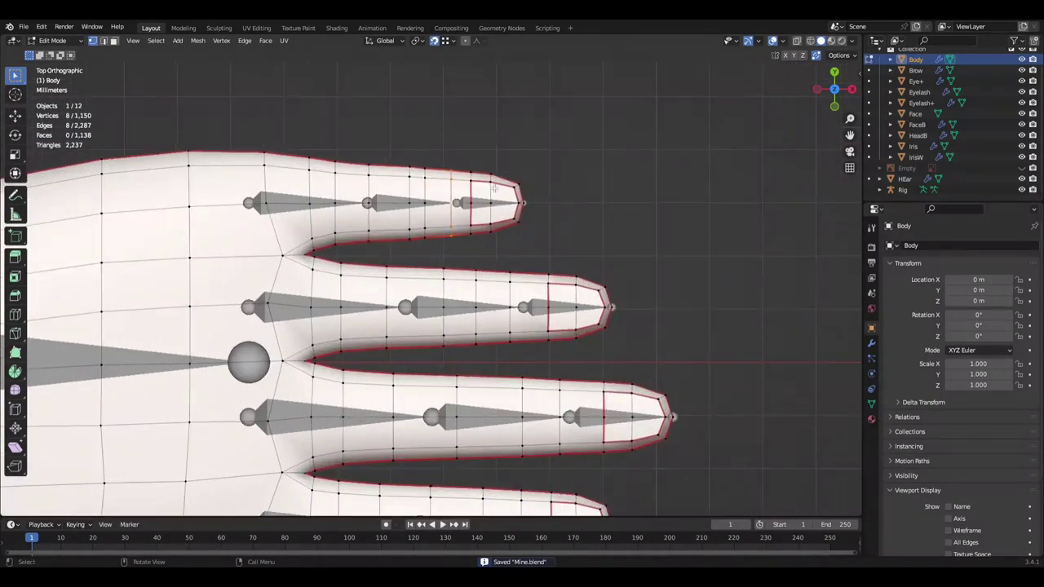
click(557, 152)
click(543, 142)
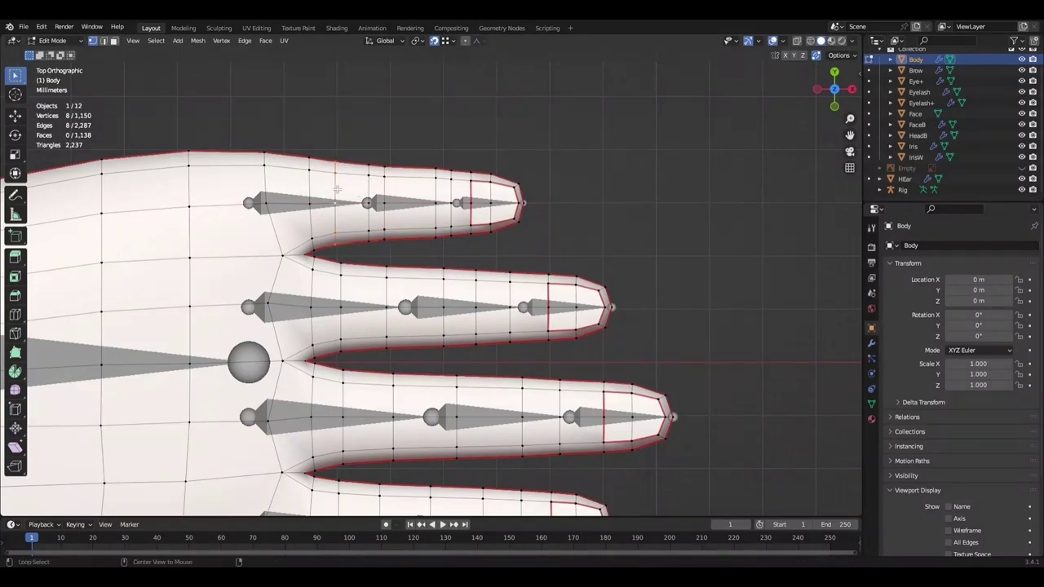
scroll(428, 280, down, 2)
alt+click(363, 435)
click(707, 334)
scroll(510, 285, up, 2)
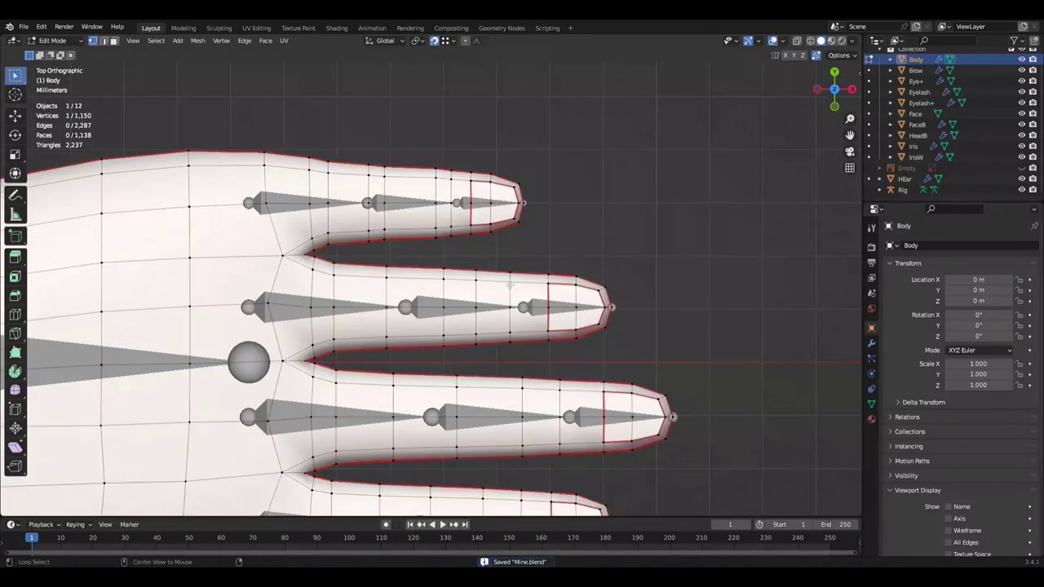
click(574, 243)
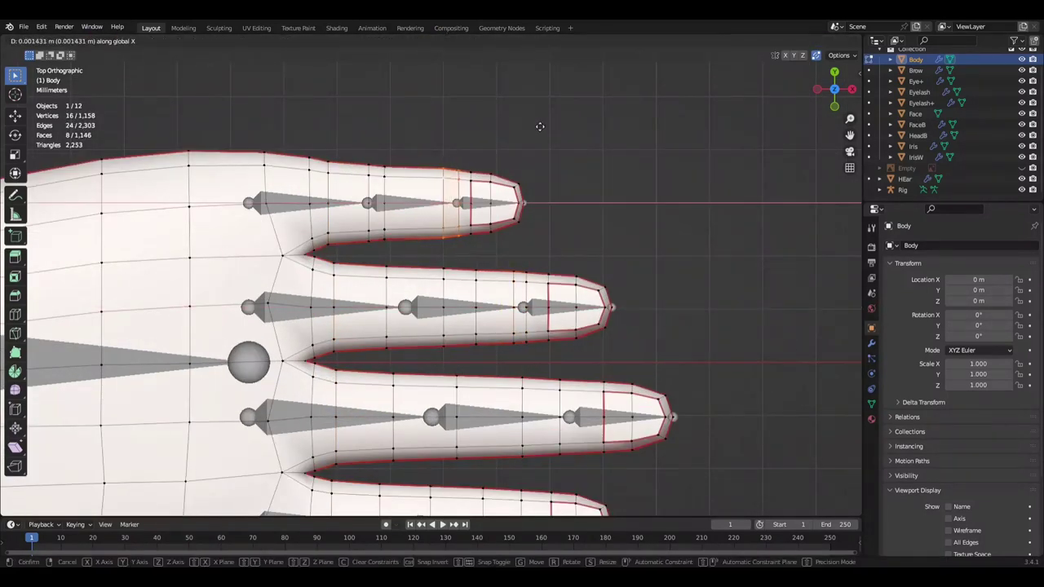
click(563, 139)
Step: Move the third finger's edge loop onto its joint and save
shift+middle_drag(598, 139, 664, 275)
alt+click(535, 351)
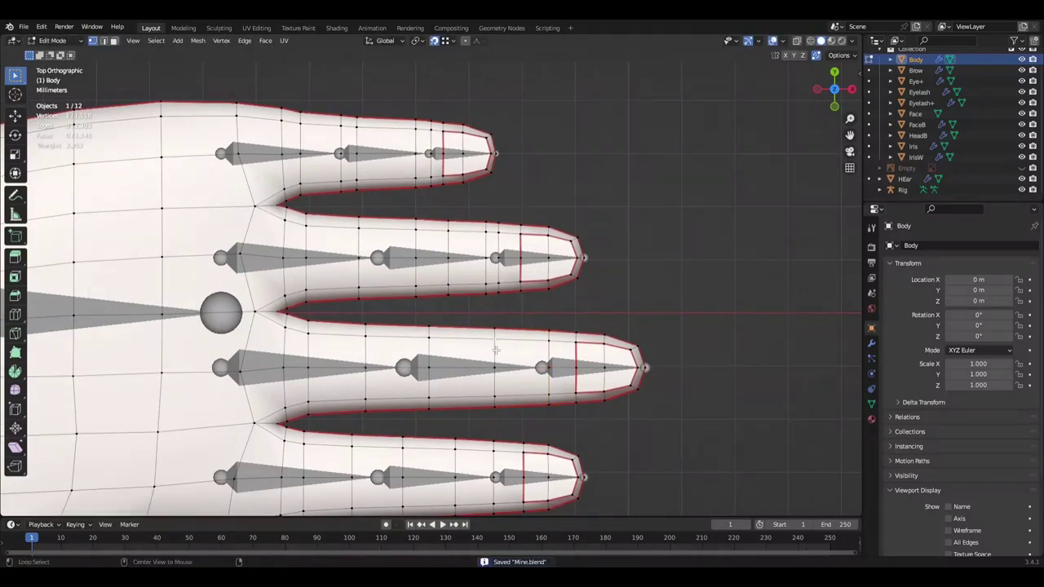
key(g)
click(712, 281)
key(ctrl+s)
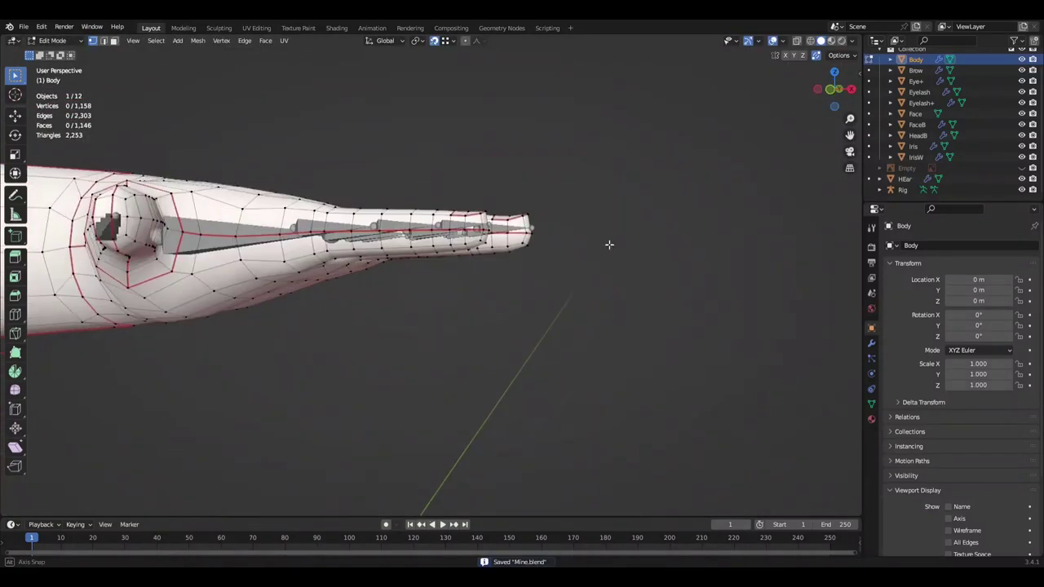
Step: Slide the bottom finger's edge loop along X onto its joint and save
key(g)
key(x)
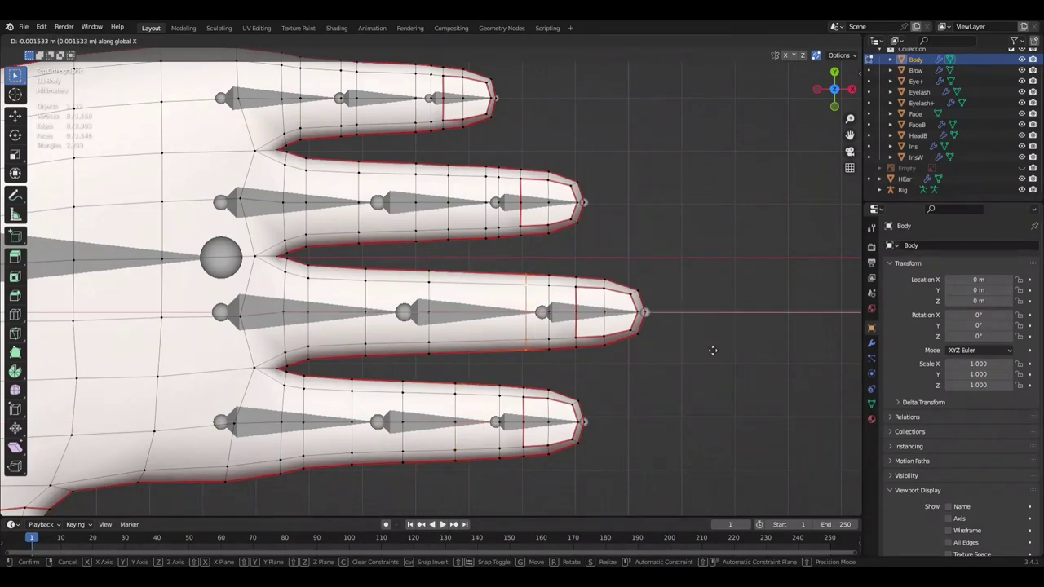
click(742, 347)
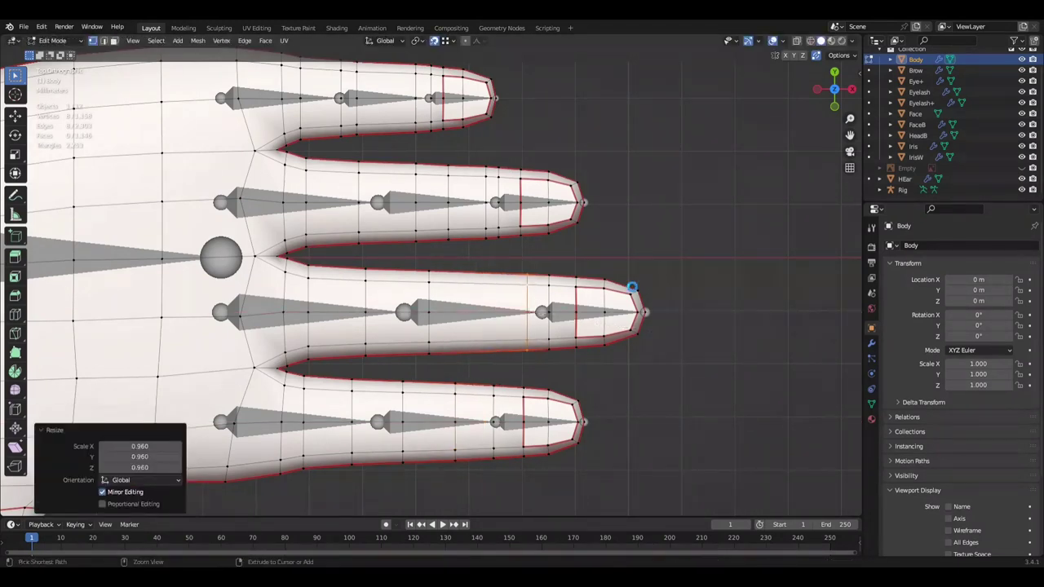
key(ctrl+s)
click(667, 376)
key(ctrl+s)
scroll(585, 329, down, 3)
scroll(484, 325, up, 2)
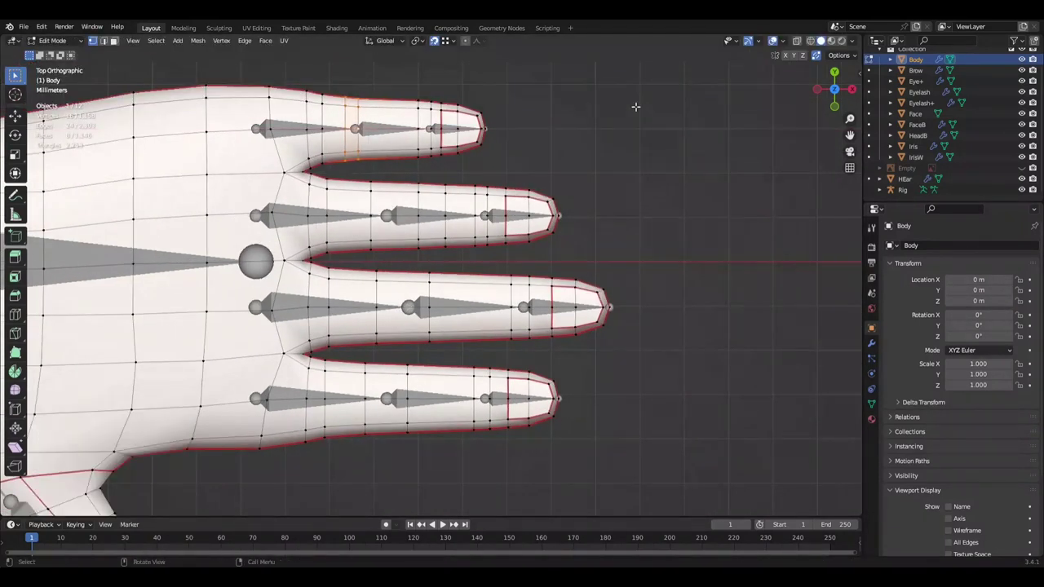
scroll(344, 150, up, 1)
key(ctrl+s)
scroll(369, 373, down, 3)
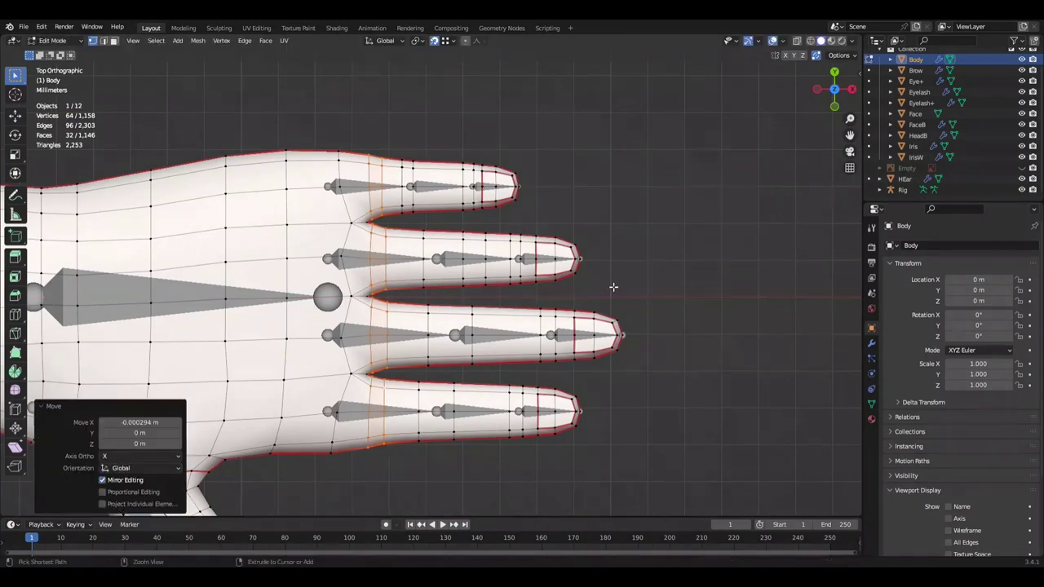
scroll(484, 172, up, 2)
key(ctrl+s)
Step: Add loop cuts on the top and bottom fingers, sliding the top one into place, and save
key(ctrl+r)
click(425, 129)
mouse_move(426, 129)
middle_down()
mouse_move(601, 106)
mouse_move(620, 177)
middle_up()
key(ctrl+r)
click(477, 452)
right_click(508, 410)
shift+middle_drag(419, 346, 427, 280)
key(ctrl+s)
Step: Try scaling a new finger loop, undo the scale, and save
key(s)
click(694, 207)
key(s)
click(670, 171)
key(ctrl+z)
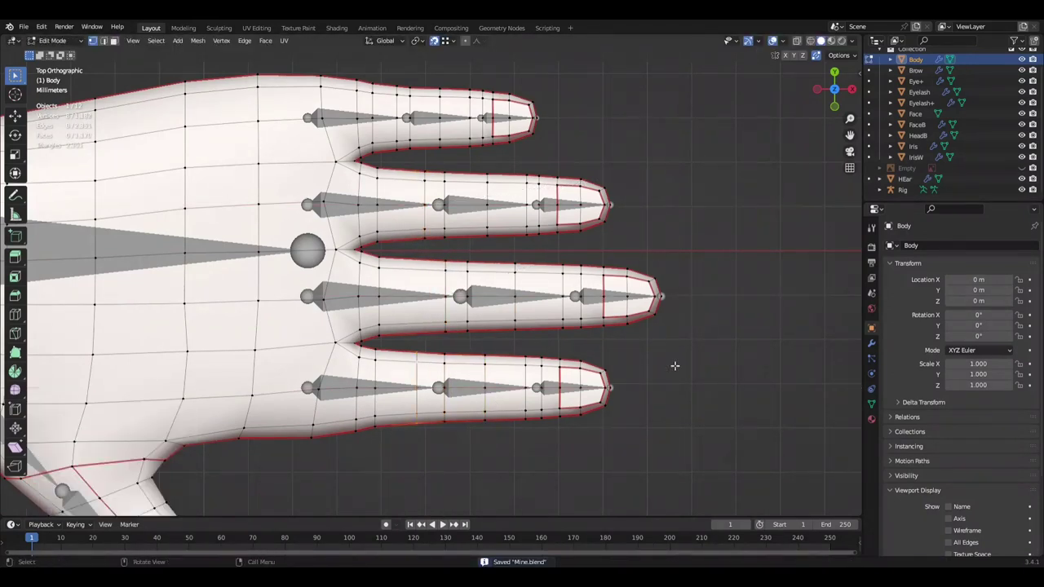
key(ctrl+s)
Step: Add another loop cut across the fingers and slide it along X onto the knuckle joints
key(ctrl+r)
click(479, 137)
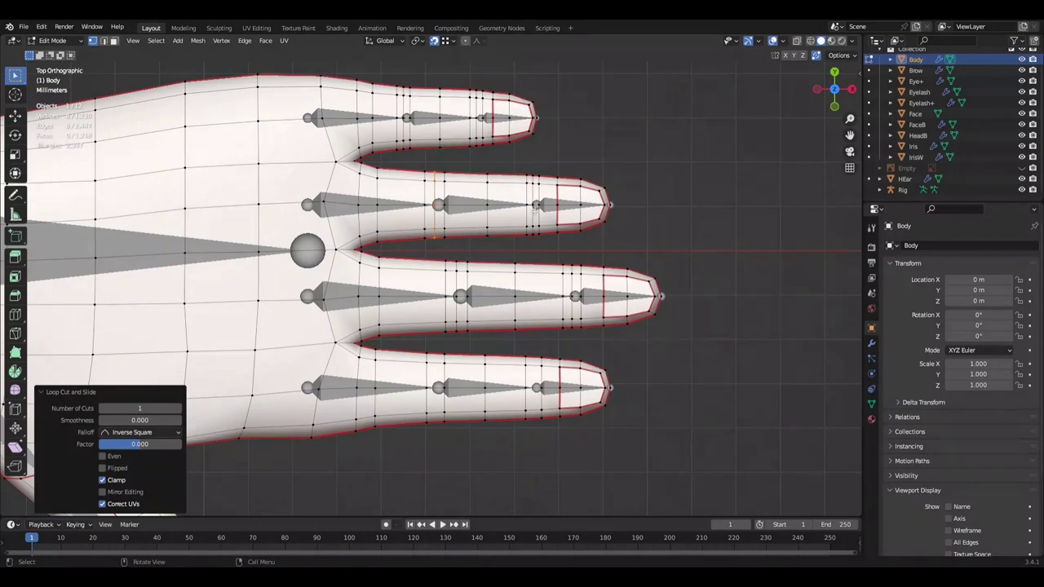
key(ctrl+r)
click(551, 196)
key(g)
key(x)
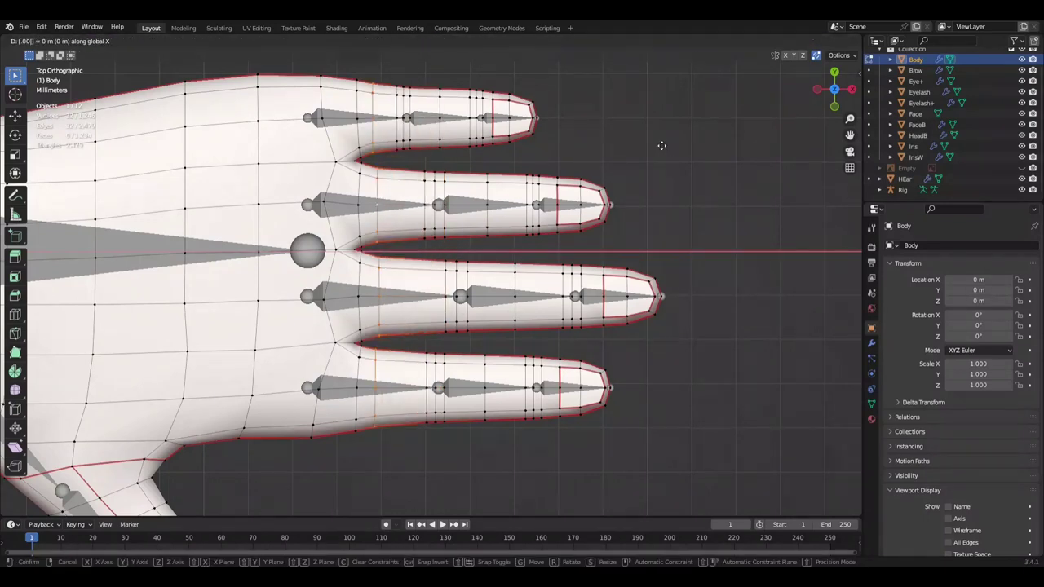
scroll(648, 220, down, 3)
scroll(646, 200, up, 2)
click(657, 186)
Step: Move the loops along X, then box-select the finger-base loops in see-through shading
key(g)
key(x)
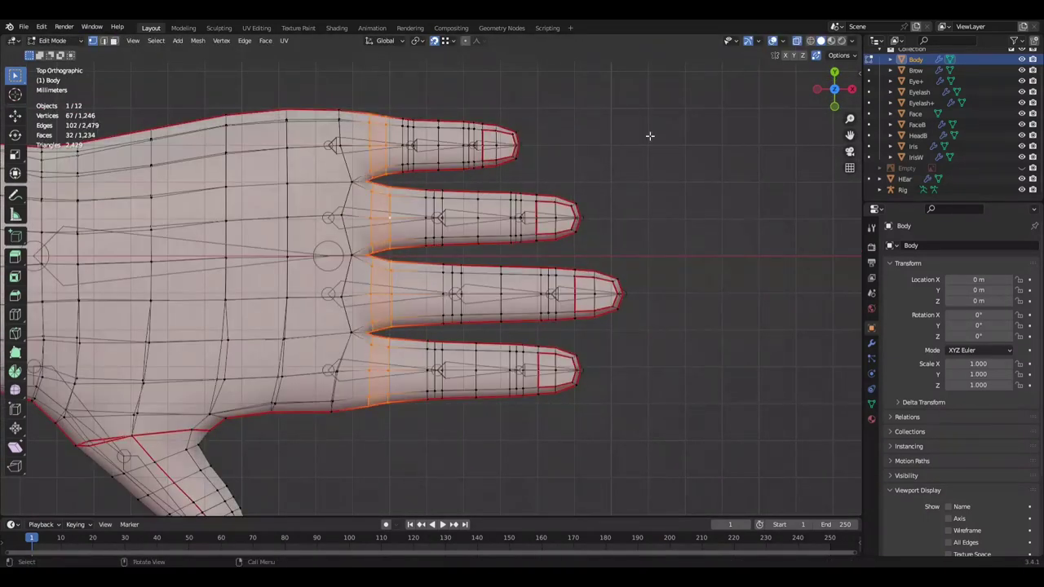
key(alt+z)
key(g)
key(x)
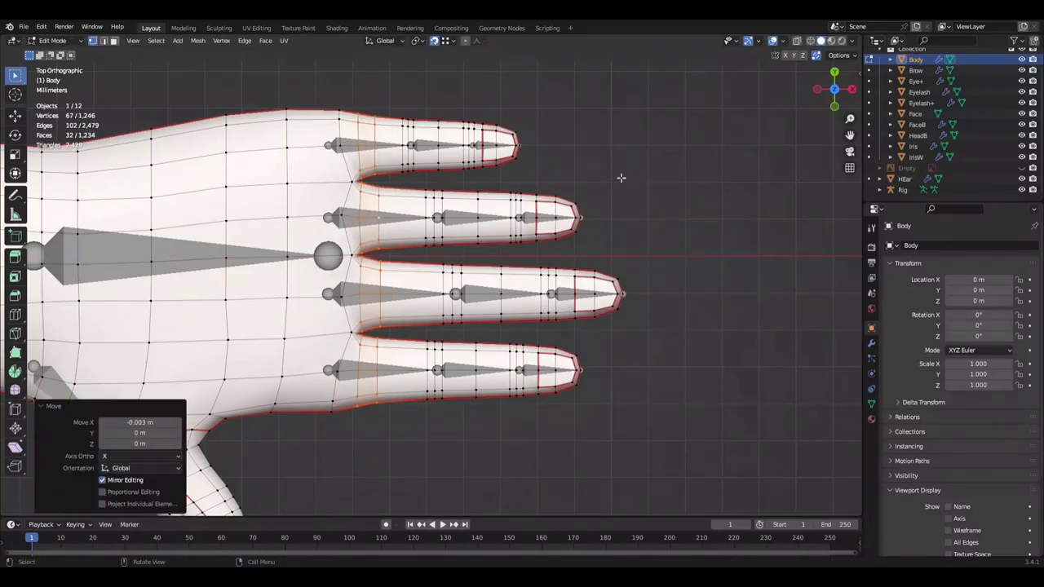
key(alt+z)
drag(322, 84, 351, 447)
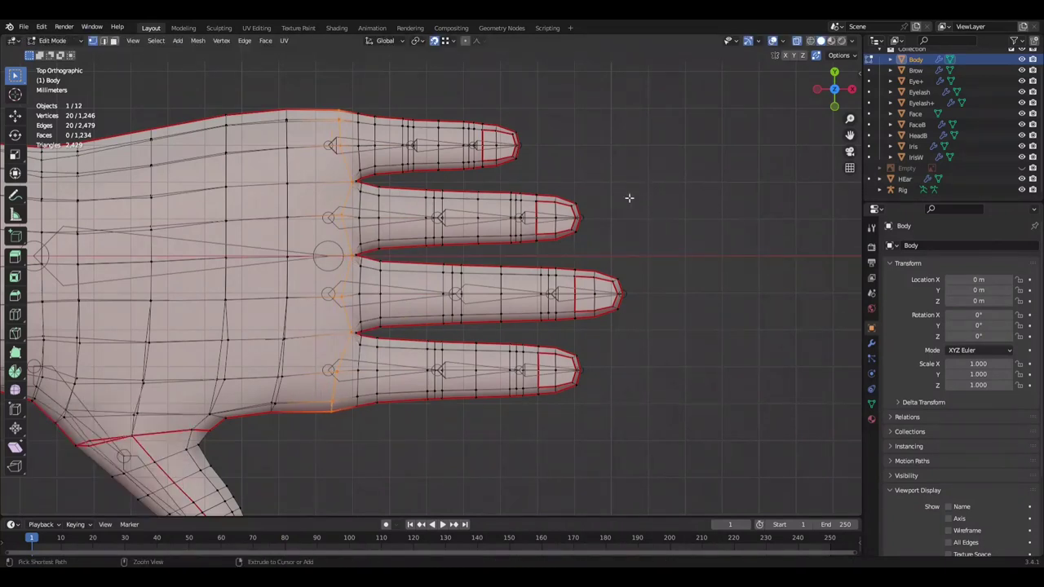
Step: Add a centred loop cut across the palm, inspect the hand, and save
key(ctrl+r)
click(332, 354)
right_click(331, 355)
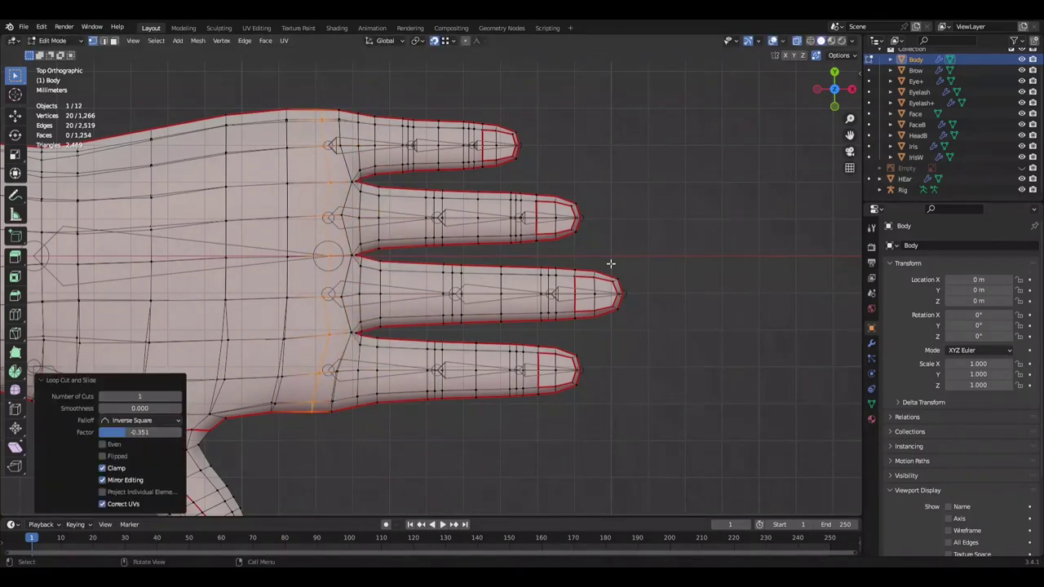
mouse_move(694, 266)
middle_down()
mouse_move(655, 177)
mouse_move(666, 219)
mouse_move(367, 310)
mouse_move(489, 269)
middle_up()
key(alt+z)
key(ctrl+s)
Step: Switch to top view, save, and leave Edit Mode to look around the arm
key(KP_7)
scroll(683, 266, down, 2)
key(ctrl+s)
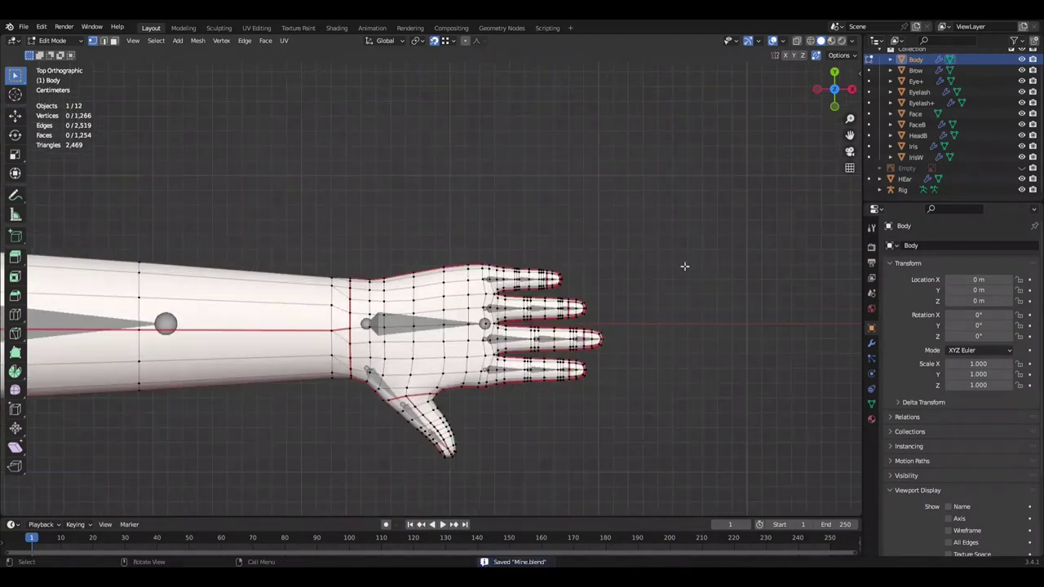
key(Tab)
scroll(577, 256, up, 3)
scroll(577, 256, down, 3)
mouse_move(645, 204)
middle_down()
mouse_move(474, 245)
mouse_move(555, 210)
middle_up()
scroll(555, 210, up, 3)
Step: Select the body mesh in Edit Mode to inspect the wrist edges, then save and exit
click(482, 181)
key(Tab)
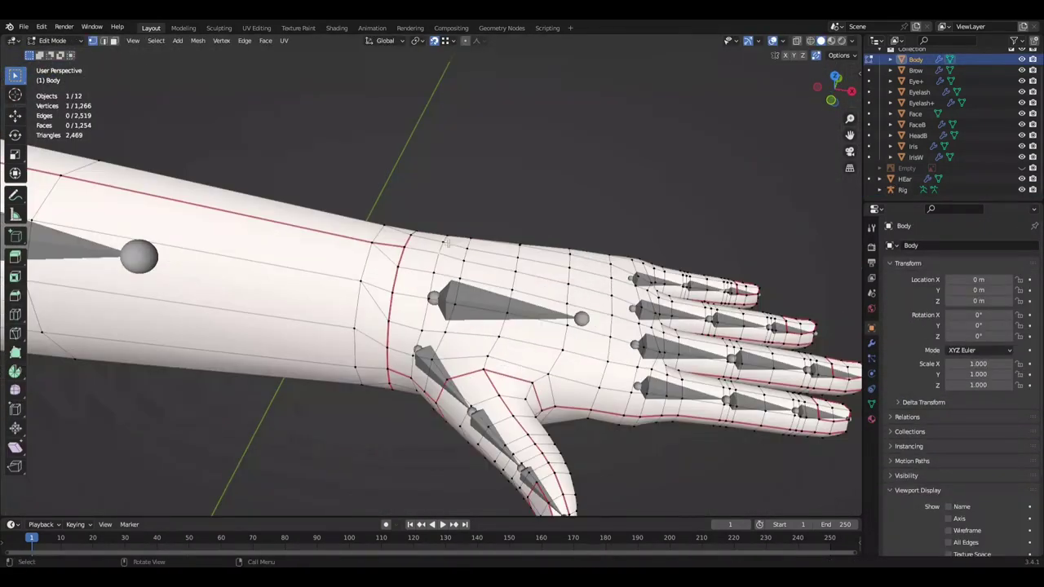
ctrl+click(431, 277)
middle_drag(432, 277, 482, 181)
scroll(482, 181, down, 2)
scroll(473, 187, down, 2)
key(ctrl+s)
key(Tab)
Step: Re-check the arm from top view, toggling Edit Mode on the body
mouse_move(492, 236)
middle_down()
mouse_move(524, 345)
mouse_move(366, 327)
middle_up()
key(KP_7)
key(Tab)
scroll(477, 306, up, 2)
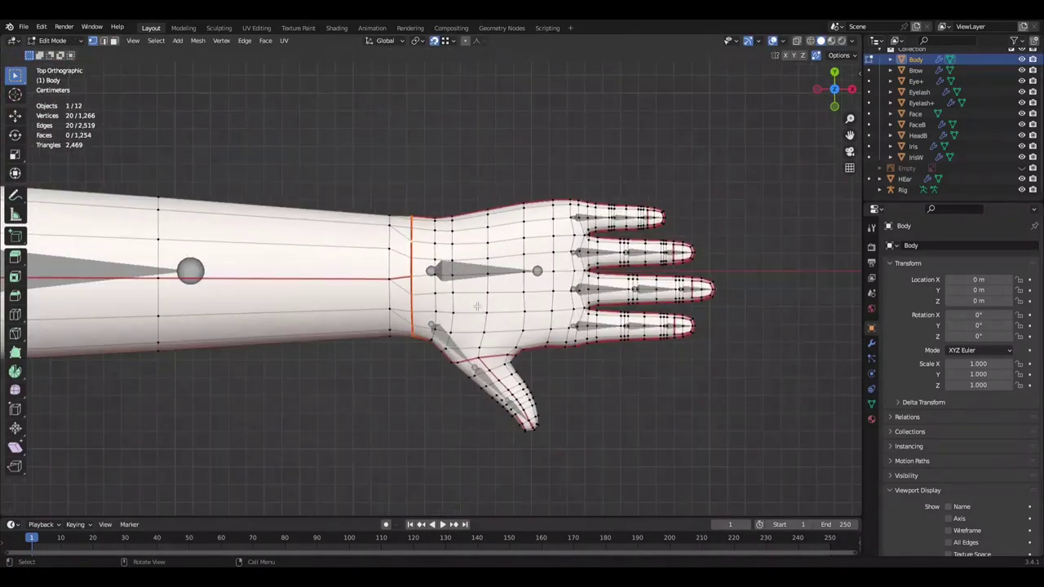
key(Escape)
key(Tab)
scroll(656, 418, down, 3)
Step: Orbit to the arm, try a scale in Edit Mode, cancel it, and save Mine.blend
mouse_move(657, 419)
middle_down()
mouse_move(589, 333)
mouse_move(457, 345)
mouse_move(582, 327)
mouse_move(485, 367)
mouse_move(475, 354)
mouse_move(498, 304)
mouse_move(264, 356)
middle_up()
mouse_move(596, 318)
middle_down()
mouse_move(549, 224)
mouse_move(493, 176)
mouse_move(595, 158)
mouse_move(517, 236)
mouse_move(636, 161)
middle_up()
key(Tab)
key(s)
key(Escape)
key(Tab)
key(ctrl+s)
Step: Scale the elbow loop in top view, then grow the selection and scale it along Z
scroll(535, 263, up, 3)
middle_drag(535, 263, 436, 267)
key(KP_7)
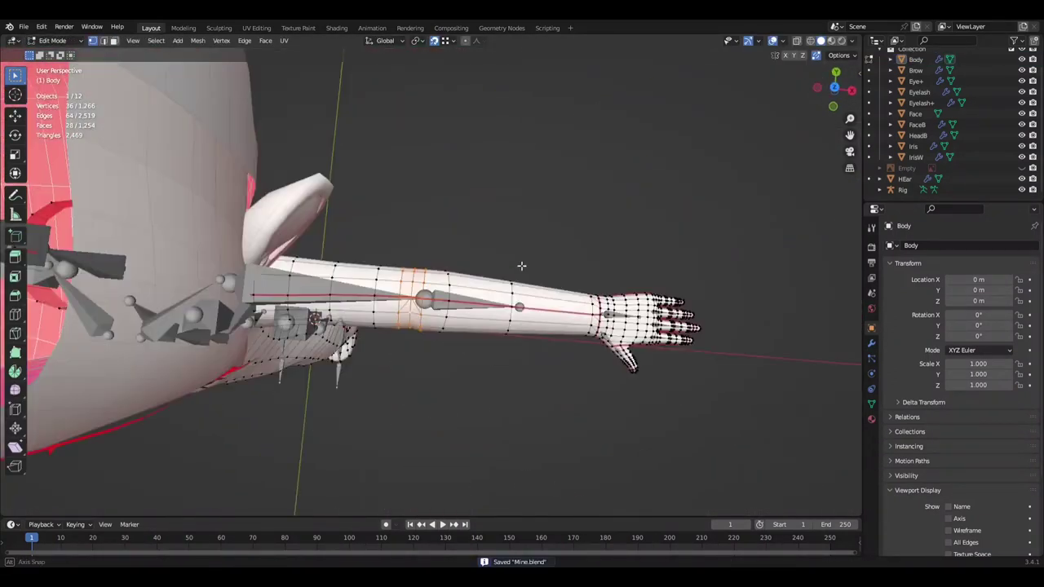
click(539, 208)
mouse_move(538, 208)
middle_down()
mouse_move(560, 217)
mouse_move(612, 121)
mouse_move(600, 191)
middle_up()
key(KP_1)
key(ctrl+KP_Add)
key(s)
key(z)
click(591, 153)
mouse_move(592, 153)
middle_down()
mouse_move(474, 312)
mouse_move(571, 252)
mouse_move(545, 245)
mouse_move(490, 294)
mouse_move(571, 244)
mouse_move(620, 343)
middle_up()
Step: Grow the elbow selection again, scale it, and abandon a Y-axis adjustment
key(ctrl+KP_Add)
key(s)
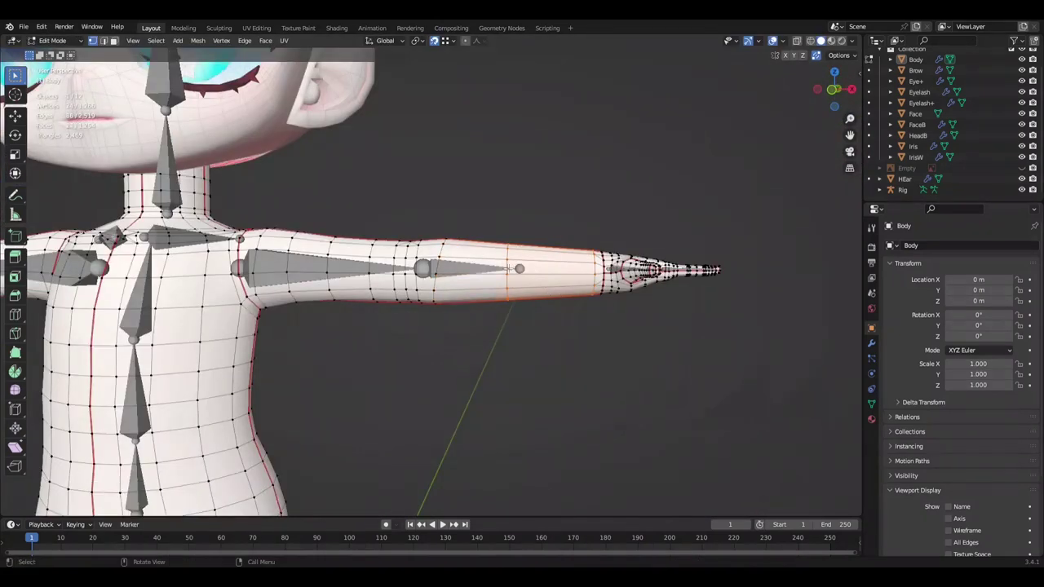
click(694, 346)
mouse_move(694, 345)
middle_down()
mouse_move(559, 396)
mouse_move(570, 310)
mouse_move(629, 350)
mouse_move(587, 326)
mouse_move(573, 356)
mouse_move(526, 394)
mouse_move(620, 259)
mouse_move(636, 261)
mouse_move(571, 269)
middle_up()
key(s)
key(y)
right_click(522, 110)
click(628, 164)
mouse_move(628, 163)
middle_down()
mouse_move(504, 256)
mouse_move(579, 163)
mouse_move(501, 253)
middle_up()
right_click(584, 140)
mouse_move(596, 217)
middle_down()
mouse_move(470, 279)
mouse_move(439, 151)
mouse_move(546, 196)
middle_up()
Step: Round the elbow loops, scale them along Y in front view, and save Mine.blend
key(ctrl+s)
key(KP_1)
key(s)
key(y)
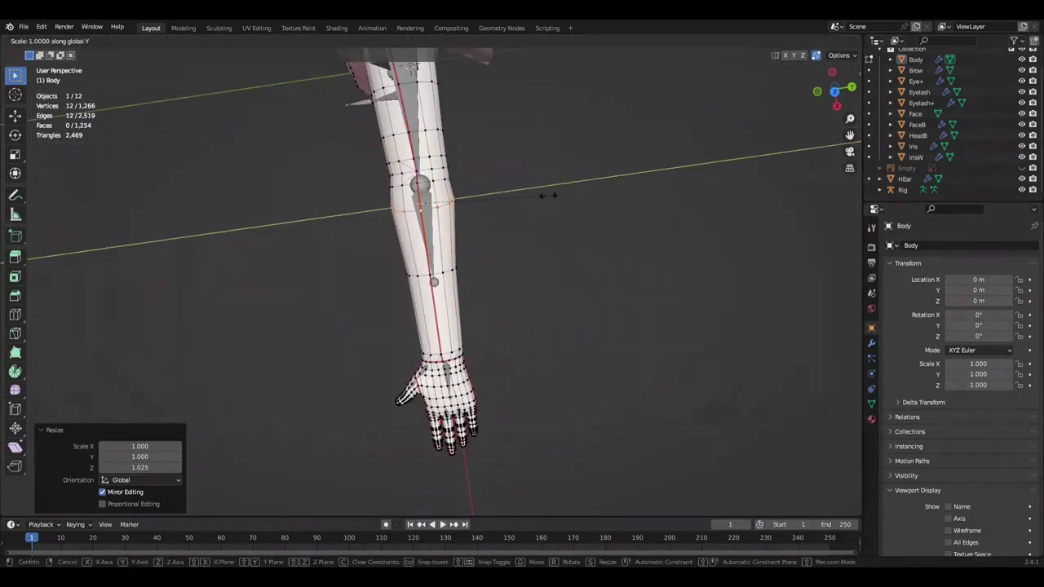
key(KP_1)
scroll(563, 226, up, 2)
key(Tab)
key(ctrl+s)
Step: Review the elbow in front view with the arm hanging vertically
scroll(601, 289, down, 5)
key(Tab)
scroll(489, 269, up, 5)
scroll(571, 269, up, 3)
scroll(620, 196, down, 4)
key(Tab)
scroll(667, 191, up, 5)
mouse_move(648, 162)
middle_down()
mouse_move(511, 286)
mouse_move(273, 302)
mouse_move(623, 235)
middle_up()
key(Tab)
key(Tab)
key(KP_1)
scroll(520, 298, up, 5)
Step: Save, then grow the lower-leg selection and scale it along X in front view
key(ctrl+s)
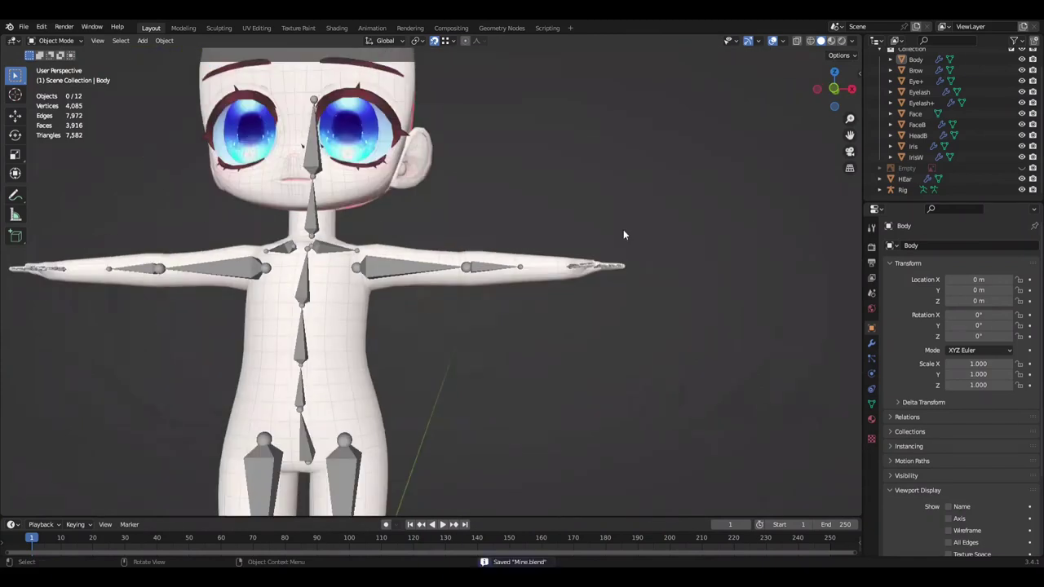
scroll(460, 291, down, 3)
key(Tab)
key(KP_1)
scroll(460, 292, up, 4)
key(ctrl+KP_Add)
key(s)
key(x)
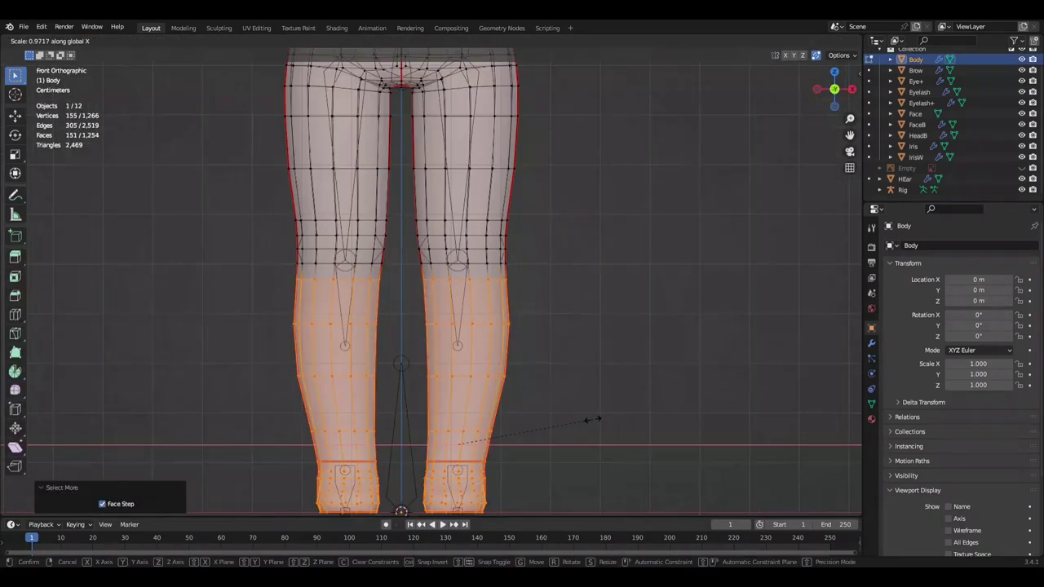
click(650, 382)
scroll(625, 366, down, 4)
scroll(620, 366, down, 1)
key(Tab)
Step: With X-ray on, select the forearm edge loop and move it along X toward the wrist
scroll(613, 372, down, 3)
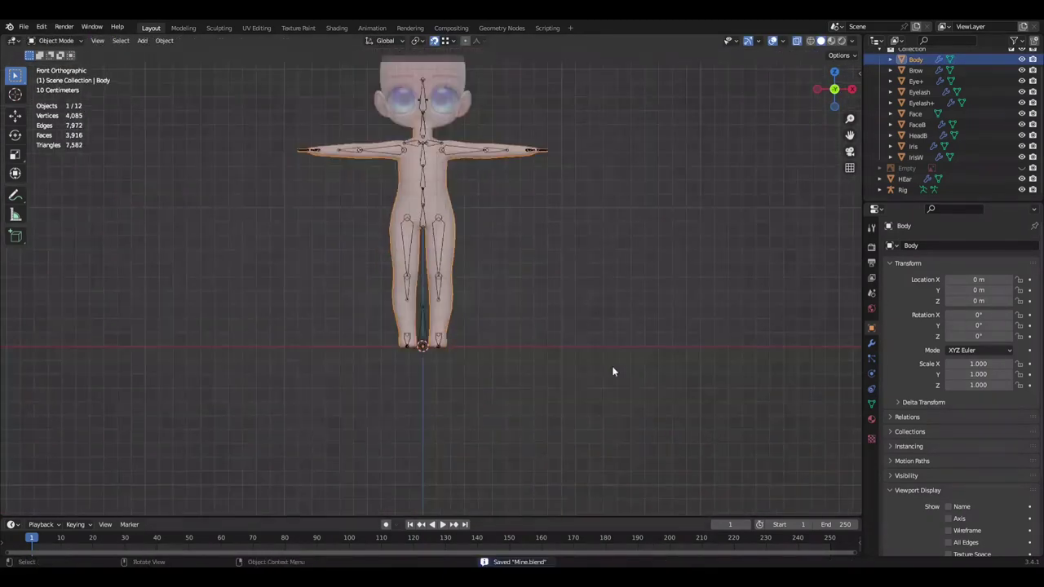
scroll(550, 340, up, 3)
scroll(490, 318, down, 2)
mouse_move(465, 300)
middle_down()
mouse_move(419, 364)
mouse_move(439, 312)
mouse_move(584, 370)
middle_up()
scroll(546, 359, up, 3)
scroll(632, 294, up, 3)
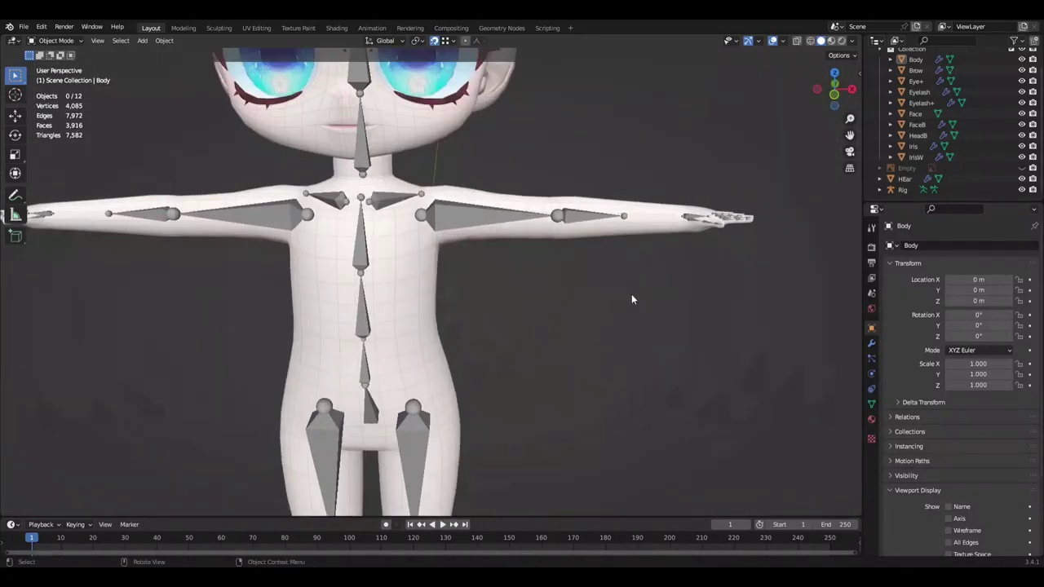
scroll(594, 267, down, 2)
key(Tab)
scroll(595, 267, up, 2)
key(alt+z)
alt+click(569, 221)
key(g)
key(x)
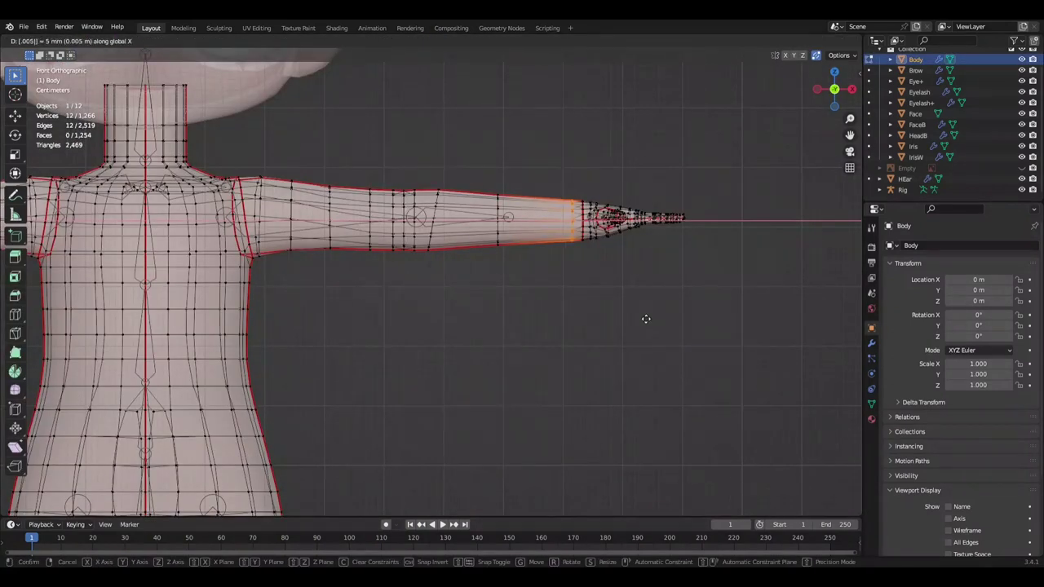
Step: Turn X-ray off and bring the left hand into close view
mouse_move(634, 305)
middle_down()
mouse_move(537, 326)
mouse_move(641, 328)
mouse_move(582, 275)
mouse_move(566, 352)
middle_up()
key(shift+alt+z)
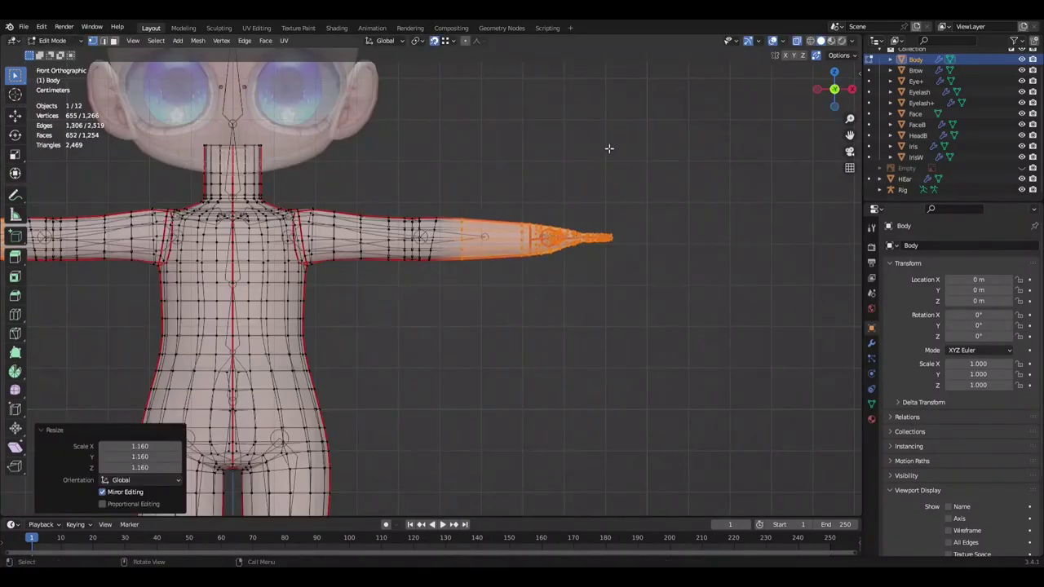
middle_drag(608, 147, 526, 293)
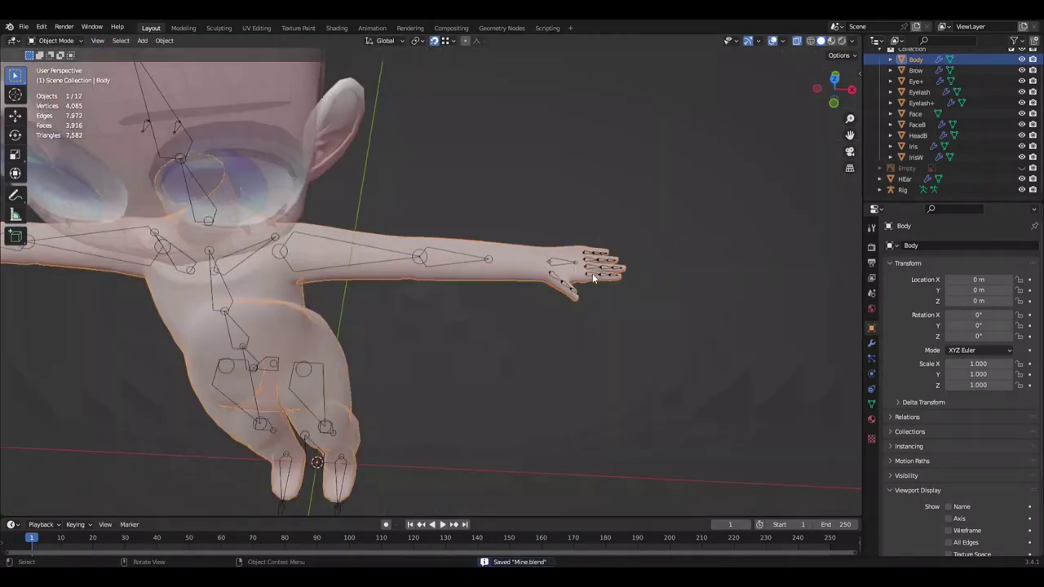
middle_drag(752, 261, 726, 343)
Step: In top view, select the middle finger's base bone and move the finger loop along X
key(KP_7)
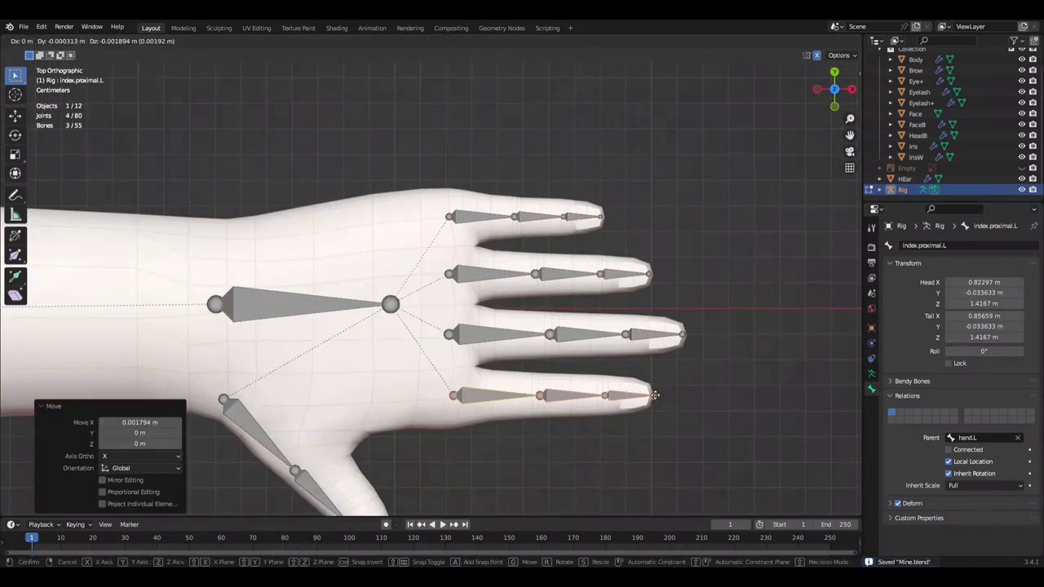
click(424, 338)
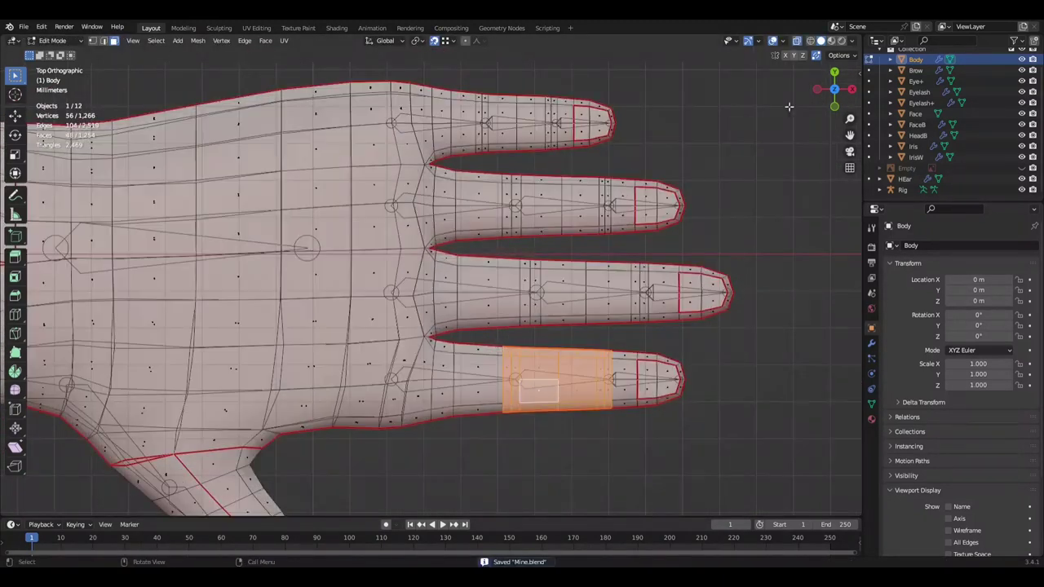
key(g)
key(x)
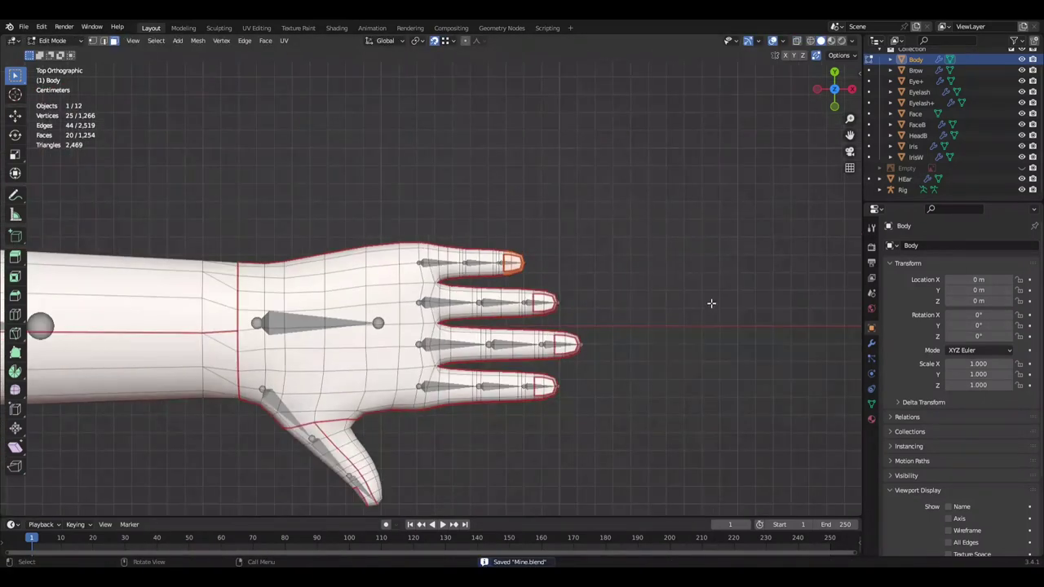
key(Tab)
Step: Select the rig and edit its bones from a side view of the leg
middle_drag(711, 311, 713, 318)
scroll(713, 318, down, 5)
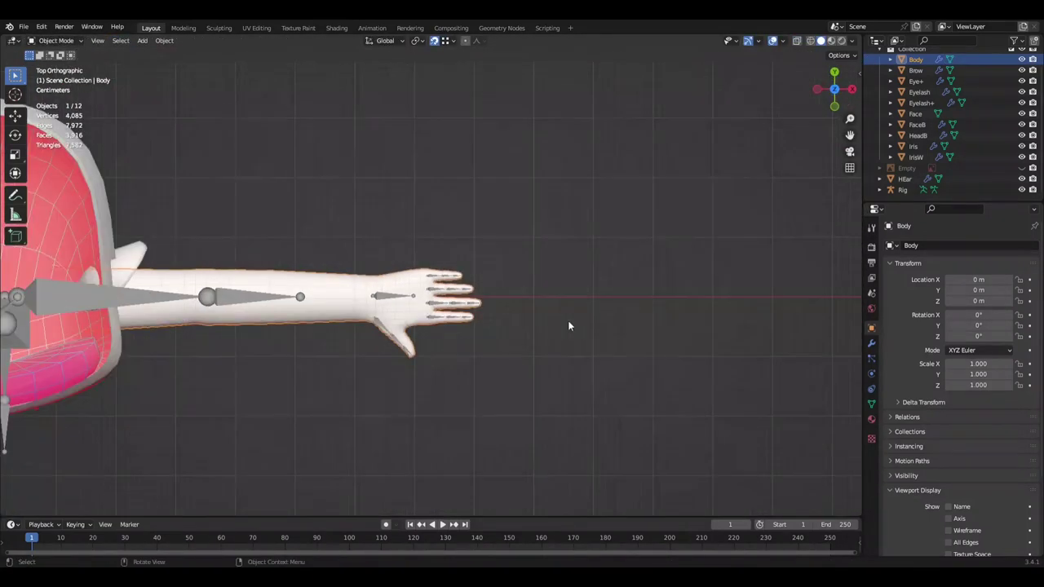
middle_drag(568, 321, 529, 307)
key(KP_1)
click(478, 324)
key(Tab)
scroll(477, 324, up, 2)
key(KP_3)
scroll(670, 264, up, 4)
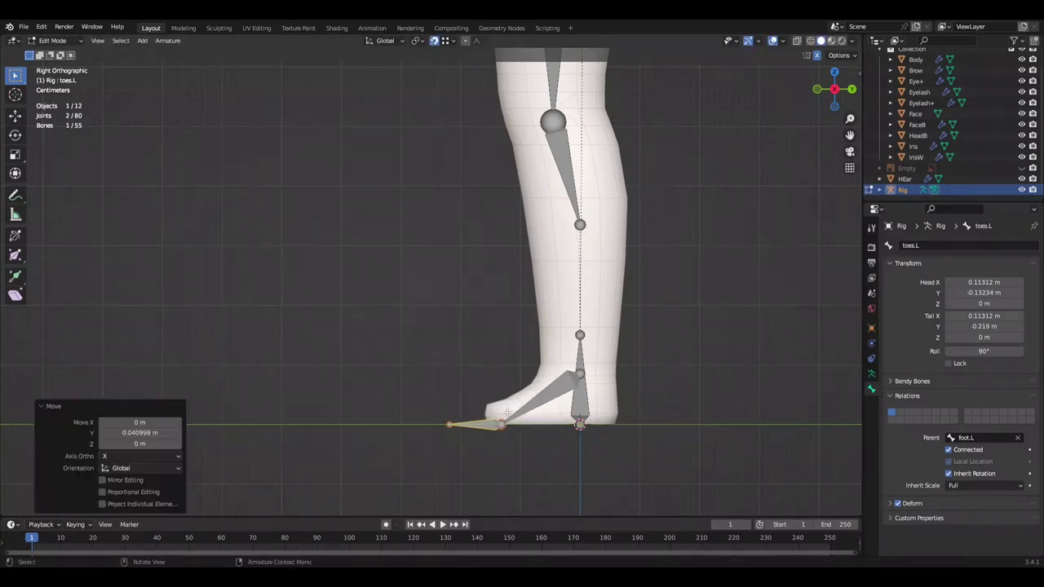
Step: Constrain the toes.L move to Z to level it at the foot, then save
key(z)
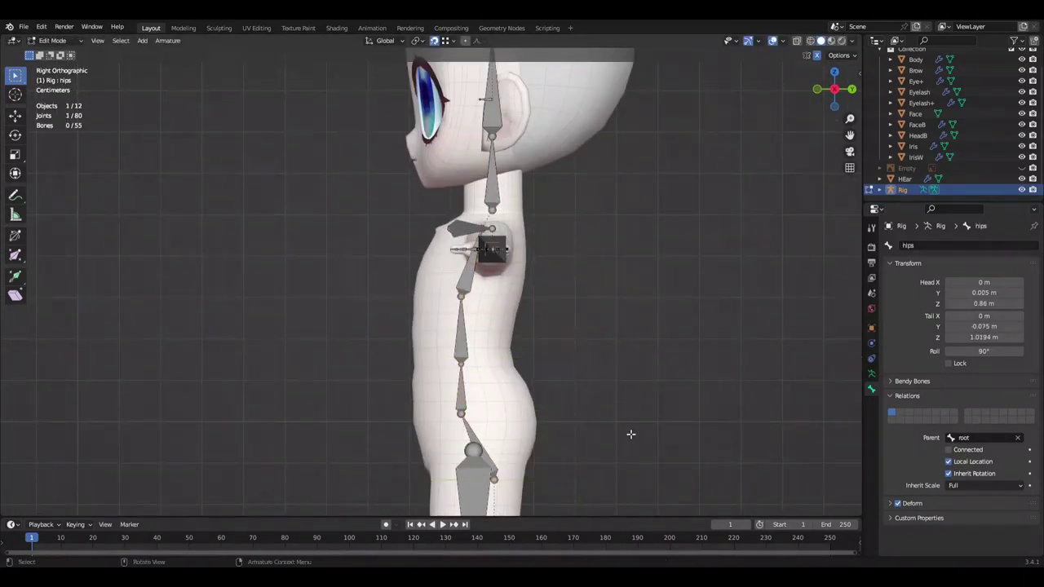
scroll(630, 433, down, 5)
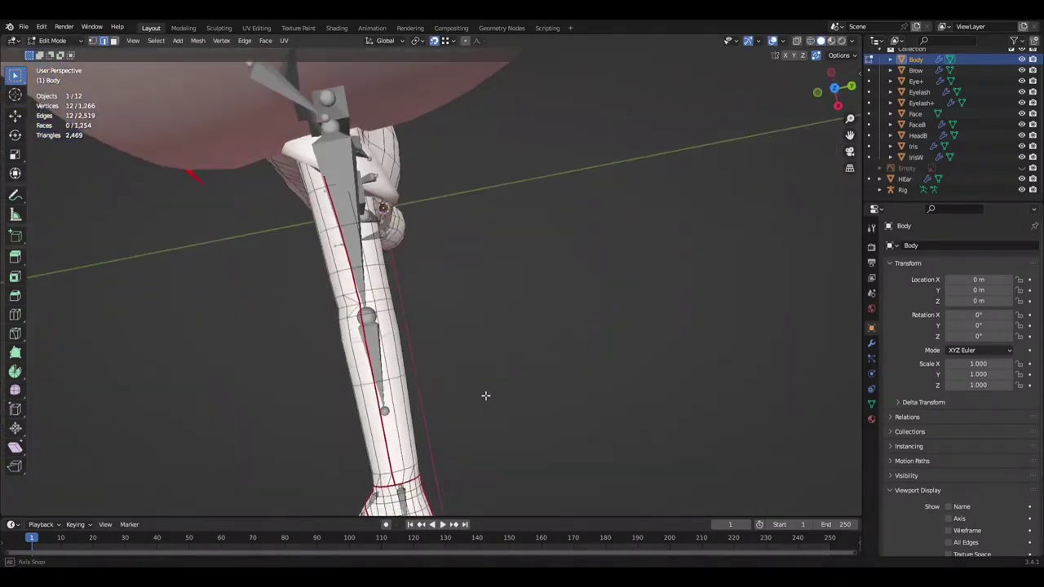
key(ctrl+s)
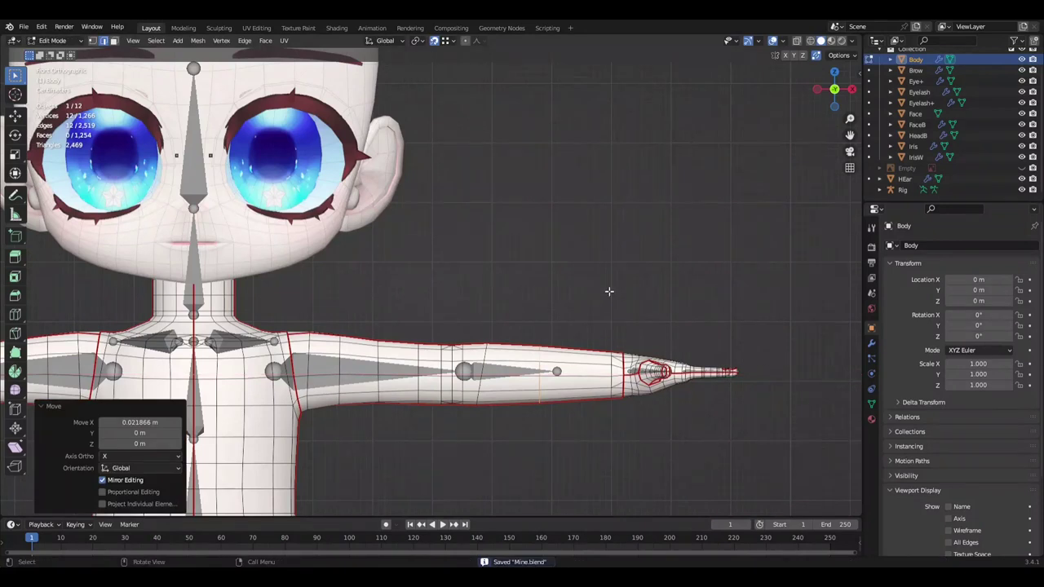
Step: Move the selected arm loop along X by a negative offset
key(g)
key(x)
key(minus)
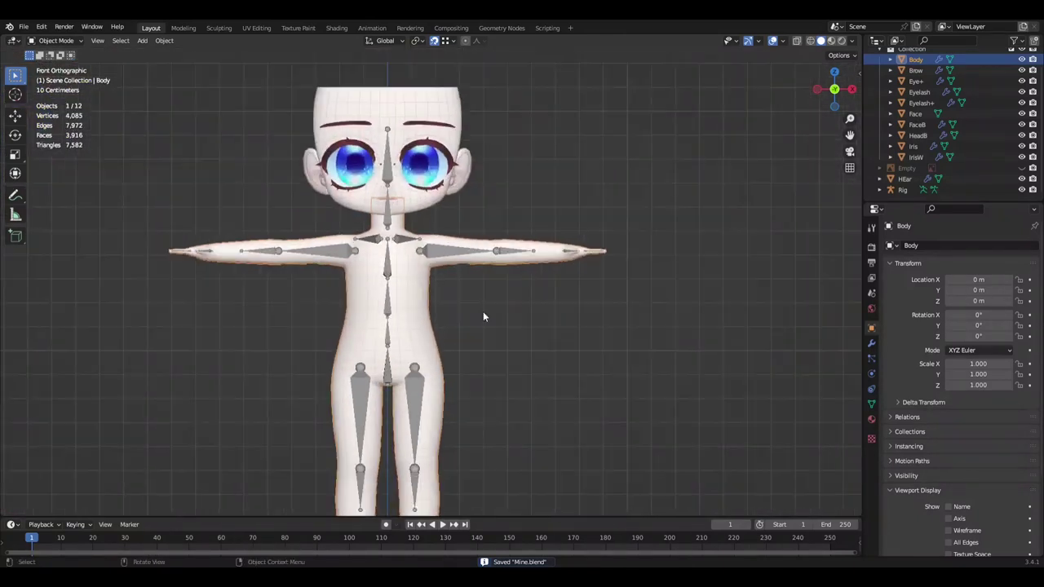
Step: Reposition the thumb-base loops from the side view, toggling X-ray display
middle_drag(483, 311, 440, 269)
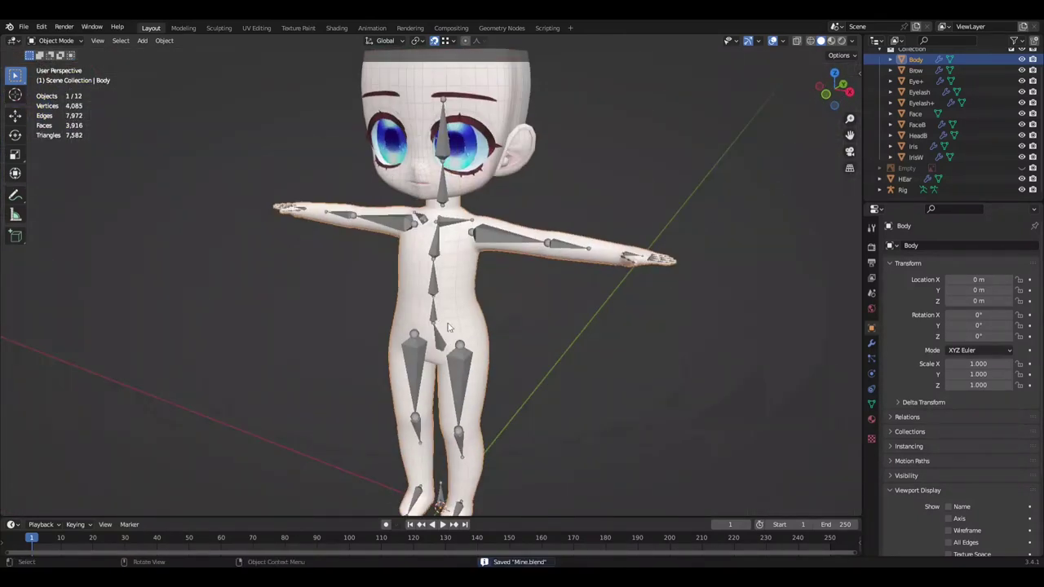
key(KP_3)
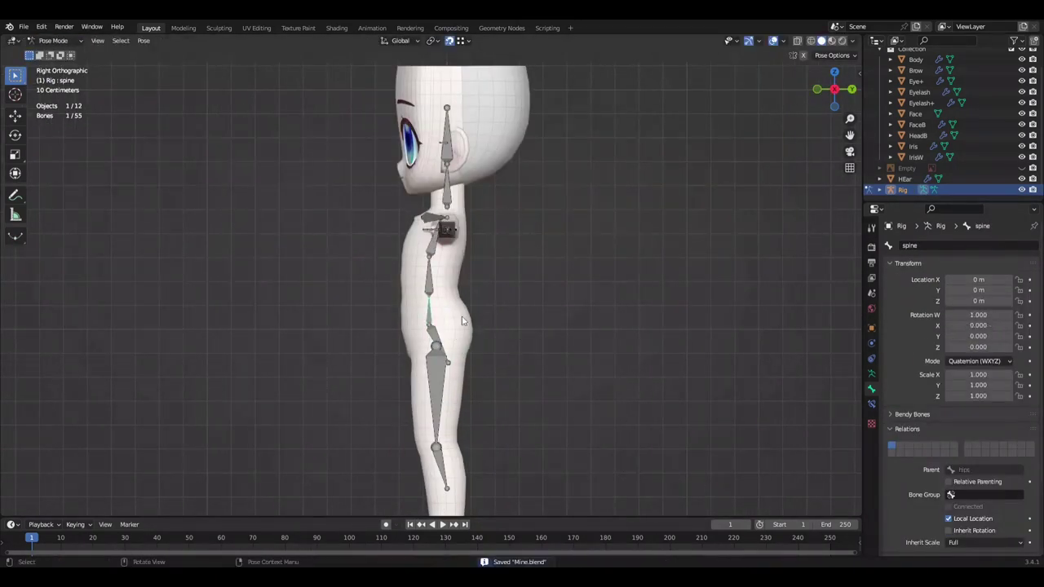
scroll(465, 323, up, 4)
scroll(608, 350, up, 4)
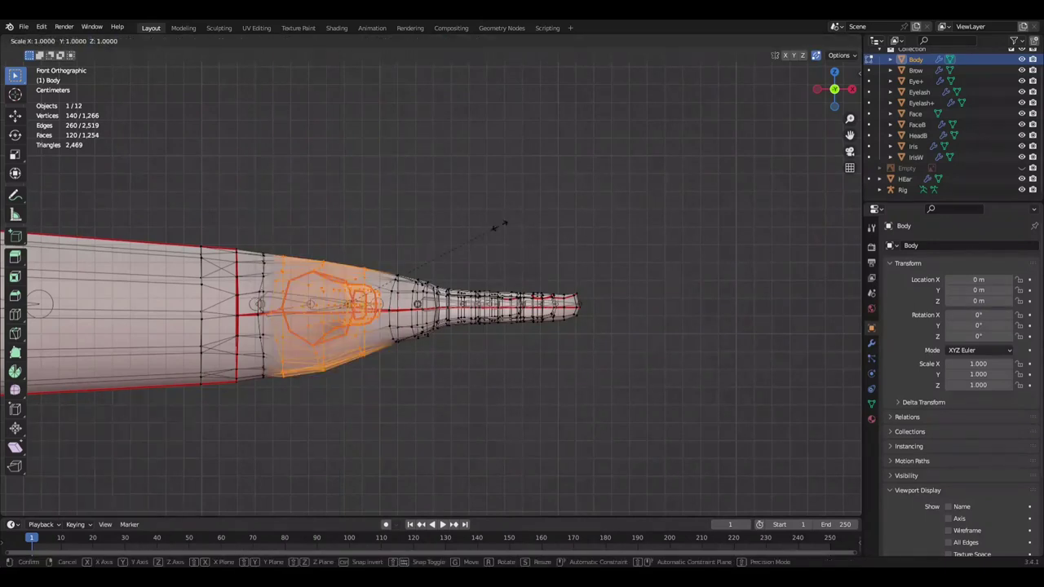
key(alt+z)
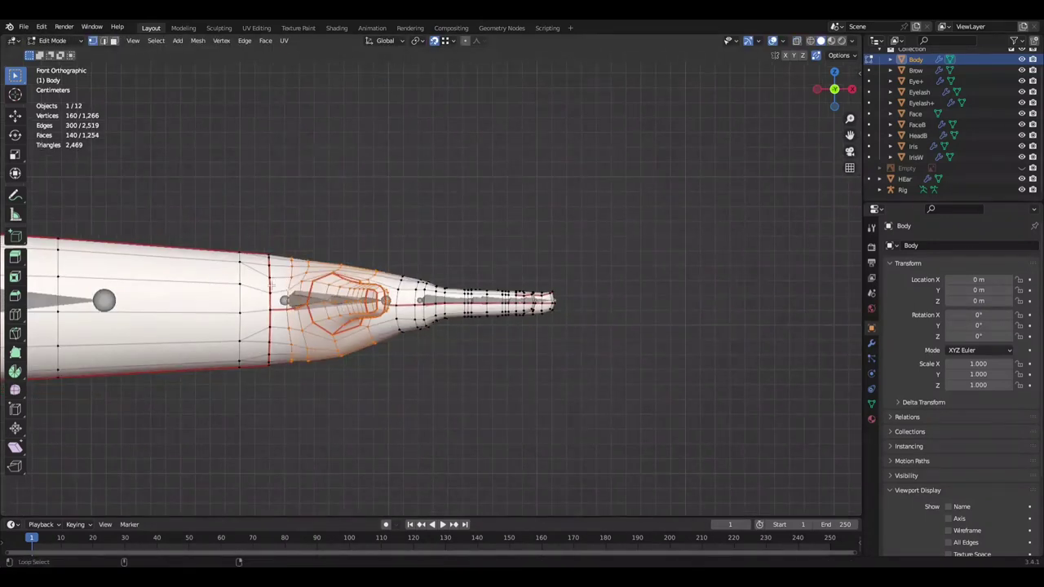
click(796, 43)
click(797, 43)
scroll(708, 178, up, 2)
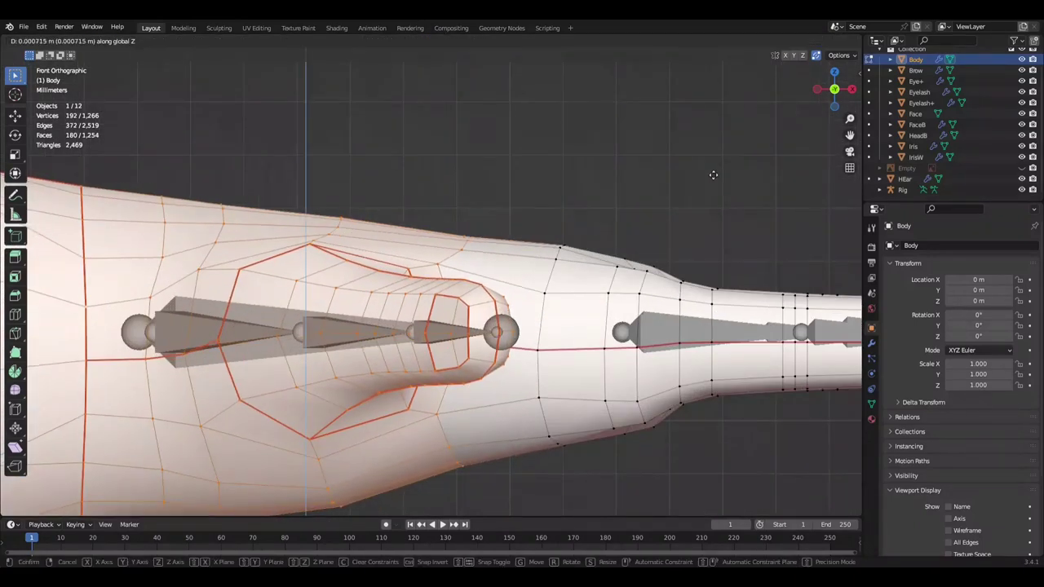
click(713, 175)
Step: Flatten the thumb-base loops with LoopTools Flatten and return to the front view
scroll(629, 253, down, 3)
scroll(580, 264, down, 2)
middle_drag(580, 263, 608, 196)
right_click(490, 185)
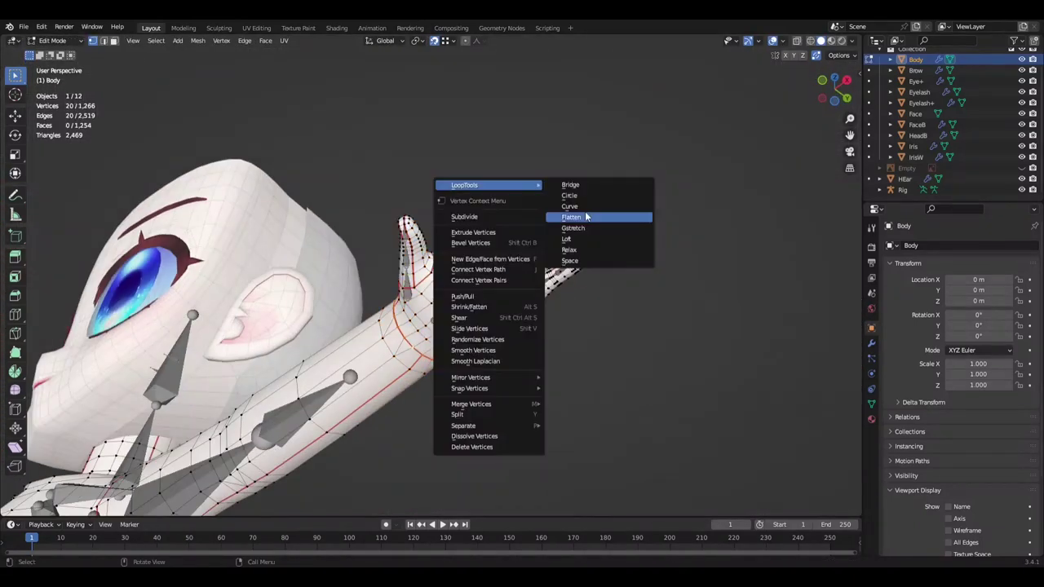
click(585, 217)
key(KP_1)
mouse_move(406, 329)
ctrl+middle_down()
mouse_move(459, 369)
mouse_move(656, 346)
mouse_move(584, 373)
mouse_move(601, 391)
mouse_move(517, 275)
ctrl+middle_up()
click(655, 346)
Step: Select the thumb tip vertex and grow the selection around it
click(439, 428)
key(ctrl+KP_Add)
key(s)
key(Escape)
key(KP_1)
key(ctrl+KP_Add)
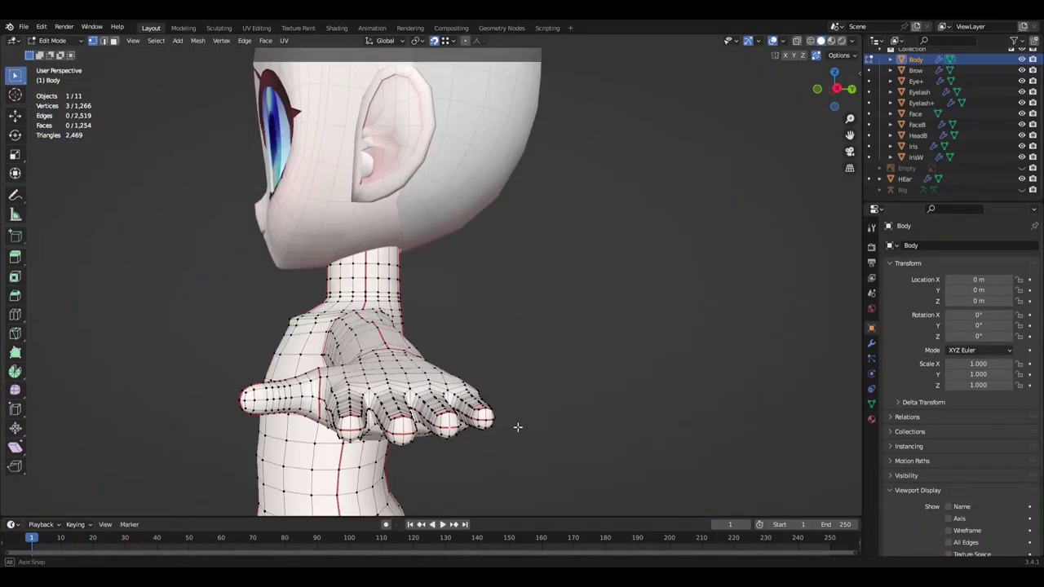
key(KP_Decimal)
key(ctrl+KP_Add)
key(s)
Step: Scale and move the thumb tip so it fits its bones
middle_drag(623, 221, 571, 269)
click(509, 448)
mouse_move(509, 448)
middle_down()
mouse_move(545, 405)
mouse_move(421, 466)
middle_up()
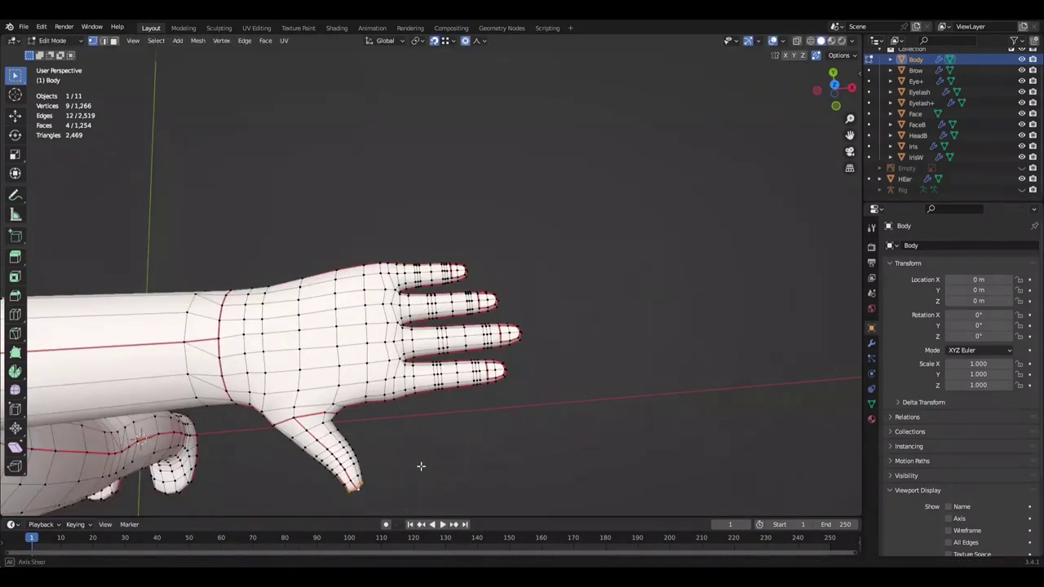
scroll(421, 466, down, 3)
scroll(482, 401, up, 3)
middle_drag(483, 433, 587, 430)
click(448, 427)
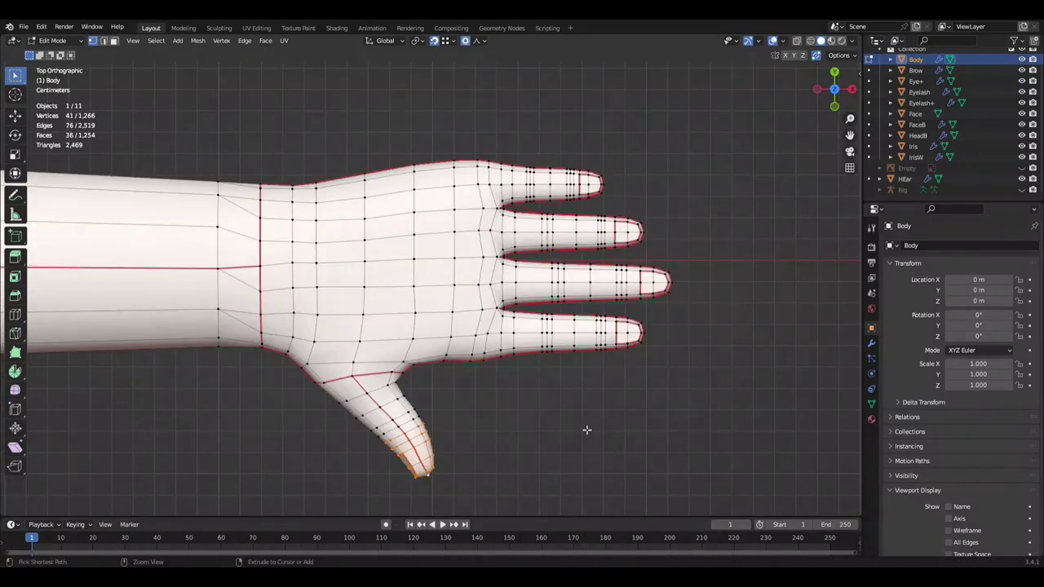
click(614, 428)
Step: Unhide the Rig in the Outliner and re-enter Edit Mode on the Body mesh
click(1022, 190)
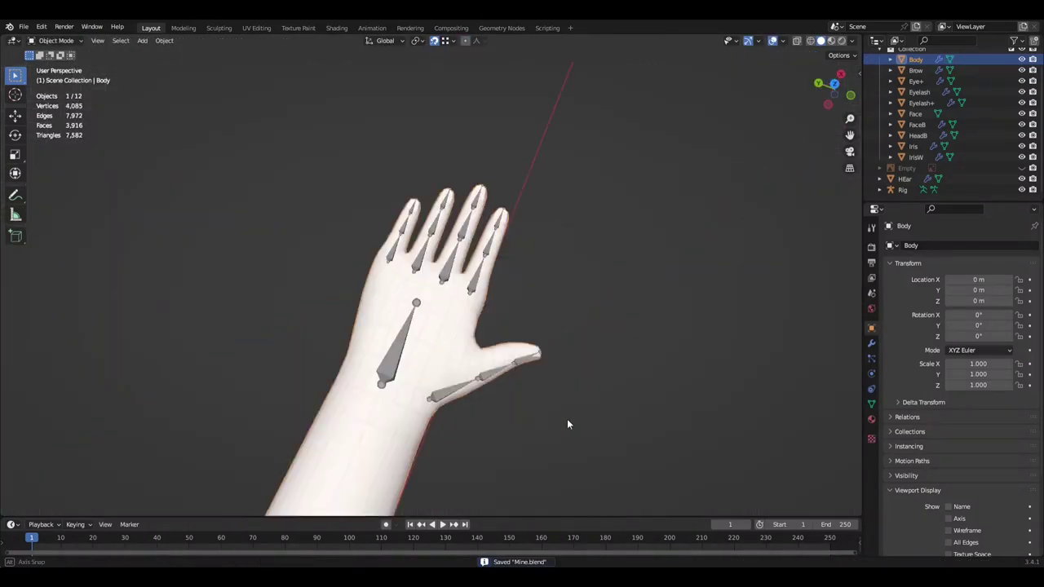
key(ctrl+KP_Add)
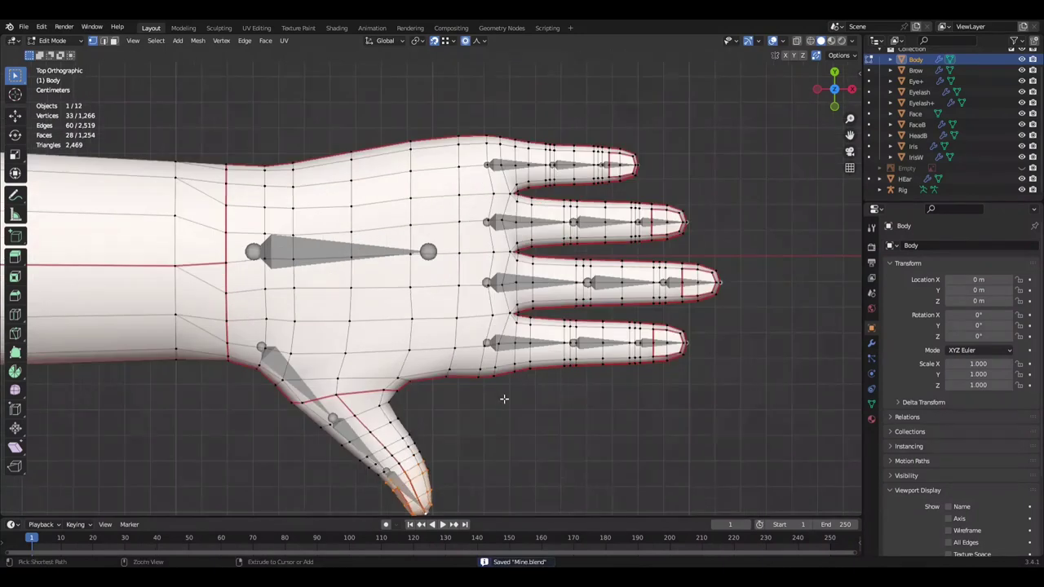
mouse_move(628, 383)
middle_down()
mouse_move(384, 360)
mouse_move(615, 295)
middle_up()
click(383, 360)
key(Tab)
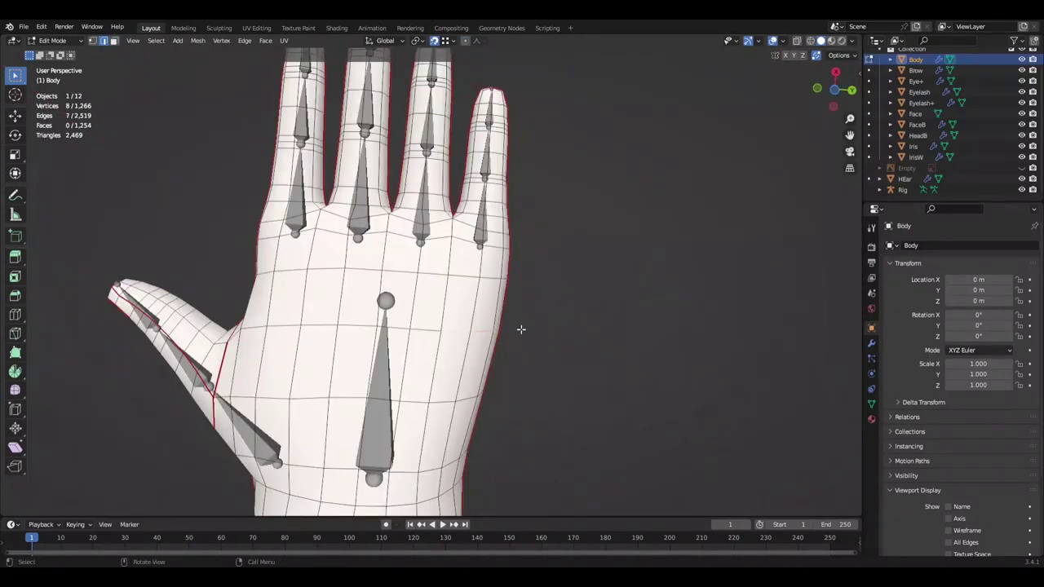
mouse_move(521, 329)
middle_down()
mouse_move(625, 322)
mouse_move(676, 443)
mouse_move(658, 329)
middle_up()
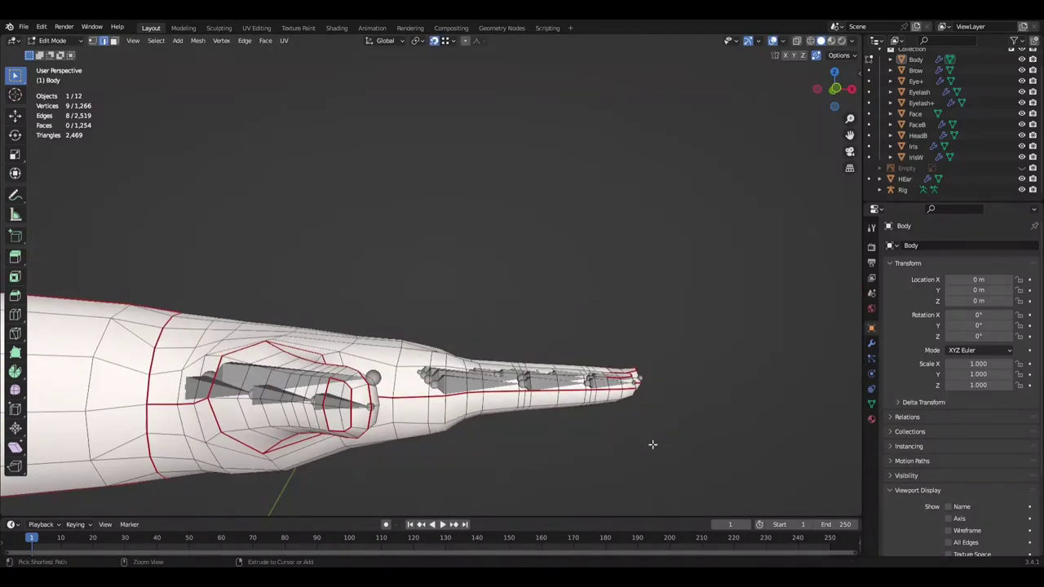
Step: Scale the finger edge loop along Z to fit the finger joint
key(KP_1)
key(Tab)
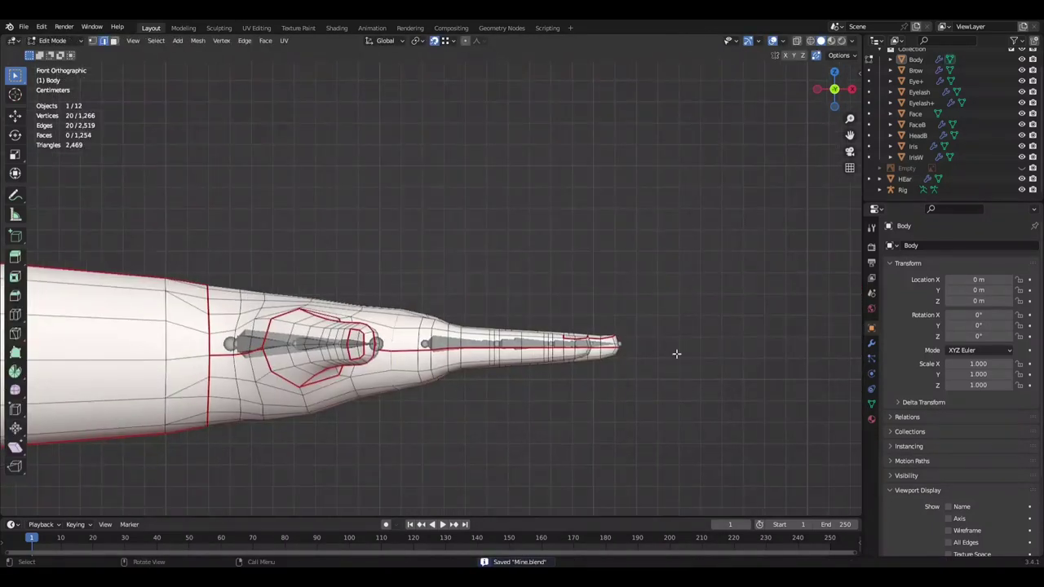
key(Return)
scroll(495, 354, down, 2)
mouse_move(496, 354)
middle_down()
mouse_move(531, 387)
mouse_move(621, 349)
mouse_move(564, 366)
mouse_move(552, 389)
mouse_move(398, 438)
mouse_move(520, 391)
mouse_move(517, 413)
mouse_move(283, 344)
middle_up()
key(s)
key(z)
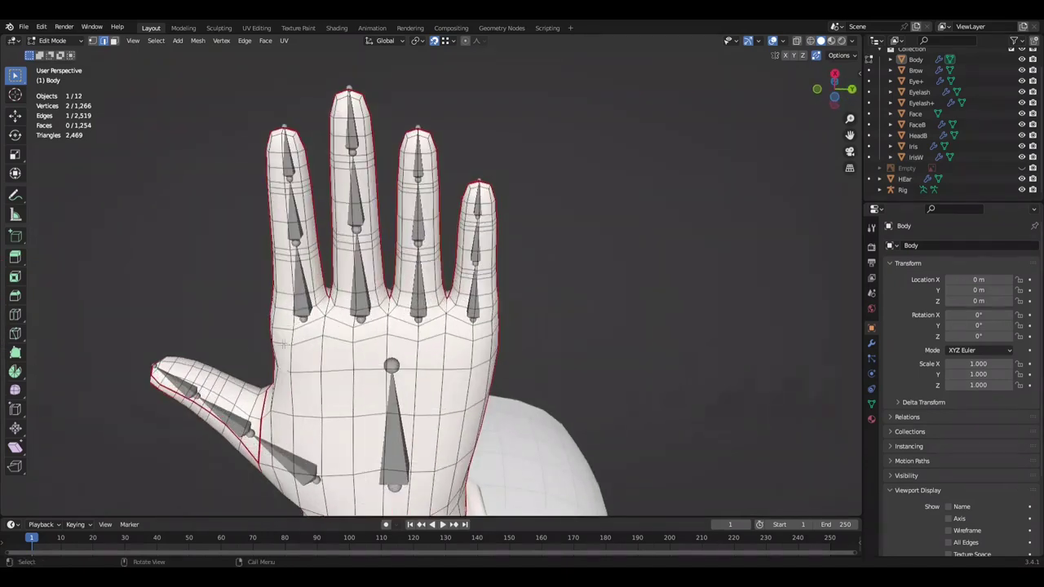
Step: Rotate the finger loop around Z to align it with the joint and save Mine.blend
mouse_move(557, 308)
middle_down()
mouse_move(578, 373)
mouse_move(575, 416)
mouse_move(366, 384)
mouse_move(459, 434)
mouse_move(539, 426)
mouse_move(484, 448)
mouse_move(499, 433)
mouse_move(424, 448)
mouse_move(491, 468)
mouse_move(659, 421)
mouse_move(669, 436)
mouse_move(500, 387)
mouse_move(513, 474)
mouse_move(419, 466)
mouse_move(559, 438)
mouse_move(507, 428)
mouse_move(536, 454)
mouse_move(579, 410)
middle_up()
key(r)
key(z)
right_click(496, 454)
key(ctrl+s)
Step: Select the arm loop vertices and check the arm and torso in Object Mode
shift+click(491, 468)
shift+click(506, 428)
key(ctrl+s)
key(Tab)
Step: Move the arm loop 0.014908 m along X on both arms and save Mine.blend
key(Tab)
scroll(374, 243, up, 1)
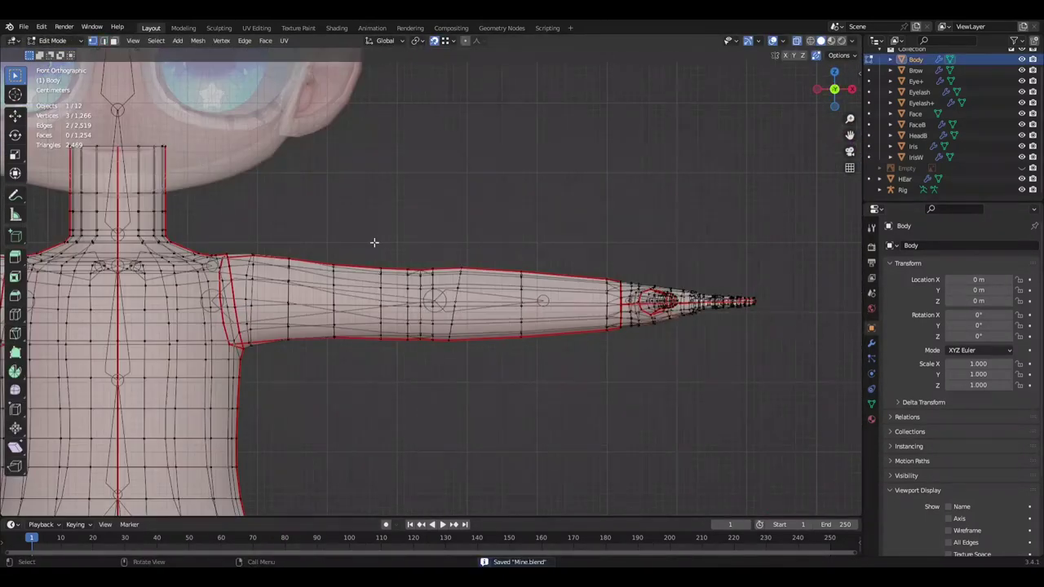
click(679, 379)
mouse_move(679, 380)
middle_down()
mouse_move(648, 175)
mouse_move(527, 303)
mouse_move(456, 245)
mouse_move(380, 209)
mouse_move(490, 261)
mouse_move(551, 336)
mouse_move(571, 293)
middle_up()
scroll(640, 291, up, 2)
scroll(639, 291, down, 5)
scroll(640, 291, up, 5)
key(Tab)
key(ctrl+s)
scroll(571, 294, down, 4)
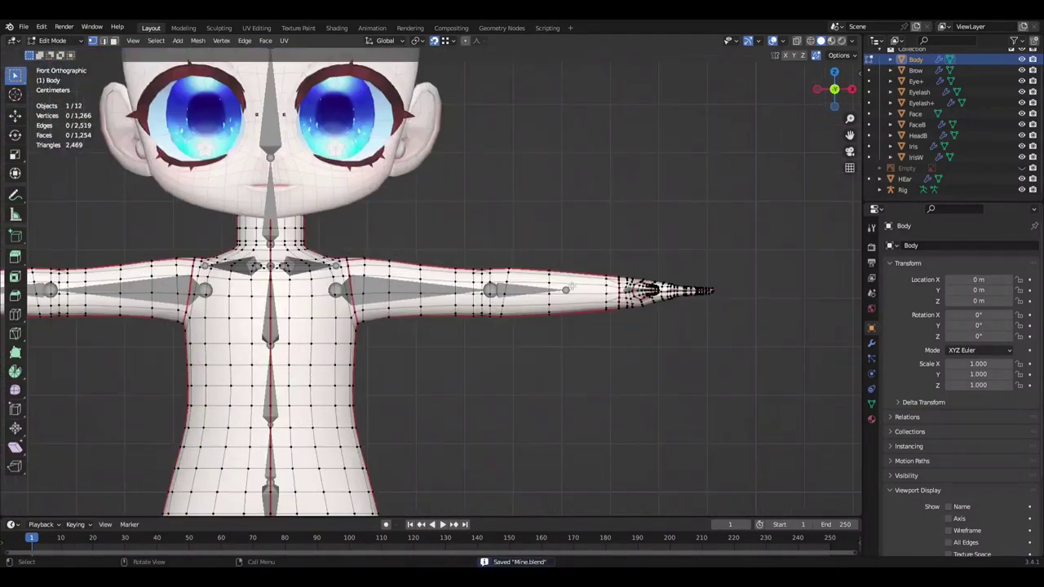
scroll(636, 277, up, 4)
key(s)
mouse_move(712, 210)
middle_down()
mouse_move(648, 331)
mouse_move(590, 331)
mouse_move(704, 285)
middle_up()
key(Tab)
key(ctrl+s)
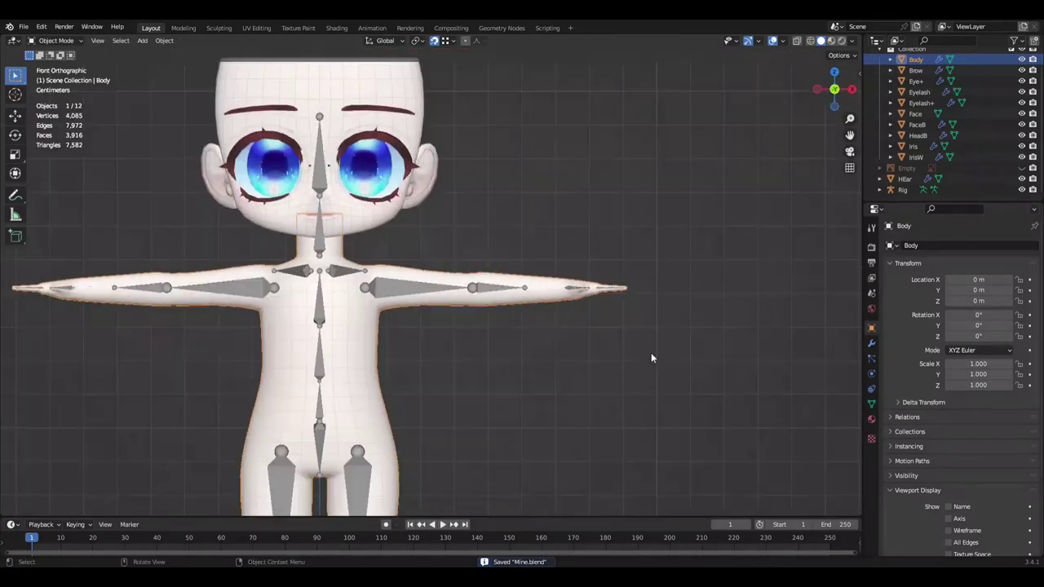
scroll(661, 327, up, 5)
scroll(563, 354, down, 5)
middle_drag(664, 321, 536, 356)
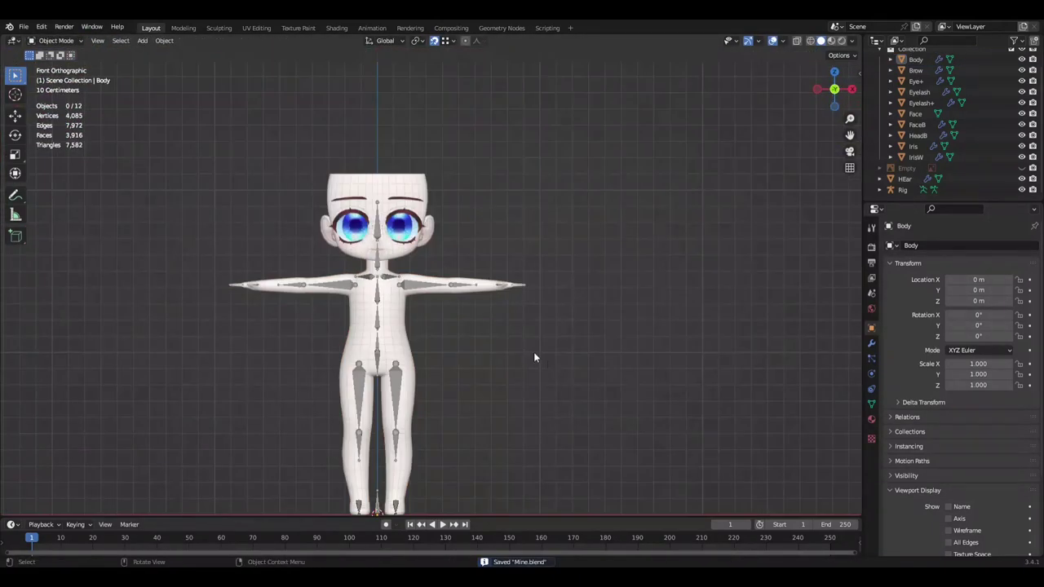
Step: Scale the elbow edge loop by 1.052 with sharp proportional falloff
scroll(536, 356, up, 6)
key(ctrl+s)
click(628, 133)
mouse_move(628, 133)
middle_down()
mouse_move(571, 245)
mouse_move(597, 173)
middle_up()
scroll(596, 173, up, 5)
key(s)
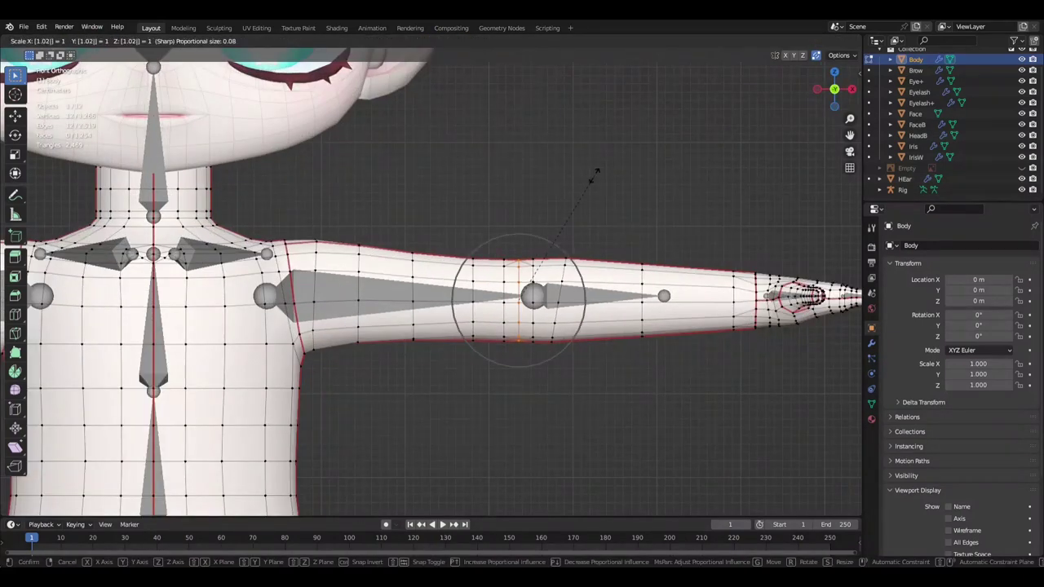
click(596, 173)
Step: Compare the elbow loop's fit against the arm in Object Mode
key(Tab)
scroll(587, 172, down, 5)
scroll(588, 172, up, 5)
key(Tab)
scroll(588, 172, up, 2)
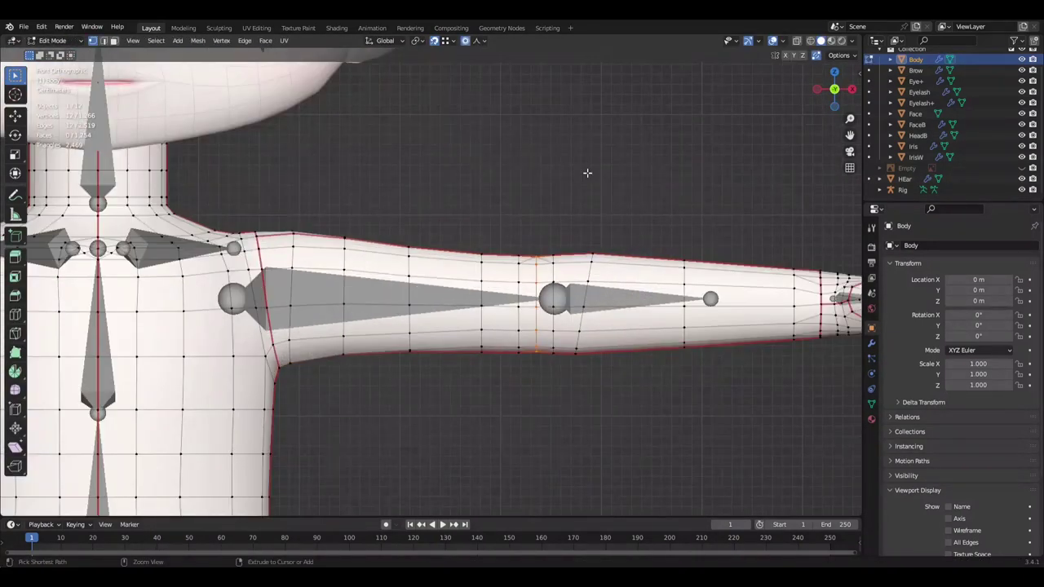
scroll(588, 173, down, 3)
key(Tab)
mouse_move(587, 173)
middle_down()
mouse_move(320, 200)
mouse_move(363, 177)
mouse_move(630, 176)
middle_up()
key(Tab)
scroll(629, 176, up, 3)
Step: Save Mine.blend, cancel a further elbow rescale, and inspect the whole body
key(s)
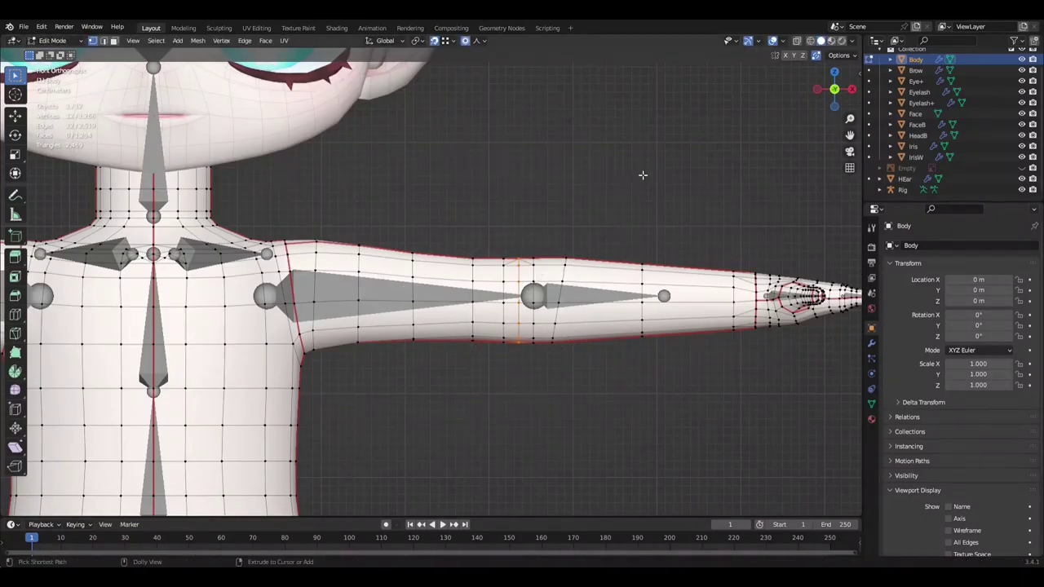
key(ctrl+s)
key(Tab)
scroll(629, 179, down, 4)
scroll(580, 177, up, 2)
key(Tab)
scroll(580, 177, up, 3)
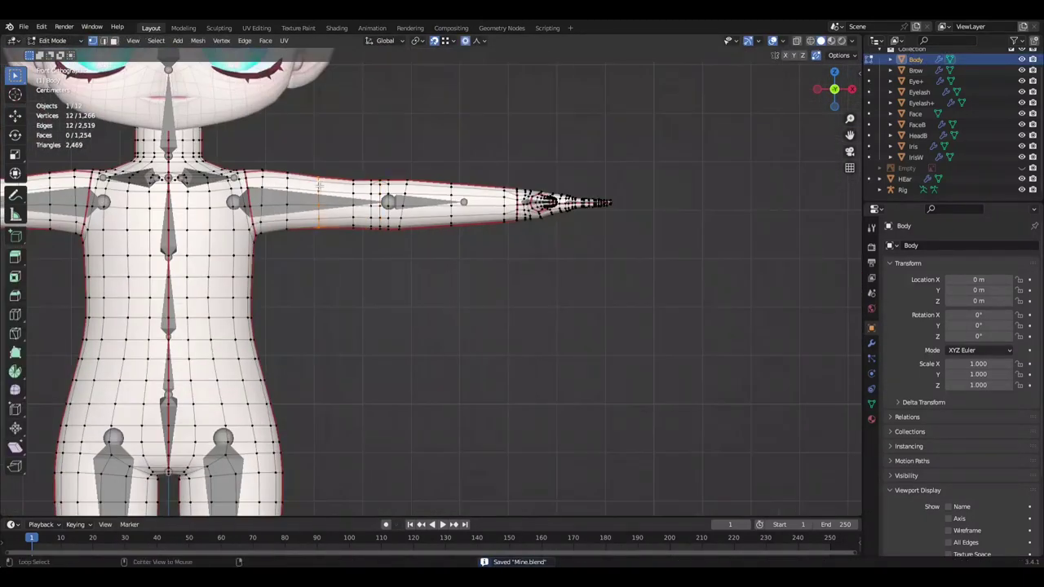
key(Escape)
key(Tab)
scroll(444, 294, down, 5)
mouse_move(444, 295)
middle_down()
mouse_move(351, 341)
mouse_move(507, 348)
mouse_move(525, 440)
middle_up()
key(Tab)
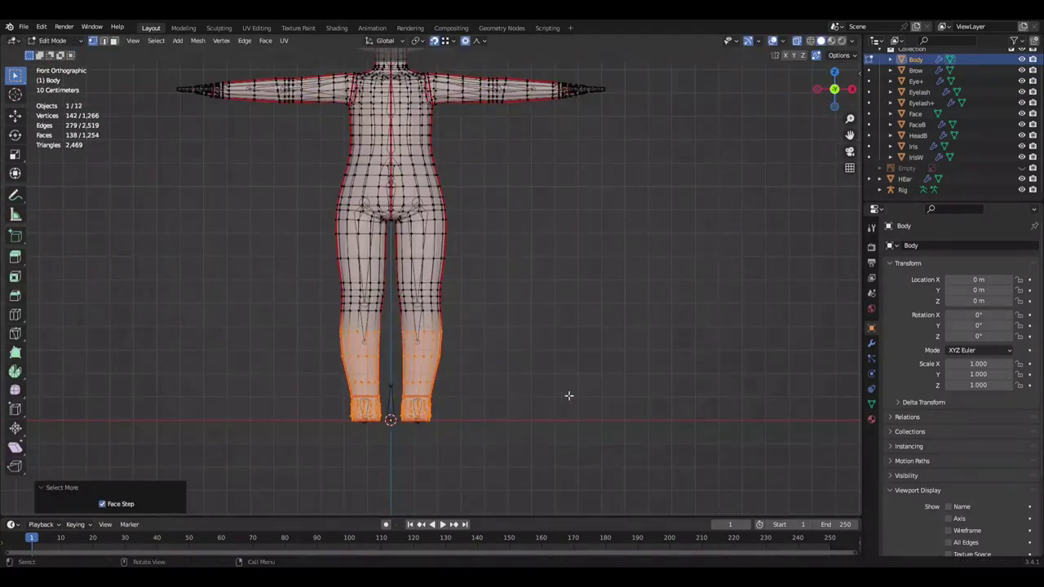
Step: Narrow the lower legs in Front Ortho with a proportional-falloff scale
key(KP_3)
middle_drag(559, 397, 599, 373)
key(KP_1)
scroll(599, 373, up, 3)
key(s)
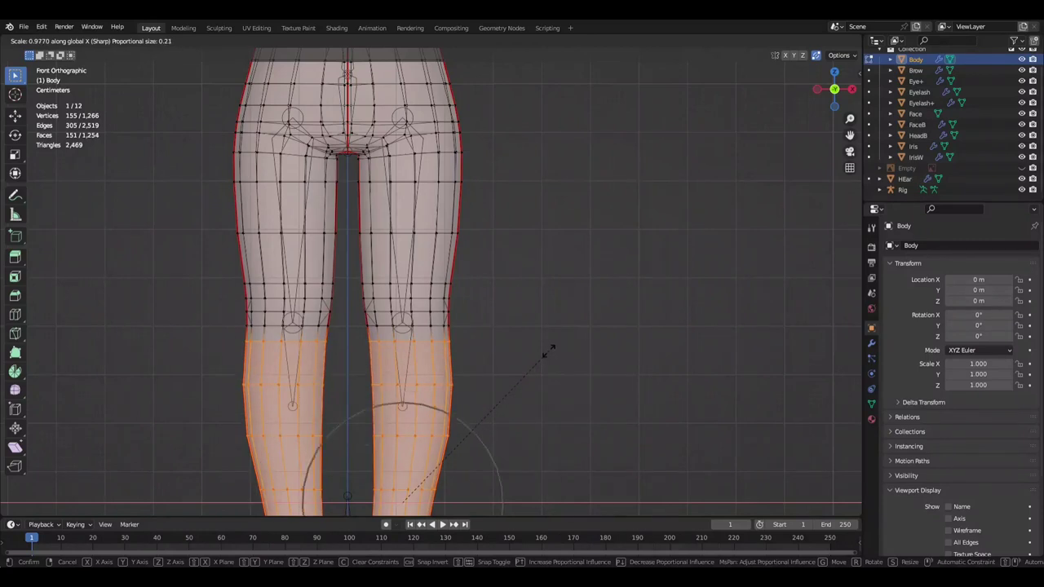
scroll(539, 360, down, 3)
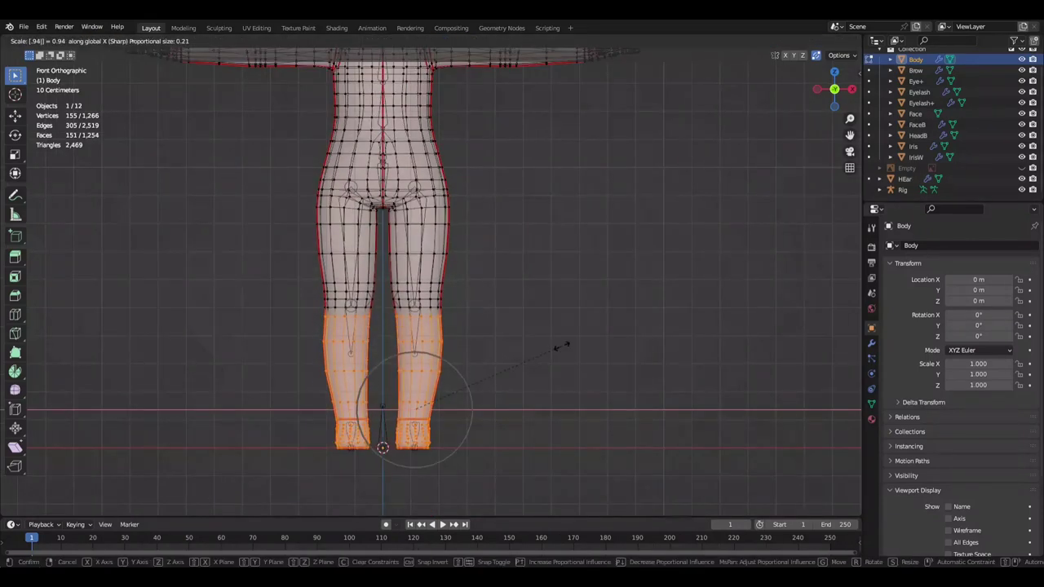
click(564, 346)
scroll(576, 342, up, 1)
scroll(569, 326, down, 1)
Step: Repeat the lower-leg narrowing after comparing the legs in Object Mode
key(Tab)
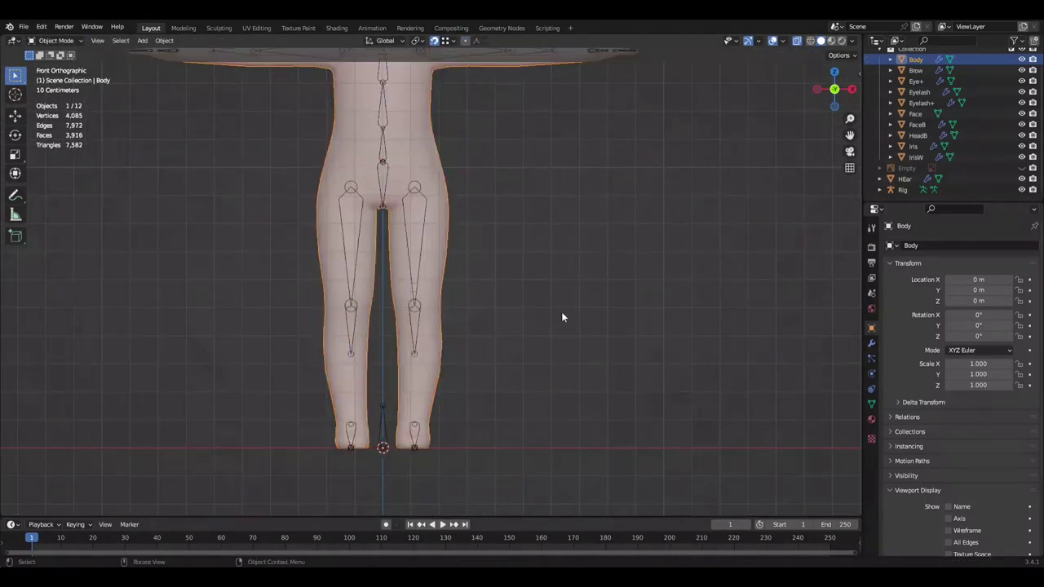
scroll(561, 311, down, 2)
key(Tab)
scroll(560, 311, up, 2)
key(shift+r)
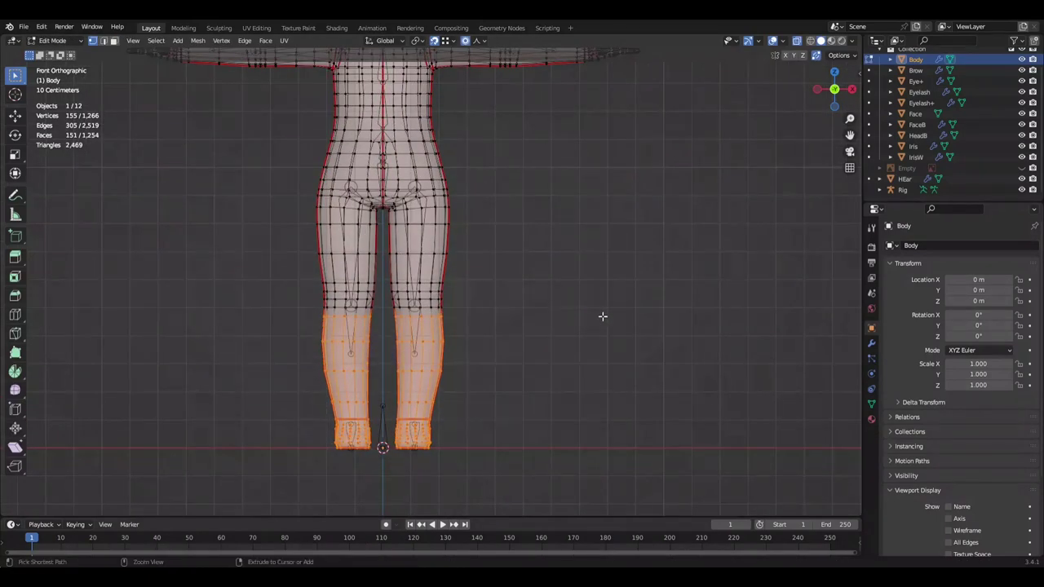
click(603, 315)
scroll(600, 315, down, 2)
Step: Preview the legs and cancel an extra lower-leg scale
key(Tab)
key(Tab)
scroll(601, 315, up, 2)
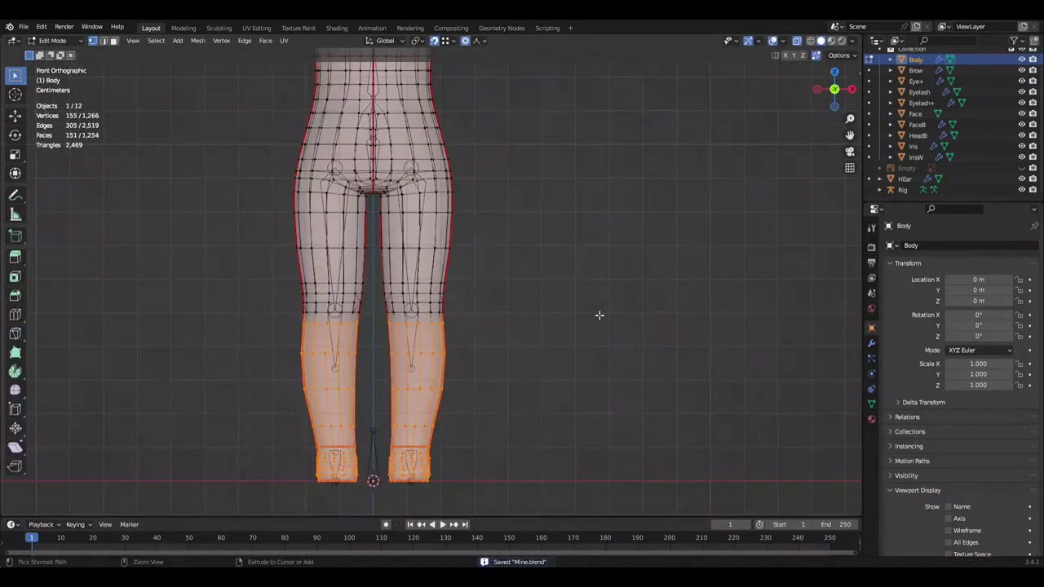
scroll(601, 316, down, 1)
key(s)
click(590, 343)
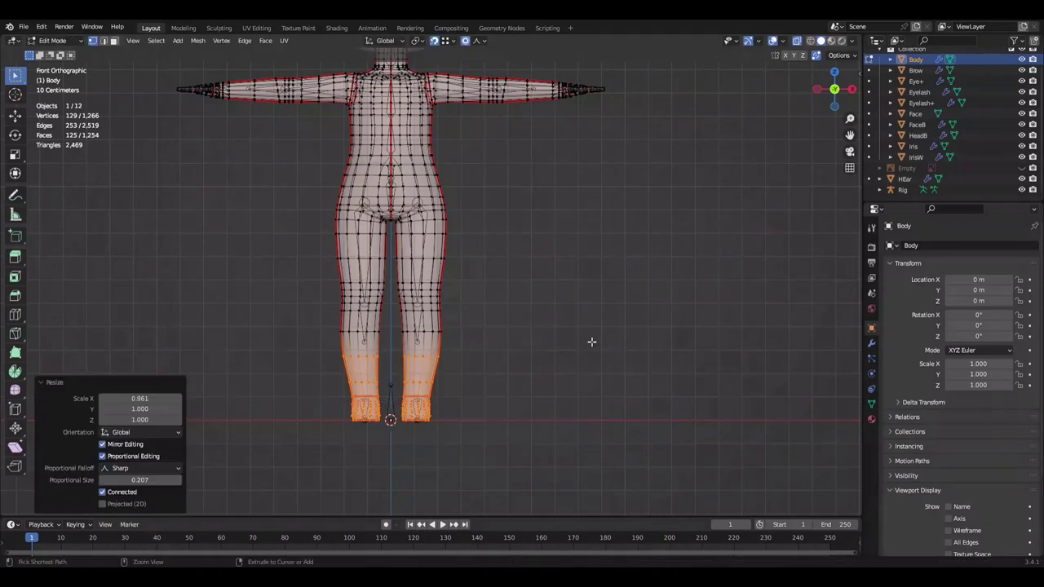
key(s)
right_click(601, 342)
scroll(601, 342, up, 2)
Step: Scale the box-selected lower-leg loops along Y in Right Ortho and save Mine.blend
key(KP_3)
key(KP_1)
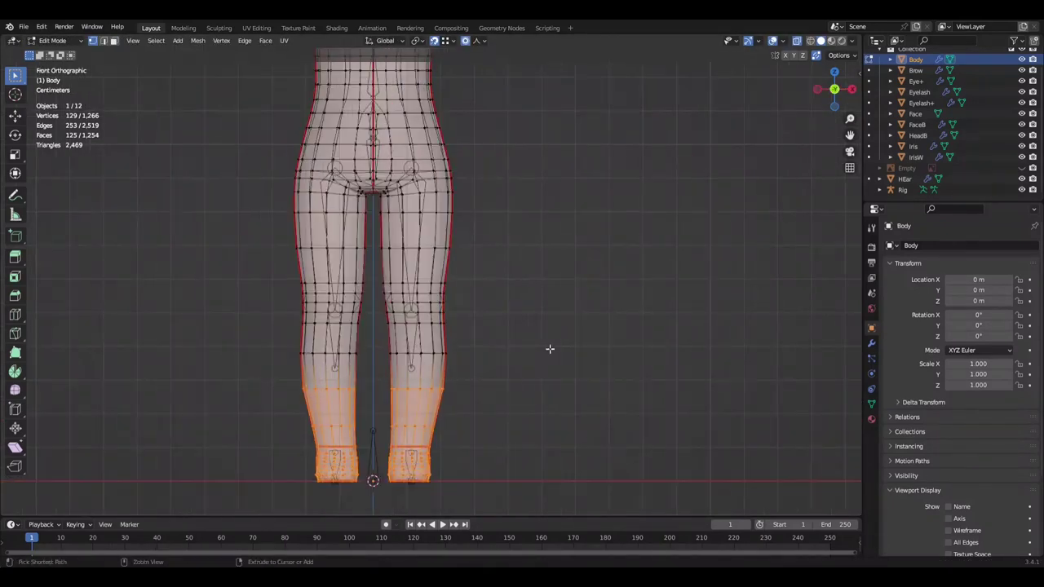
drag(366, 391, 459, 462)
key(KP_3)
key(s)
key(y)
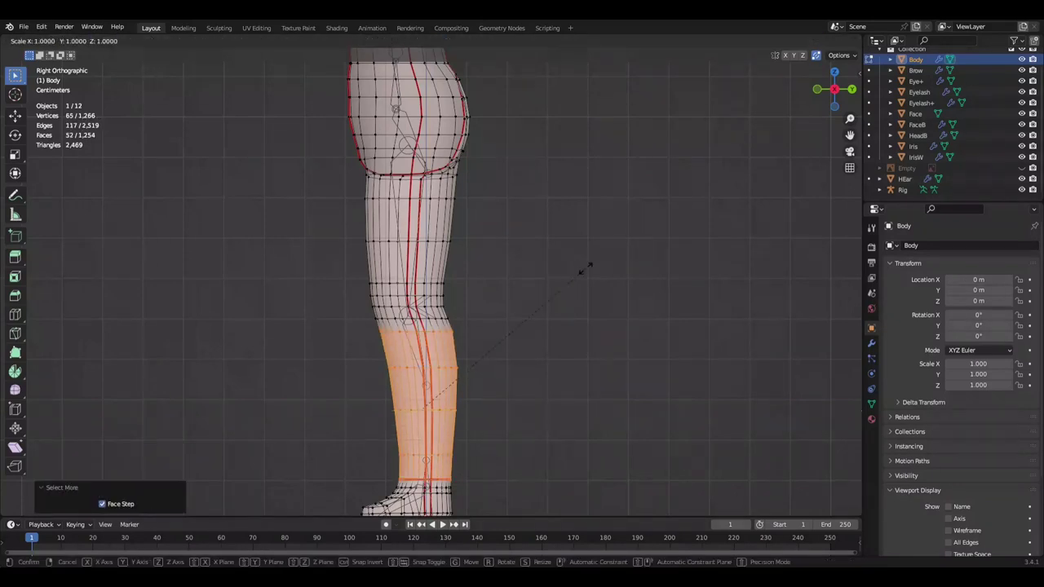
scroll(586, 268, down, 1)
key(ctrl+s)
scroll(457, 424, up, 3)
Step: Box-select the ankle and knee loops using X-ray, then check the leg in Object Mode
drag(392, 453, 485, 477)
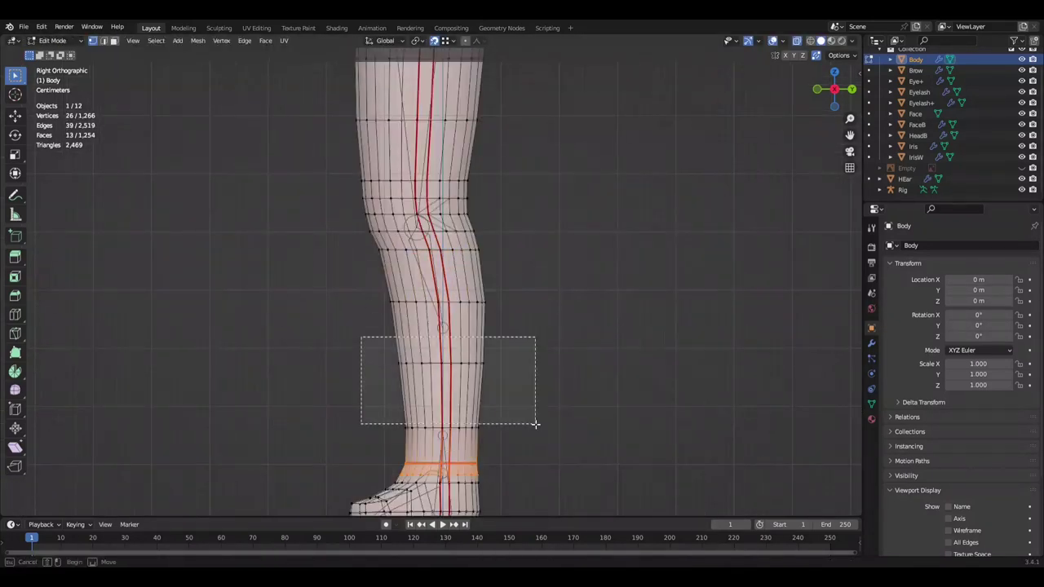
scroll(662, 399, up, 1)
drag(386, 417, 516, 435)
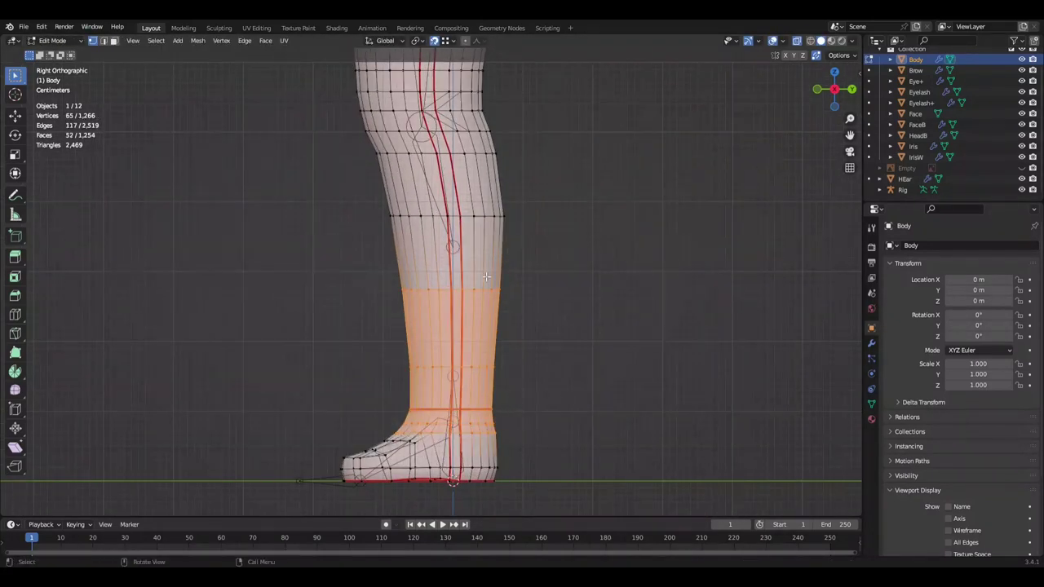
scroll(486, 277, down, 2)
key(alt+z)
middle_drag(594, 284, 558, 277)
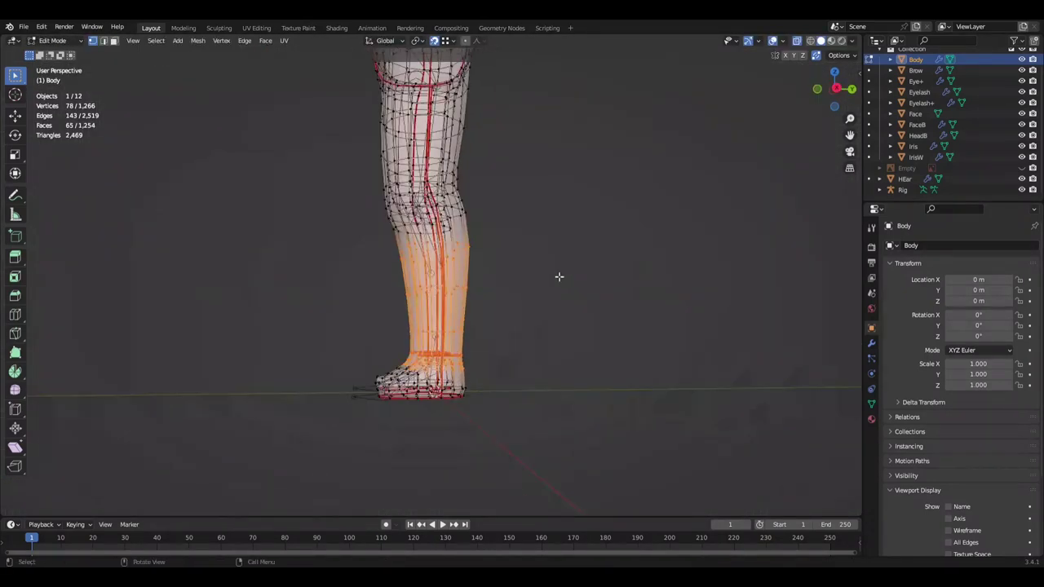
key(alt+z)
key(KP_3)
scroll(435, 214, up, 2)
drag(355, 227, 483, 260)
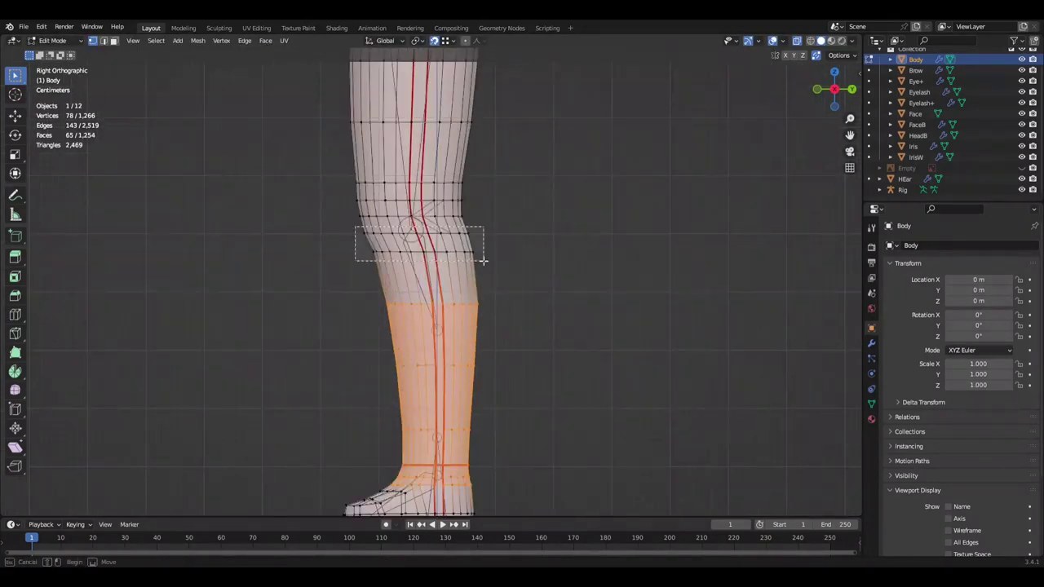
key(Tab)
scroll(581, 224, down, 4)
middle_drag(581, 224, 800, 47)
Step: Switch to the right side view of the body, enter Edit Mode and save
key(KP_3)
key(KP_1)
key(KP_3)
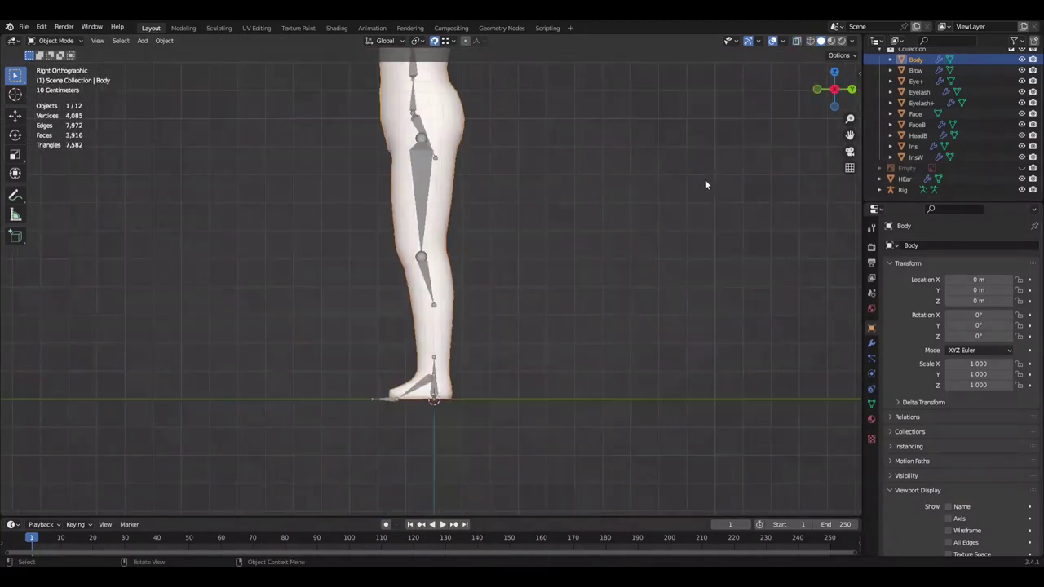
key(Tab)
key(ctrl+s)
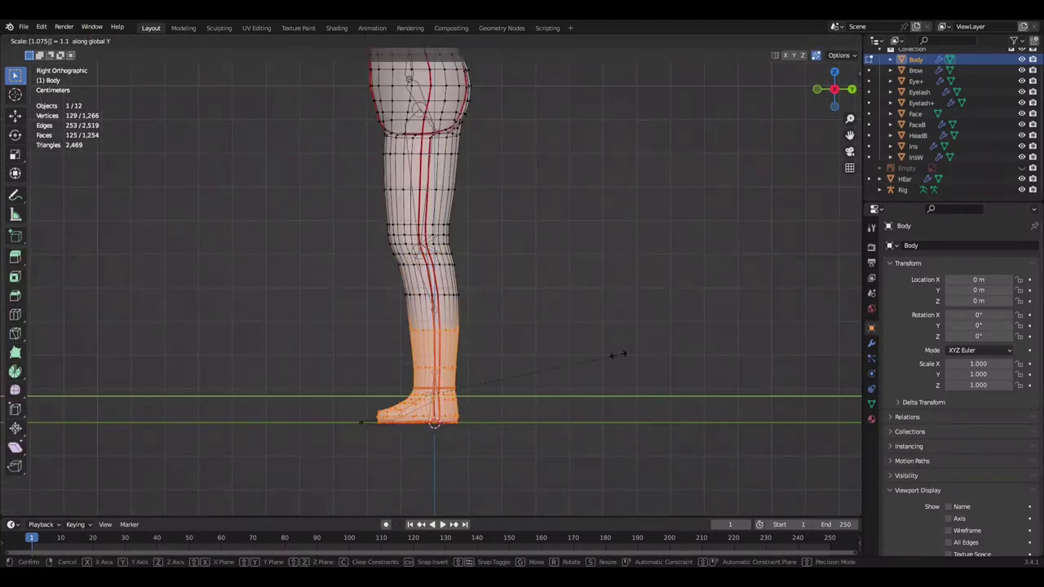
Step: Zoom in on the leg and begin rescaling the lower-leg loops, undoing a trial change
ctrl+middle_drag(618, 354, 584, 321)
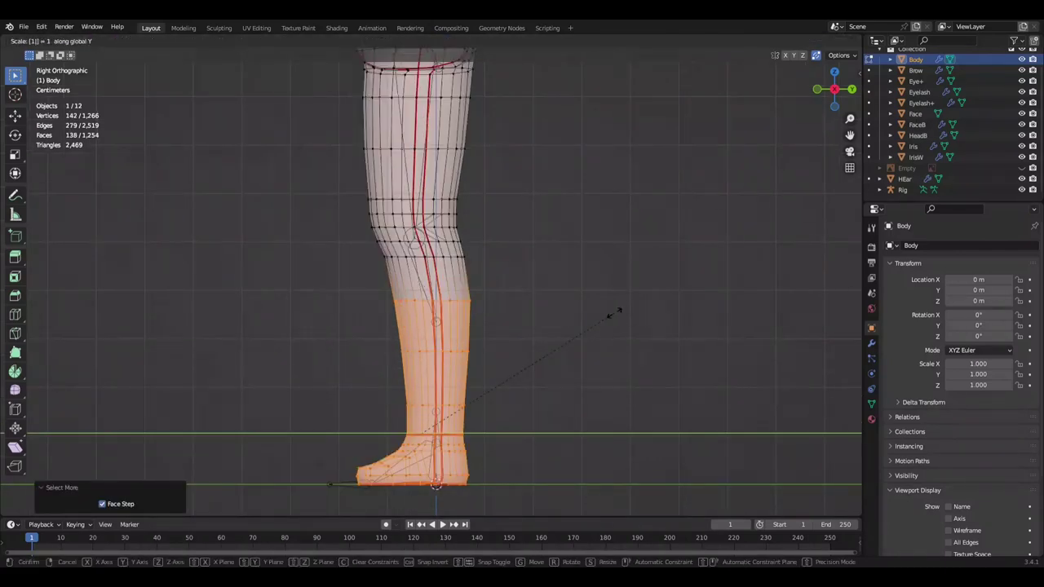
key(Escape)
scroll(571, 301, down, 2)
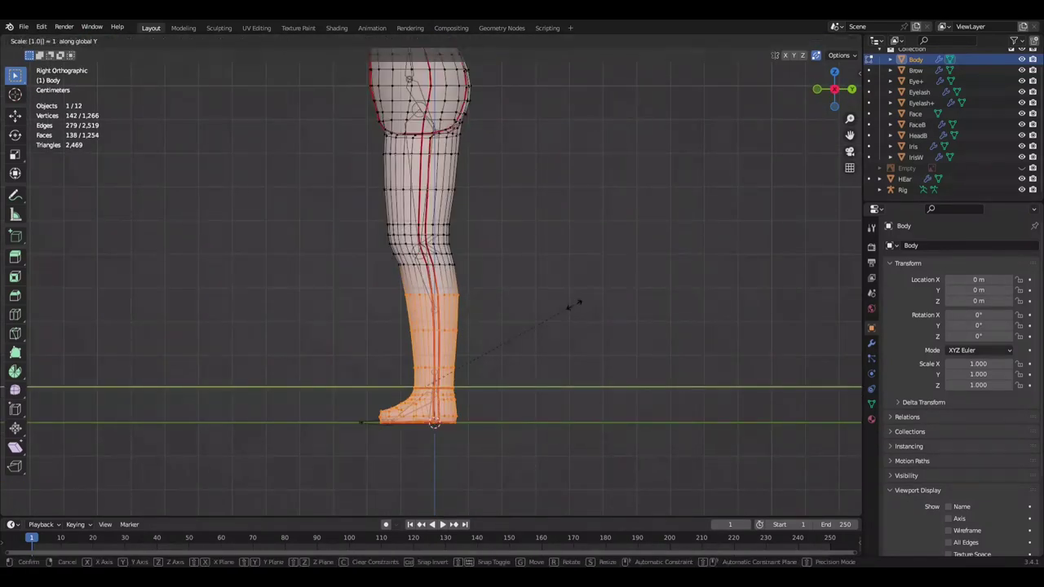
scroll(575, 305, up, 2)
key(s)
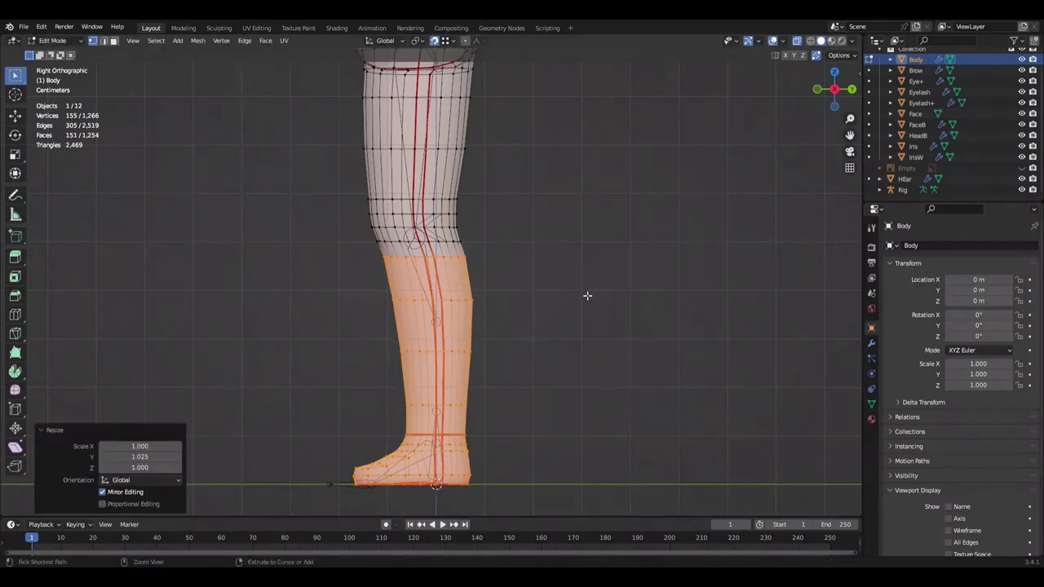
scroll(583, 295, down, 1)
key(ctrl+z)
key(ctrl+z)
scroll(563, 296, down, 1)
scroll(538, 295, up, 1)
key(ctrl+s)
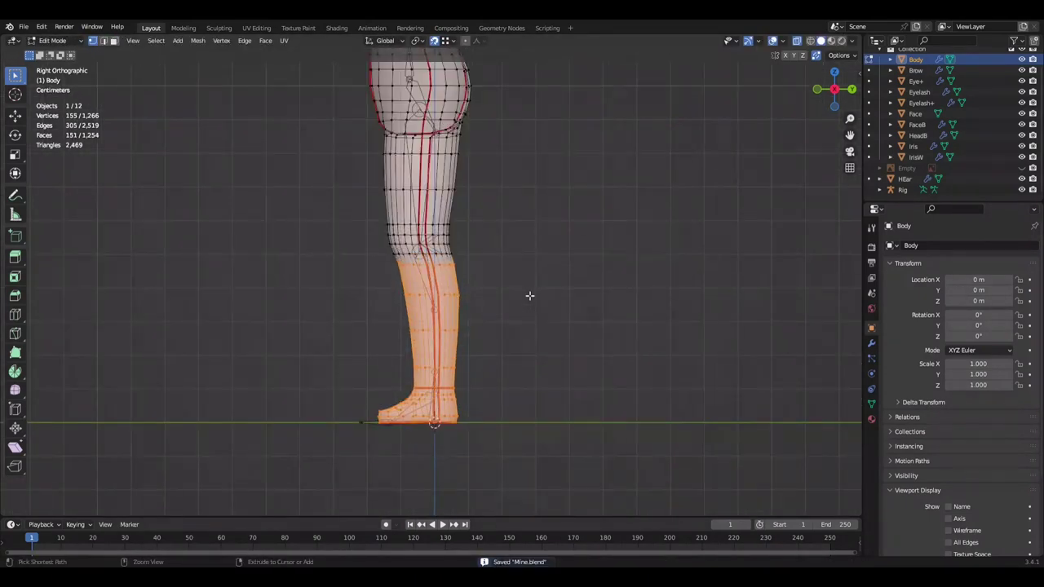
Step: Grow the lower-leg loop selection up to the knee with bones visible through the mesh
key(ctrl+shift+z)
scroll(571, 277, up, 2)
click(797, 40)
scroll(662, 235, down, 2)
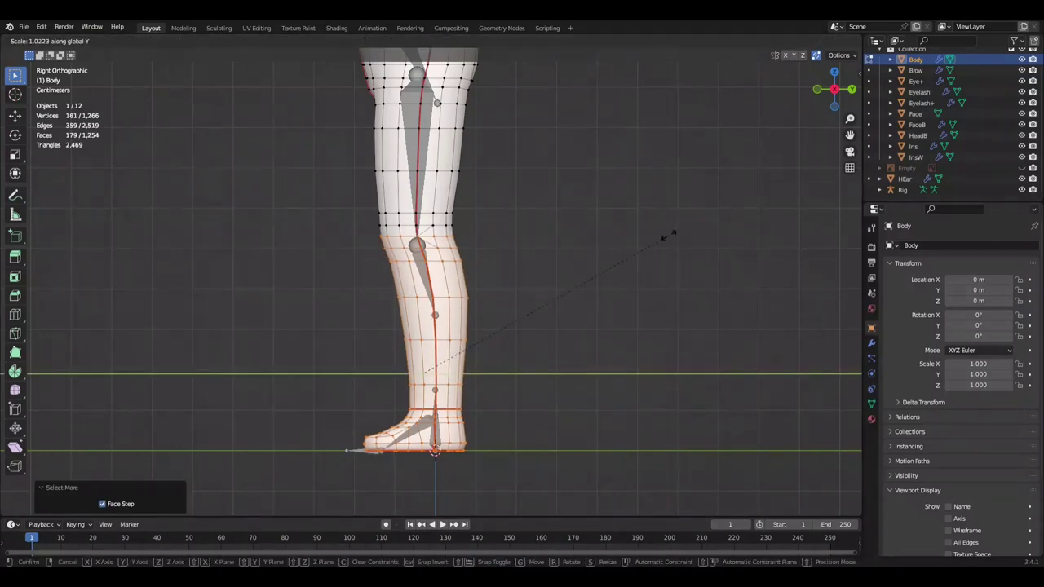
key(Escape)
middle_drag(620, 261, 553, 263)
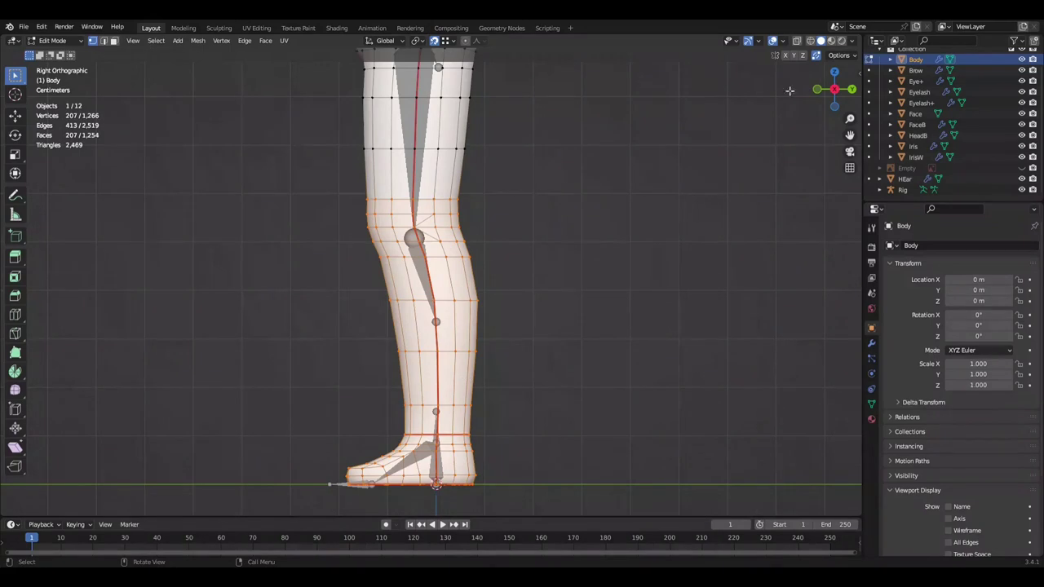
scroll(533, 382, up, 2)
key(ctrl+KP_Add)
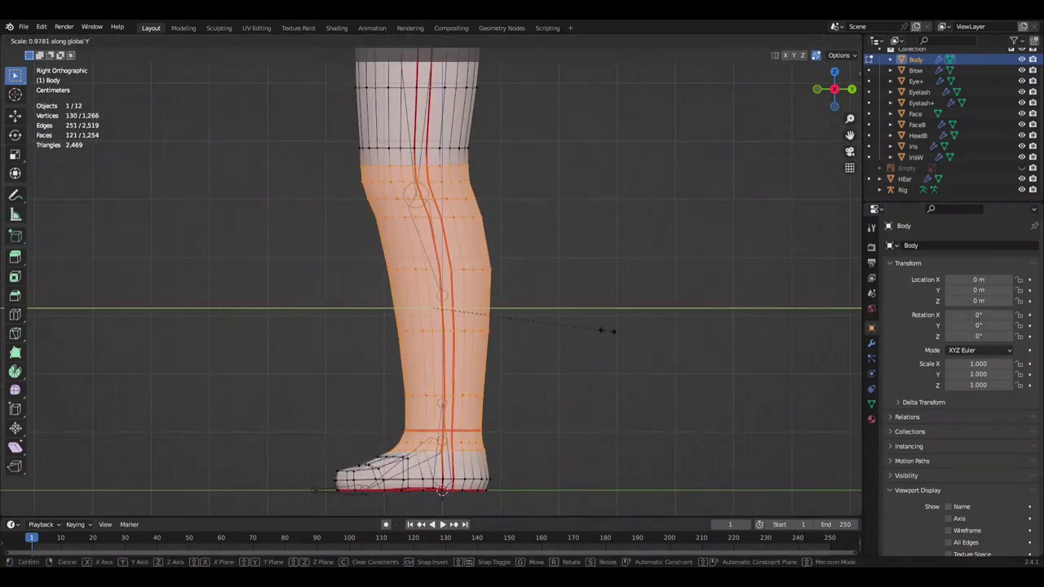
click(654, 319)
scroll(576, 329, down, 2)
Step: Scale the selected leg loops front to back along Y, comparing front and side views
key(KP_1)
key(KP_3)
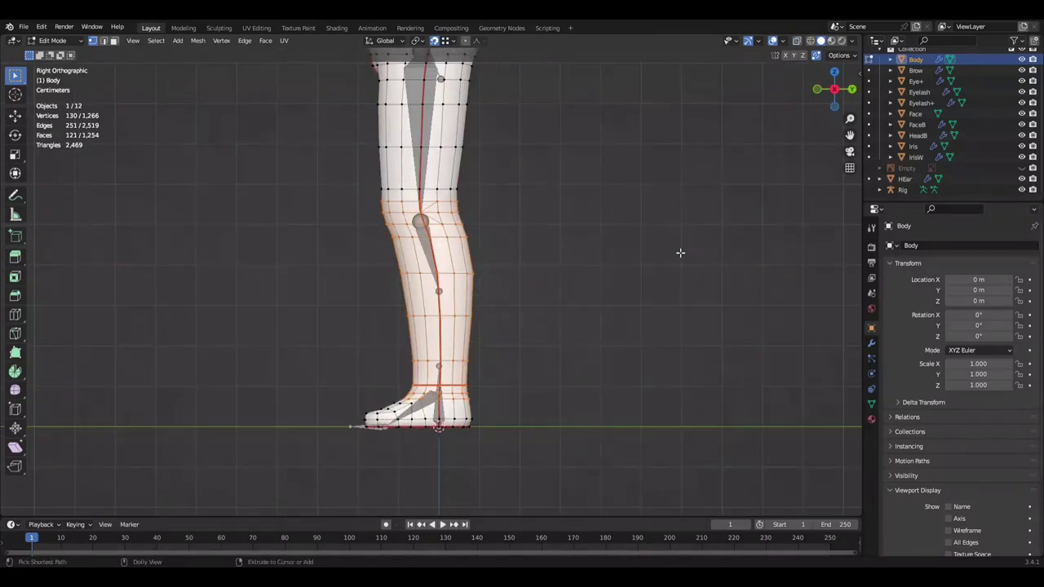
scroll(524, 256, up, 2)
key(s)
key(y)
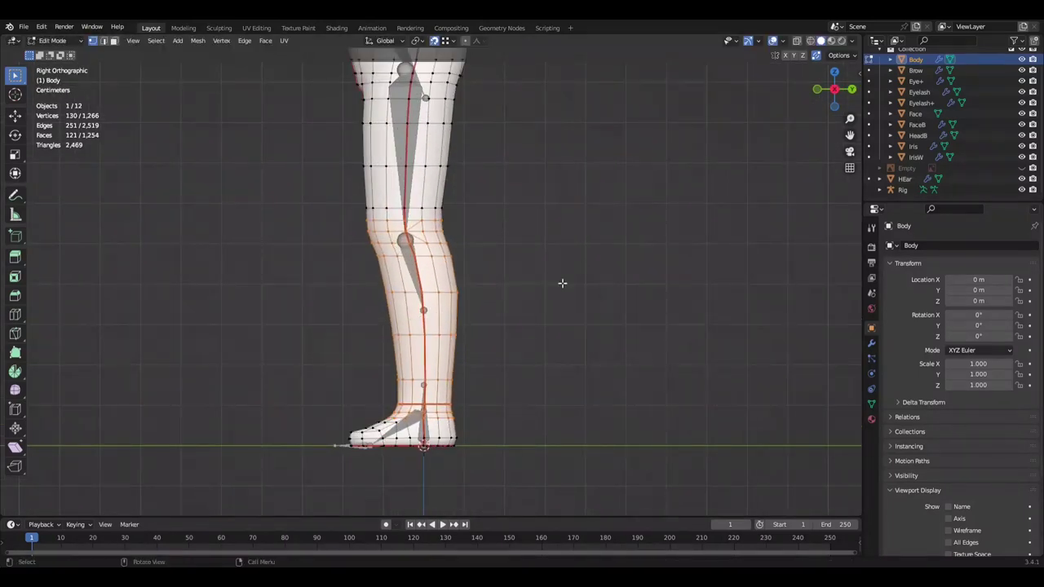
key(KP_1)
key(KP_3)
key(KP_1)
key(KP_3)
scroll(517, 293, up, 1)
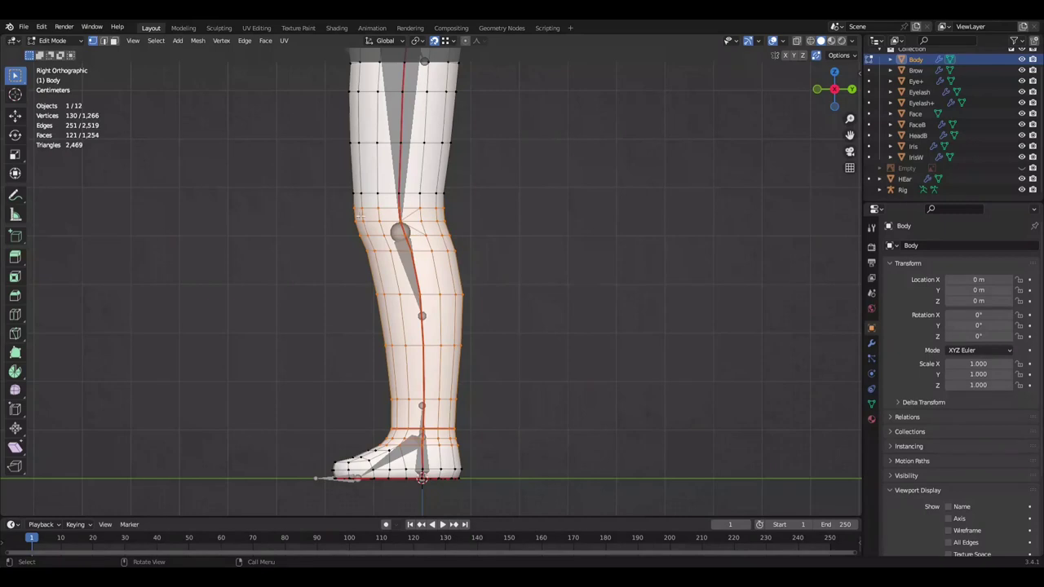
key(alt+z)
scroll(360, 215, up, 1)
Step: Rescale the knee loop front to back to fit the knee joint, checking front and side
drag(335, 202, 483, 214)
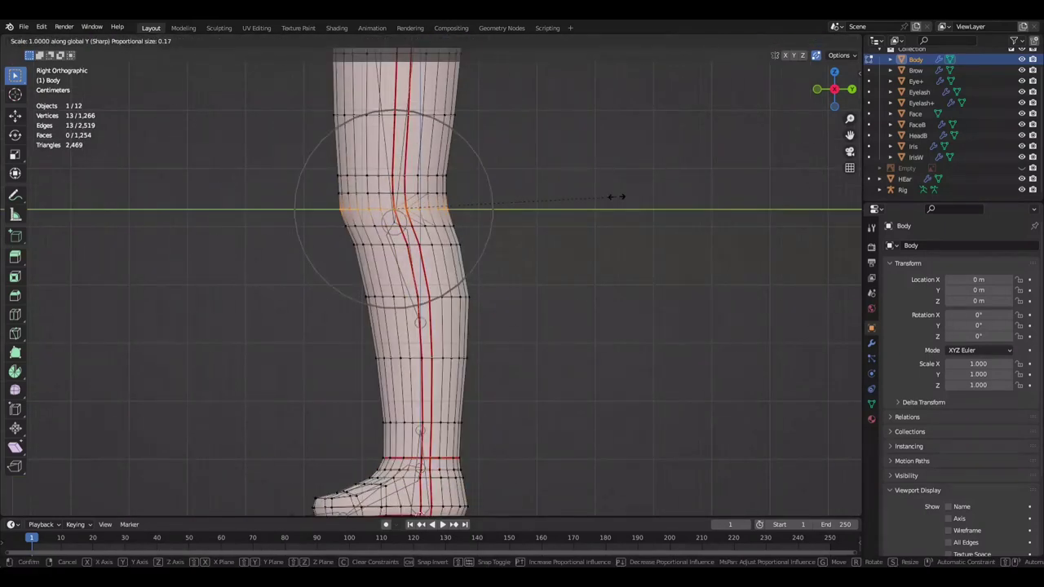
key(Escape)
scroll(578, 221, down, 3)
middle_drag(578, 221, 613, 144)
key(KP_1)
key(KP_3)
Step: Turn off X-ray, leave Edit Mode, view the body in perspective and save Mine.blend
key(KP_1)
key(KP_3)
key(alt+z)
key(Tab)
middle_drag(635, 202, 804, 300)
key(ctrl+s)
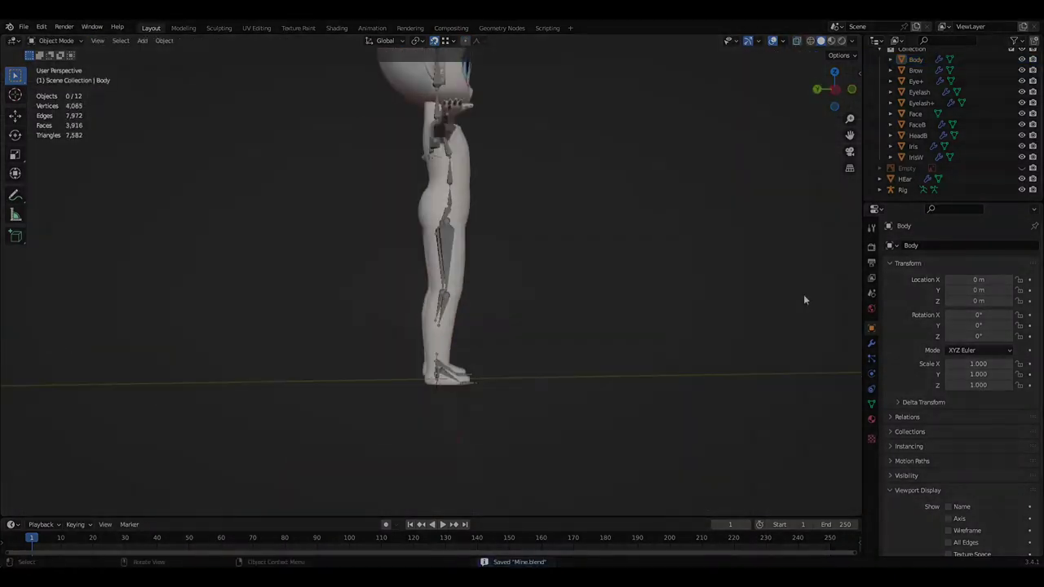